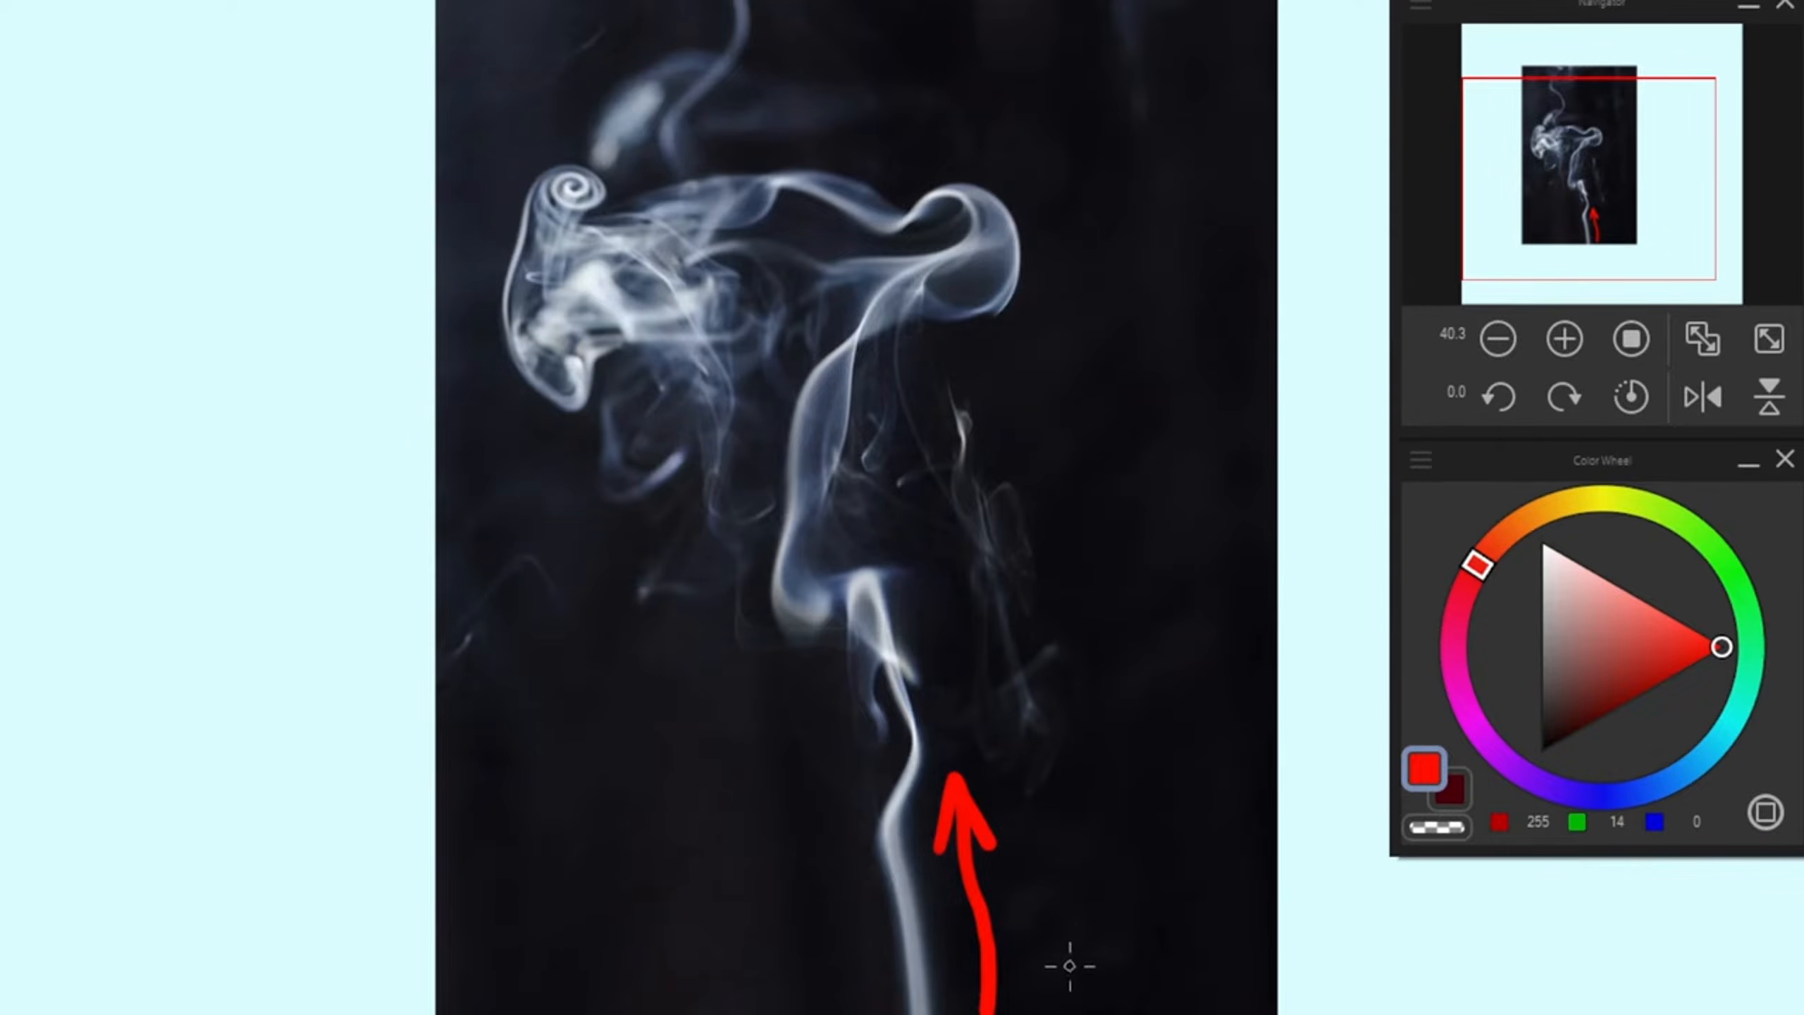
Step: Sketch a filled red flame at the base of the smoke column and write "HOT" beside it
left_click_drag(874, 1010, 892, 979)
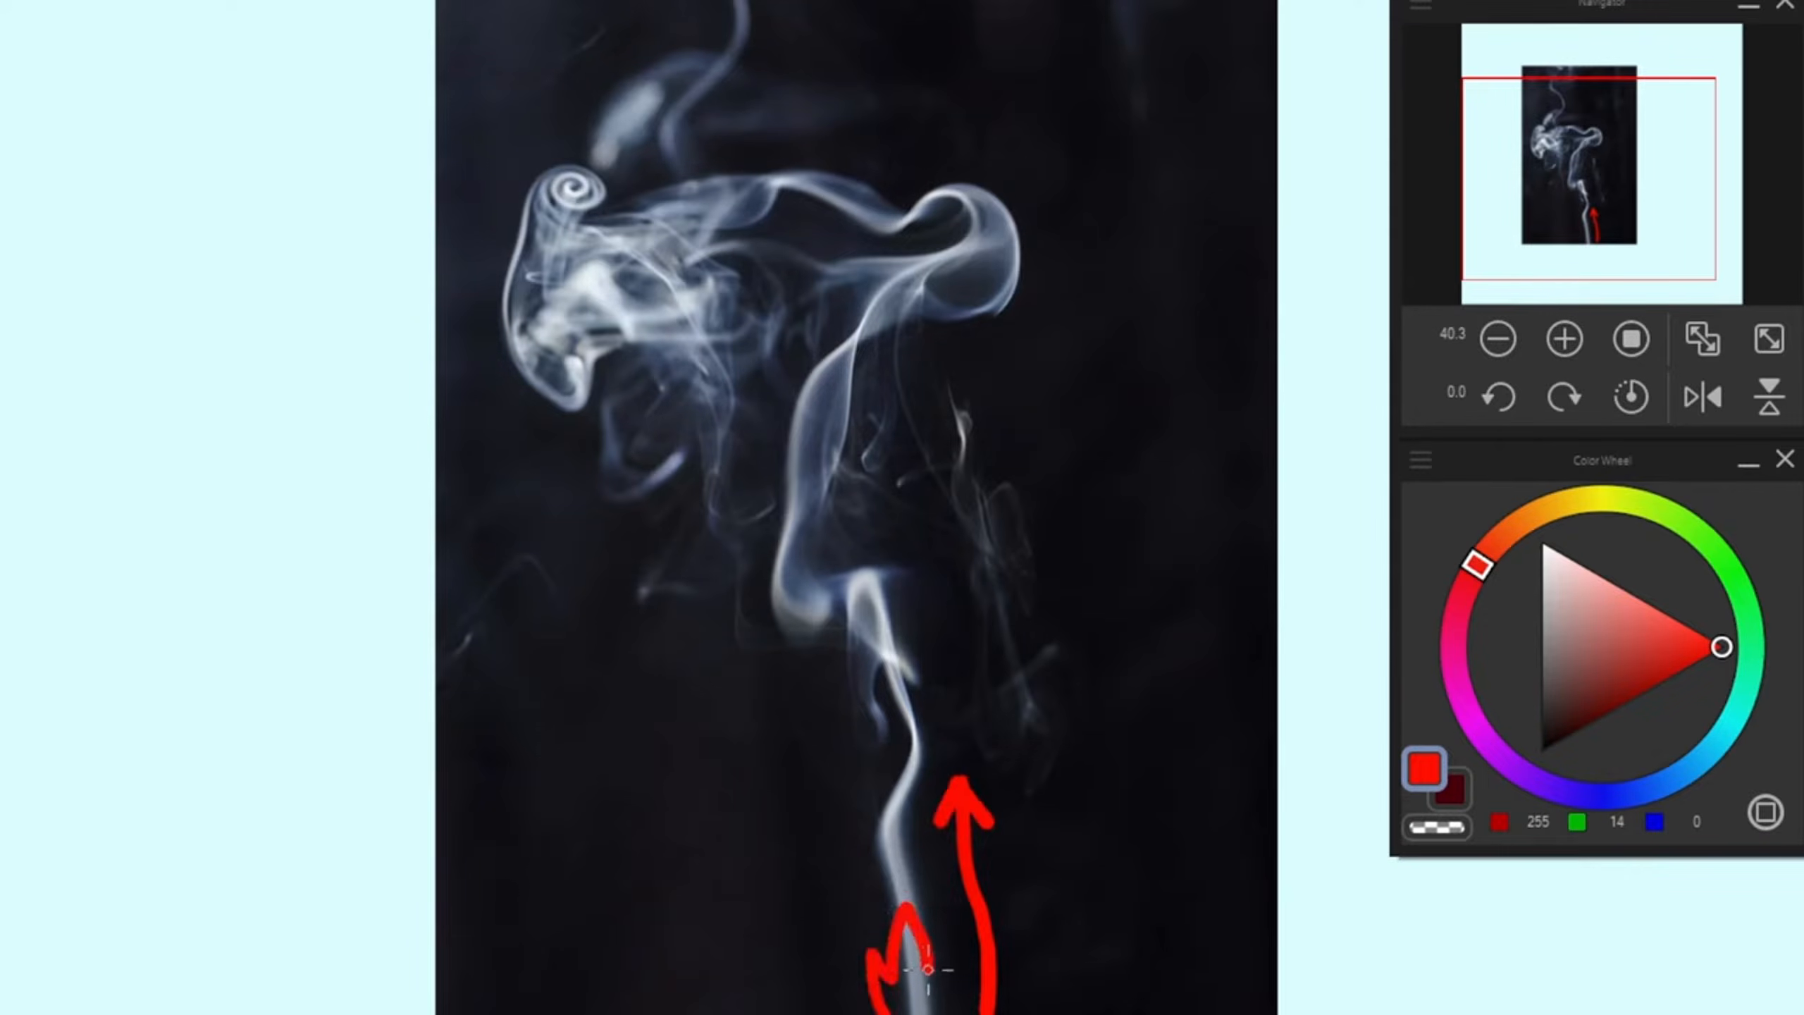
left_click_drag(886, 979, 911, 933)
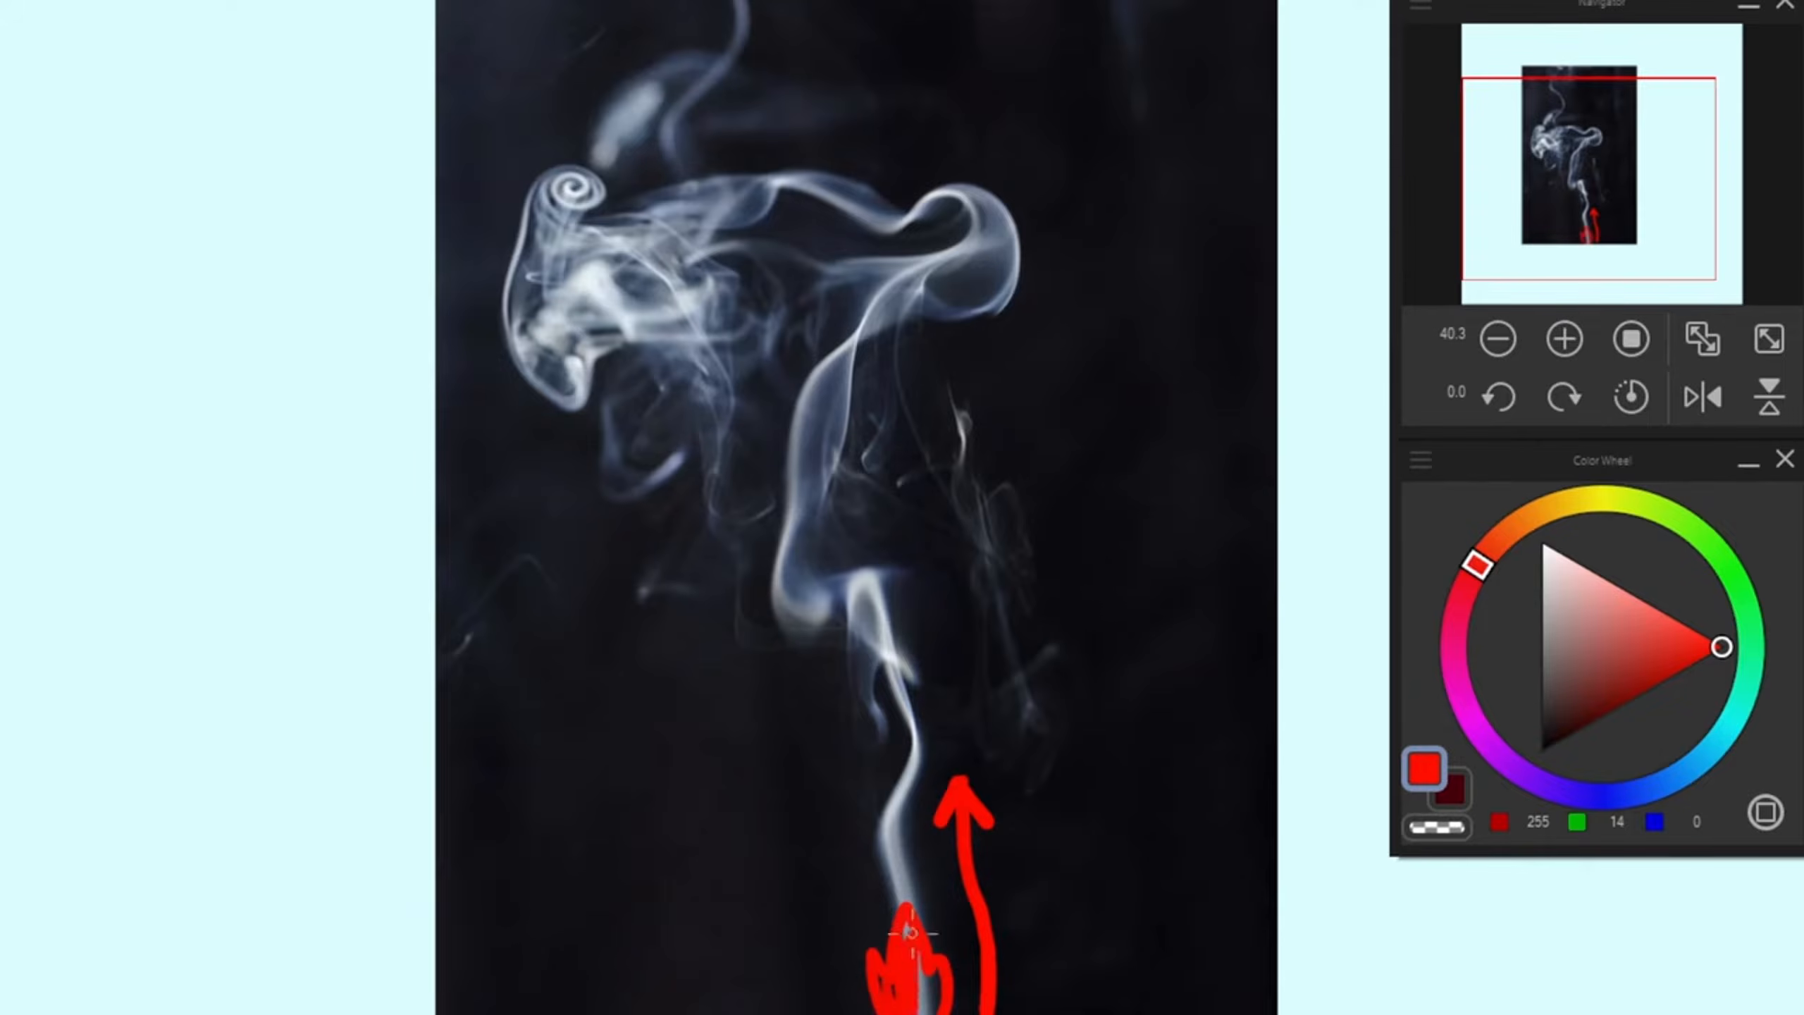
left_click_drag(810, 971, 839, 999)
left_click_drag(813, 1001, 841, 944)
Step: Draw blue curved arrows following the bends of the smoke, undoing the stray strokes
mouse_move(862, 771)
left_mouse_down()
mouse_move(787, 677)
mouse_move(835, 704)
left_mouse_up()
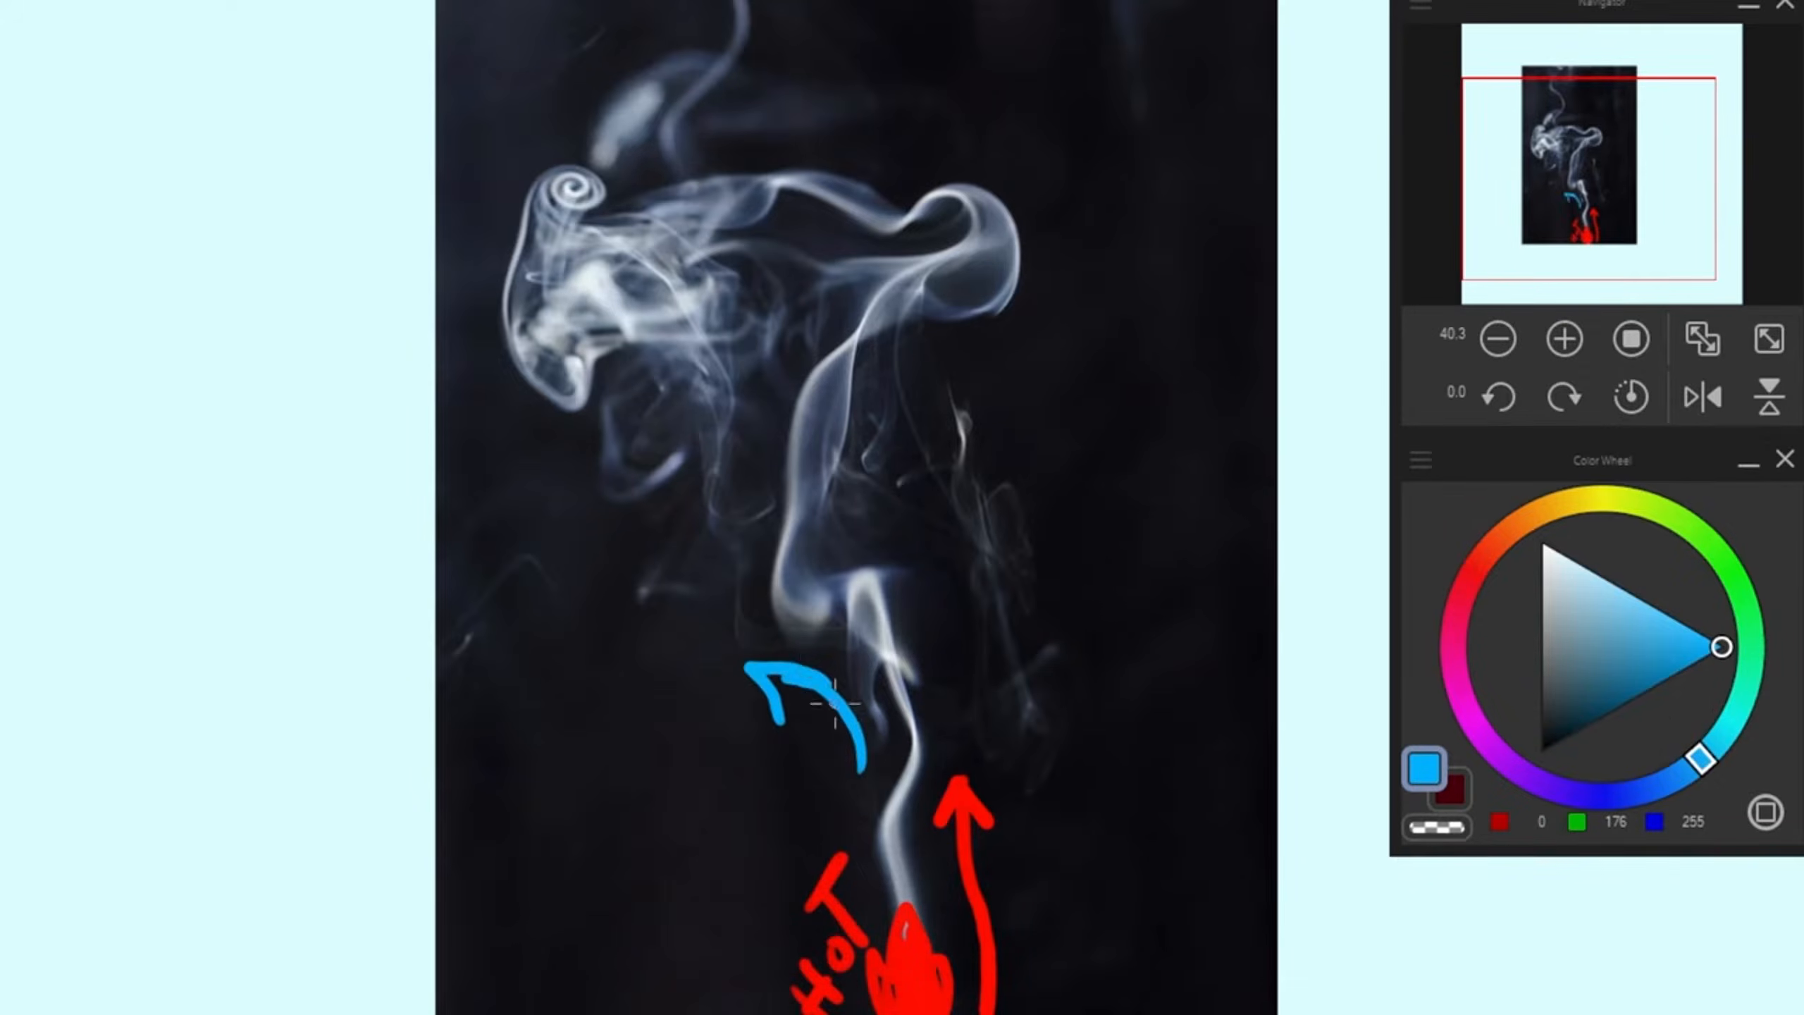
mouse_move(893, 539)
left_mouse_down()
mouse_move(873, 440)
mouse_move(994, 359)
left_mouse_up()
mouse_move(944, 345)
left_mouse_down()
mouse_move(1033, 342)
mouse_move(970, 426)
left_mouse_up()
mouse_move(843, 151)
left_mouse_down()
mouse_move(617, 130)
mouse_move(471, 224)
mouse_move(504, 132)
mouse_move(619, 147)
left_mouse_up()
key("ctrl+z")
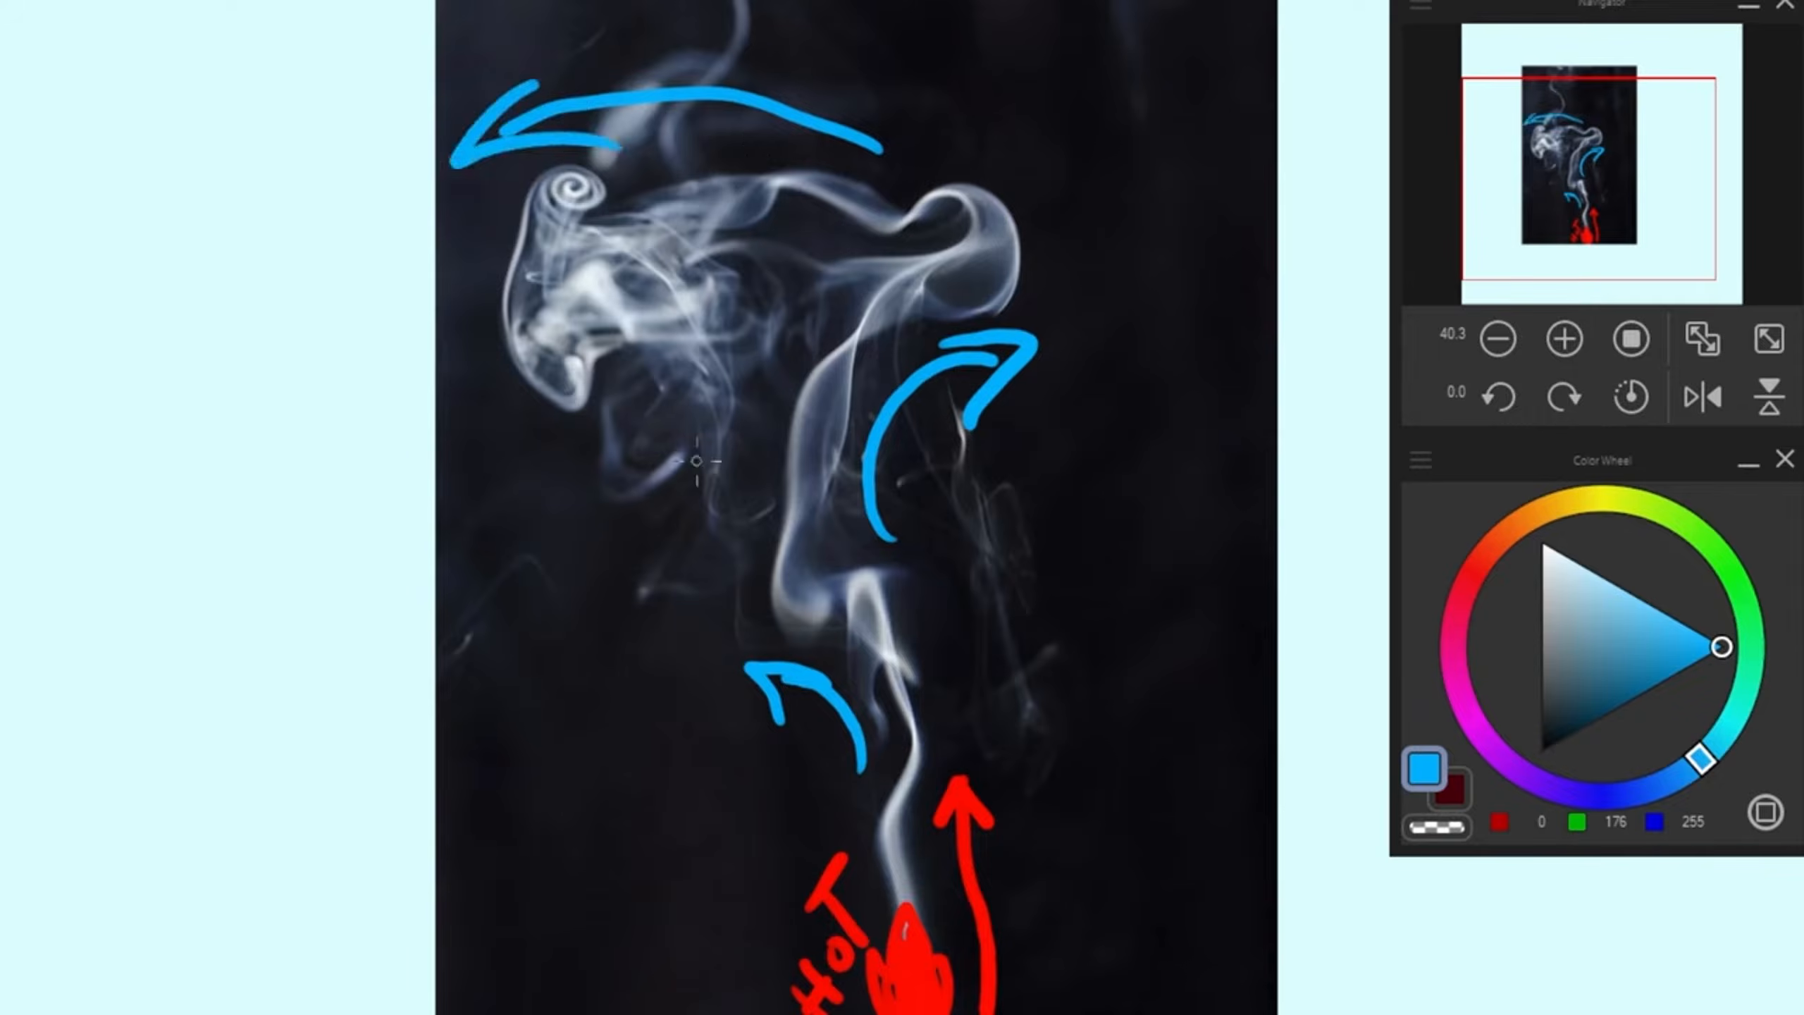
left_click_drag(686, 599, 717, 431)
key("ctrl+z")
mouse_move(742, 619)
left_mouse_down()
mouse_move(714, 517)
mouse_move(862, 324)
left_mouse_up()
left_click_drag(816, 312, 824, 385)
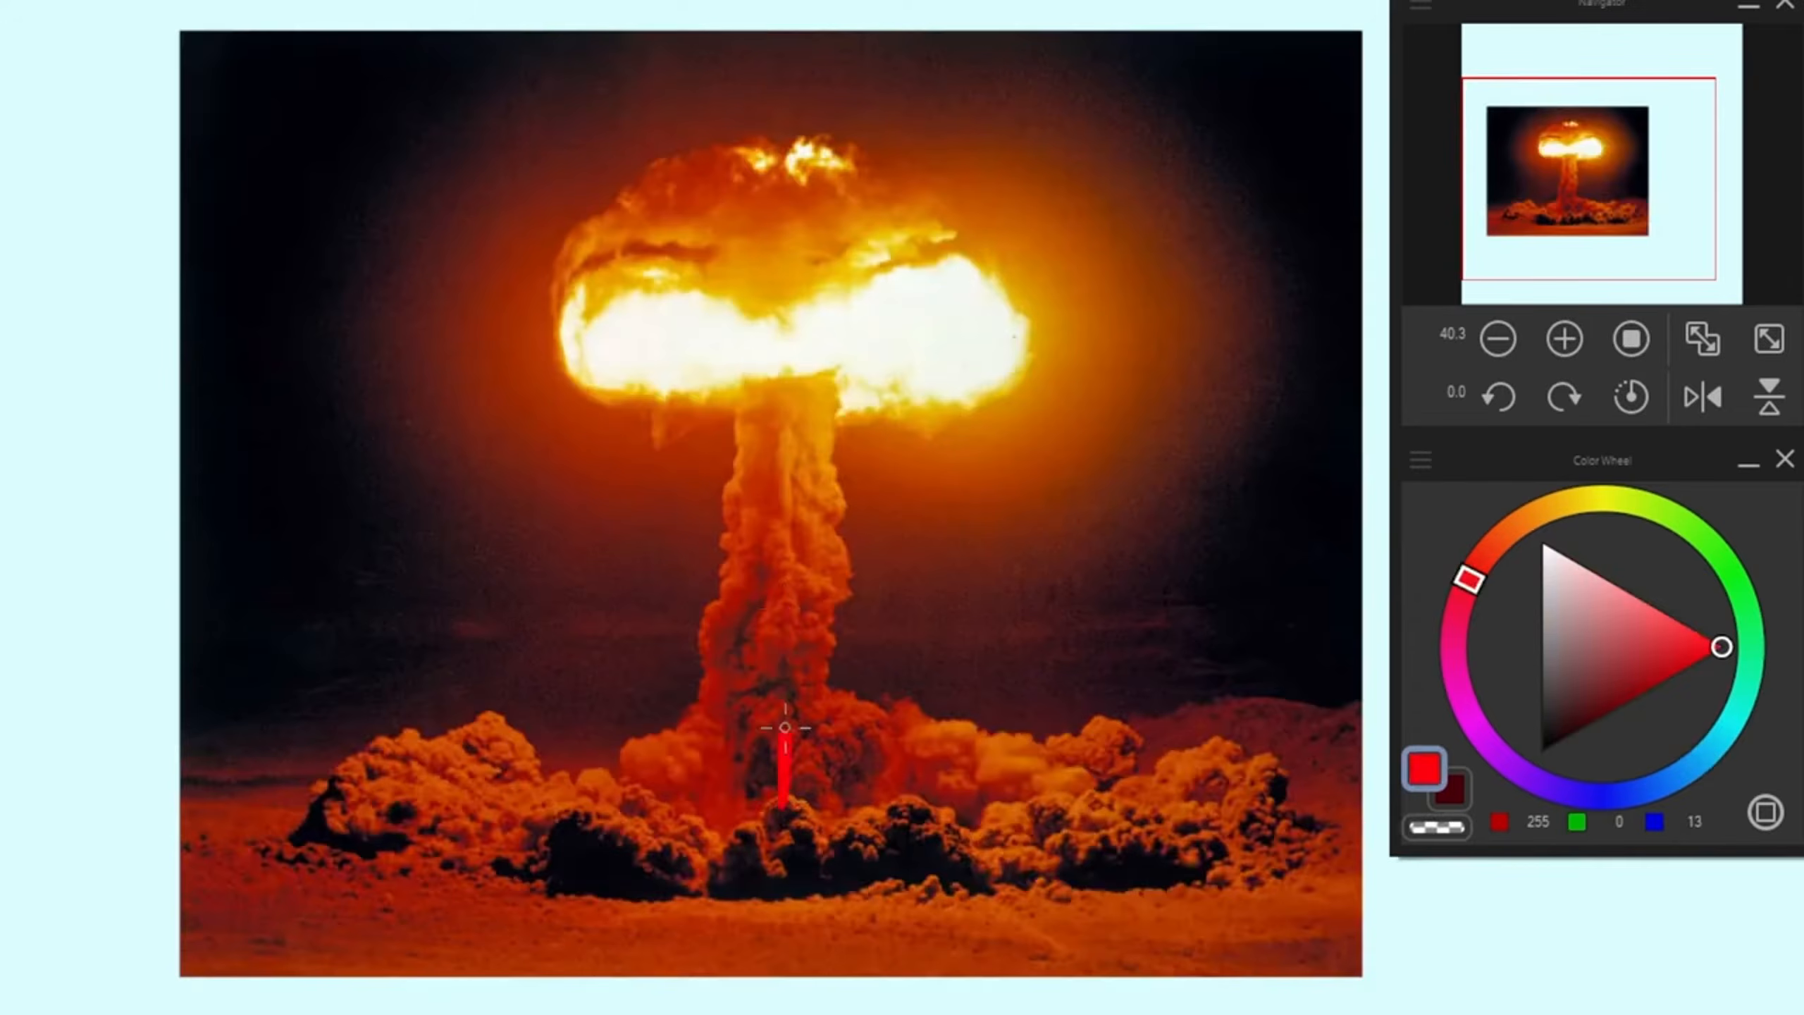
Step: Undo the red stroke, switch to white and draw an upward arrow labelled "Hot" along the mushroom cloud's stem
left_click_drag(783, 734, 784, 579)
key("ctrl+z")
left_click(1595, 614)
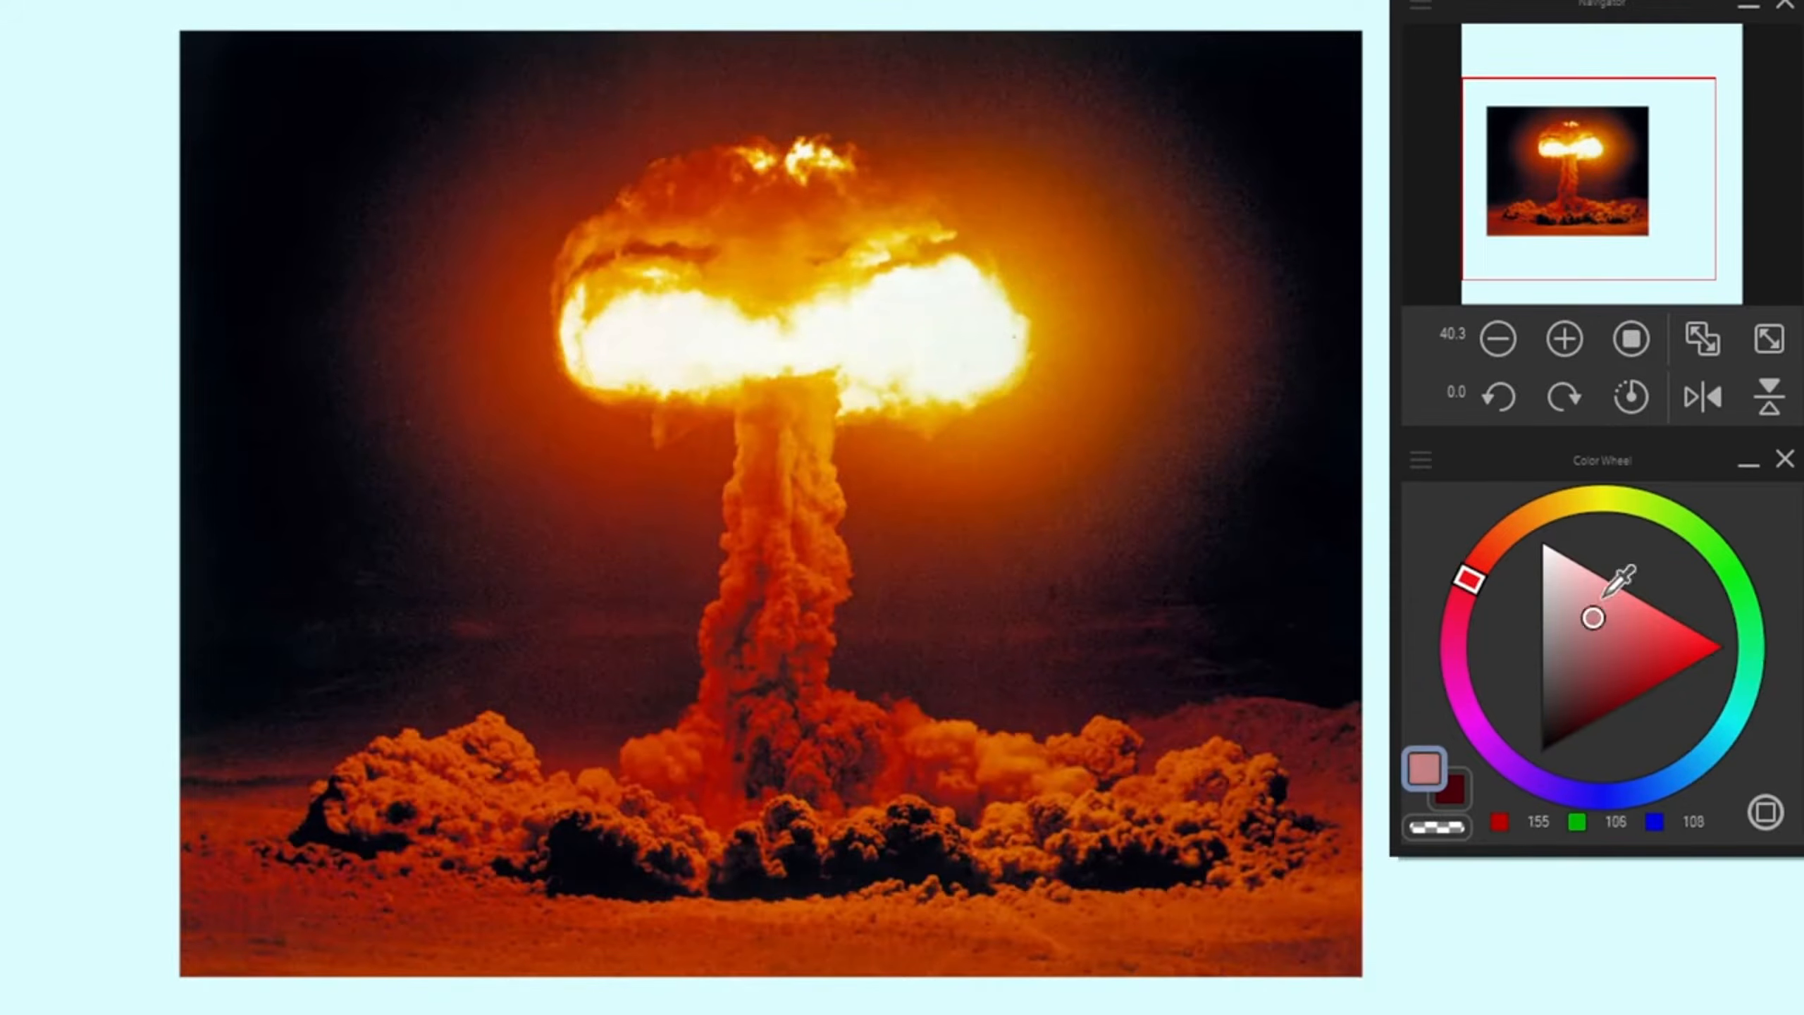
left_click_drag(1607, 595, 1631, 491)
left_click_drag(779, 764, 783, 623)
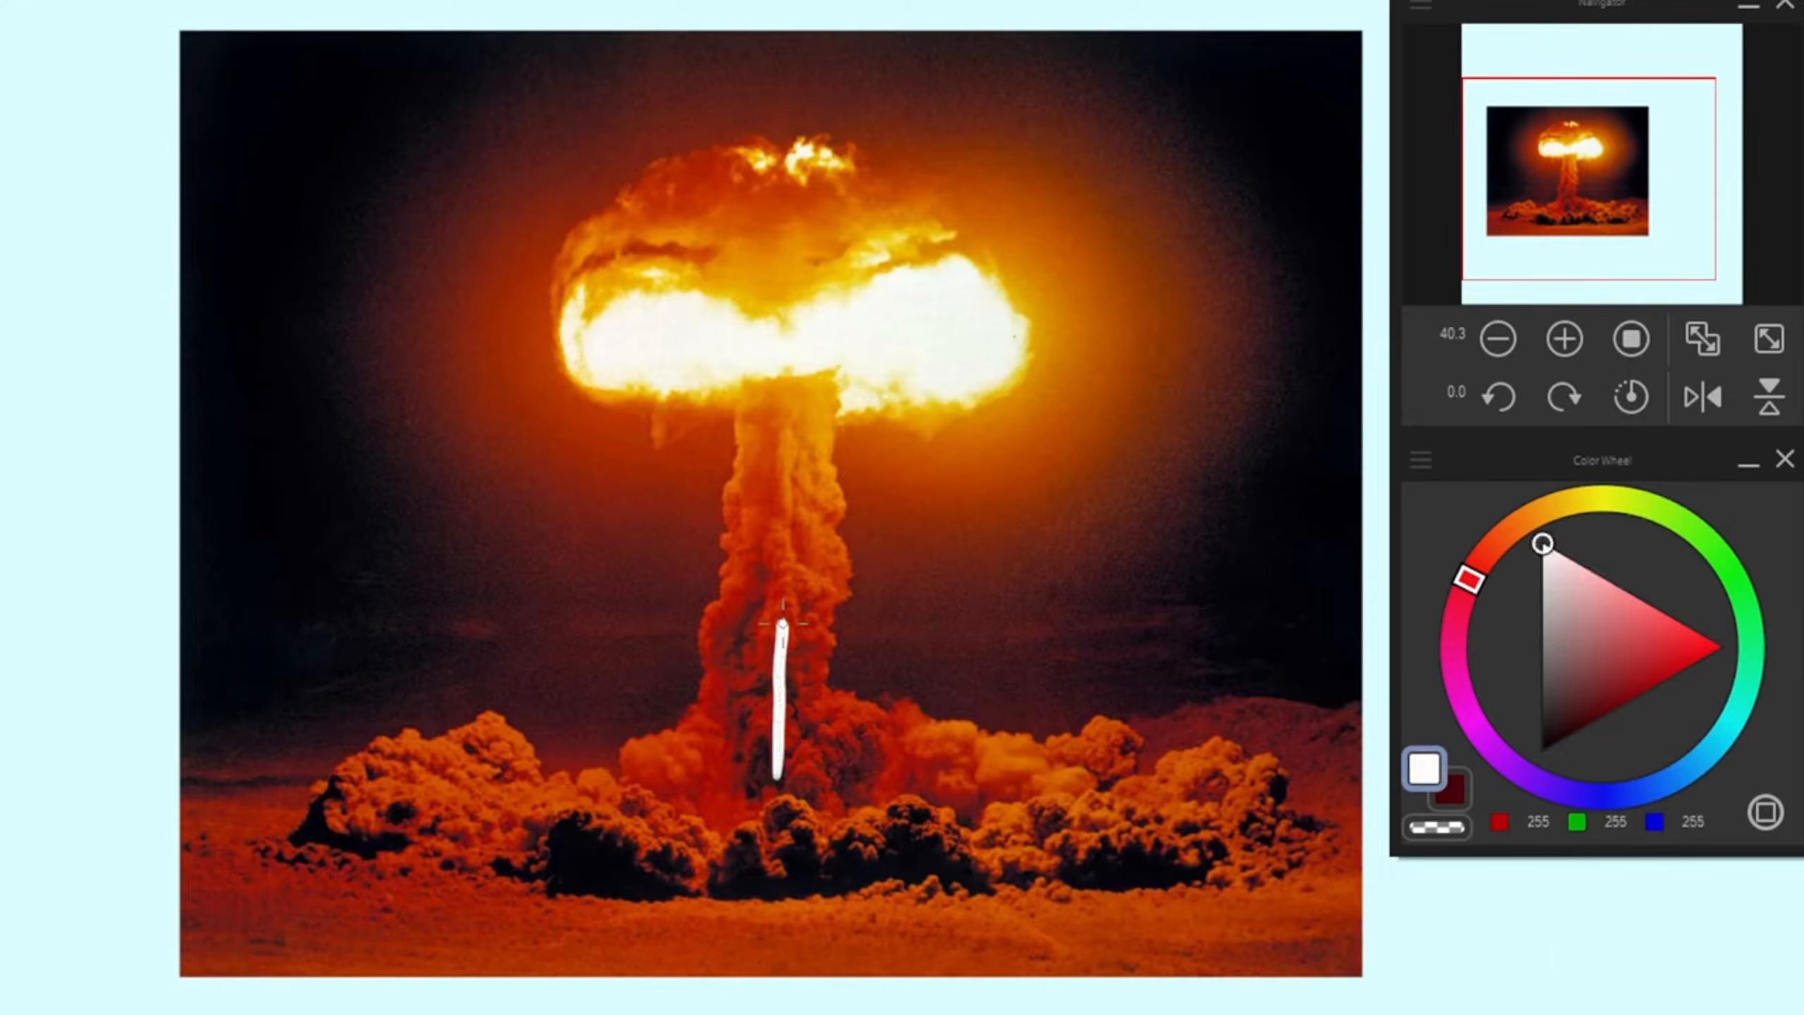
mouse_move(786, 483)
left_mouse_down()
mouse_move(783, 422)
mouse_move(806, 506)
left_mouse_up()
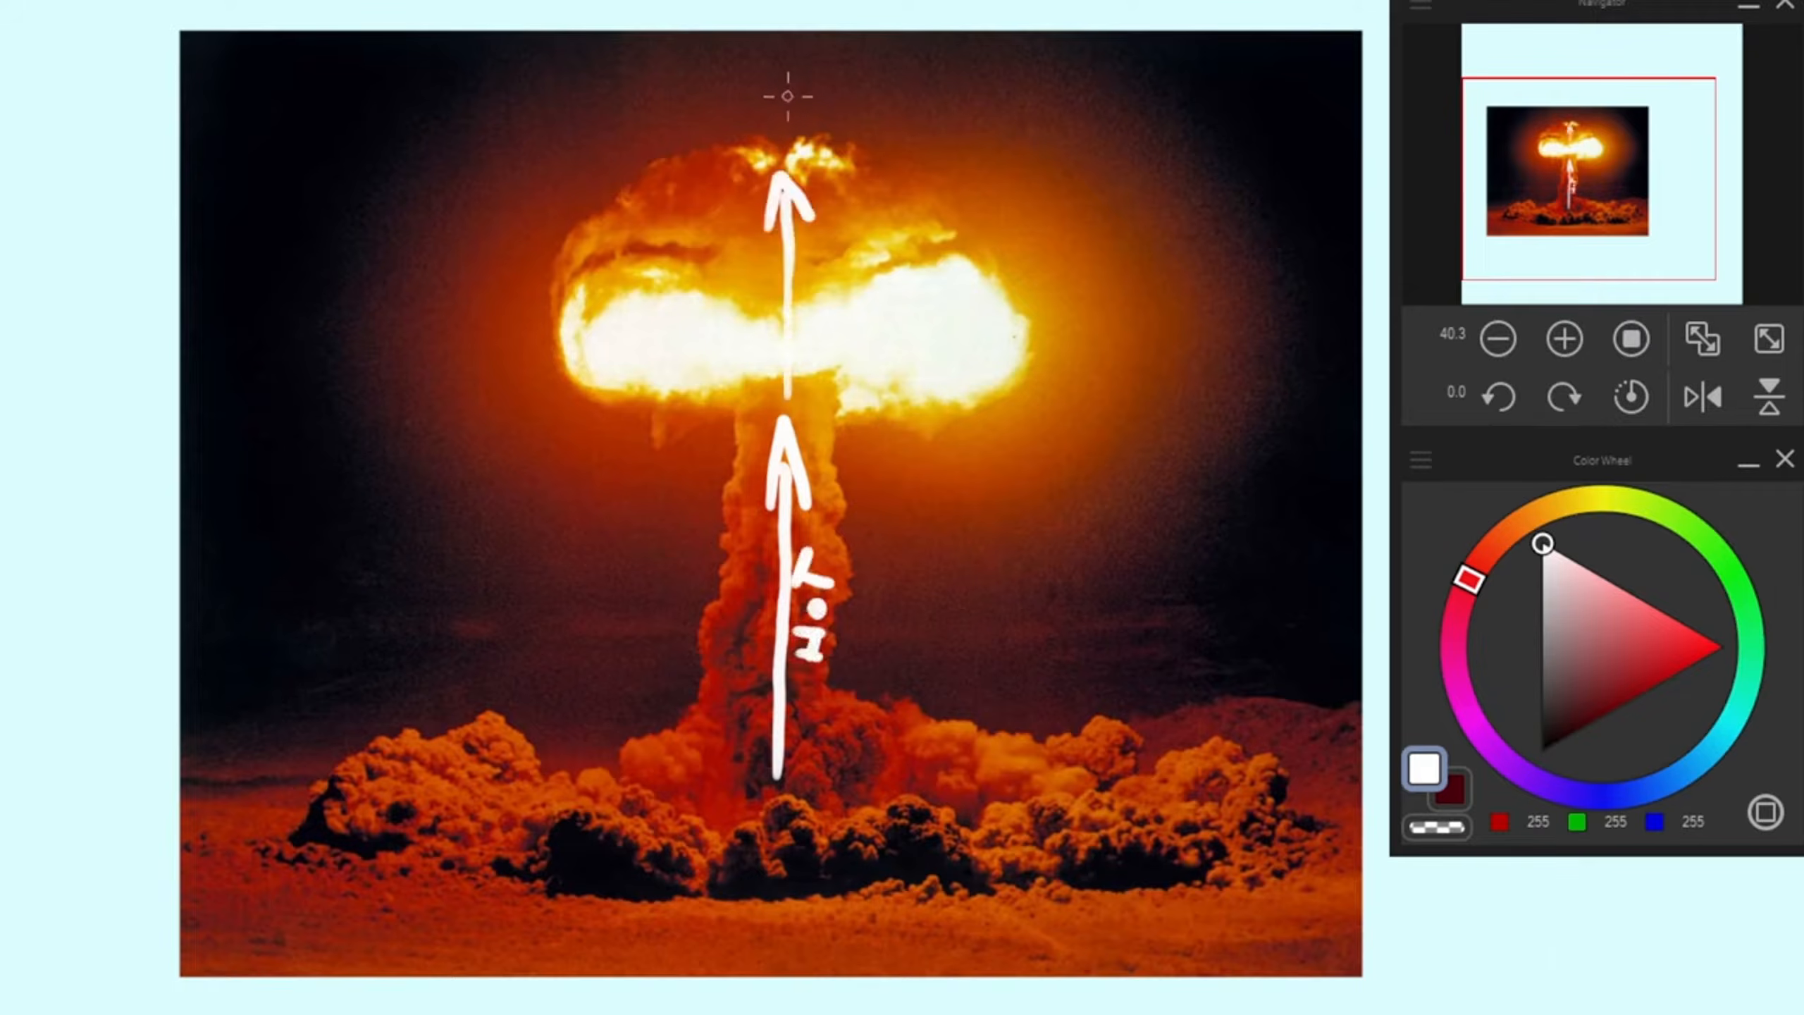
Step: Write "cooling" in white above the mushroom cloud's cap
mouse_move(782, 89)
left_mouse_down()
mouse_move(806, 111)
mouse_move(835, 78)
mouse_move(865, 91)
left_mouse_up()
left_click_drag(882, 71, 930, 84)
left_click(883, 54)
left_click_drag(957, 53, 952, 118)
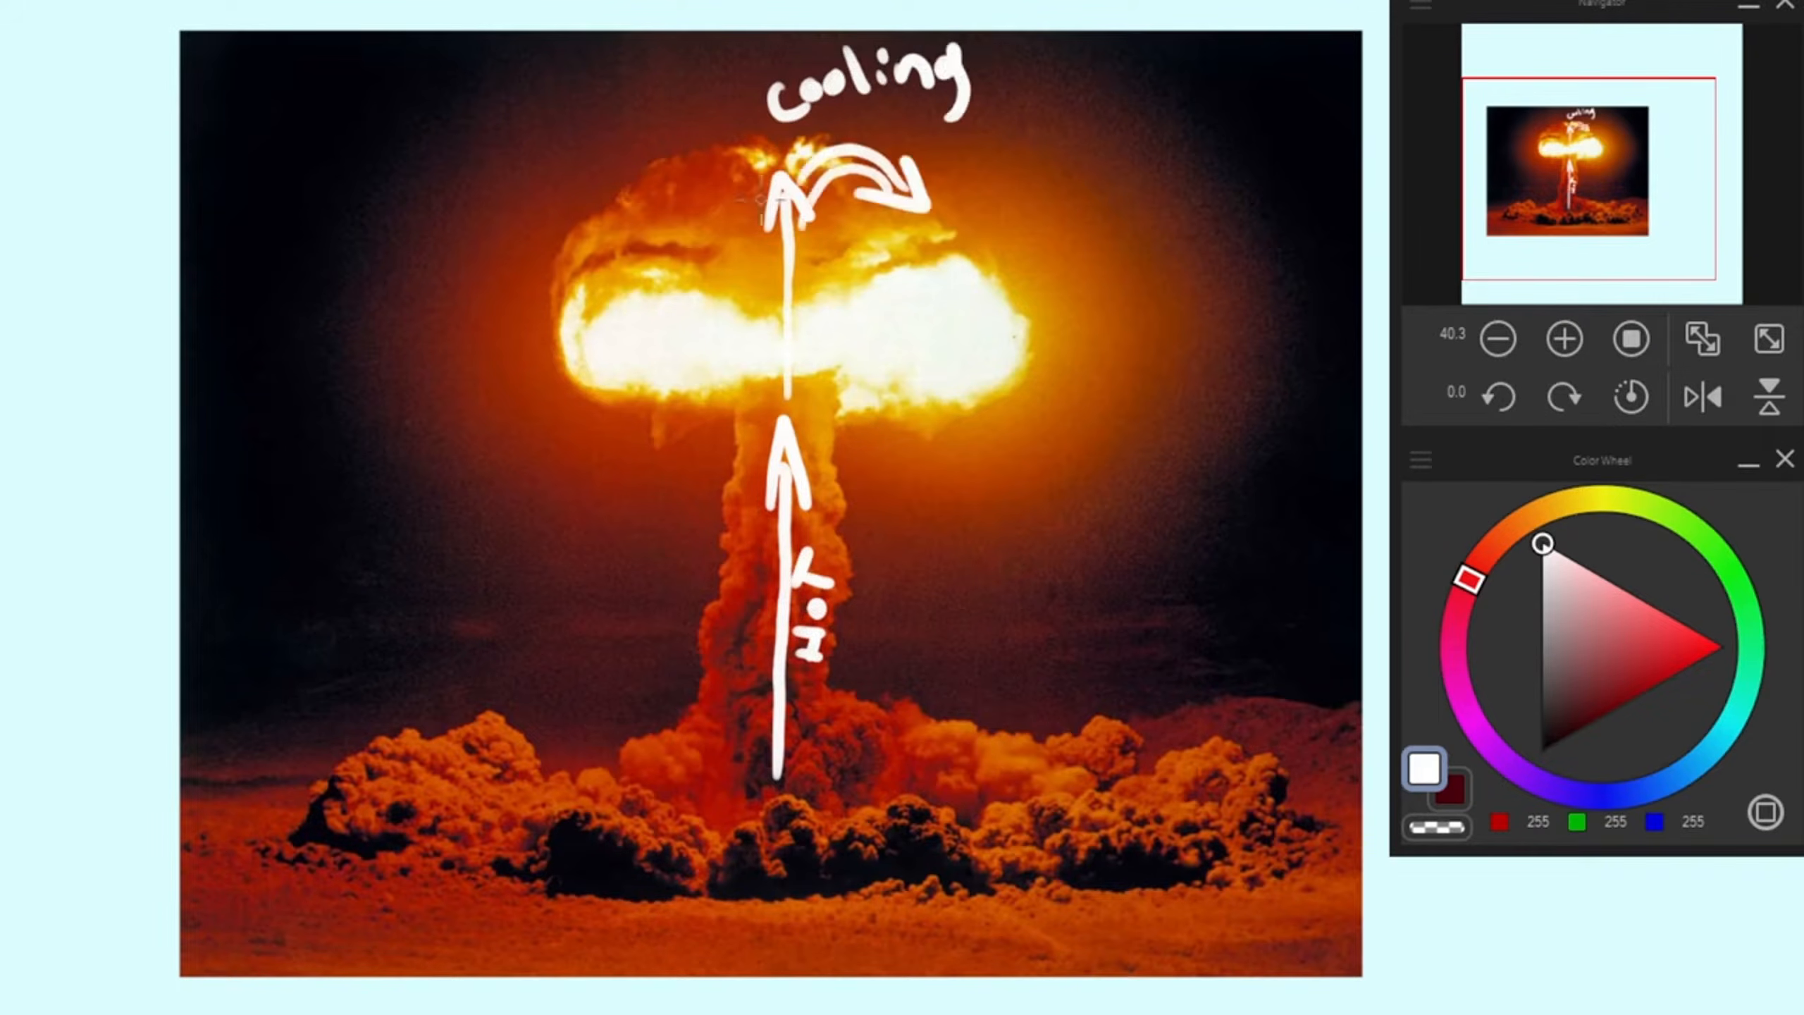
Step: Draw white curved arrows sweeping outward and down over both sides of the mushroom cloud's cap
left_click_drag(760, 196, 649, 178)
mouse_move(764, 168)
left_mouse_down()
mouse_move(649, 180)
mouse_move(659, 169)
mouse_move(682, 198)
mouse_move(614, 266)
left_mouse_up()
mouse_move(595, 229)
left_mouse_down()
mouse_move(593, 293)
mouse_move(667, 251)
left_mouse_up()
left_click_drag(848, 220, 964, 277)
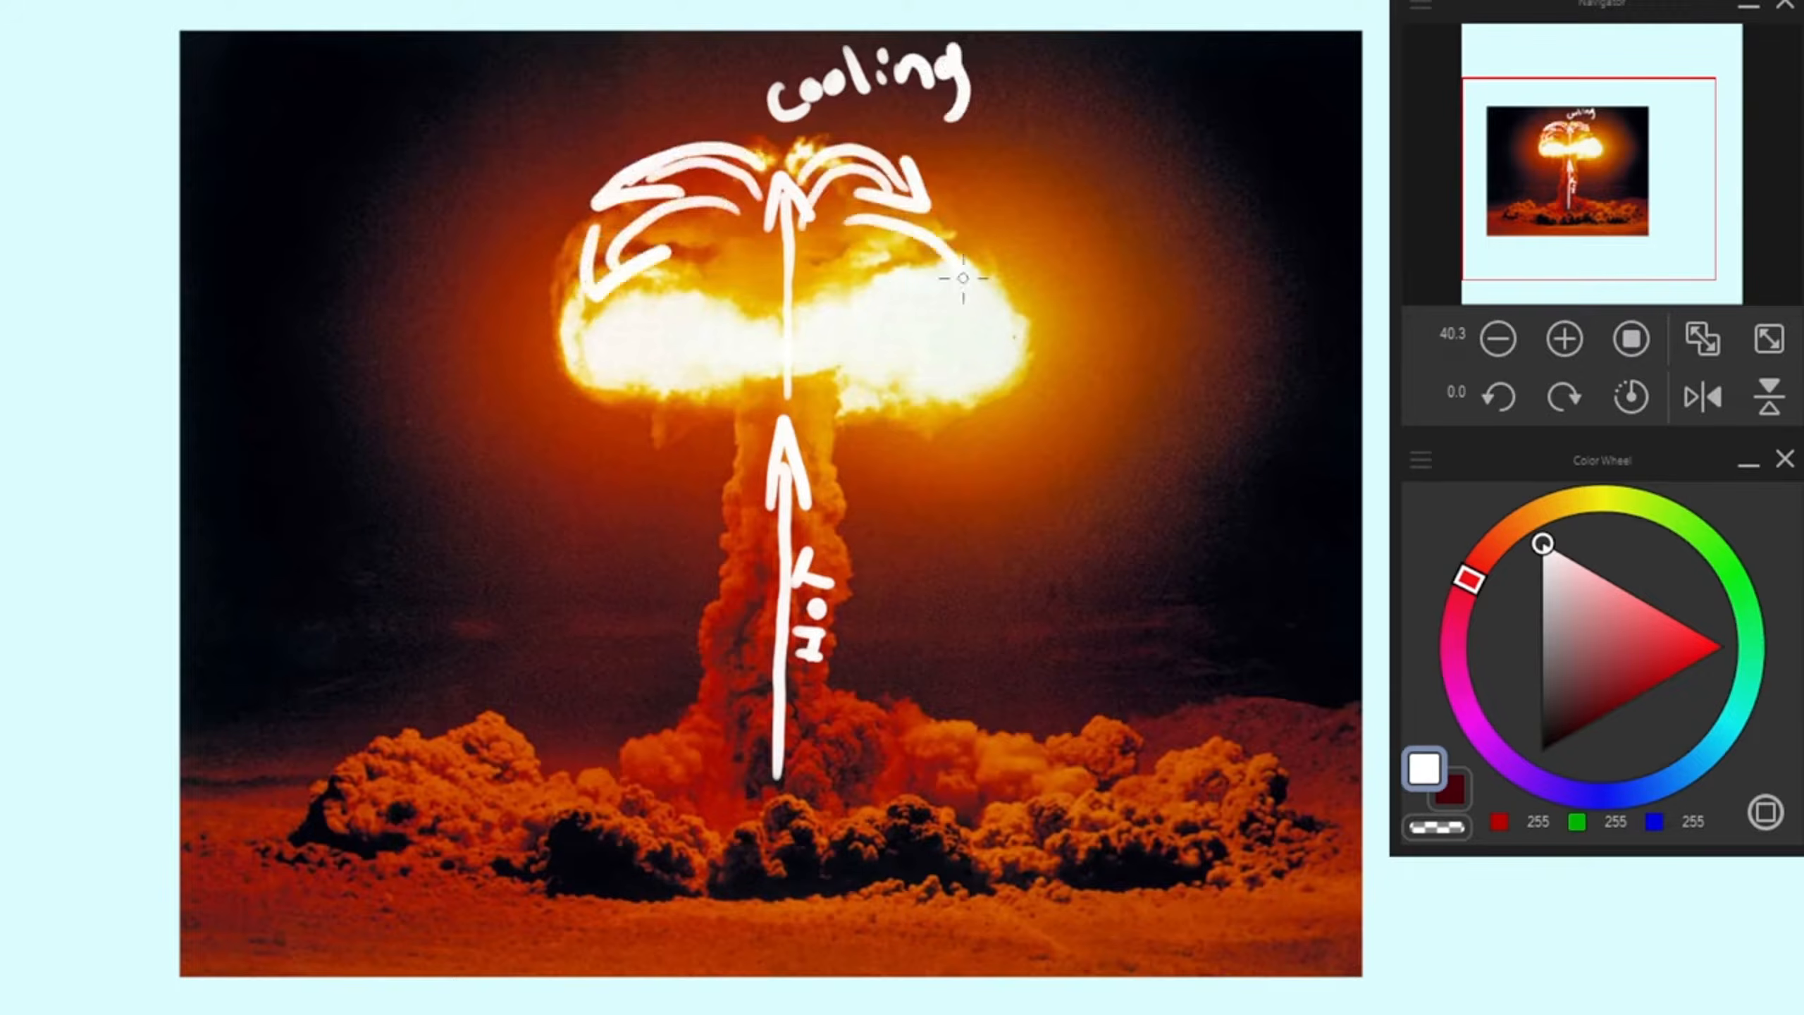
Step: Switch to red and draw inward-curling arrows inside both halves of the mushroom cloud's cap
left_click_drag(1655, 590, 1701, 658)
mouse_move(888, 258)
left_mouse_down()
mouse_move(860, 344)
mouse_move(885, 333)
mouse_move(856, 261)
left_mouse_up()
left_click_drag(841, 255, 874, 274)
mouse_move(615, 304)
left_mouse_down()
mouse_move(714, 359)
mouse_move(733, 318)
left_mouse_up()
mouse_move(725, 376)
left_mouse_down()
mouse_move(746, 267)
mouse_move(688, 281)
left_mouse_up()
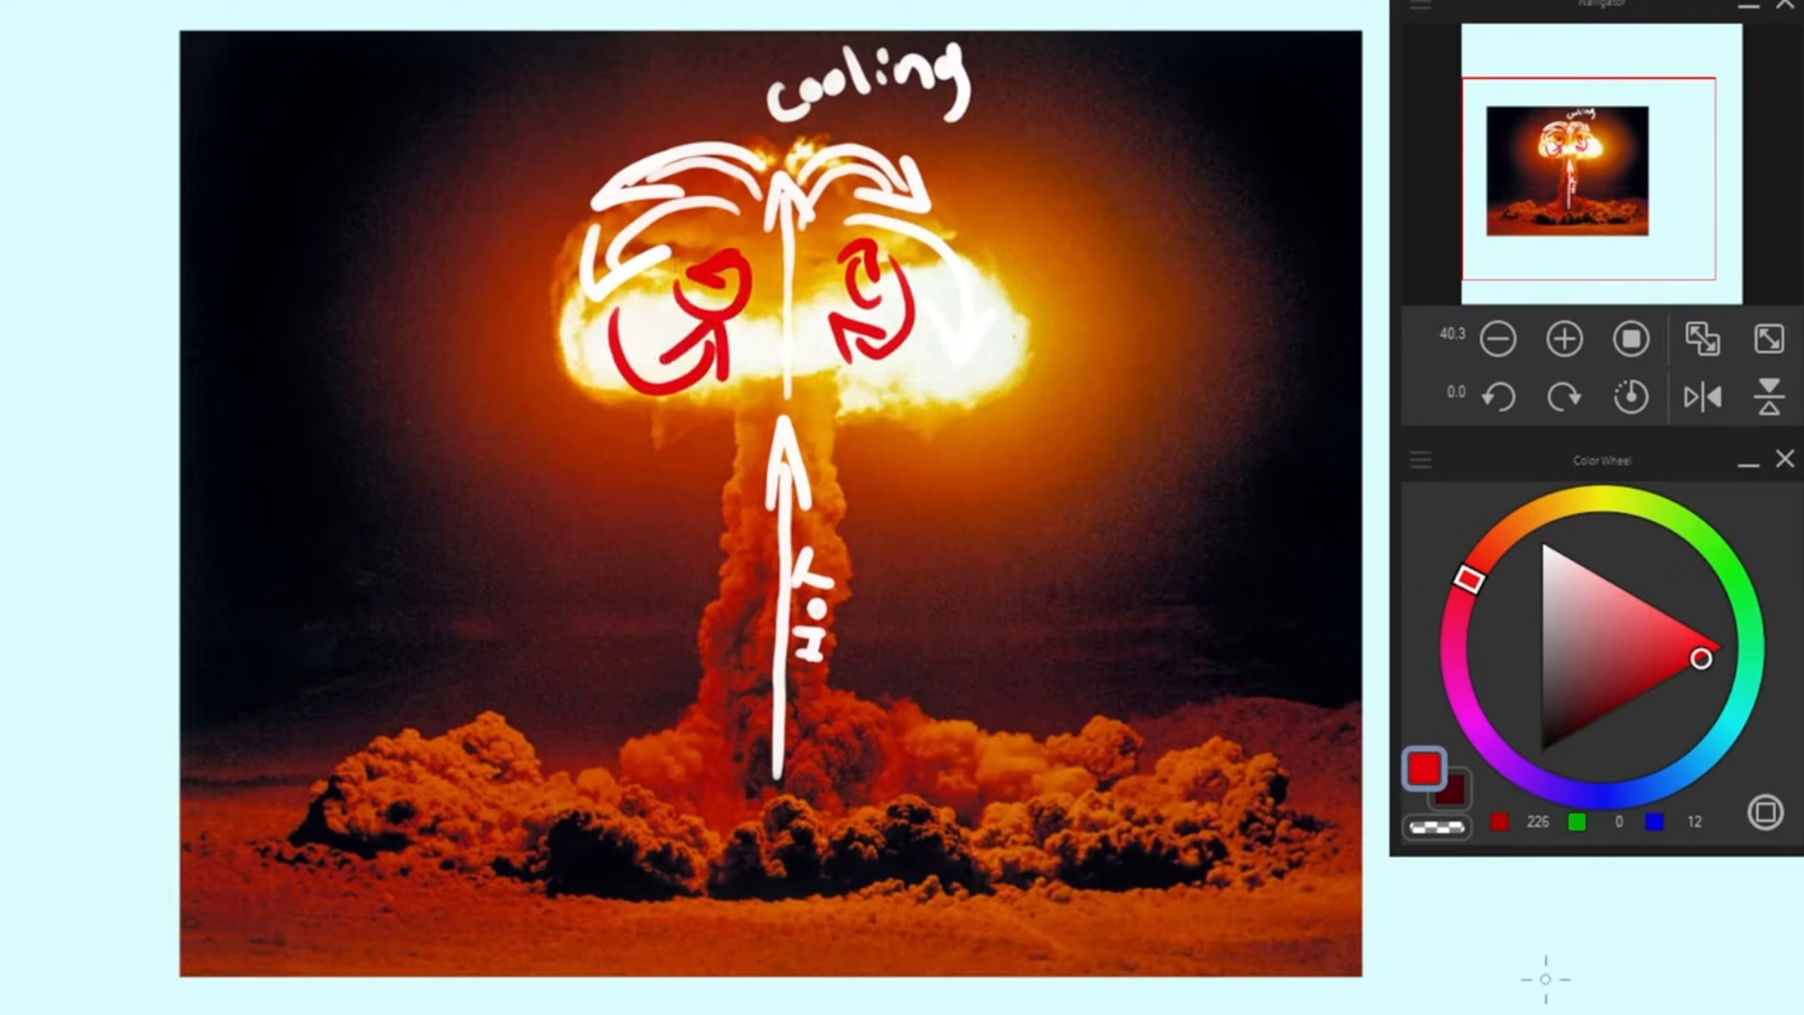
mouse_move(970, 238)
left_mouse_down()
mouse_move(1002, 359)
mouse_move(953, 367)
left_mouse_up()
key("ctrl+z")
left_click_drag(1008, 319, 953, 367)
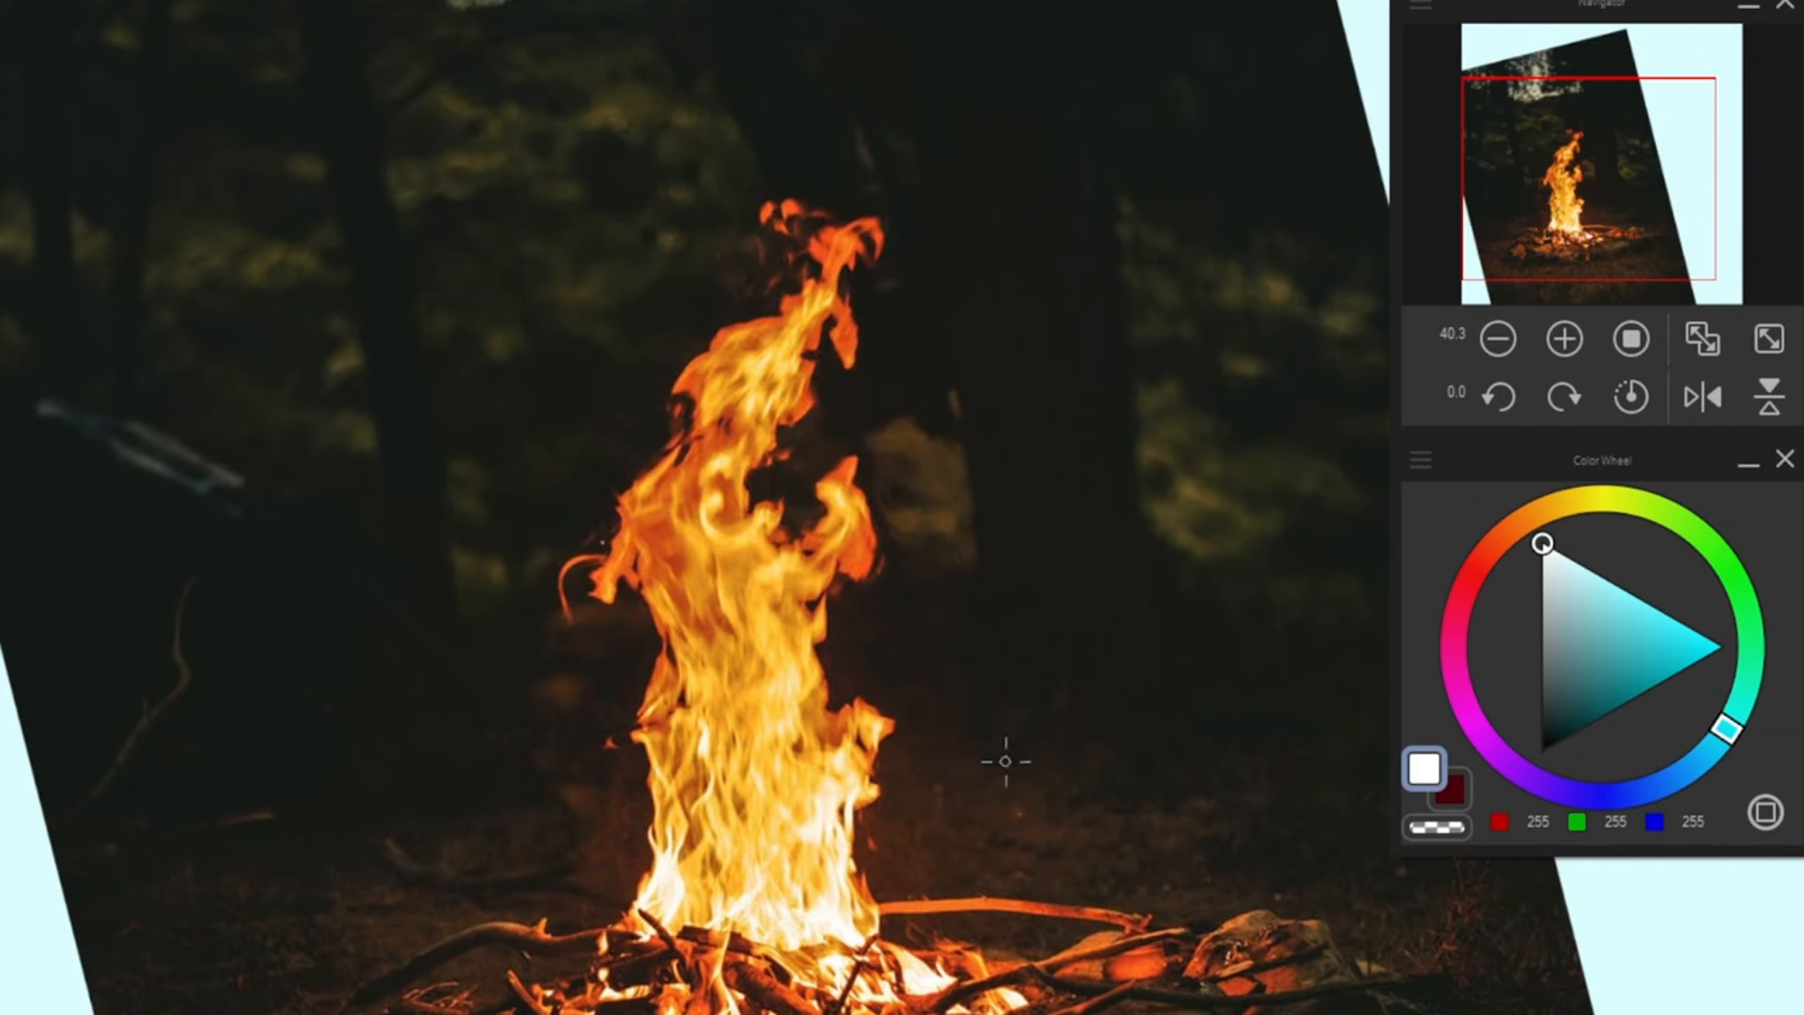
Step: Mark the campfire's wavy sides with short white squiggles and outline the small mushroom curls at its tip
left_click_drag(620, 766, 623, 861)
left_click_drag(891, 803, 908, 843)
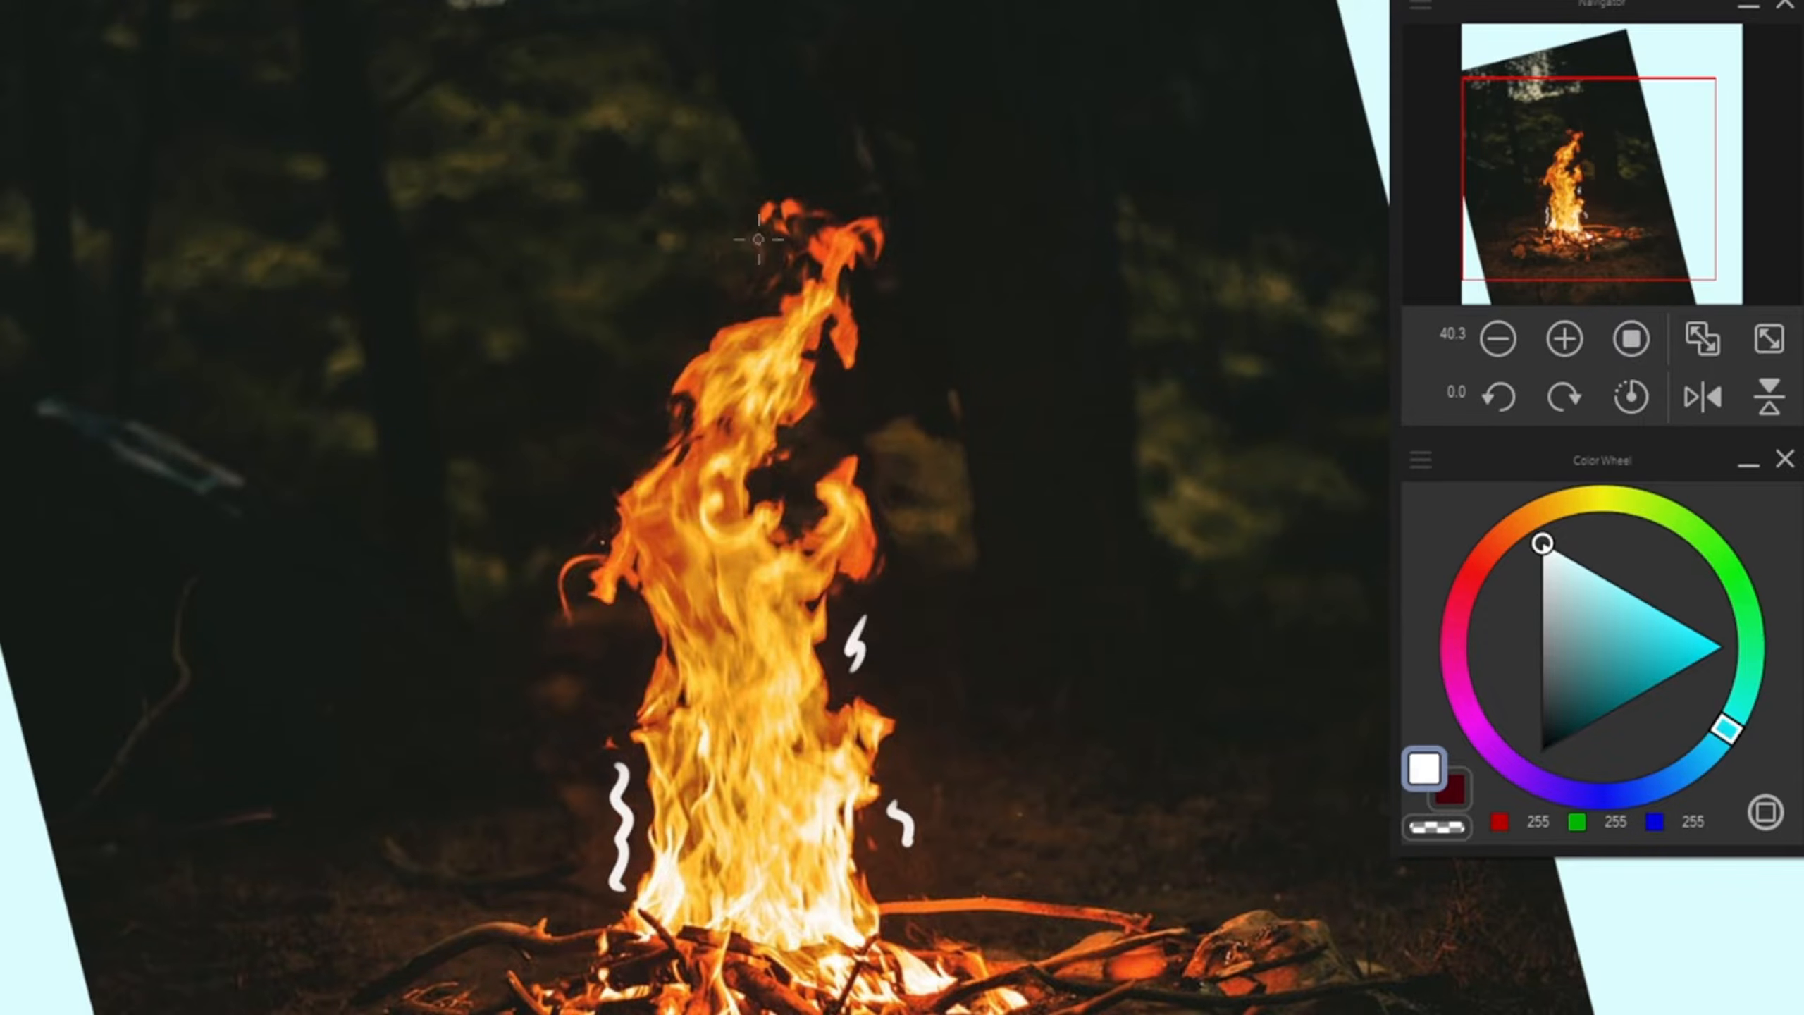
left_click_drag(826, 280, 883, 249)
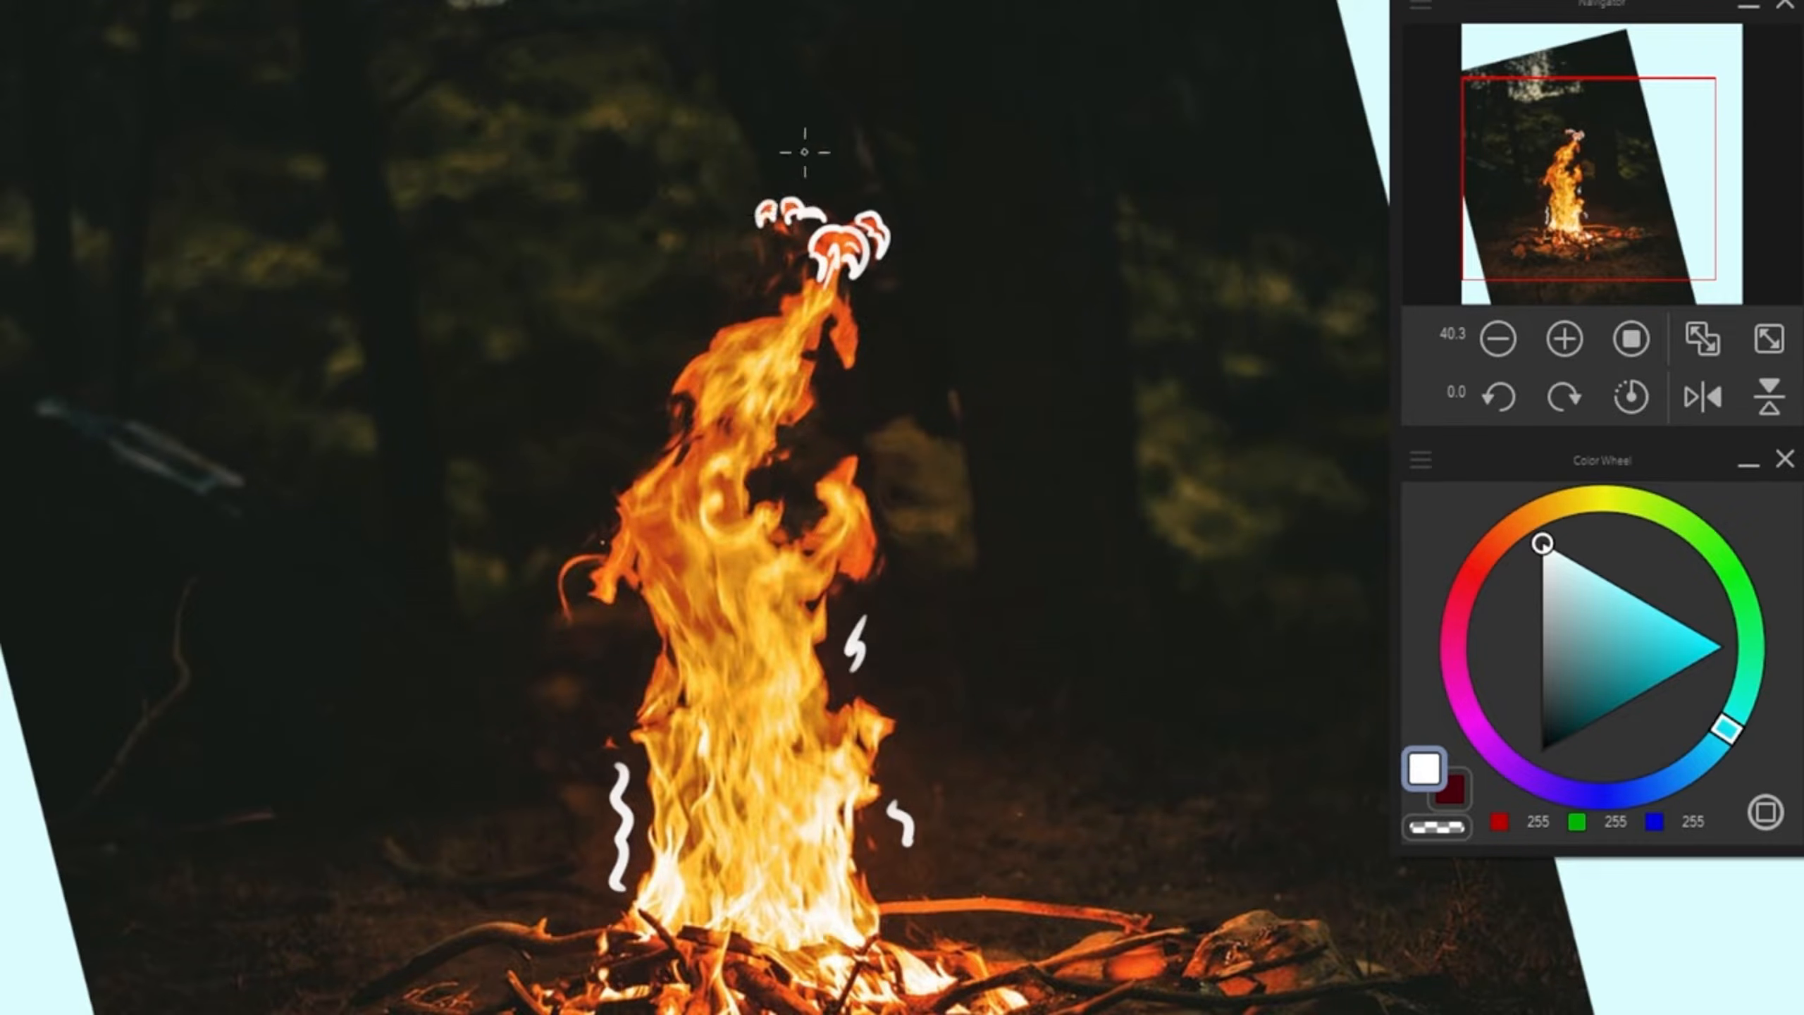
Step: Draw an enlarged mushroom-shaped curl beside the campfire's tip, with an upward arrow labelled "HOT" beneath it
mouse_move(936, 291)
left_mouse_down()
mouse_move(1026, 164)
mouse_move(1207, 212)
mouse_move(976, 258)
mouse_move(932, 295)
left_mouse_up()
left_click_drag(1092, 385, 1076, 307)
mouse_move(1064, 345)
left_mouse_down()
mouse_move(1095, 329)
mouse_move(1125, 359)
left_mouse_up()
left_click_drag(1104, 335, 1130, 341)
left_click_drag(1116, 323, 1112, 310)
Step: Draw outward-curving arrows above the enlarged curl and write "Cooling" over them, undoing and redoing the uneven letters
mouse_move(1033, 119)
left_mouse_down()
mouse_move(1162, 49)
mouse_move(932, 165)
left_mouse_up()
left_click_drag(923, 132, 965, 169)
left_click_drag(1015, 44, 1013, 71)
left_click_drag(1028, 41, 1028, 43)
left_click_drag(1050, 26, 1050, 28)
mouse_move(1068, 4)
left_mouse_down()
mouse_move(1076, 23)
mouse_move(1034, 87)
left_mouse_up()
key("ctrl+z")
key("ctrl+z")
key("ctrl+z")
key("ctrl+z")
key("ctrl+z")
left_click_drag(1039, 69, 1040, 70)
left_click_drag(1049, 60, 1051, 62)
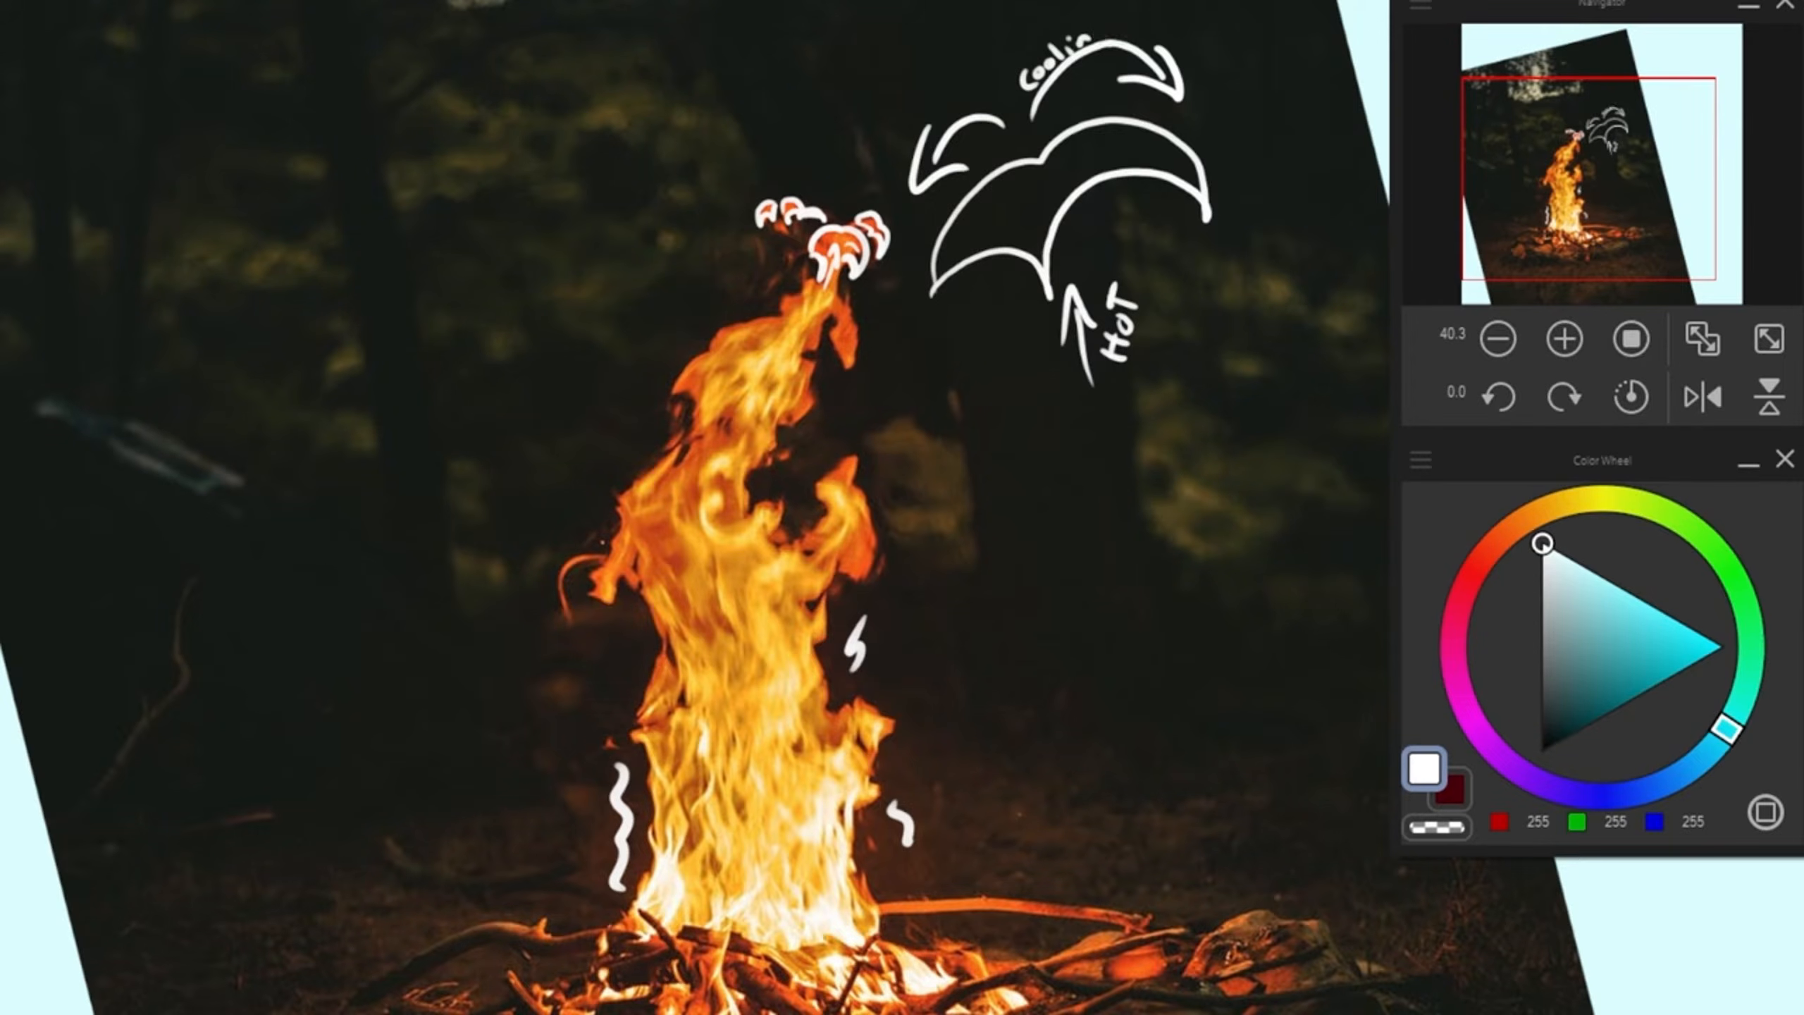
Step: Sketch guide strokes around the base and side of the candle flame, undoing the last one
left_click_drag(881, 487, 896, 569)
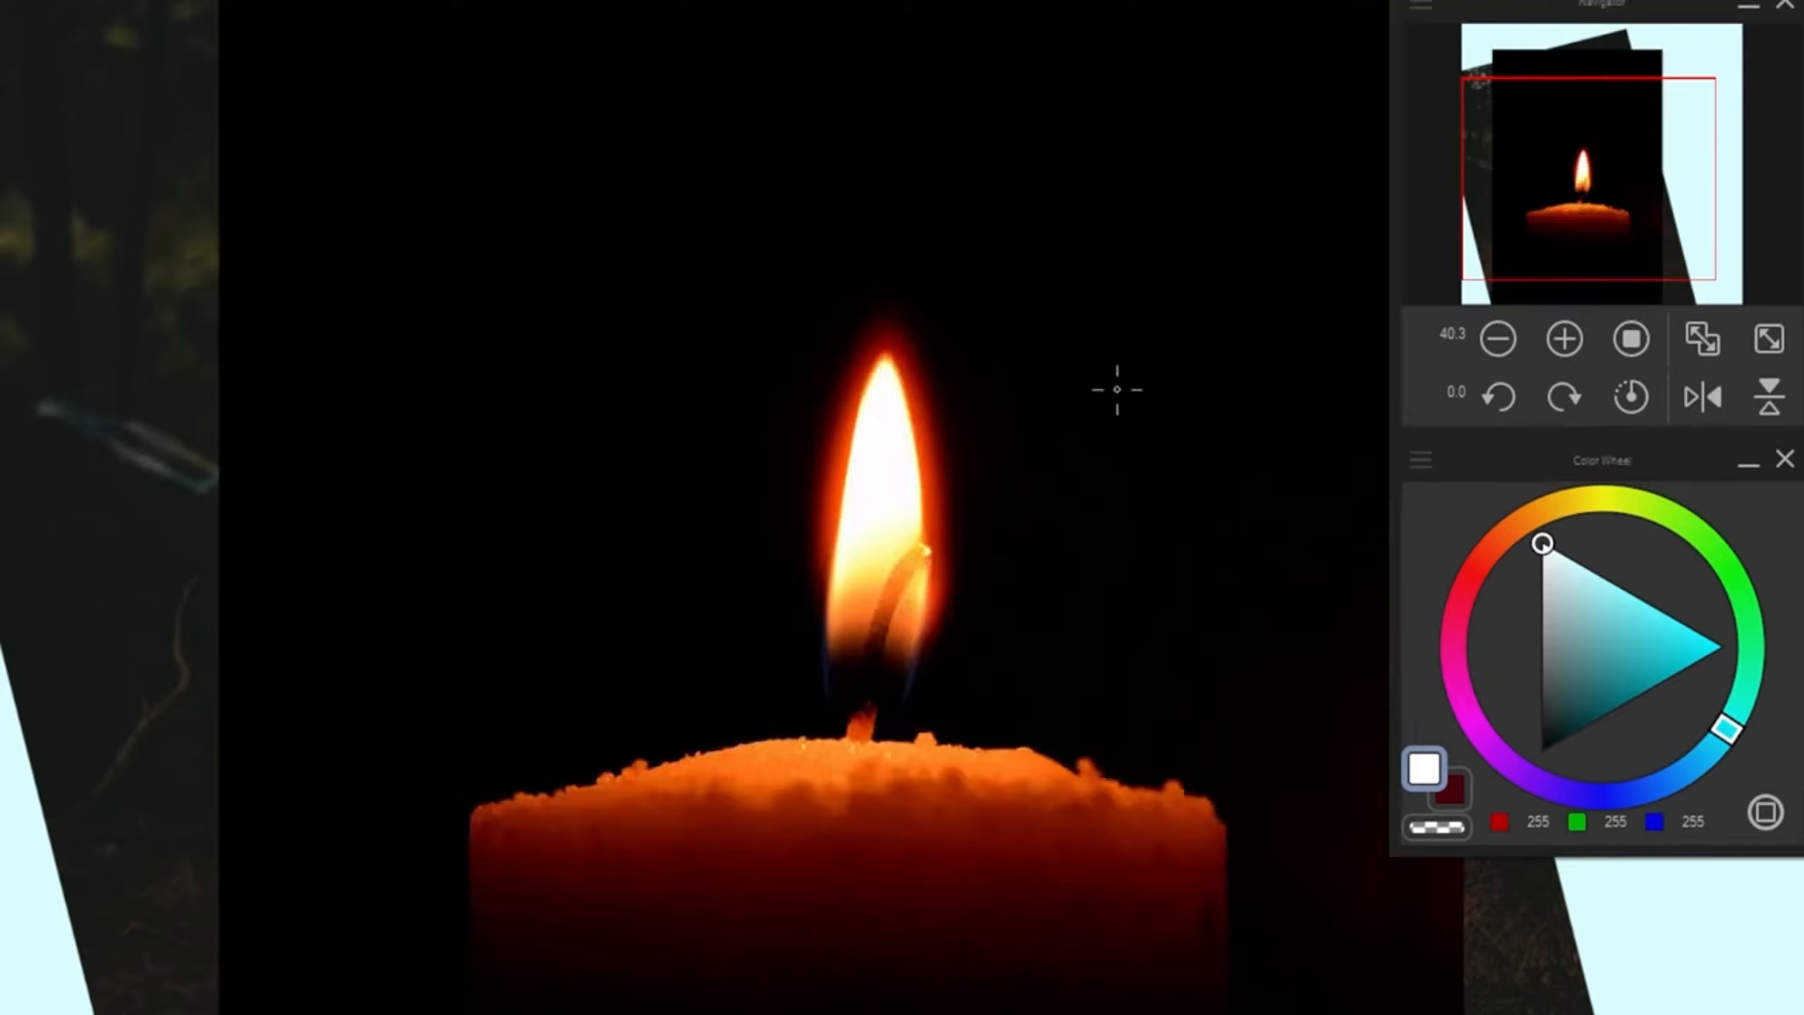
mouse_move(804, 698)
left_mouse_down()
mouse_move(806, 437)
mouse_move(877, 290)
mouse_move(957, 424)
mouse_move(943, 691)
left_mouse_up()
mouse_move(994, 608)
left_mouse_down()
mouse_move(1022, 631)
mouse_move(1027, 611)
left_mouse_up()
key("ctrl+z")
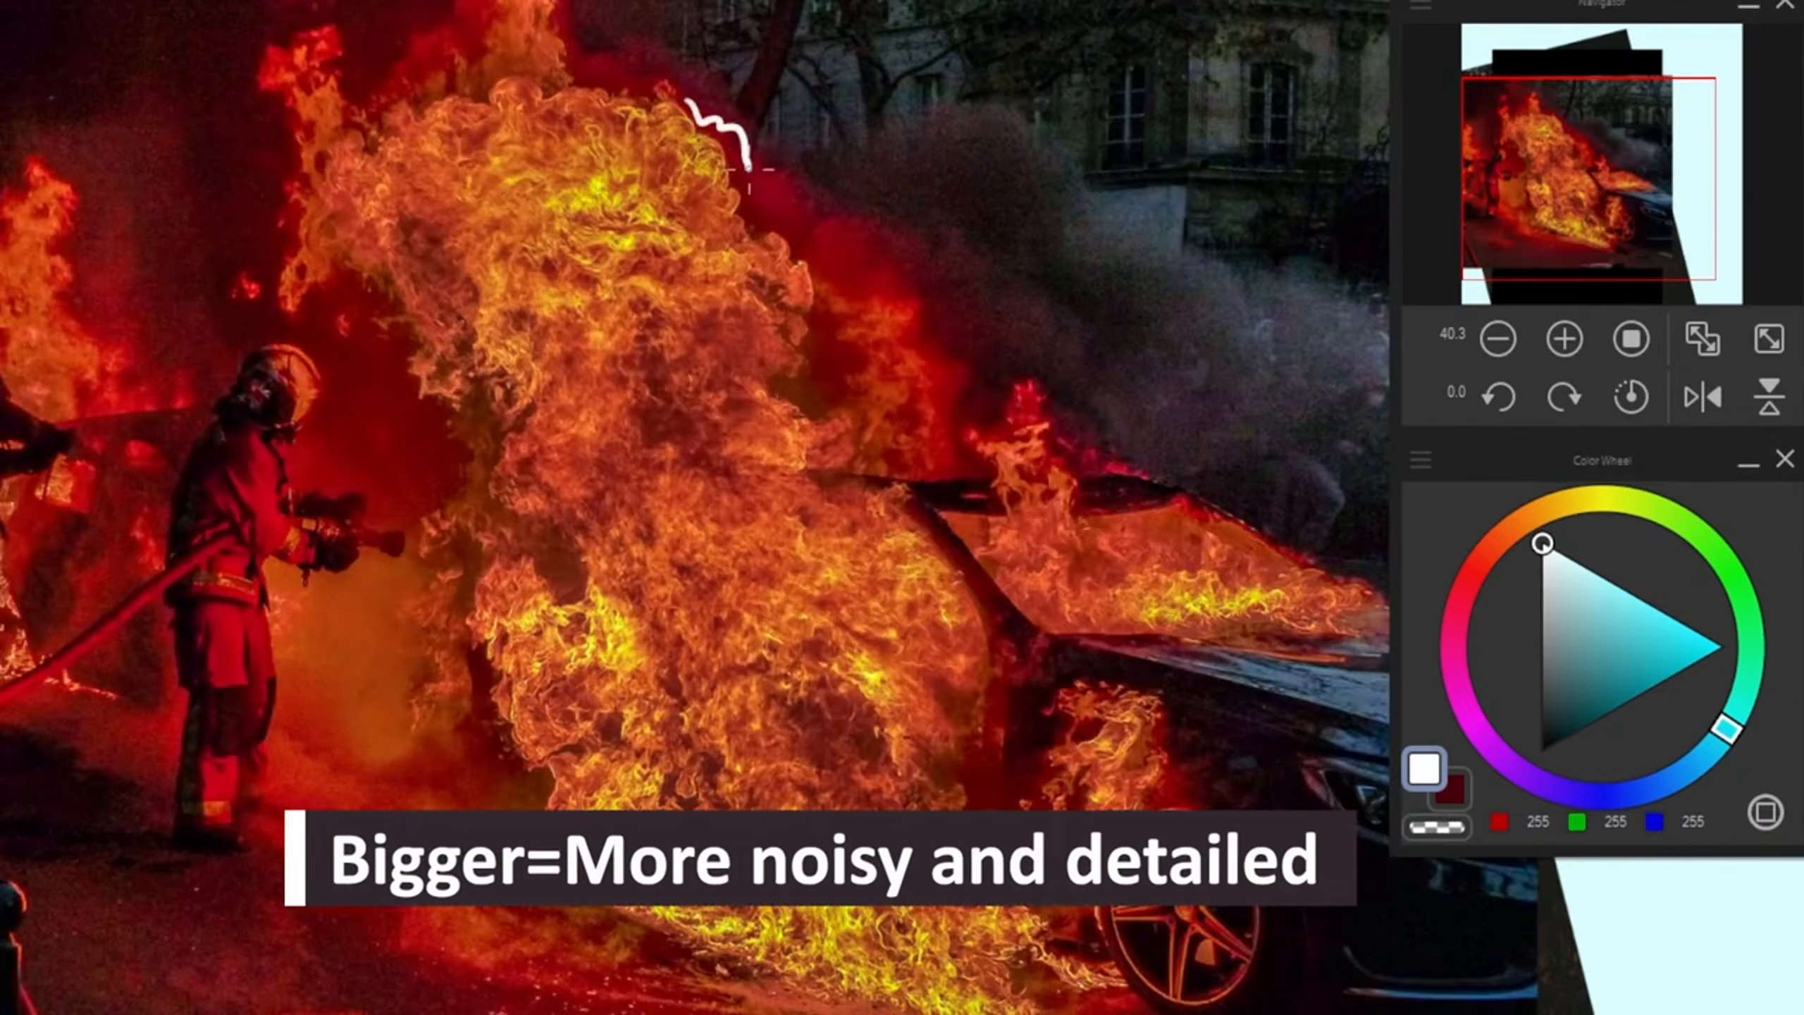
Step: Trace the jagged, noisy outer edges of the burning car's flames in white
left_click_drag(749, 169, 830, 398)
mouse_move(956, 402)
left_mouse_down()
mouse_move(1063, 407)
mouse_move(1239, 509)
left_mouse_up()
left_click_drag(1265, 519, 1316, 562)
left_click_drag(703, 105, 561, 1)
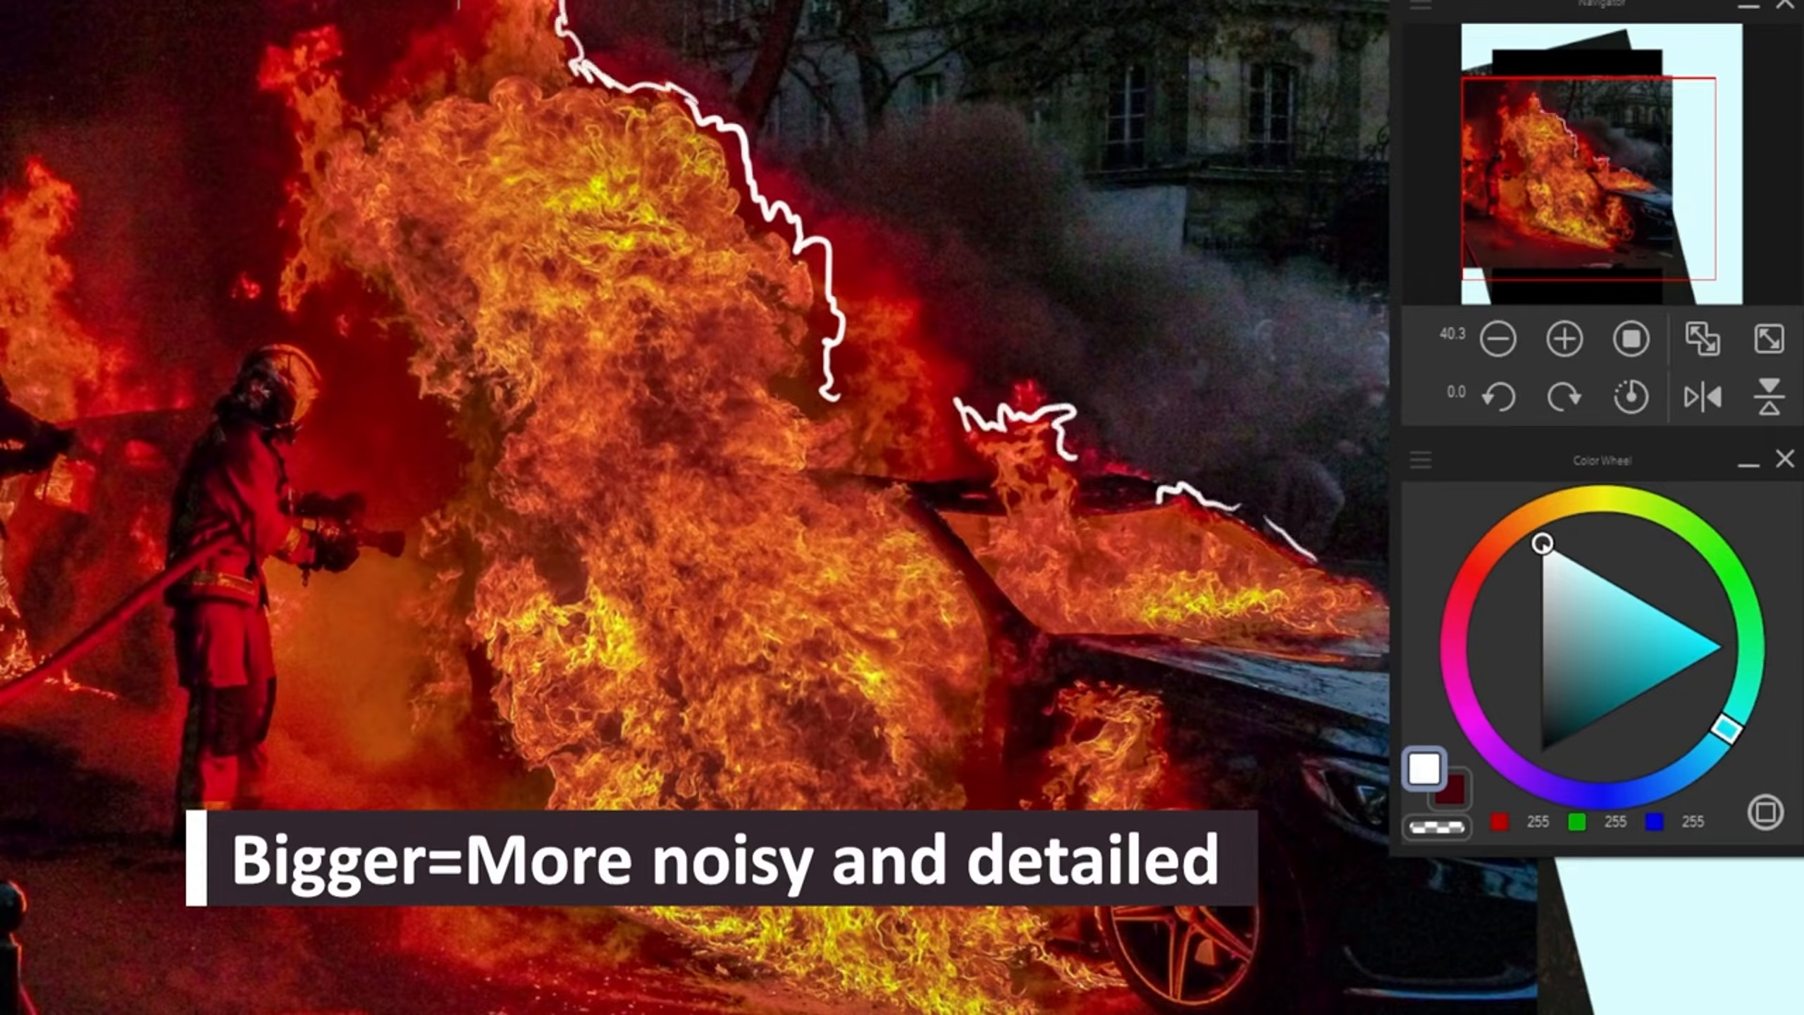
mouse_move(442, 2)
left_mouse_down()
mouse_move(378, 85)
mouse_move(291, 26)
mouse_move(301, 227)
left_mouse_up()
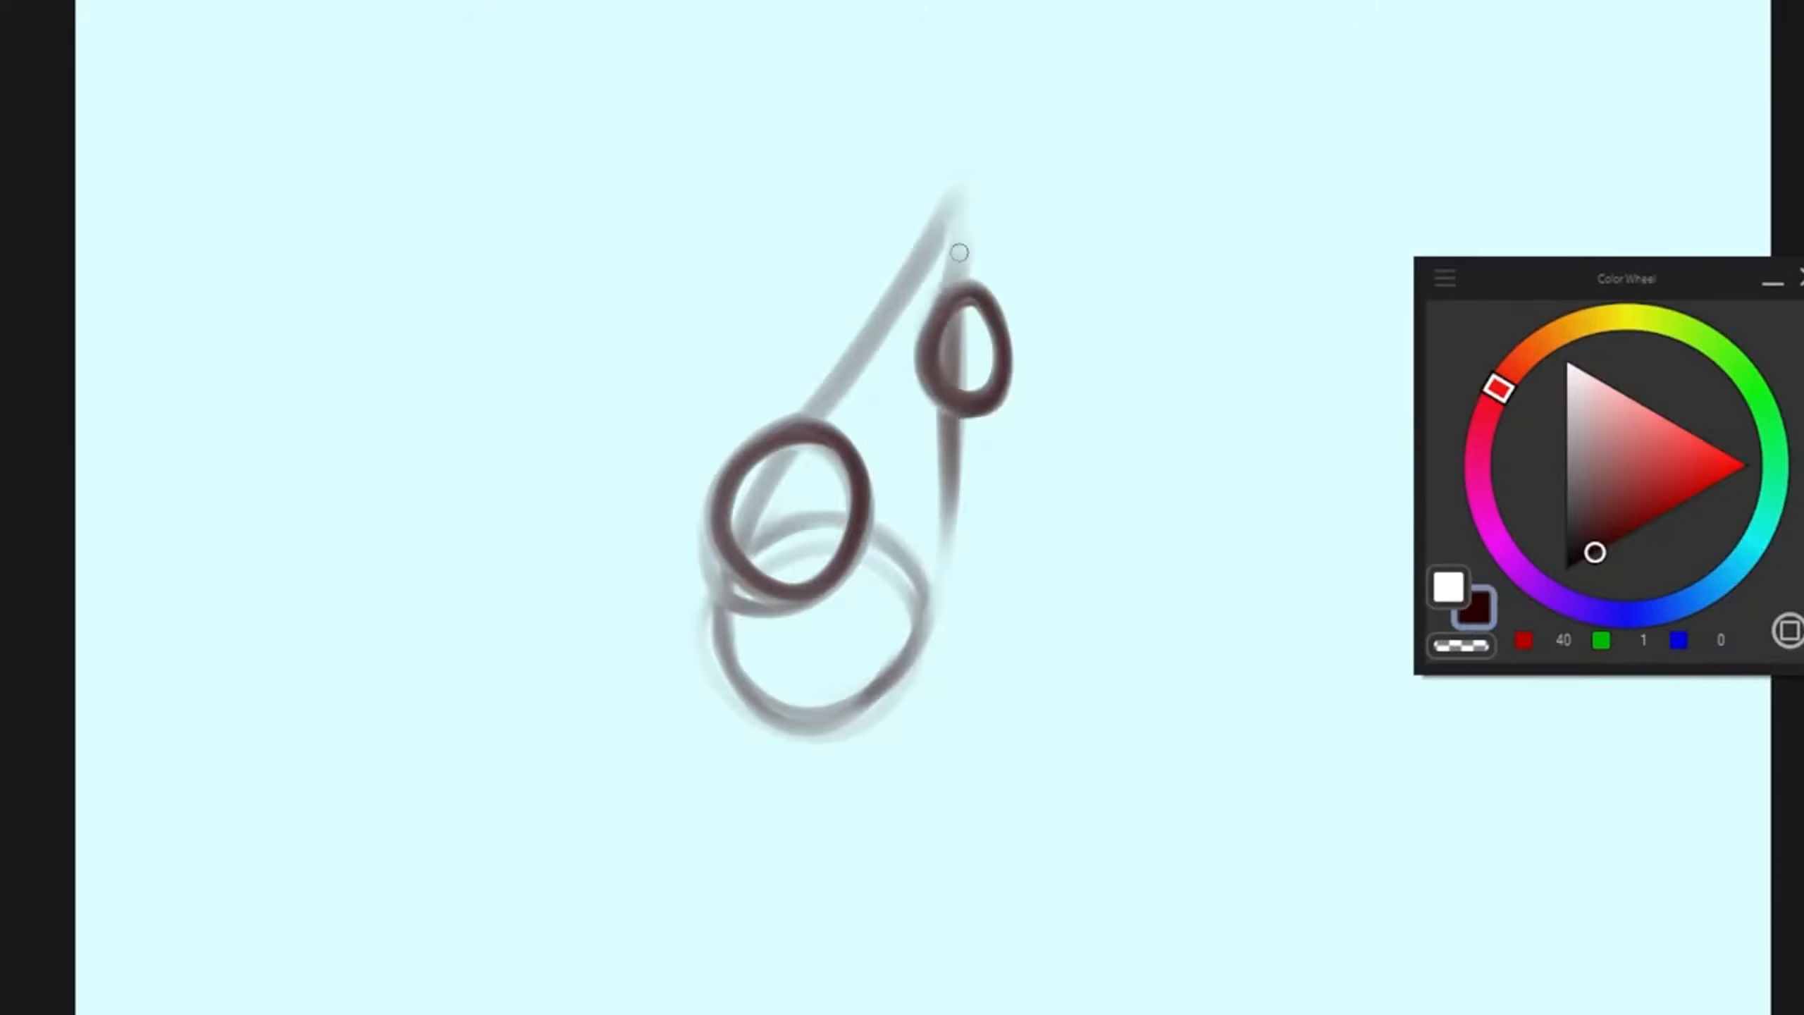
Step: Add a small circle at the flame sketch's tip and join the circles with curved contour lines
mouse_move(959, 252)
left_mouse_down()
mouse_move(917, 206)
mouse_move(956, 235)
left_mouse_up()
mouse_move(717, 664)
left_mouse_down()
mouse_move(710, 511)
mouse_move(916, 313)
left_mouse_up()
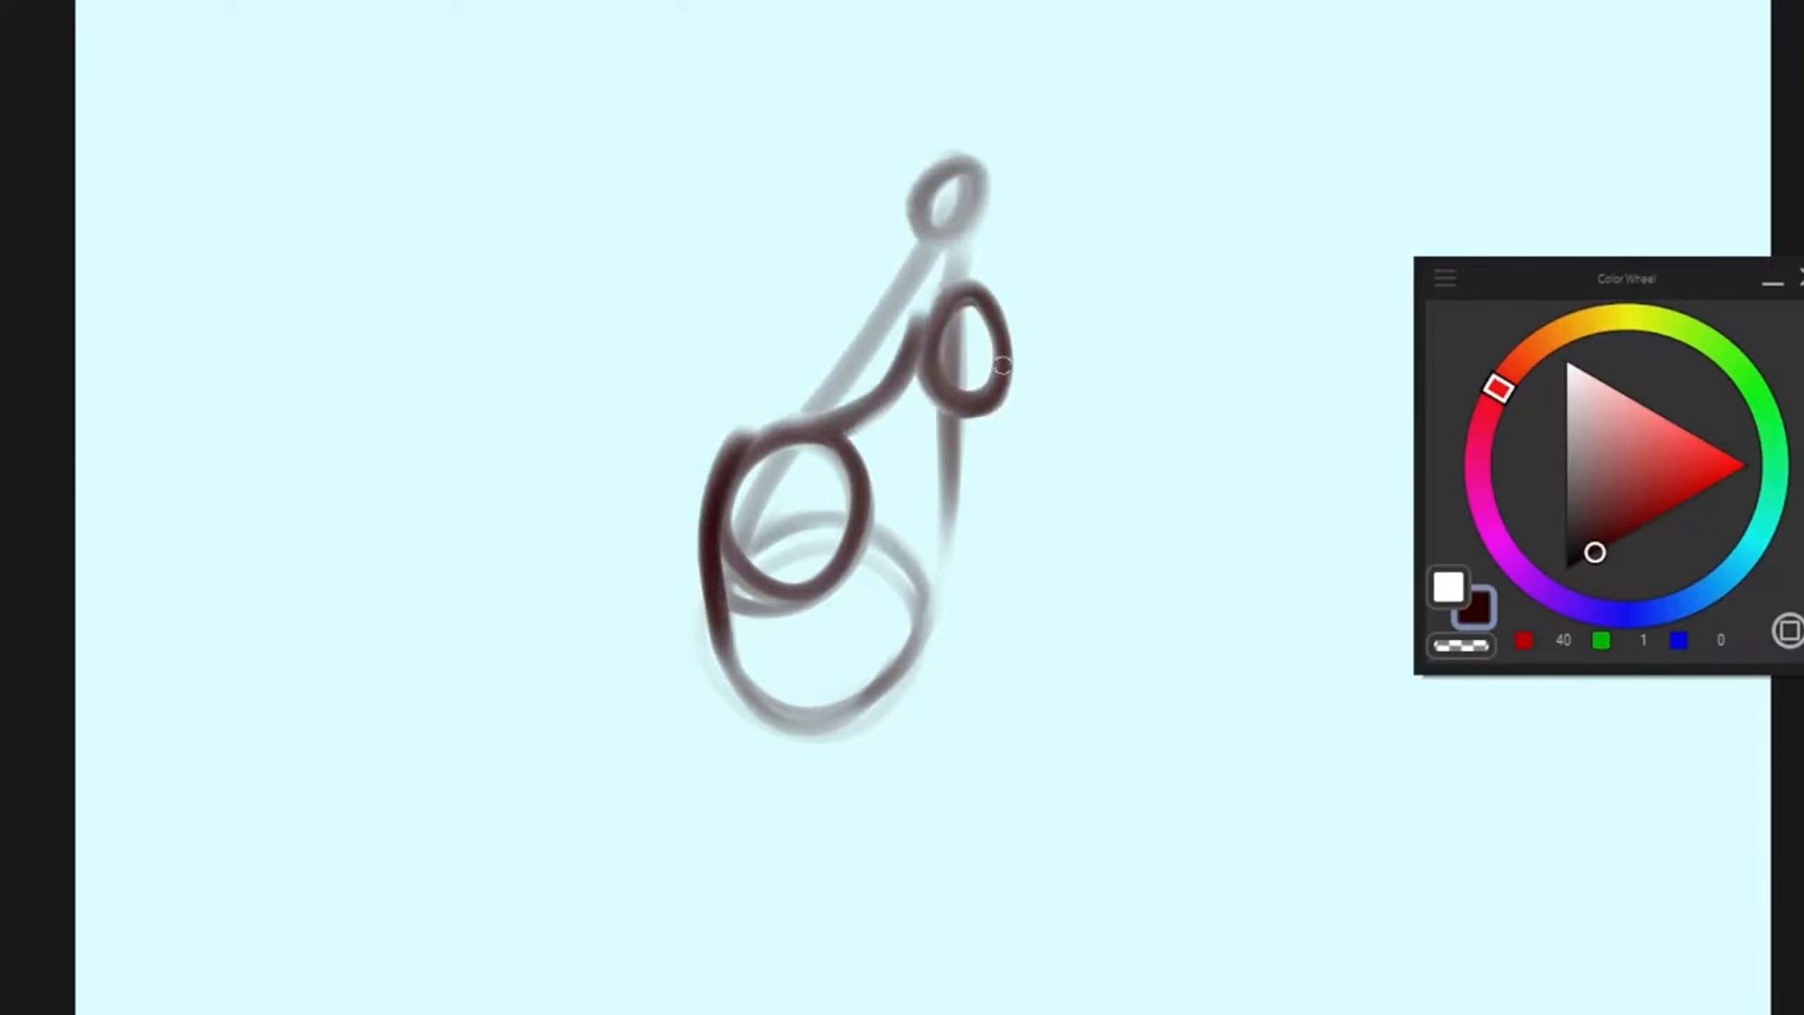
mouse_move(984, 413)
left_mouse_down()
mouse_move(917, 555)
mouse_move(938, 610)
left_mouse_up()
mouse_move(922, 229)
left_mouse_down()
mouse_move(934, 320)
mouse_move(991, 298)
left_mouse_up()
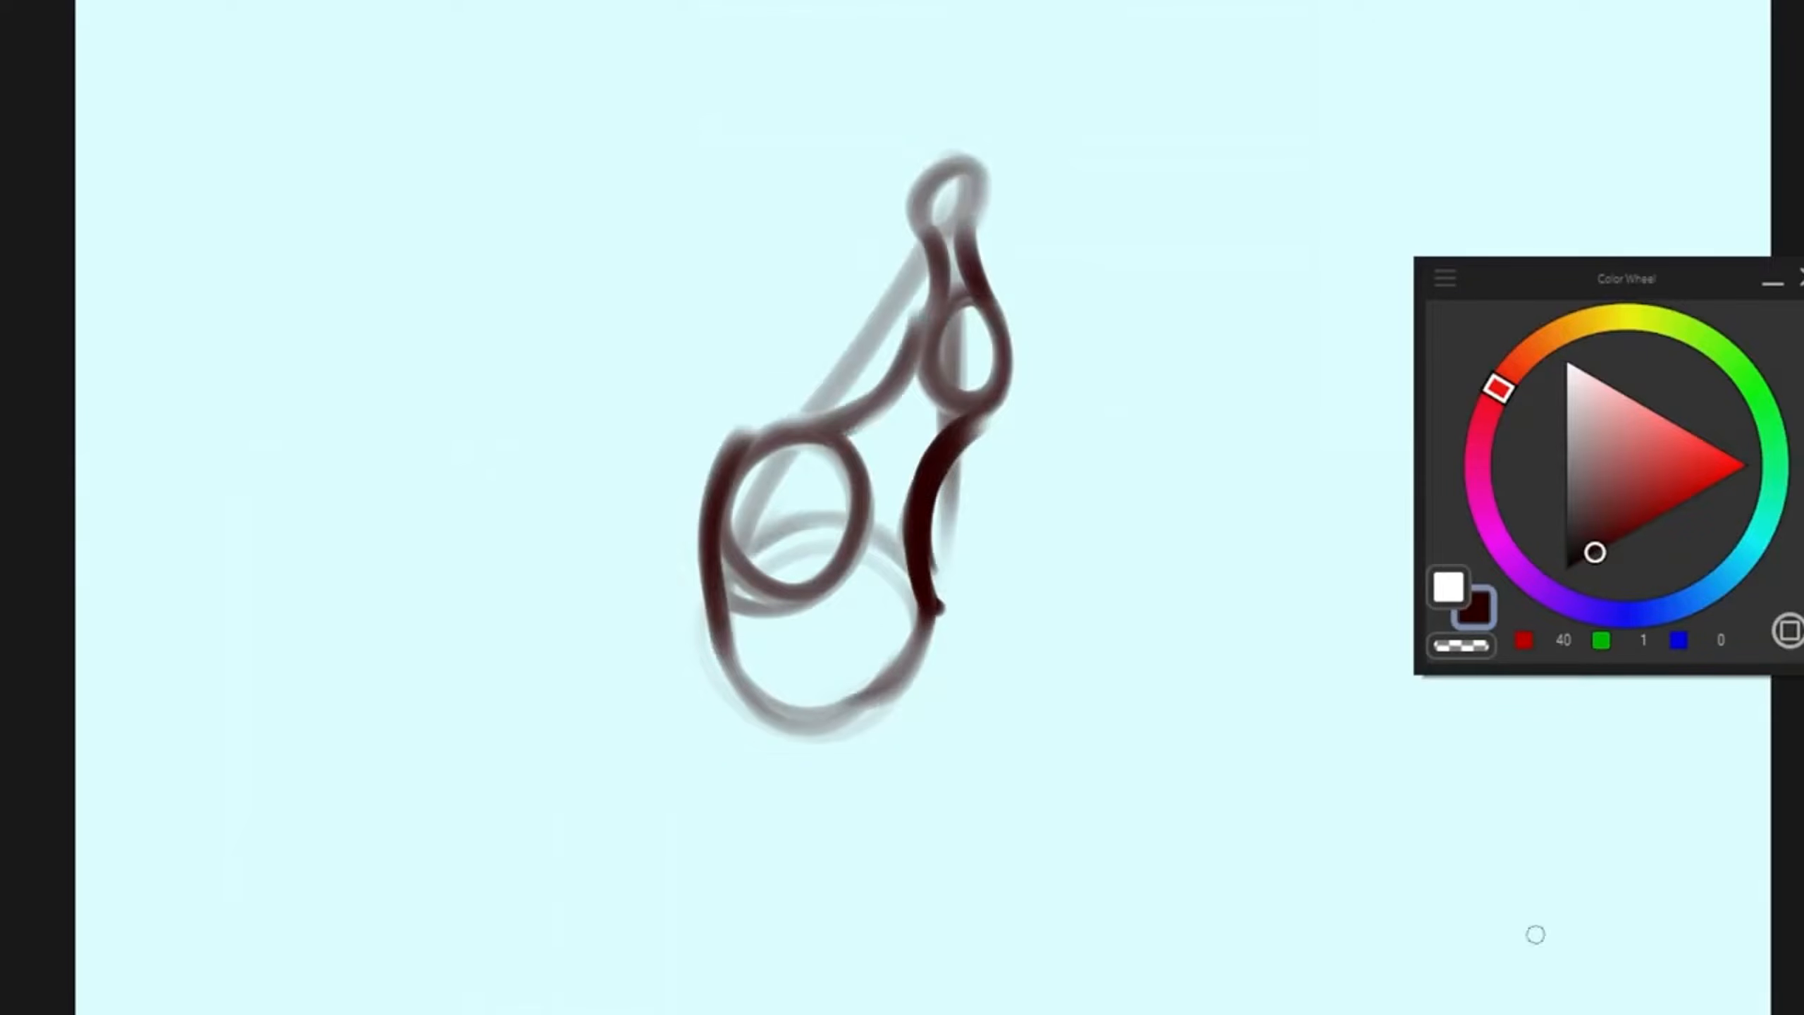
Step: Erase gaps in the rough flame's contours at the neck, middle and tip, and fade the sketch
key("c")
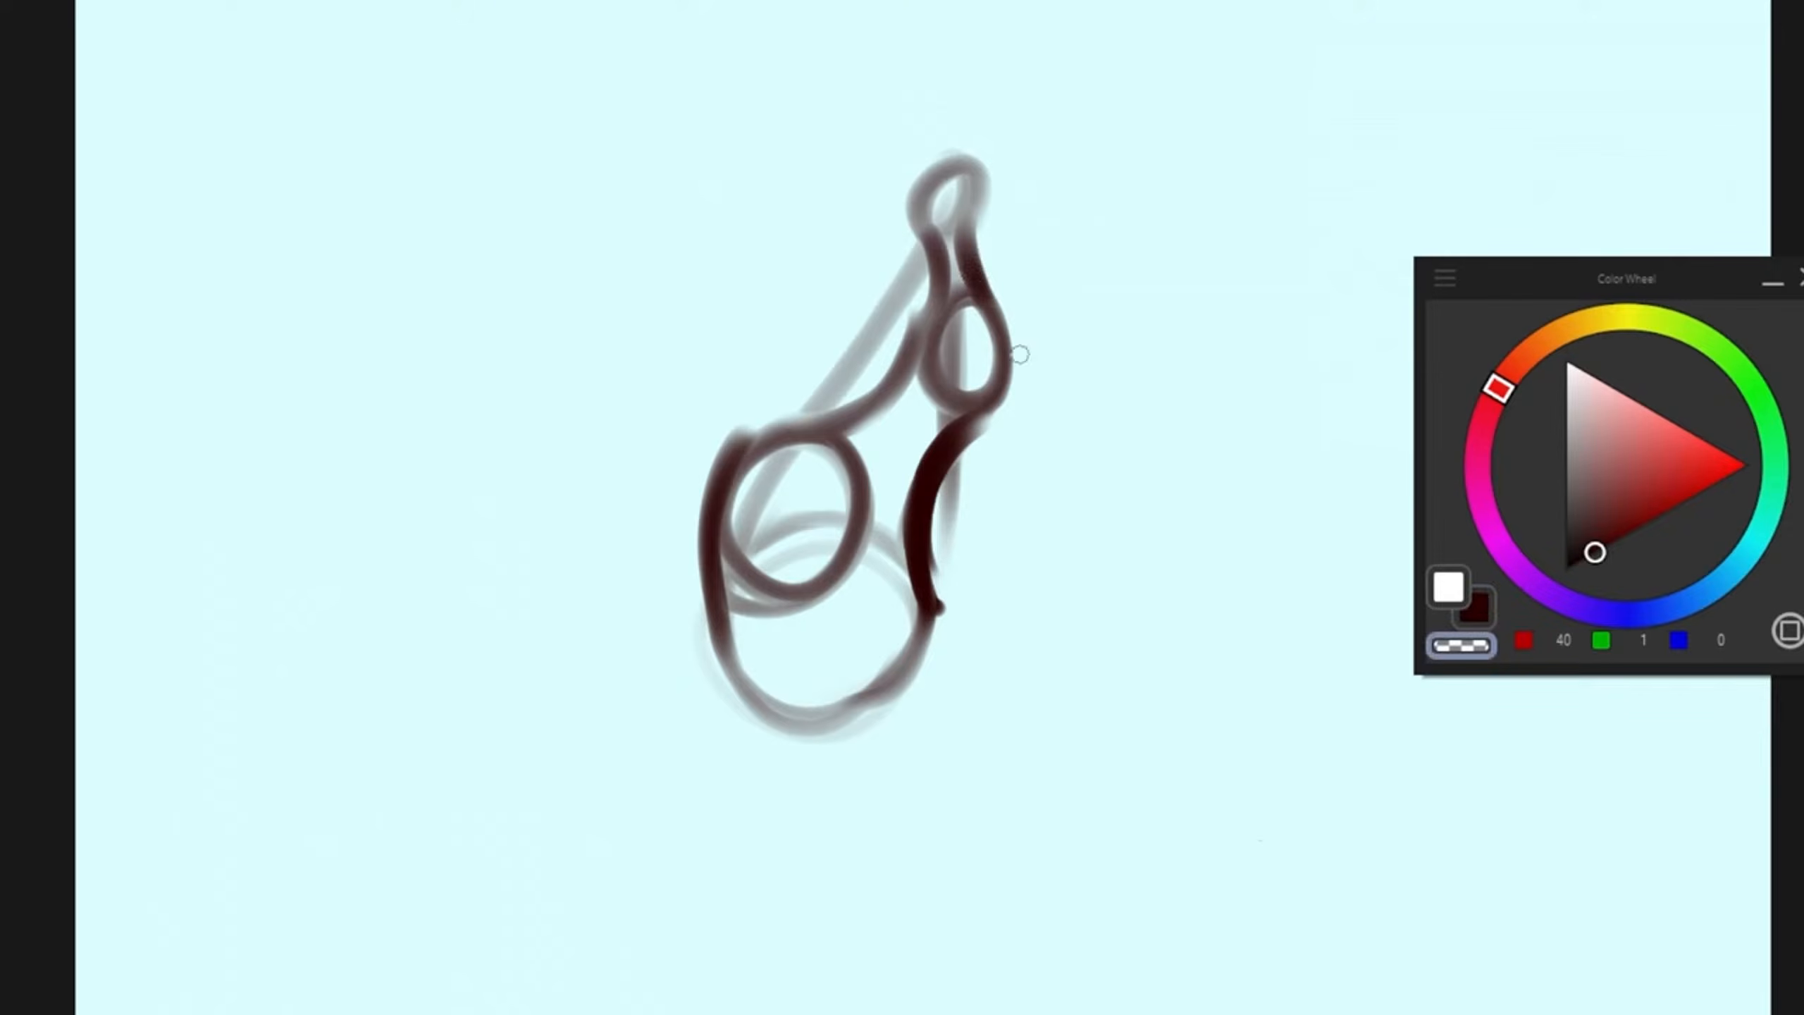
left_click_drag(920, 522, 977, 427)
left_click_drag(782, 466, 828, 395)
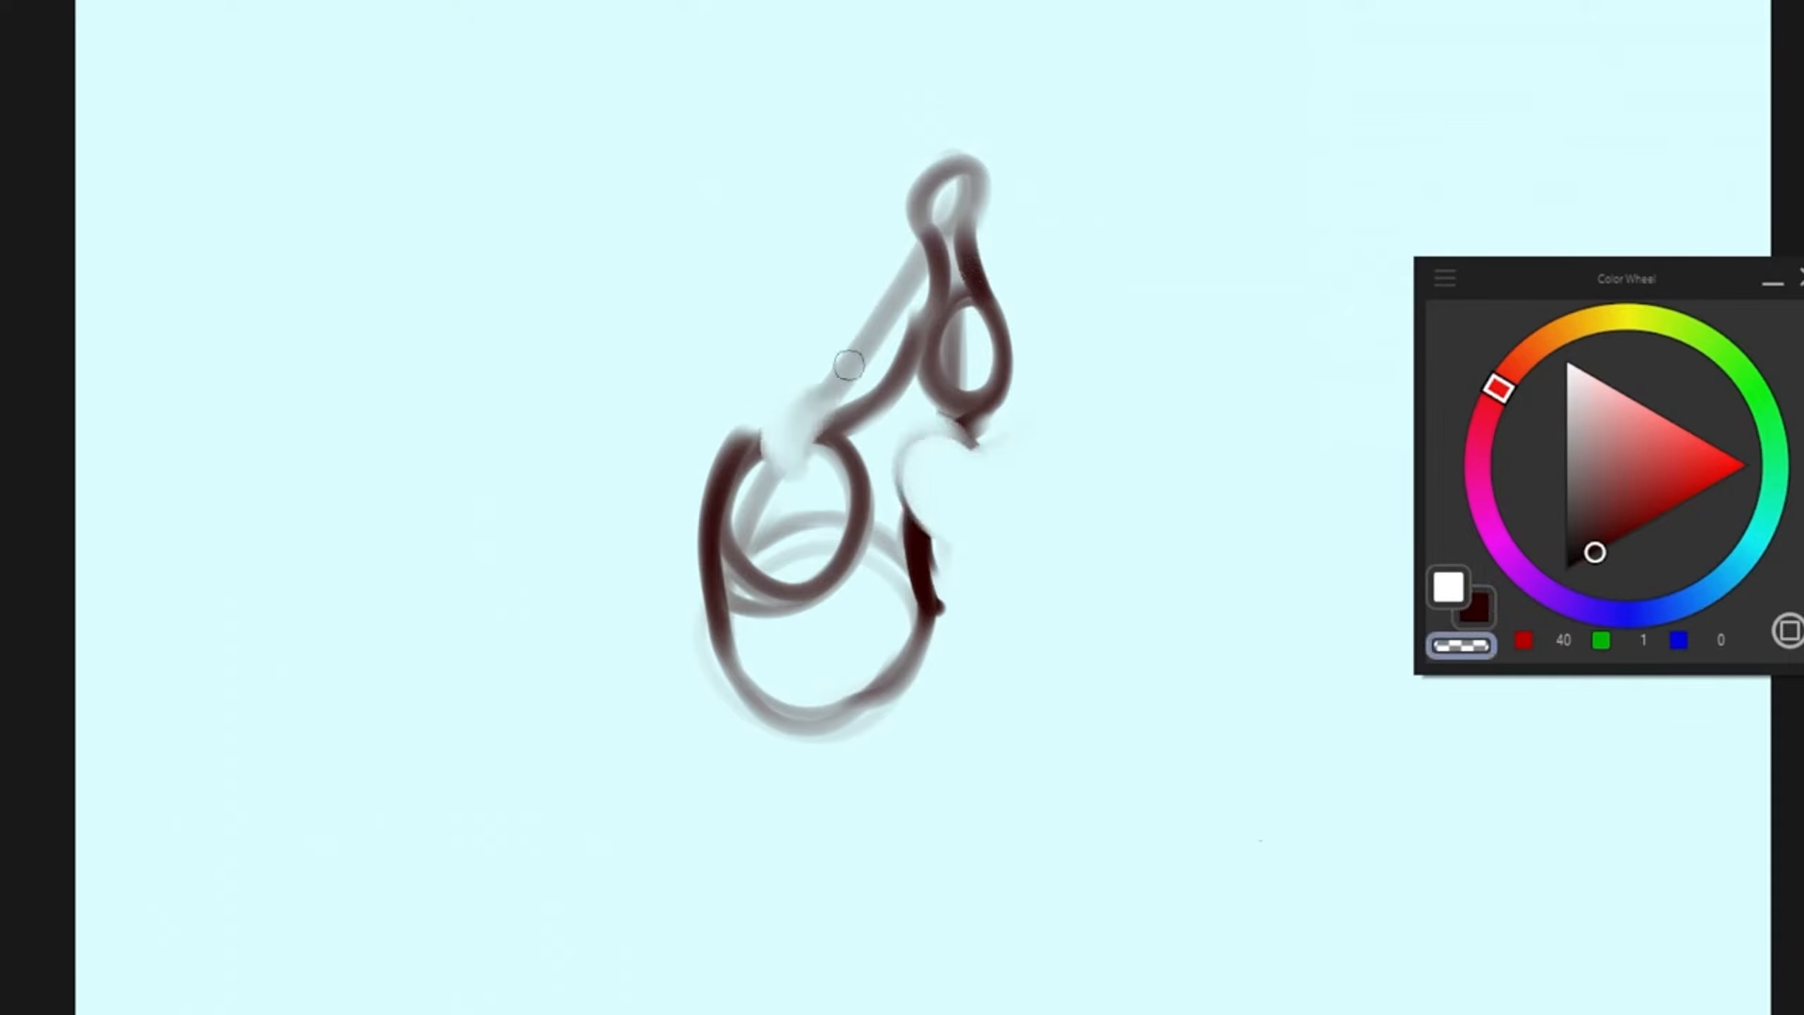
left_click_drag(993, 232, 953, 191)
left_click_drag(930, 324, 888, 341)
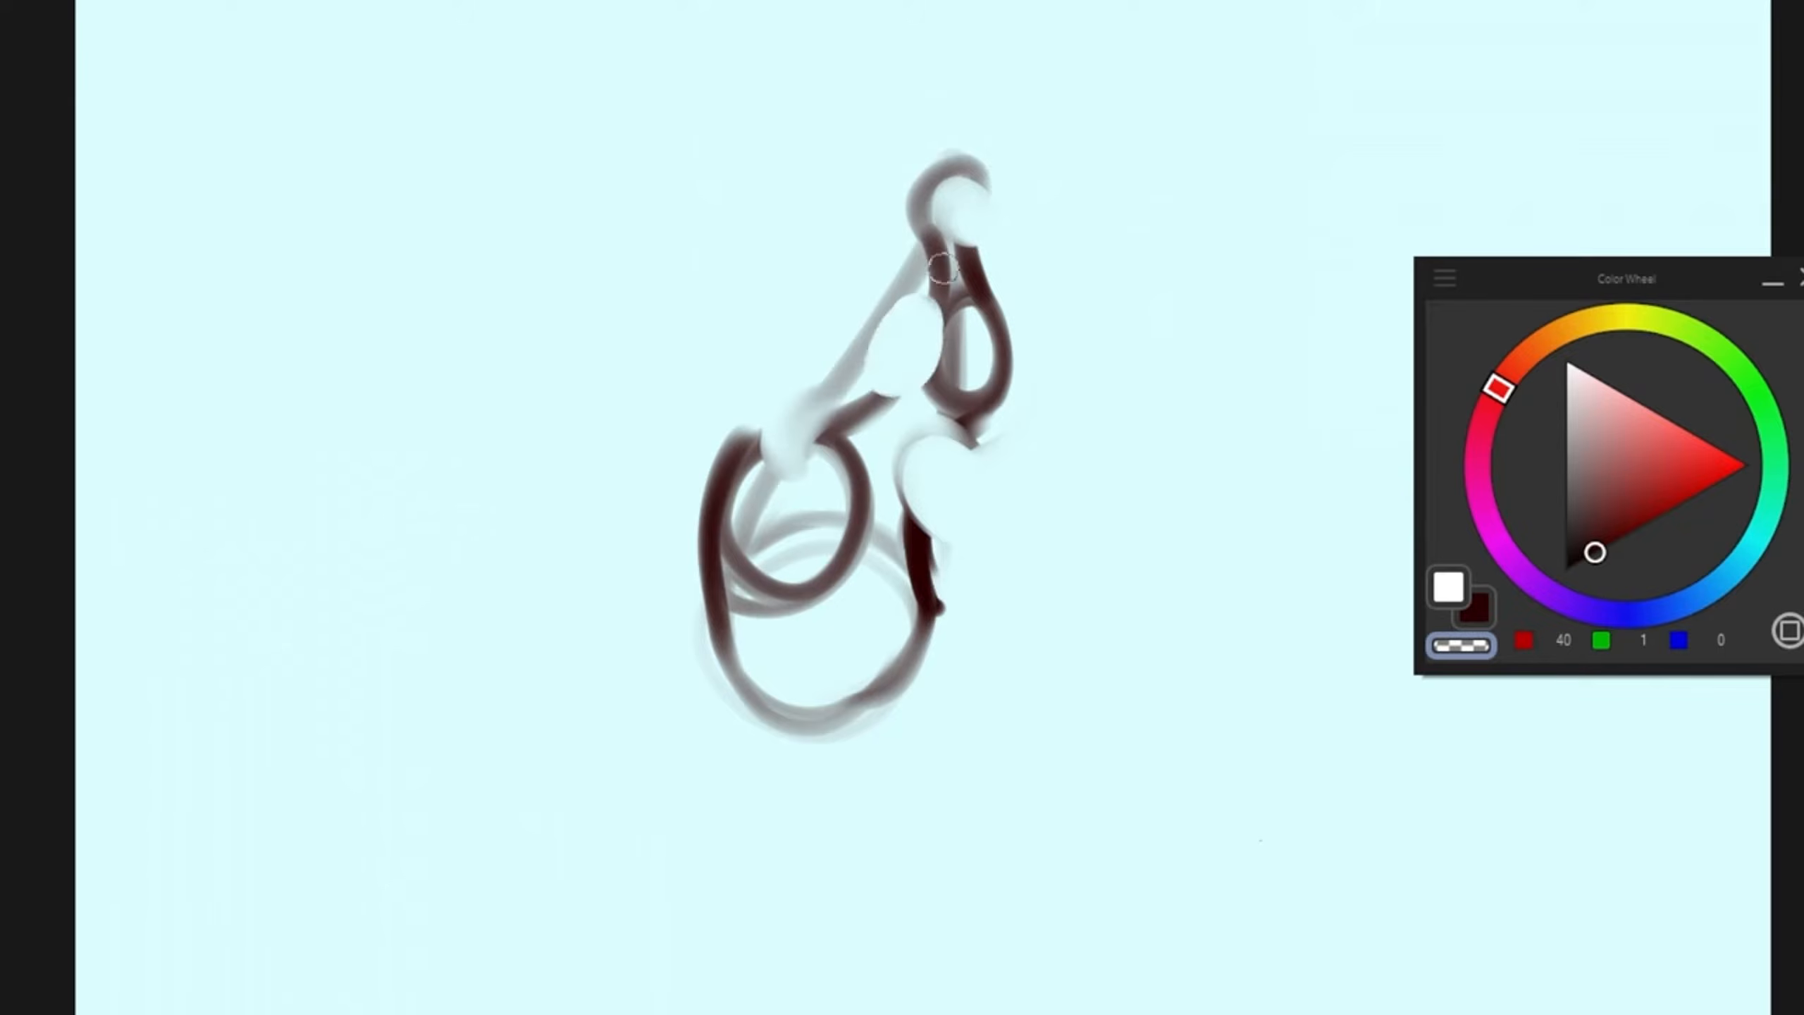
key("c")
key("Delete")
Step: Choose a dark red and ink the flame's upper outline with thin lines, curling the tip and side tongue
left_click(1619, 538)
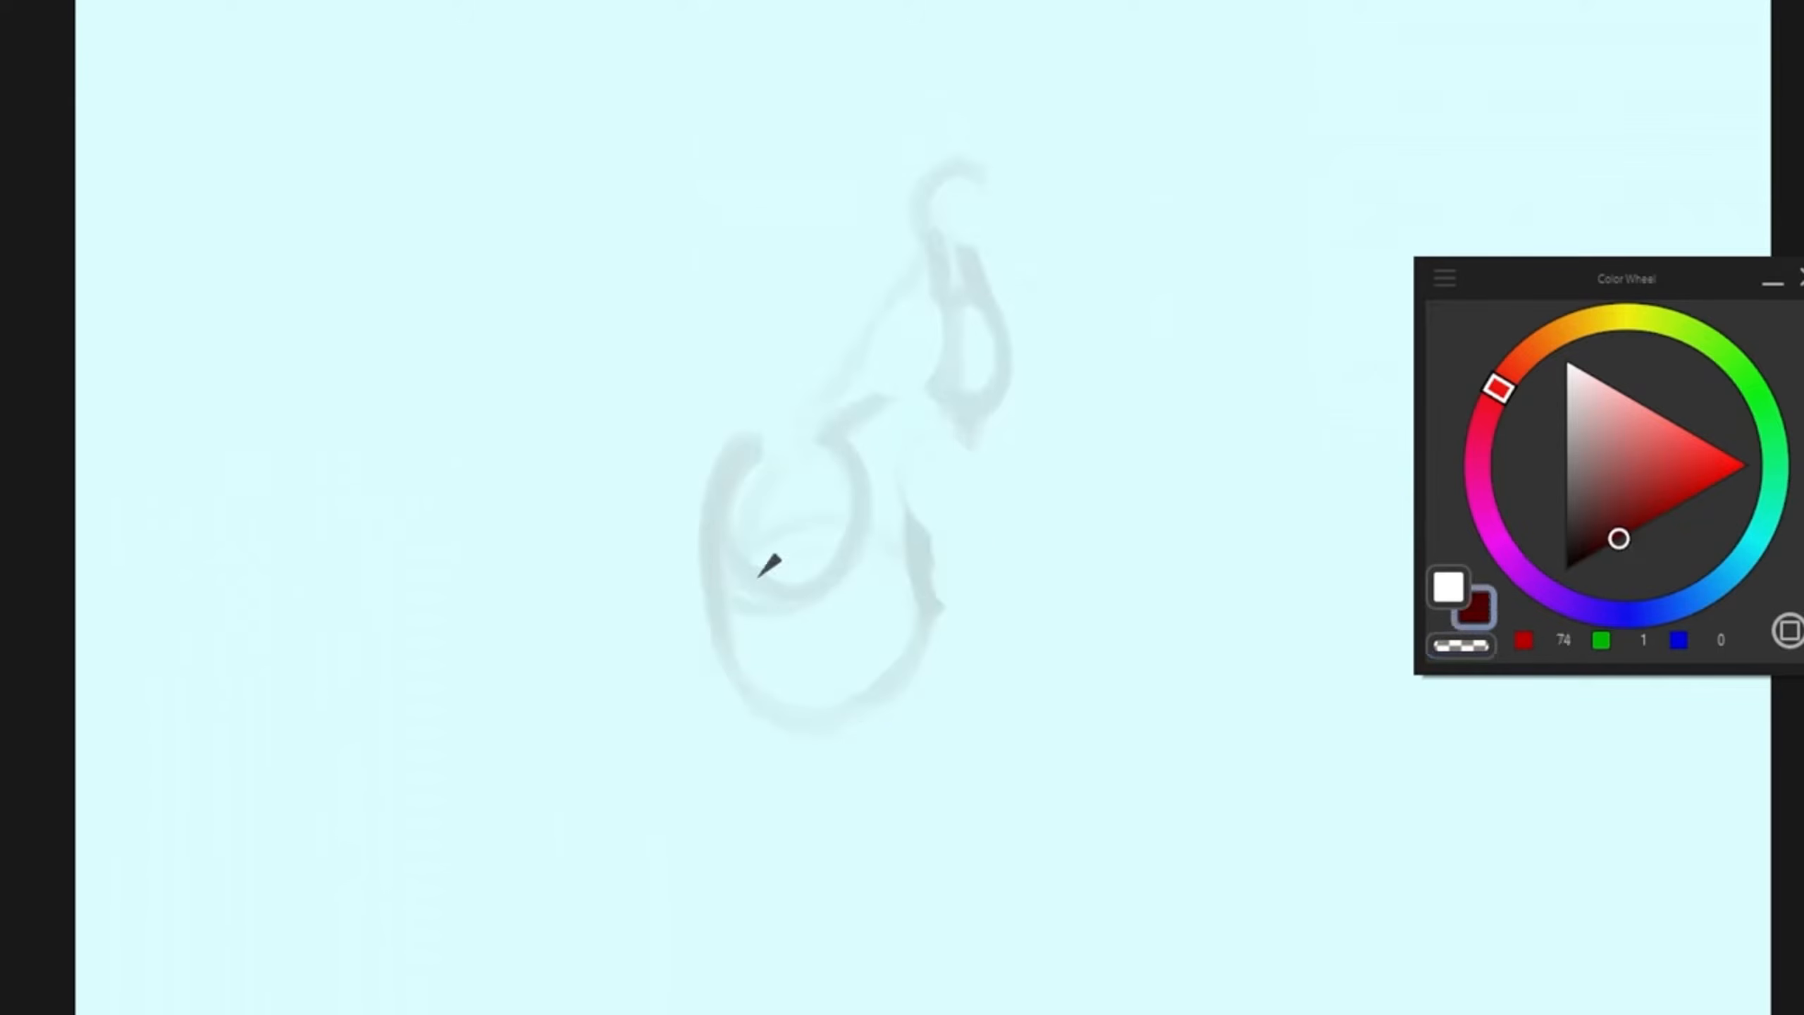
mouse_move(709, 567)
left_mouse_down()
mouse_move(763, 434)
mouse_move(752, 469)
mouse_move(788, 475)
mouse_move(811, 444)
left_mouse_up()
mouse_move(907, 497)
left_mouse_down()
mouse_move(991, 420)
mouse_move(971, 279)
mouse_move(982, 173)
mouse_move(929, 249)
mouse_move(940, 285)
mouse_move(899, 365)
mouse_move(799, 433)
mouse_move(801, 479)
mouse_move(780, 502)
mouse_move(813, 468)
left_mouse_up()
key("c")
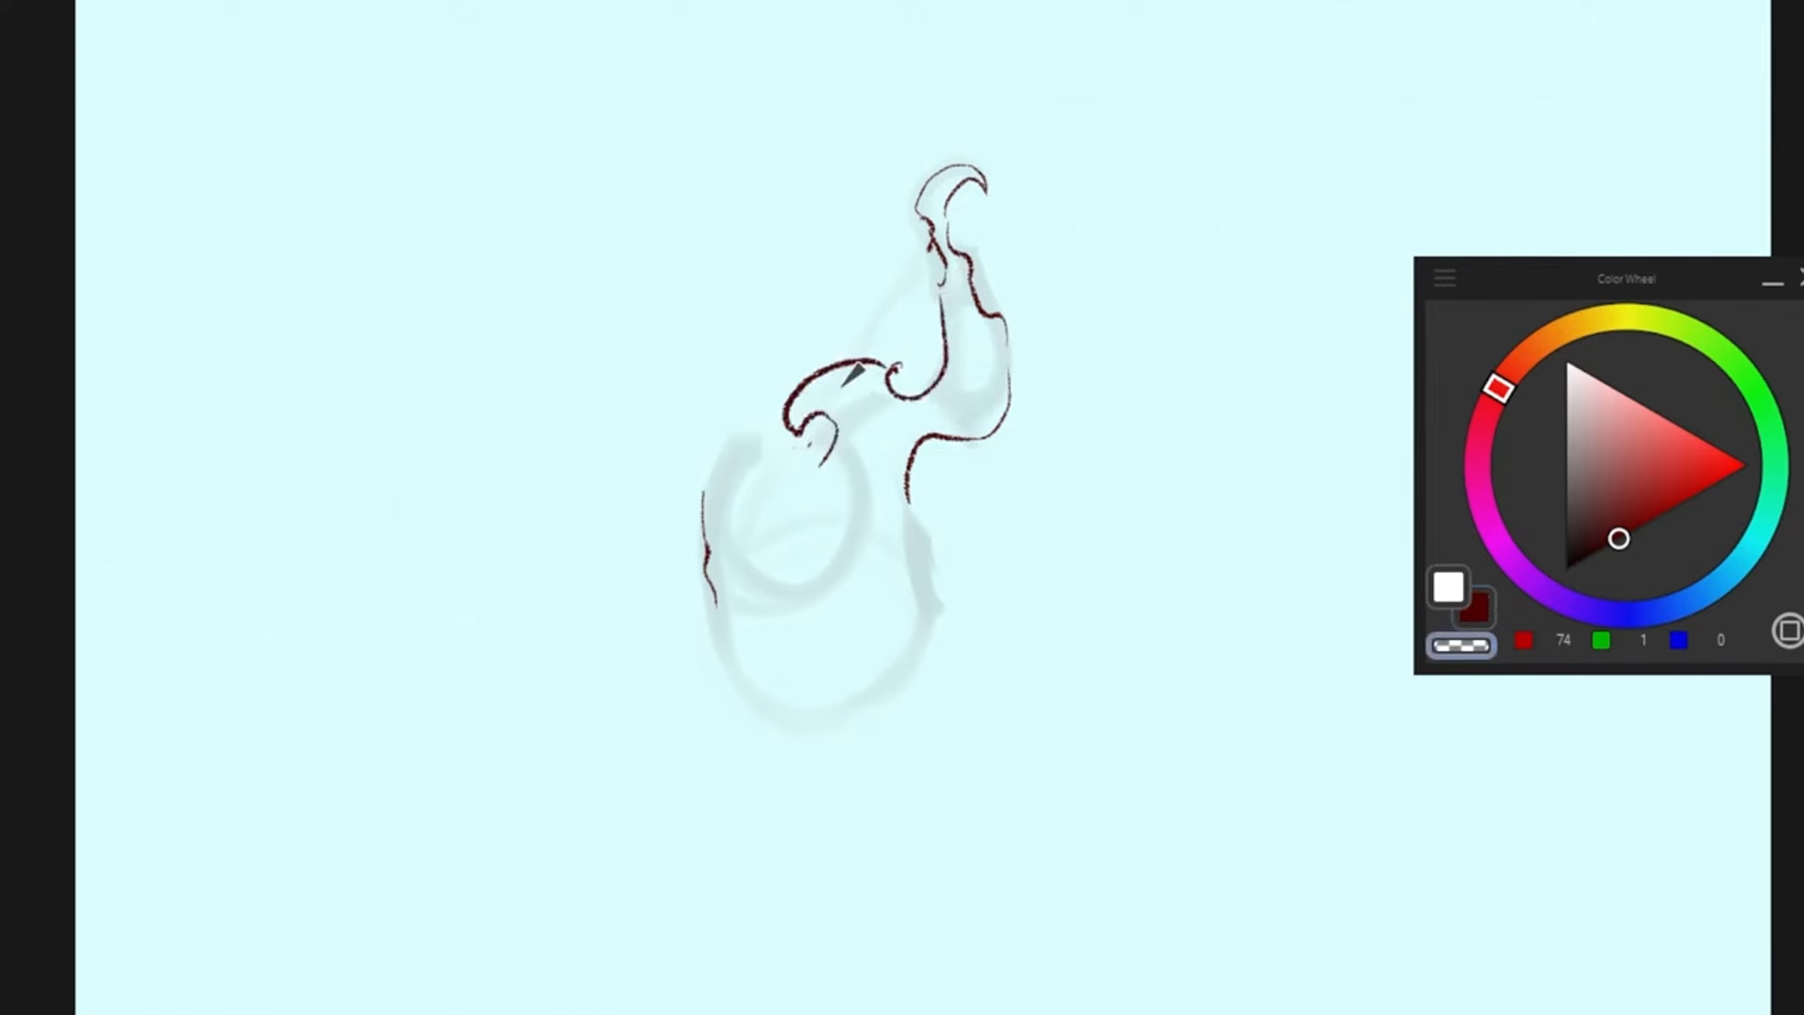
Step: Ink the flame's left shoulder, thicken the curls of its side tongue and add two small detached flame wisps
key("c")
mouse_move(711, 500)
left_mouse_down()
mouse_move(727, 475)
mouse_move(819, 457)
left_mouse_up()
mouse_move(817, 373)
left_mouse_down()
mouse_move(801, 411)
mouse_move(823, 436)
left_mouse_up()
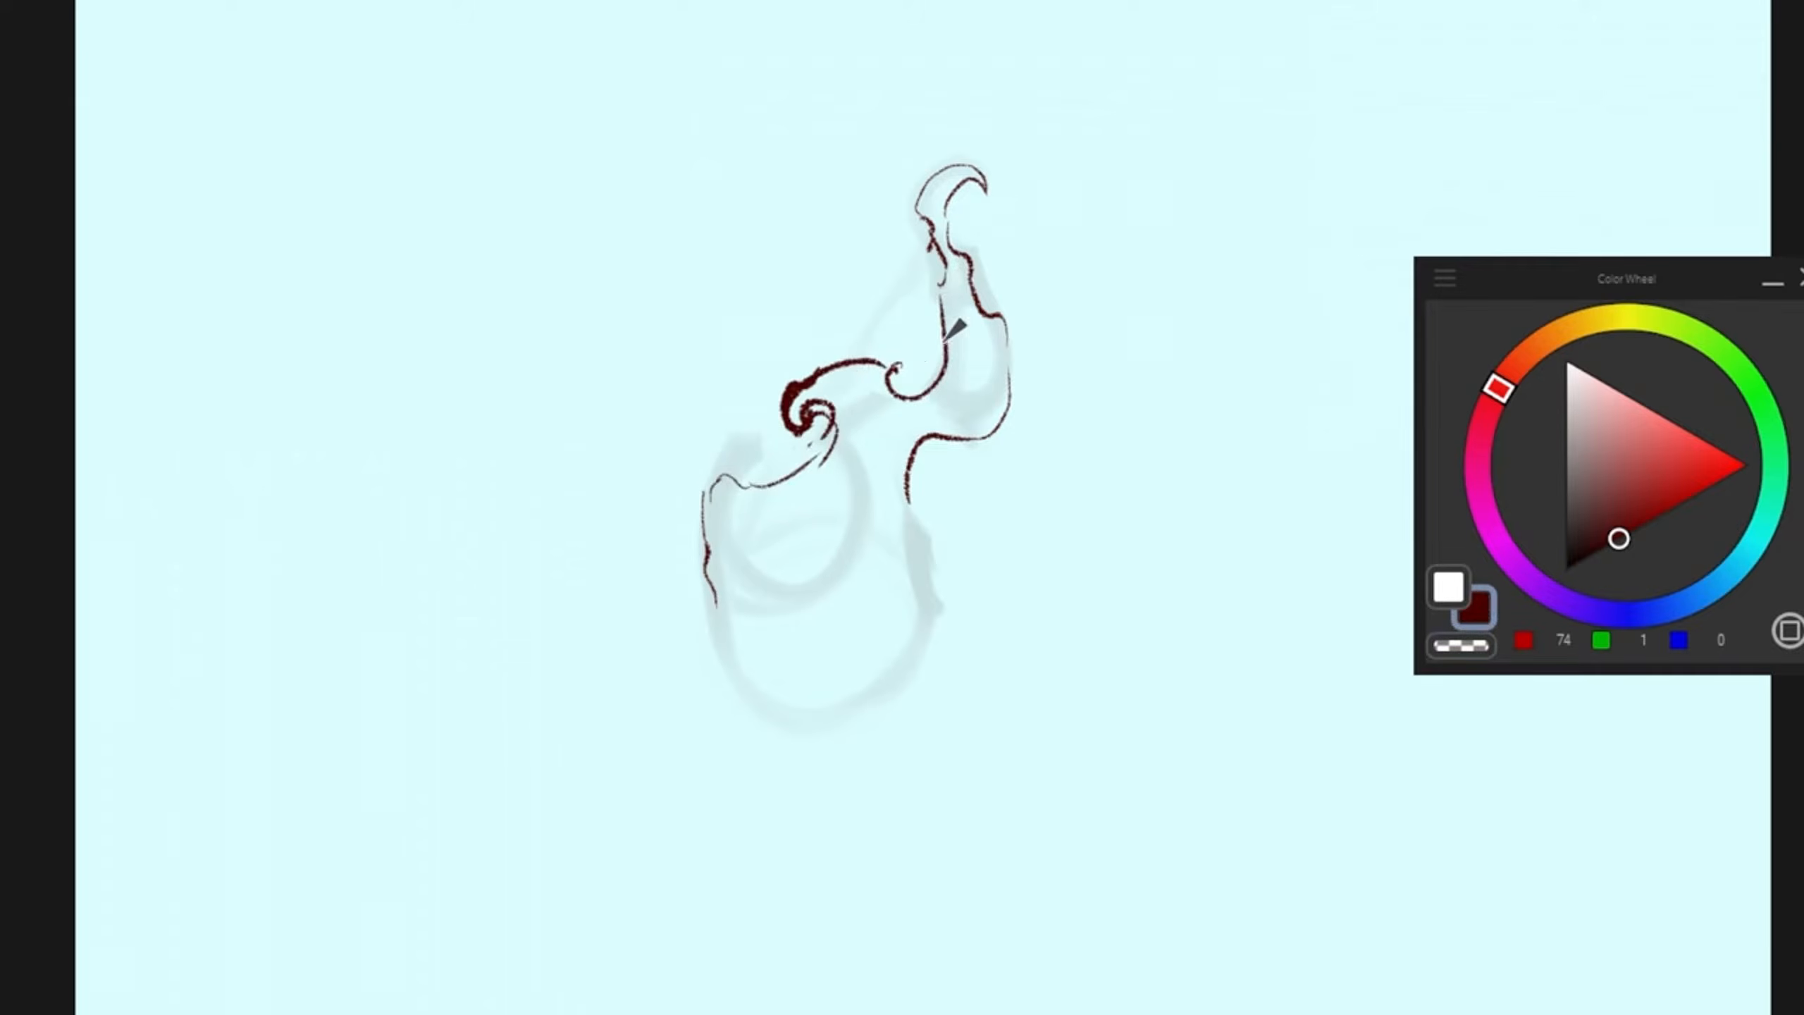
left_click_drag(872, 366, 909, 398)
left_click_drag(665, 466, 700, 442)
left_click_drag(1001, 208, 1007, 241)
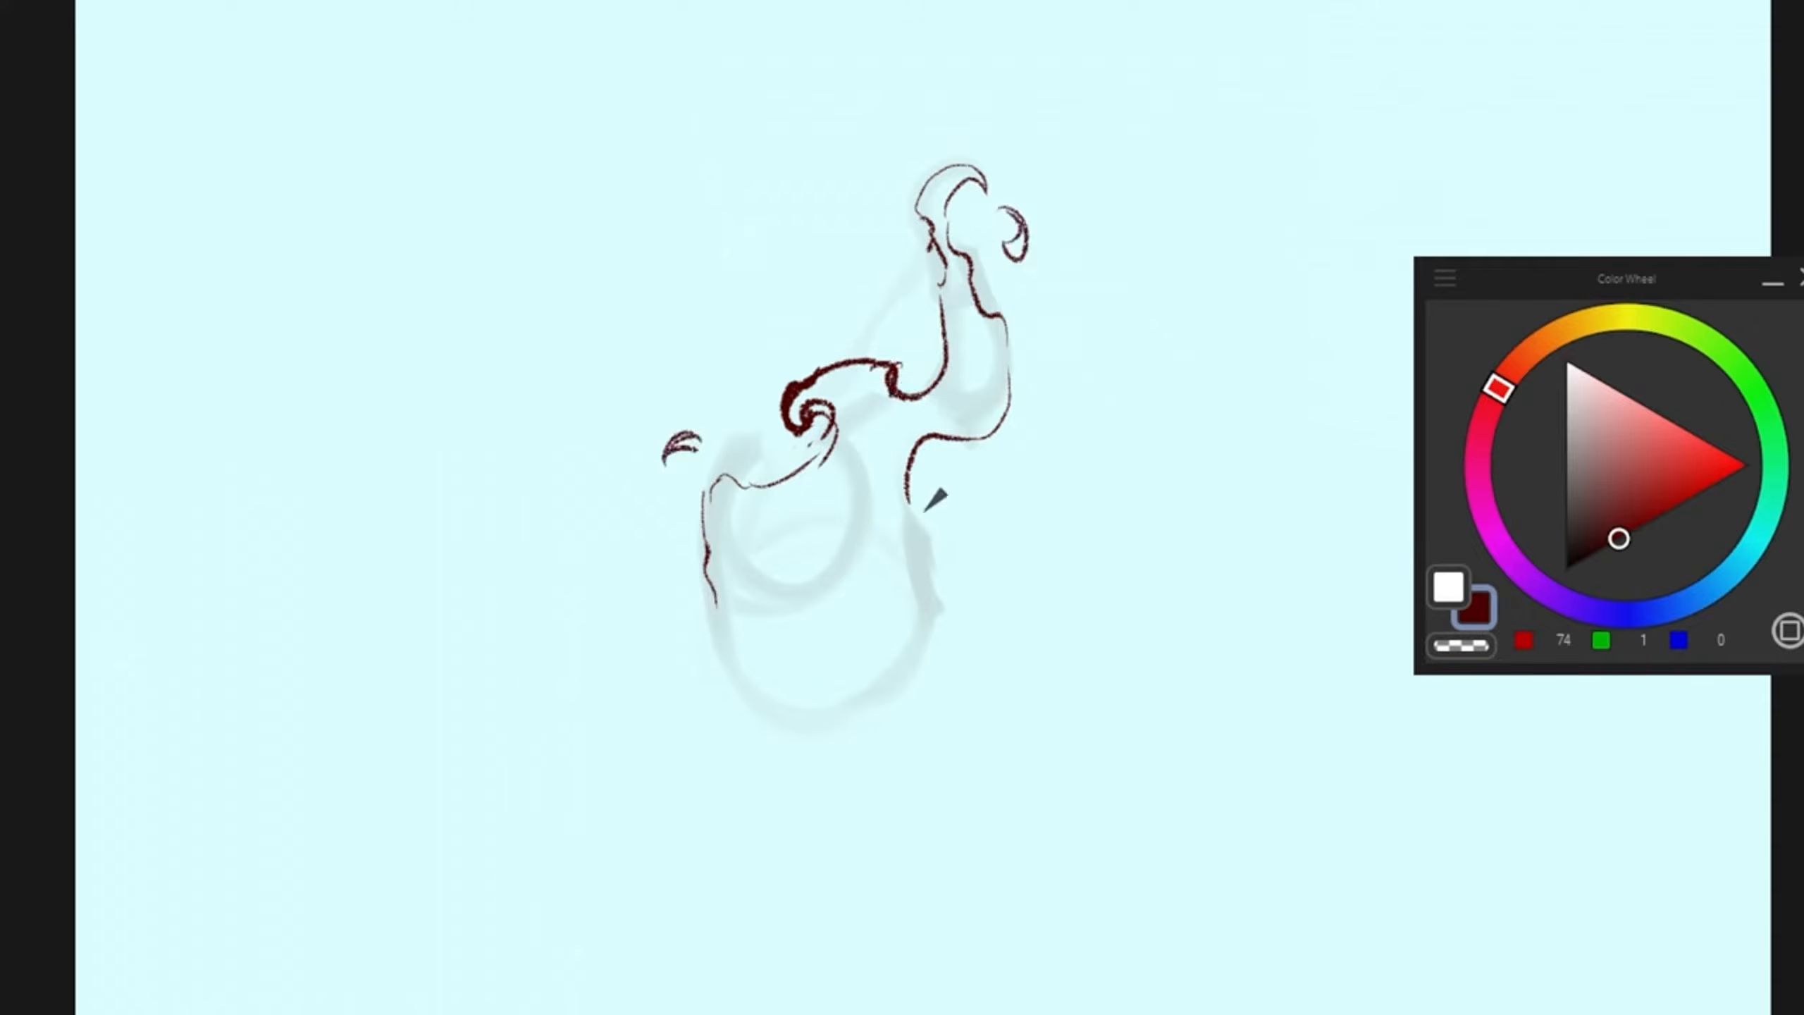
Step: Ink the flame's right side and close its rounded bottom over the faded sketch
left_click_drag(906, 486, 932, 510)
left_click_drag(929, 524, 932, 572)
left_click_drag(927, 562, 856, 700)
left_click_drag(713, 592, 811, 691)
left_click_drag(736, 651, 902, 663)
Step: Draw thin dark red flow lines and arrows beside and through the flame, following its curls
mouse_move(722, 744)
left_mouse_down()
mouse_move(670, 668)
mouse_move(673, 532)
left_mouse_up()
left_click_drag(638, 591, 687, 598)
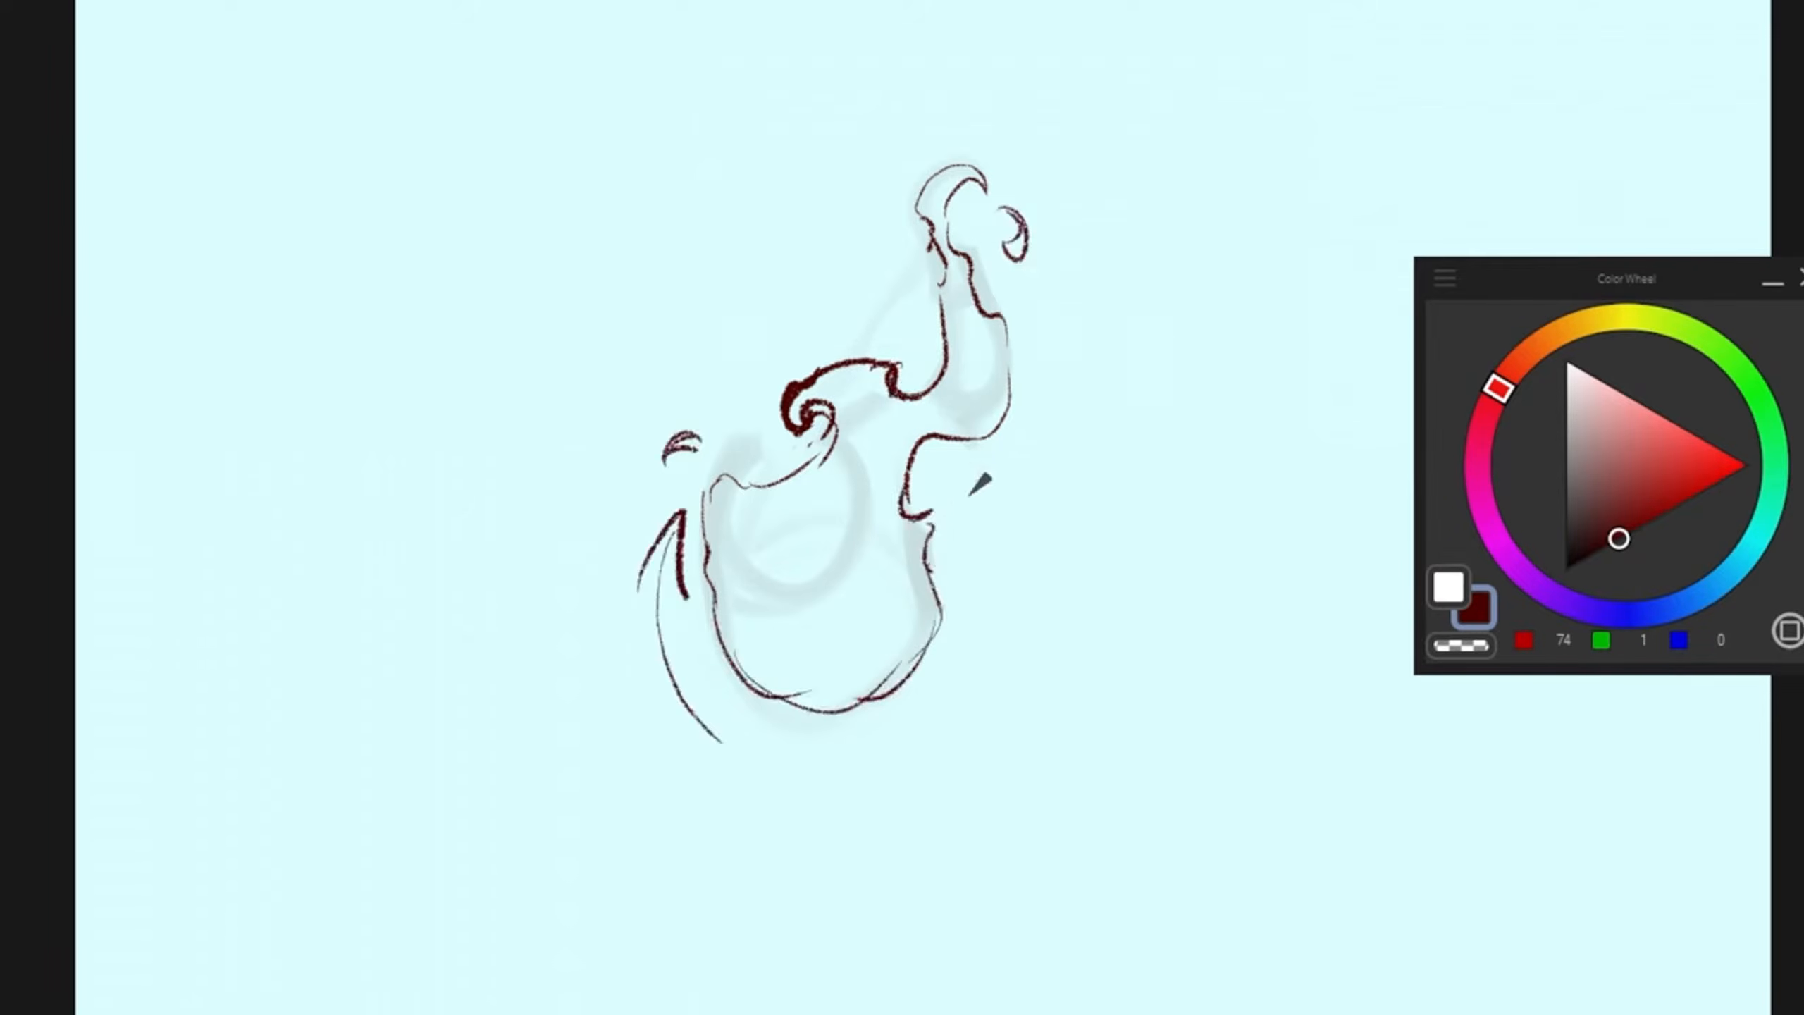
left_click_drag(894, 429, 776, 580)
left_click_drag(881, 366, 718, 428)
mouse_move(998, 462)
left_mouse_down()
mouse_move(994, 245)
mouse_move(1082, 204)
left_mouse_up()
left_click_drag(1048, 206, 1108, 169)
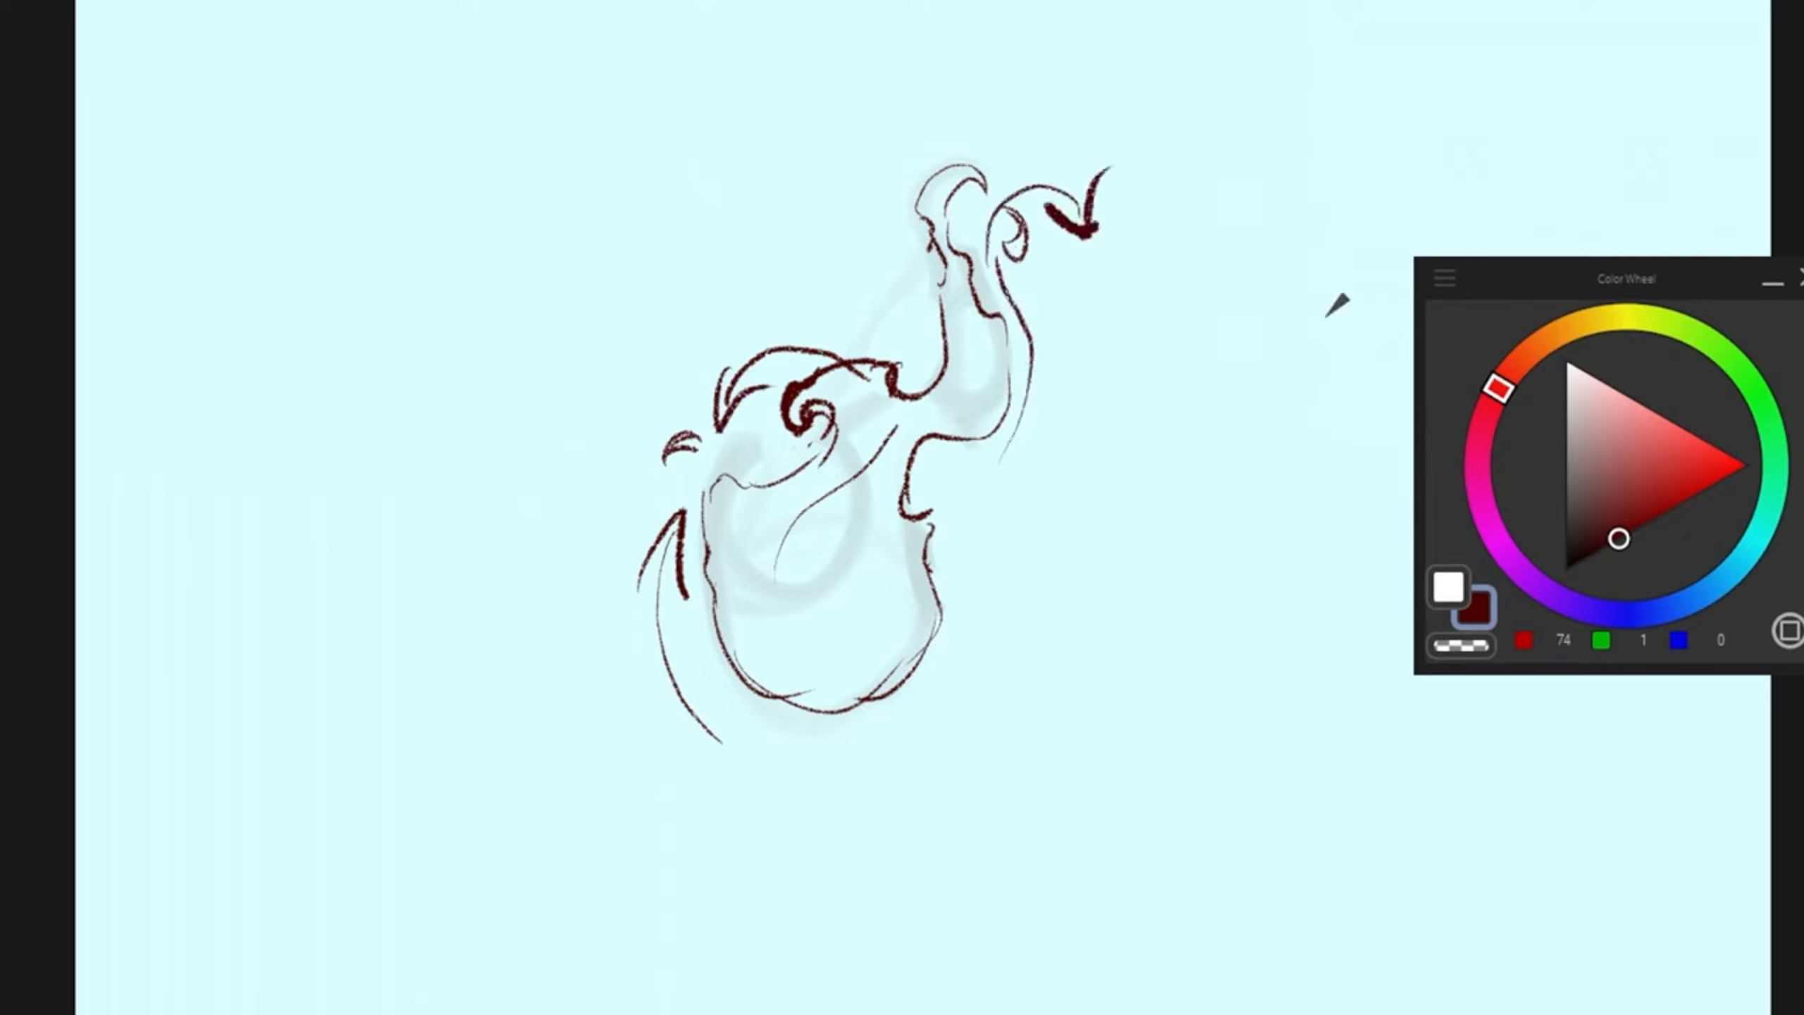
left_click_drag(924, 504, 995, 490)
left_click_drag(974, 493, 1023, 479)
left_click_drag(864, 440, 898, 439)
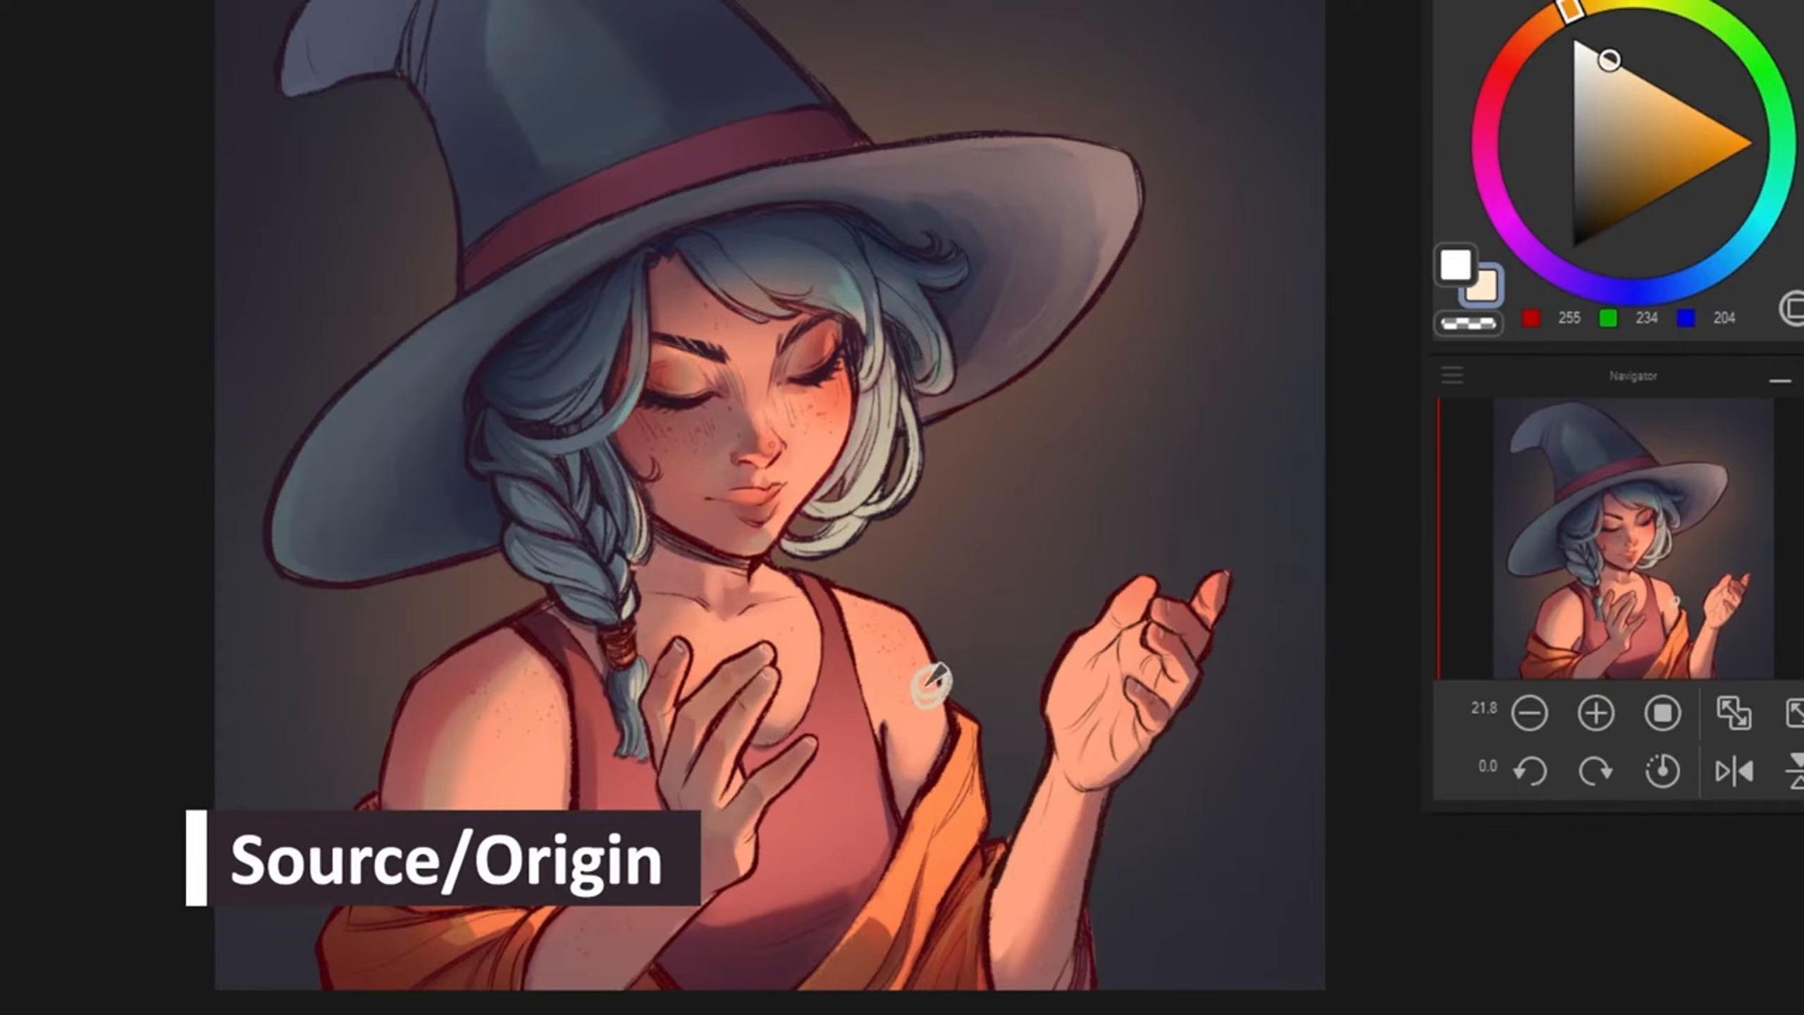
Step: Paint a cream-coloured swirling ball between the witch's hands as the spell's source
left_click_drag(923, 684, 953, 667)
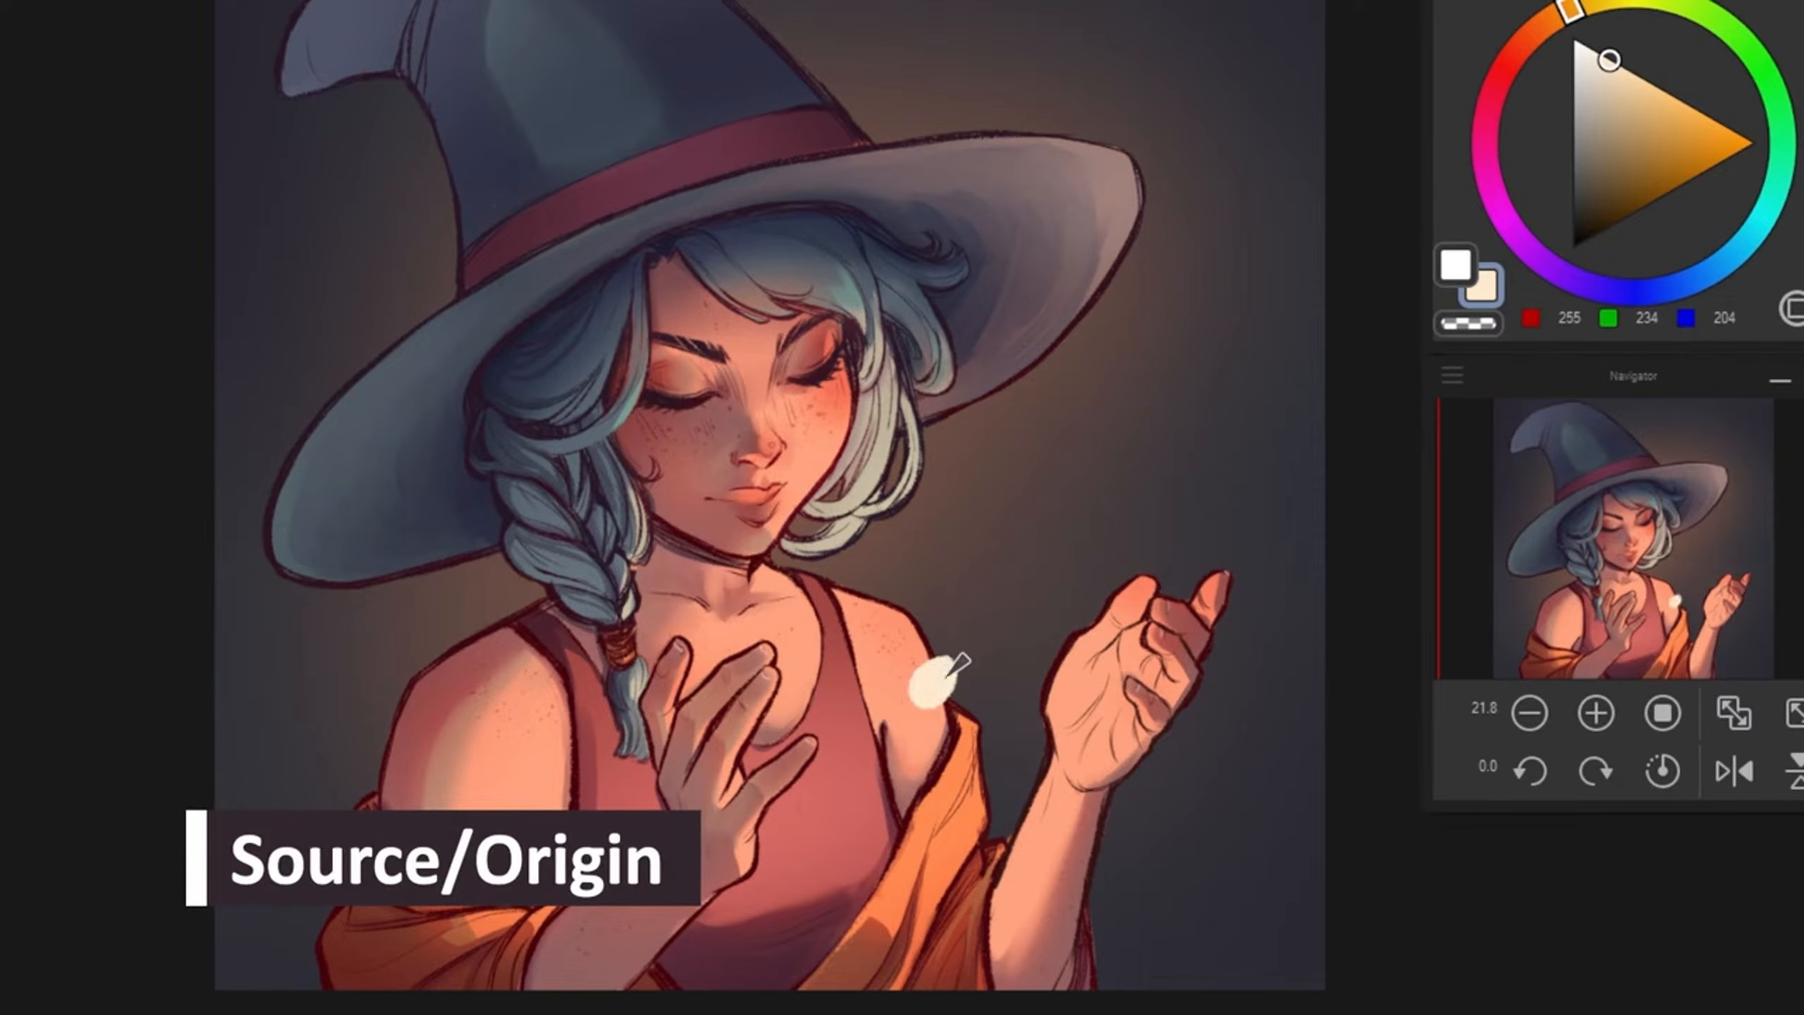
mouse_move(957, 664)
left_mouse_down()
mouse_move(922, 702)
mouse_move(988, 643)
mouse_move(933, 768)
left_mouse_up()
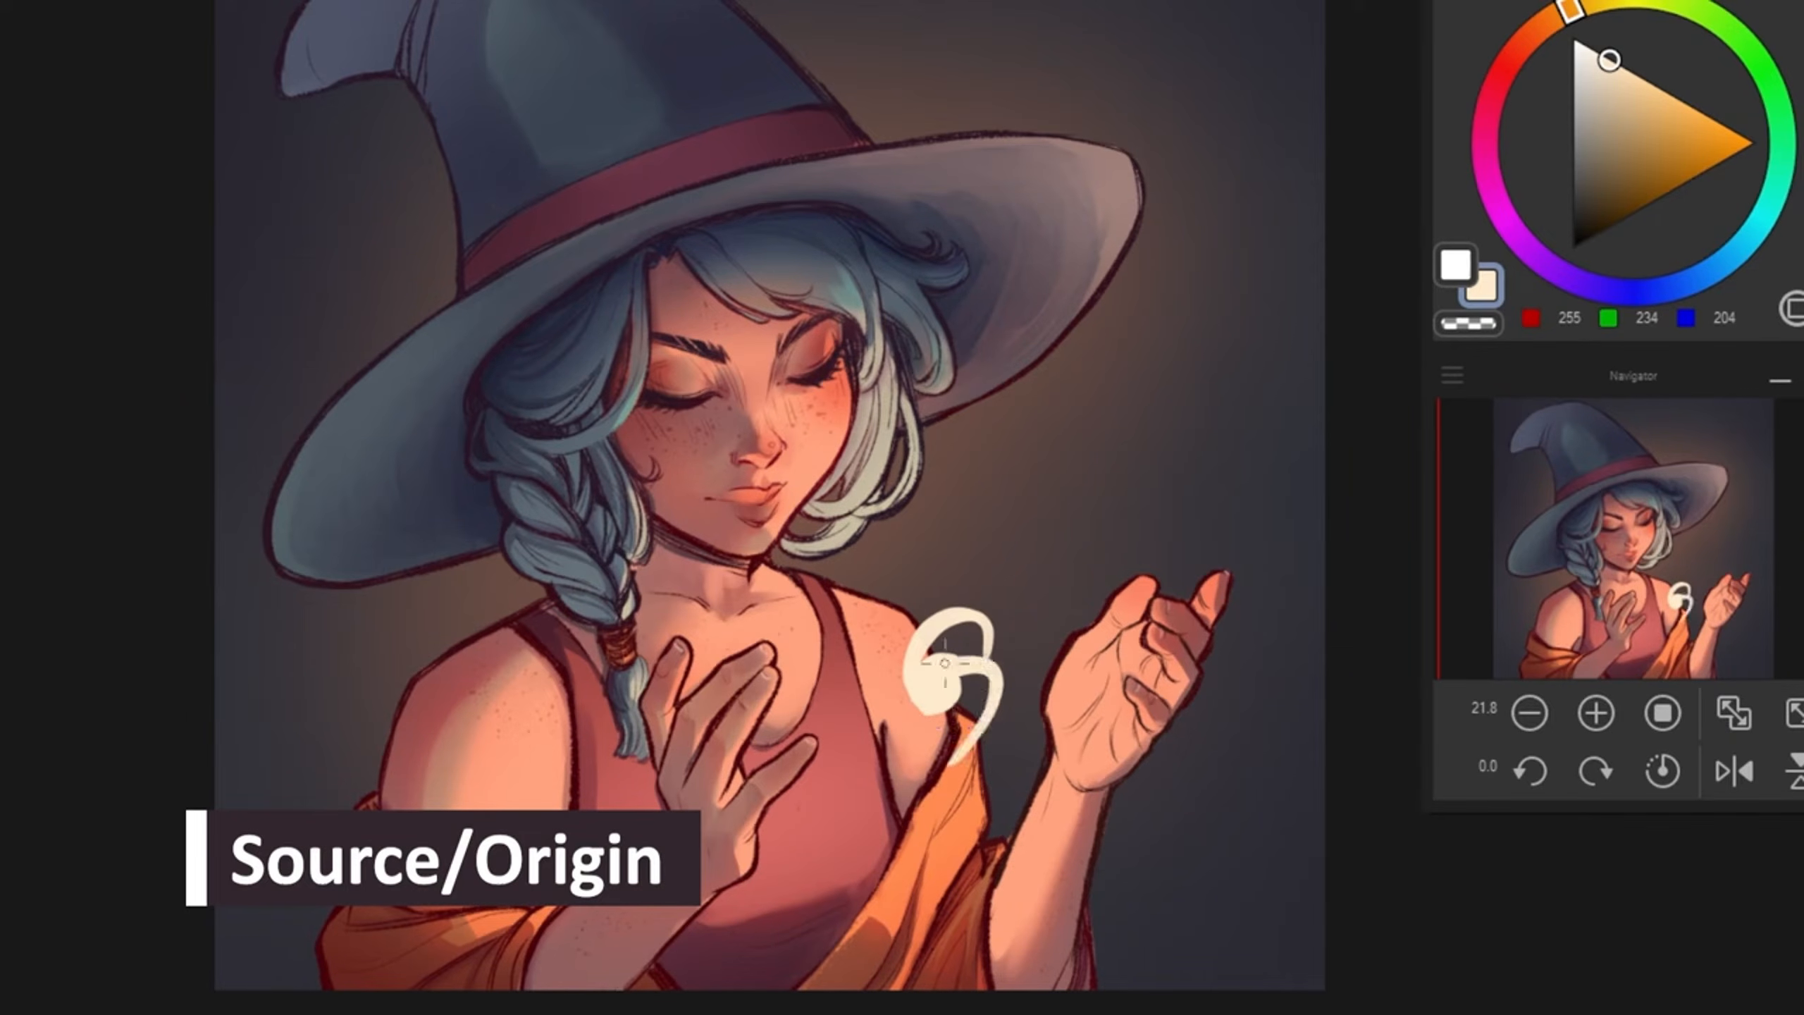
mouse_move(945, 663)
left_mouse_down()
mouse_move(888, 704)
mouse_move(932, 613)
mouse_move(994, 575)
left_mouse_up()
left_click_drag(955, 704, 901, 745)
mouse_move(909, 628)
left_mouse_down()
mouse_move(880, 688)
mouse_move(996, 718)
left_mouse_up()
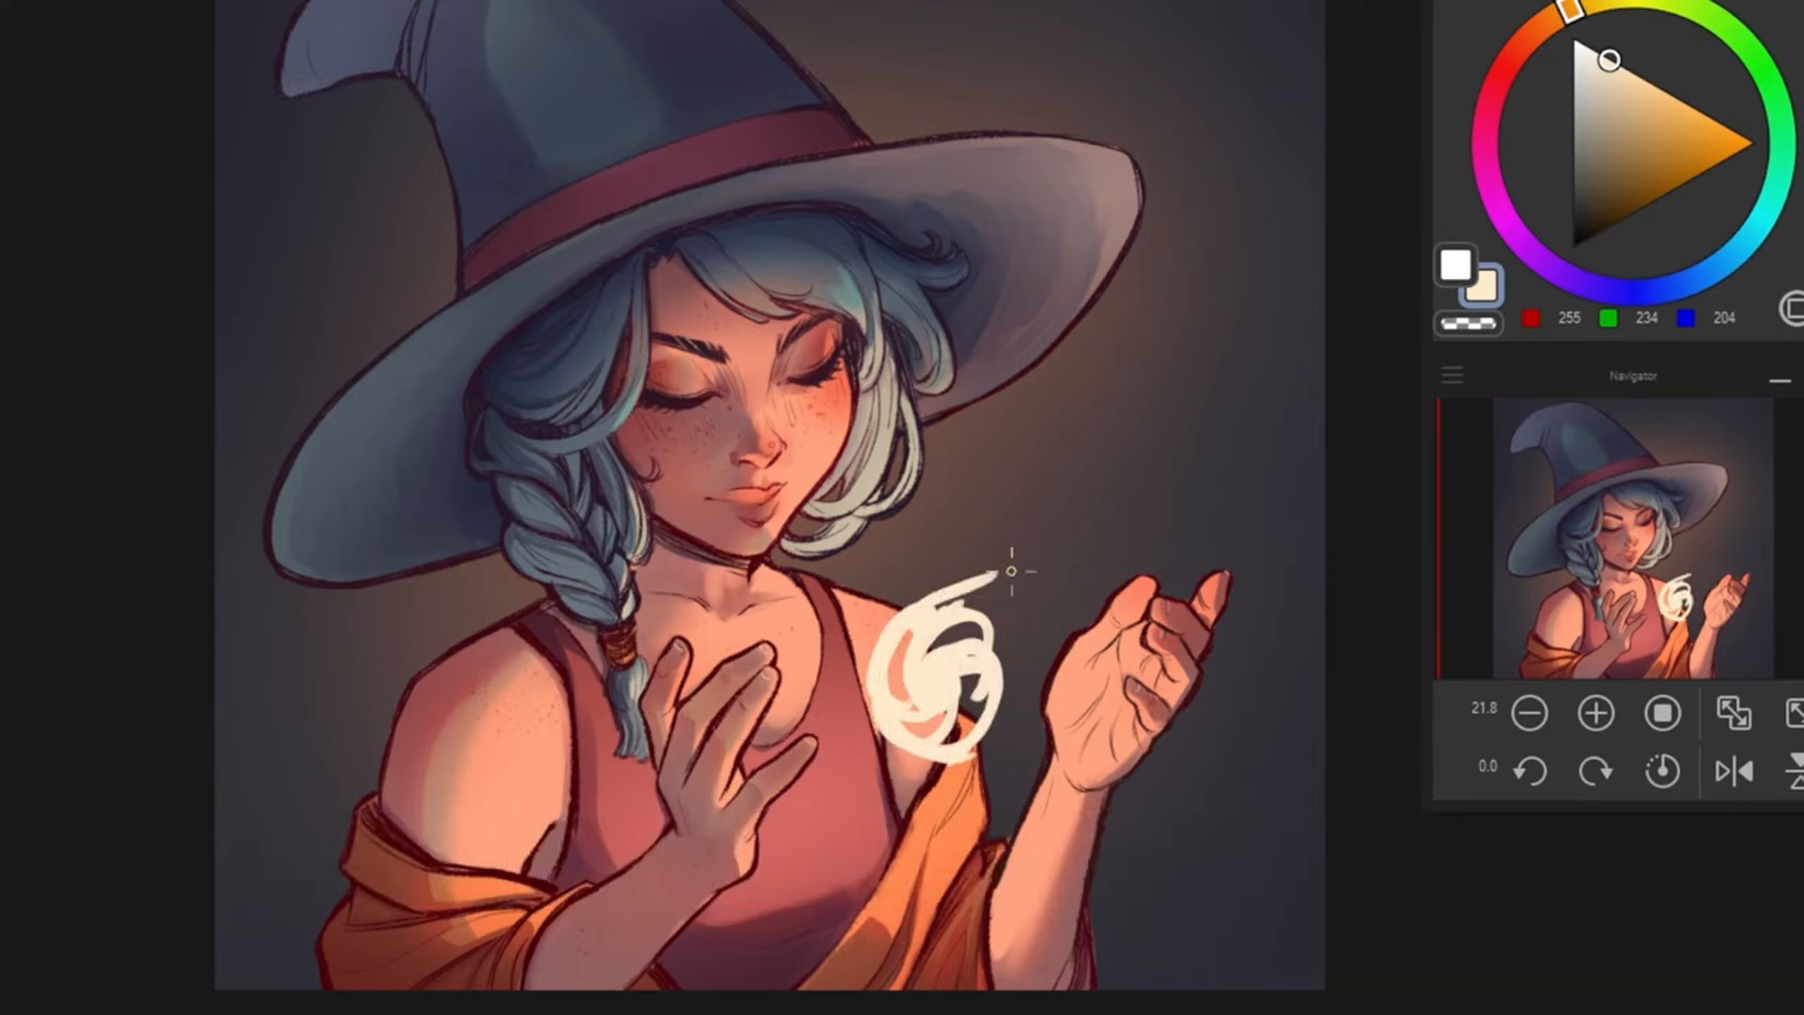
Step: Extend the cream swirl with a tapering tail sweeping upward over the witch's raised hand
left_click_drag(910, 564, 922, 567)
left_click_drag(880, 643, 1000, 555)
left_click_drag(977, 583, 1097, 517)
left_click_drag(1030, 571, 1126, 460)
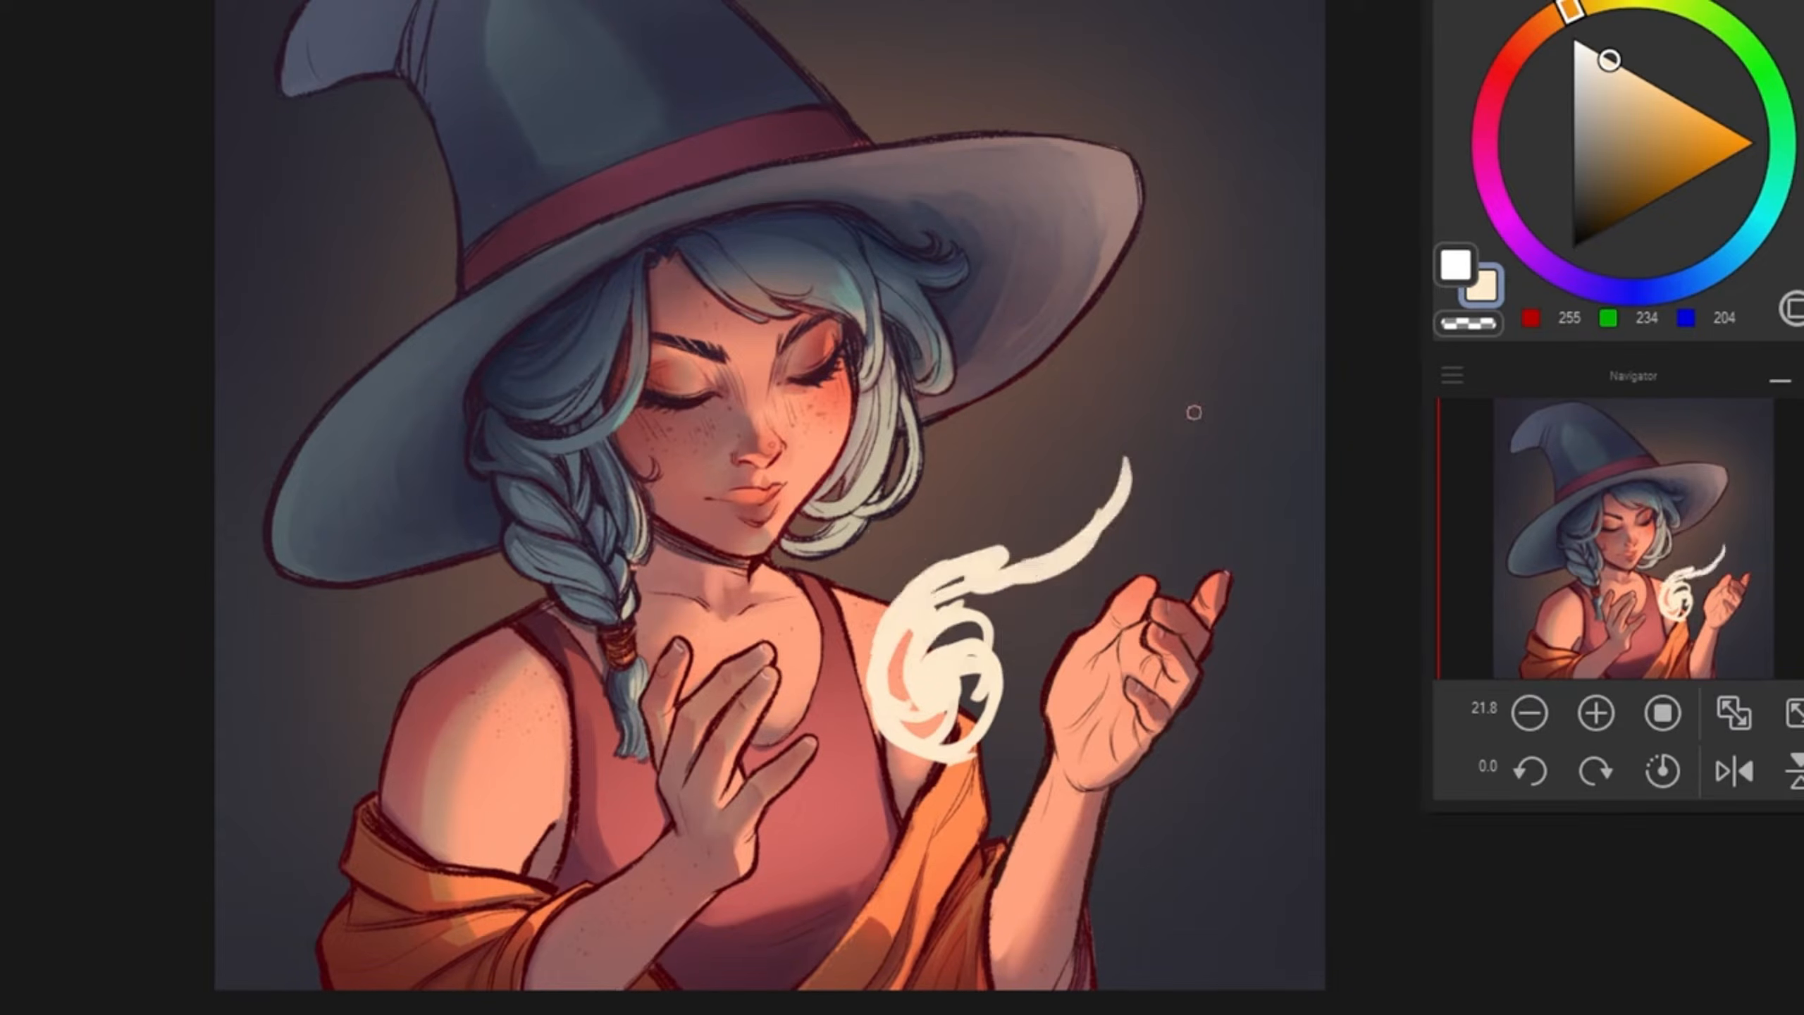
Step: Thin the cream swirl's tail along its upper edge and broaden its end into a curled hook above the raised hand
key("c")
left_click_drag(983, 548, 1113, 490)
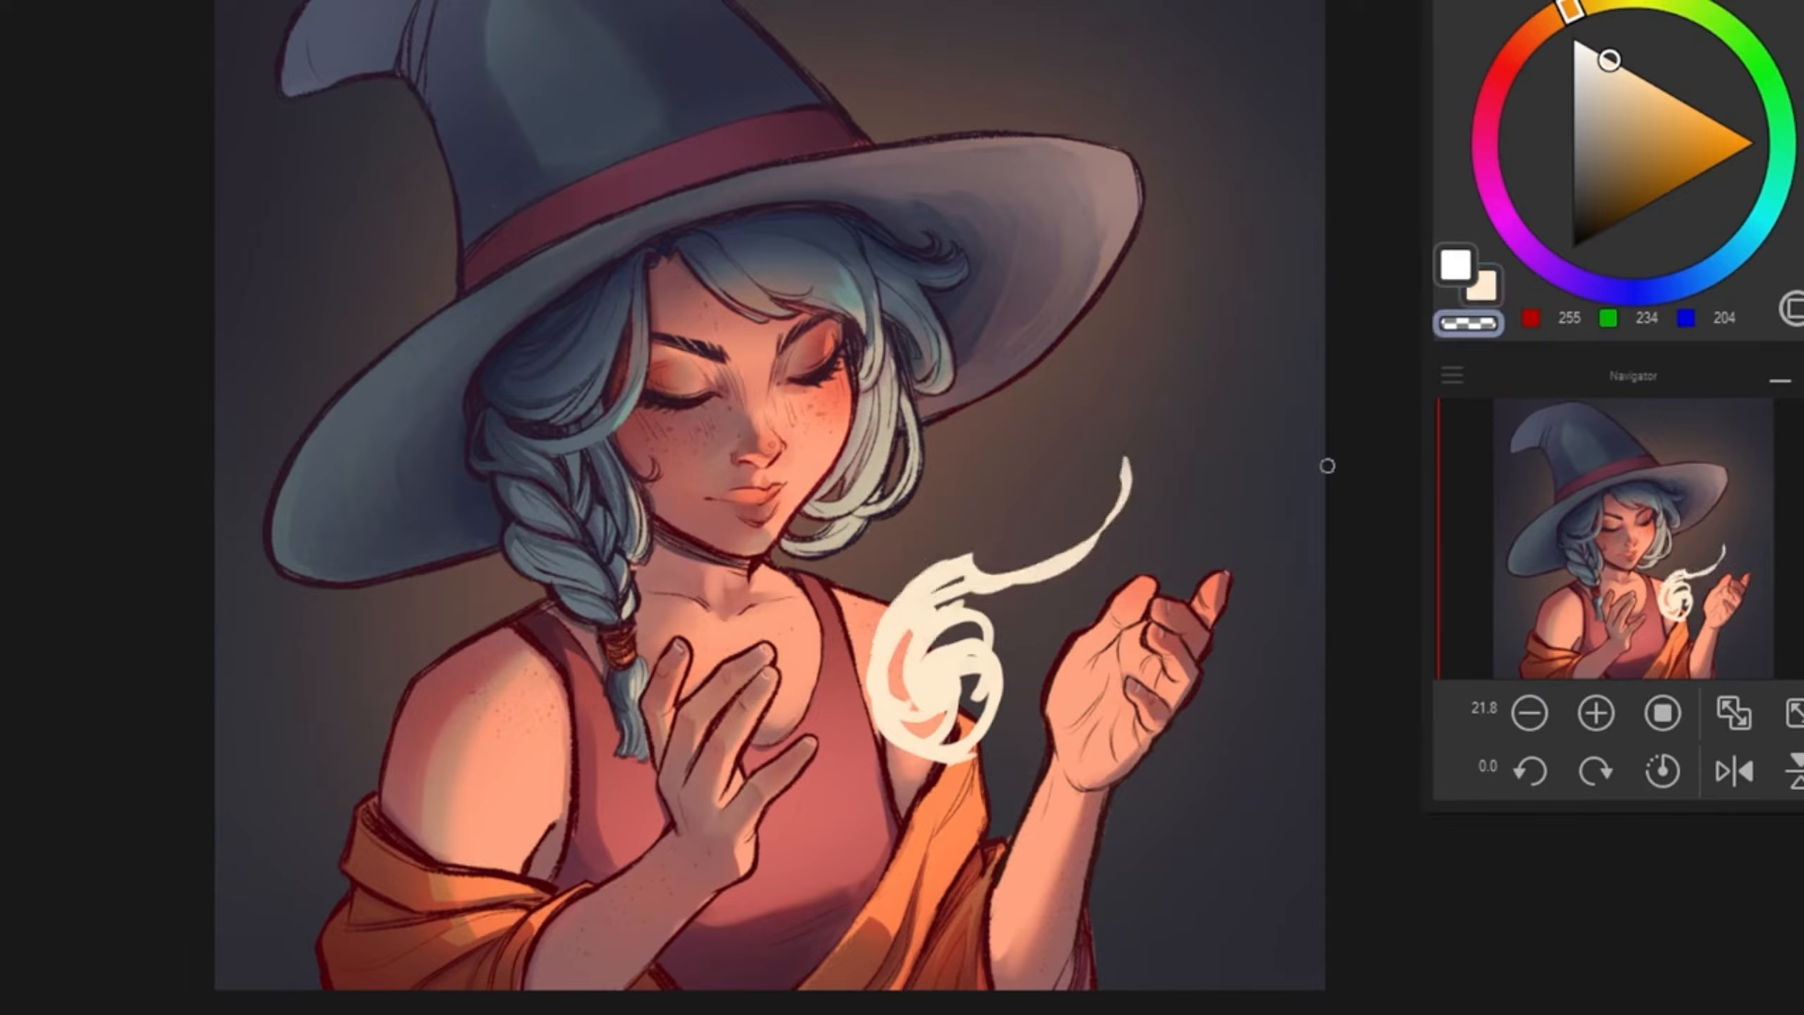
key("c")
mouse_move(941, 603)
left_mouse_down()
mouse_move(1030, 588)
mouse_move(1163, 511)
mouse_move(1103, 536)
mouse_move(1166, 444)
left_mouse_up()
key("c")
key("c")
left_click_drag(1101, 558, 1201, 466)
left_click_drag(1130, 526, 1161, 491)
key("c")
Step: Extend the tail with a thin S-shaped wisp rising to the hat's brim and trim its edges
mouse_move(1142, 491)
left_mouse_down()
mouse_move(1130, 448)
mouse_move(1150, 382)
mouse_move(1112, 366)
mouse_move(1118, 300)
left_mouse_up()
key("c")
key("c")
key("c")
key("c")
mouse_move(1144, 412)
left_mouse_down()
mouse_move(1104, 355)
mouse_move(1106, 385)
mouse_move(1117, 283)
mouse_move(1117, 347)
mouse_move(1153, 433)
left_mouse_up()
key("c")
key("c")
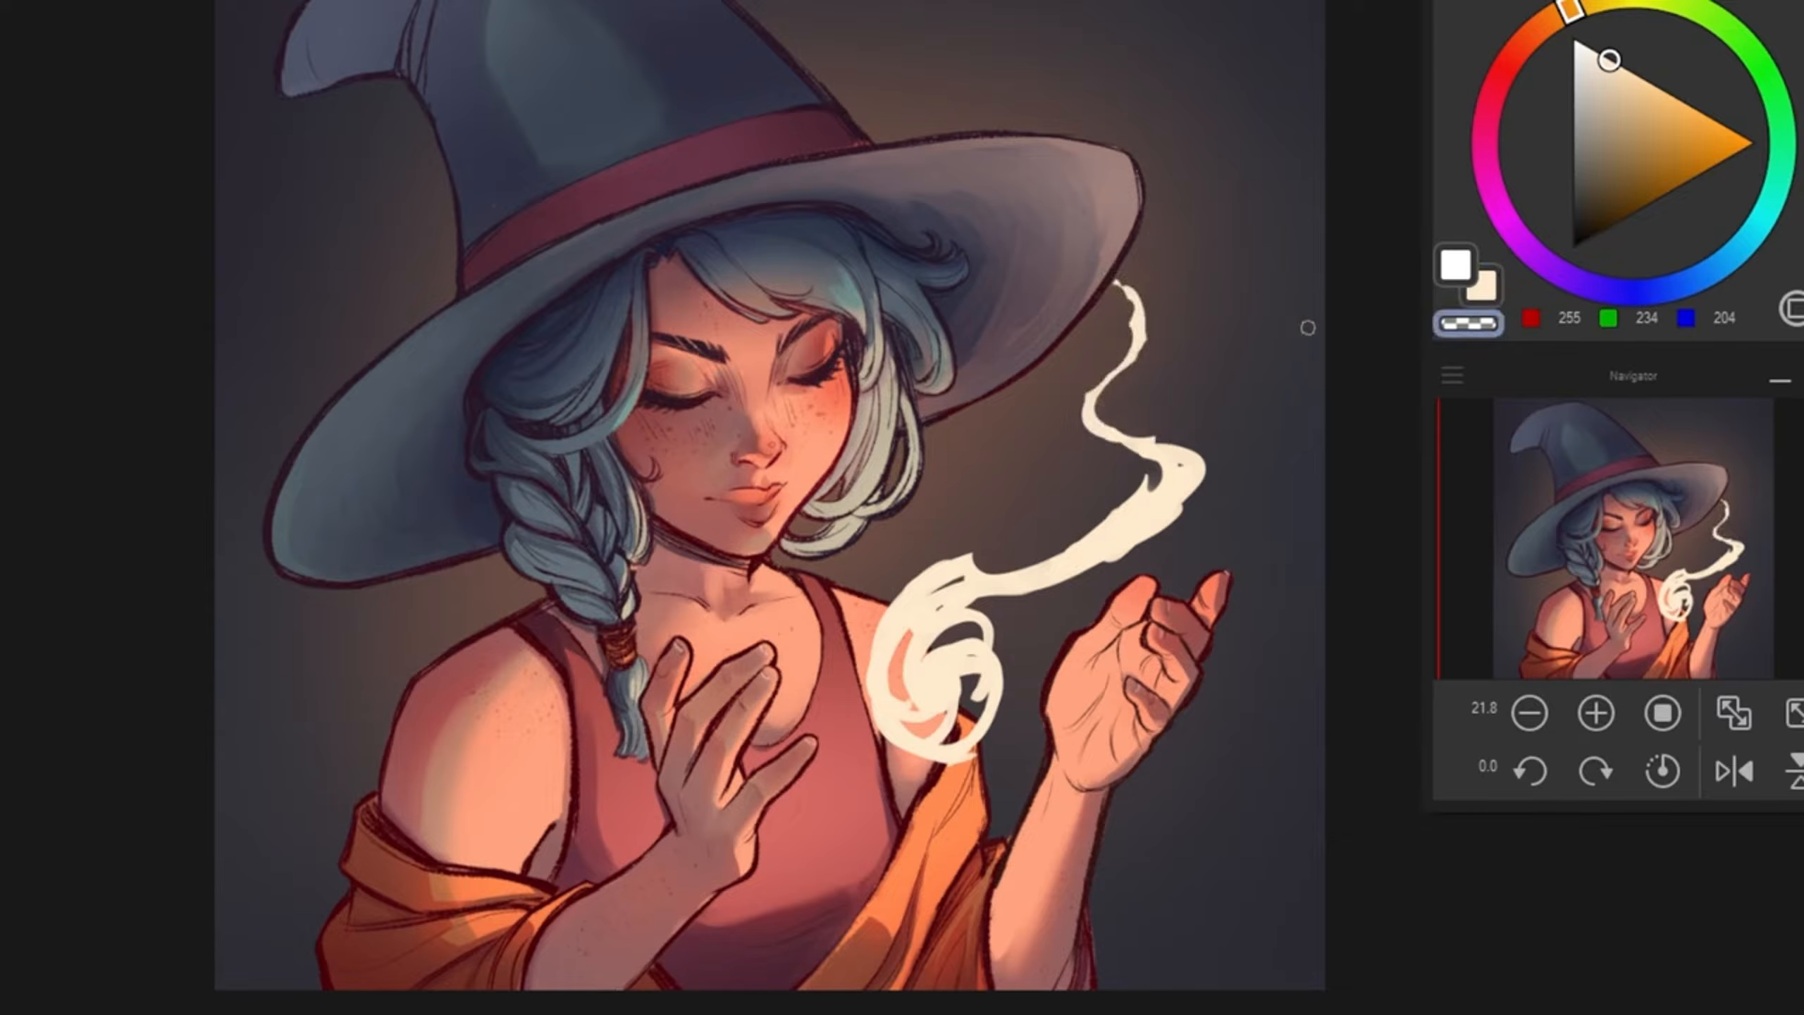
Step: Fill the ball's pointed upper peak and paint a tapering wisp curving from the ball to the raised palm
key("c")
mouse_move(892, 601)
left_mouse_down()
mouse_move(978, 534)
mouse_move(934, 592)
left_mouse_up()
key("c")
mouse_move(992, 571)
left_mouse_down()
mouse_move(966, 542)
mouse_move(1009, 604)
mouse_move(923, 611)
mouse_move(1052, 616)
mouse_move(1080, 640)
mouse_move(1065, 663)
mouse_move(1132, 614)
left_mouse_up()
key("c")
key("c")
key("c")
key("c")
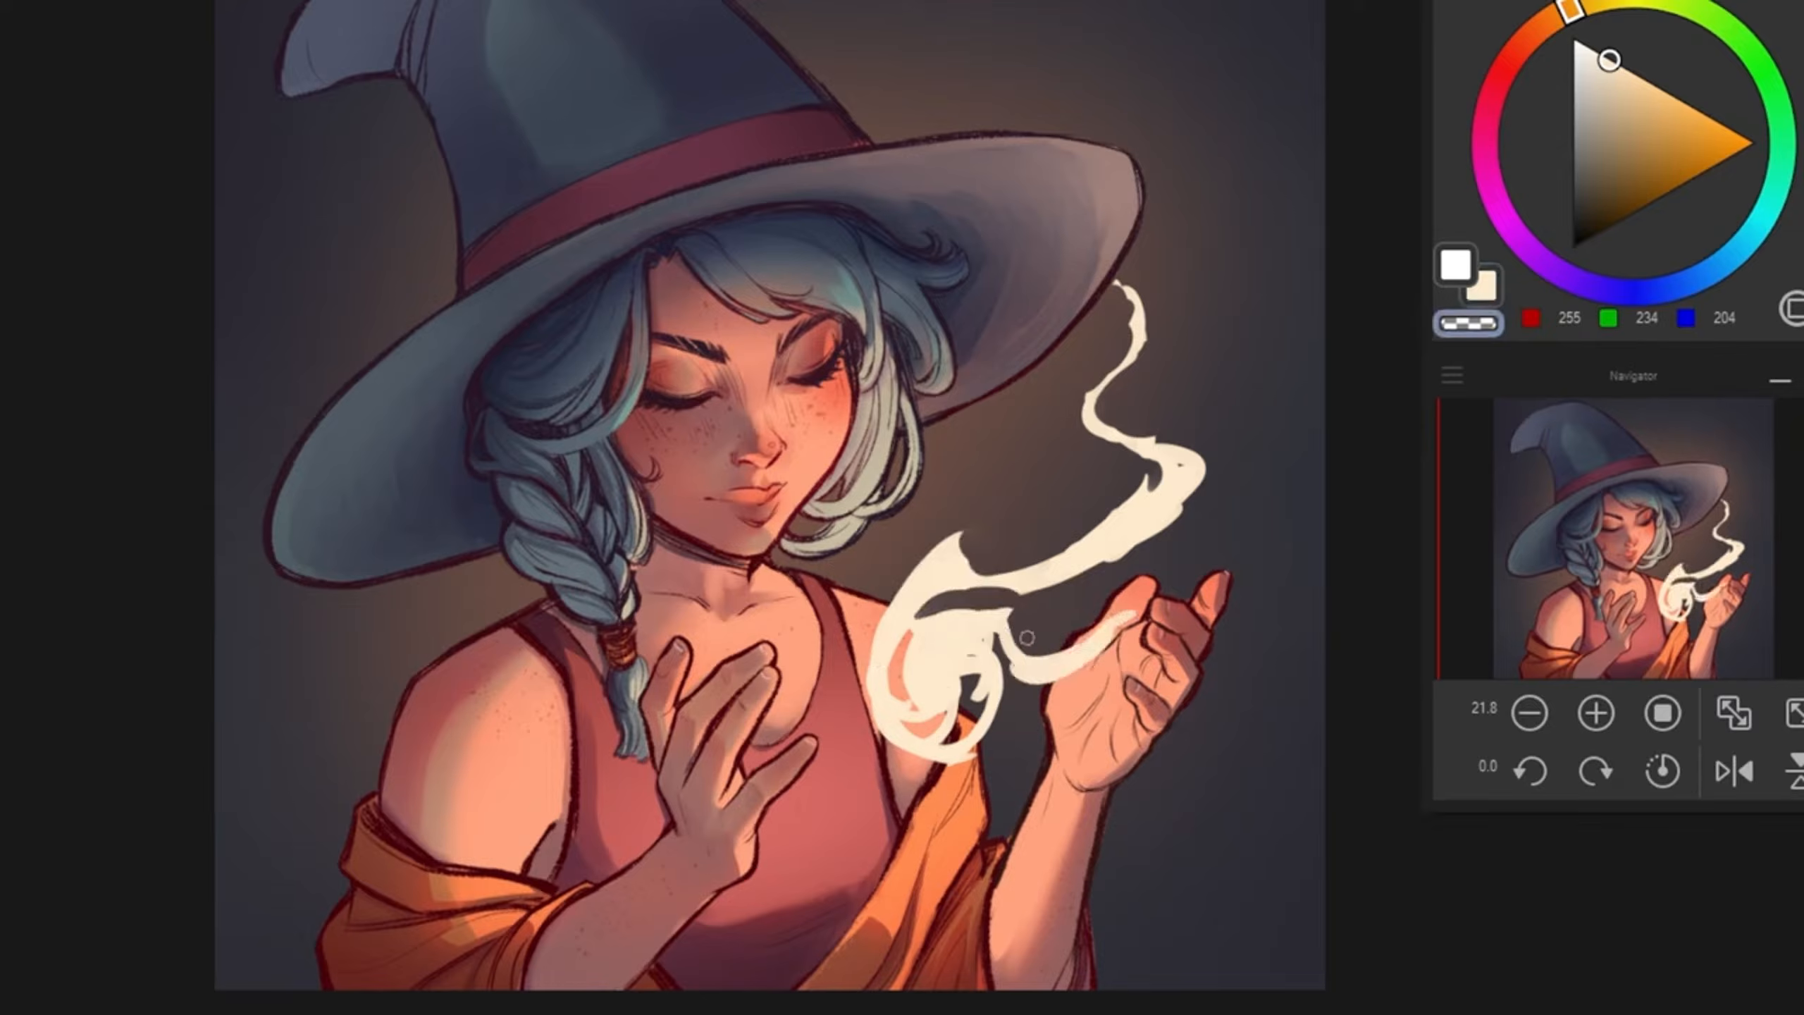
mouse_move(1027, 640)
left_mouse_down()
mouse_move(1130, 615)
mouse_move(1059, 677)
mouse_move(1055, 662)
left_mouse_up()
key("c")
key("c")
key("c")
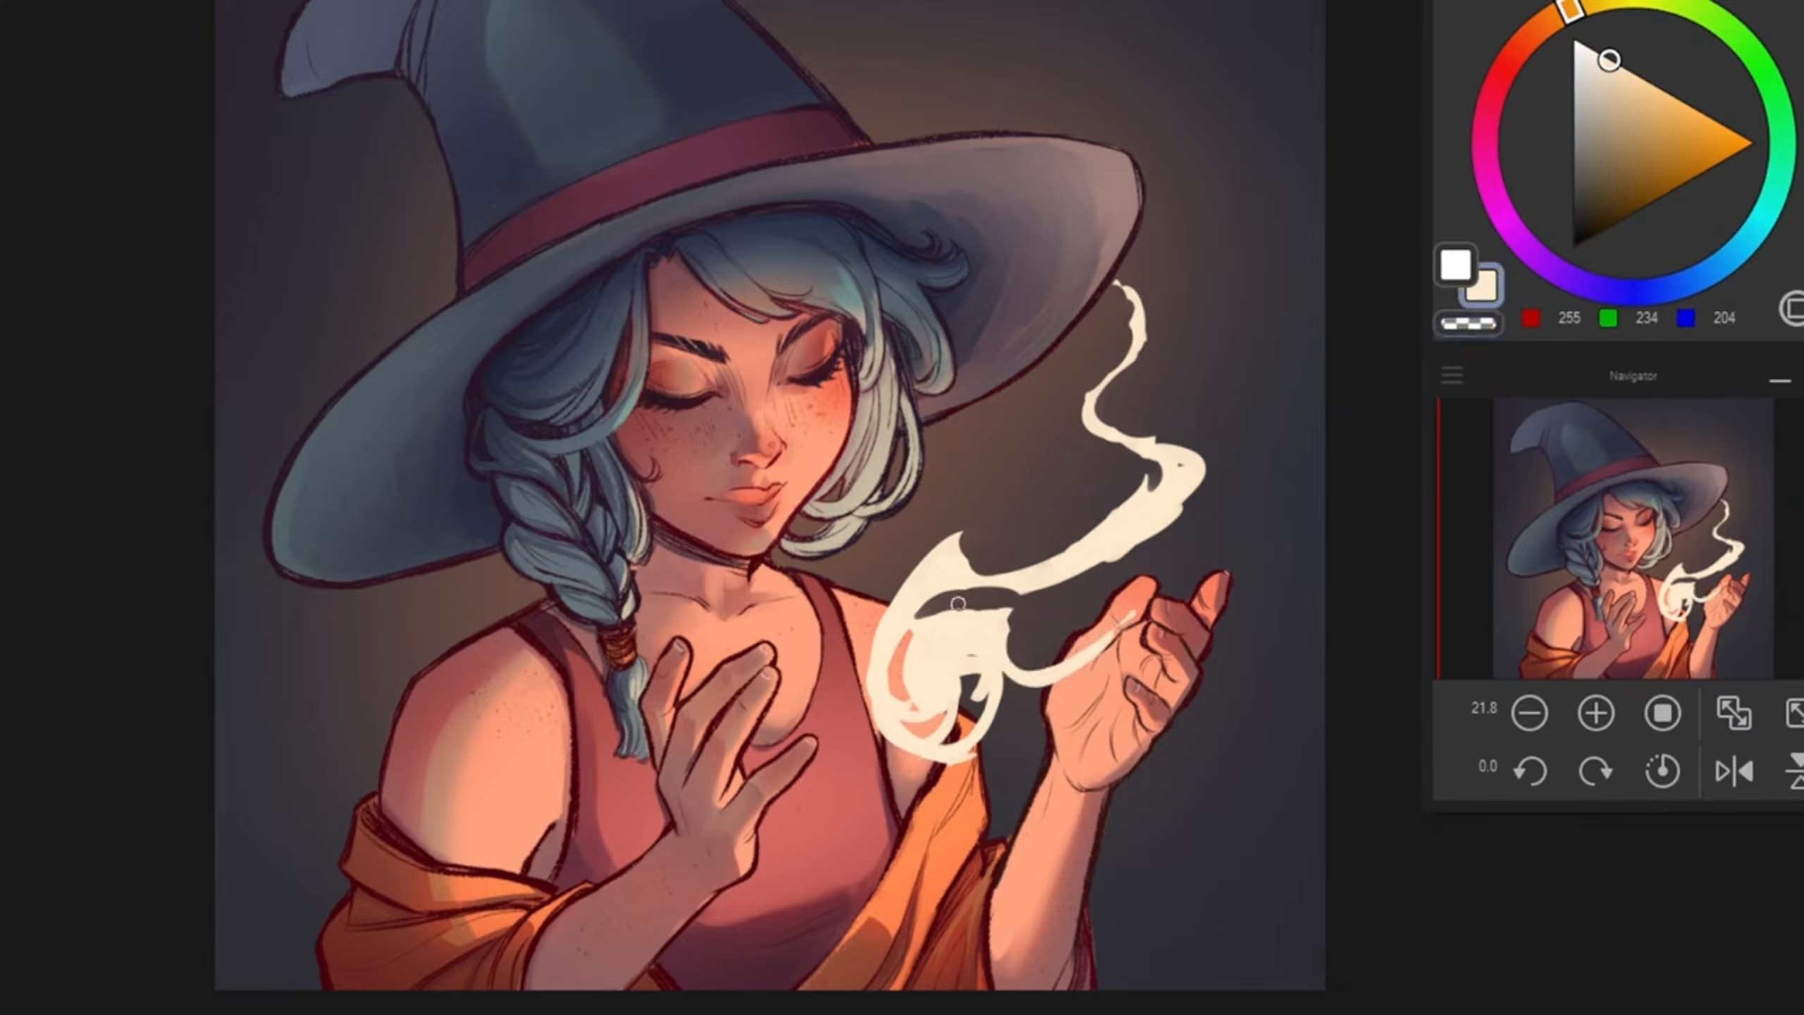
Step: Reshape the ball's centre by carving out gaps and repainting a tighter cream curl inside it
left_click_drag(960, 603, 912, 681)
key("c")
left_click_drag(917, 649, 950, 617)
key("c")
left_click_drag(1010, 681, 1016, 741)
key("c")
left_click_drag(950, 667, 1018, 741)
left_click_drag(992, 666, 960, 673)
key("c")
Step: Paint a curved cream band sweeping from the ball's base toward the lower hand's fingers and trim its shape
mouse_move(873, 730)
left_mouse_down()
mouse_move(942, 721)
mouse_move(899, 746)
left_mouse_up()
mouse_move(861, 606)
left_mouse_down()
mouse_move(875, 747)
mouse_move(859, 749)
left_mouse_up()
mouse_move(803, 684)
left_mouse_down()
mouse_move(892, 752)
mouse_move(857, 758)
left_mouse_up()
key("c")
left_click_drag(855, 606, 856, 735)
left_click_drag(834, 649, 823, 747)
key("c")
left_click_drag(776, 656, 759, 721)
key("c")
mouse_move(771, 659)
left_mouse_down()
mouse_move(750, 718)
mouse_move(766, 720)
left_mouse_up()
key("c")
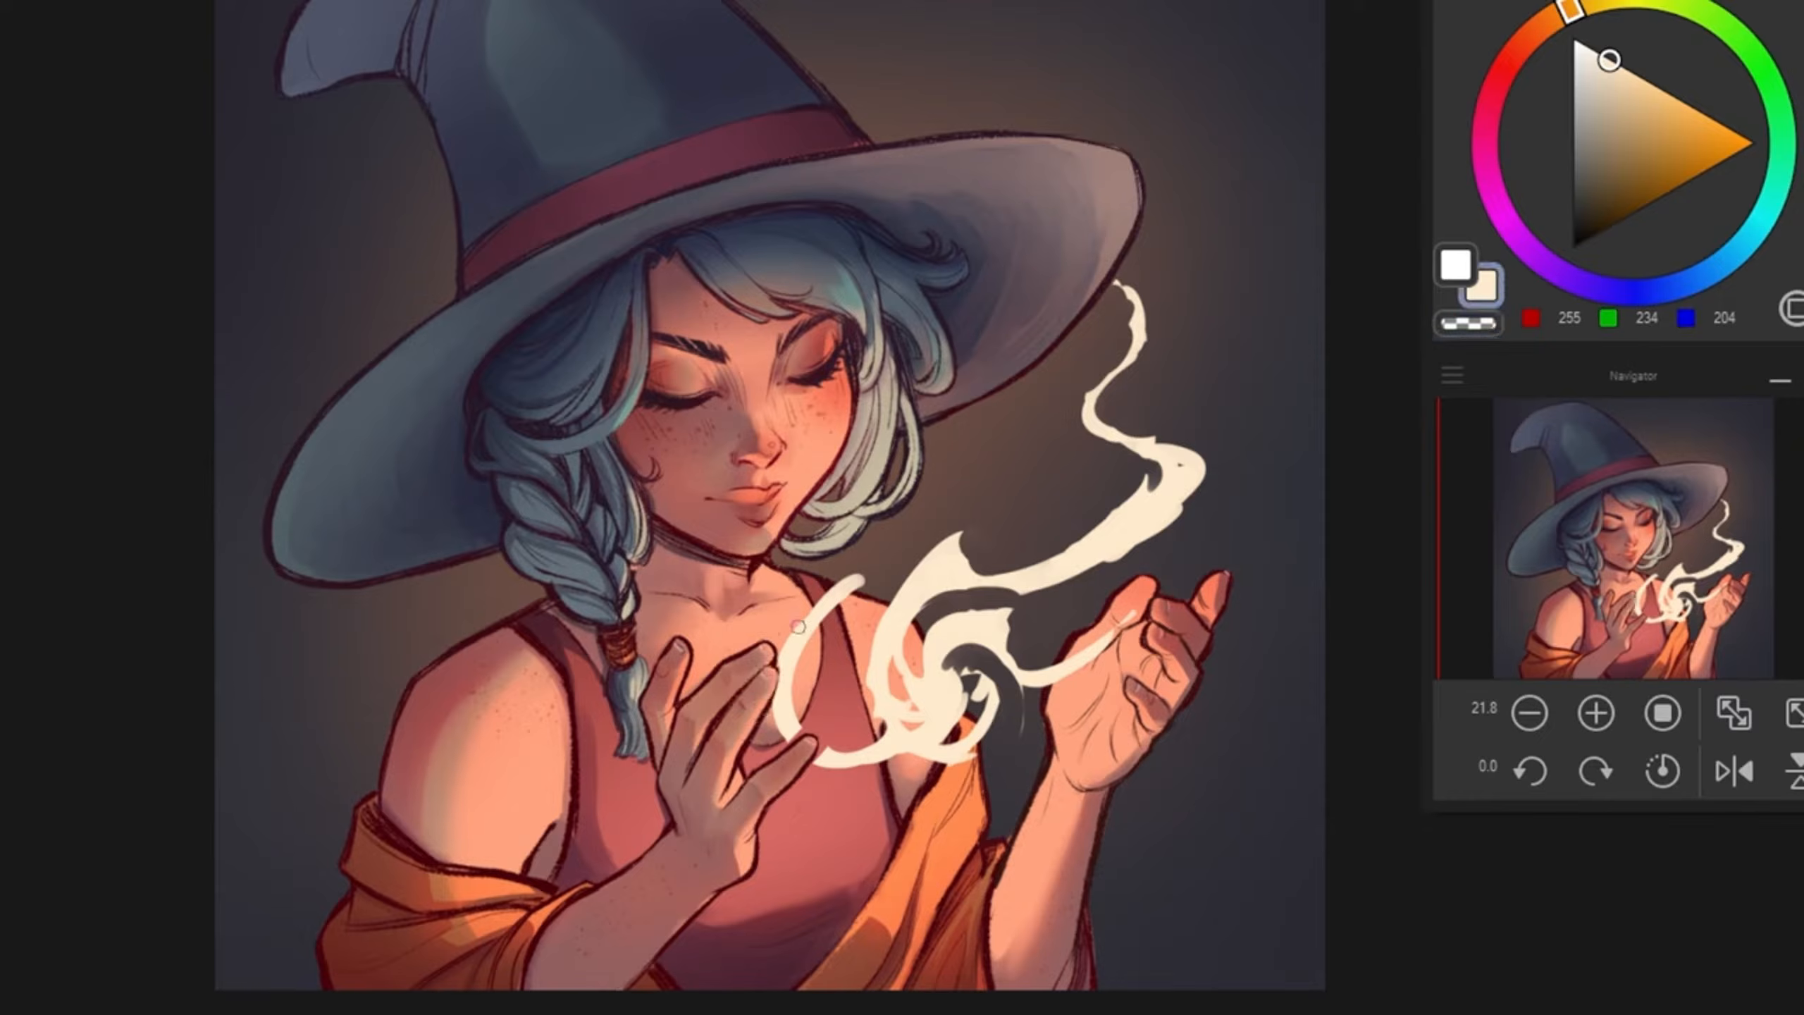
Step: Taper the curved band beside the lower hand to a fine point and thin the stroke joining it to the ball
left_click_drag(817, 604, 777, 645)
left_click_drag(764, 720, 781, 745)
key("c")
left_click_drag(862, 579, 796, 664)
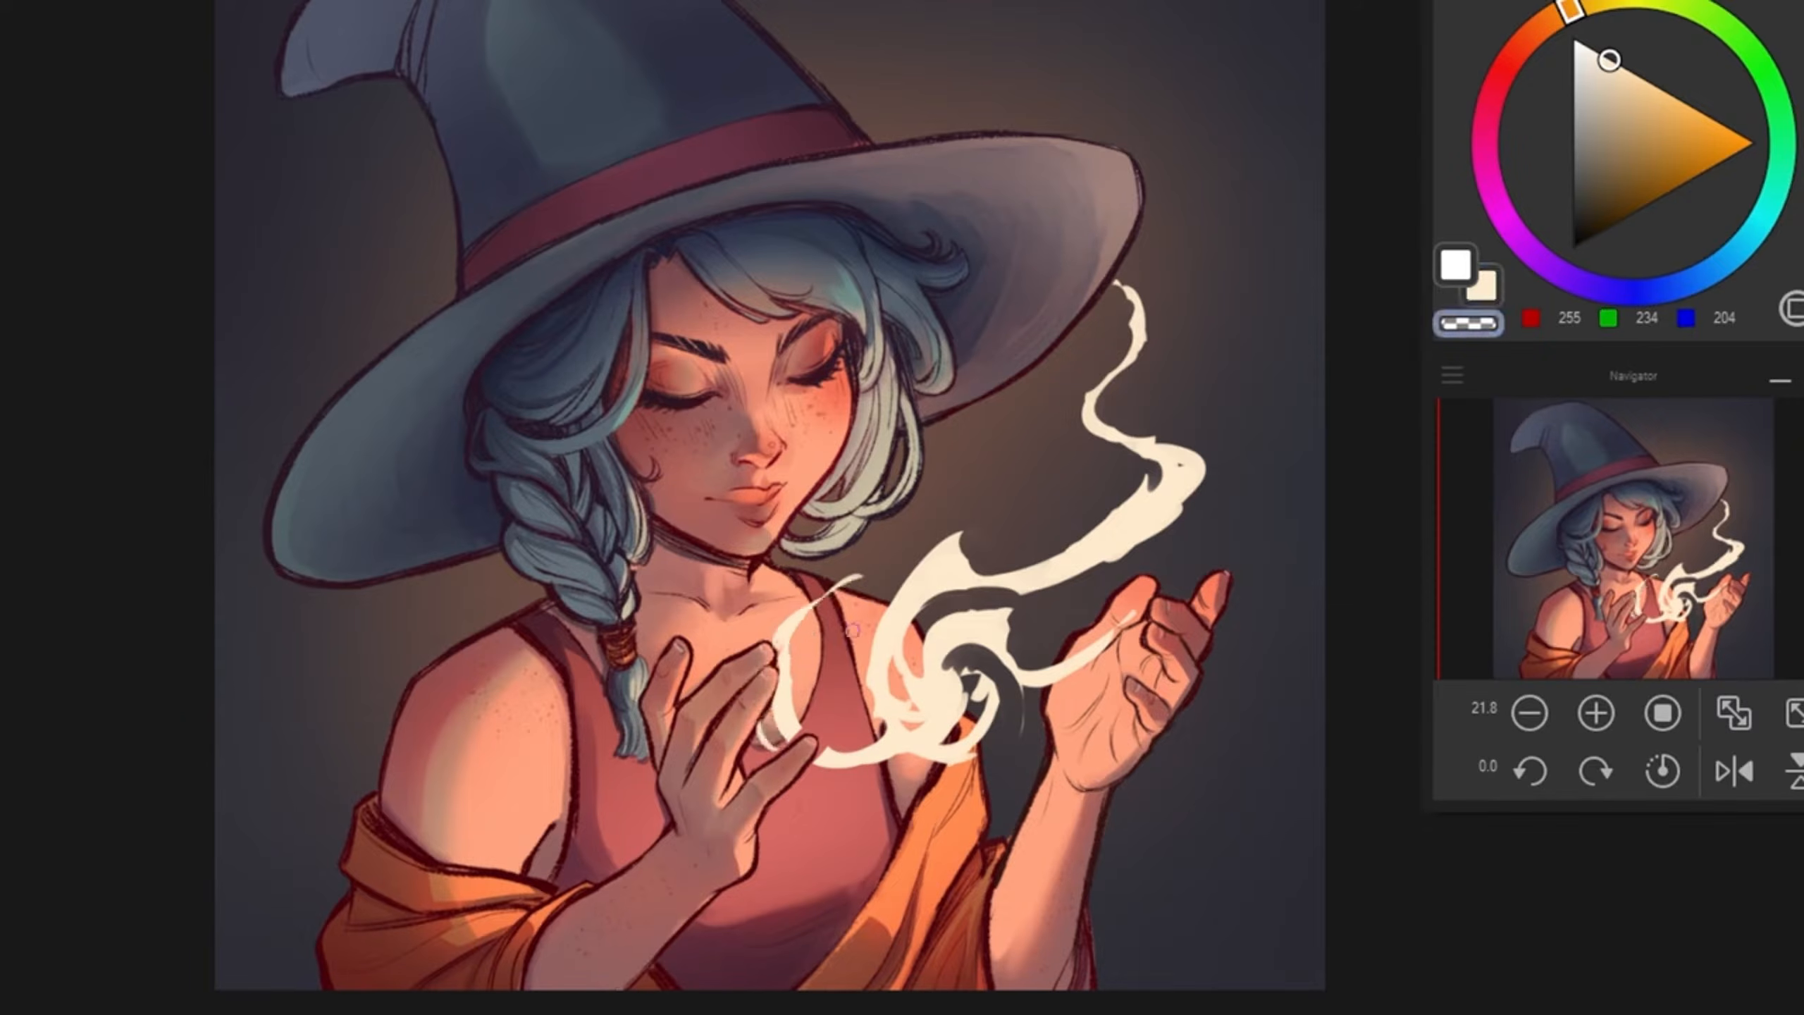
key("c")
mouse_move(821, 749)
left_mouse_down()
mouse_move(885, 726)
mouse_move(913, 738)
mouse_move(903, 727)
left_mouse_up()
key("c")
left_click_drag(916, 741, 933, 715)
key("c")
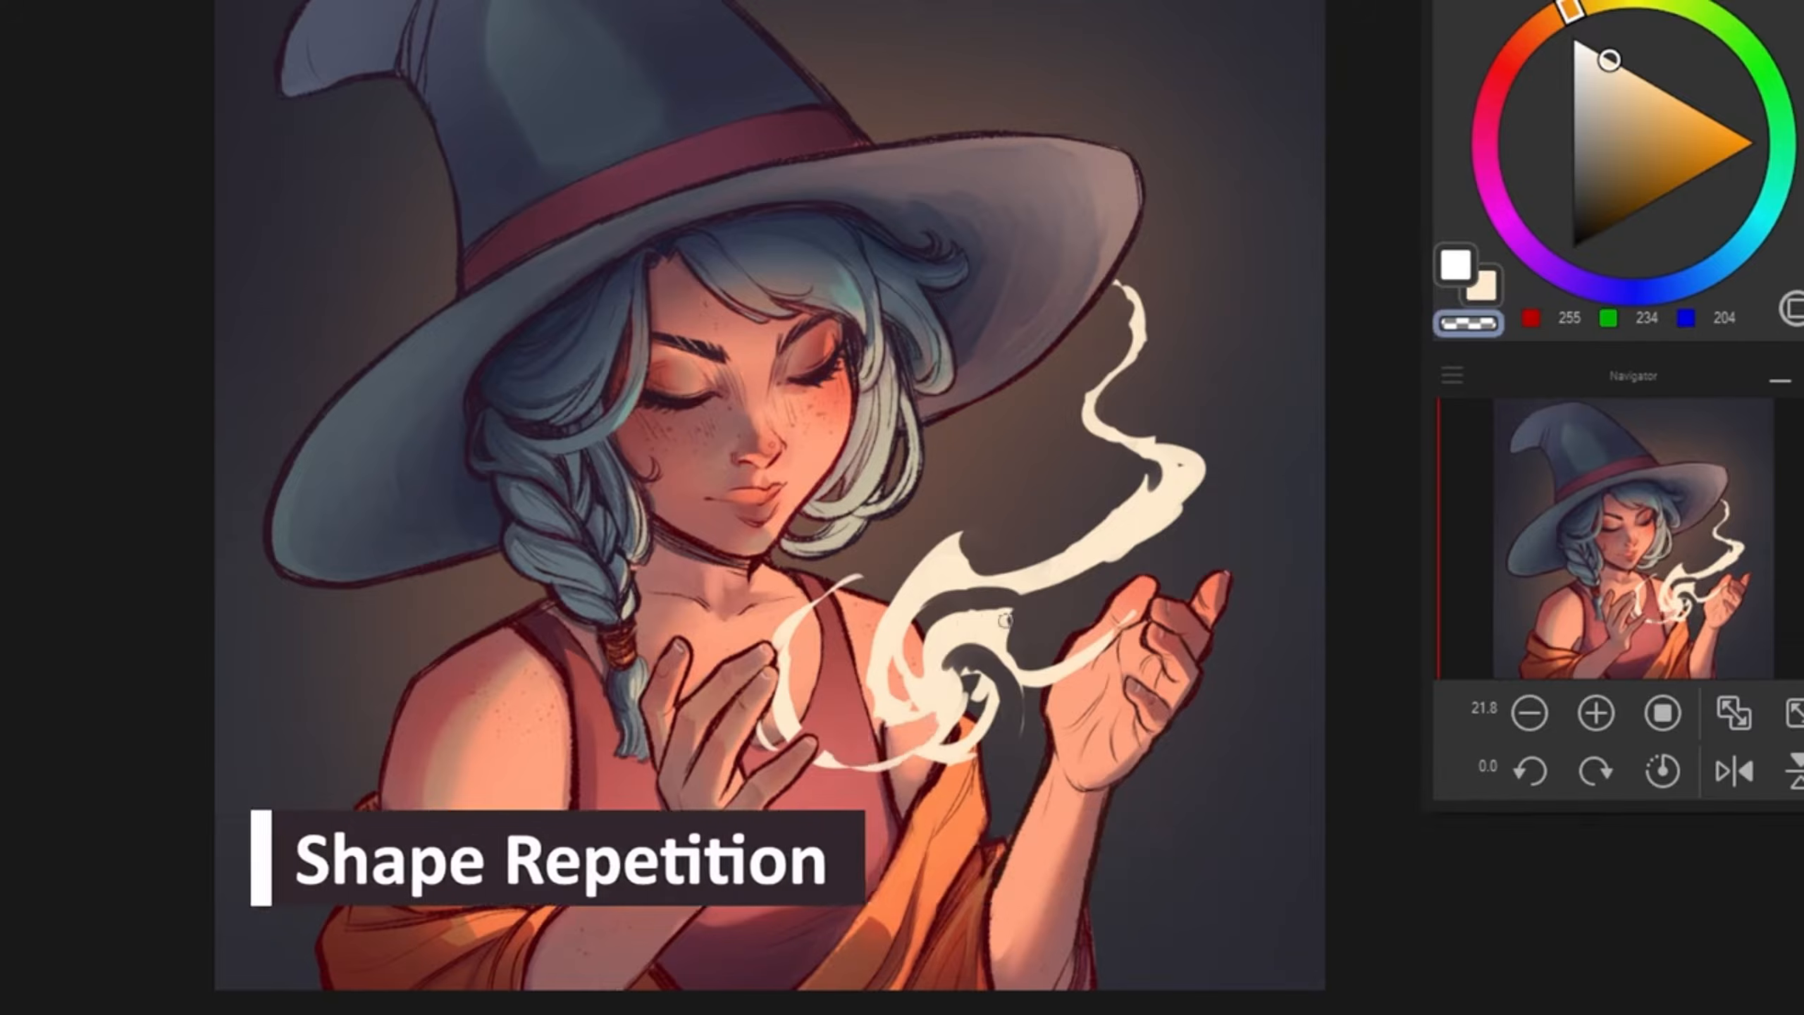
Step: Paint a cream crescent beneath the ball and clean up the thin wisp and gaps above it
mouse_move(845, 790)
left_mouse_down()
mouse_move(986, 702)
mouse_move(959, 783)
mouse_move(962, 707)
mouse_move(851, 772)
mouse_move(956, 797)
left_mouse_up()
key("c")
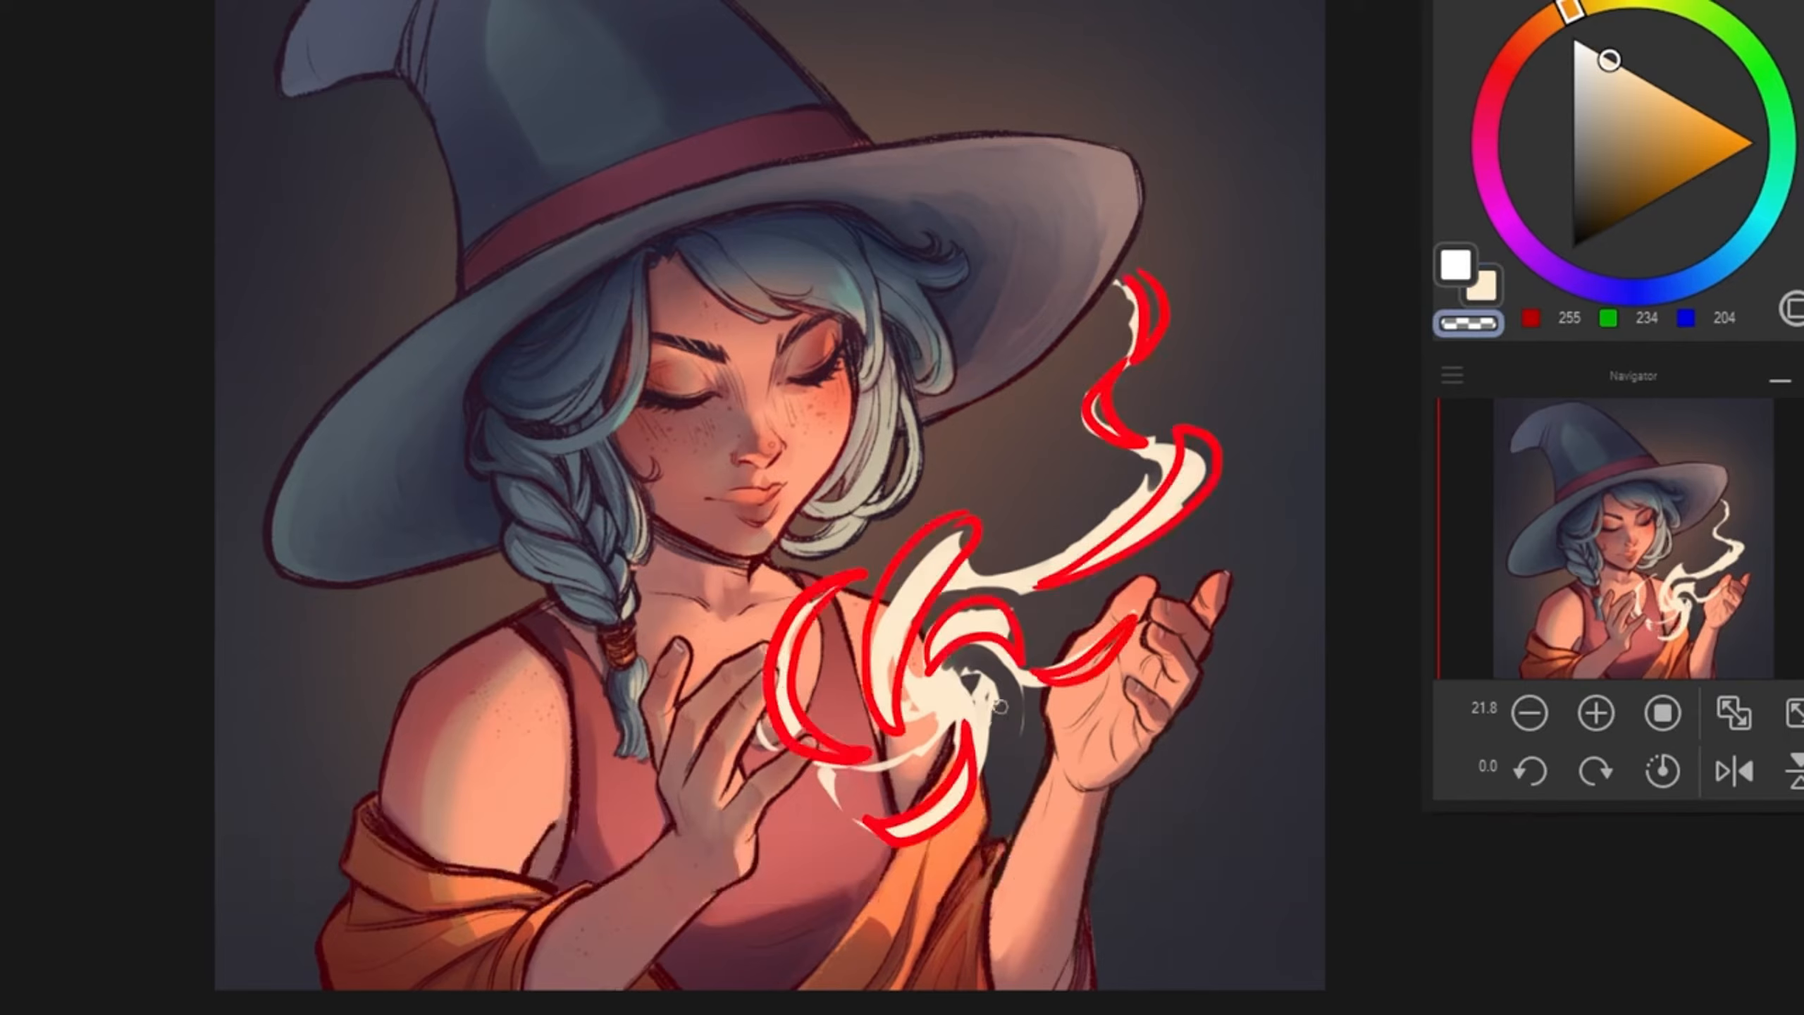
key("c")
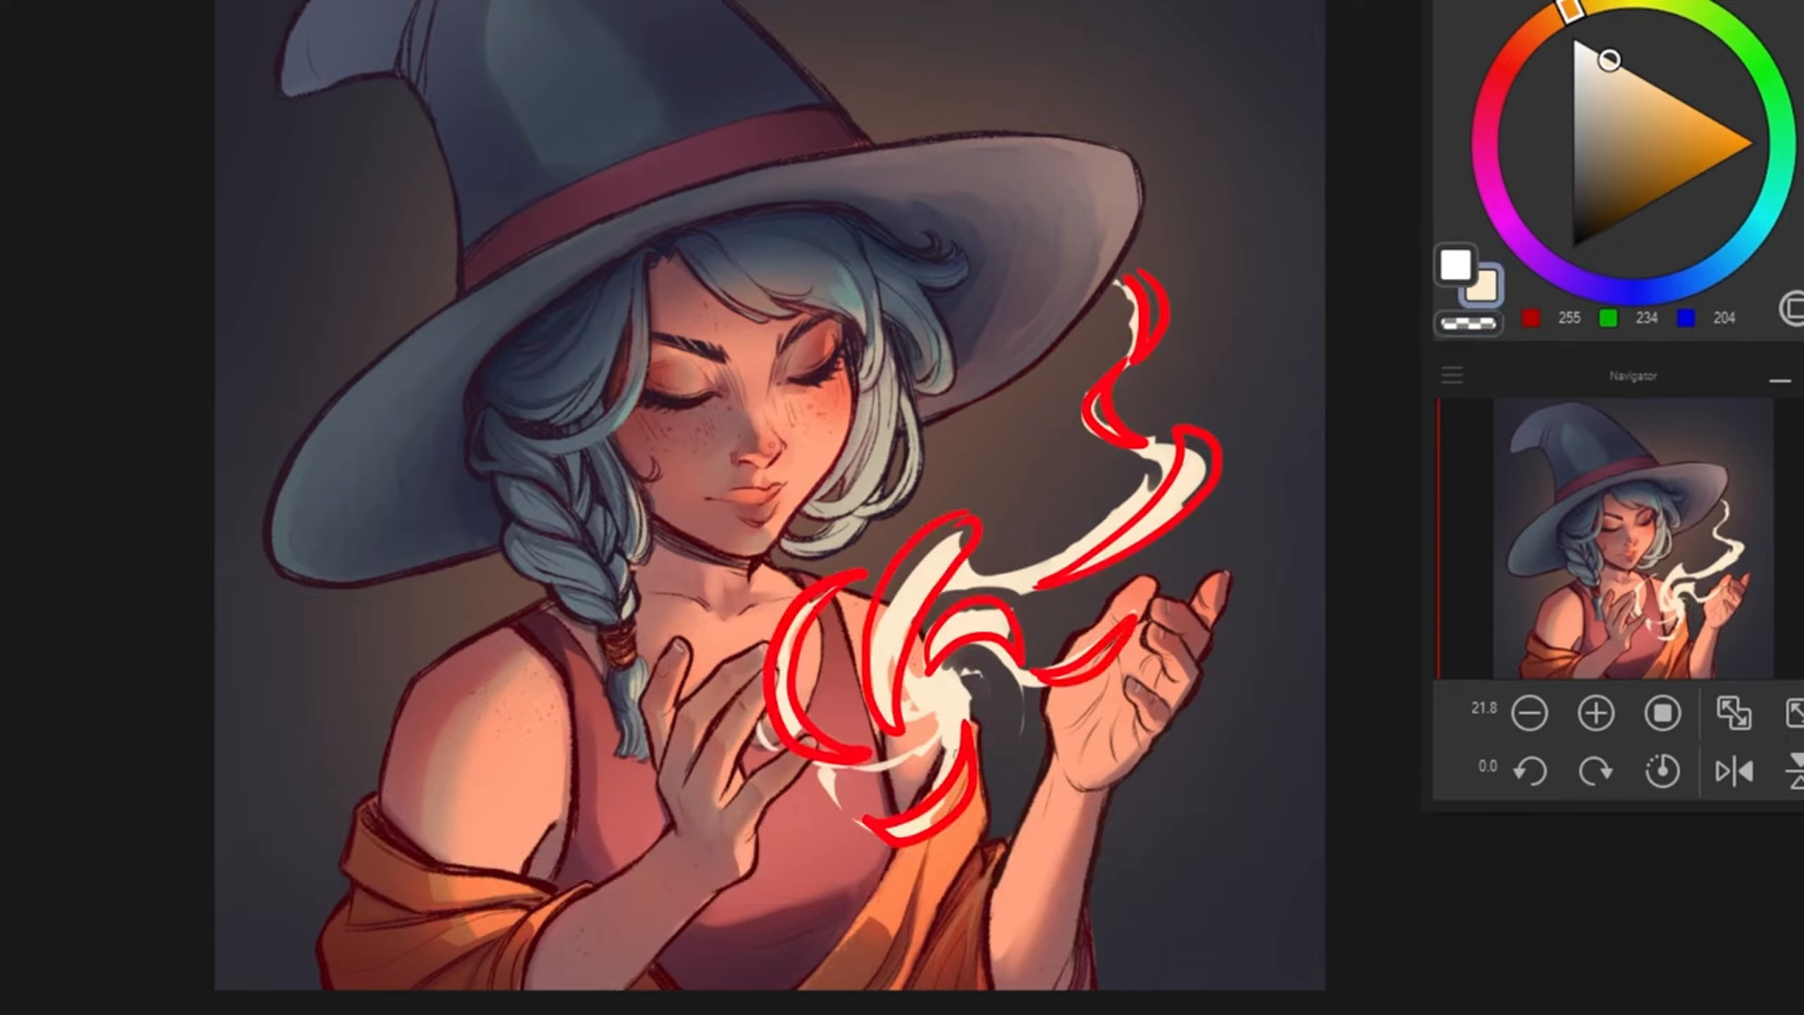
key("c")
key("c")
key("c")
key("c")
mouse_move(943, 732)
left_mouse_down()
mouse_move(896, 776)
mouse_move(852, 767)
left_mouse_up()
key("c")
left_click_drag(867, 765, 926, 751)
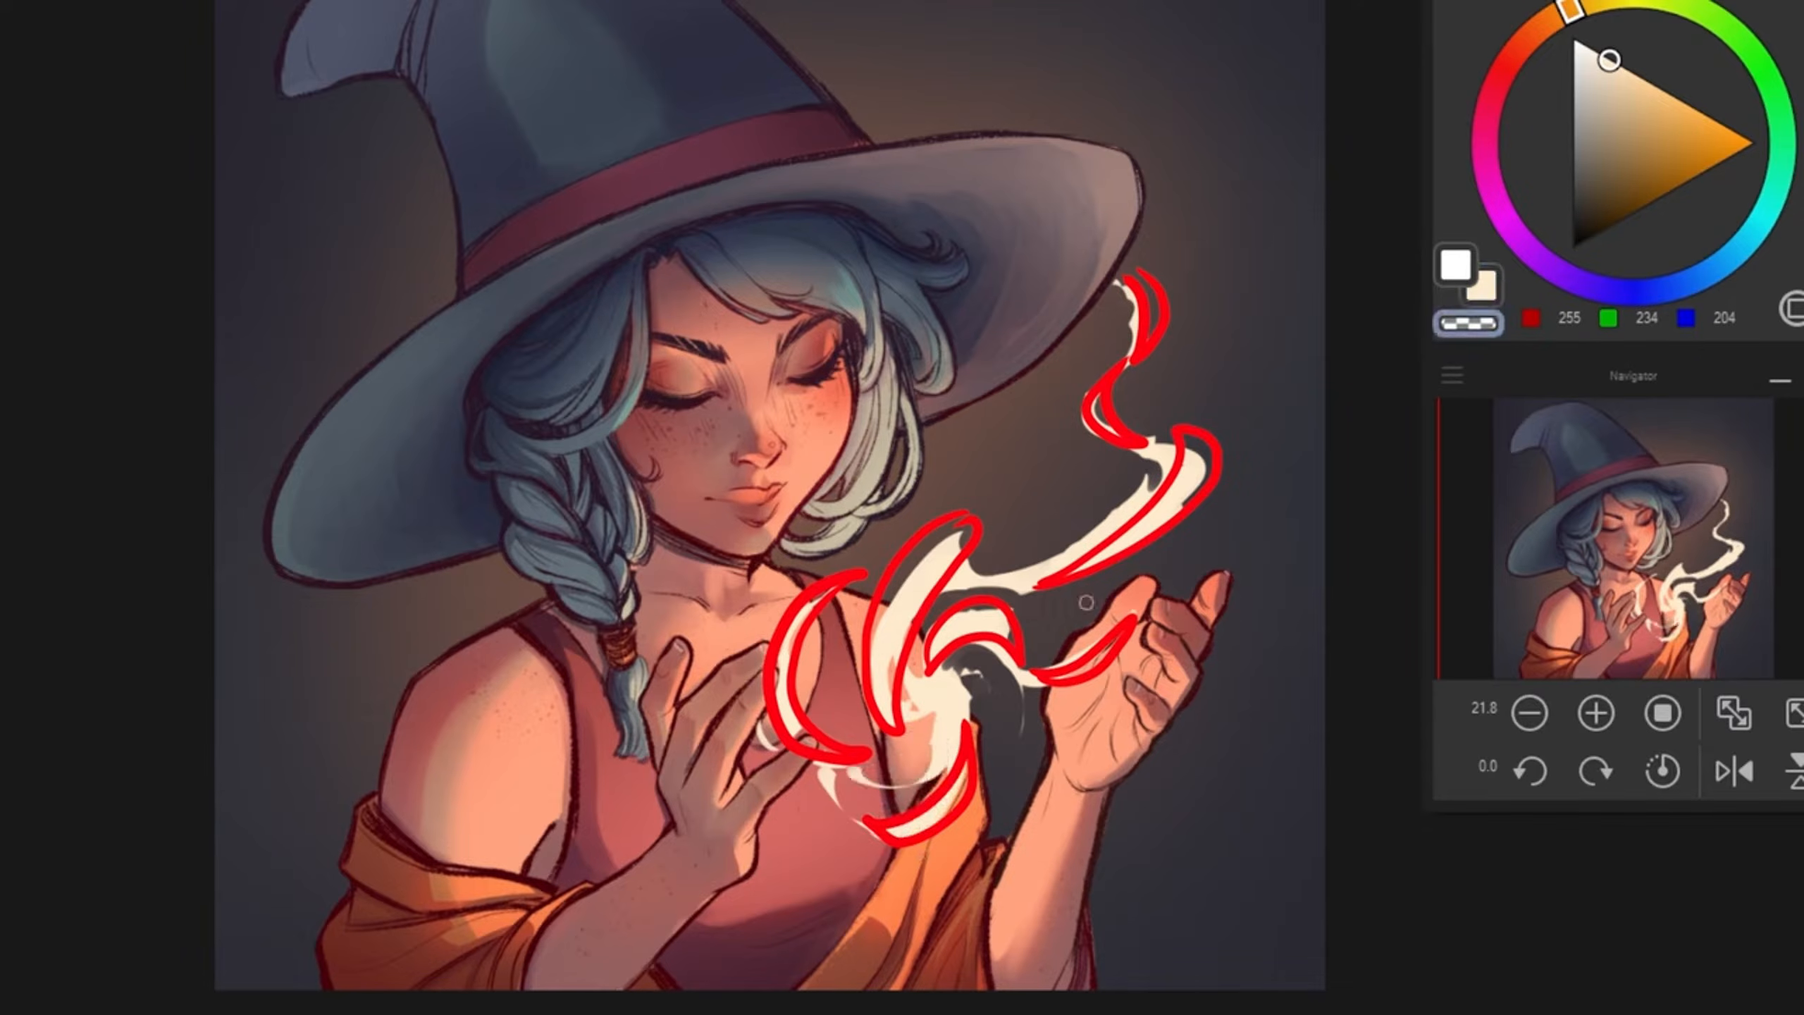
Step: Paint a thin arc curving down between the ball and the raised wrist, plus a small fleck near the collarbone
key("c")
mouse_move(1008, 677)
left_mouse_down()
mouse_move(1035, 760)
mouse_move(982, 809)
mouse_move(1020, 725)
mouse_move(1029, 748)
left_mouse_up()
key("c")
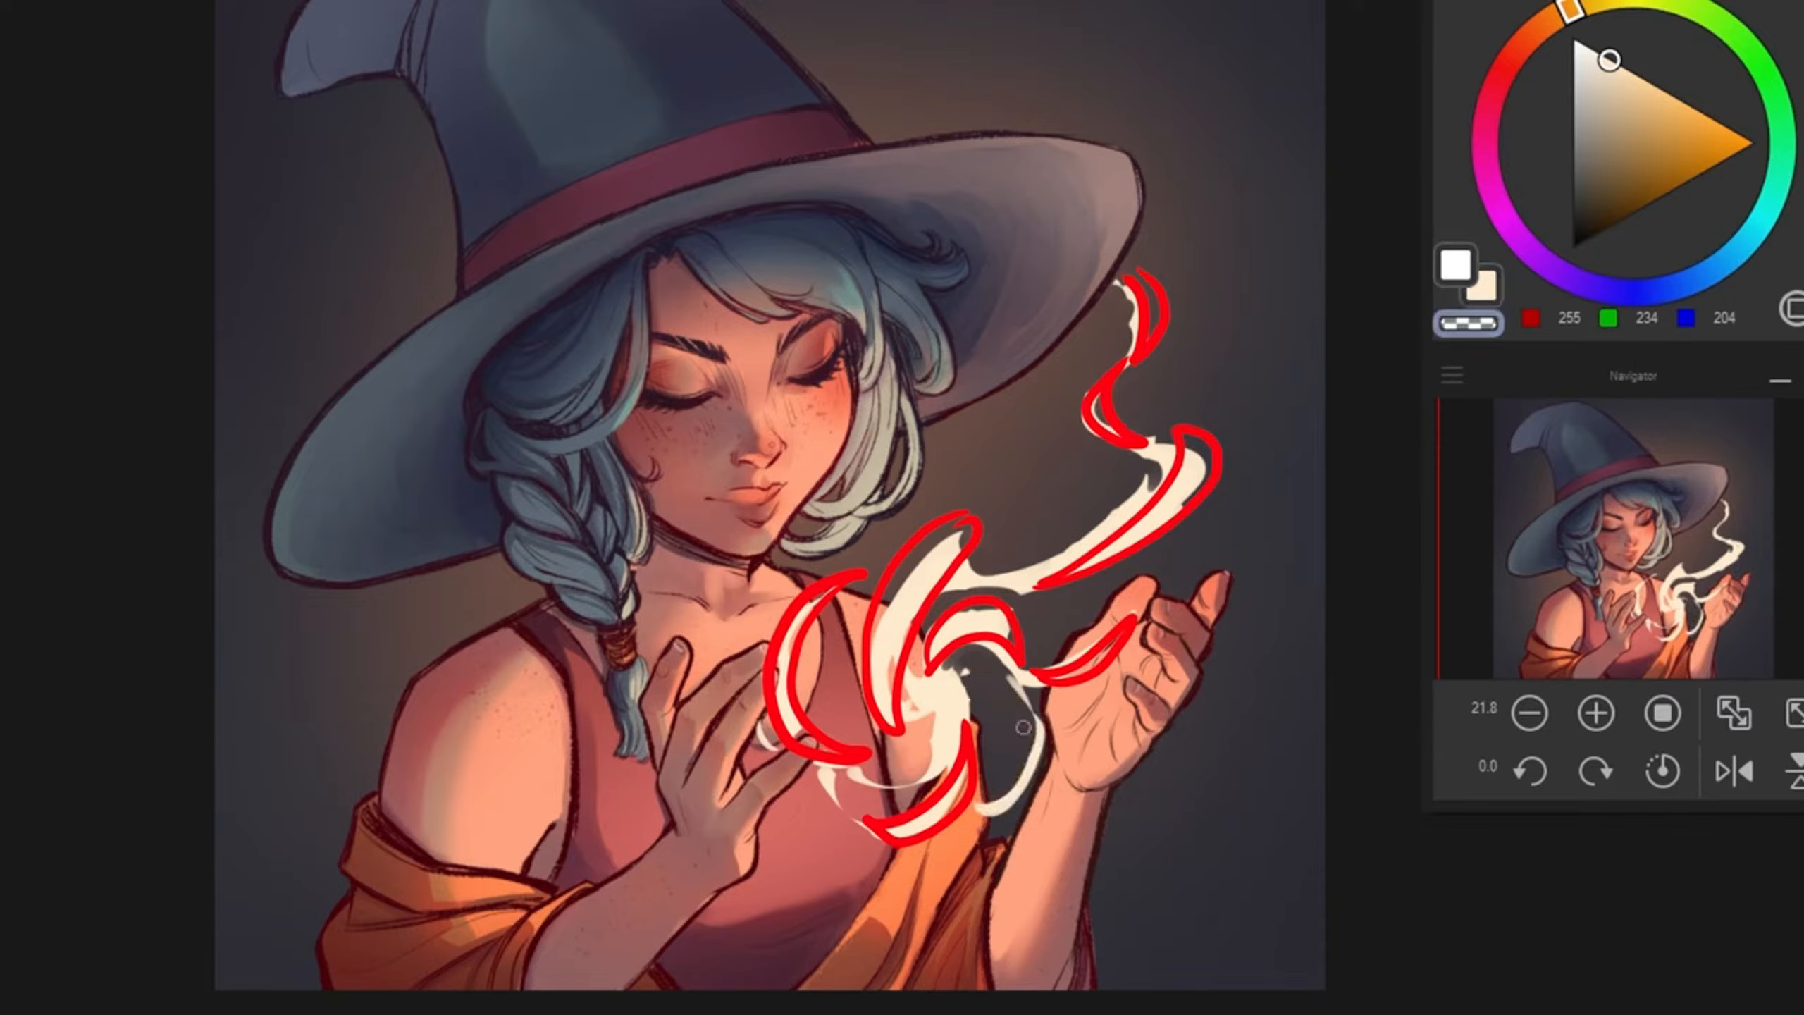
key("c")
mouse_move(873, 575)
left_mouse_down()
mouse_move(933, 551)
mouse_move(889, 558)
left_mouse_up()
key("c")
key("c")
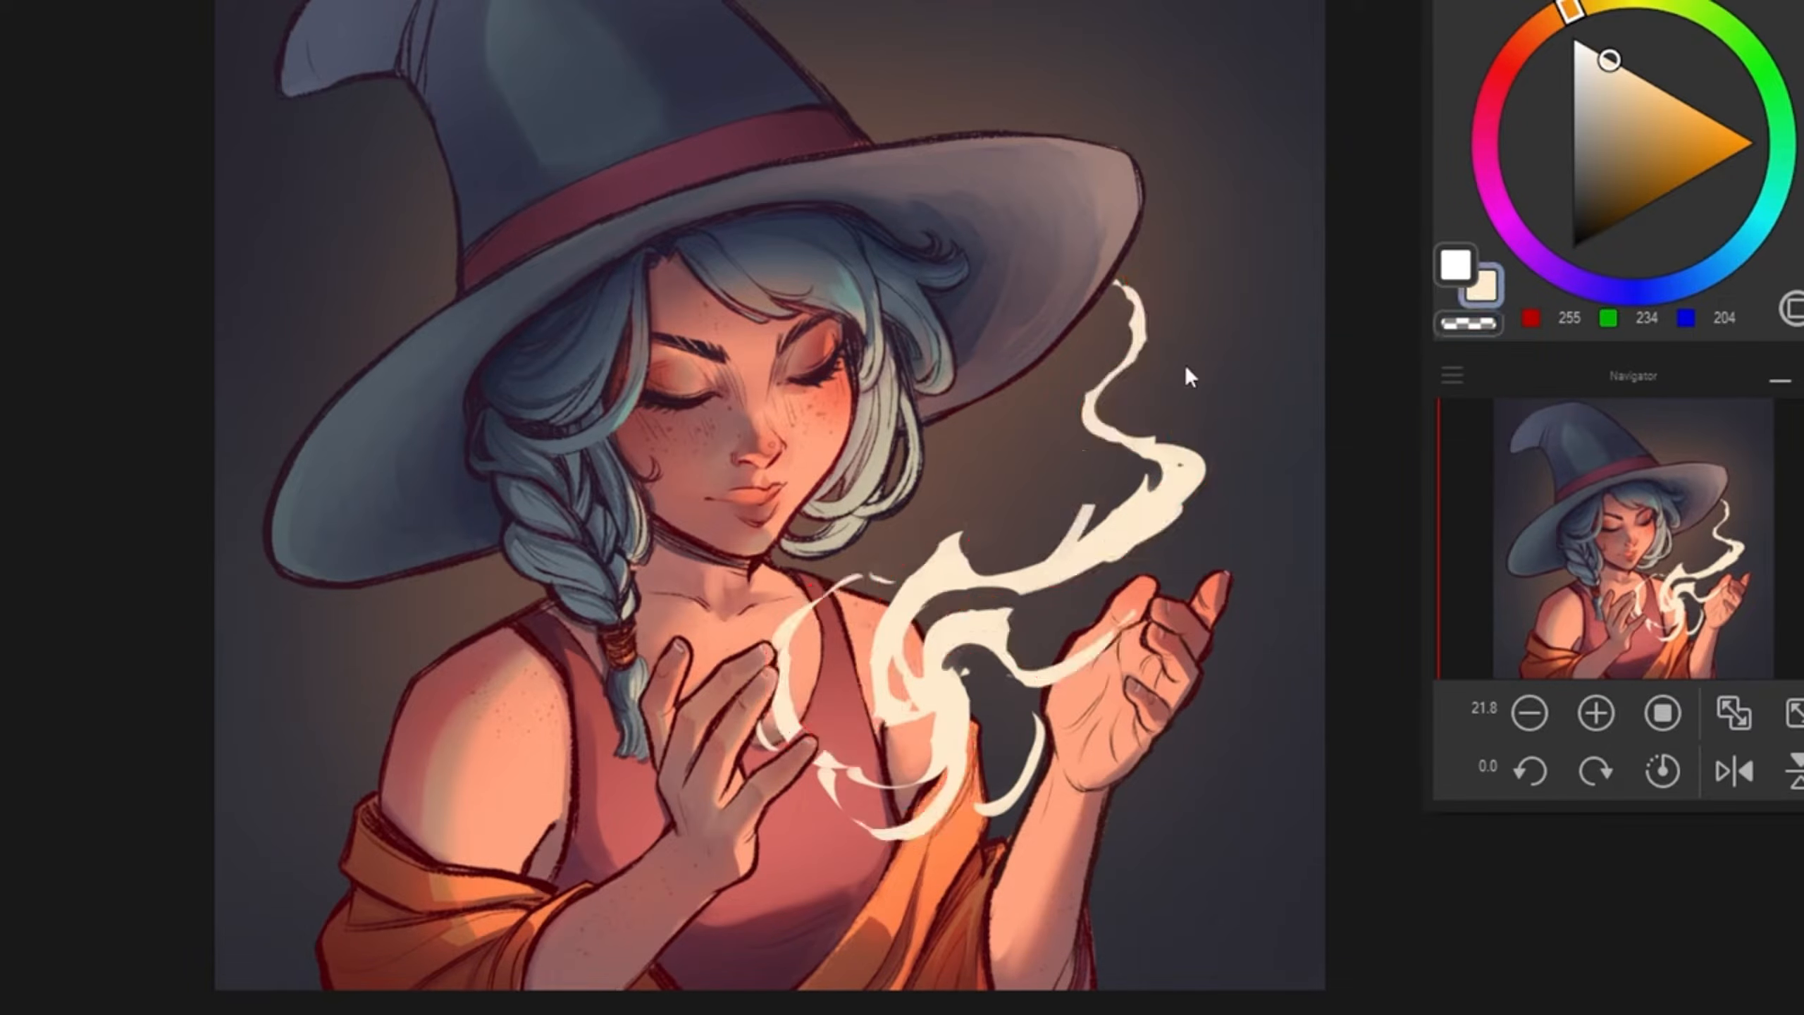
Step: Add thin tapered slivers along the inner side of the tail and above the raised hand's fingertips
mouse_move(1047, 554)
left_mouse_down()
mouse_move(1103, 466)
mouse_move(1082, 447)
left_mouse_up()
key("c")
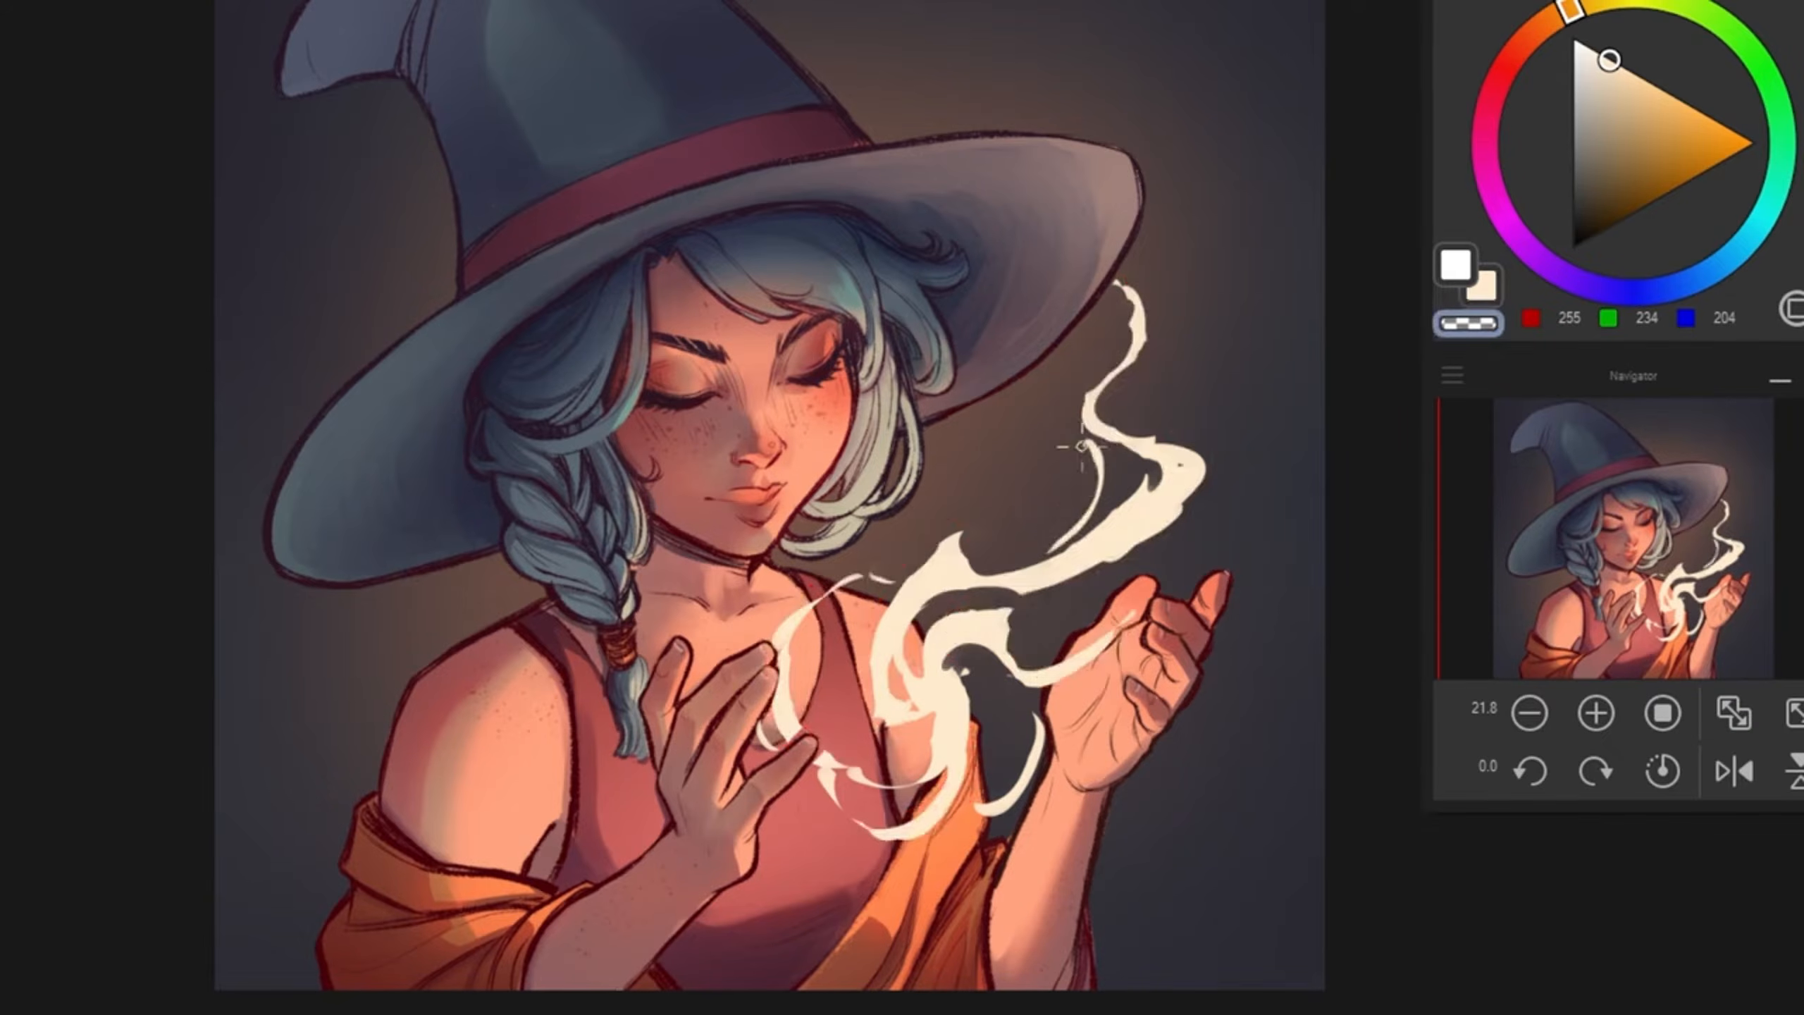
key("c")
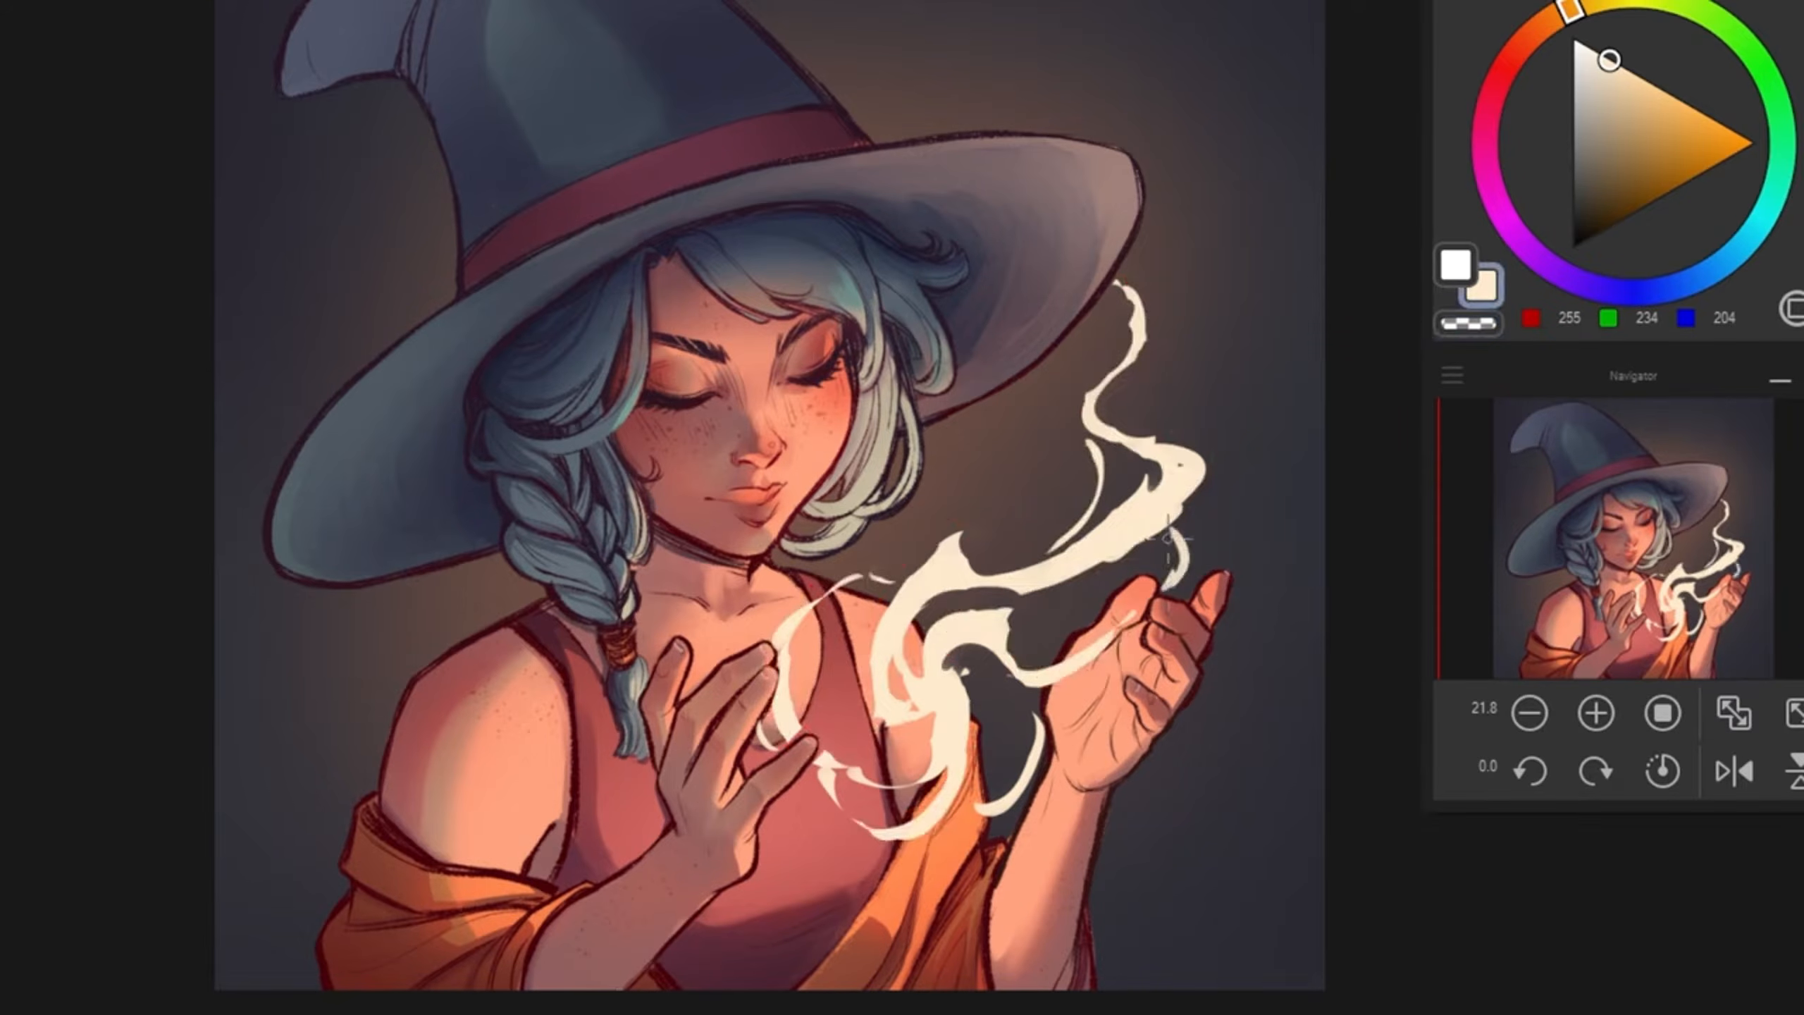
key("c")
key("c")
mouse_move(1098, 645)
left_mouse_down()
mouse_move(1149, 617)
mouse_move(1089, 639)
left_mouse_up()
key("c")
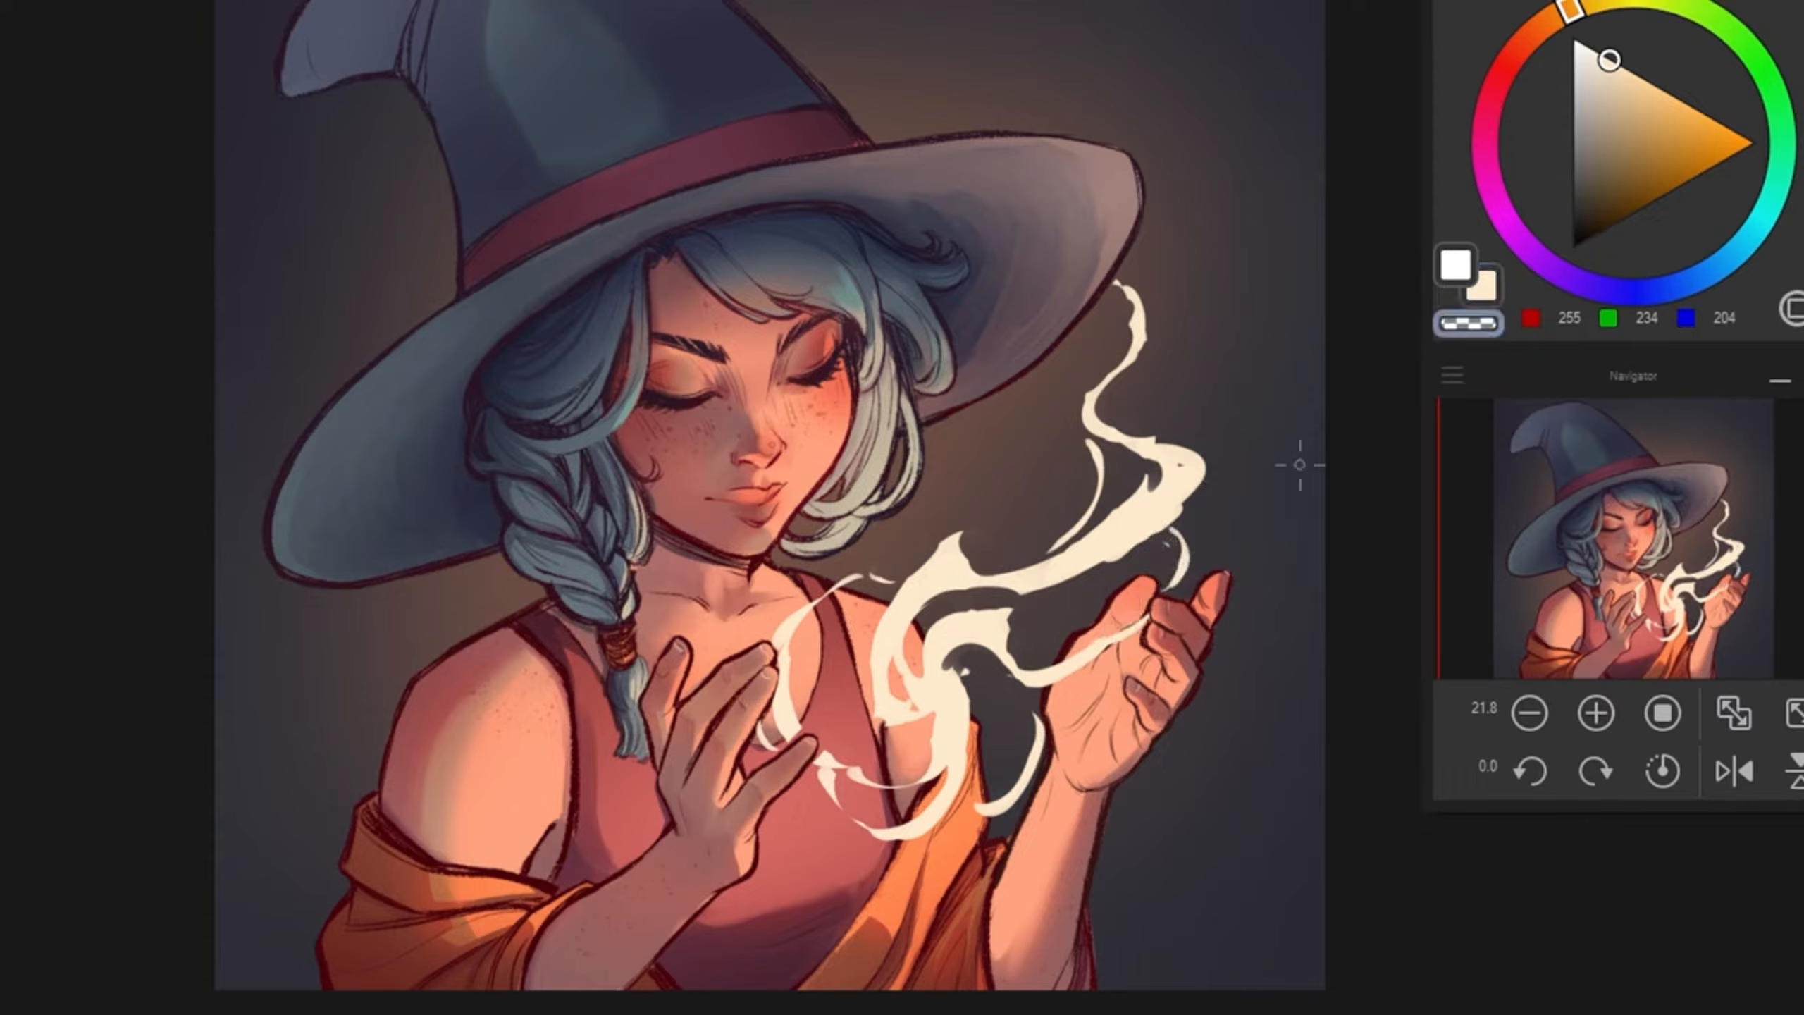
key("c")
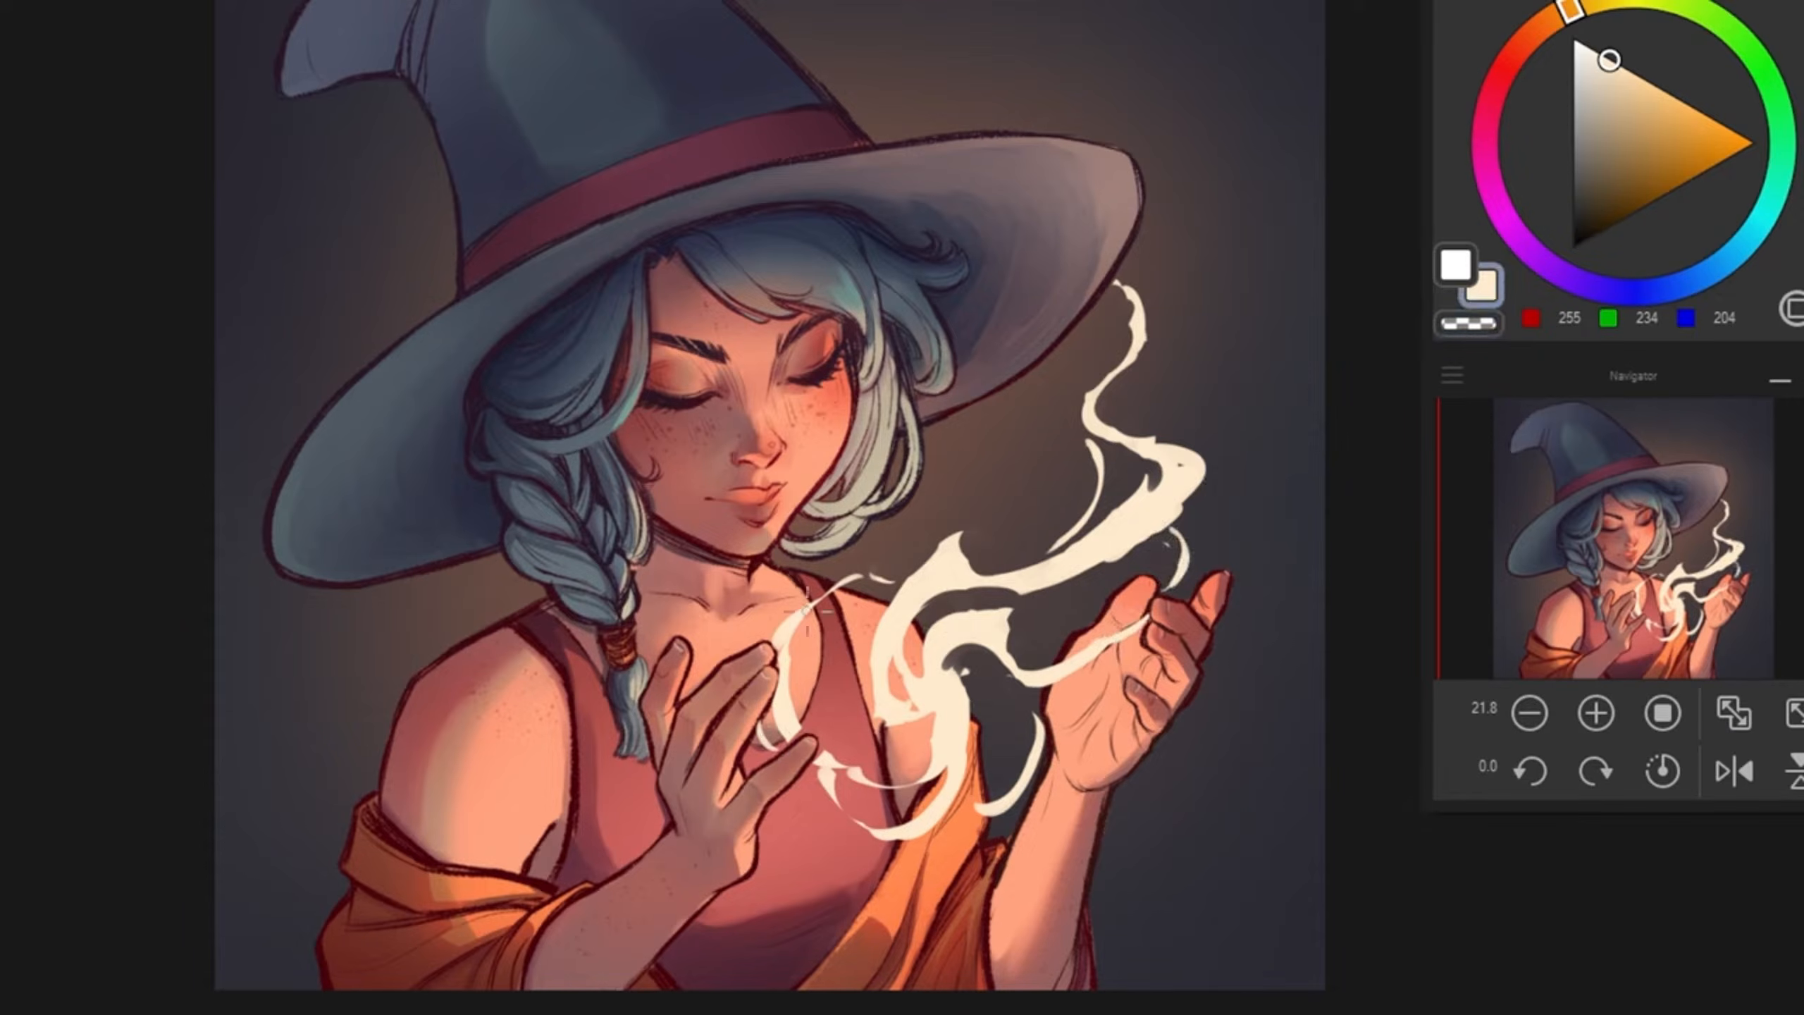
Step: Paint a thin wisp looping around the lower hand's fingers, with small broken flecks at its end
mouse_move(807, 610)
left_mouse_down()
mouse_move(743, 661)
mouse_move(719, 716)
mouse_move(760, 759)
left_mouse_up()
key("c")
key("c")
key("c")
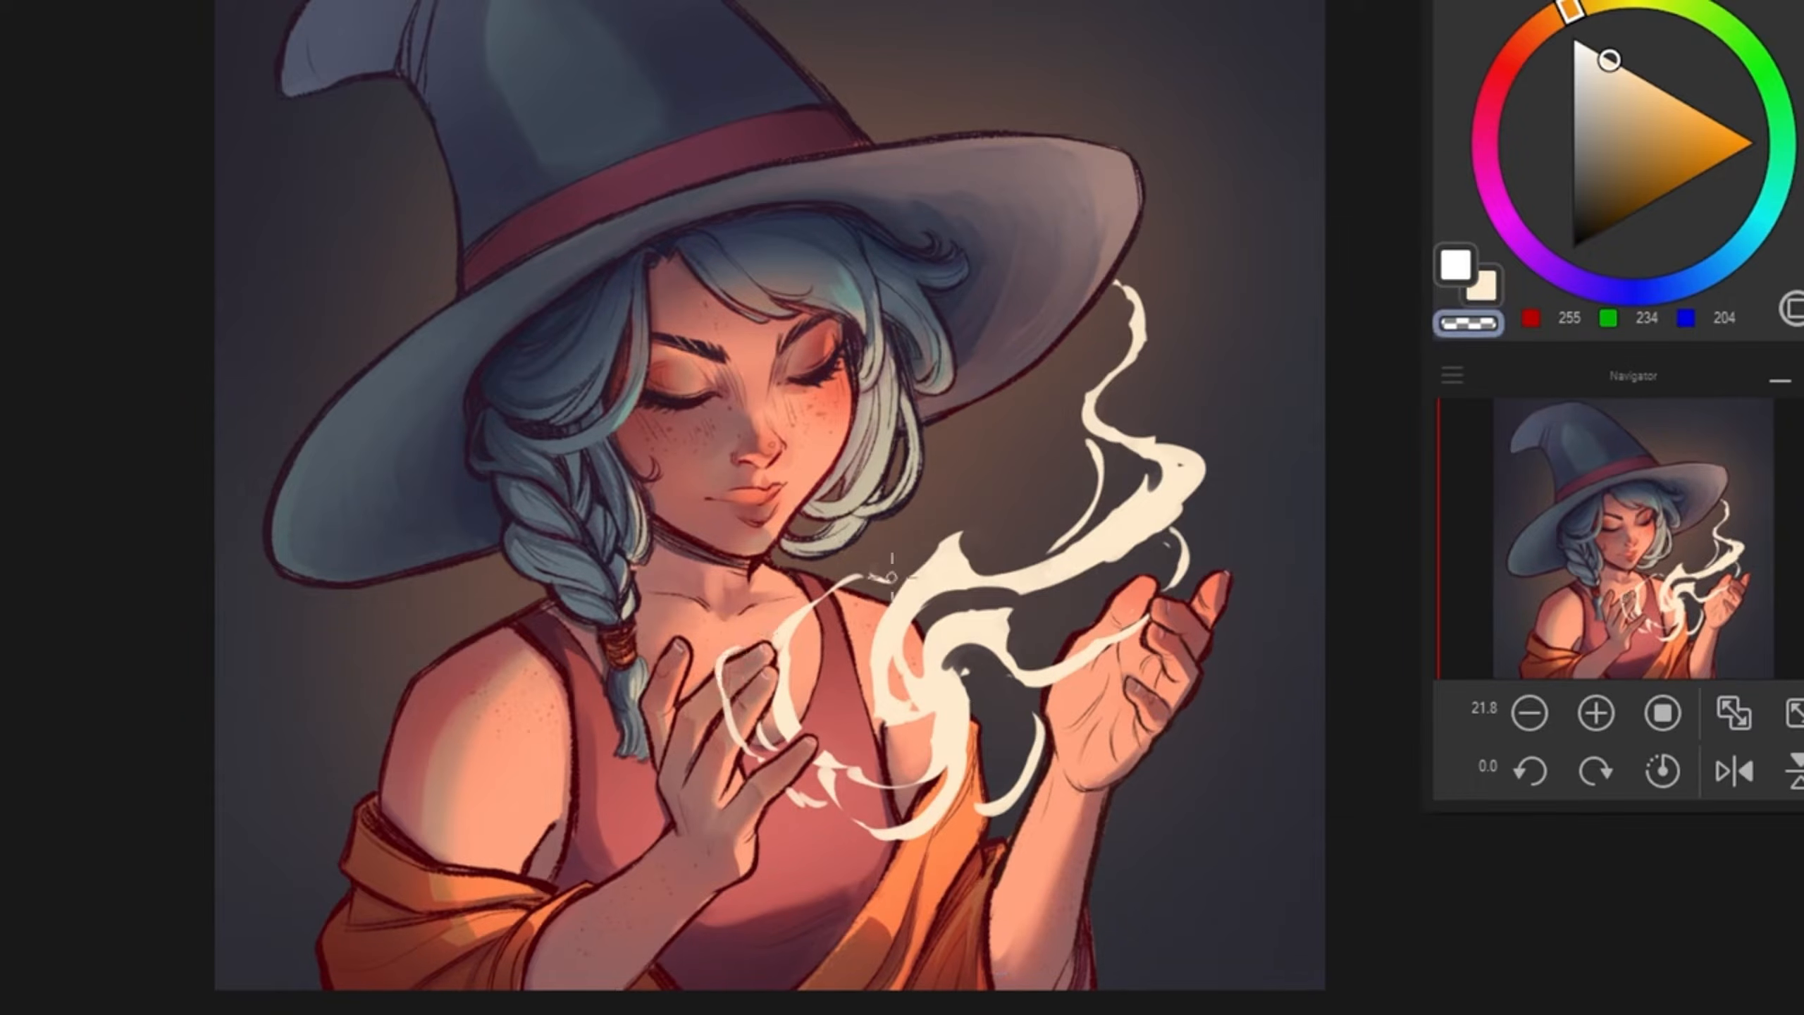
Step: Add tapered strokes on the ball's outer side, linking its upper peak to the wisp near the collarbone
key("c")
mouse_move(889, 608)
left_mouse_down()
mouse_move(875, 698)
mouse_move(844, 666)
mouse_move(857, 624)
mouse_move(855, 720)
mouse_move(872, 732)
mouse_move(930, 553)
left_mouse_up()
key("c")
key("c")
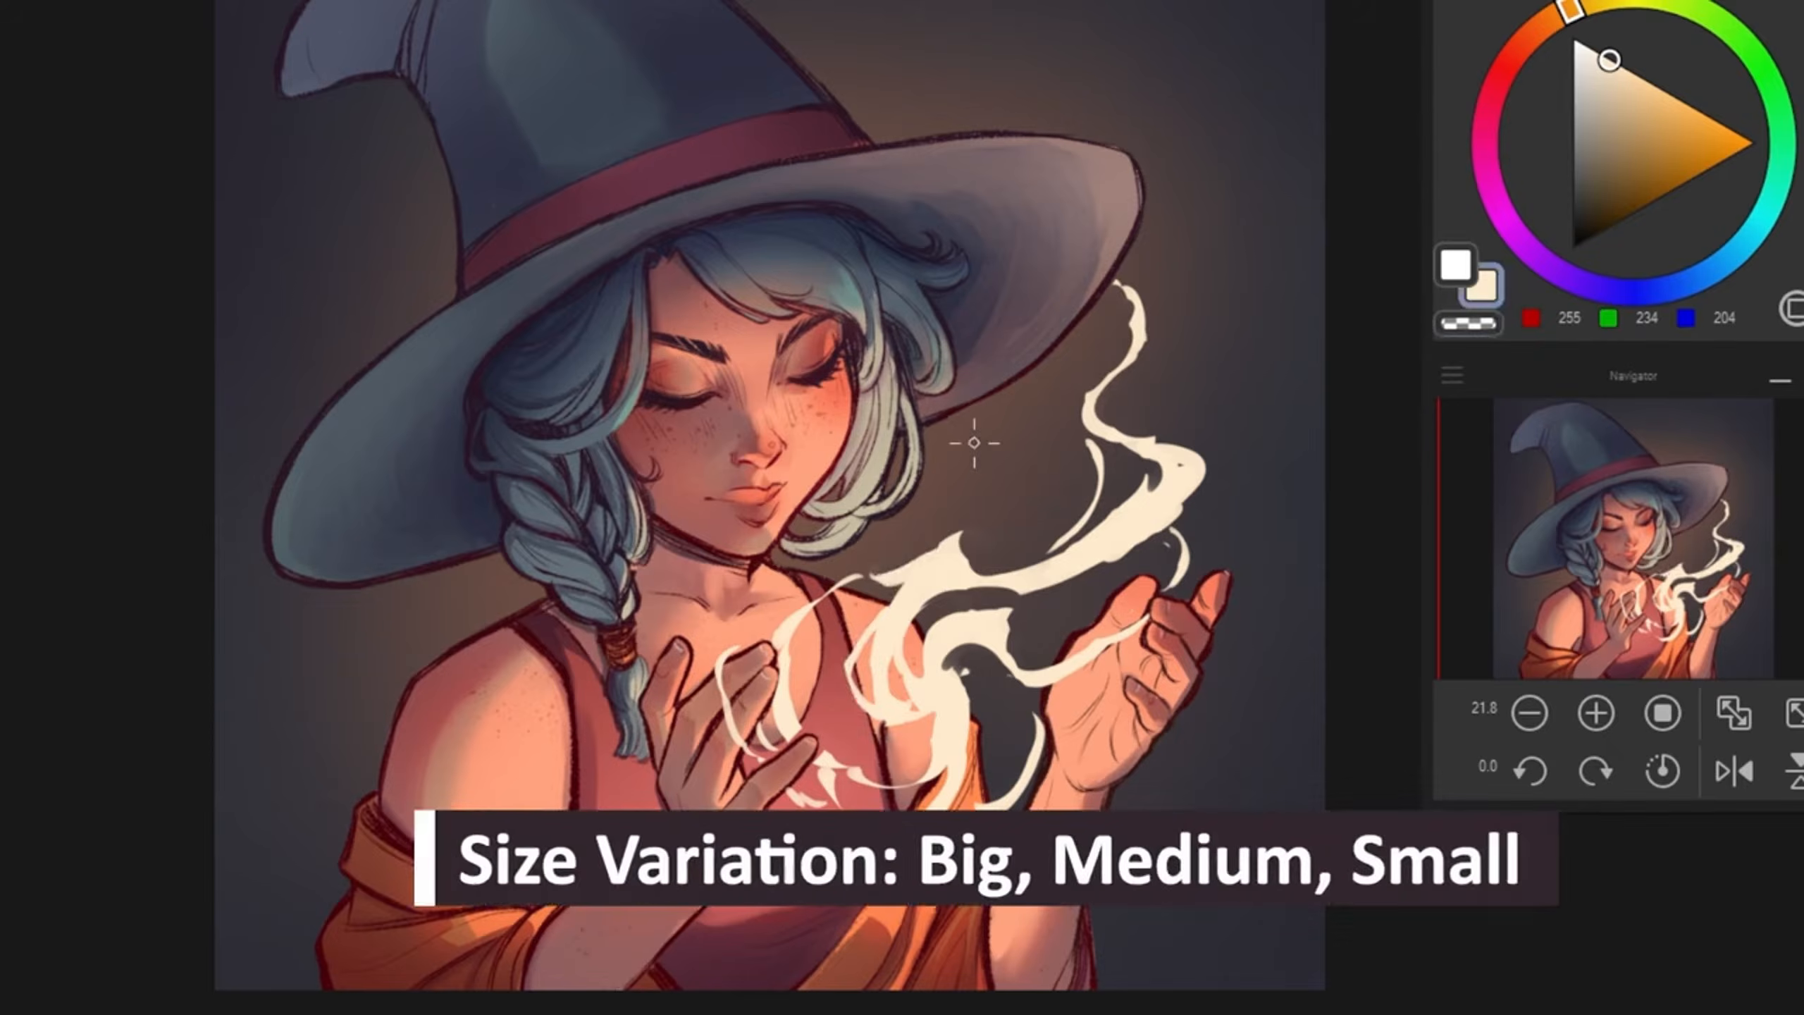
Step: Paint a small detached fleck beneath the hat brim and a floating curl outside the tail, trimming both to tapered shapes
mouse_move(971, 420)
left_mouse_down()
mouse_move(1015, 456)
mouse_move(974, 431)
mouse_move(994, 522)
left_mouse_up()
key("c")
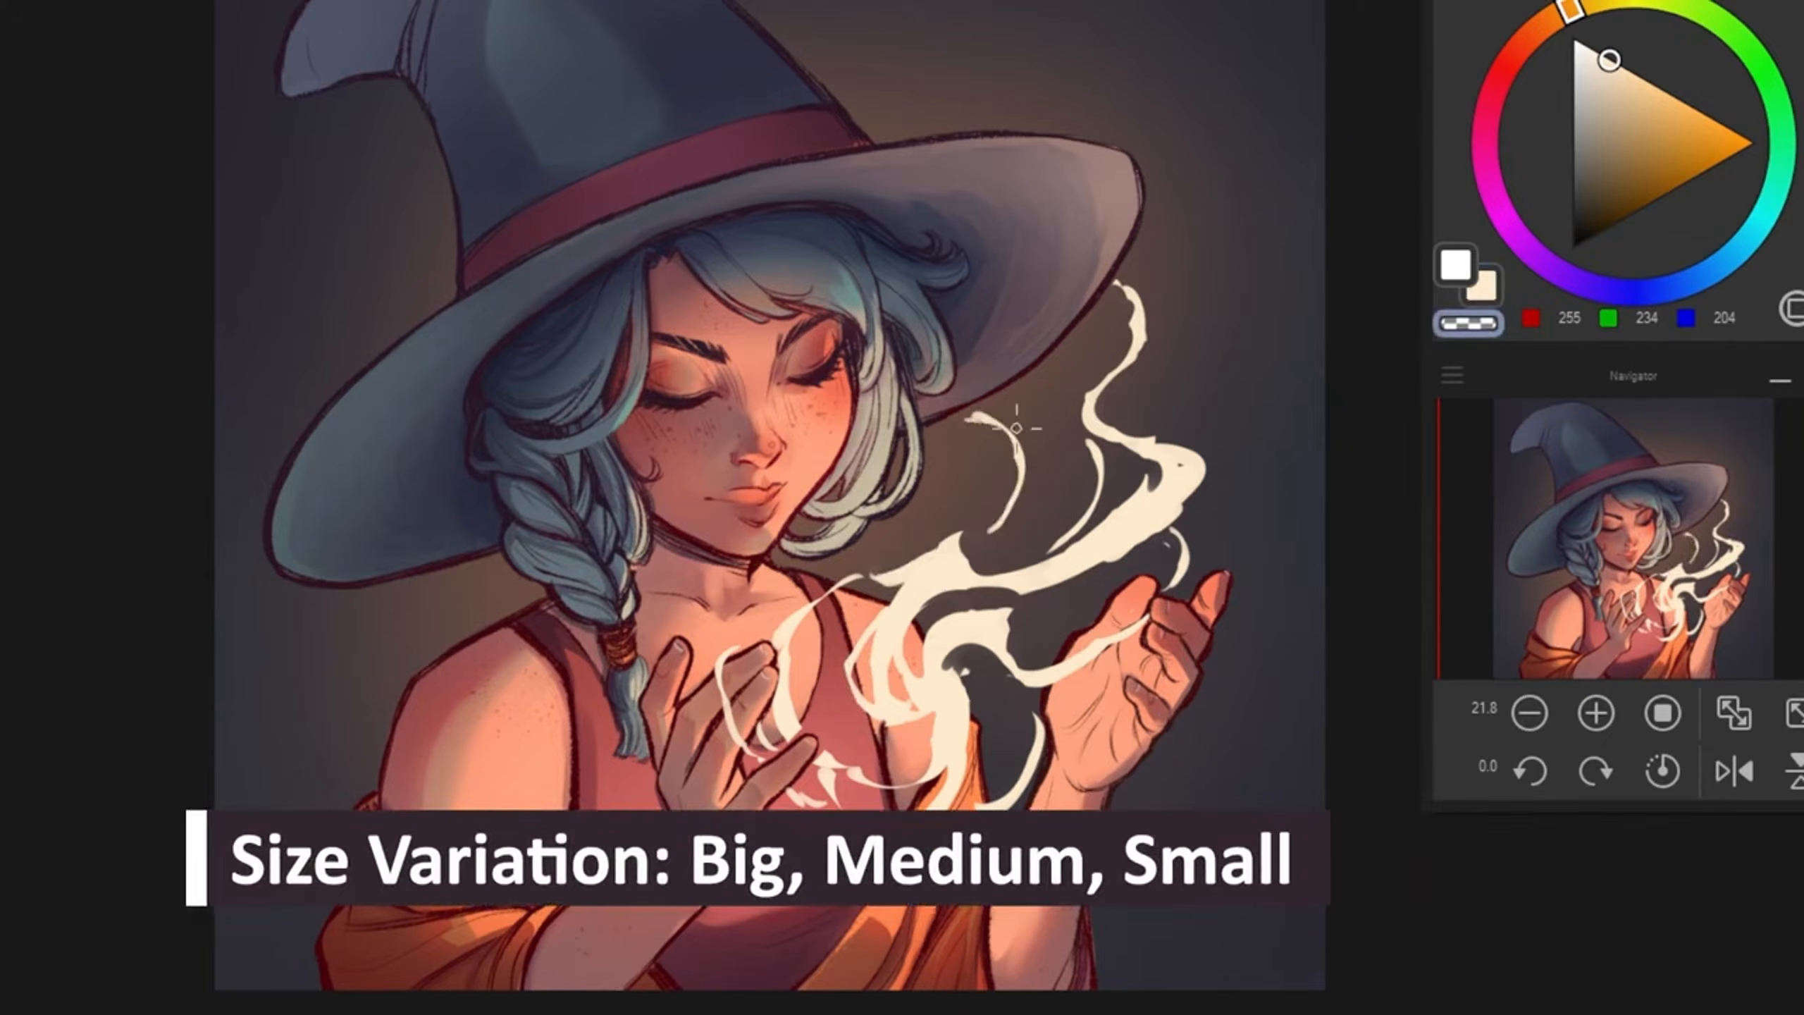
mouse_move(1016, 428)
left_mouse_down()
mouse_move(1037, 462)
mouse_move(953, 416)
mouse_move(1002, 451)
left_mouse_up()
key("c")
key("c")
mouse_move(958, 432)
left_mouse_down()
mouse_move(994, 430)
mouse_move(1010, 446)
mouse_move(933, 436)
mouse_move(1005, 475)
left_mouse_up()
key("c")
key("c")
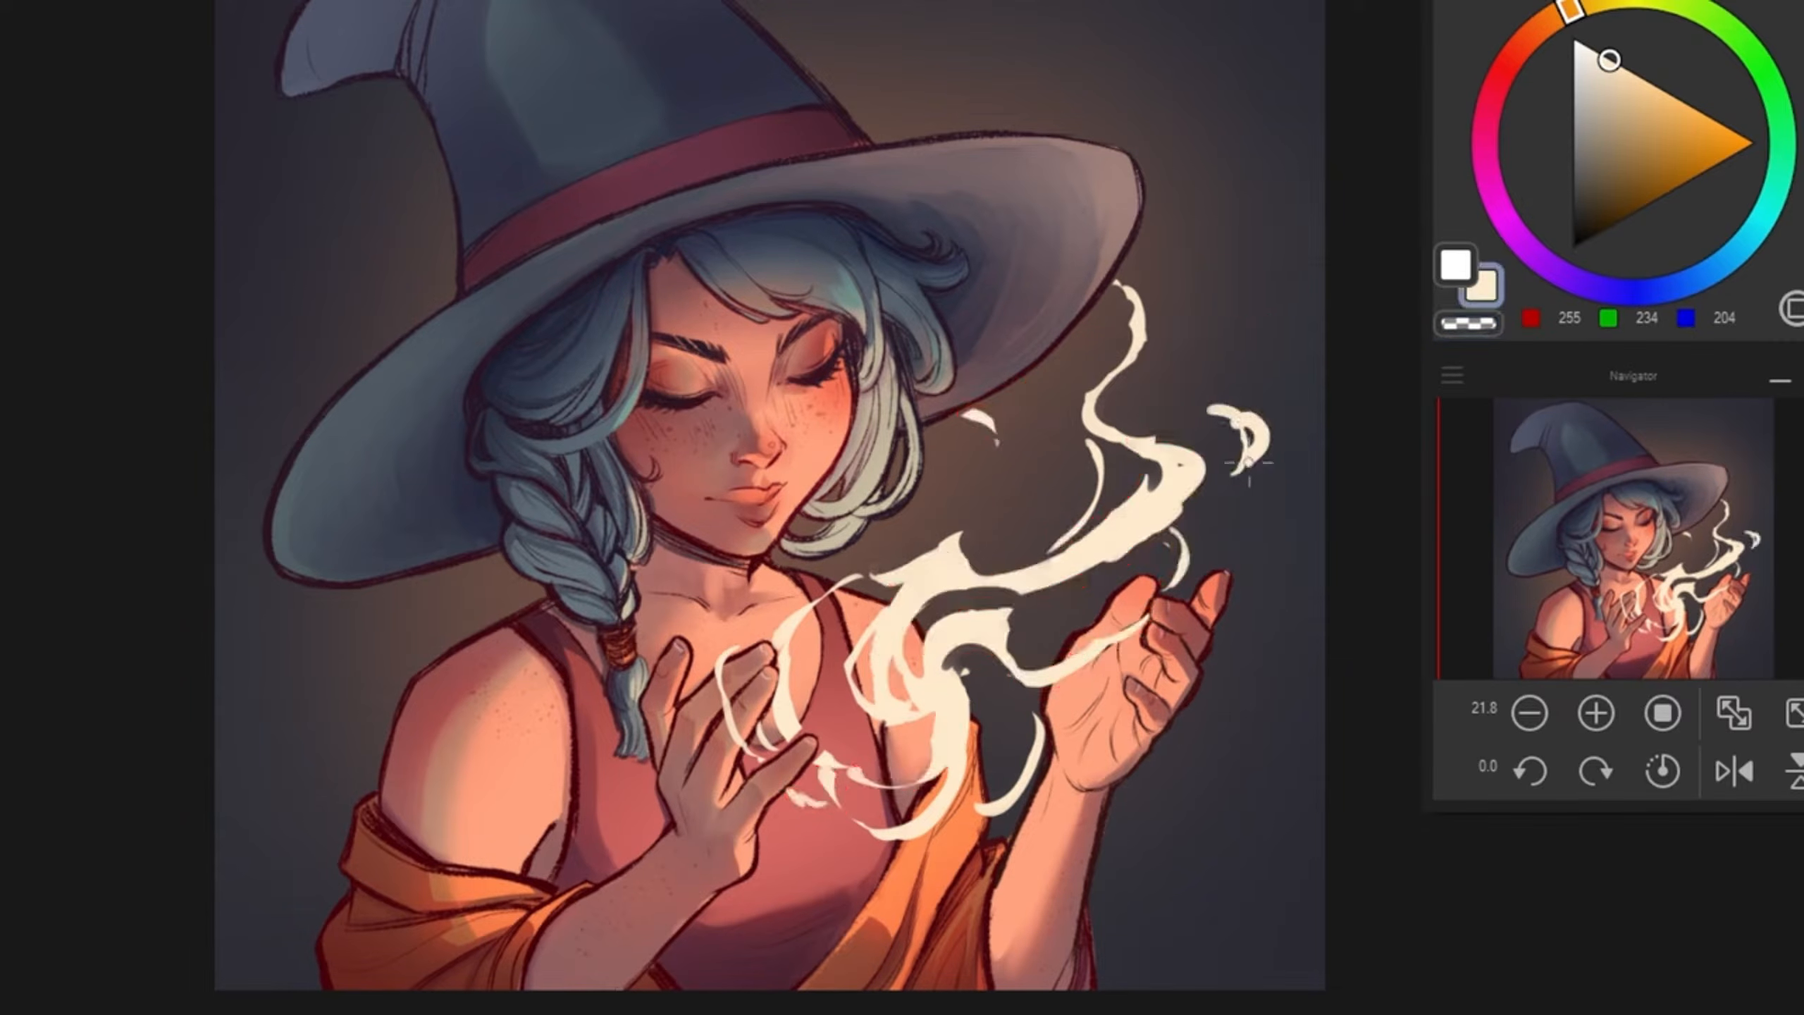
key("c")
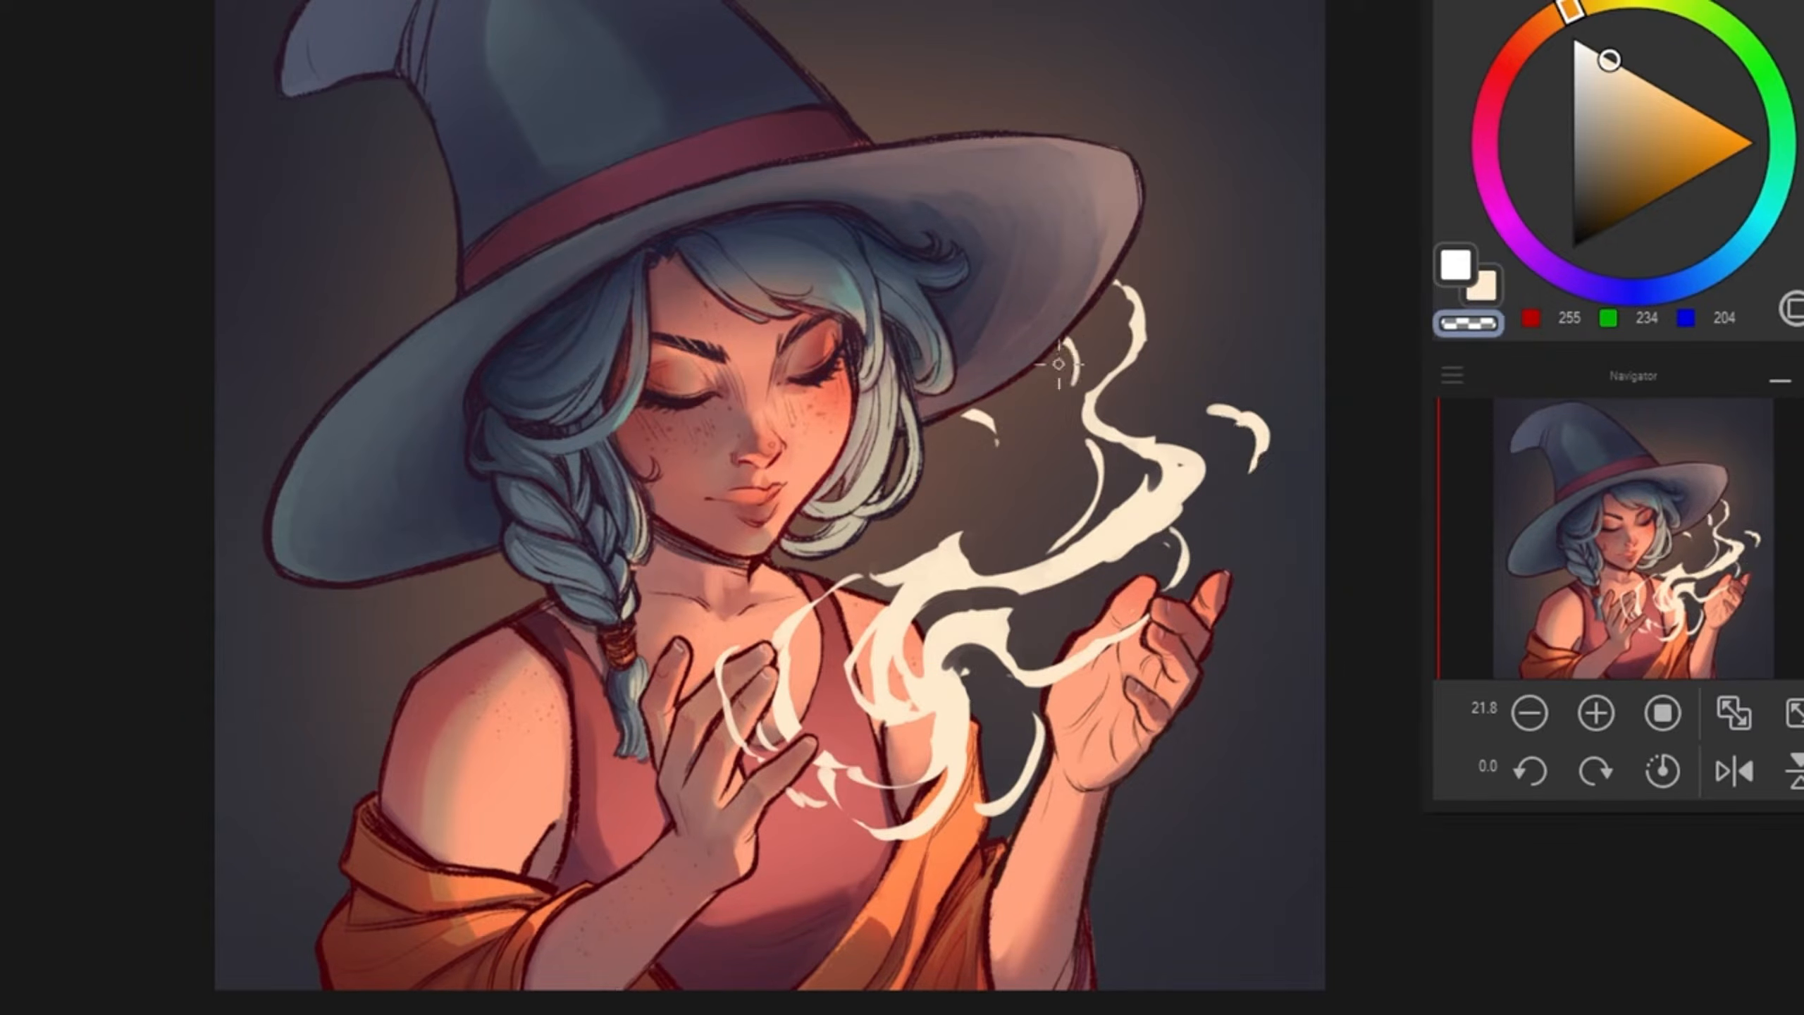
Step: Paint a thin branch from the hat's brim into the upper part of the rising wisp and taper it
left_click_drag(1062, 344, 1076, 383)
key("c")
left_click_drag(1060, 332, 1092, 400)
key("c")
mouse_move(1054, 339)
left_mouse_down()
mouse_move(1055, 396)
mouse_move(1077, 350)
mouse_move(1086, 366)
mouse_move(1056, 341)
mouse_move(1087, 365)
left_mouse_up()
key("c")
key("c")
key("c")
left_click_drag(1139, 360, 1150, 428)
left_click_drag(1165, 330, 1147, 425)
key("c")
left_click_drag(1150, 416, 1173, 323)
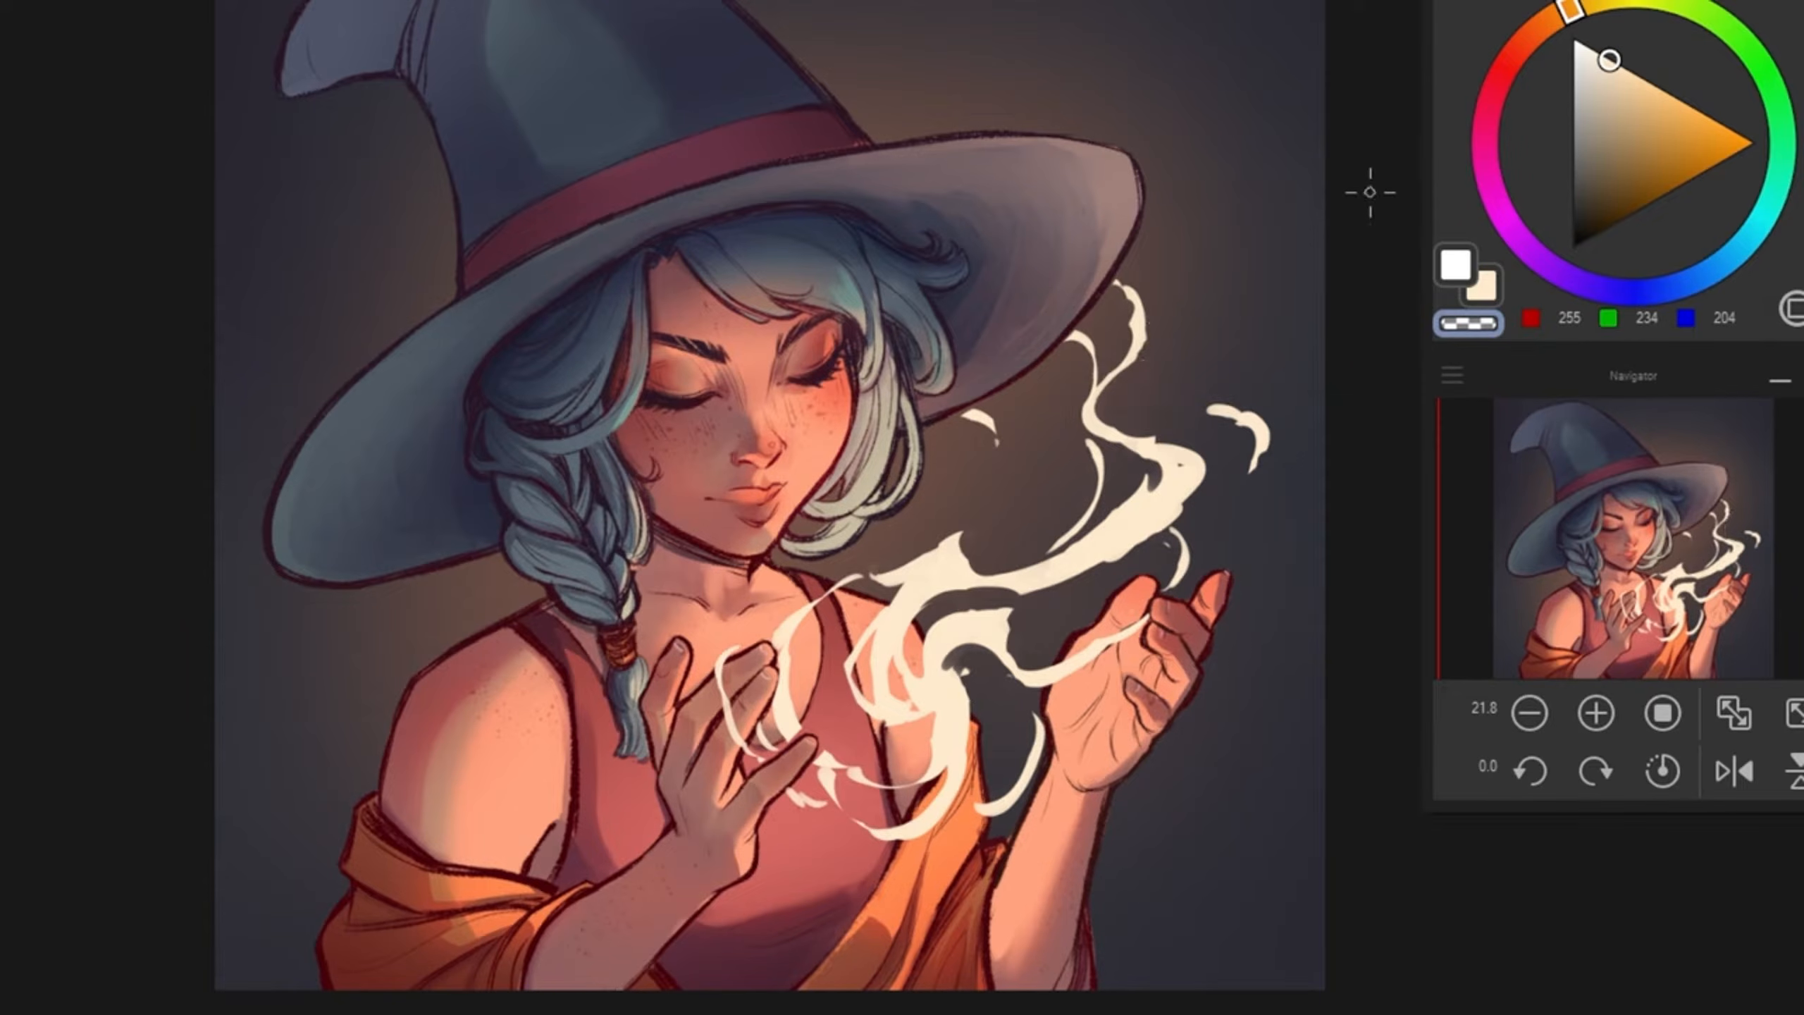
Step: Paint a cream arc rising from behind the hat's brim and curving over to the hat's cone
key("c")
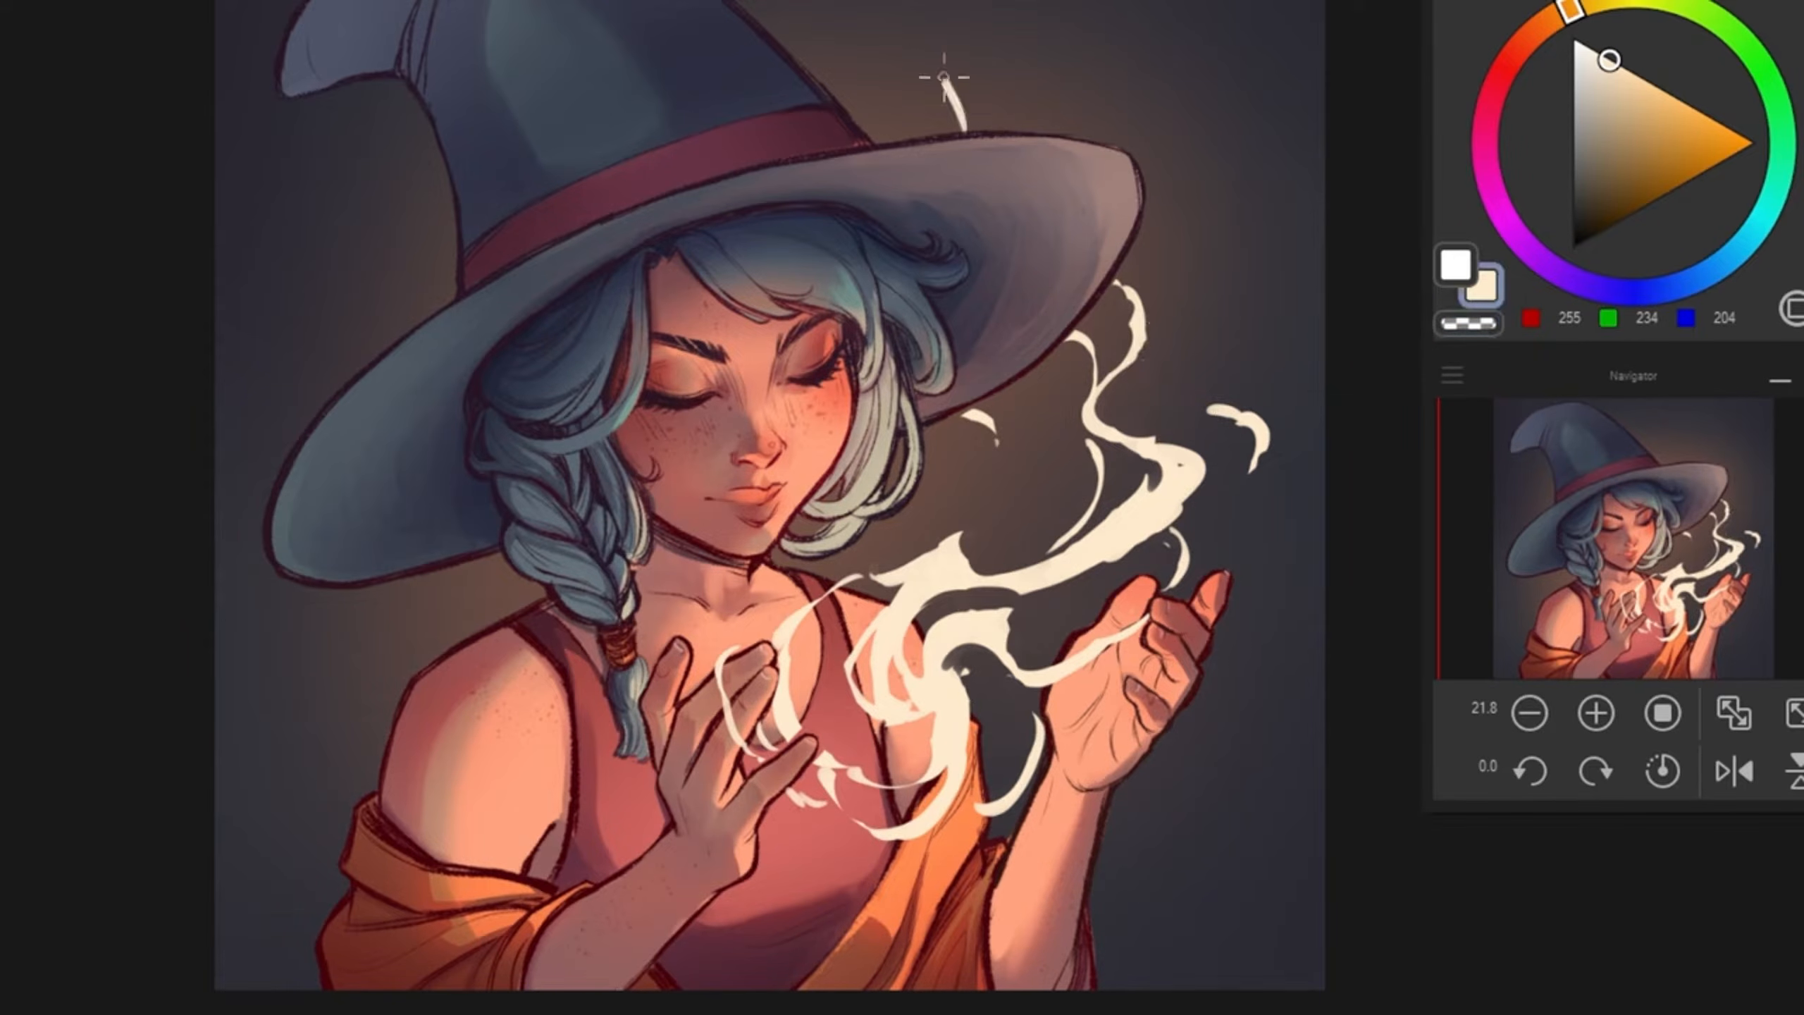
mouse_move(944, 77)
left_mouse_down()
mouse_move(817, 46)
mouse_move(949, 80)
left_mouse_up()
key("c")
mouse_move(945, 91)
left_mouse_down()
mouse_move(900, 105)
mouse_move(1005, 125)
left_mouse_up()
key("c")
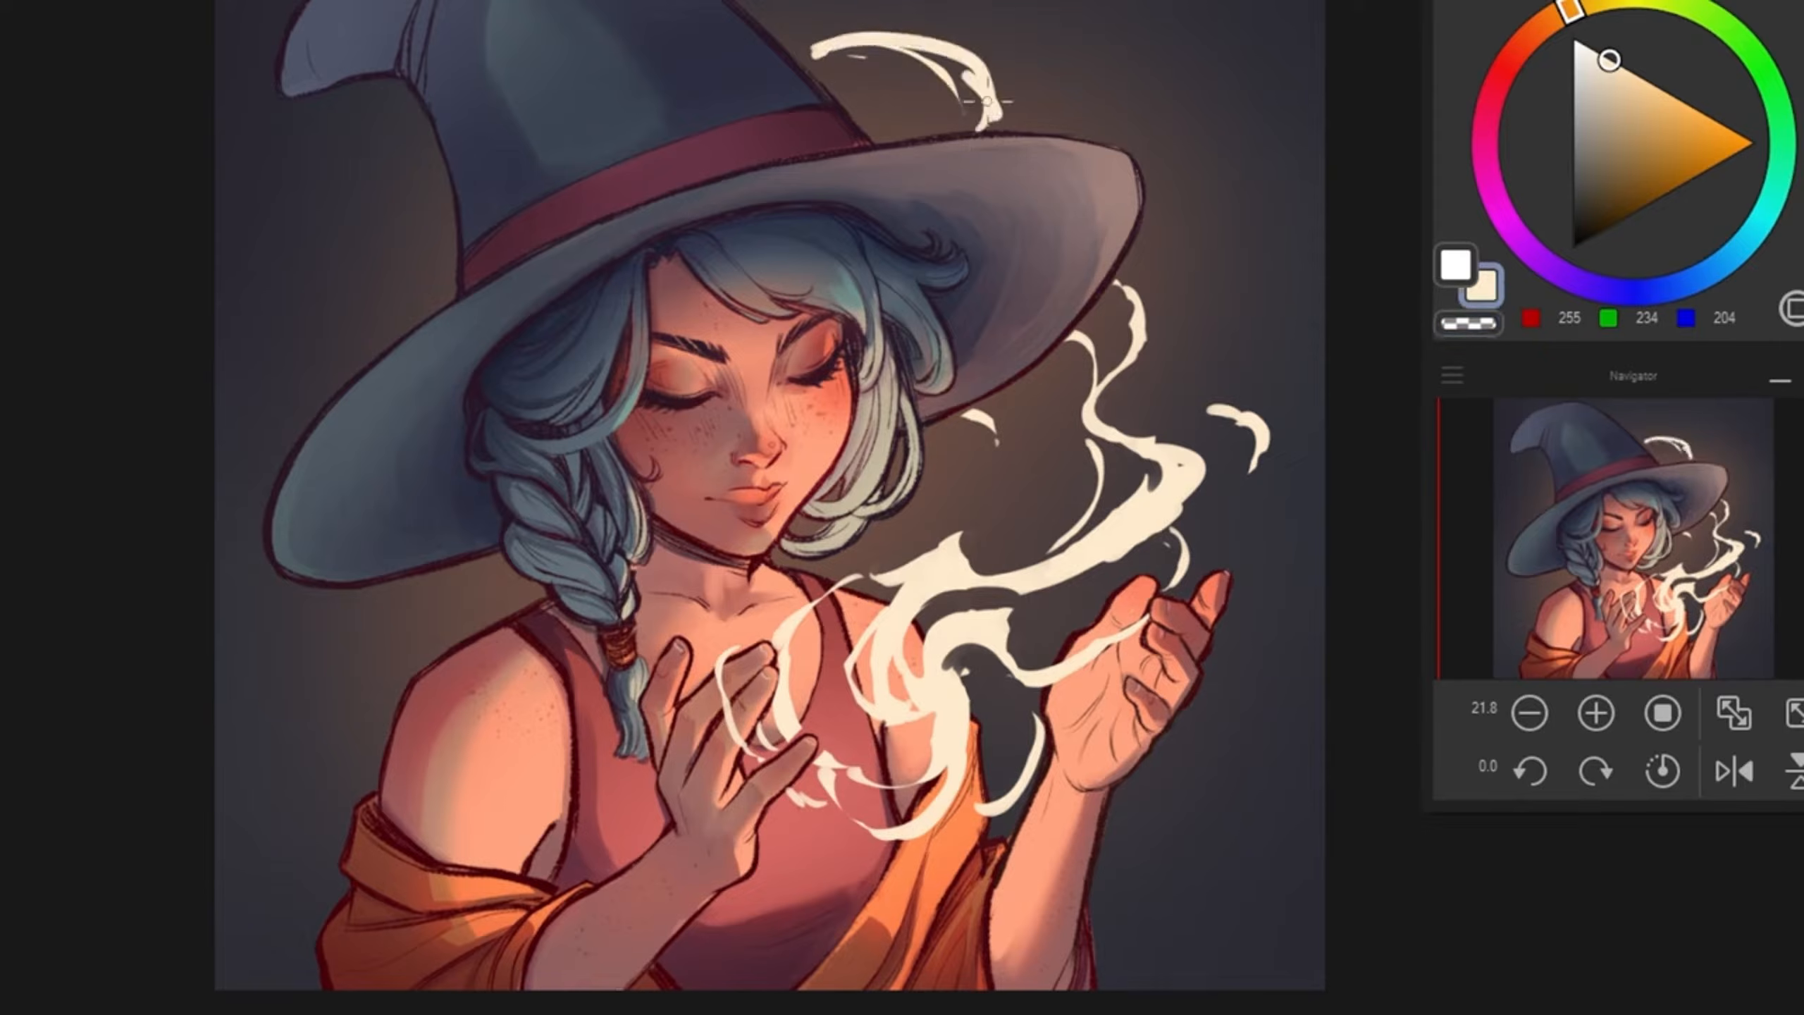
Step: Trim the arc behind the hat into thin, broken, tapered pieces with a gap near the brim
key("c")
mouse_move(932, 54)
left_mouse_down()
mouse_move(1027, 147)
mouse_move(977, 119)
mouse_move(989, 135)
left_mouse_up()
key("c")
key("c")
key("c")
left_click_drag(985, 101, 996, 137)
key("c")
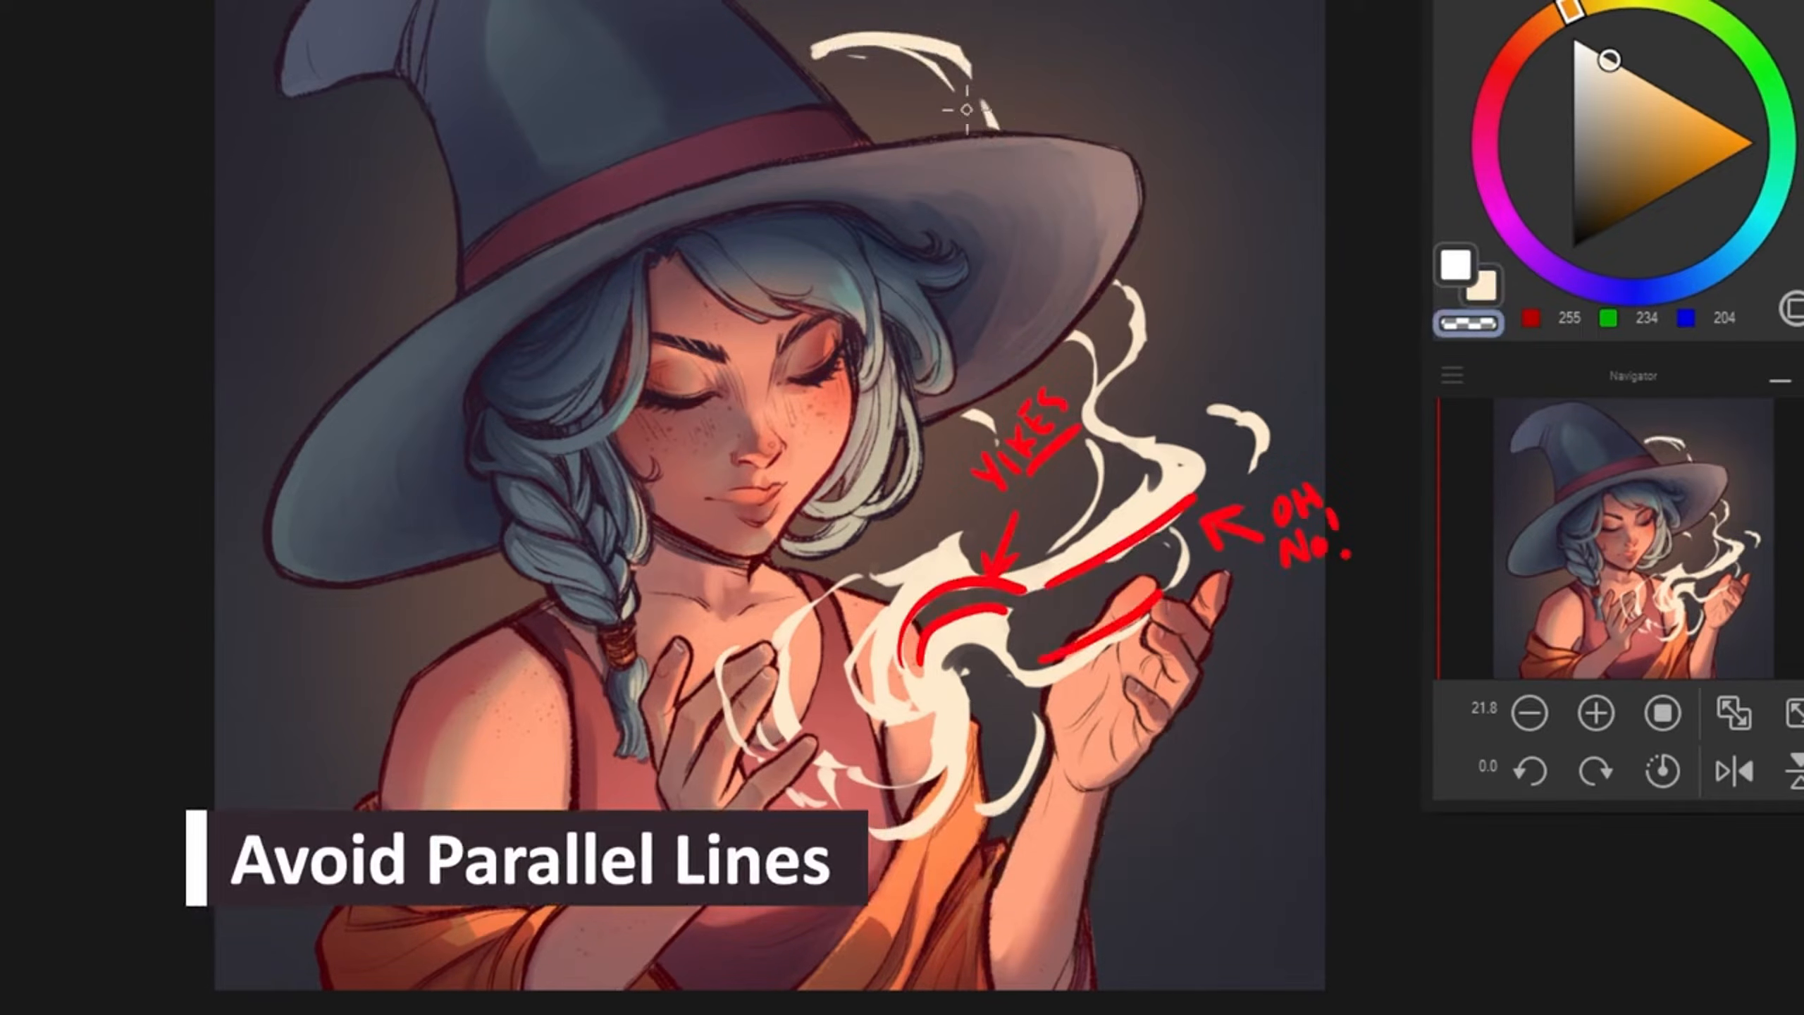
left_click_drag(896, 60, 817, 58)
key("c")
left_click_drag(807, 48, 863, 33)
key("c")
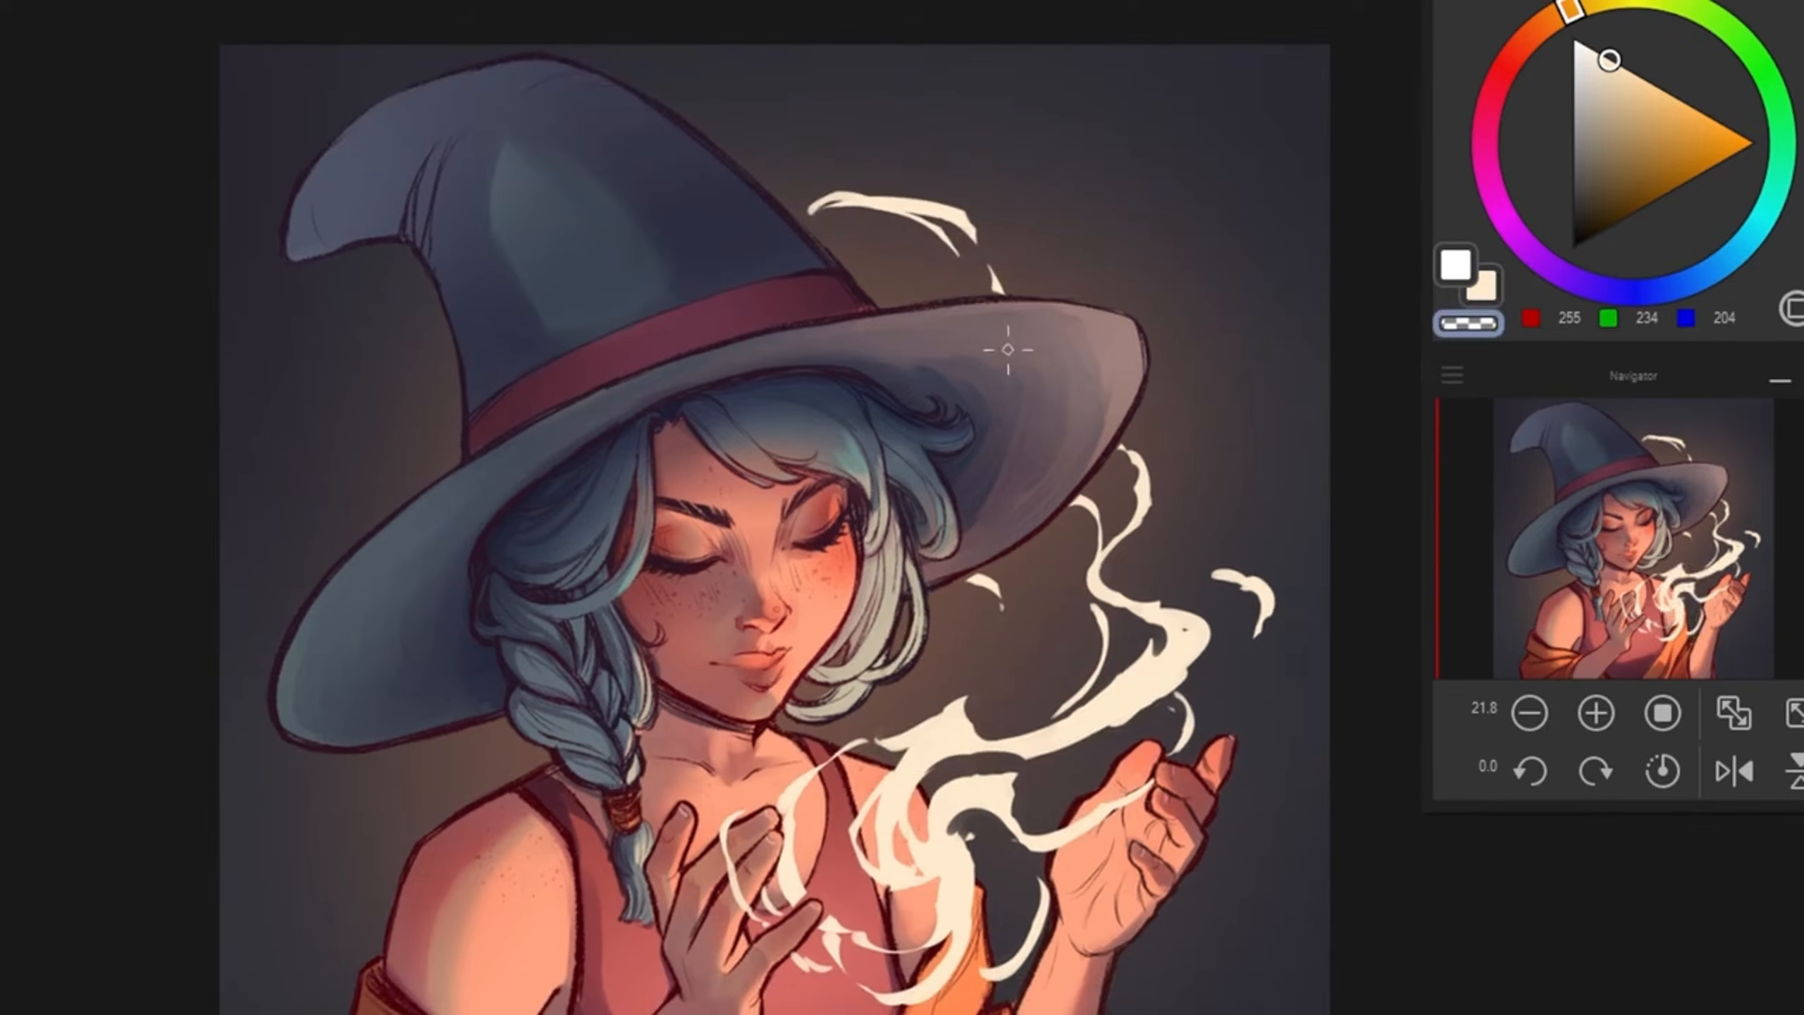
key("c")
left_click_drag(443, 340, 337, 467)
mouse_move(449, 344)
left_mouse_down()
mouse_move(364, 461)
mouse_move(263, 497)
left_mouse_up()
left_click_drag(320, 425, 231, 430)
key("ctrl+z")
key("ctrl+z")
key("ctrl+z")
key("ctrl+z")
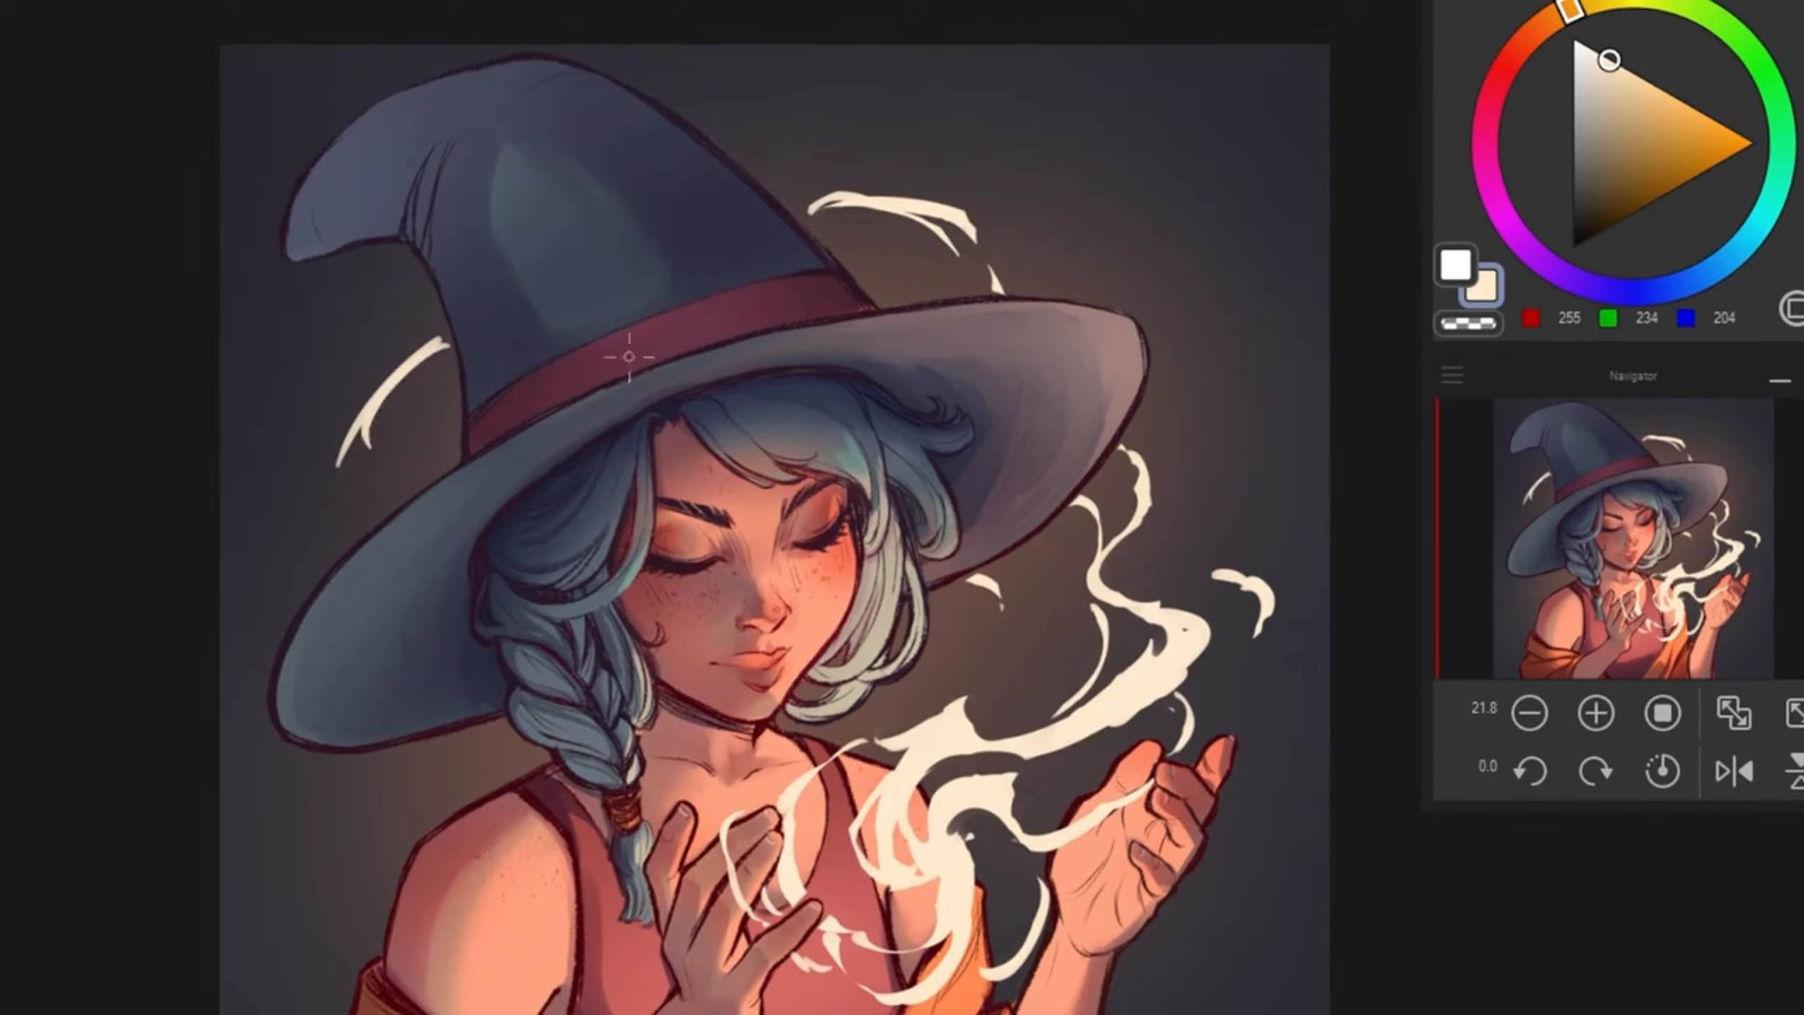
Step: Paint a thin cream loop from the side of the hat's cone around to beneath its folded tip
mouse_move(439, 324)
left_mouse_down()
mouse_move(340, 371)
mouse_move(242, 352)
mouse_move(209, 282)
mouse_move(251, 265)
left_mouse_up()
key("c")
key("c")
left_click_drag(367, 276, 261, 348)
key("c")
mouse_move(271, 369)
left_mouse_down()
mouse_move(363, 299)
mouse_move(280, 344)
mouse_move(427, 317)
mouse_move(452, 350)
left_mouse_up()
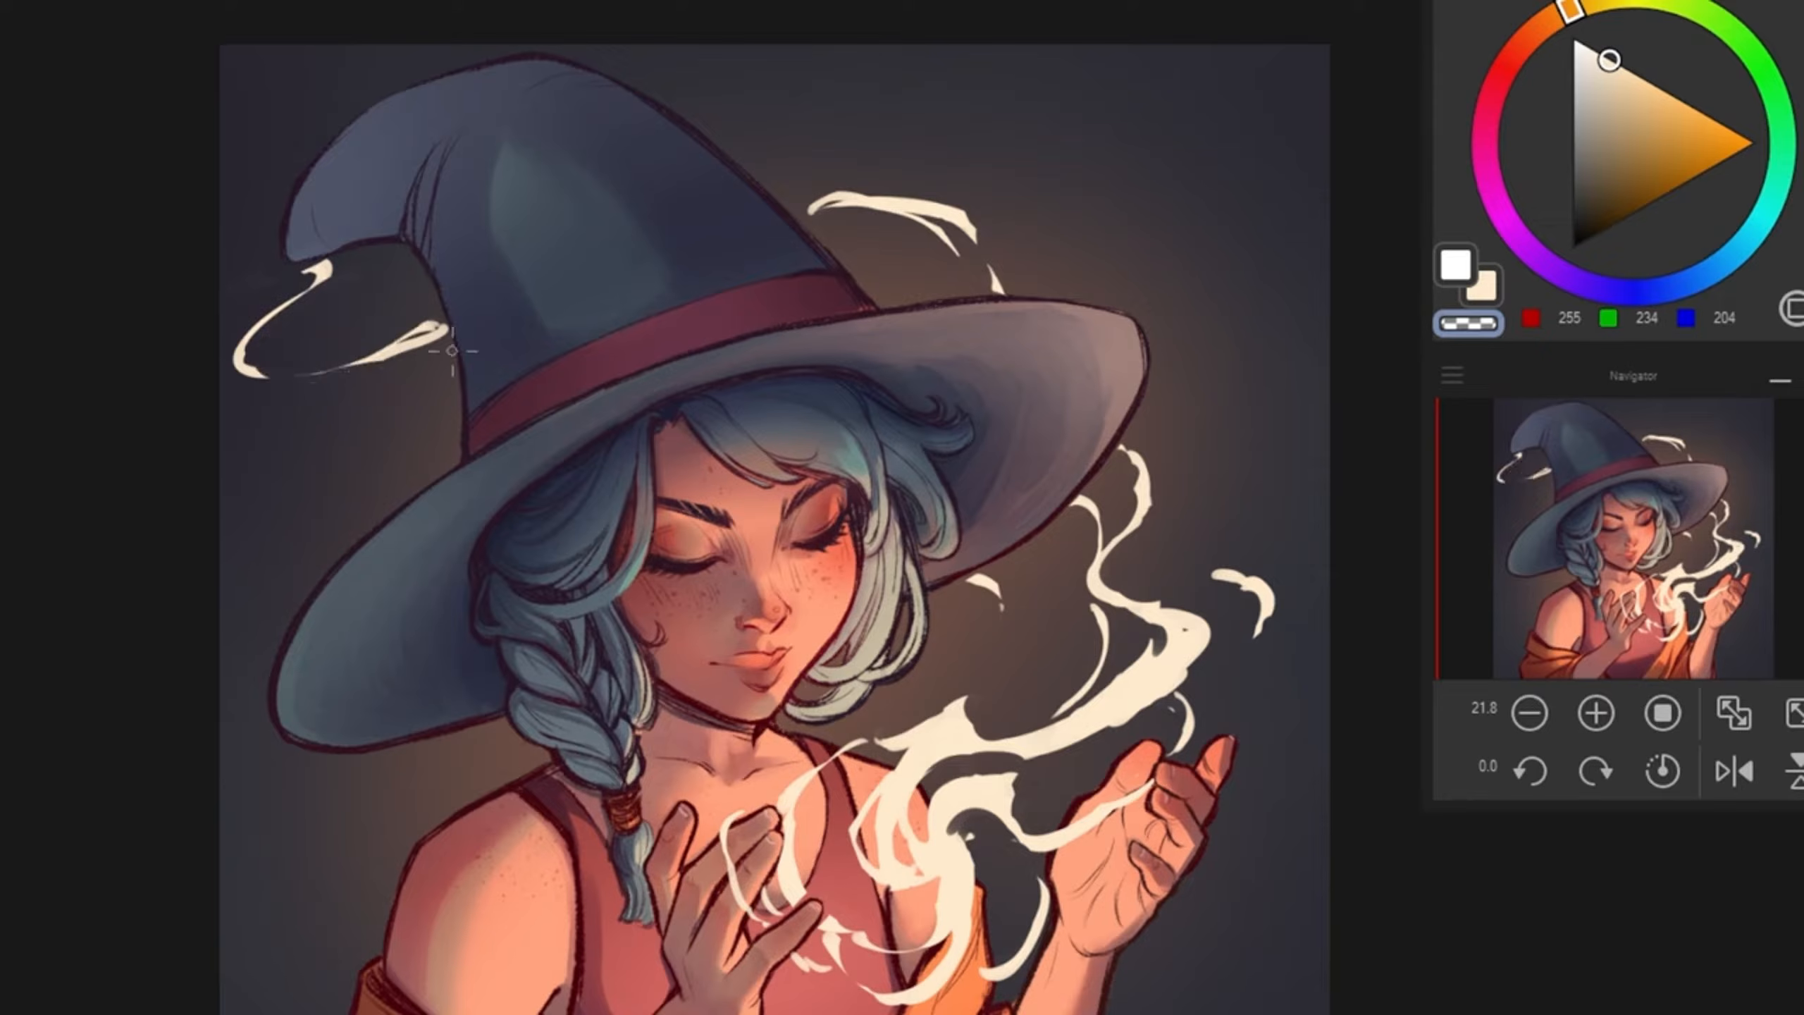
Step: Taper the loop's end under the hat's folded tip and refine its outer bend
key("c")
mouse_move(358, 249)
left_mouse_down()
mouse_move(302, 293)
mouse_move(346, 242)
left_mouse_up()
key("c")
key("c")
mouse_move(281, 317)
left_mouse_down()
mouse_move(232, 363)
mouse_move(317, 301)
mouse_move(250, 366)
left_mouse_up()
key("c")
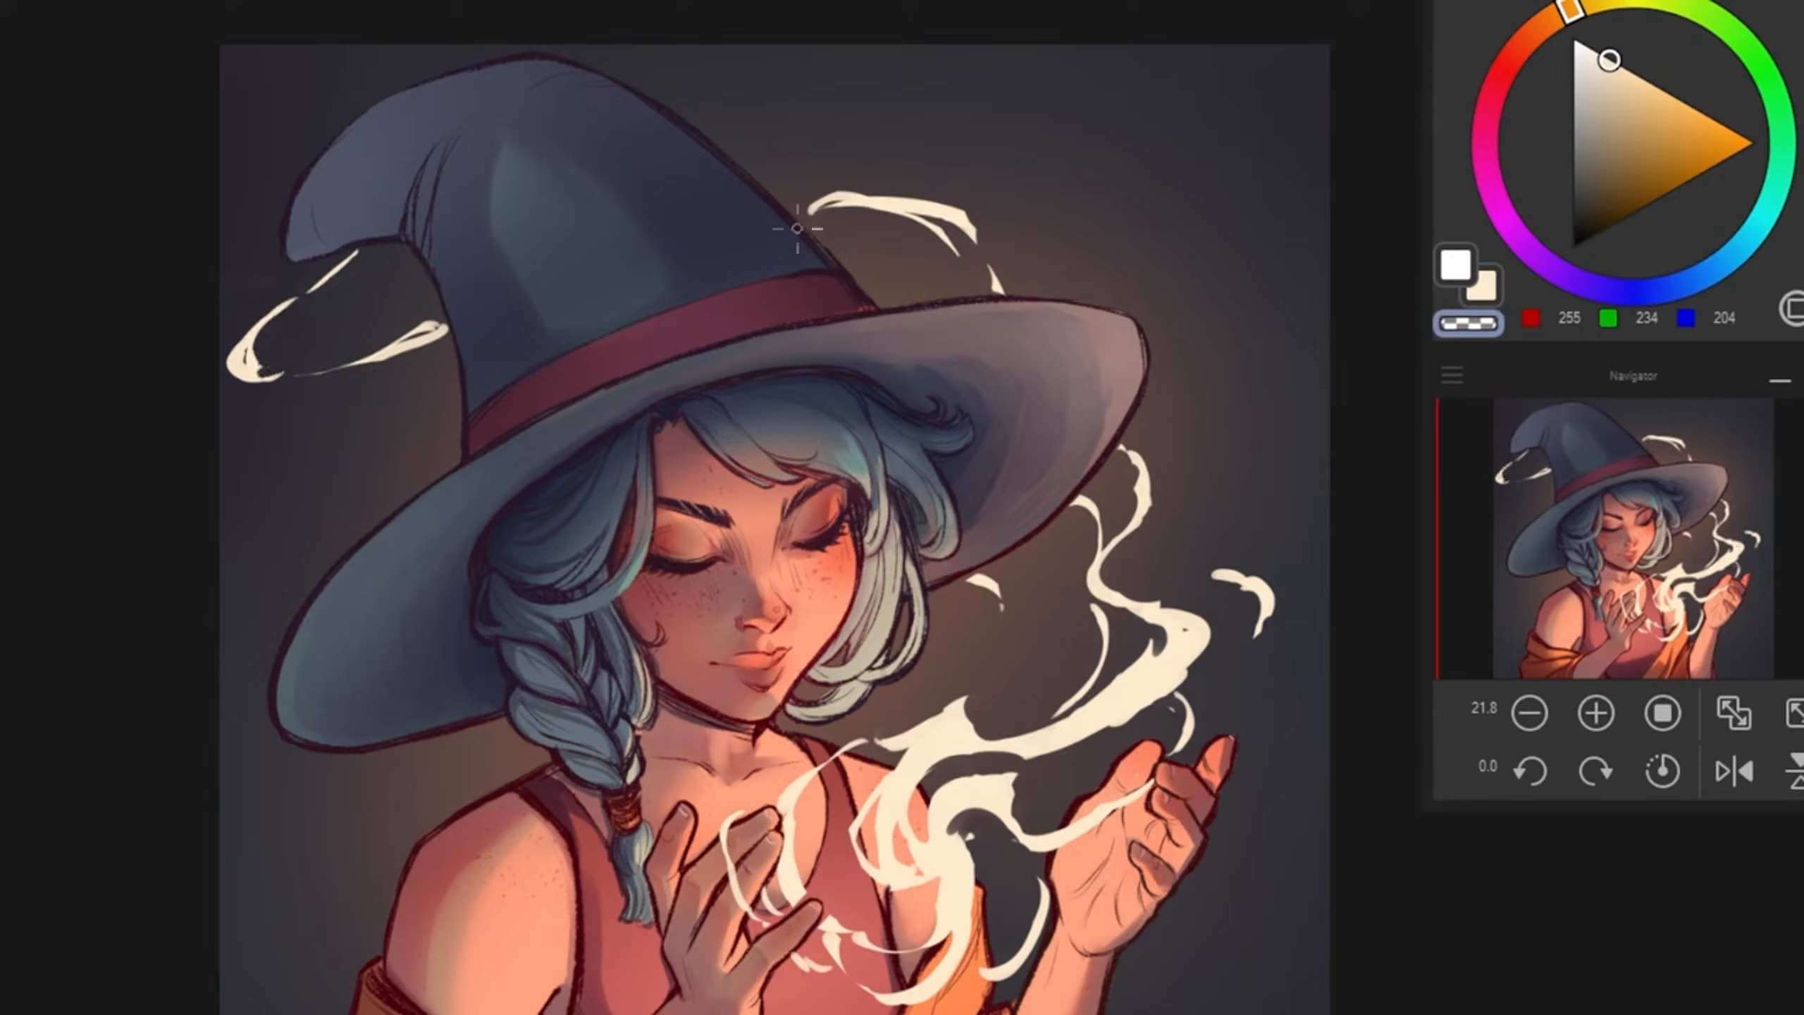
Step: Add small cream flecks above the hat at the canvas's upper edge and trim them
key("c")
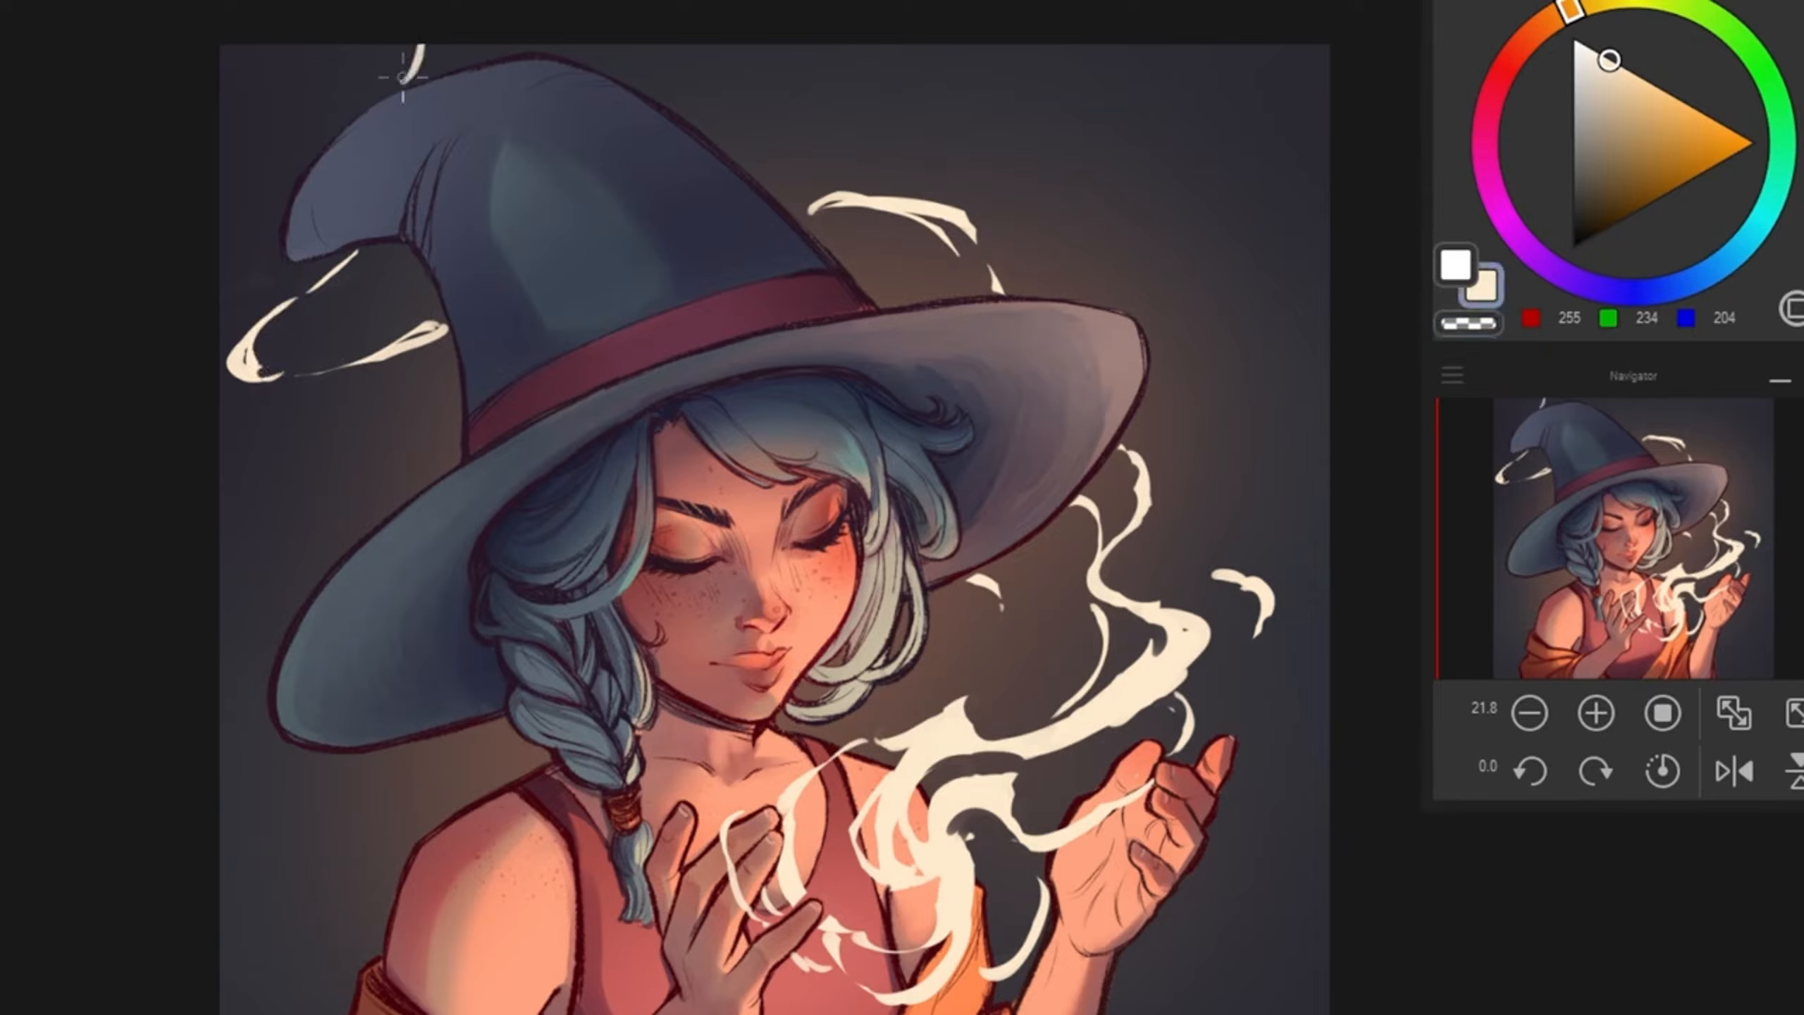
key("c")
key("c")
key("c")
Step: Paint a broken cream ribbon around the outside of the hat's folded tip, running off the canvas edge, and thin it
key("c")
mouse_move(268, 112)
left_mouse_down()
mouse_move(359, 46)
mouse_move(302, 57)
mouse_move(222, 249)
left_mouse_up()
key("c")
key("c")
key("c")
key("c")
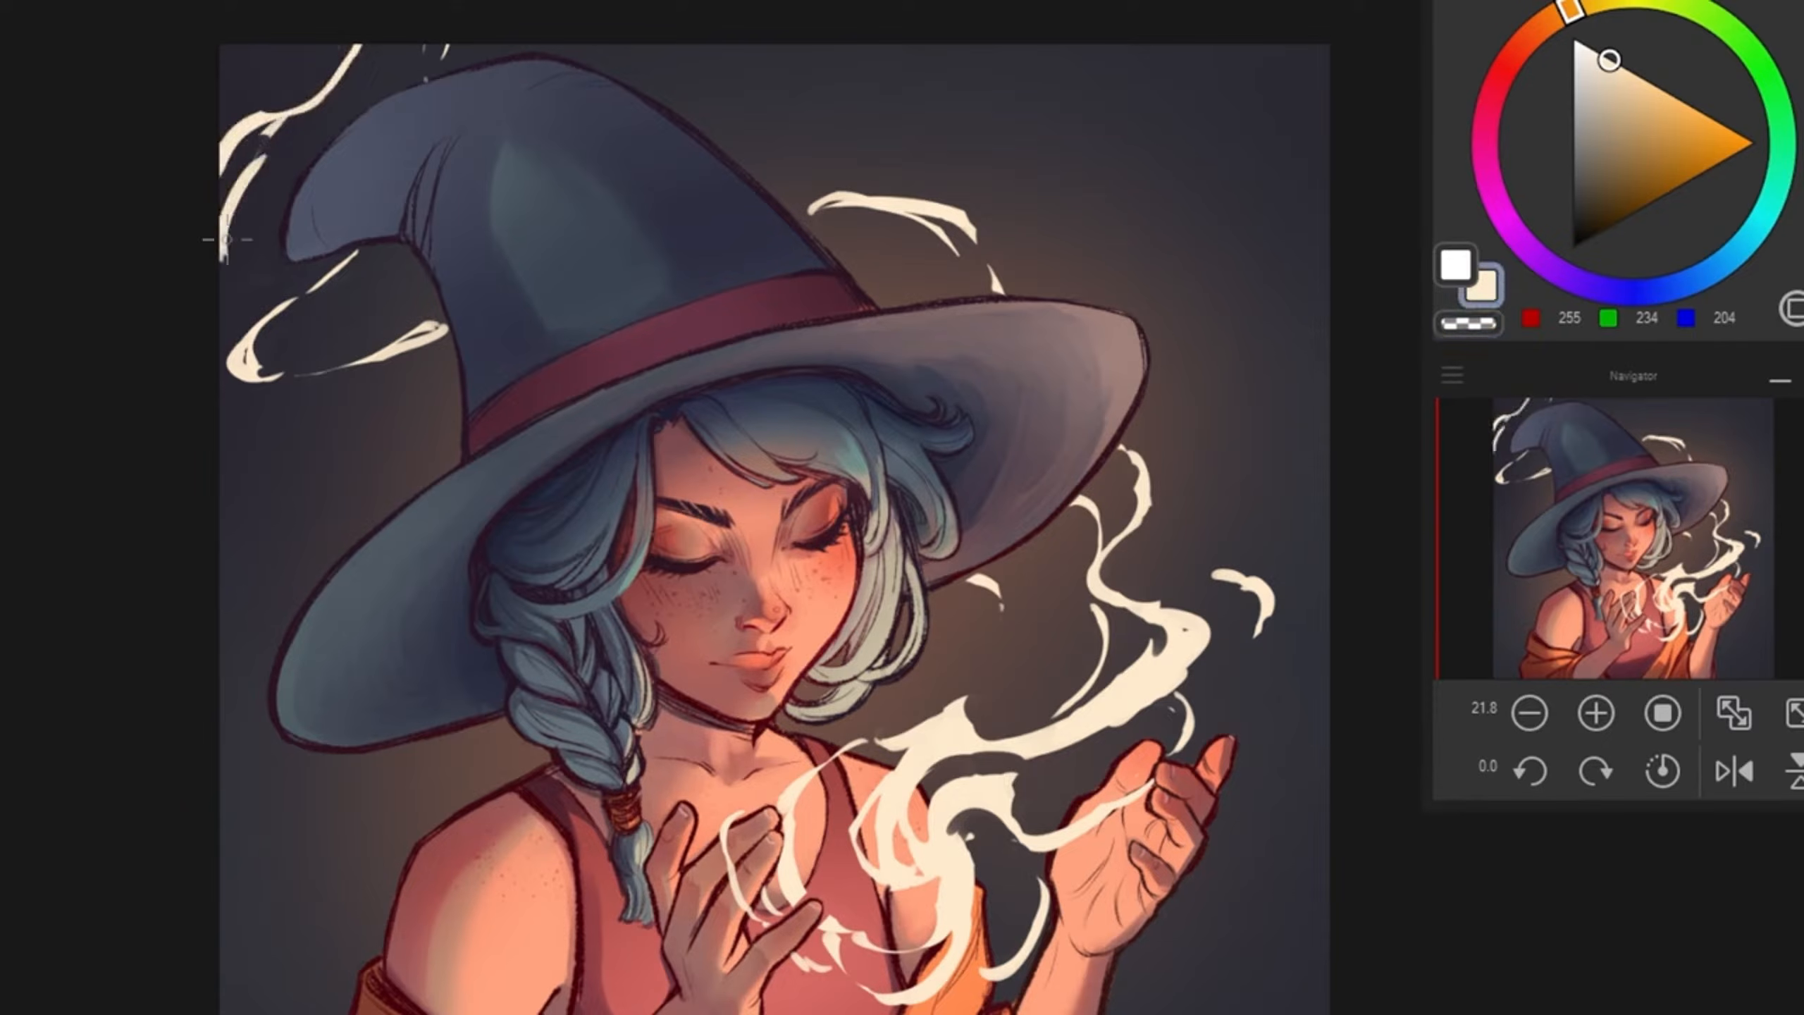
key("c")
mouse_move(264, 151)
left_mouse_down()
mouse_move(224, 206)
mouse_move(229, 245)
left_mouse_up()
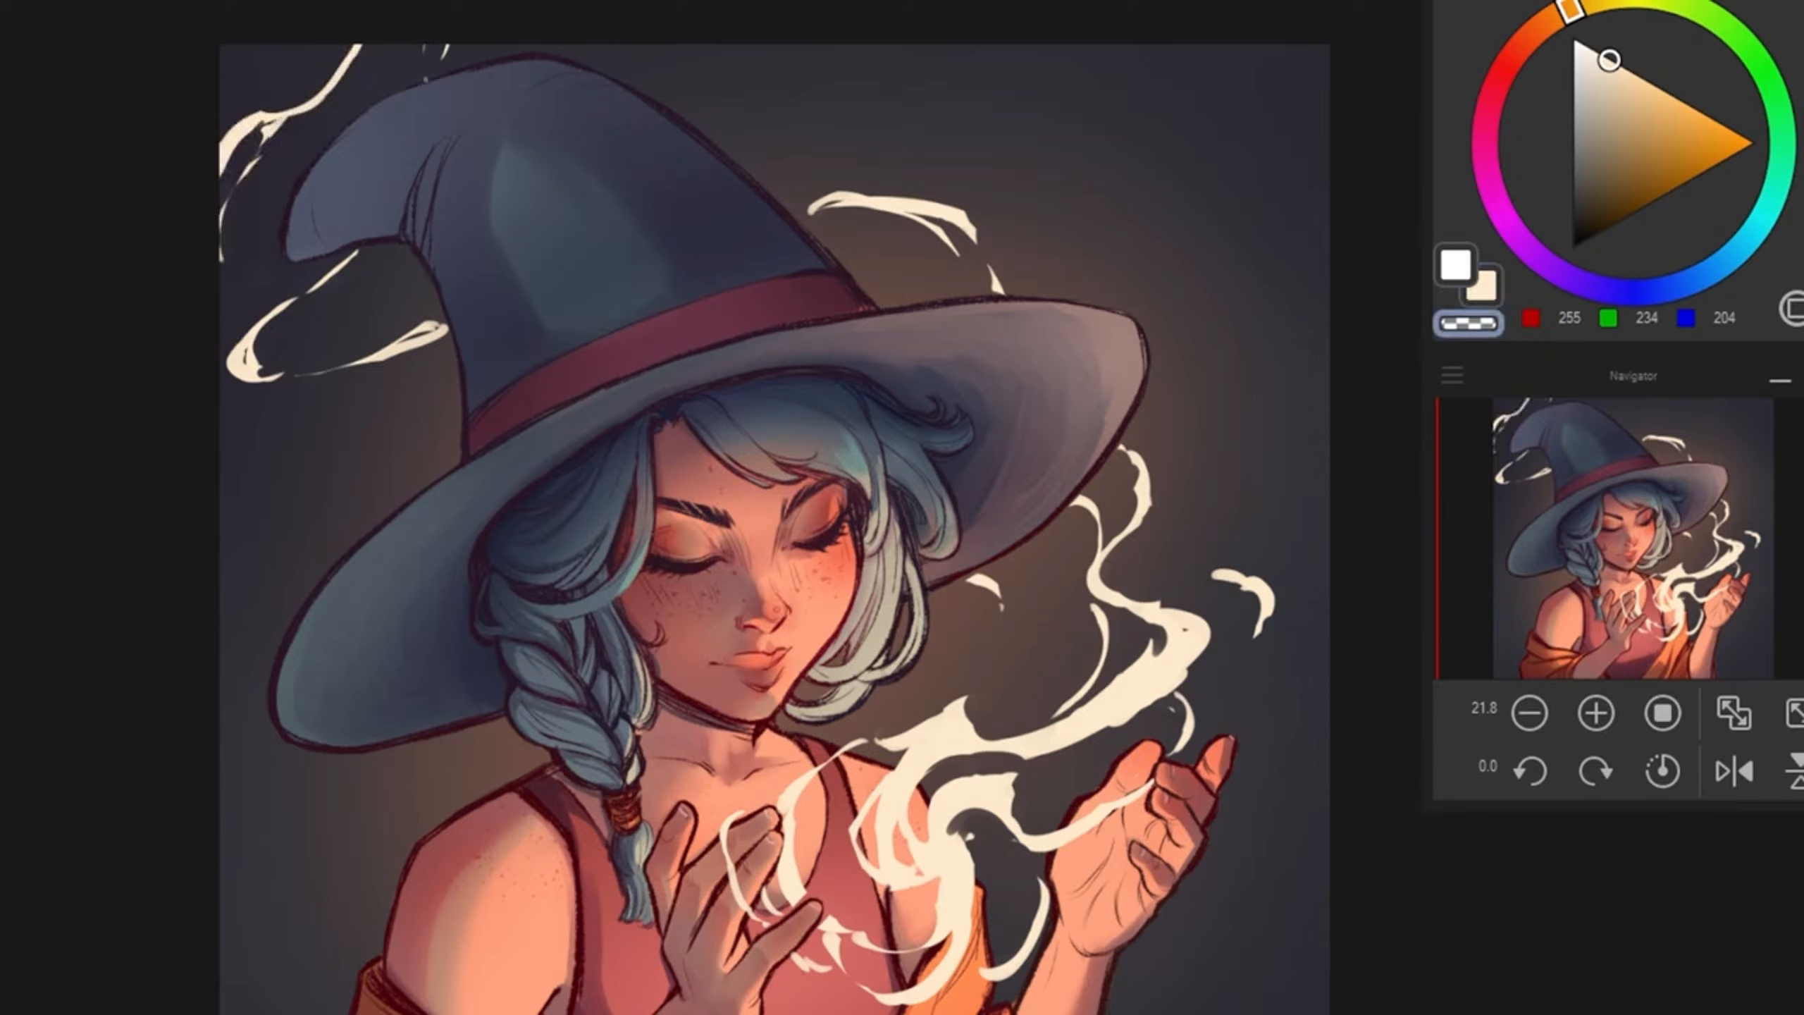
Step: Paint a long cream ribbon from the canvas's upper edge beside the hat, sweeping above the brim to the far canvas edge
key("c")
left_click_drag(896, 44, 884, 117)
key("c")
left_click_drag(870, 44, 884, 186)
mouse_move(895, 57)
left_mouse_down()
mouse_move(878, 94)
mouse_move(898, 150)
left_mouse_up()
key("c")
left_click_drag(838, 47, 978, 167)
mouse_move(935, 149)
left_mouse_down()
mouse_move(1329, 327)
mouse_move(1327, 441)
left_mouse_up()
left_click_drag(1248, 245, 1329, 504)
Step: Thin the long ribbon above the brim by erasing along both of its sides
key("c")
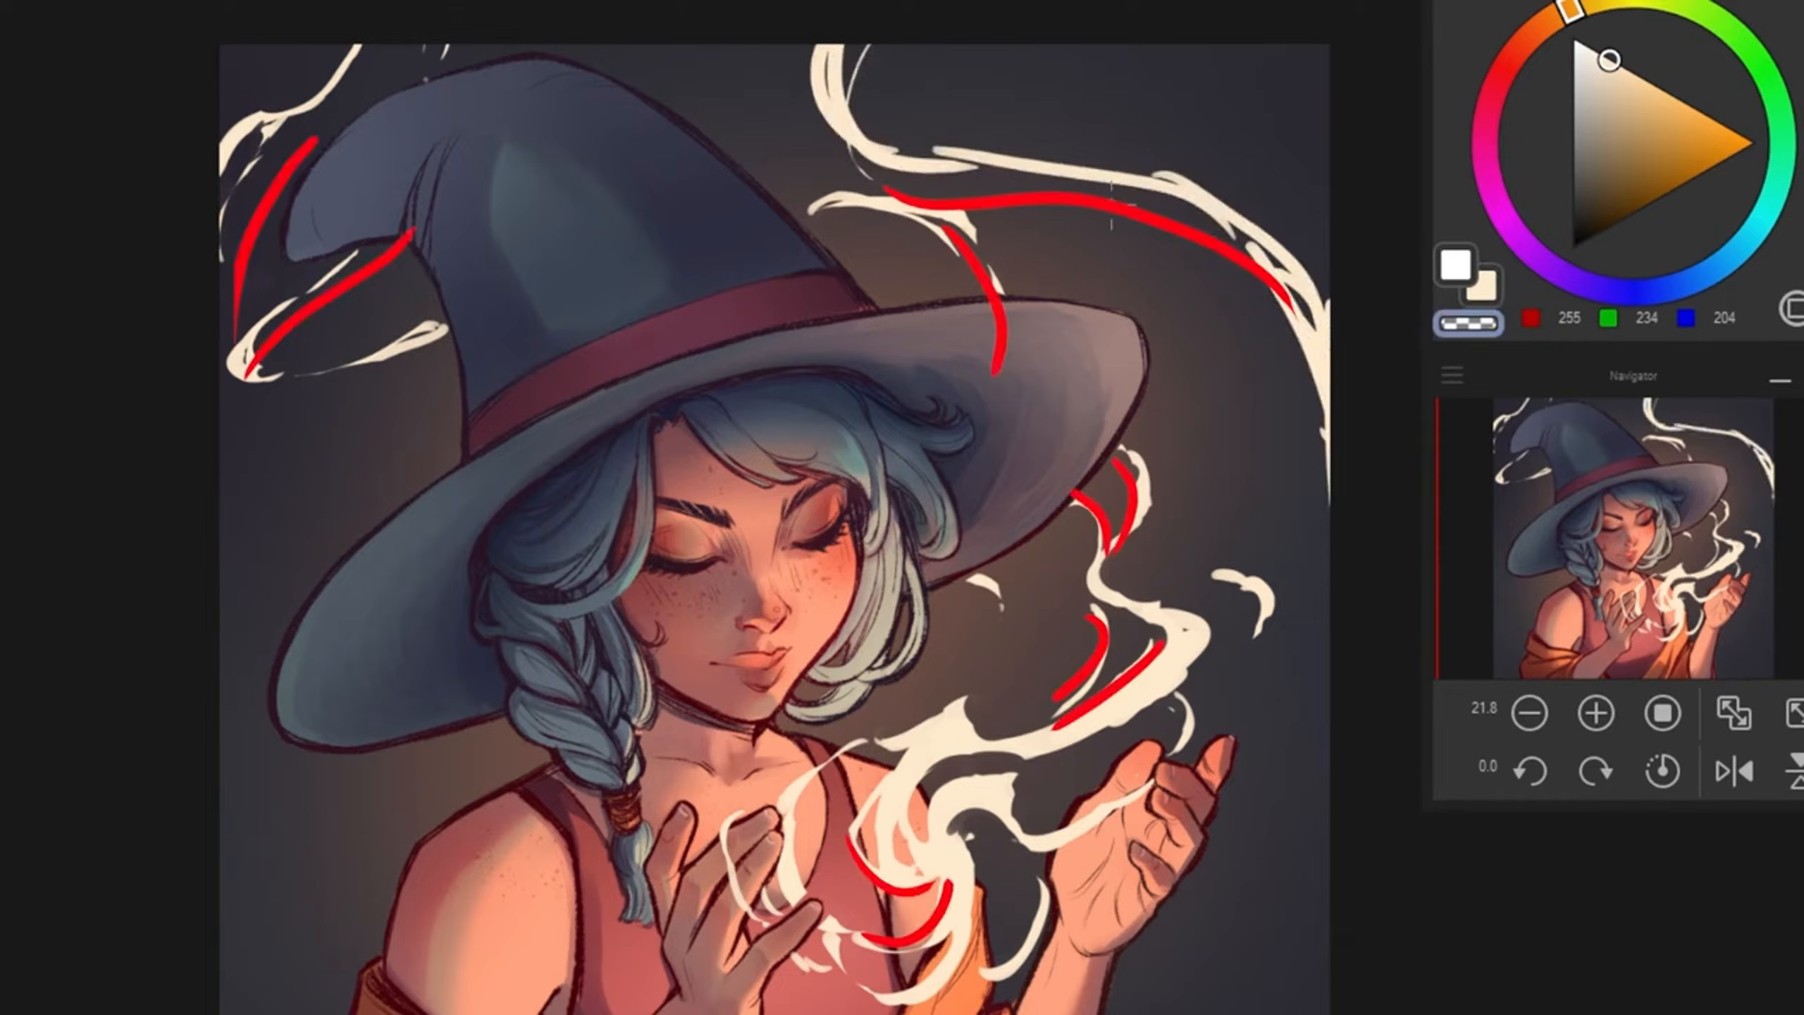
left_click_drag(1195, 207, 1313, 398)
left_click_drag(853, 117, 1225, 205)
mouse_move(851, 150)
left_mouse_down()
mouse_move(872, 180)
mouse_move(1329, 177)
left_mouse_up()
Step: Paint a second cream branch forking off the long ribbon's far end to the canvas edge, and trim it
key("c")
mouse_move(1237, 156)
left_mouse_down()
mouse_move(1330, 172)
mouse_move(1330, 217)
left_mouse_up()
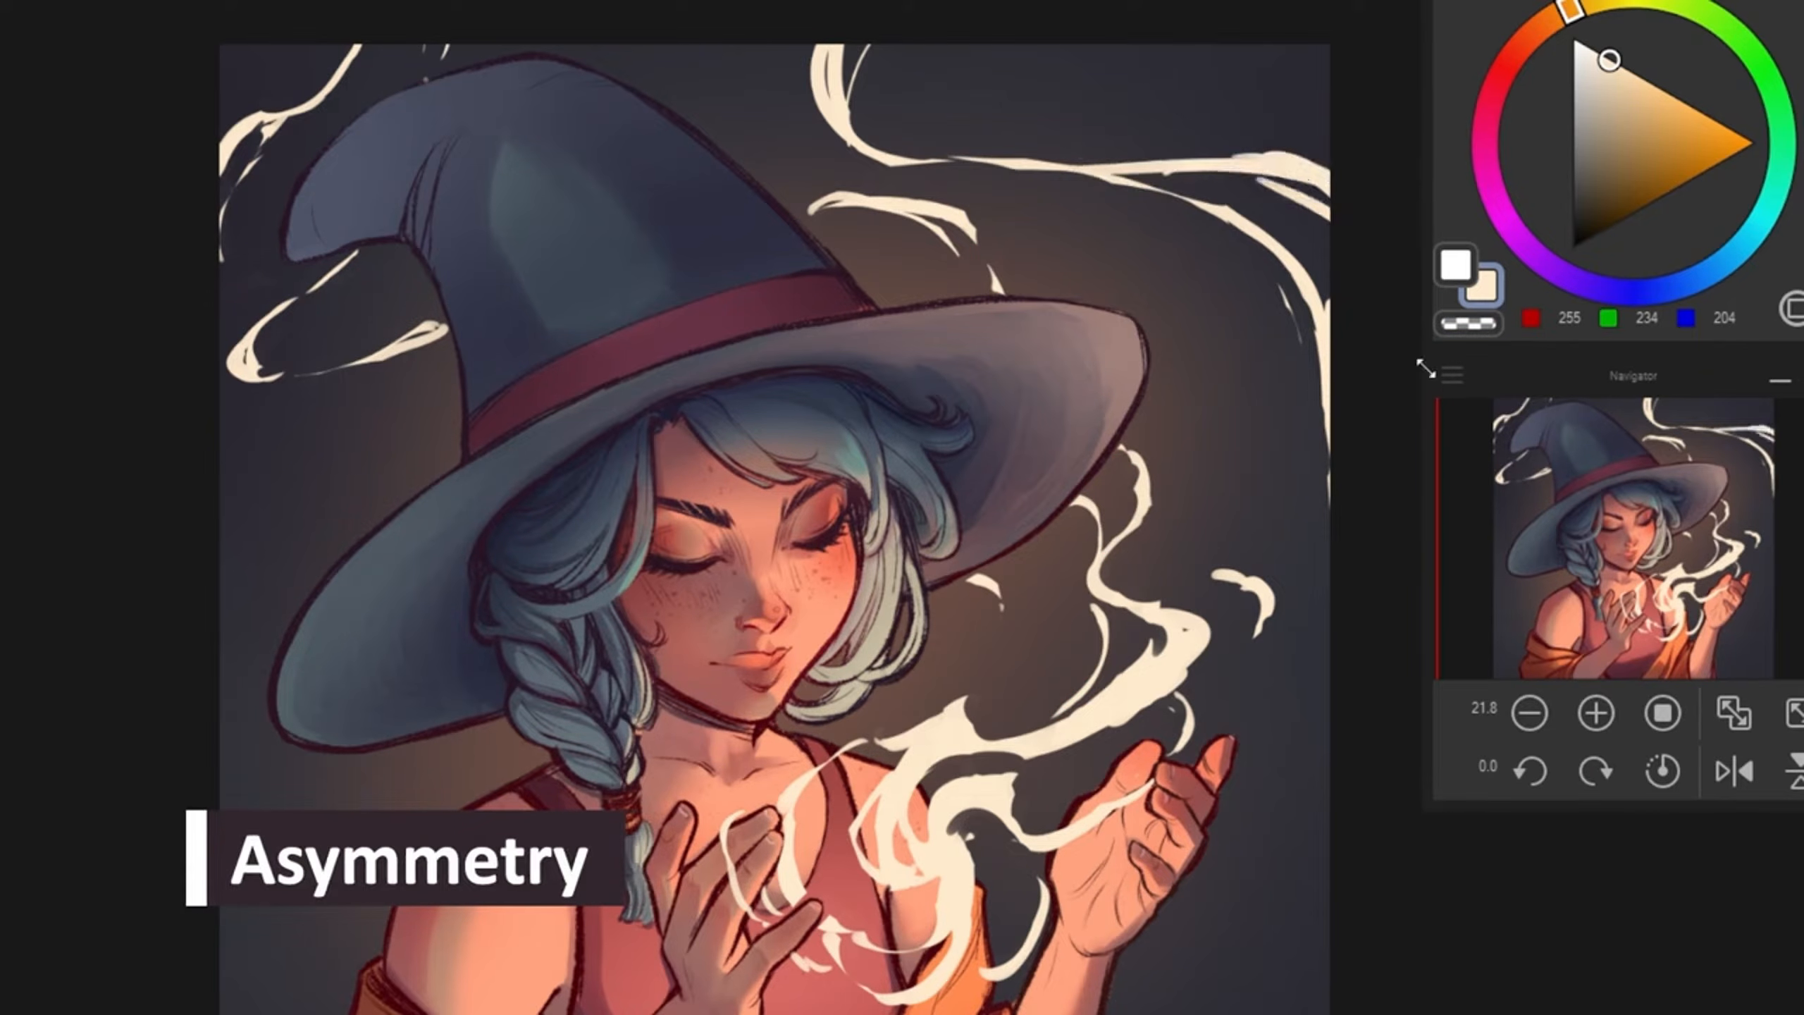
left_click_drag(1114, 174, 1333, 302)
key("c")
mouse_move(1175, 150)
left_mouse_down()
mouse_move(1303, 161)
mouse_move(1170, 178)
mouse_move(1321, 235)
left_mouse_up()
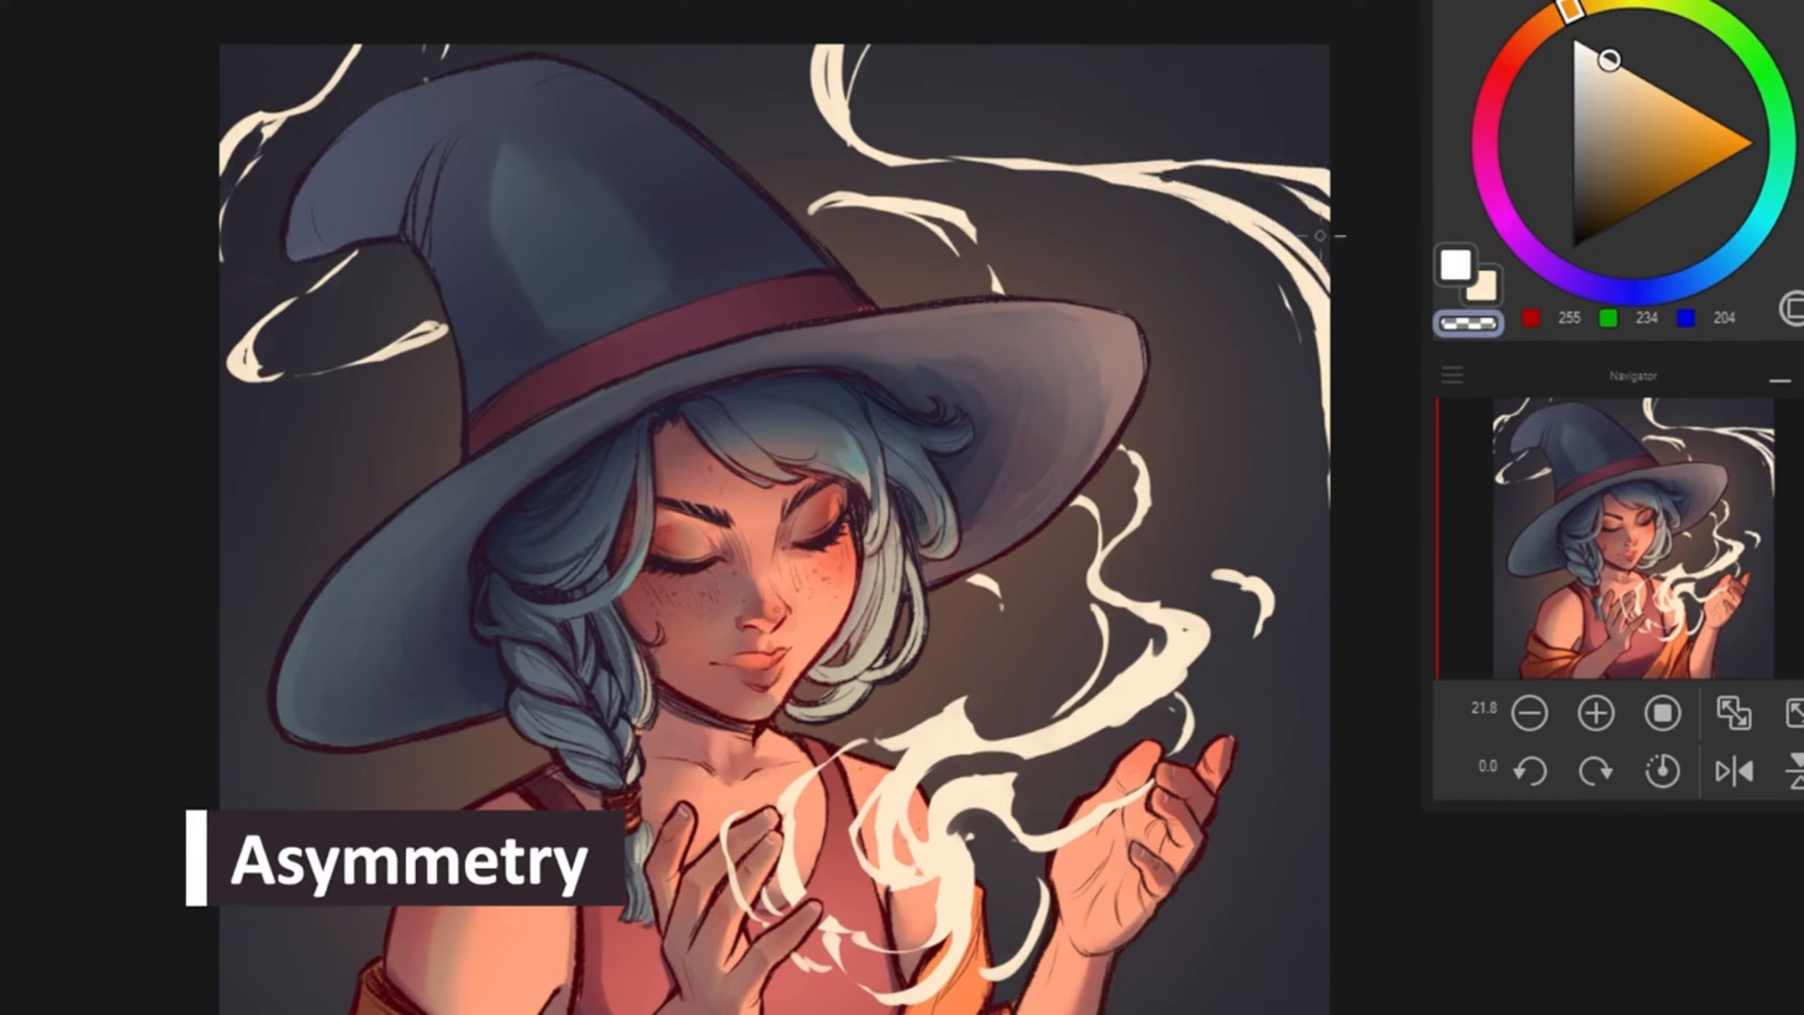
left_click_drag(1277, 170, 1330, 218)
mouse_move(1101, 158)
left_mouse_down()
mouse_move(1293, 172)
mouse_move(1169, 167)
mouse_move(1332, 269)
left_mouse_up()
key("c")
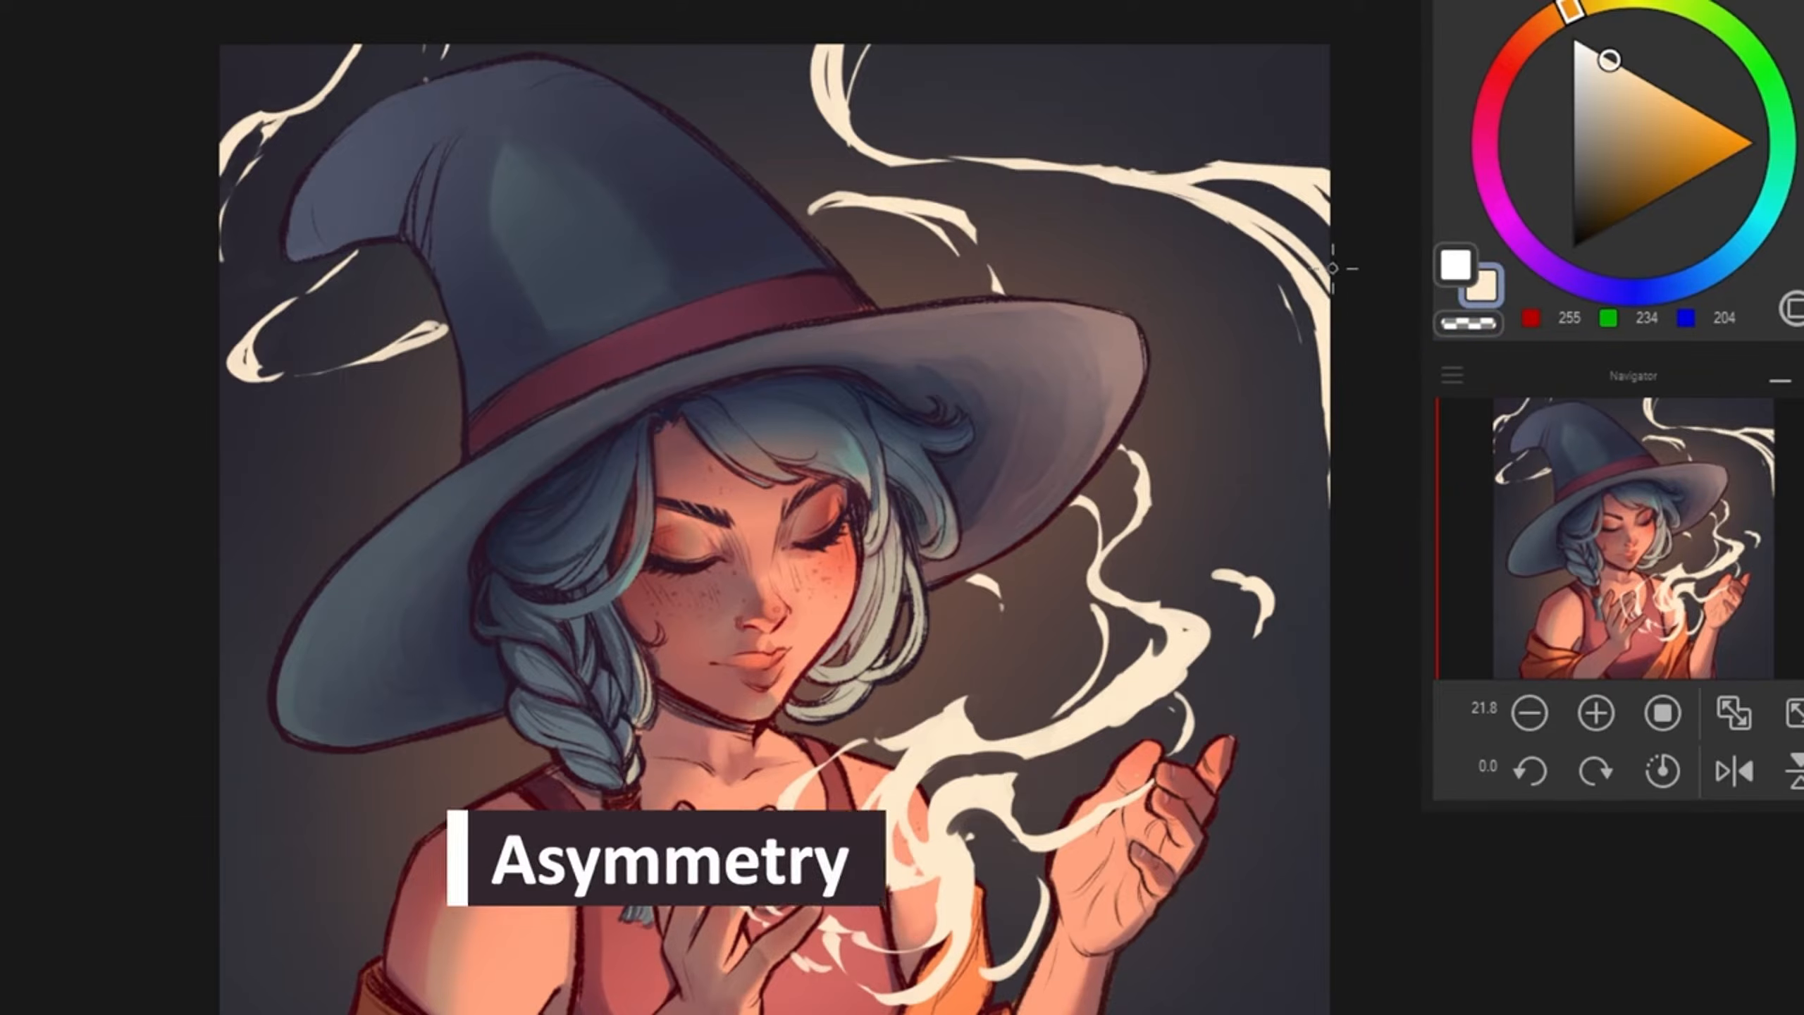
Step: Refine the fork at the ribbon's far end, tapering the upper branch and opening gaps between the strands
key("c")
left_click_drag(1265, 174, 1328, 210)
key("c")
key("c")
mouse_move(1214, 172)
left_mouse_down()
mouse_move(1330, 225)
mouse_move(1286, 187)
mouse_move(1333, 196)
left_mouse_up()
key("c")
key("c")
key("c")
key("c")
mouse_move(1200, 163)
left_mouse_down()
mouse_move(1361, 201)
mouse_move(1314, 188)
left_mouse_up()
mouse_move(1236, 165)
left_mouse_down()
mouse_move(1353, 213)
mouse_move(1331, 229)
left_mouse_up()
left_click_drag(1256, 193, 1332, 219)
key("c")
key("c")
mouse_move(1169, 175)
left_mouse_down()
mouse_move(1333, 214)
mouse_move(1325, 230)
mouse_move(1345, 205)
left_mouse_up()
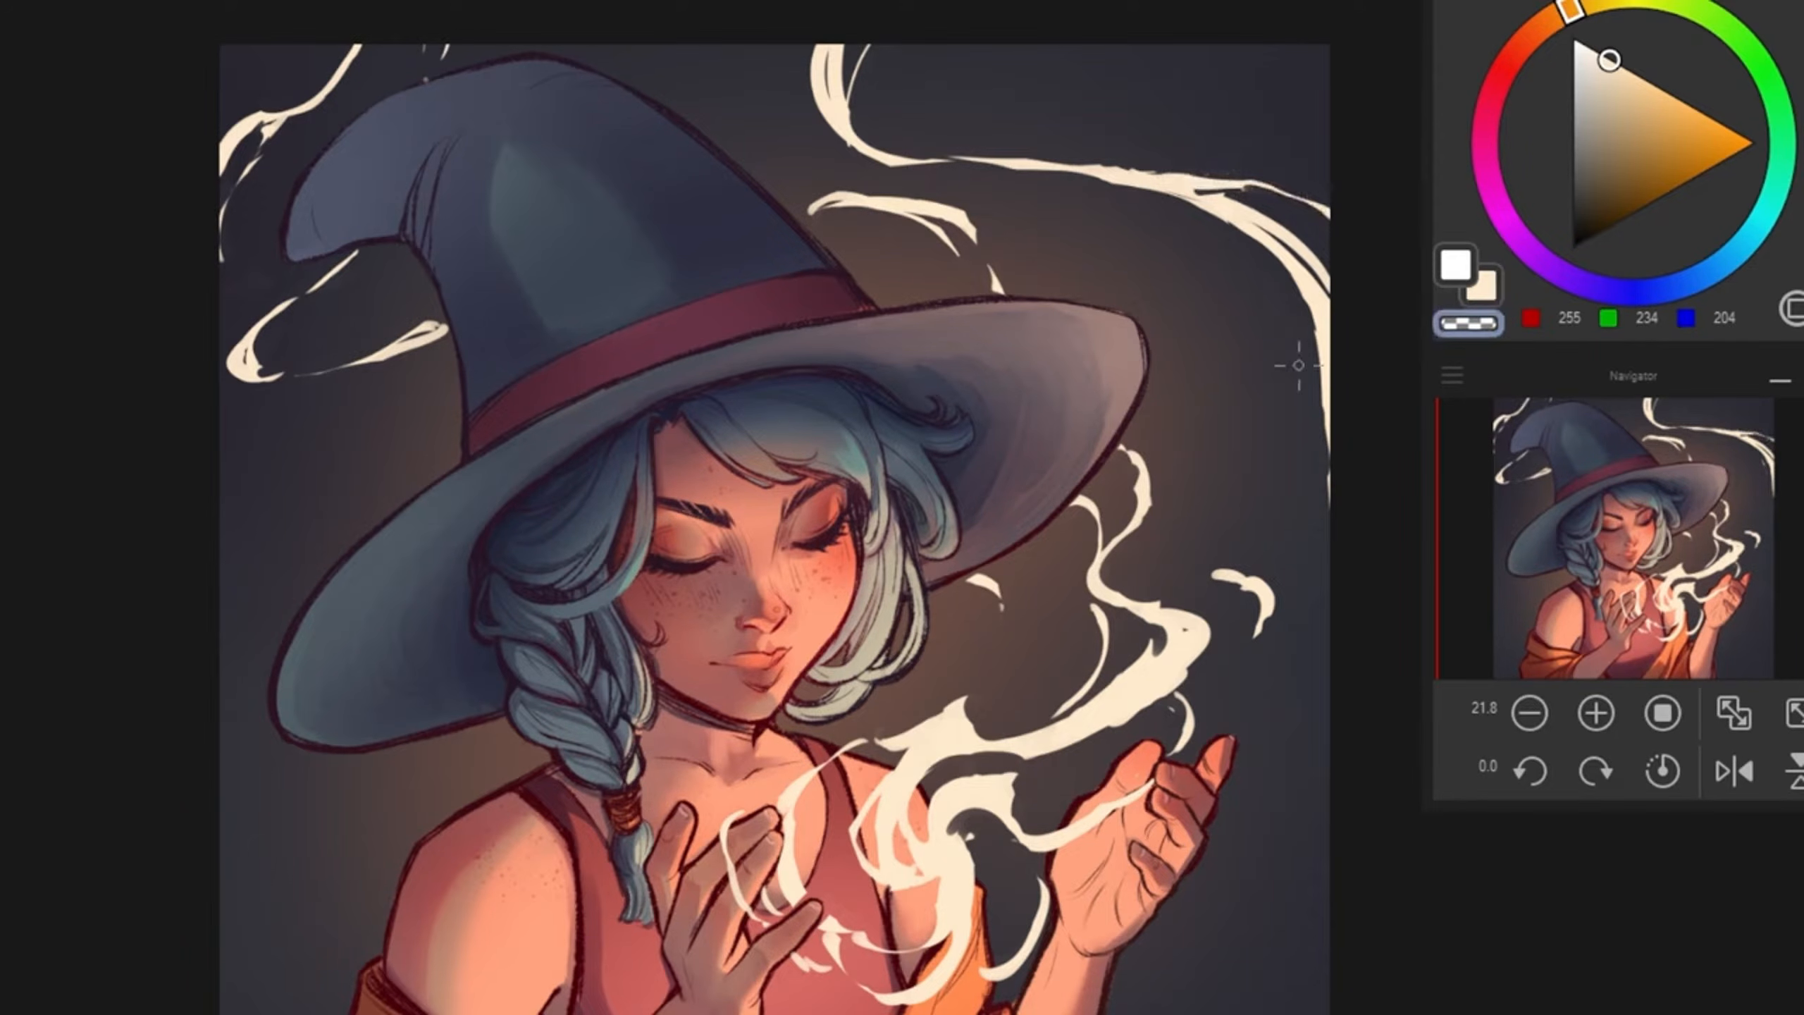
Step: Erase most of the ribbon's tail running down the canvas edge and thin its start near the upper edge
left_click_drag(1320, 302, 1328, 421)
mouse_move(810, 78)
left_mouse_down()
mouse_move(956, 176)
mouse_move(928, 150)
mouse_move(1002, 165)
mouse_move(956, 166)
left_mouse_up()
key("c")
key("c")
key("c")
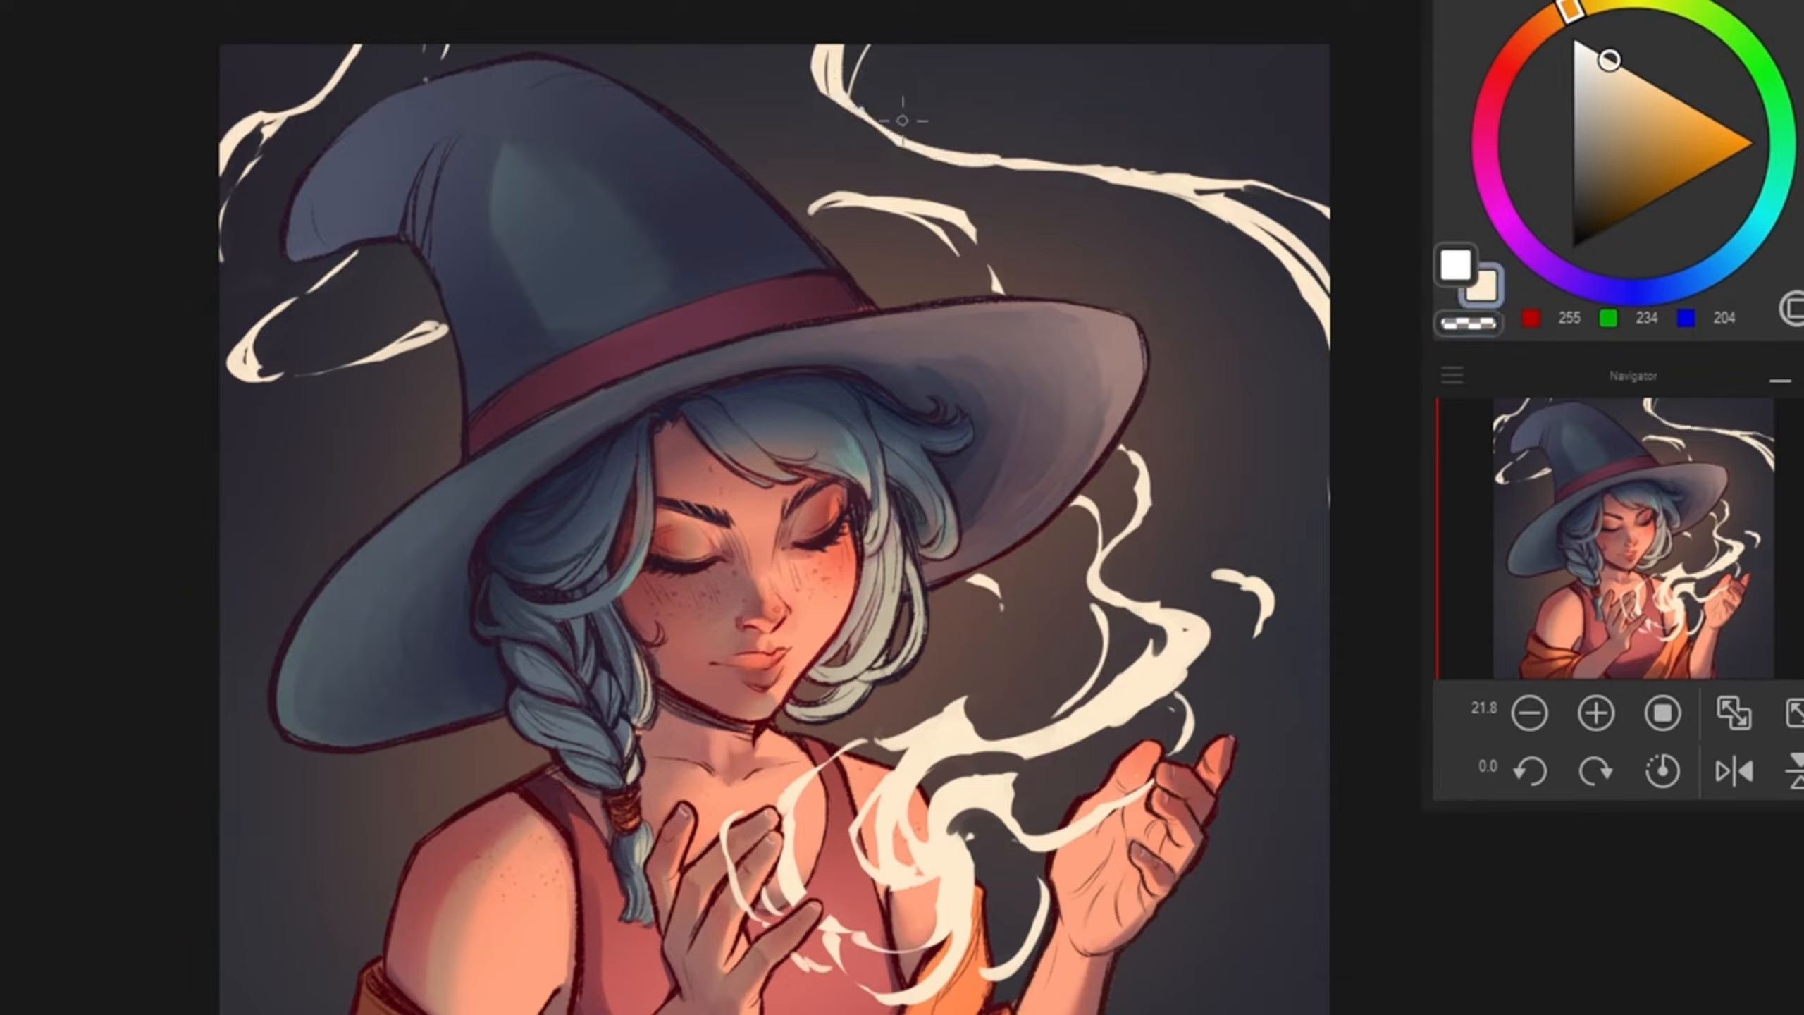
Step: Add a second cream strand from the canvas's upper edge that merges asymmetrically into the long ribbon
left_click_drag(845, 70, 926, 146)
left_click_drag(851, 103, 877, 129)
key("c")
left_click_drag(865, 66, 915, 145)
mouse_move(837, 99)
left_mouse_down()
mouse_move(843, 47)
mouse_move(1036, 139)
mouse_move(1172, 171)
left_mouse_up()
key("c")
left_click_drag(909, 79, 1120, 158)
key("c")
mouse_move(973, 107)
left_mouse_down()
mouse_move(944, 113)
mouse_move(971, 134)
left_mouse_up()
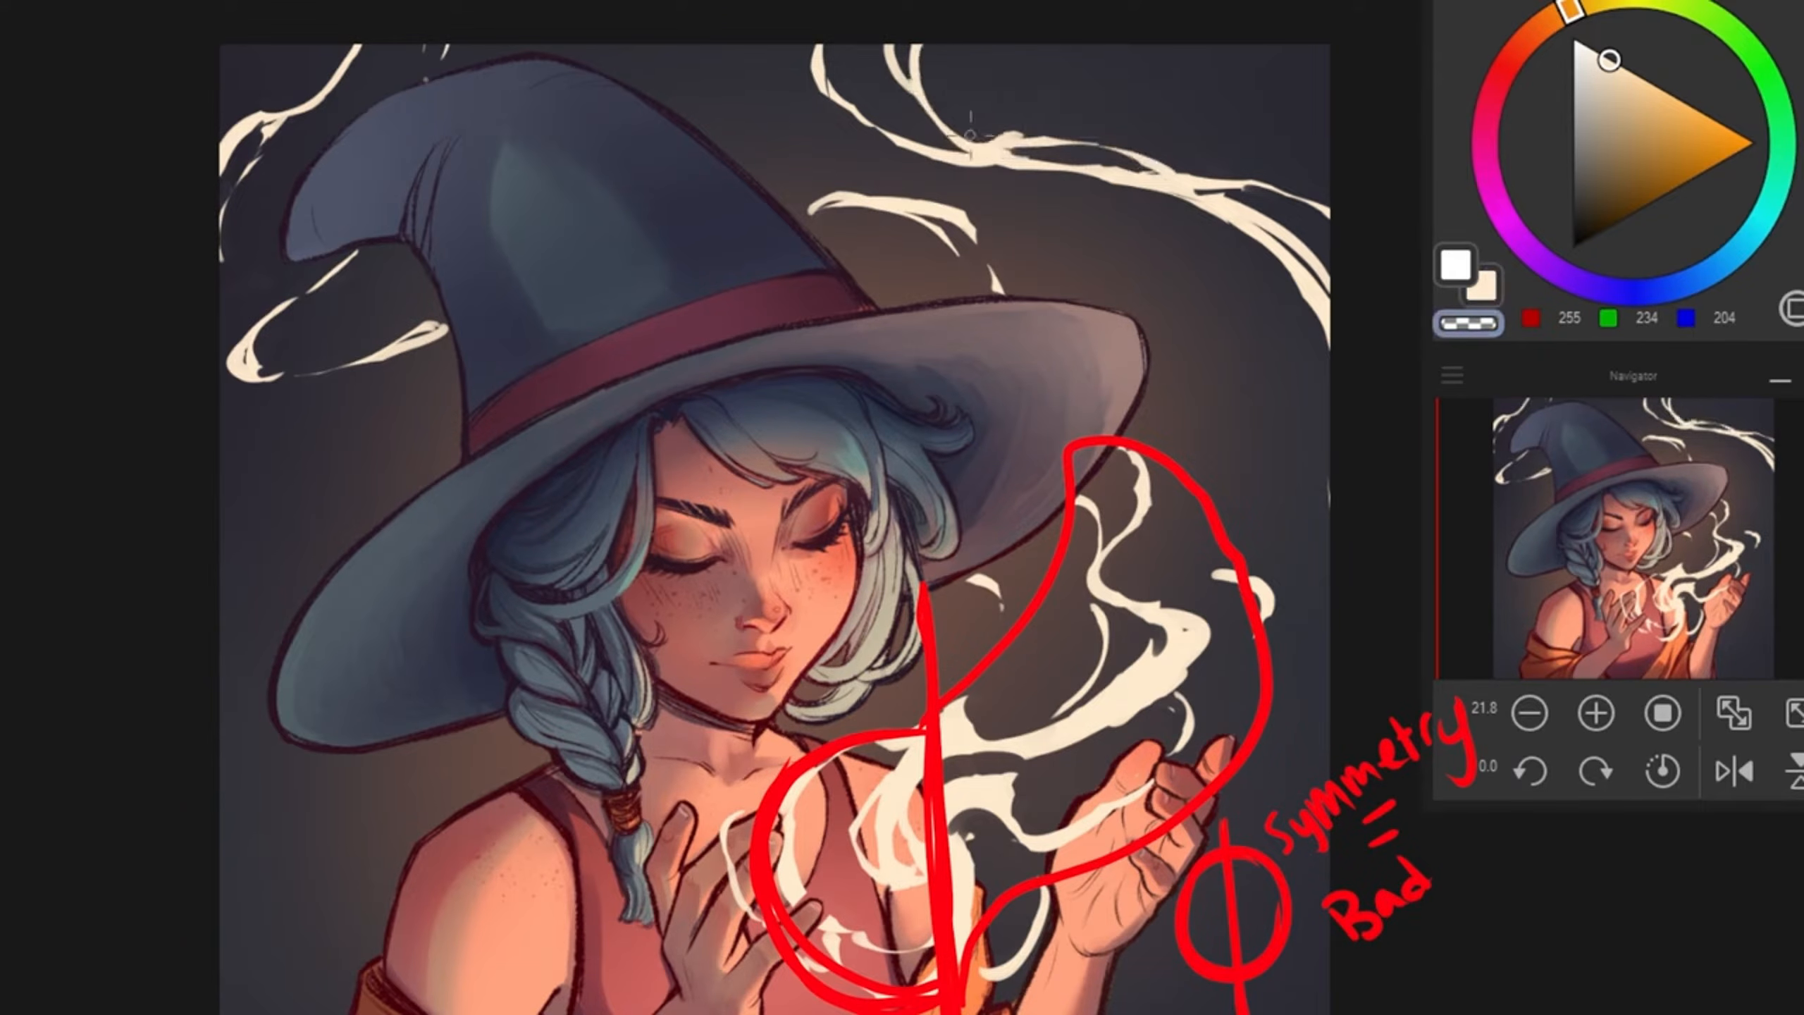
key("c")
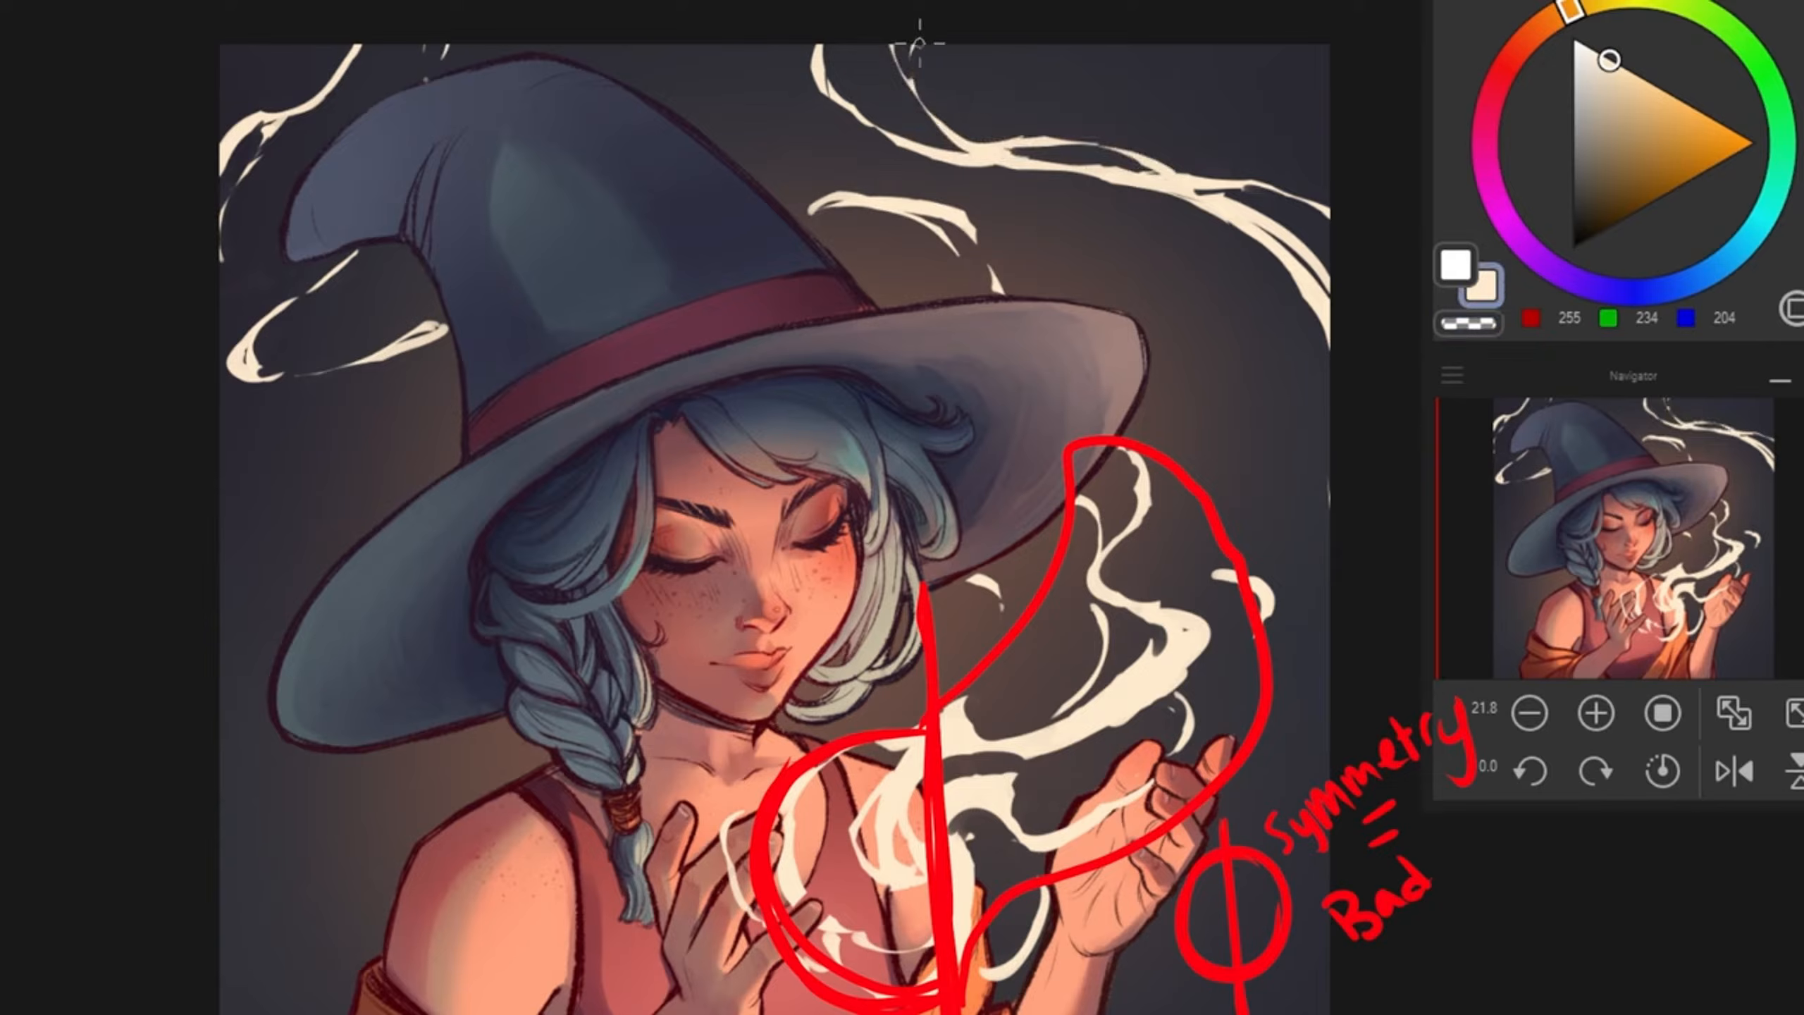
Step: Trim the second strand's start and add thin cream accent lines beneath the ribbon's middle
mouse_move(911, 46)
left_mouse_down()
mouse_move(955, 142)
mouse_move(887, 110)
left_mouse_up()
key("c")
key("c")
key("c")
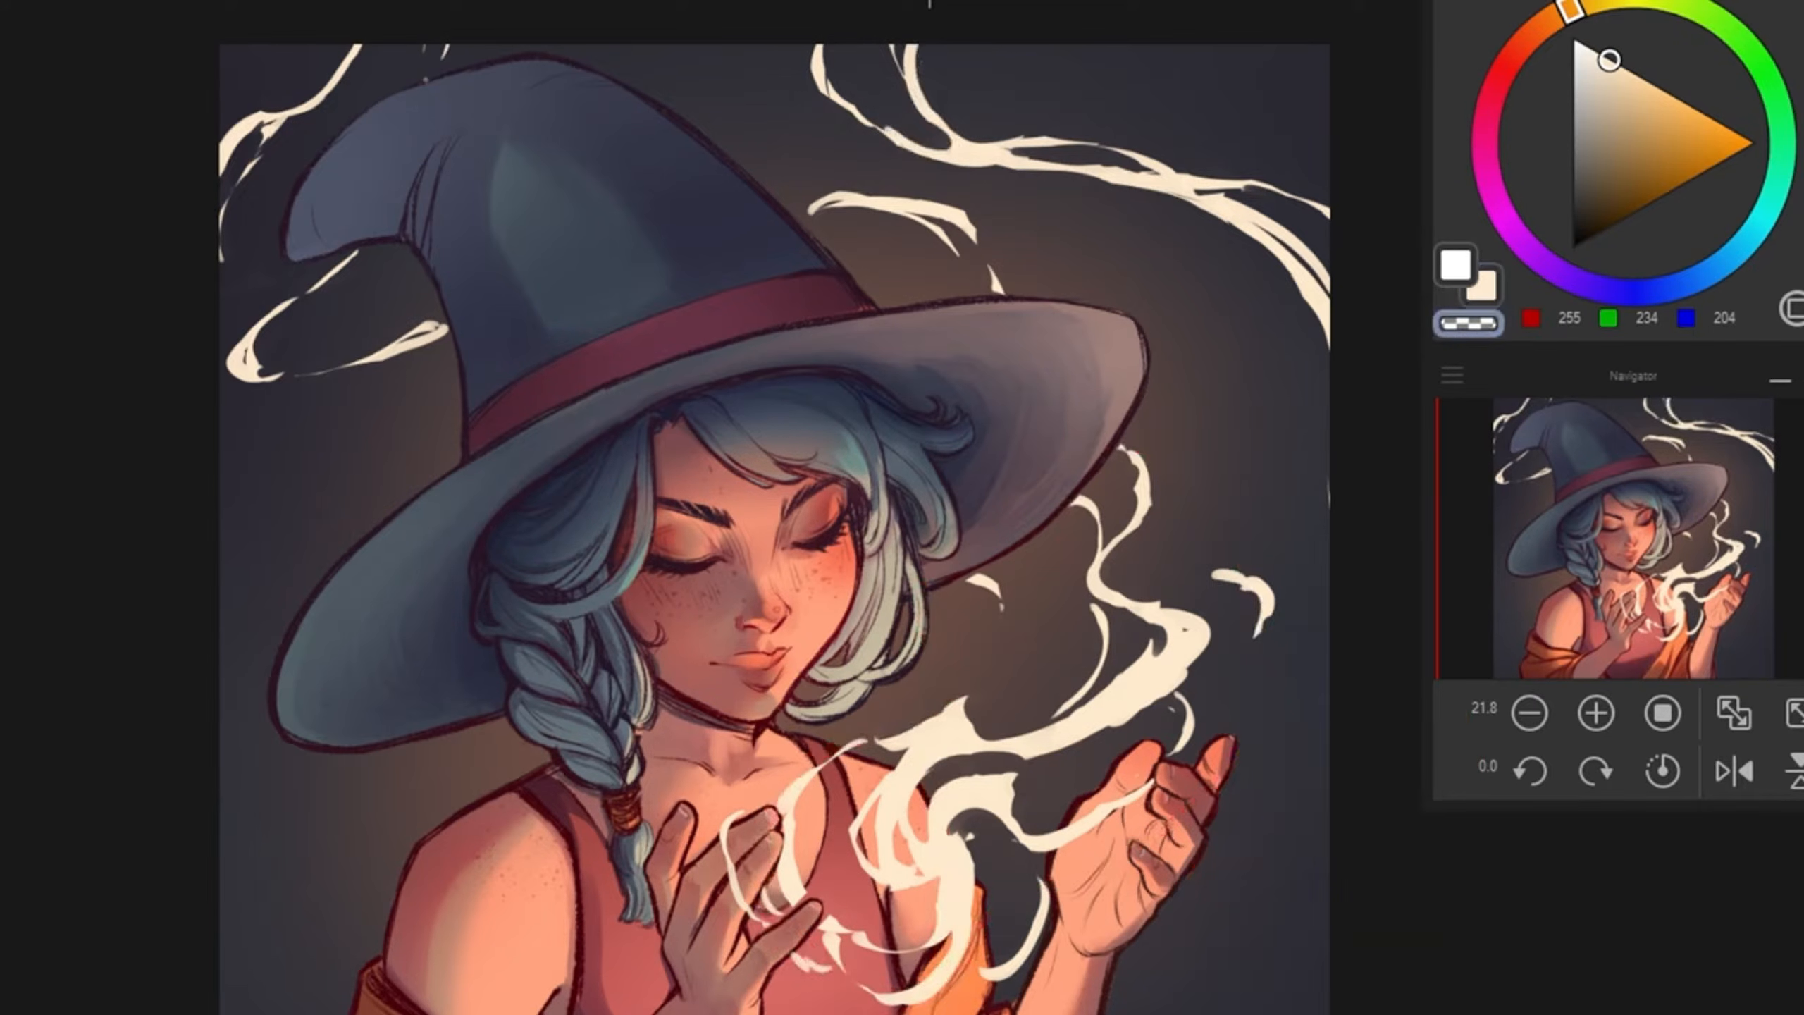
key("c")
mouse_move(980, 169)
left_mouse_down()
mouse_move(1172, 206)
mouse_move(1101, 174)
left_mouse_up()
key("c")
mouse_move(1087, 193)
left_mouse_down()
mouse_move(1173, 206)
mouse_move(1289, 279)
left_mouse_up()
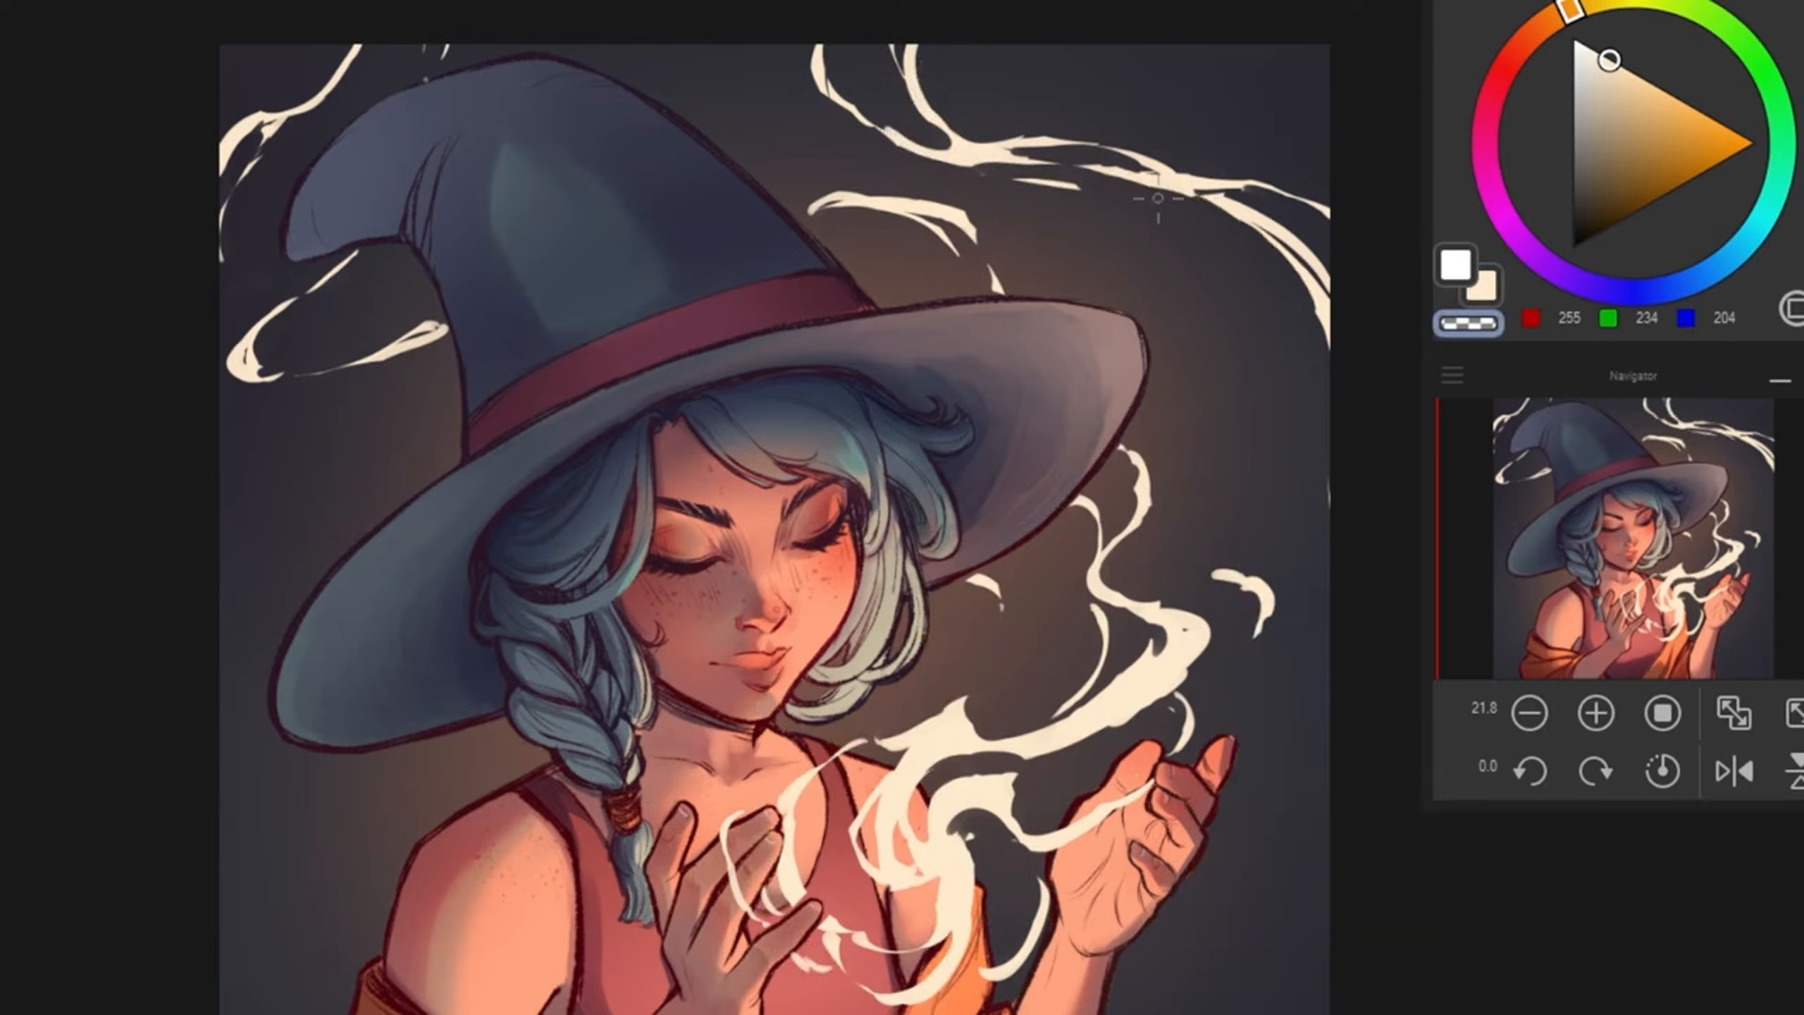
Step: Reroute the ribbon's upper strand as a higher arc from the strand junction to the far canvas edge
mouse_move(922, 158)
left_mouse_down()
mouse_move(1062, 162)
mouse_move(959, 154)
left_mouse_up()
key("c")
left_click_drag(839, 97, 984, 147)
key("c")
mouse_move(832, 80)
left_mouse_down()
mouse_move(924, 140)
mouse_move(971, 122)
mouse_move(911, 120)
mouse_move(1284, 151)
mouse_move(1336, 206)
left_mouse_up()
key("c")
key("c")
mouse_move(1066, 113)
left_mouse_down()
mouse_move(1221, 126)
mouse_move(1326, 199)
left_mouse_up()
key("c")
key("c")
left_click_drag(1105, 146, 1333, 218)
Step: Erase the old middle stretch of ribbon beneath the new upper arc
left_click_drag(981, 147, 1199, 141)
left_click_drag(1012, 181, 1082, 188)
key("c")
left_click_drag(978, 146, 1196, 190)
key("c")
left_click_drag(1087, 171, 1193, 196)
left_click_drag(1064, 148, 1174, 171)
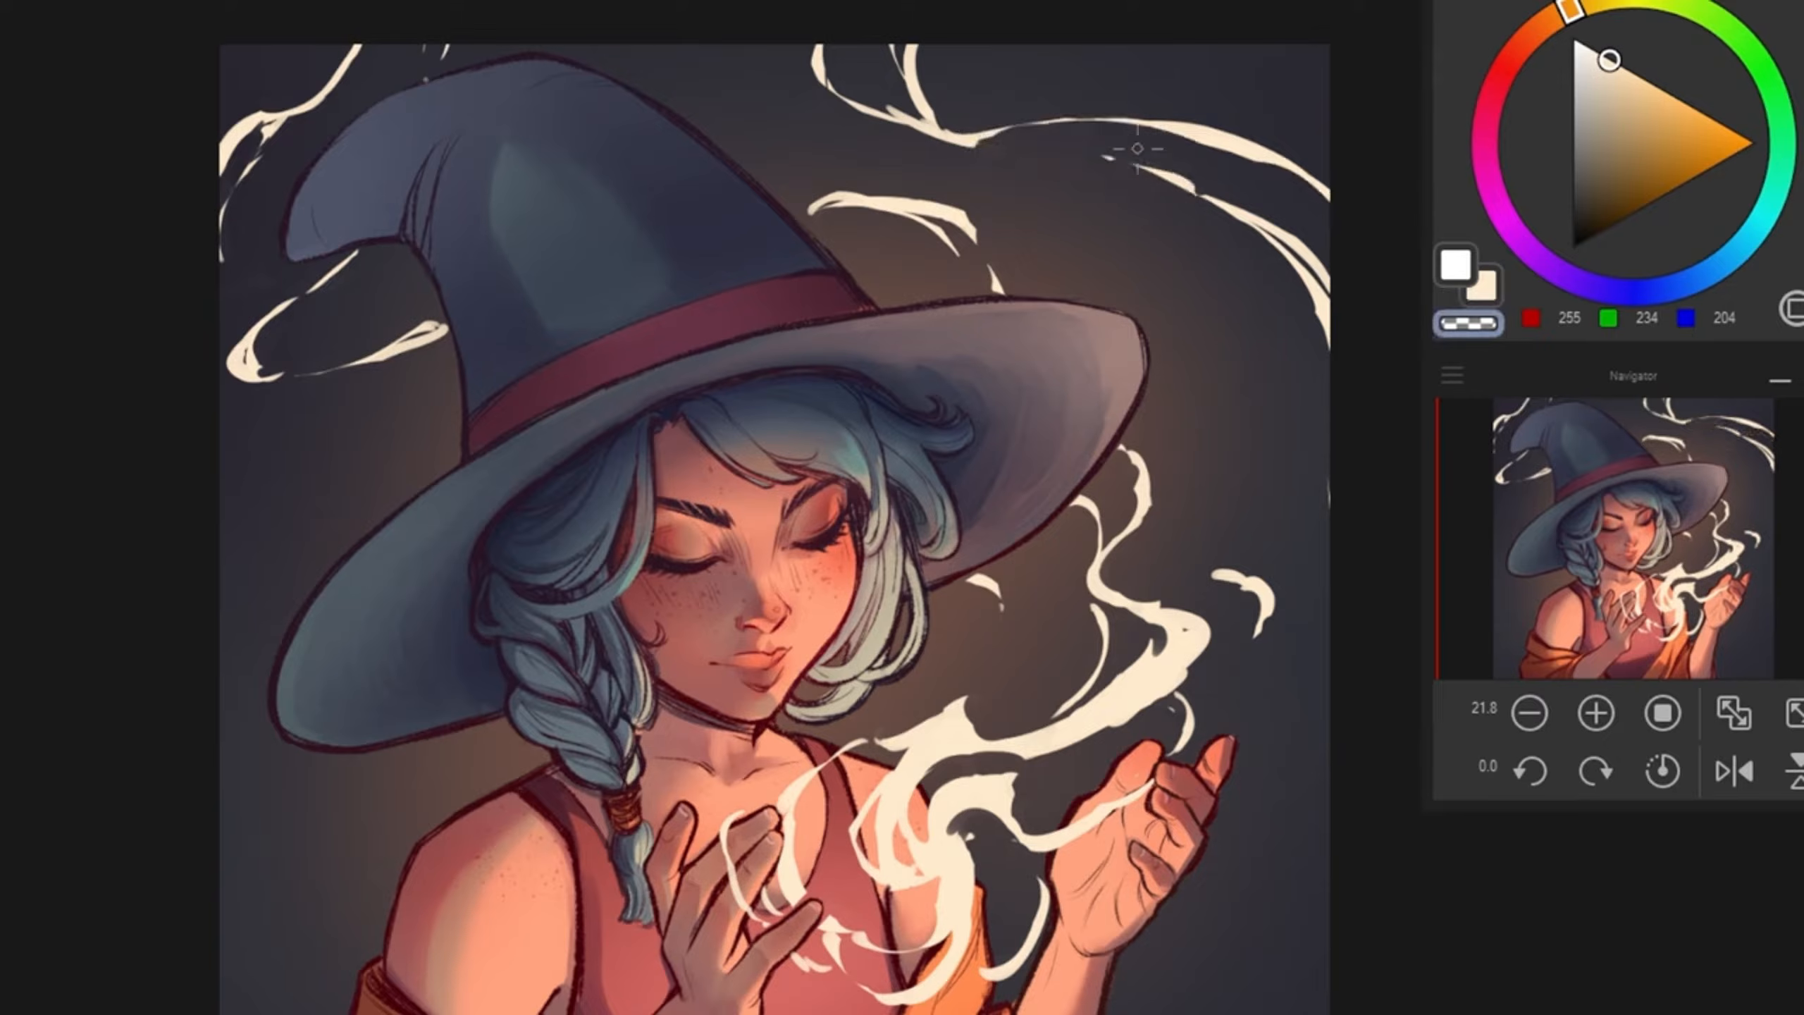
Step: Paint a thin lower strand linking the junction to the far fork, and clean up where the strands meet
key("c")
mouse_move(973, 145)
left_mouse_down()
mouse_move(1157, 160)
mouse_move(1210, 199)
left_mouse_up()
key("c")
left_click_drag(1068, 139, 1191, 178)
left_click_drag(1118, 155, 1208, 189)
key("c")
mouse_move(910, 88)
left_mouse_down()
mouse_move(1021, 158)
mouse_move(976, 151)
left_mouse_up()
key("c")
left_click_drag(900, 86, 941, 139)
key("c")
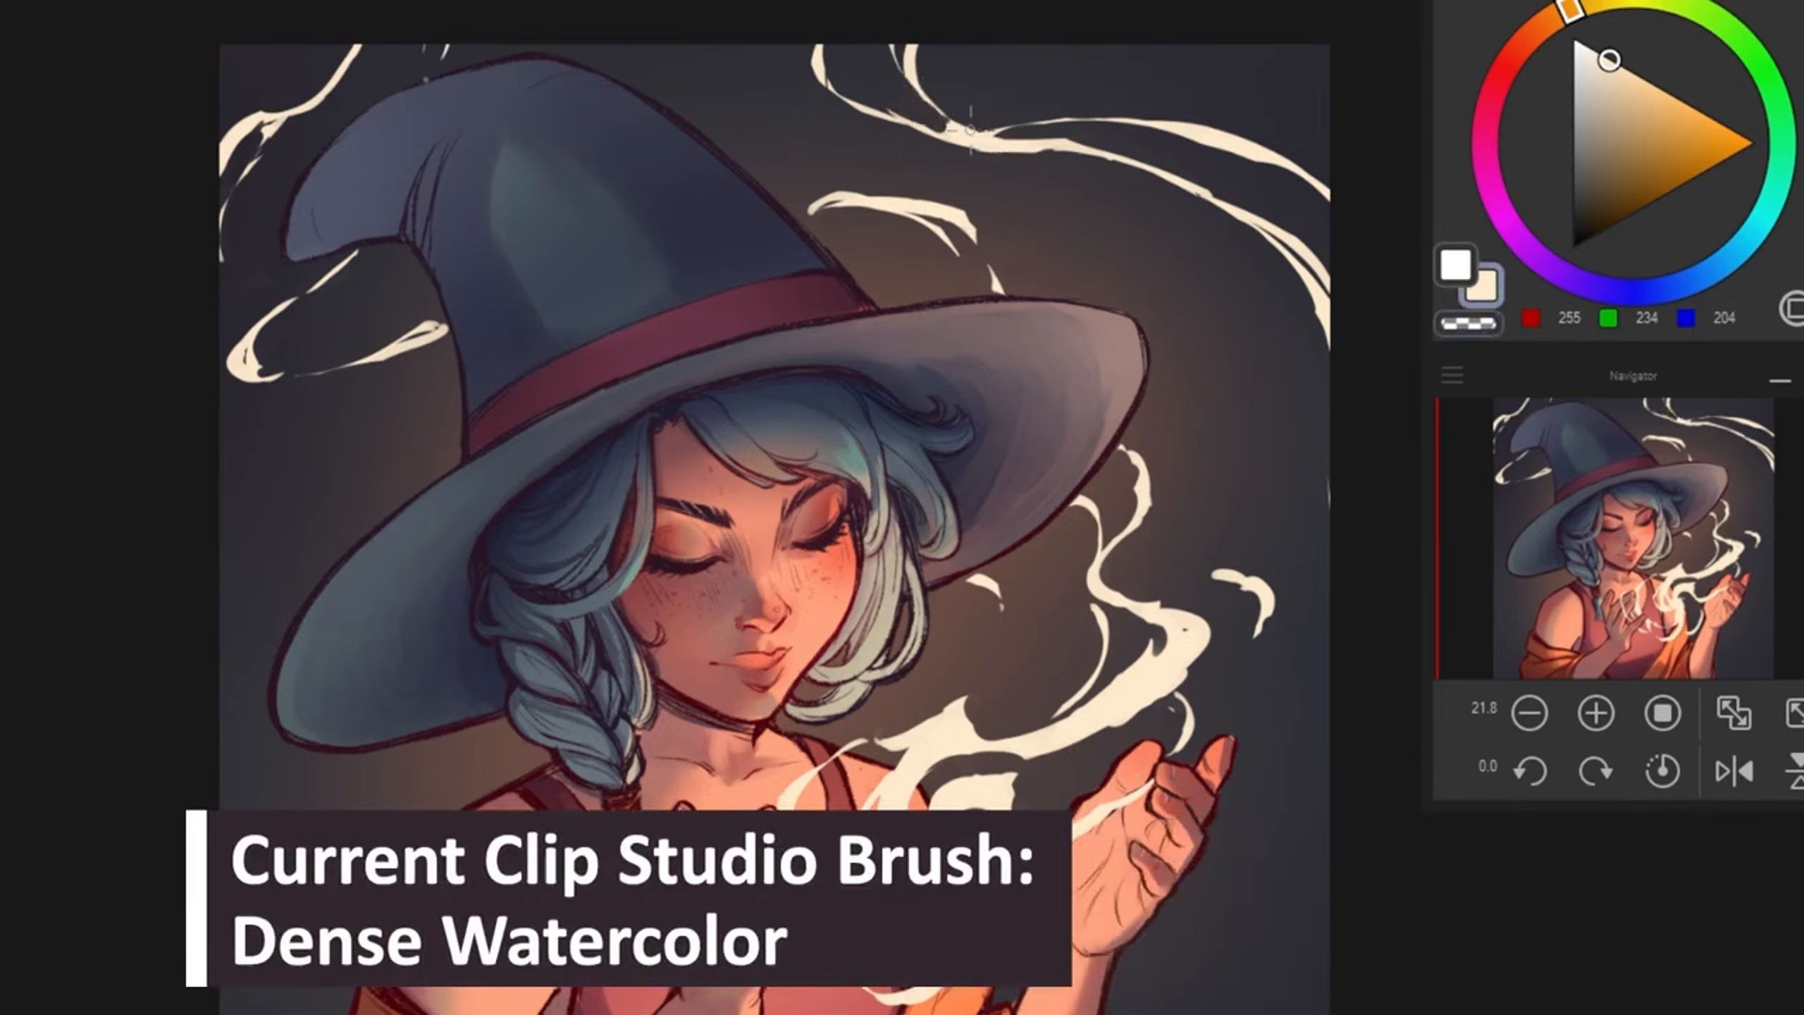
Step: Reshape the upper arc toward the canvas edge and trim the lower strand near the junction
mouse_move(1068, 150)
left_mouse_down()
mouse_move(917, 82)
mouse_move(946, 132)
mouse_move(1158, 80)
left_mouse_up()
key("c")
key("c")
key("c")
mouse_move(1184, 138)
left_mouse_down()
mouse_move(1346, 222)
mouse_move(1242, 151)
mouse_move(1279, 162)
left_mouse_up()
key("c")
left_click_drag(1200, 113, 1329, 213)
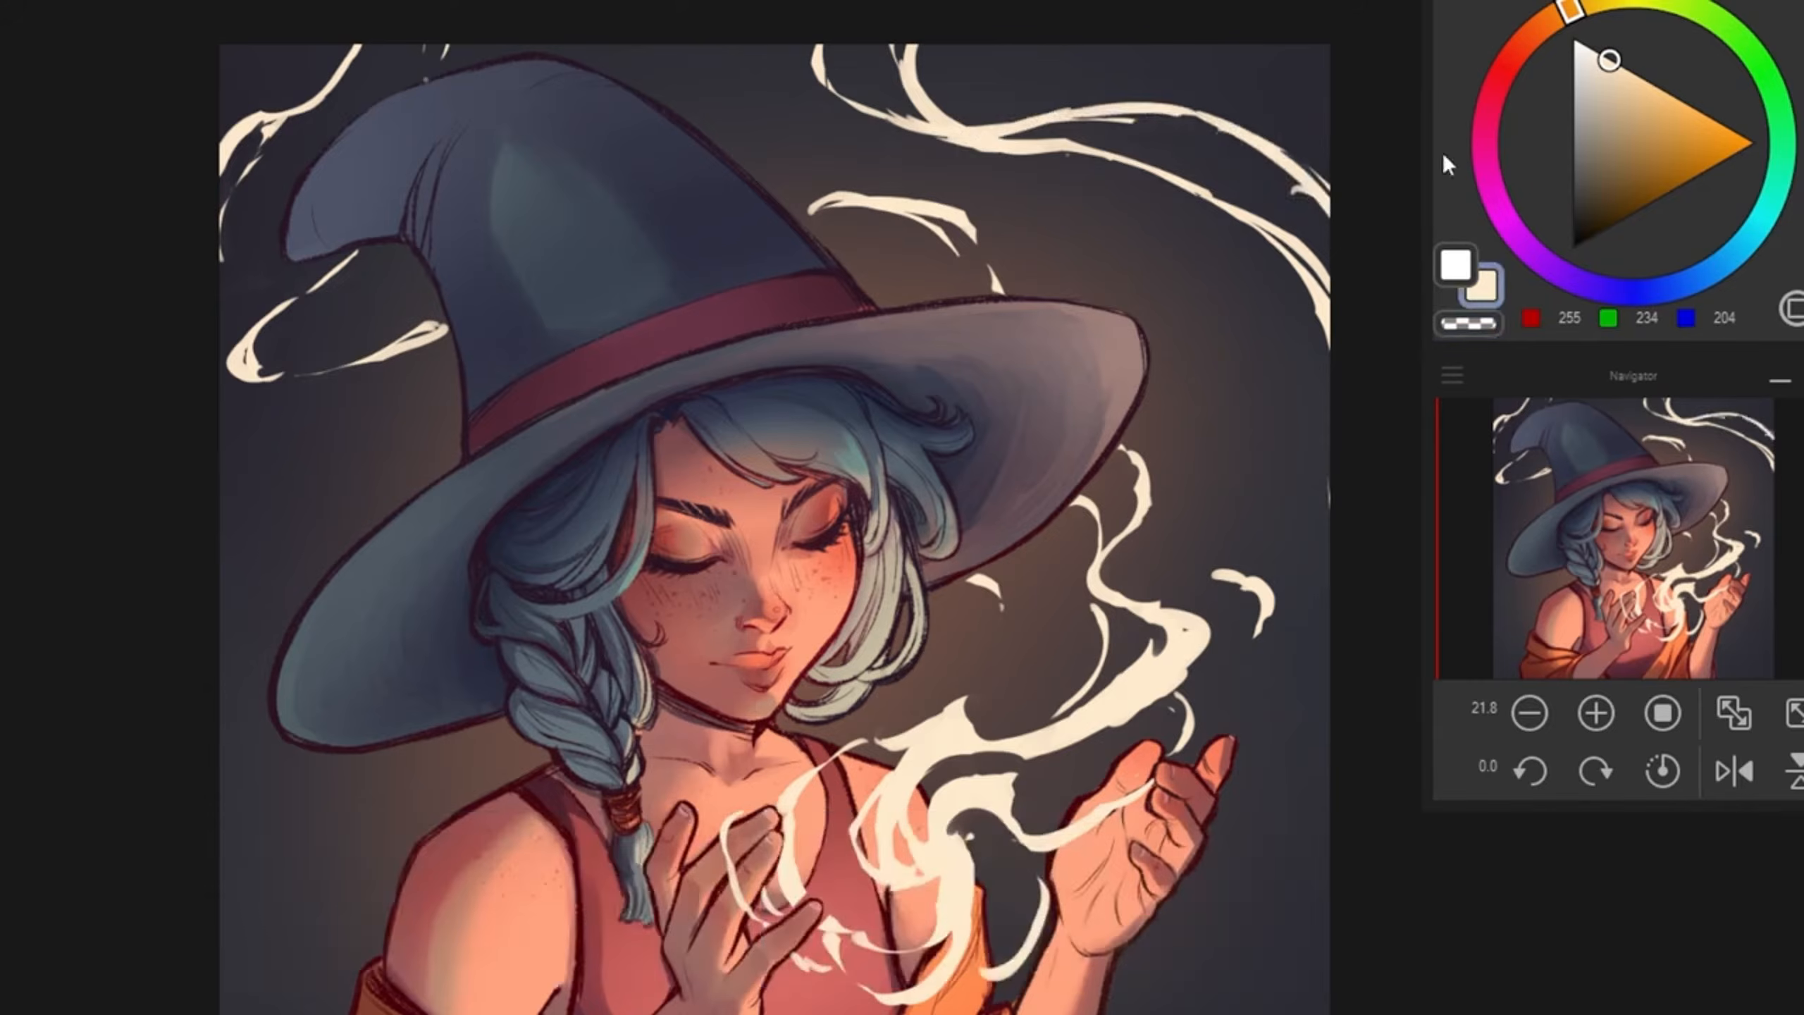
left_click_drag(1672, 578, 1677, 508)
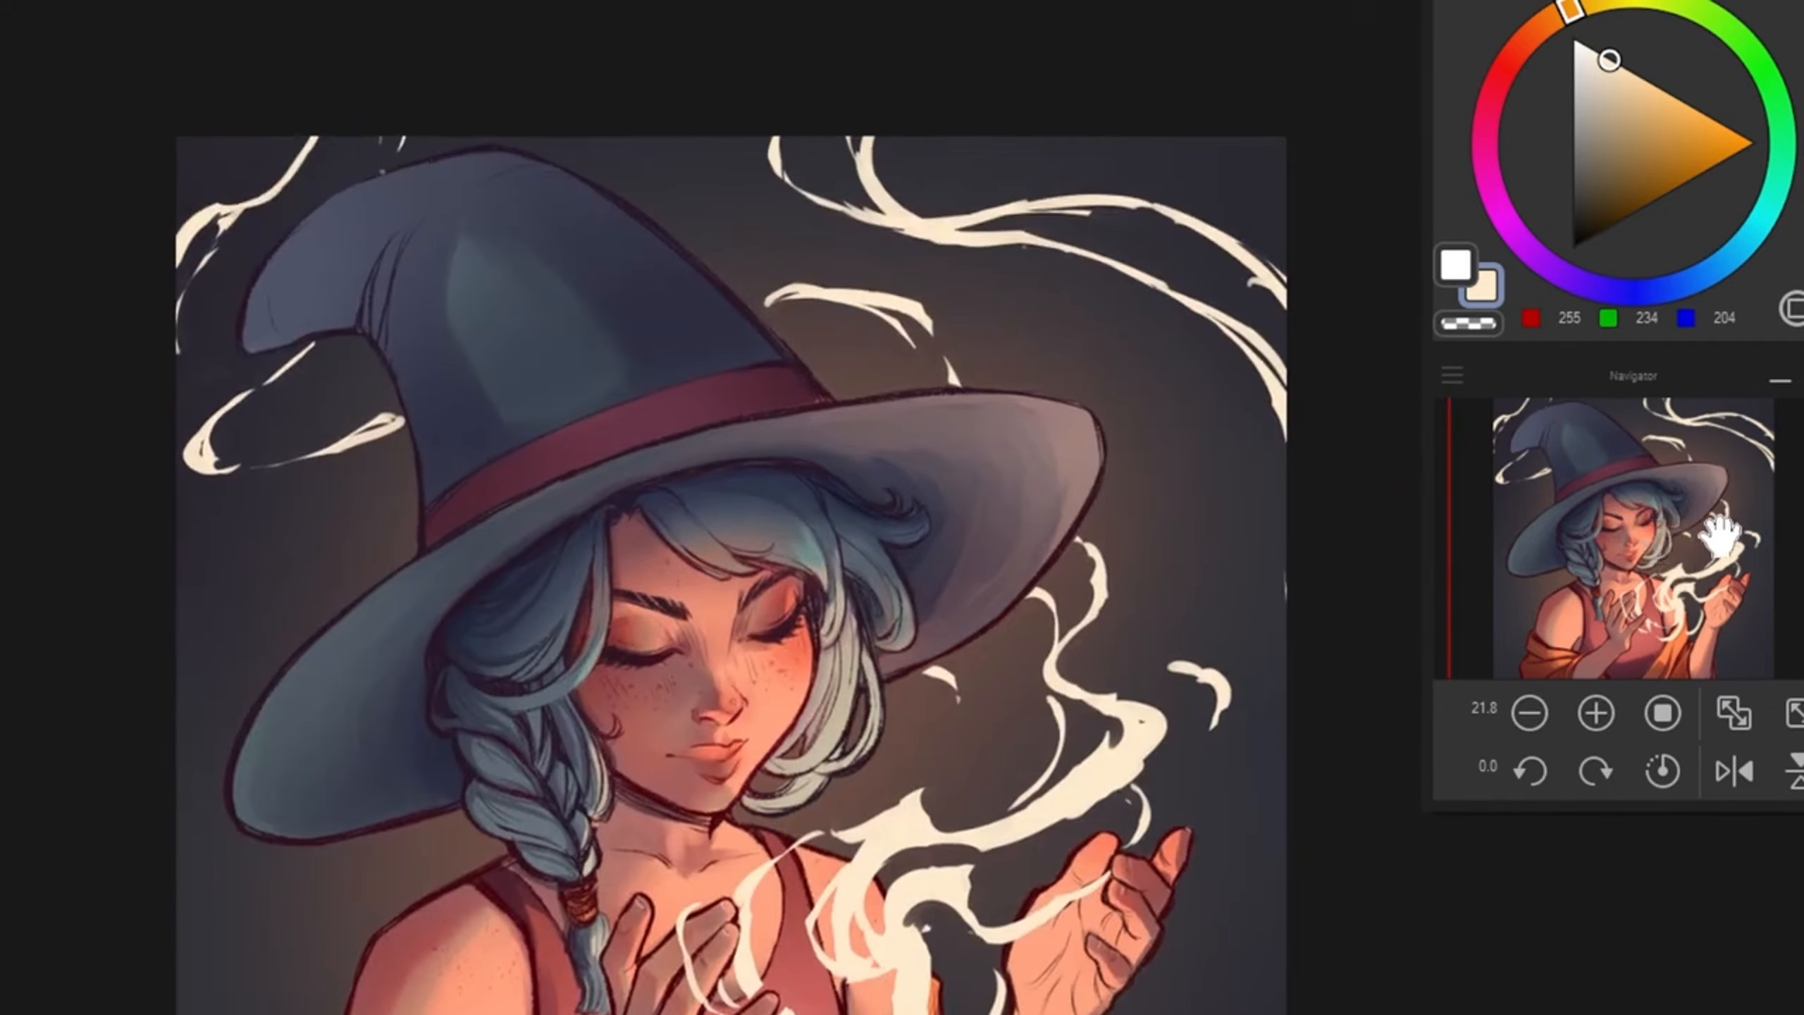
mouse_move(1020, 241)
left_mouse_down()
mouse_move(907, 249)
mouse_move(1018, 260)
left_mouse_up()
key("c")
Step: Paint a cream ribbon from the canvas edge below the hat brim to the bare shoulder, and thin it
left_click_drag(1735, 568, 1732, 588)
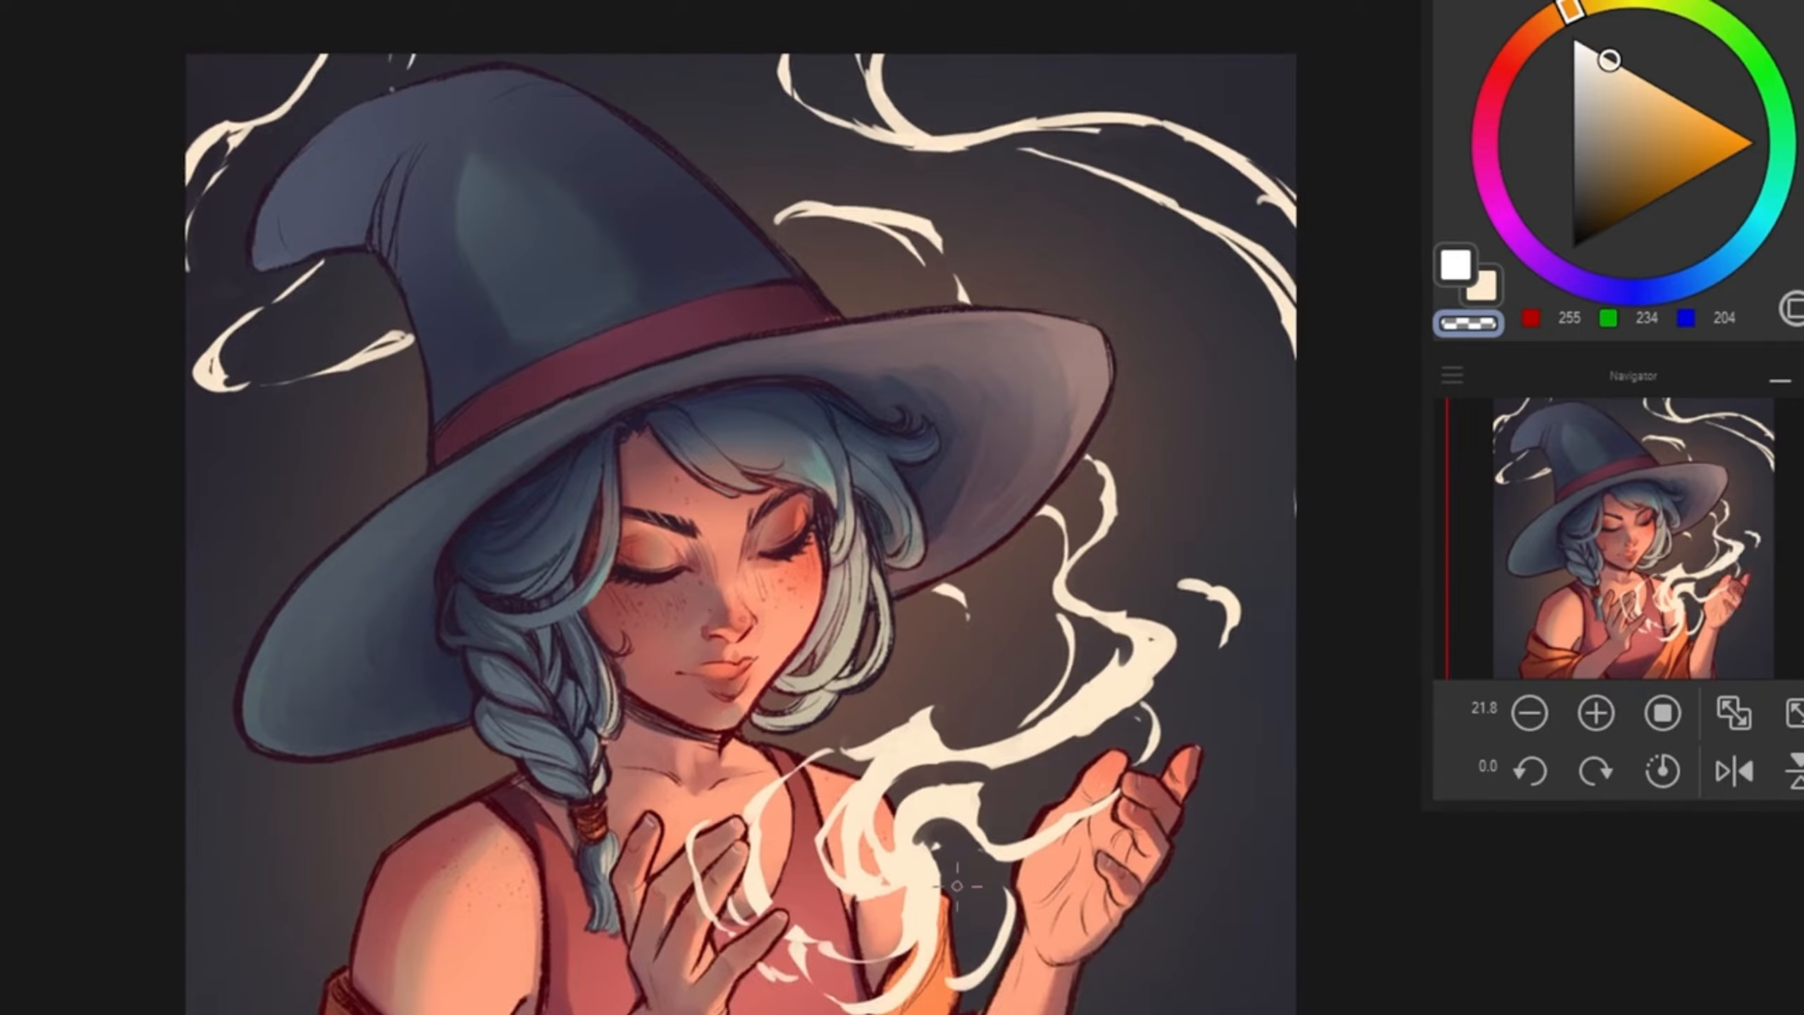
mouse_move(187, 755)
left_mouse_down()
mouse_move(214, 824)
mouse_move(366, 849)
left_mouse_up()
left_click_drag(344, 872, 375, 877)
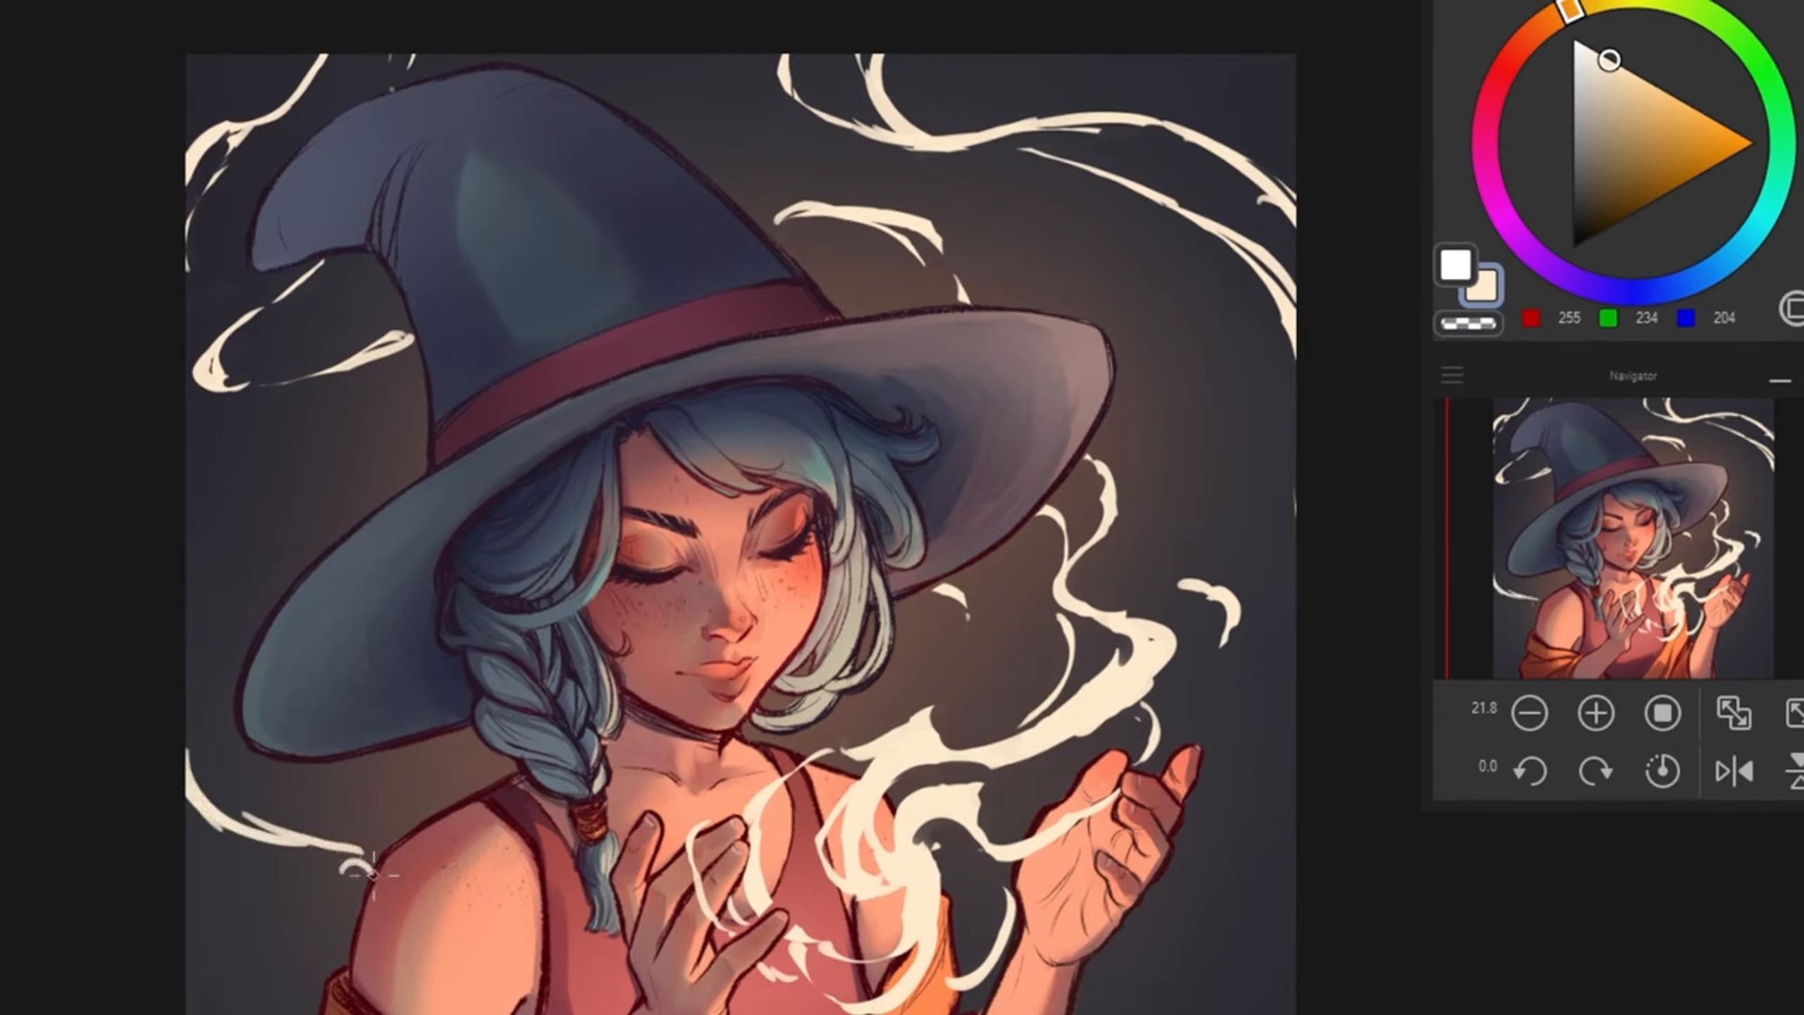
left_click_drag(202, 775, 322, 825)
key("c")
left_click_drag(202, 779, 364, 871)
key("c")
Step: Sample the cream colour, start a branch beneath the shoulder ribbon and trim its lower side
left_click_drag(243, 861, 355, 877)
left_click(323, 883, "alt")
left_click(218, 815, "alt")
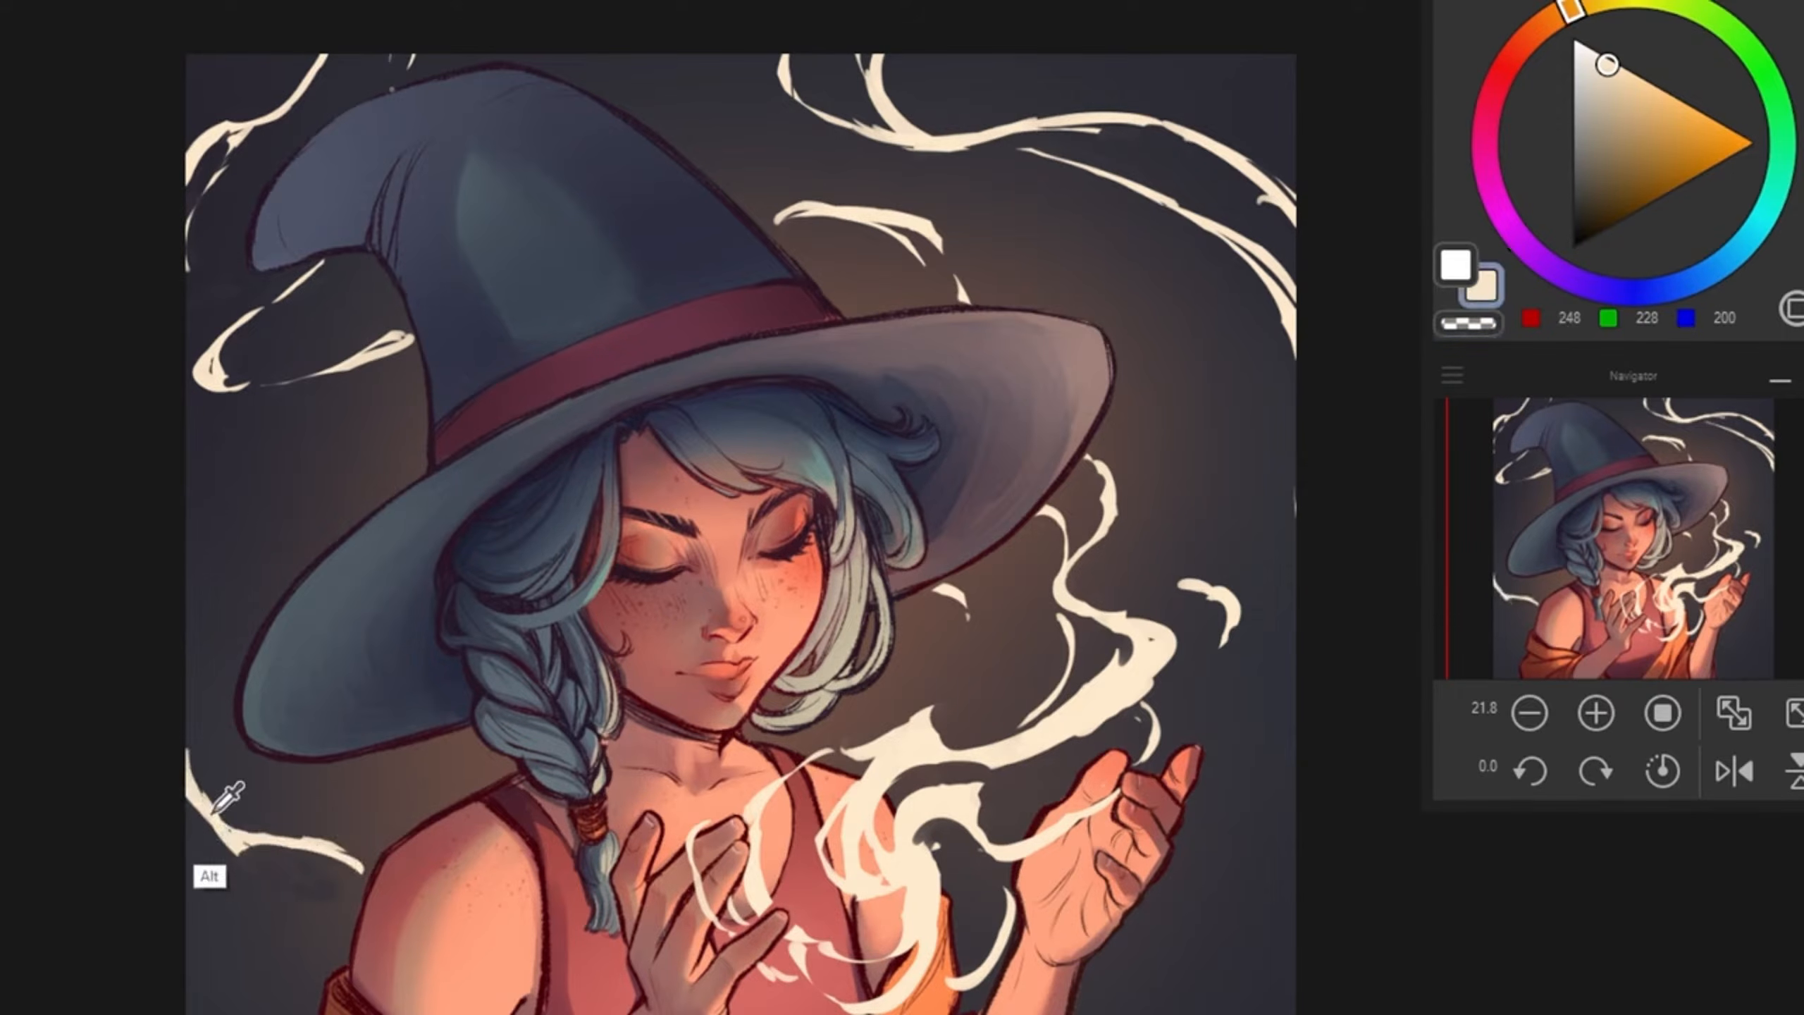
left_click_drag(239, 862, 278, 854)
key("c")
mouse_move(246, 871)
left_mouse_down()
mouse_move(280, 861)
mouse_move(355, 941)
left_mouse_up()
key("c")
key("c")
key("c")
key("c")
key("c")
Step: Widen the shoulder ribbon at the canvas edge and add a thin second strand beneath it
mouse_move(191, 846)
left_mouse_down()
mouse_move(312, 908)
mouse_move(301, 881)
mouse_move(343, 928)
left_mouse_up()
key("c")
left_click_drag(207, 882, 300, 899)
key("c")
left_click_drag(189, 802, 324, 905)
key("c")
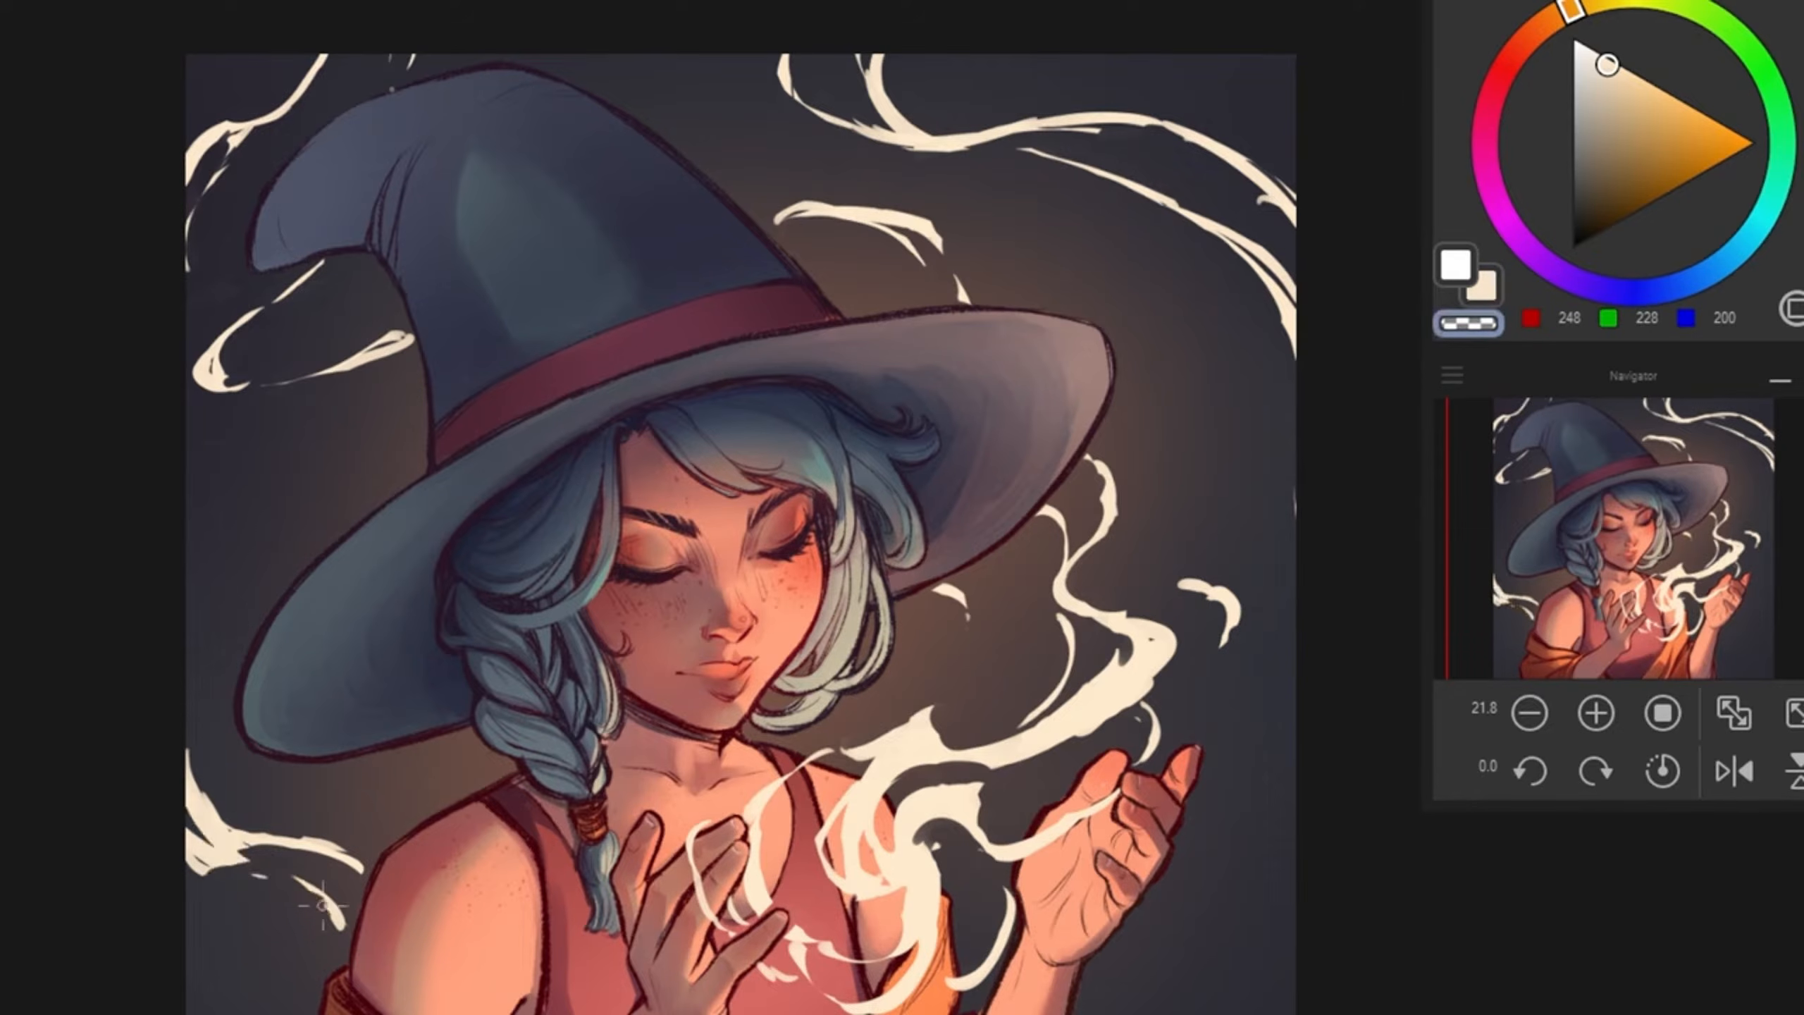
Step: Extend the shoulder ribbon's lower strand and erase the excess around its branching point
key("c")
mouse_move(217, 856)
left_mouse_down()
mouse_move(307, 874)
mouse_move(364, 960)
left_mouse_up()
key("c")
key("c")
key("c")
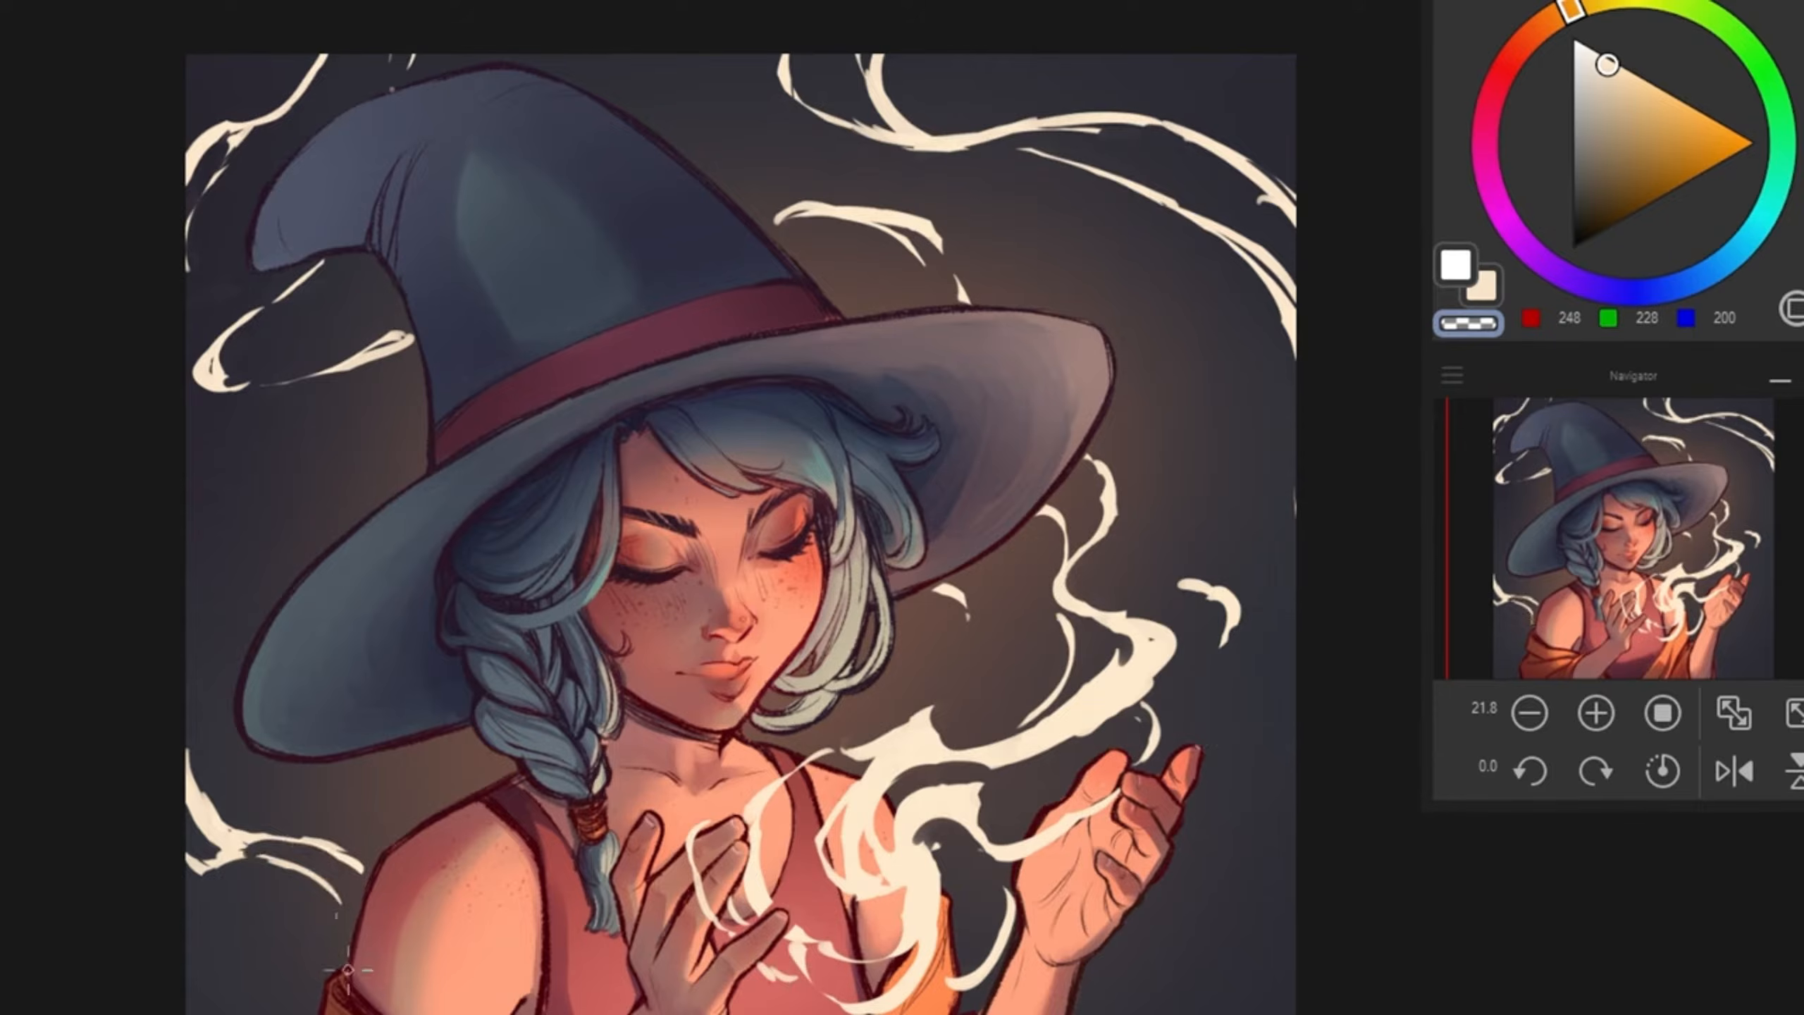
Step: Paint a tapered cream ribbon at the canvas edge beyond the raised hand, sweeping down and inward
key("c")
mouse_move(1293, 780)
left_mouse_down()
mouse_move(1176, 933)
mouse_move(1193, 996)
left_mouse_up()
key("c")
key("c")
left_click_drag(1271, 871, 1172, 1013)
key("c")
left_click_drag(1294, 859, 1220, 950)
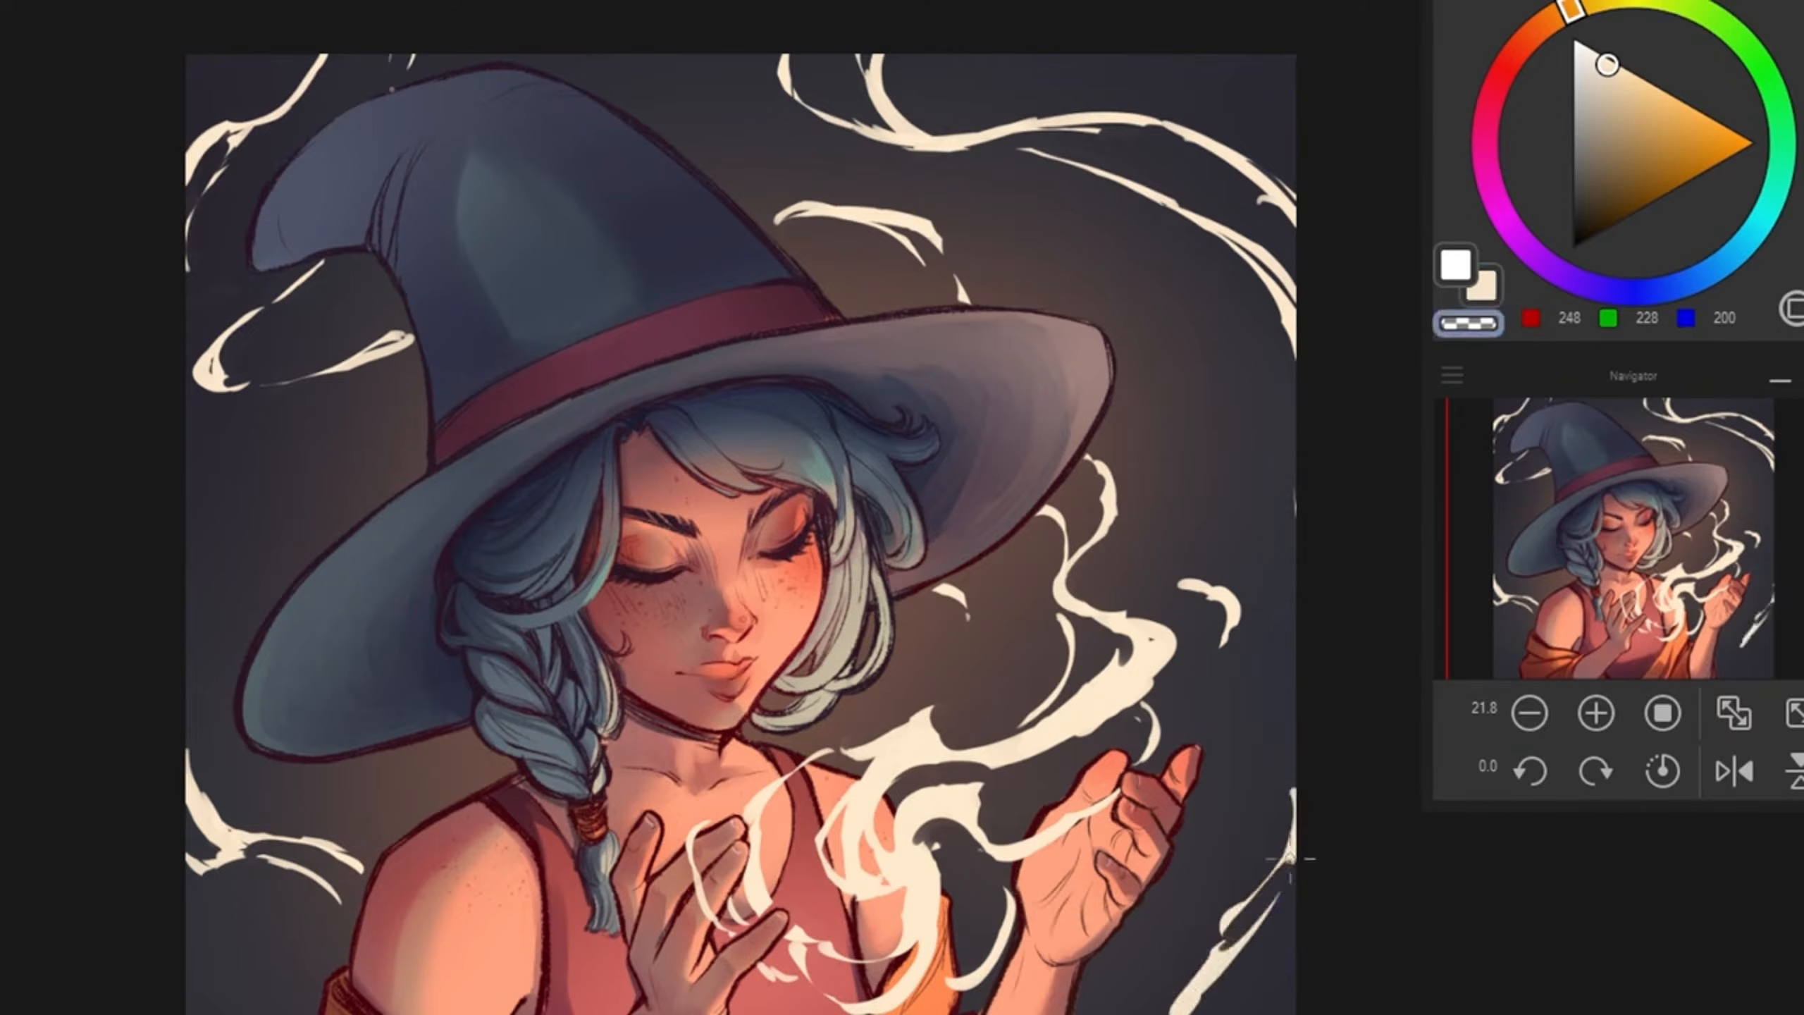
left_click_drag(1283, 889, 1197, 998)
key("c")
left_click_drag(1265, 897, 1217, 952)
left_click_drag(1294, 872, 1222, 925)
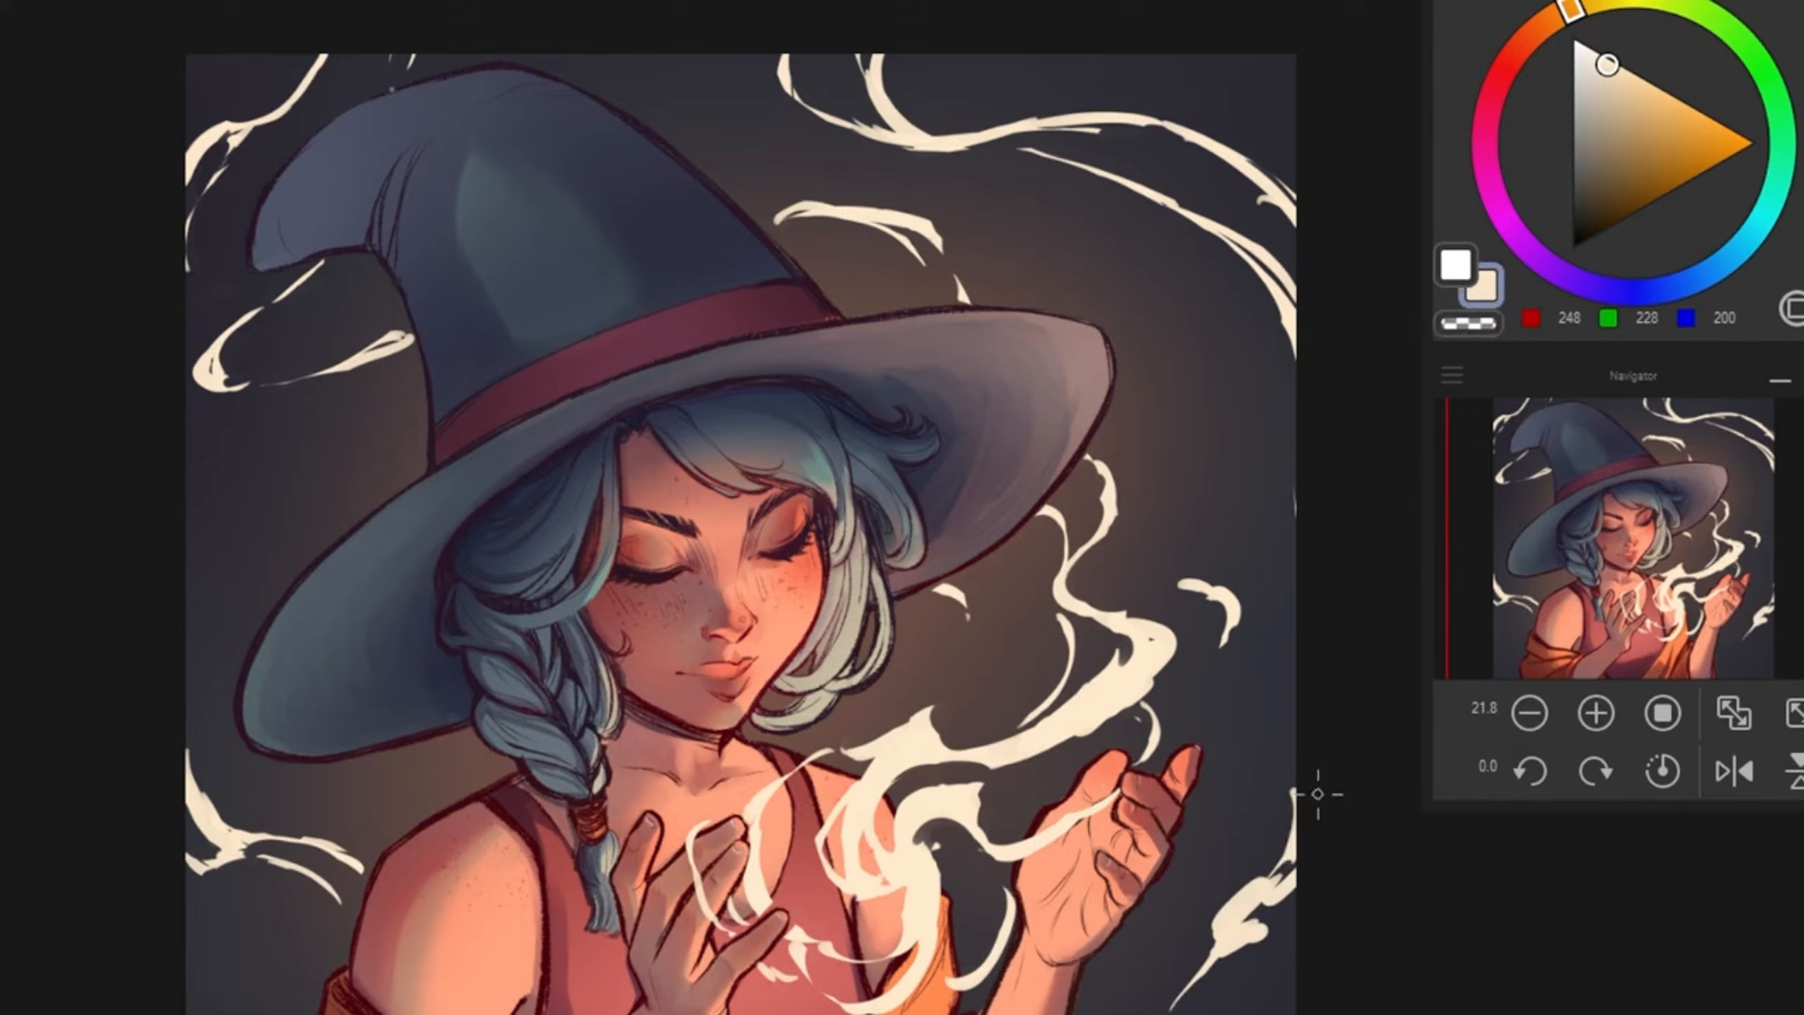
Step: Repaint the ribbon beyond the raised hand as one smoother curve along the canvas edge
key("c")
mouse_move(1303, 821)
left_mouse_down()
mouse_move(1239, 899)
mouse_move(1255, 912)
mouse_move(1164, 1008)
left_mouse_up()
key("c")
key("c")
left_click_drag(1254, 893, 1221, 956)
left_click_drag(1288, 861, 1237, 936)
key("c")
left_click_drag(1294, 821, 1199, 1013)
key("c")
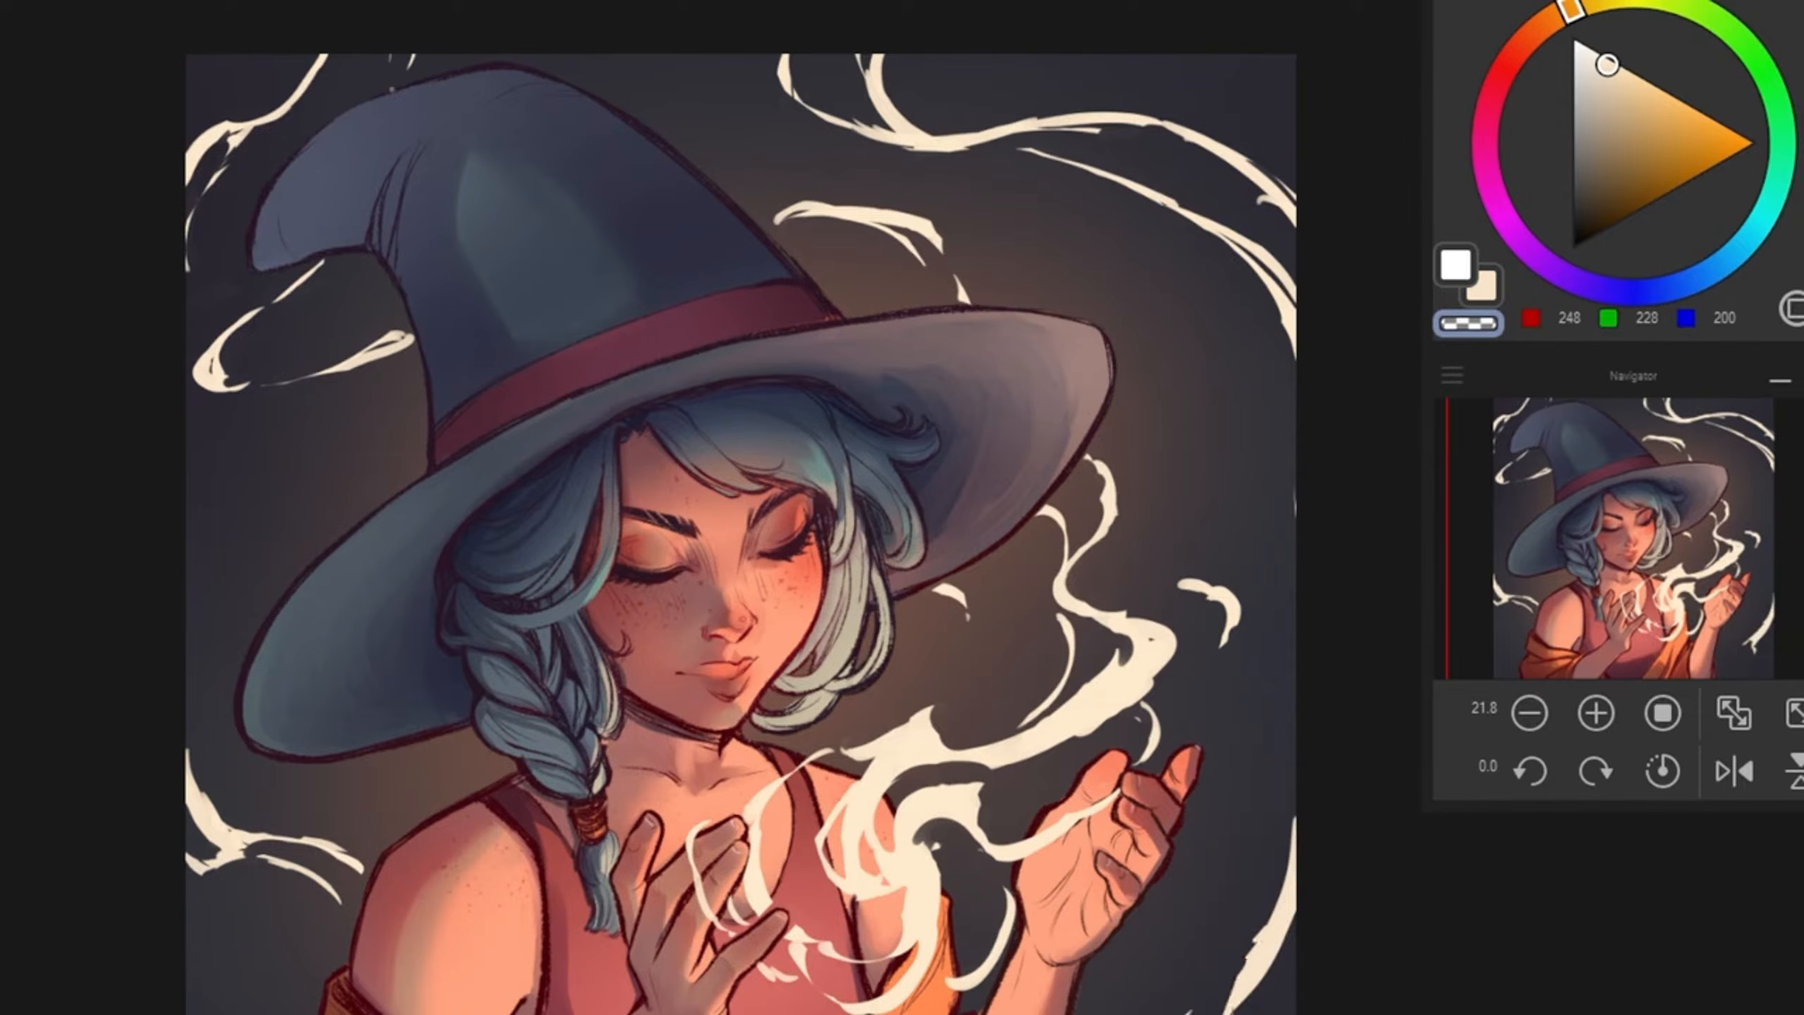
Step: Thin the ribbon beyond the raised hand and break it into separate segments along the canvas edge
left_click_drag(1265, 930, 1229, 1001)
mouse_move(1291, 850)
left_mouse_down()
mouse_move(1228, 1006)
mouse_move(1199, 1014)
left_mouse_up()
key("c")
key("c")
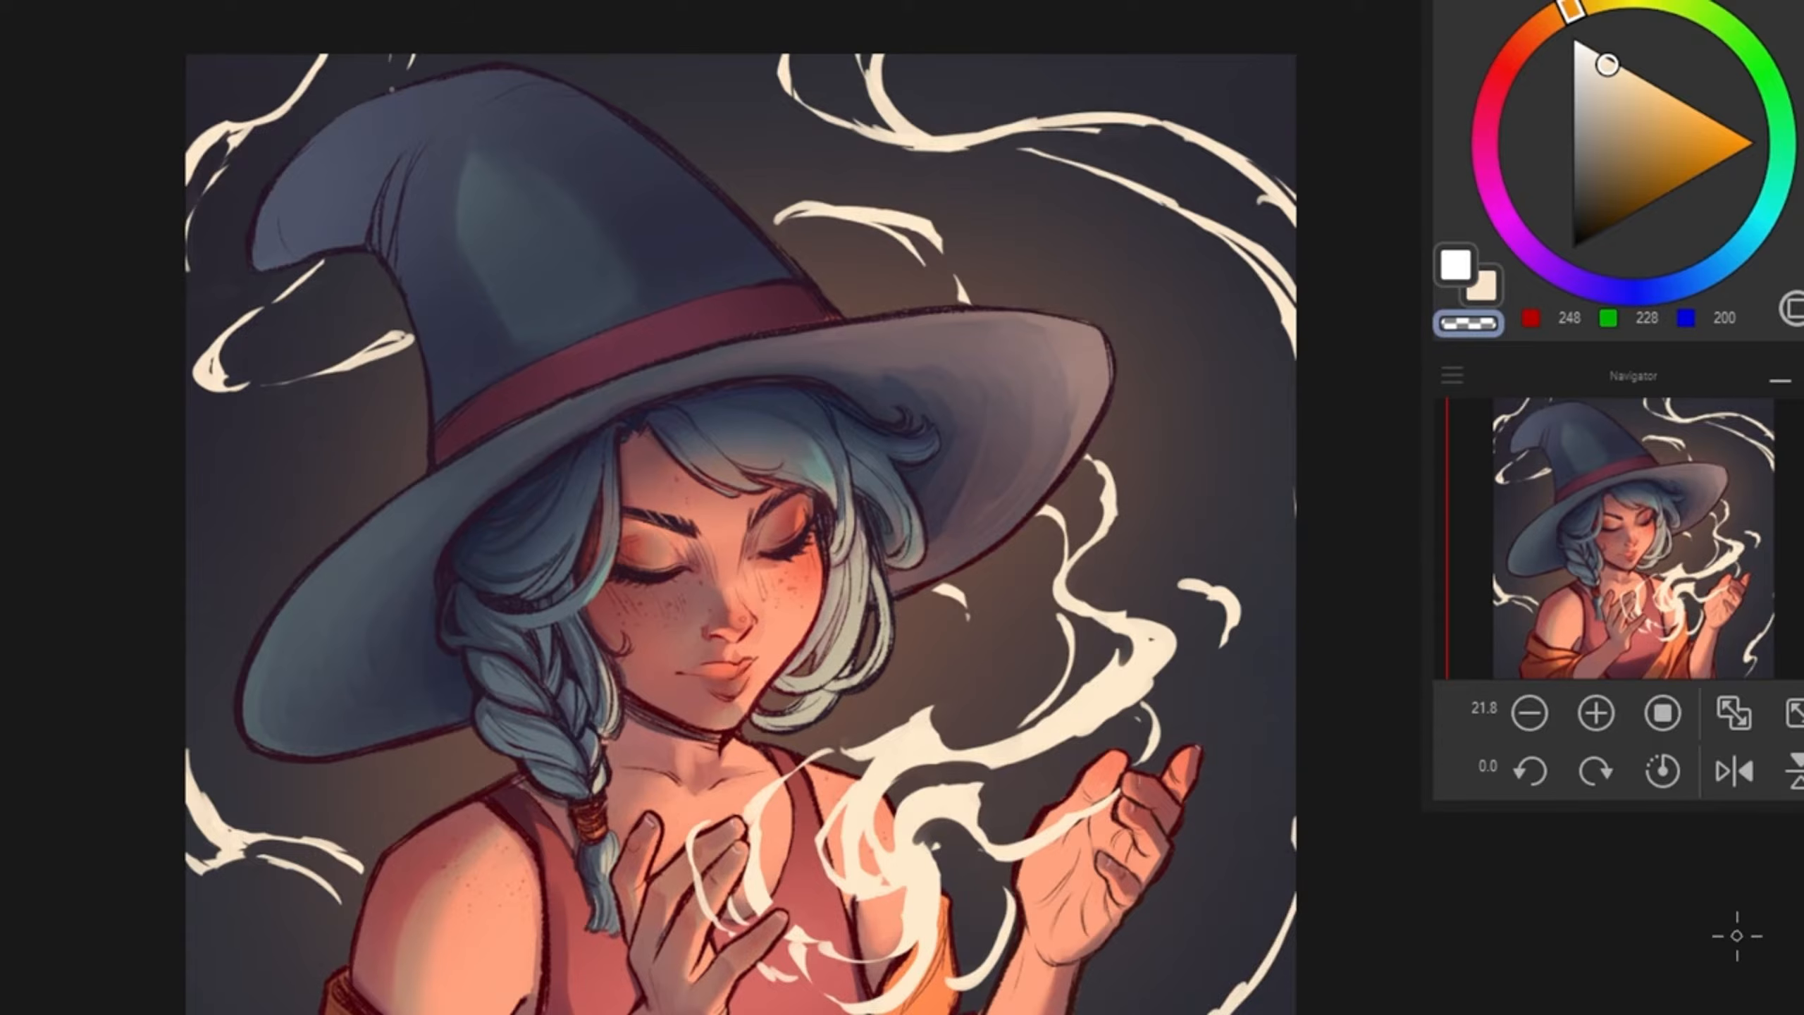
key("c")
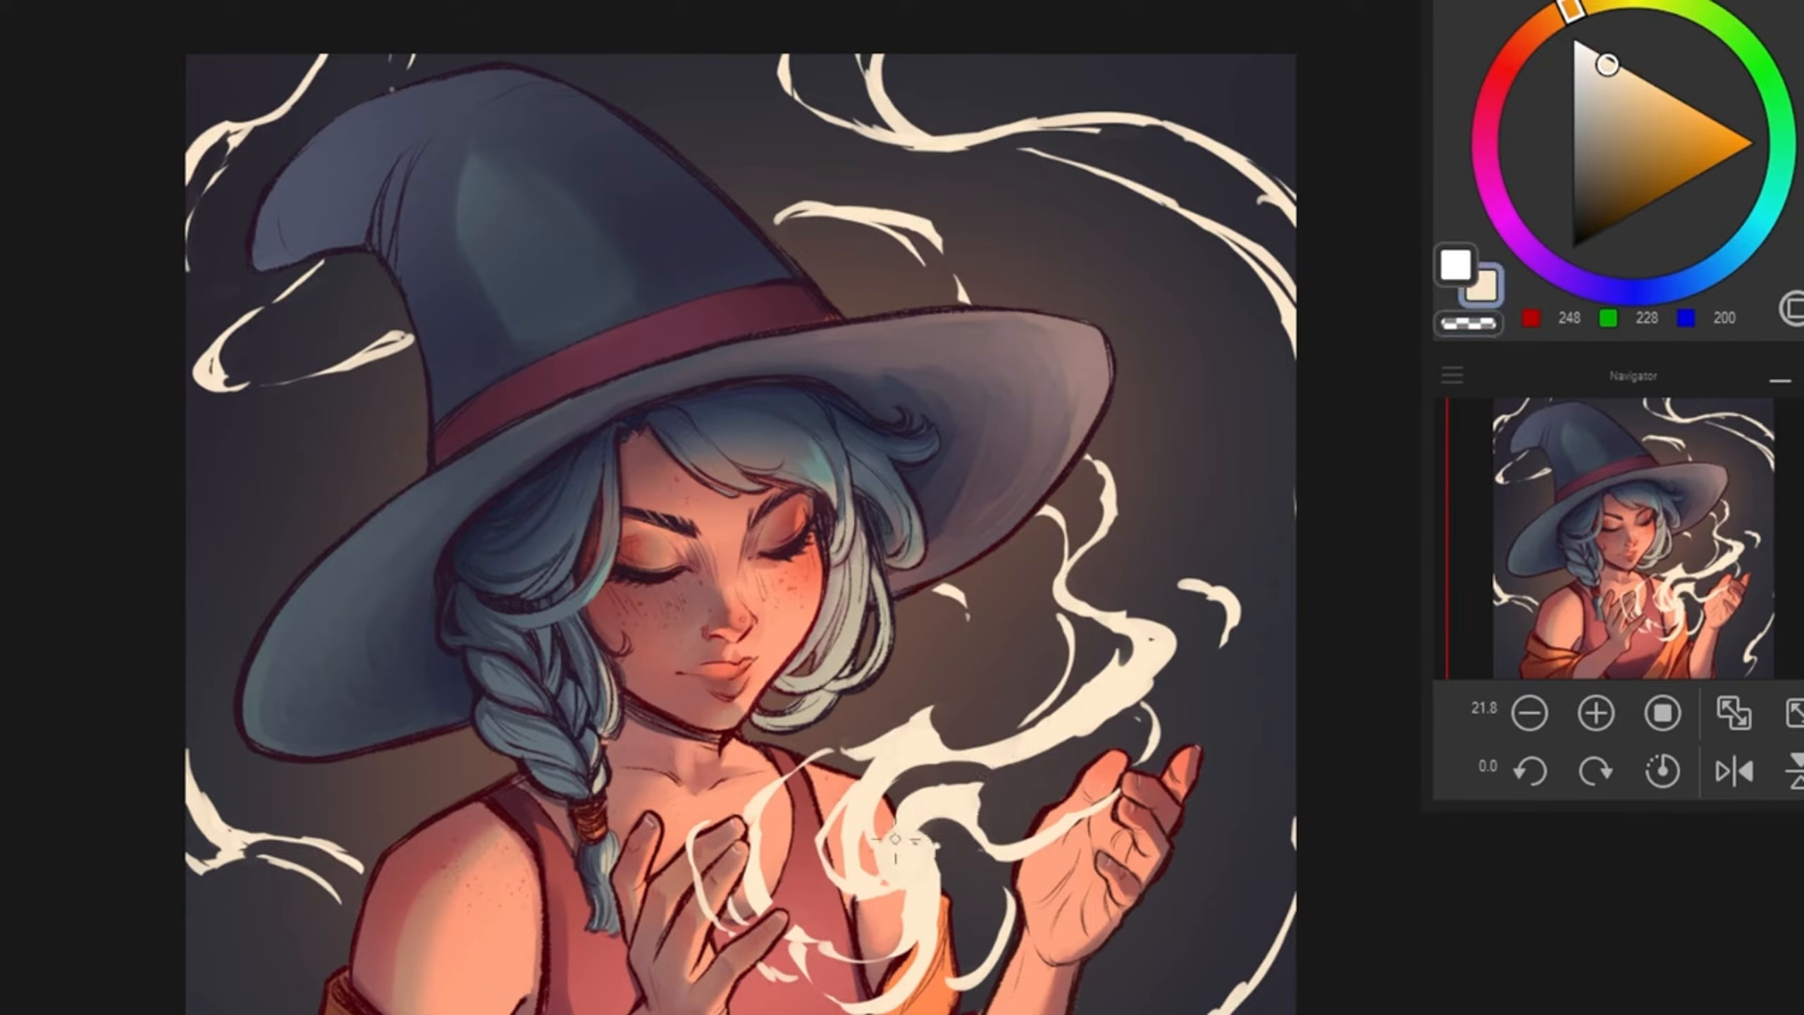
Step: Work a small round orb into the centre of the swirl between the hands, undoing unwanted strokes
key("c")
mouse_move(913, 848)
left_mouse_down()
mouse_move(902, 867)
mouse_move(920, 828)
mouse_move(888, 863)
mouse_move(924, 883)
mouse_move(898, 855)
mouse_move(917, 851)
mouse_move(903, 885)
left_mouse_up()
key("ctrl+z")
key("ctrl+z")
key("ctrl+z")
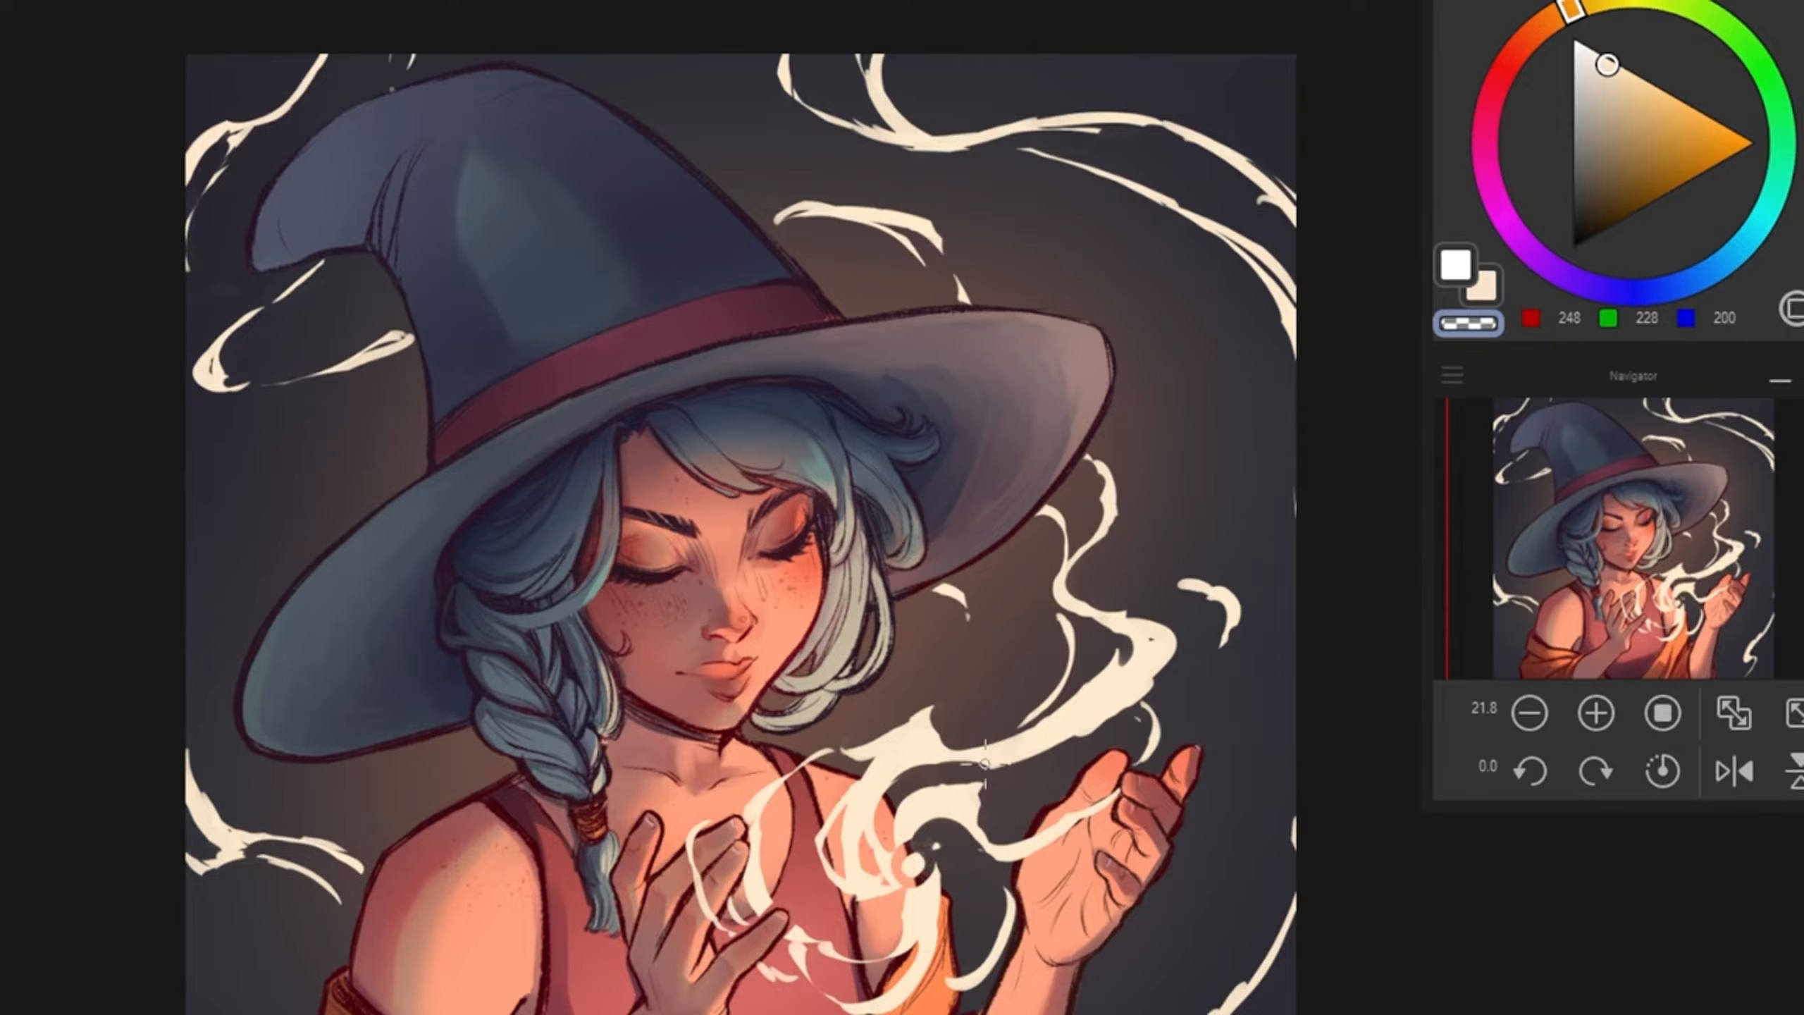
Step: Paint a soft pink-purple glow around the orb and the swirl between the hands
left_click_drag(1686, 560, 1671, 597)
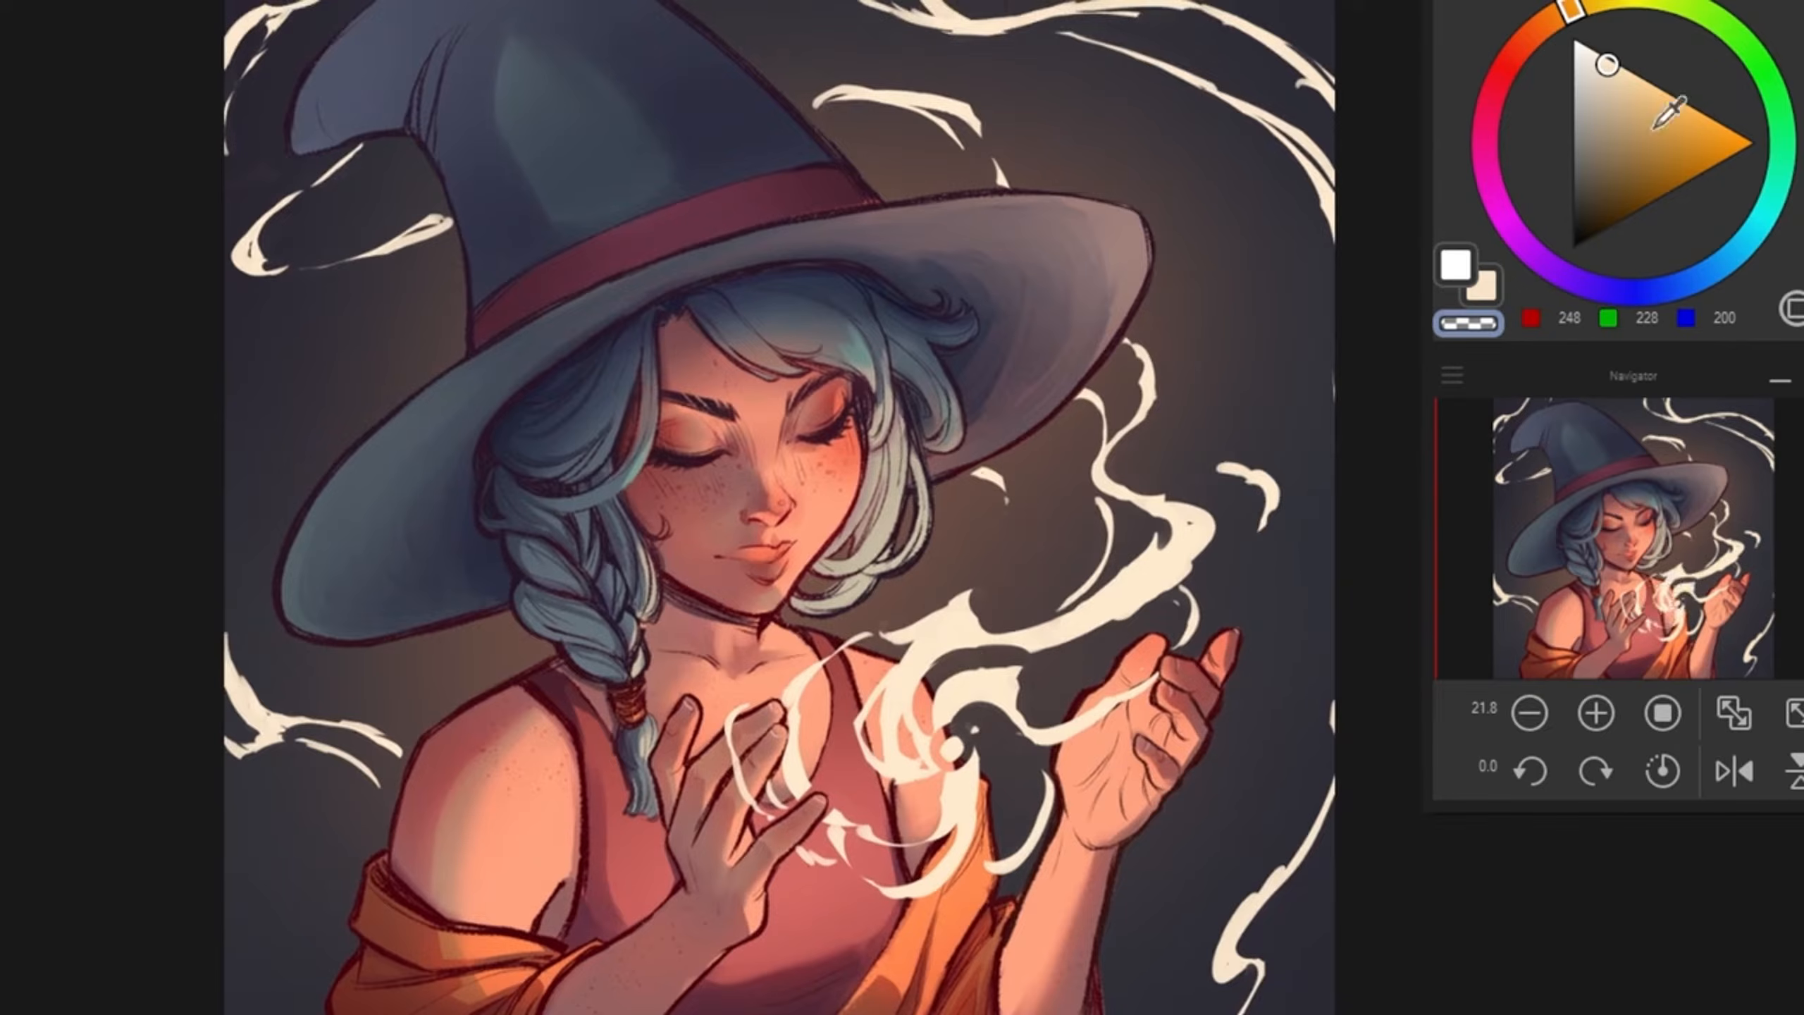
mouse_move(1720, 31)
left_mouse_down()
mouse_move(1700, 12)
mouse_move(1572, 10)
mouse_move(1689, 10)
mouse_move(1675, 6)
left_mouse_up()
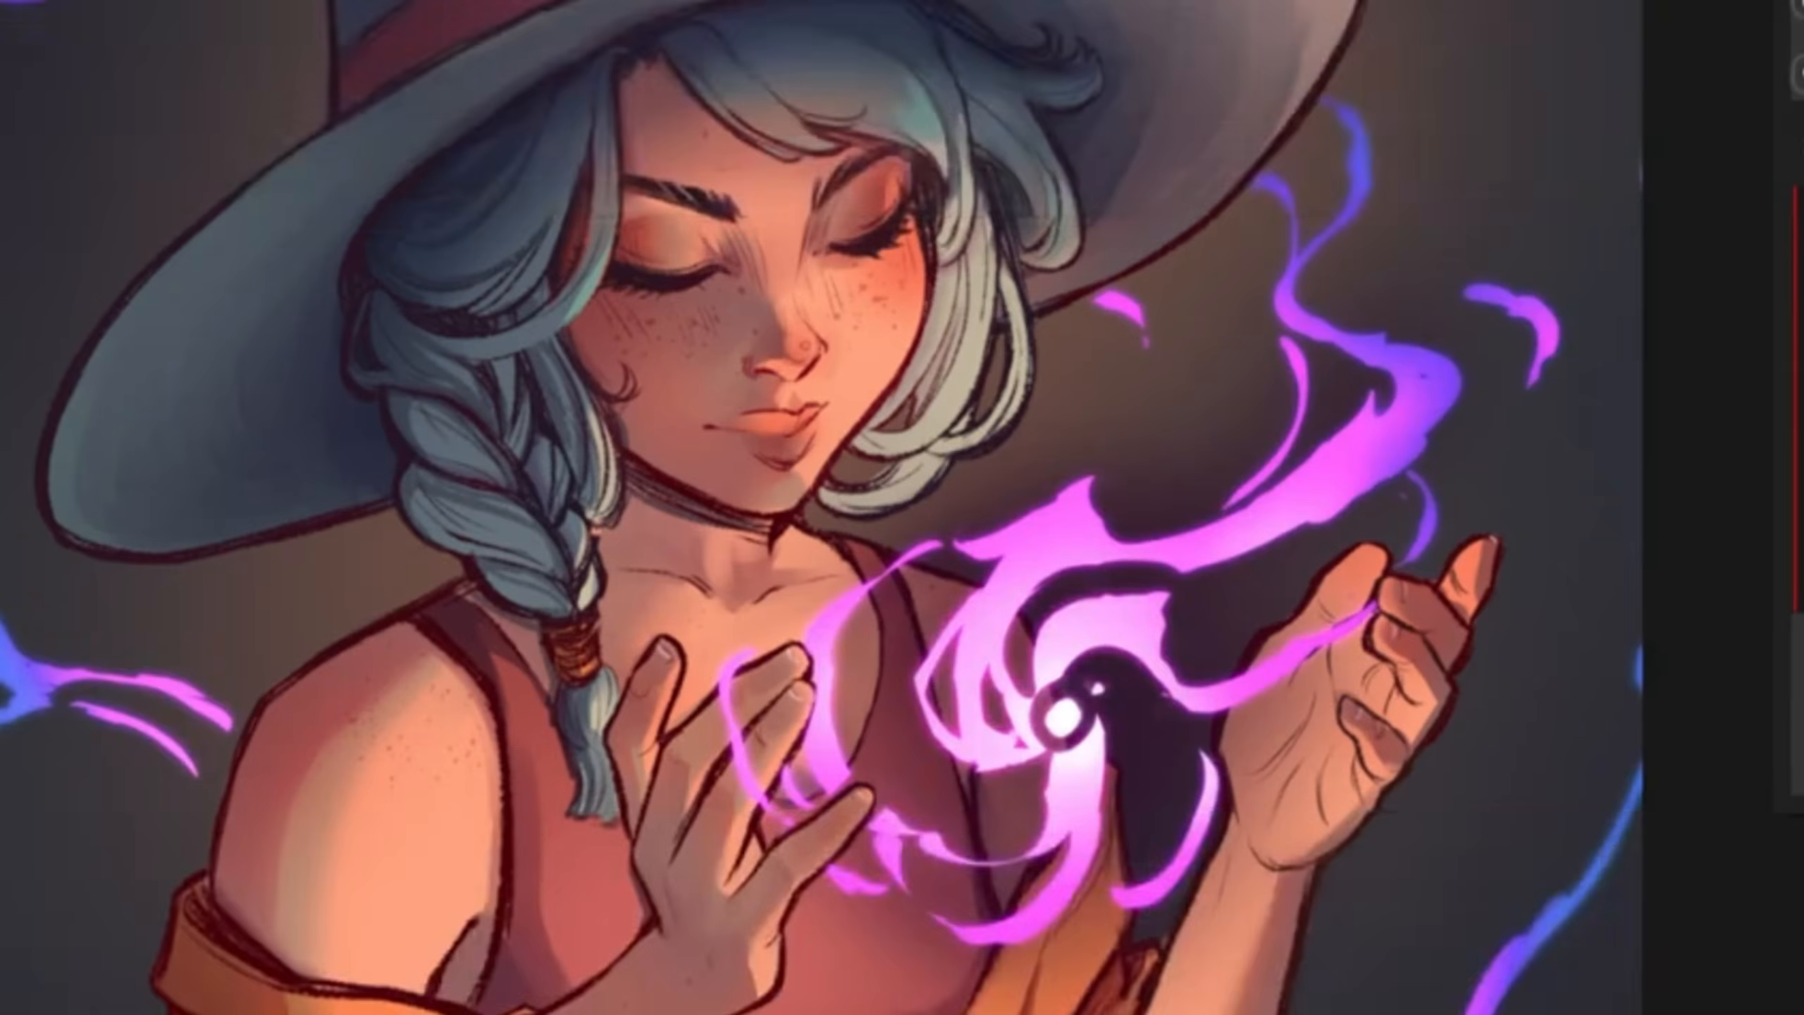
left_click(1068, 717)
left_click_drag(1052, 526, 1108, 825)
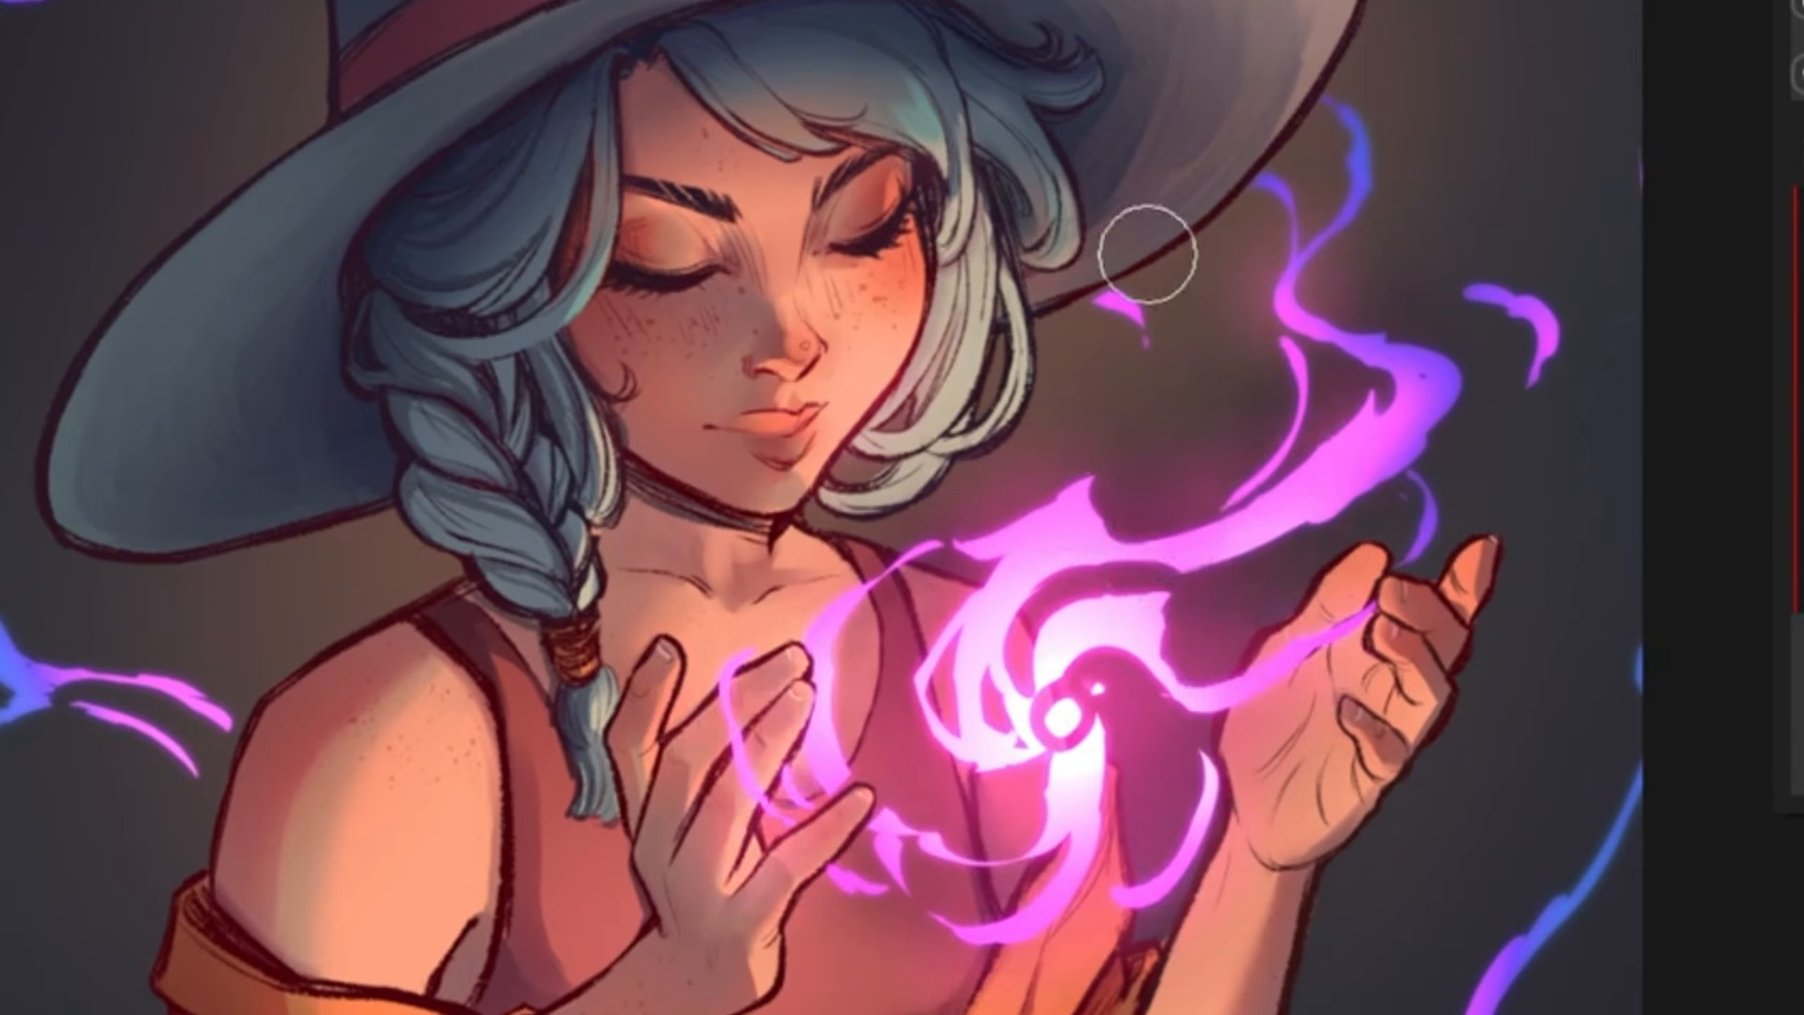
Step: Cast pink-purple light from the magic over the witch's face, hair, hat and hands, and add small particles near the raised hand
left_click_drag(944, 341, 896, 938)
left_click_drag(106, 682, 206, 725)
left_click(1495, 963)
left_click(1544, 341)
left_click(1352, 125)
left_click(1417, 520)
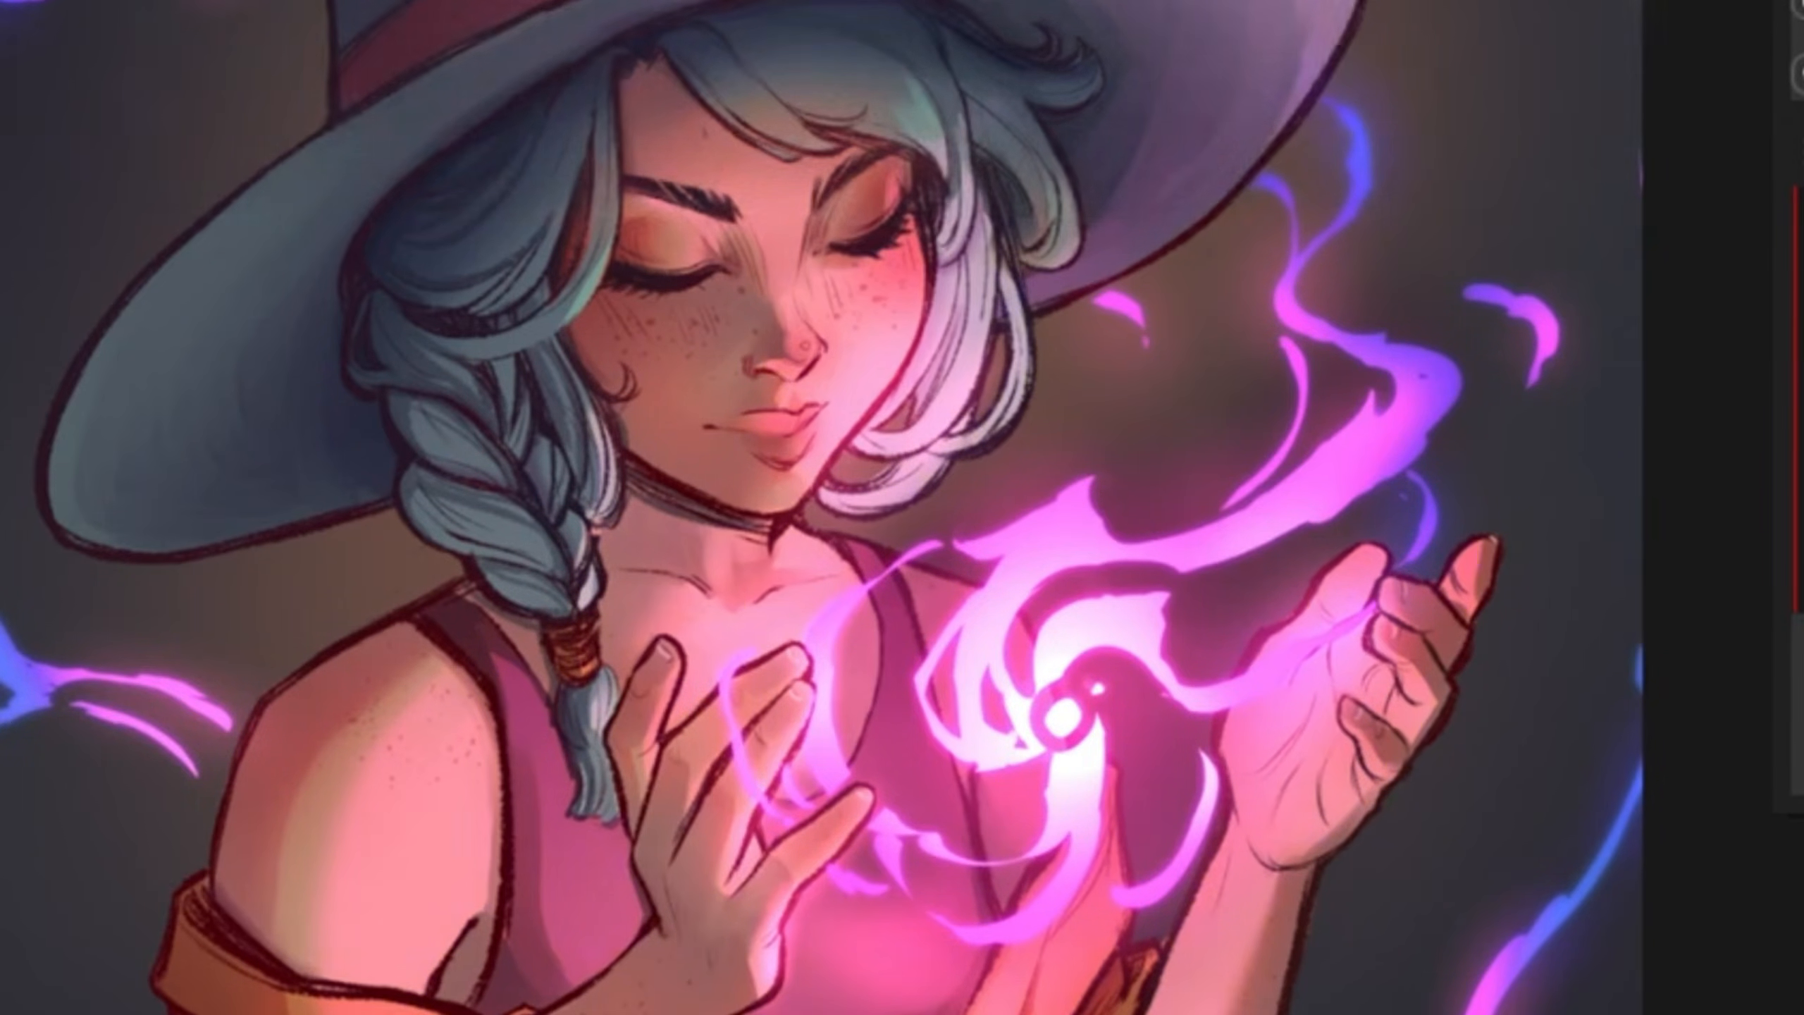
left_click_drag(864, 632, 883, 771)
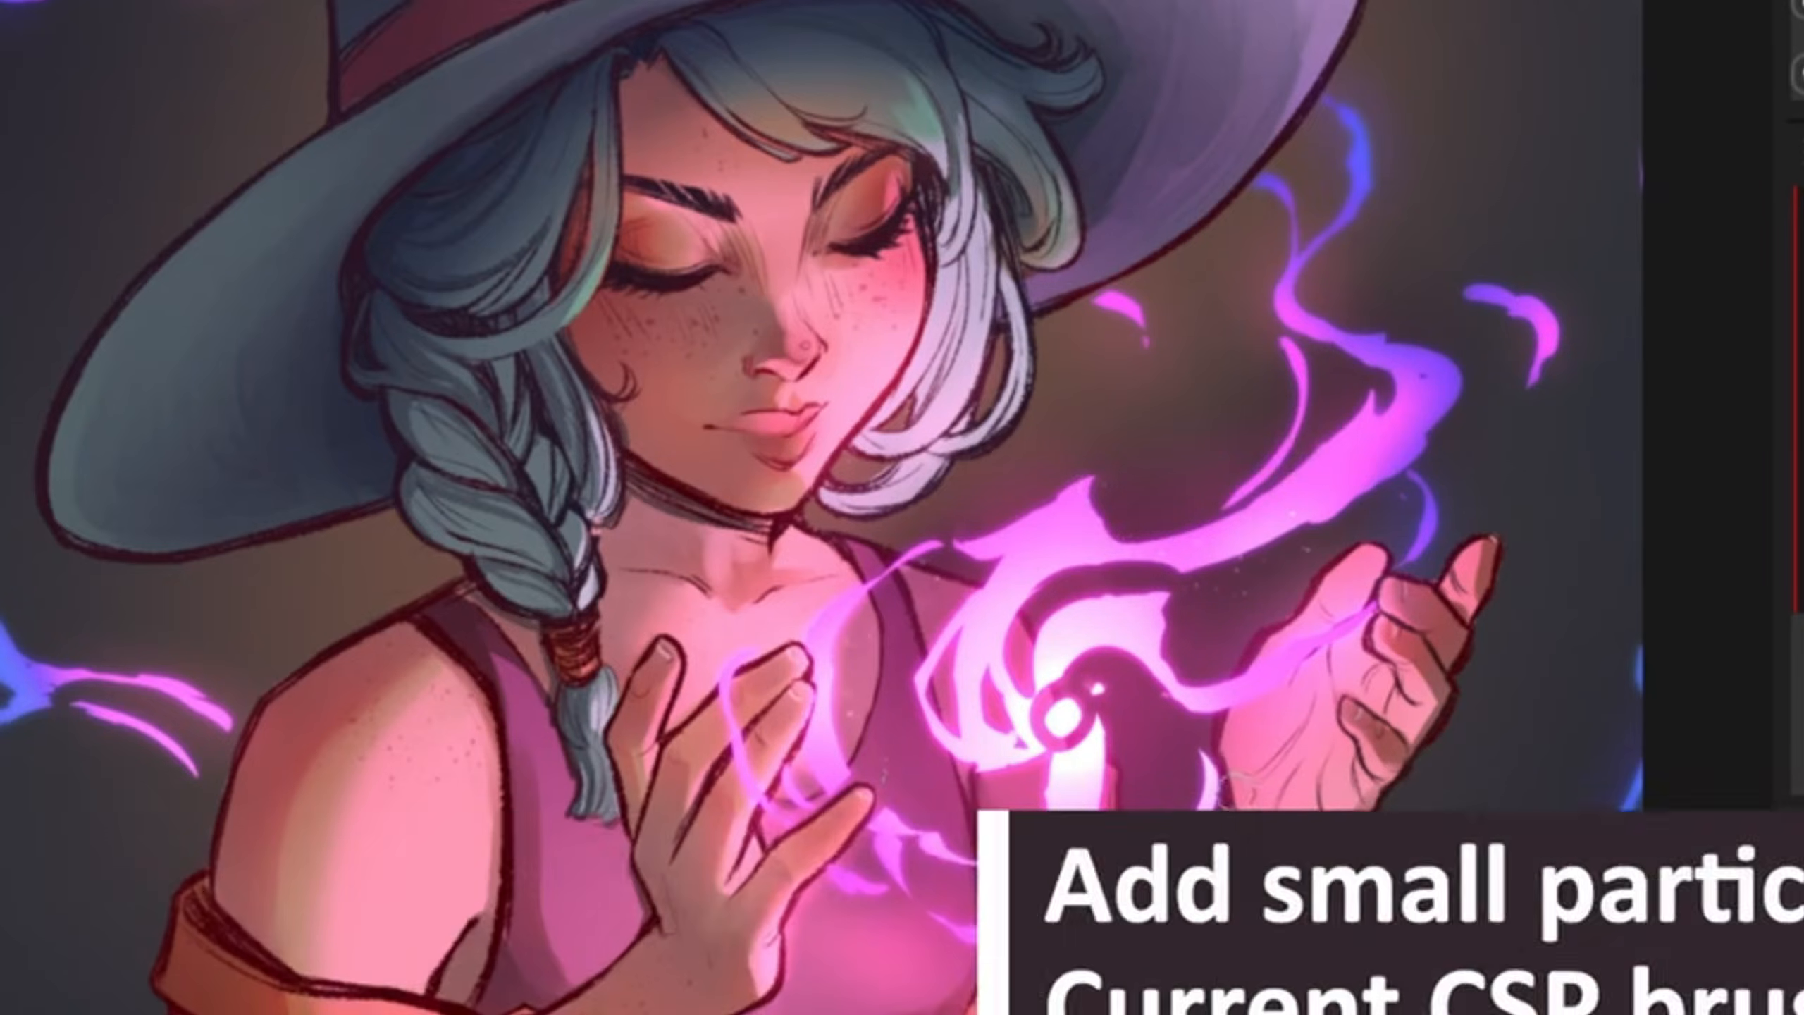
left_click_drag(1403, 576, 1417, 506)
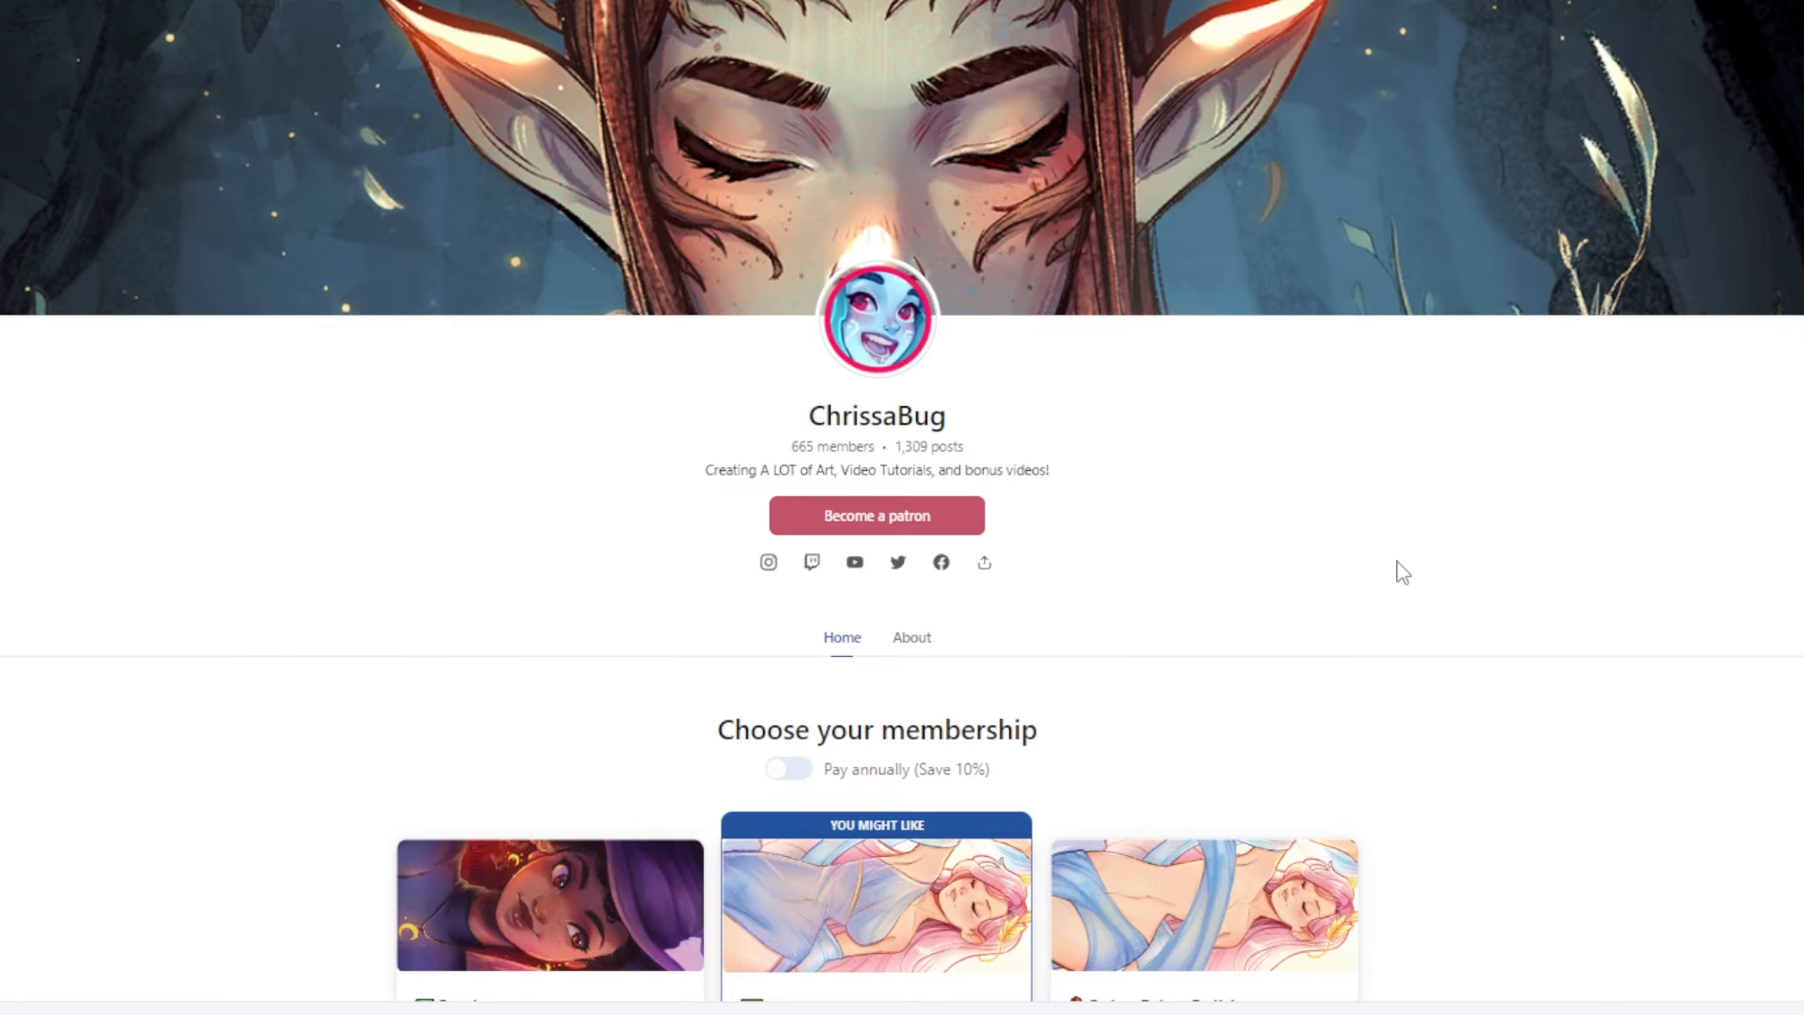
Step: Switch to ChrissaBug's Patreon page and review the membership tiers, including the full Student tier rewards and the Collectors Circle
scroll(1399, 569, "down", 3)
scroll(1404, 572, "down", 6)
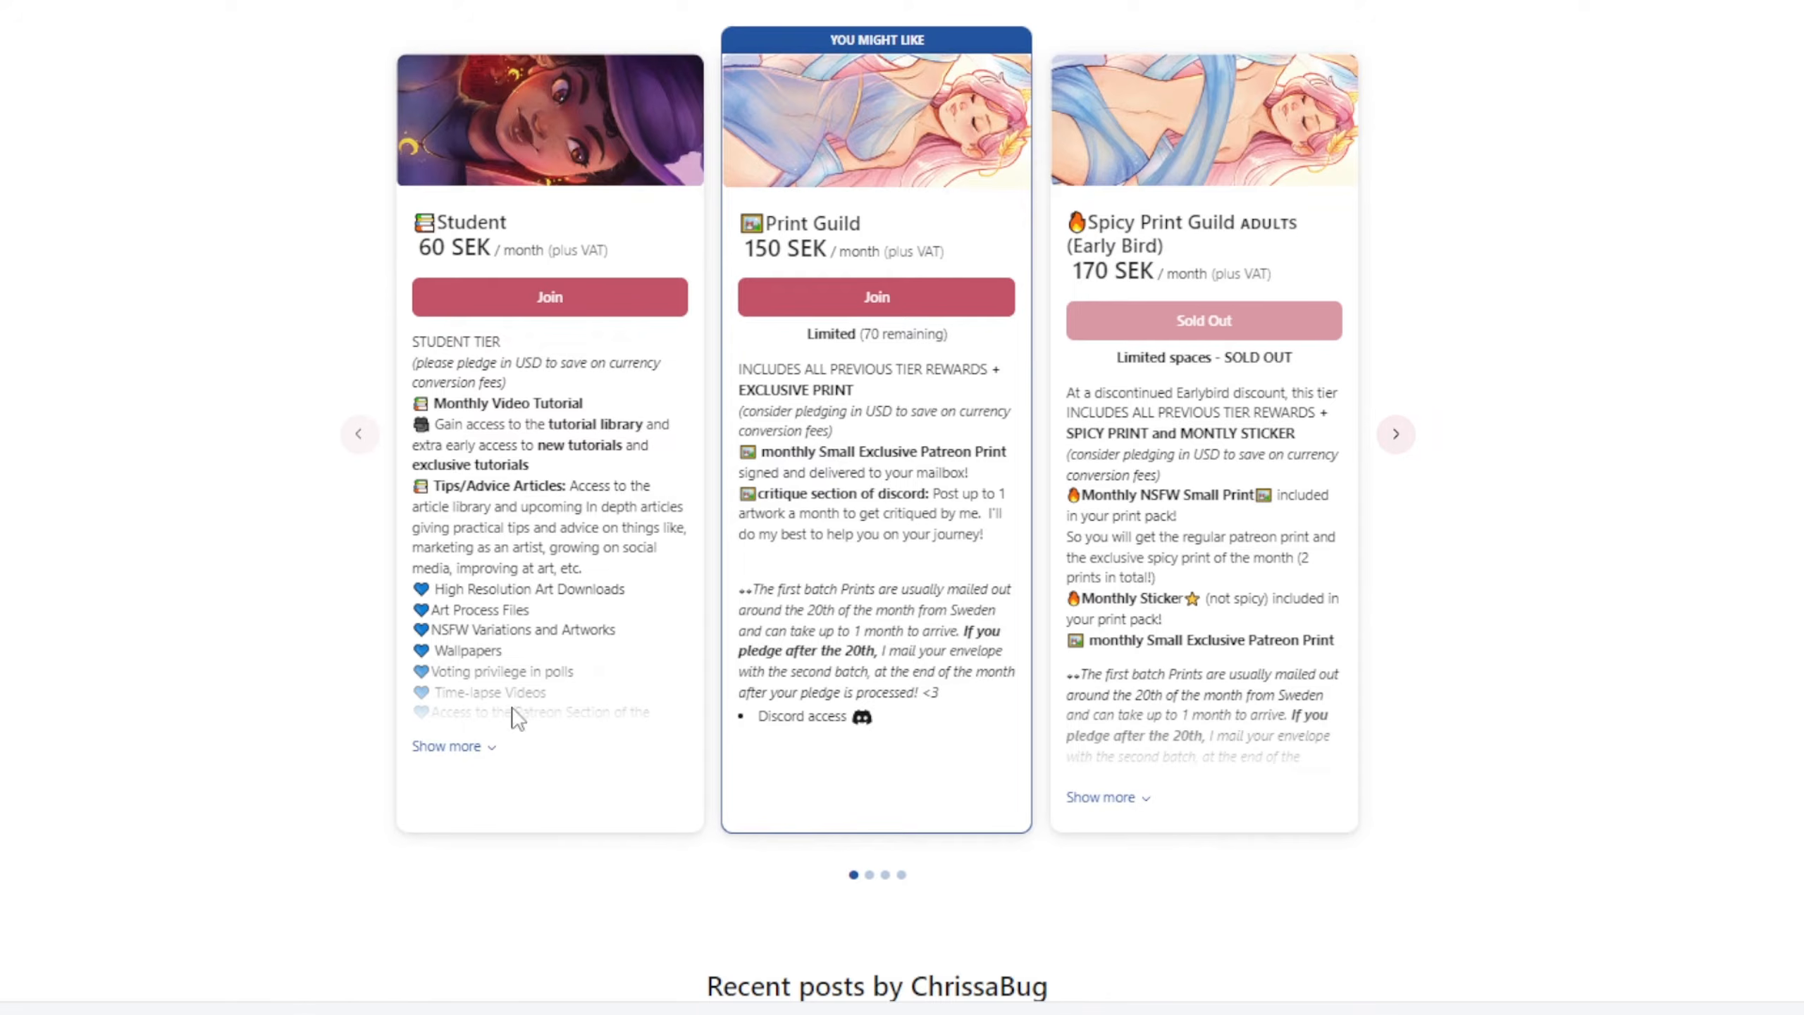
left_click(499, 767)
scroll(527, 597, "down", 2)
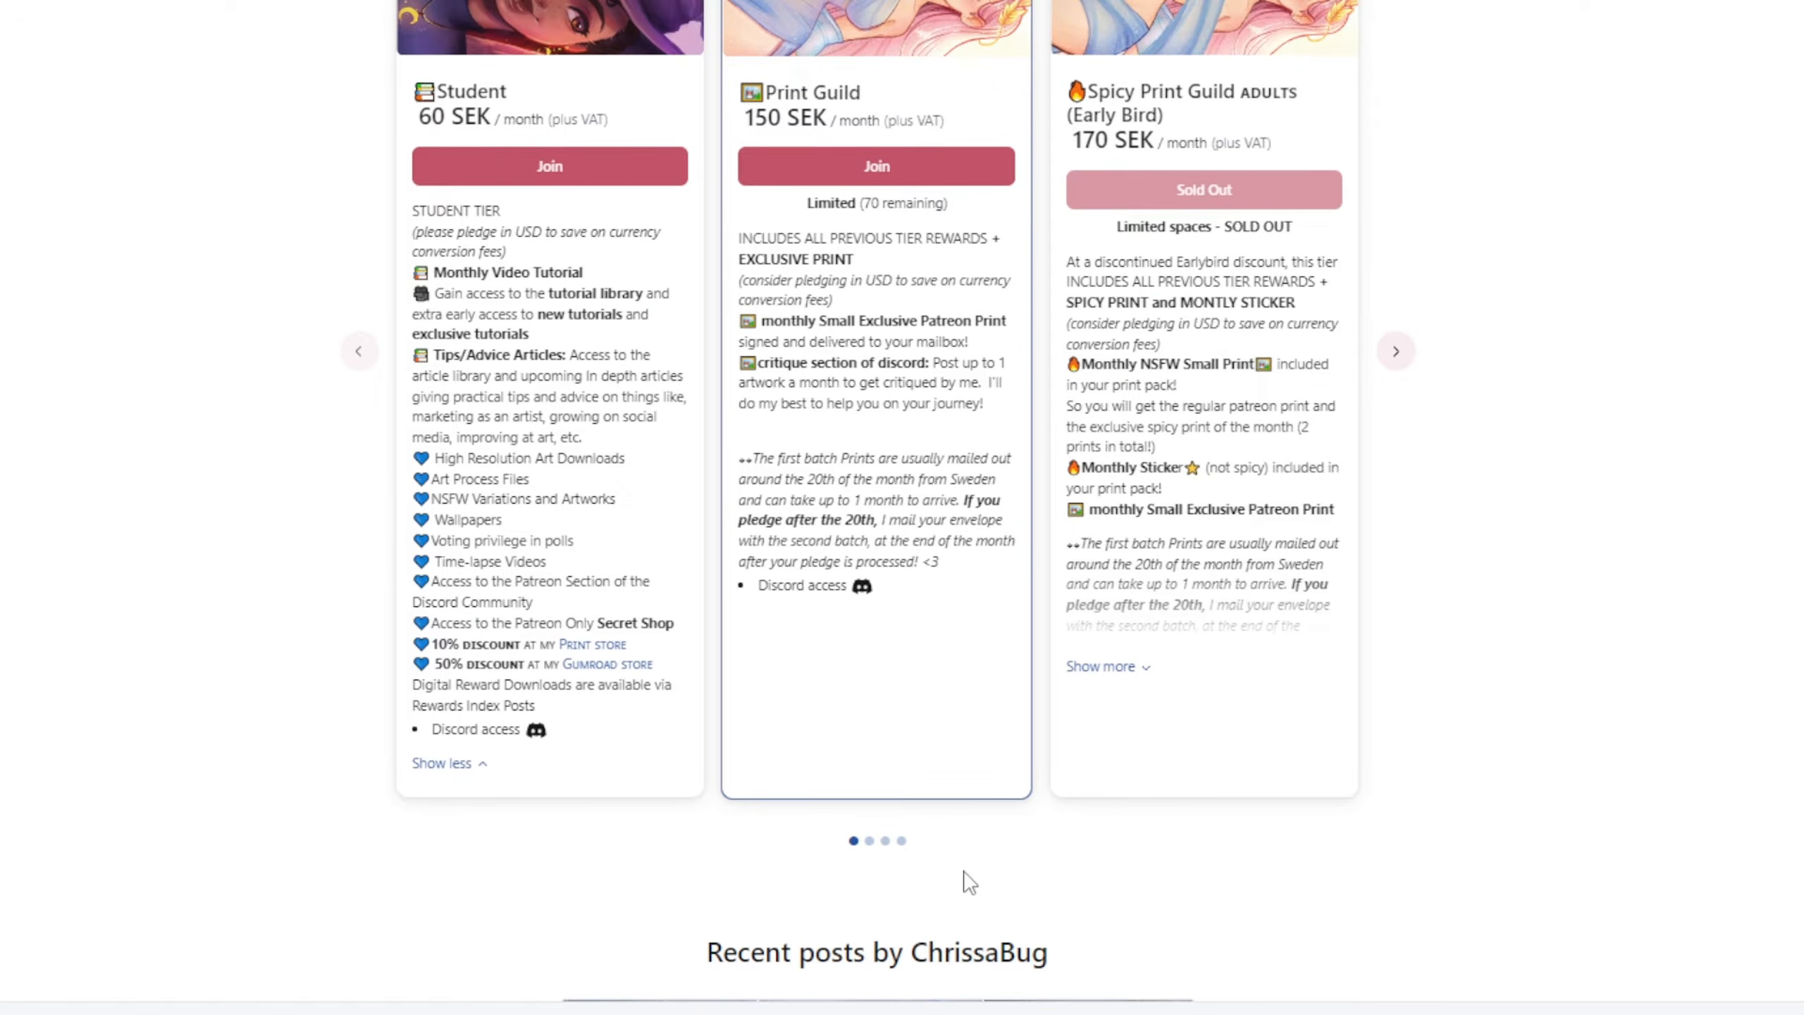
left_click(1394, 352)
left_click(1387, 366)
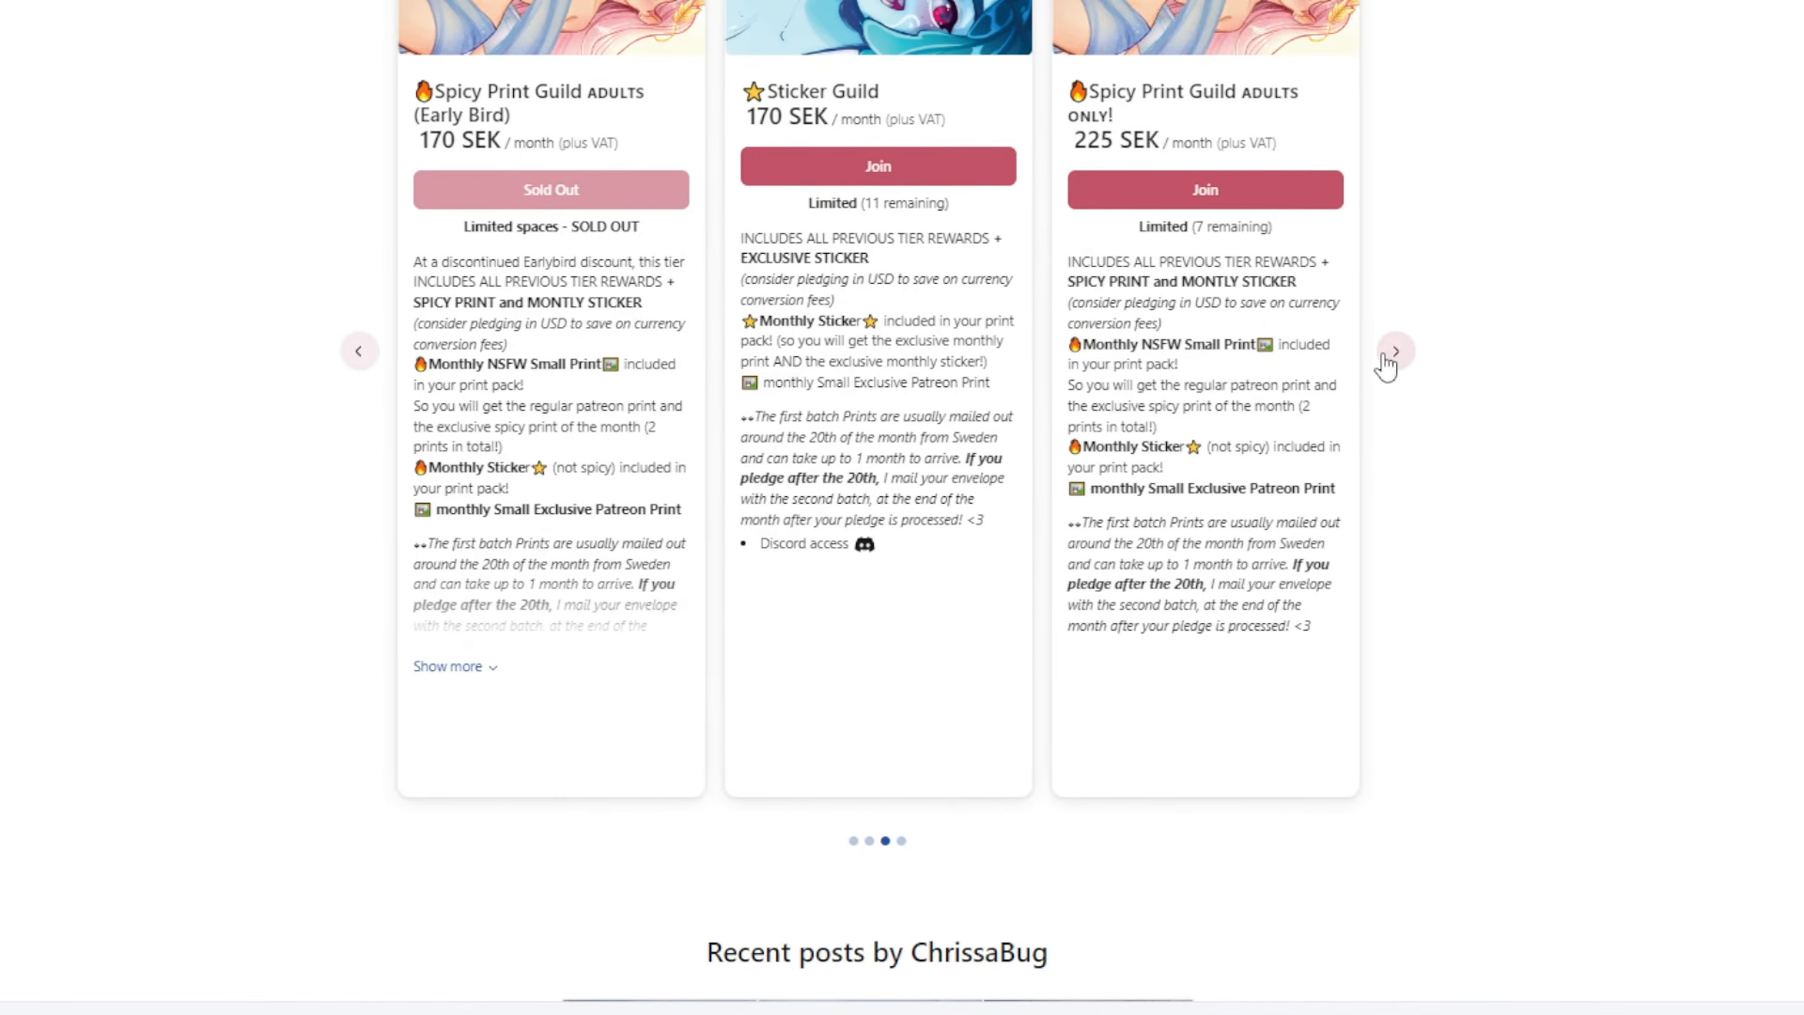
left_click(1387, 366)
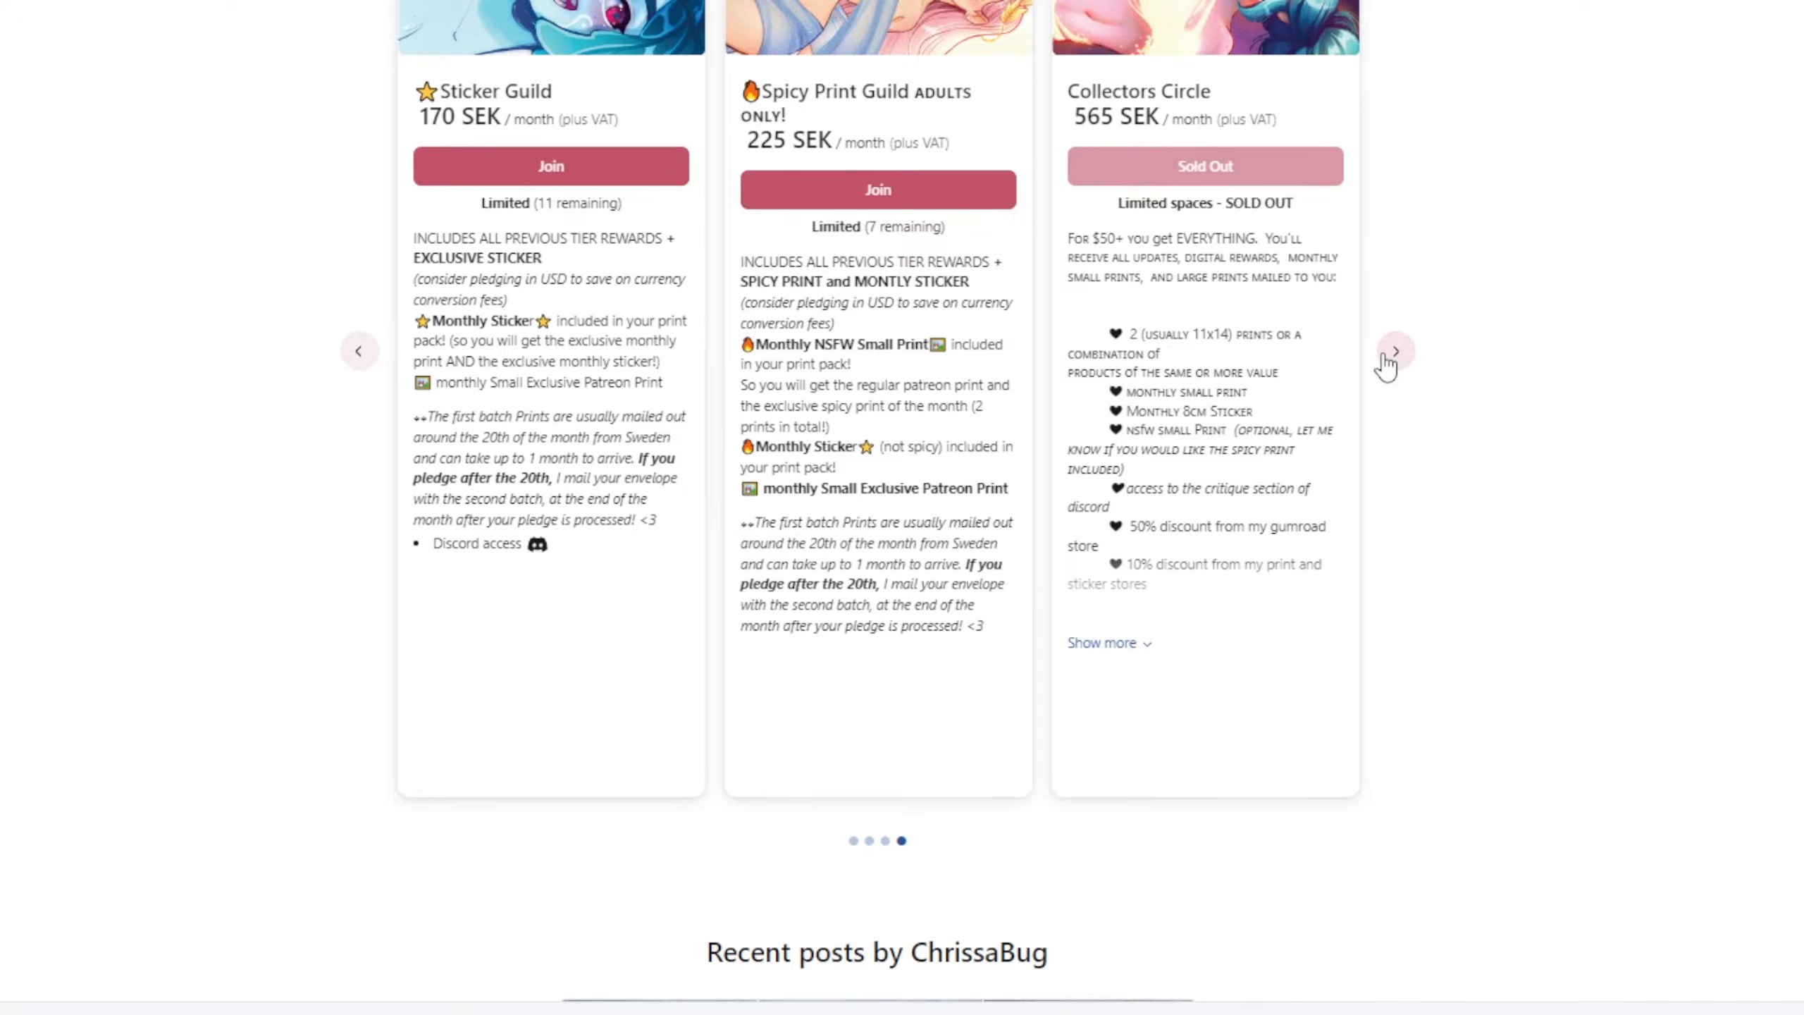
scroll(1381, 351, "down", 20)
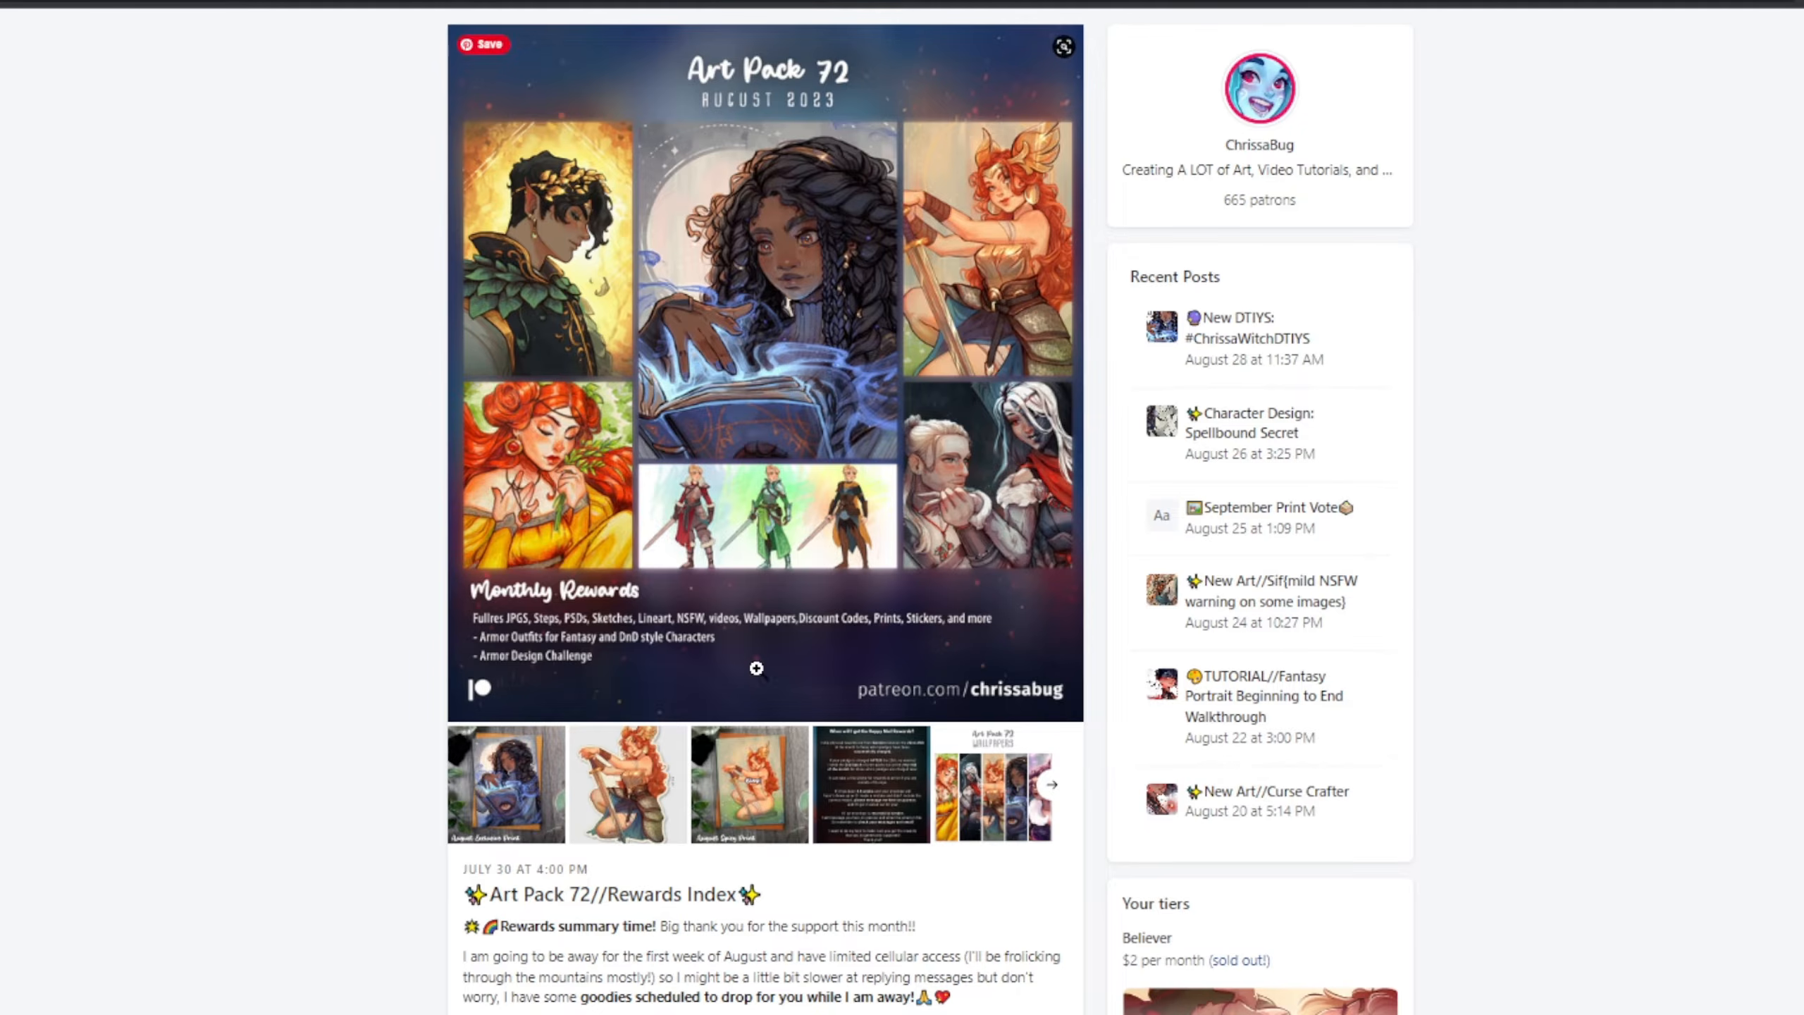
Step: Read through the Art Pack 72 Rewards Index, covering the tutorials, advice articles, challenges and timelapse videos
scroll(774, 619, "down", 8)
scroll(774, 618, "down", 10)
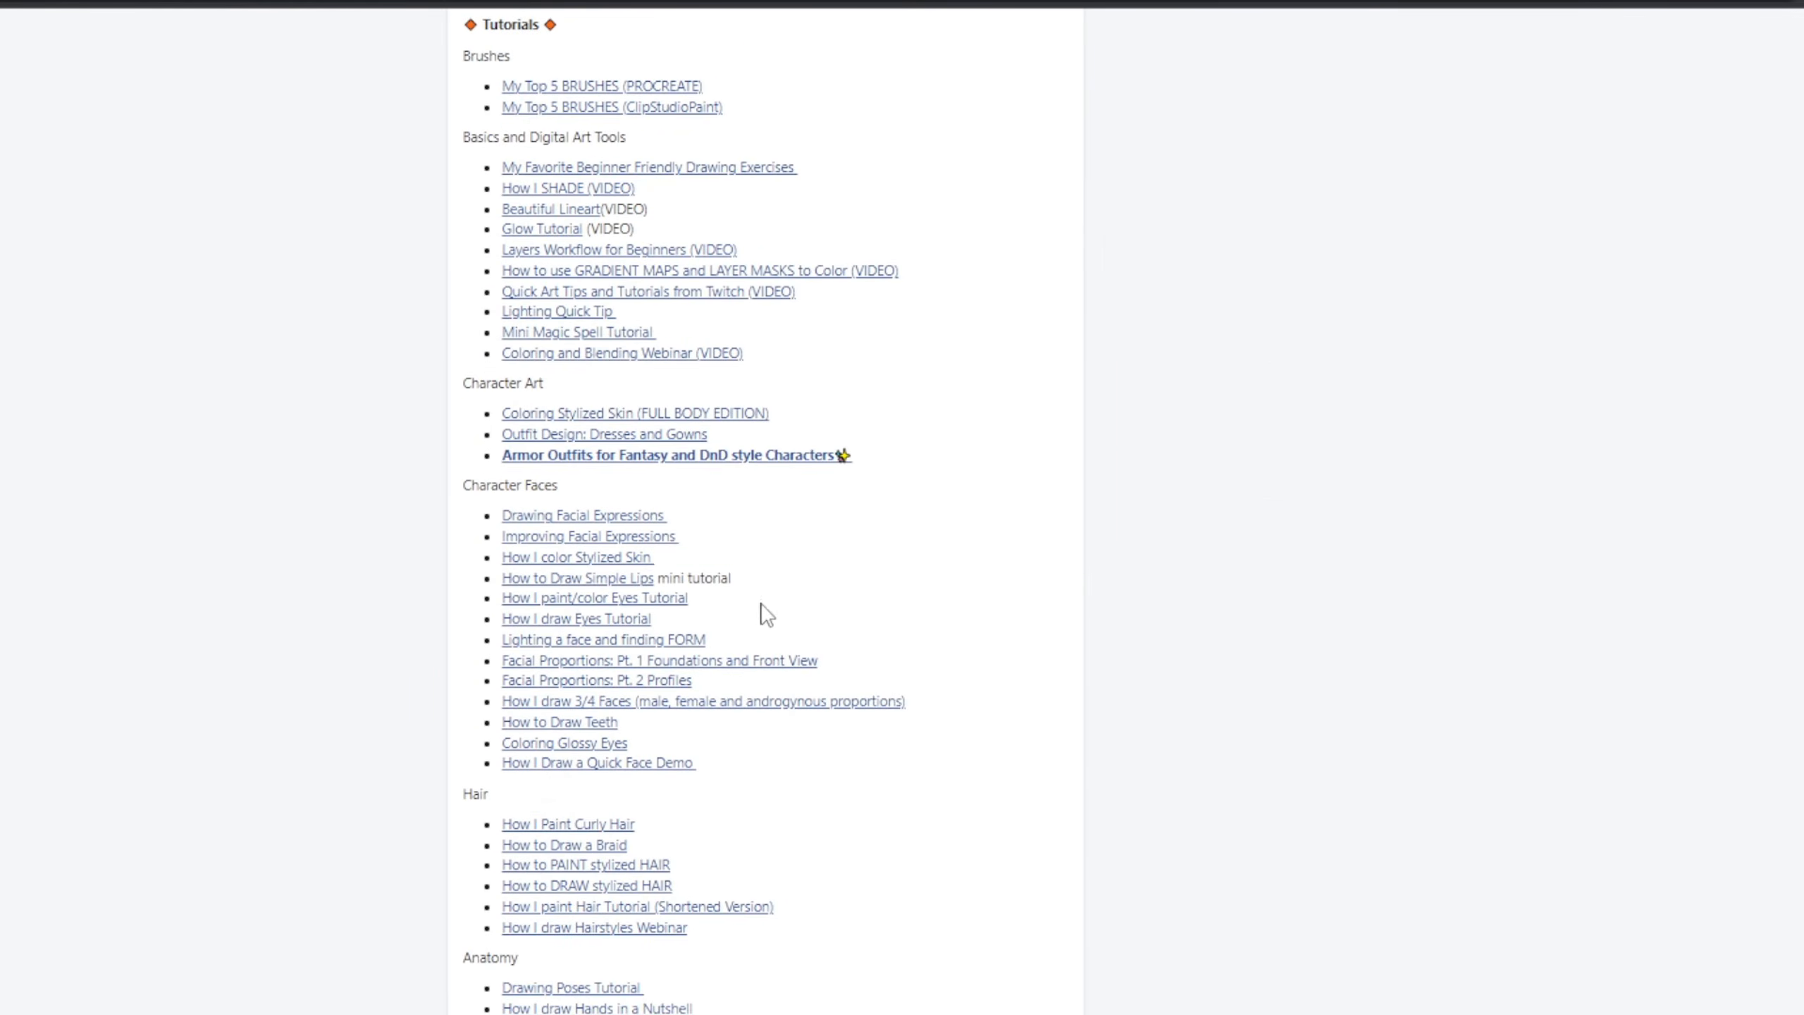
left_click_drag(451, 21, 651, 160)
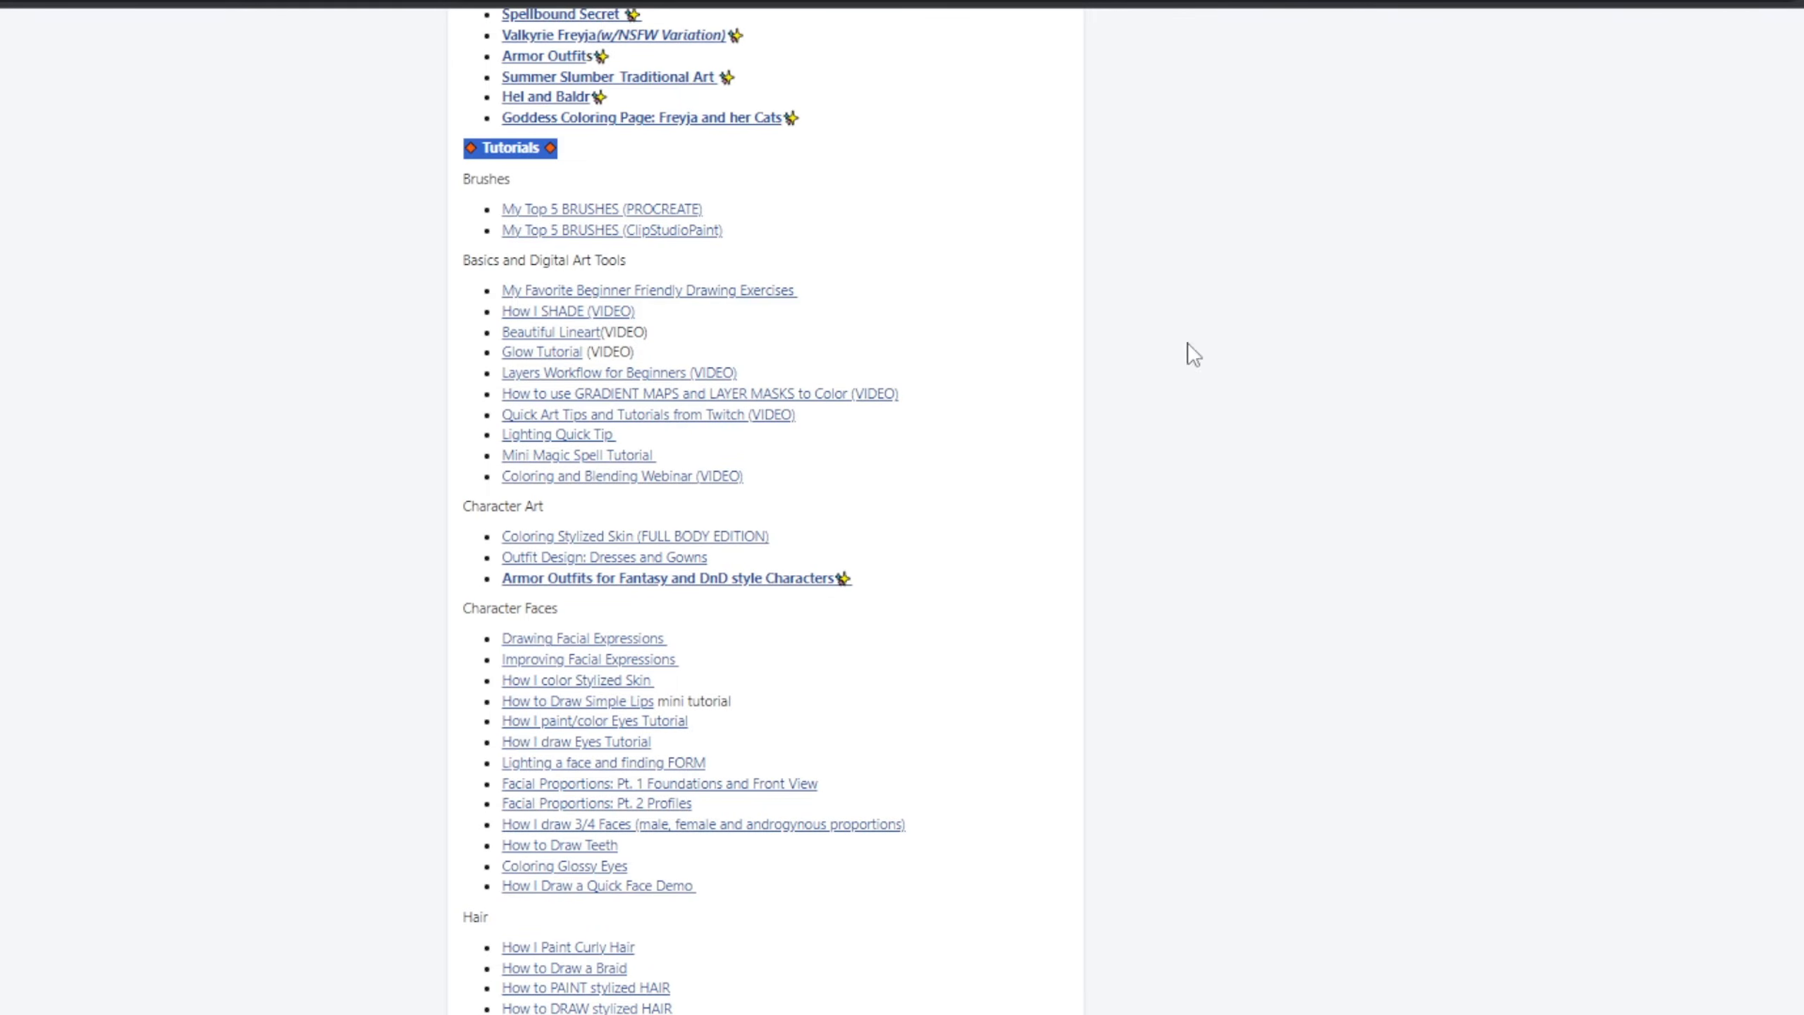
left_click(650, 331)
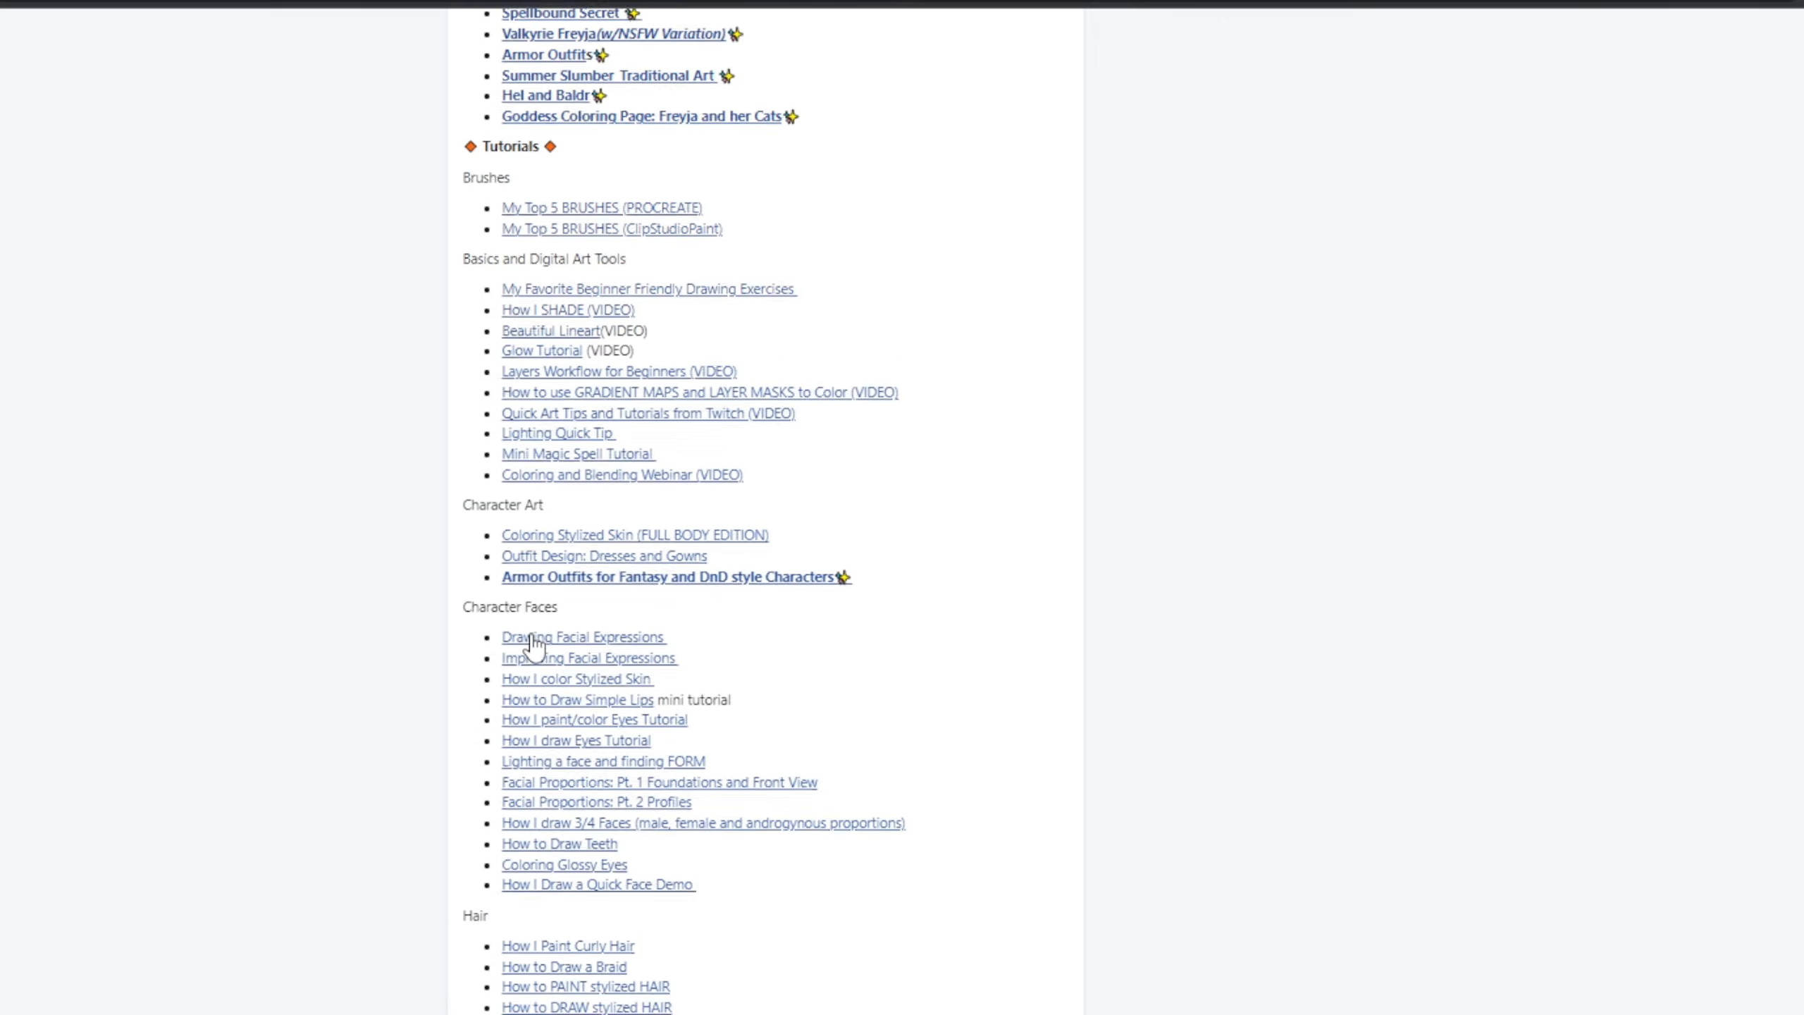
scroll(531, 645, "down", 11)
scroll(534, 645, "down", 9)
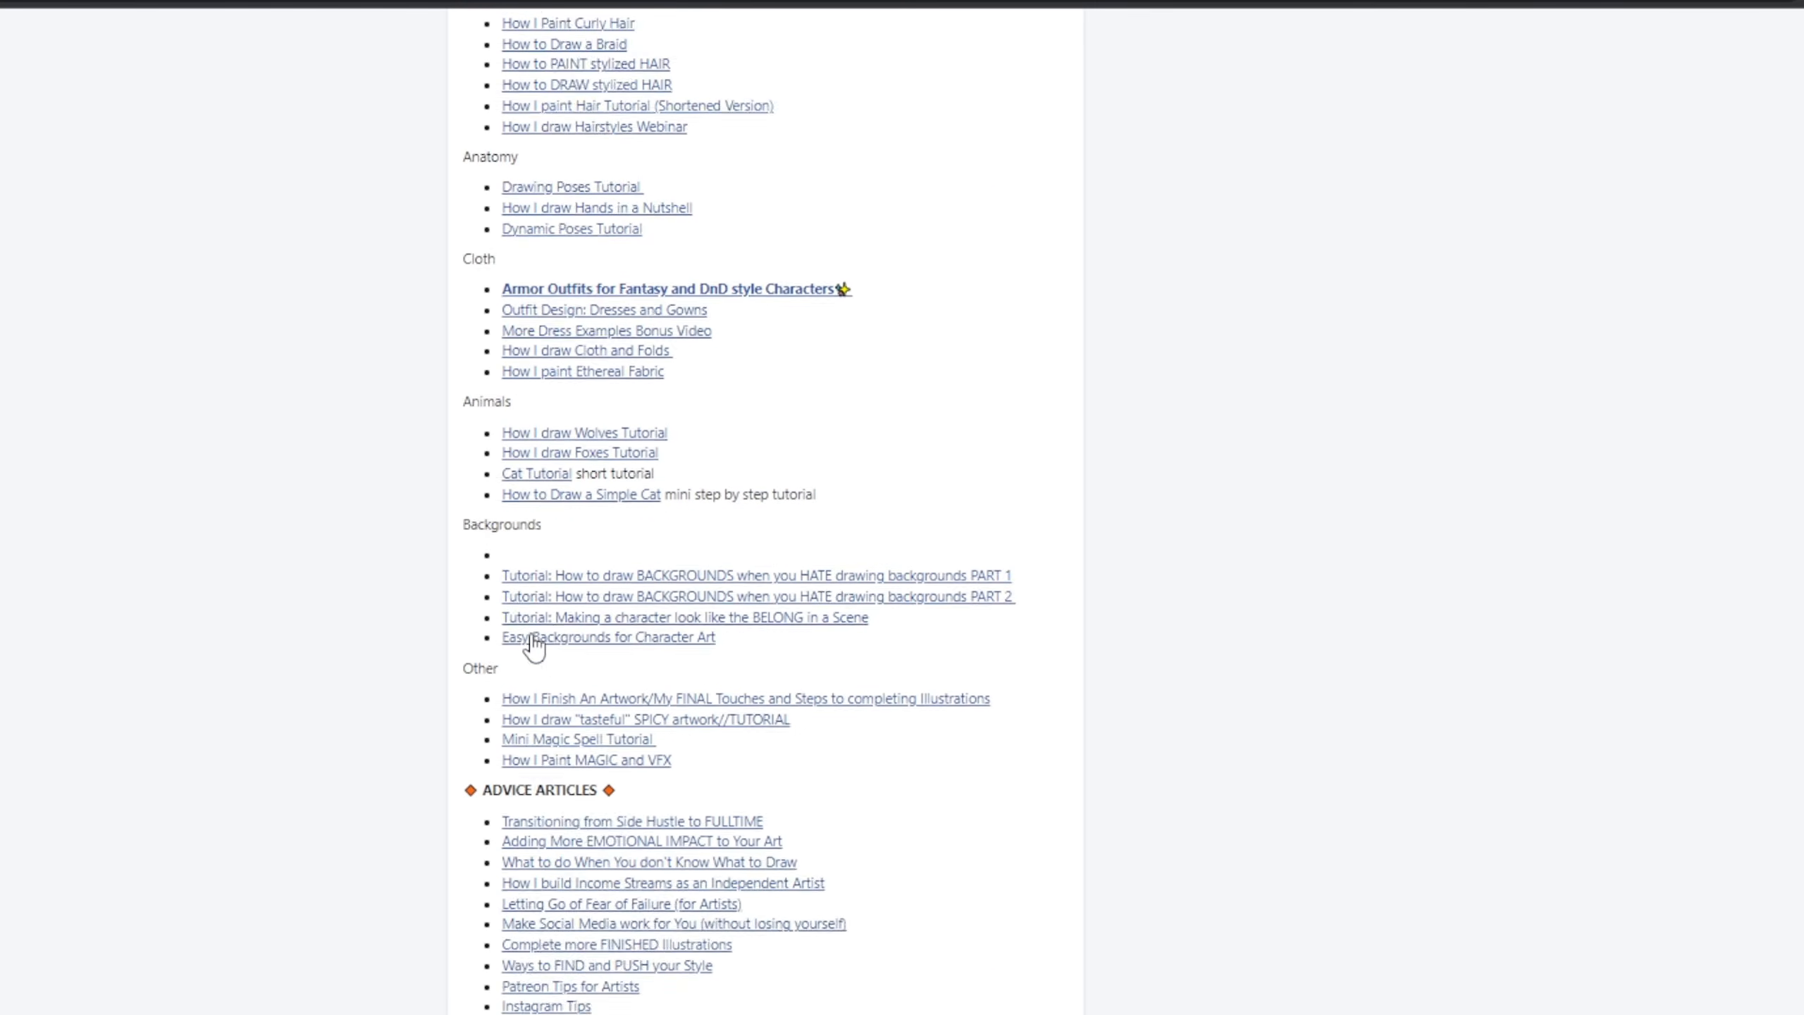
scroll(534, 645, "down", 2)
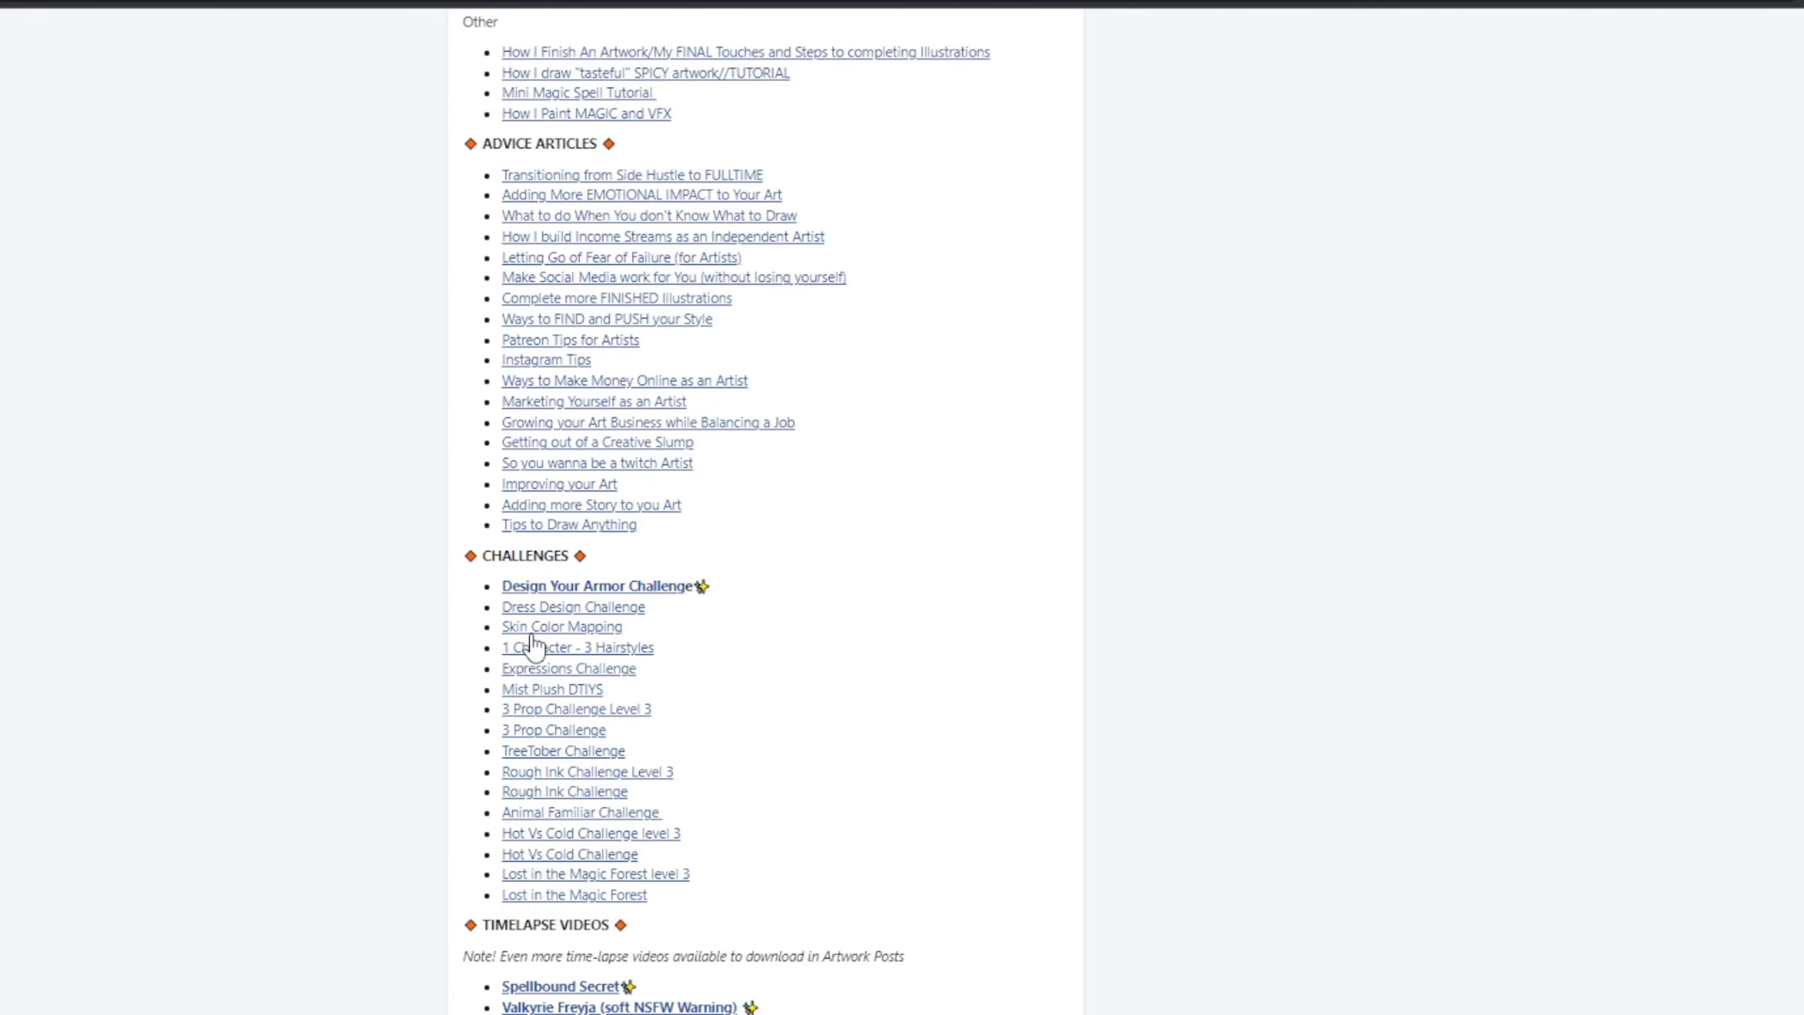
scroll(534, 644, "down", 13)
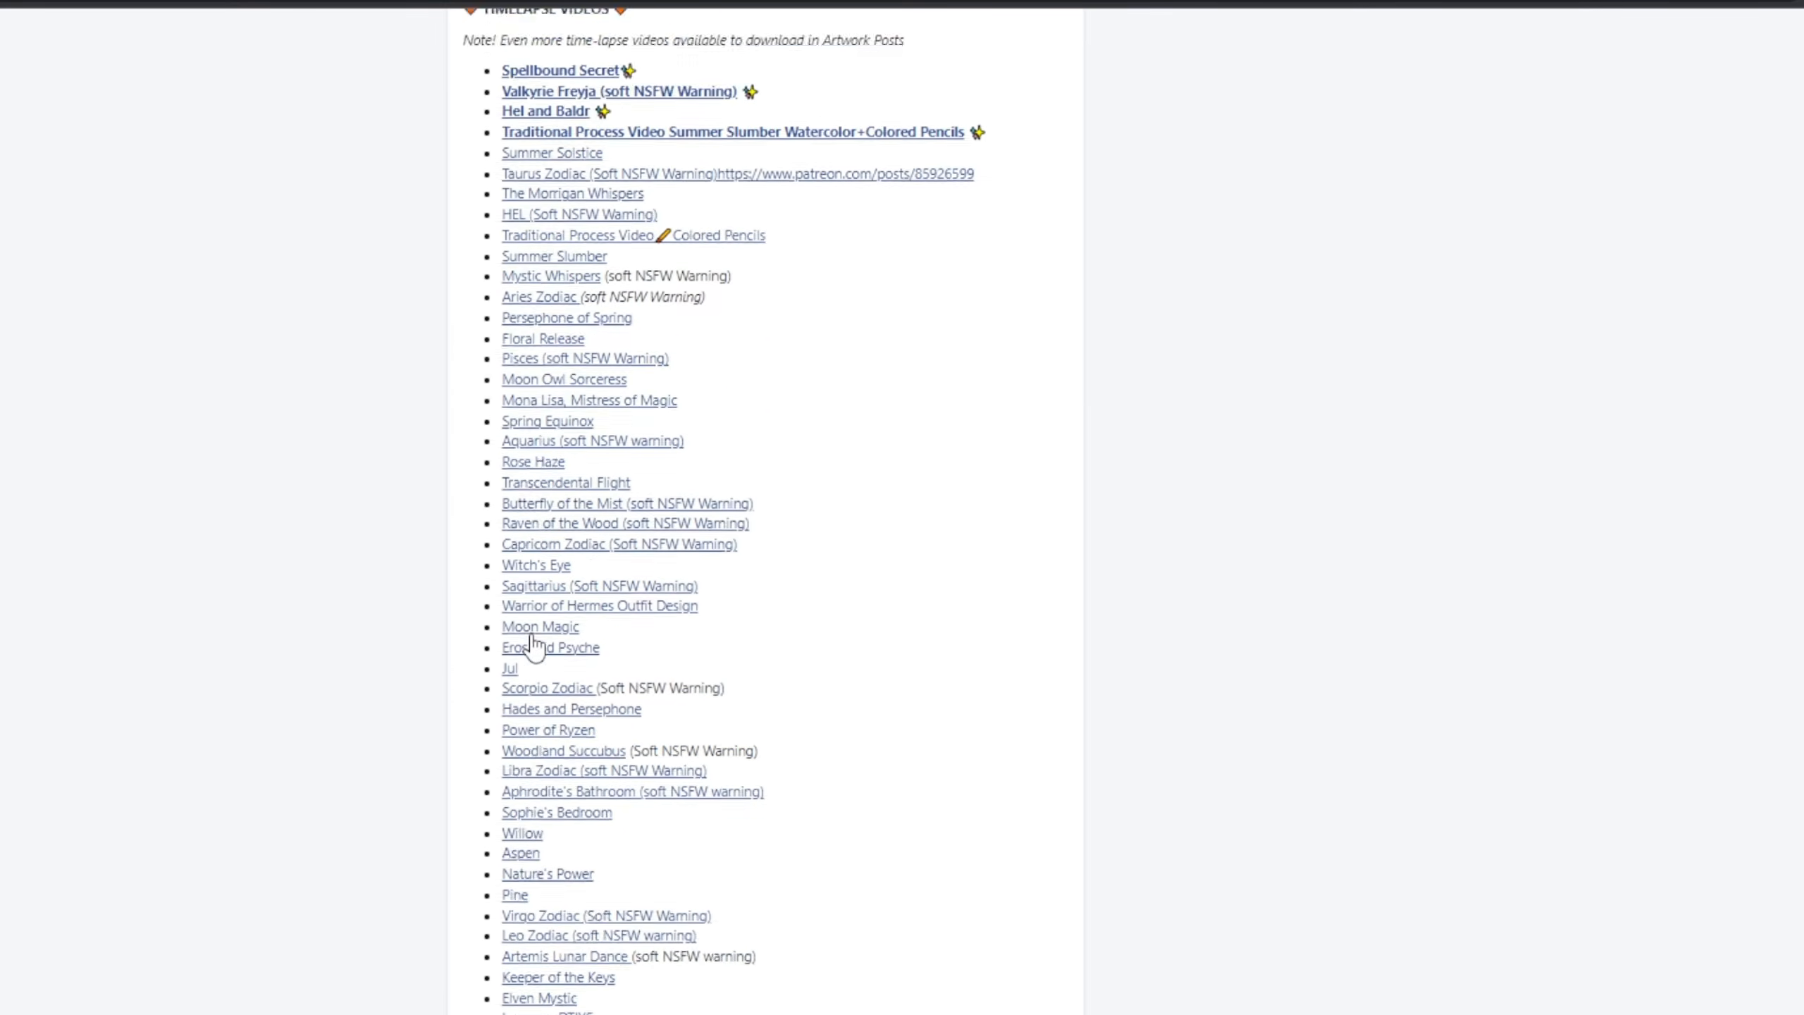
scroll(534, 645, "down", 1)
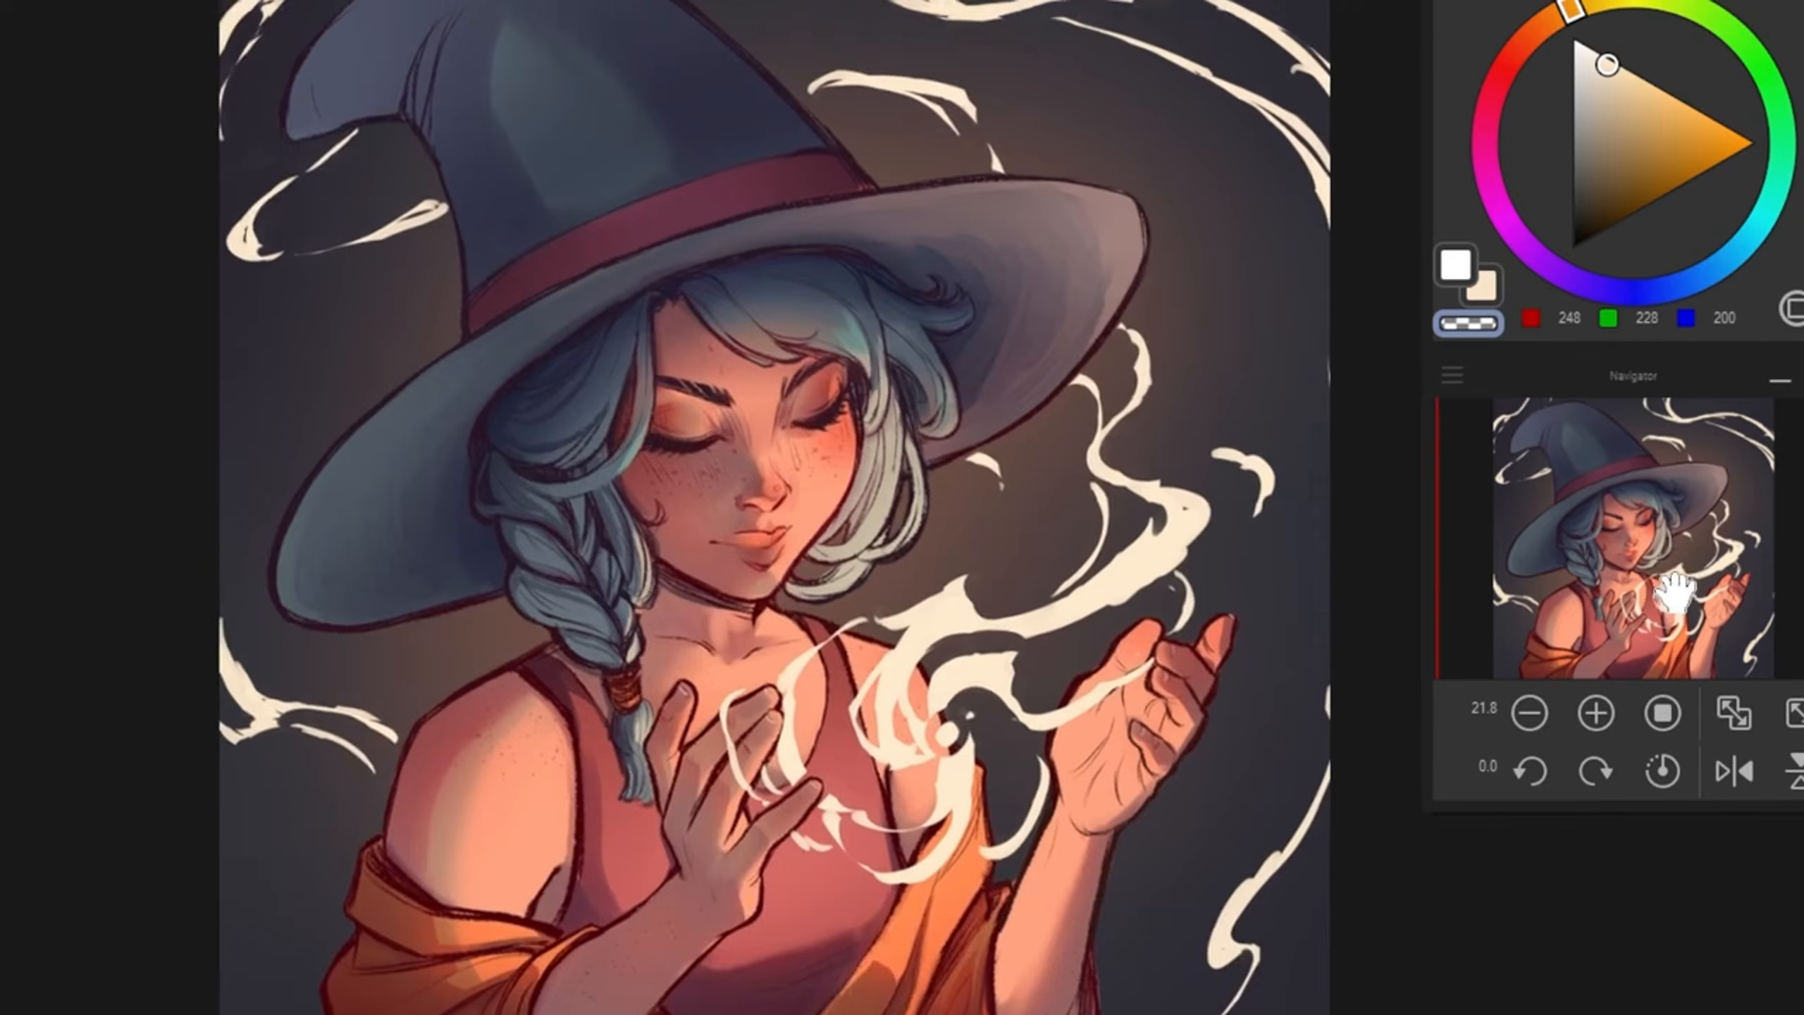
Step: Return to the witch painting in Clip Studio Paint and try a pale yellow-green tint on the cream magic ribbons
left_click_drag(1676, 594, 1675, 590)
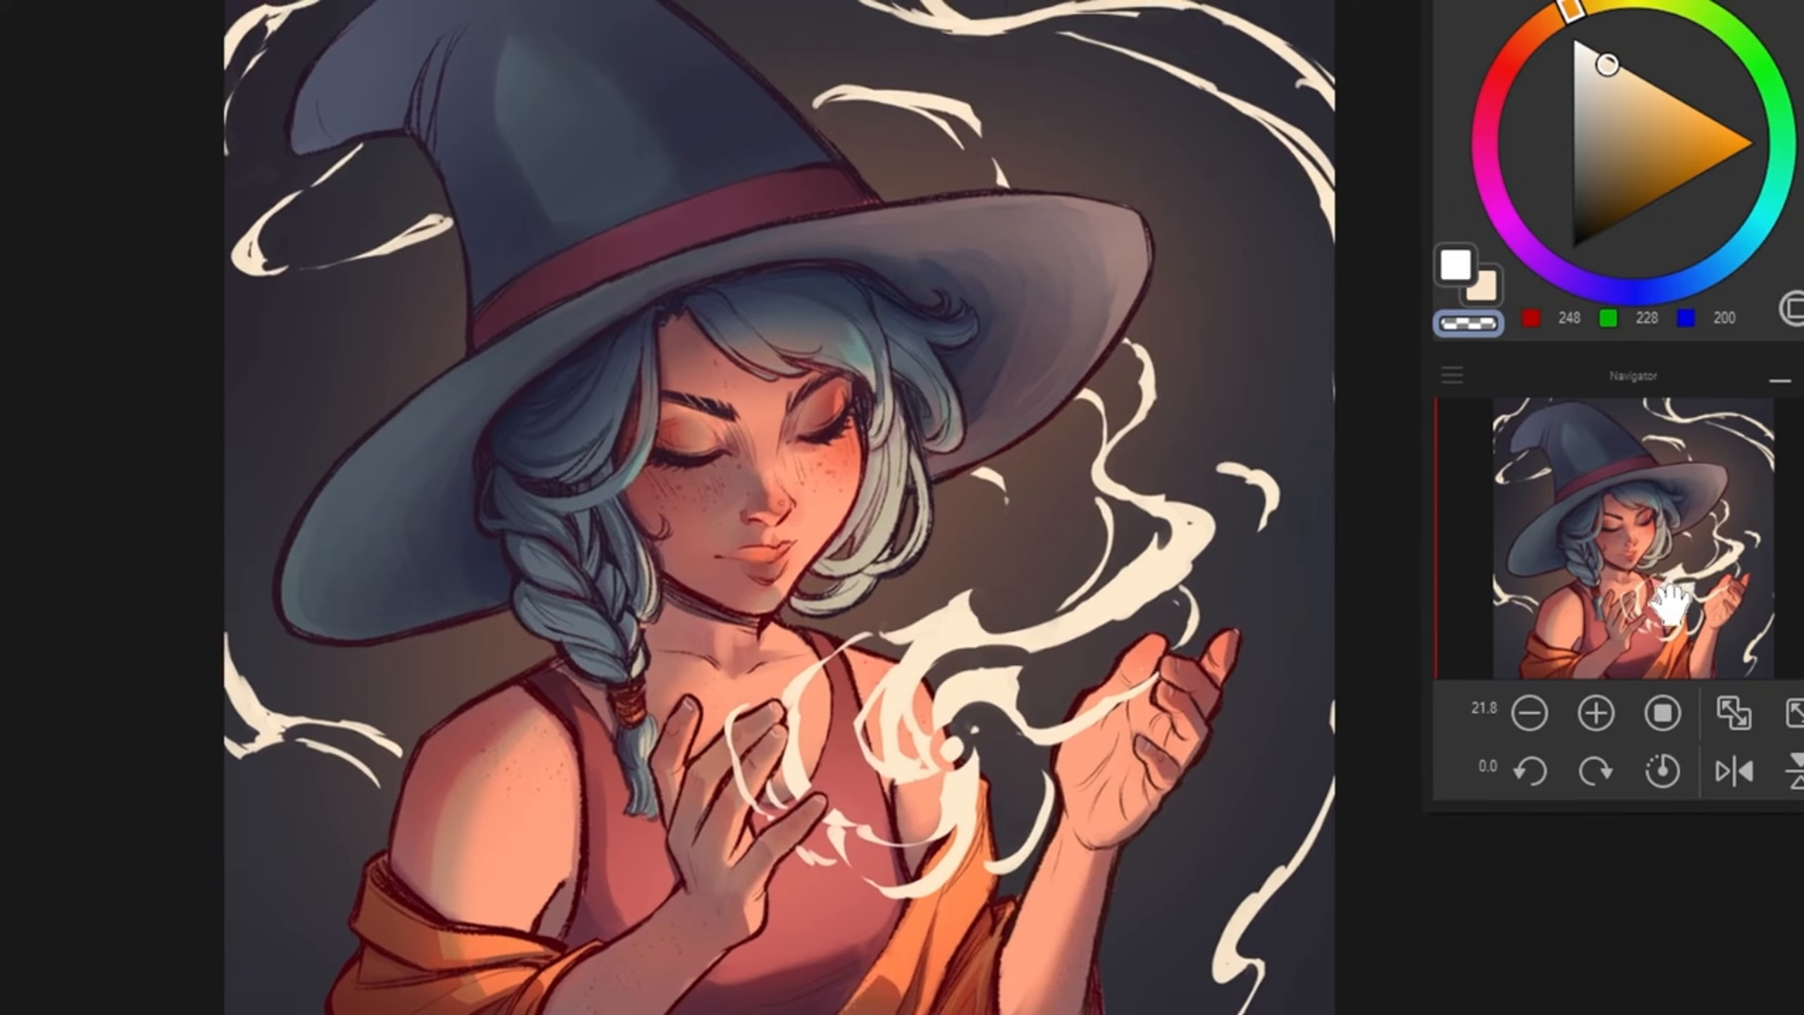
left_click(1724, 45)
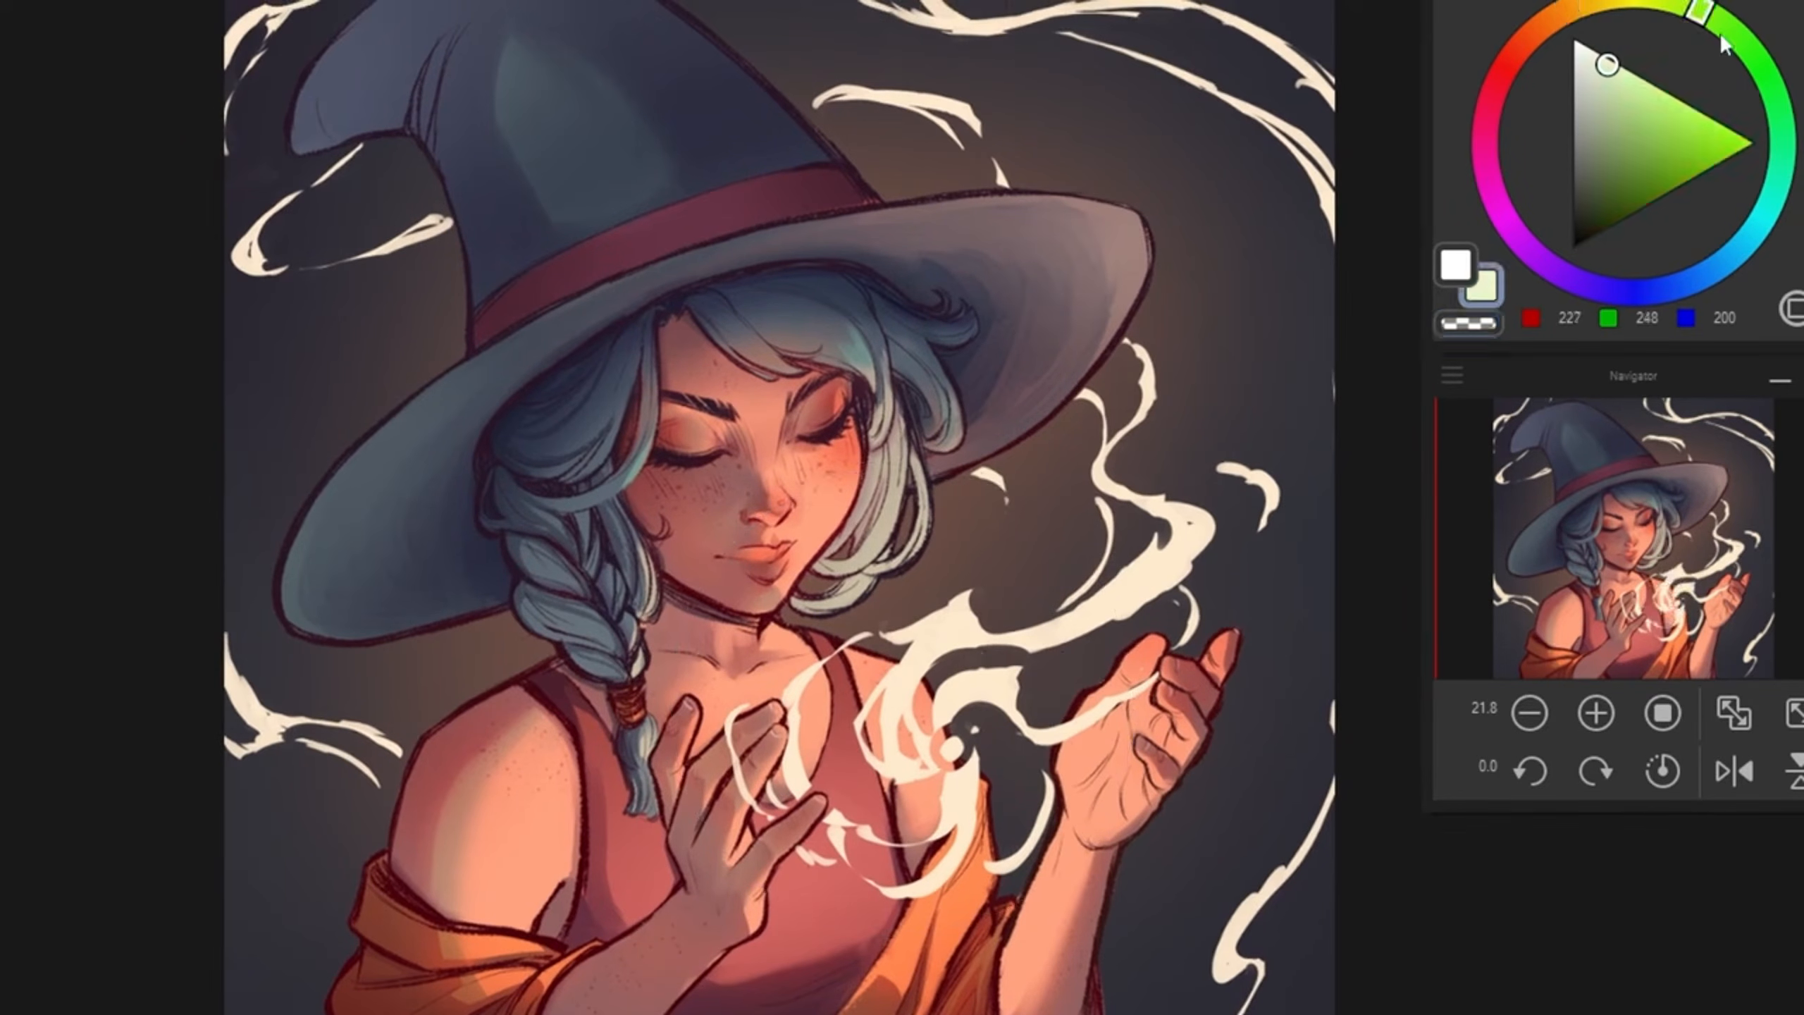
left_click(949, 625, "alt")
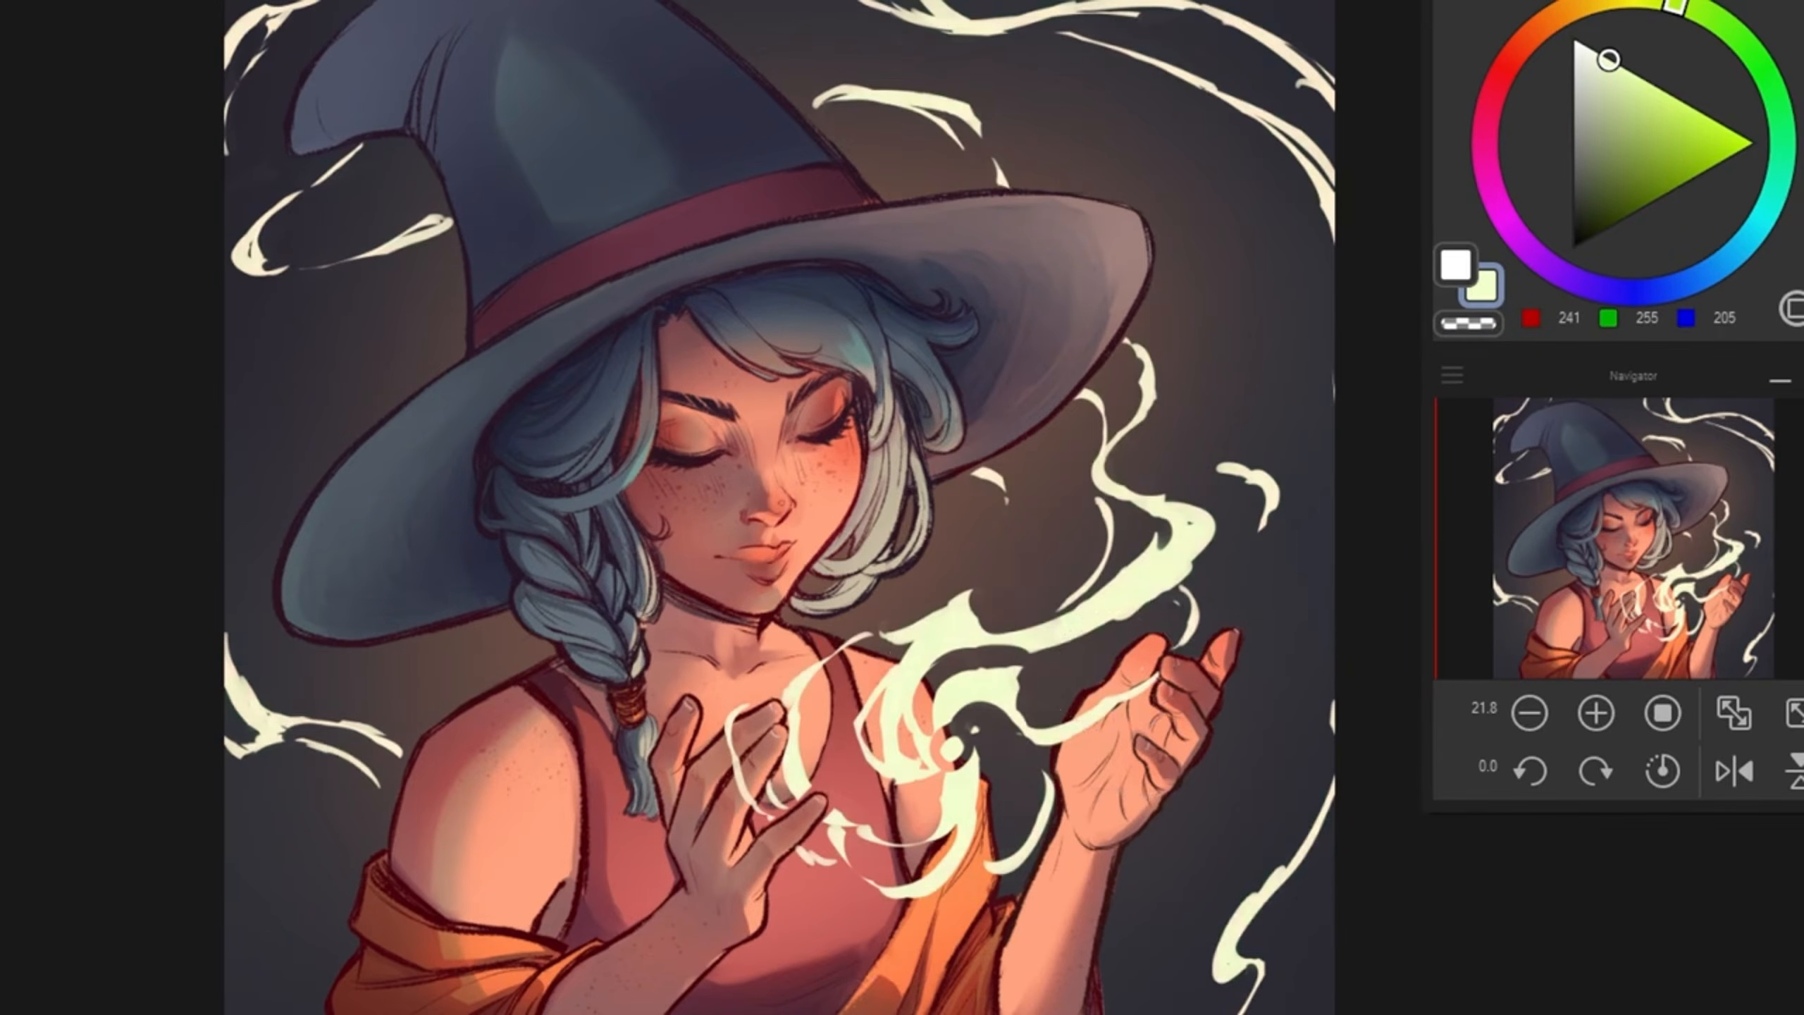
Step: Choose a pale pink and tint the magic ribbons around the swirl and the raised hand
left_click(1486, 157)
left_click(1601, 55)
left_click(1486, 119)
mouse_move(1059, 632)
left_mouse_down()
mouse_move(444, 24)
mouse_move(1097, 834)
mouse_move(881, 754)
mouse_move(958, 753)
left_mouse_up()
Step: Set the colour to dusty pink (RGB 170, 115, 150) and softly airbrush the outer ribbons and the ones around the raised hand
left_click(1510, 60)
left_click(1486, 164)
left_click(1613, 131)
left_click_drag(1108, 7, 298, 0)
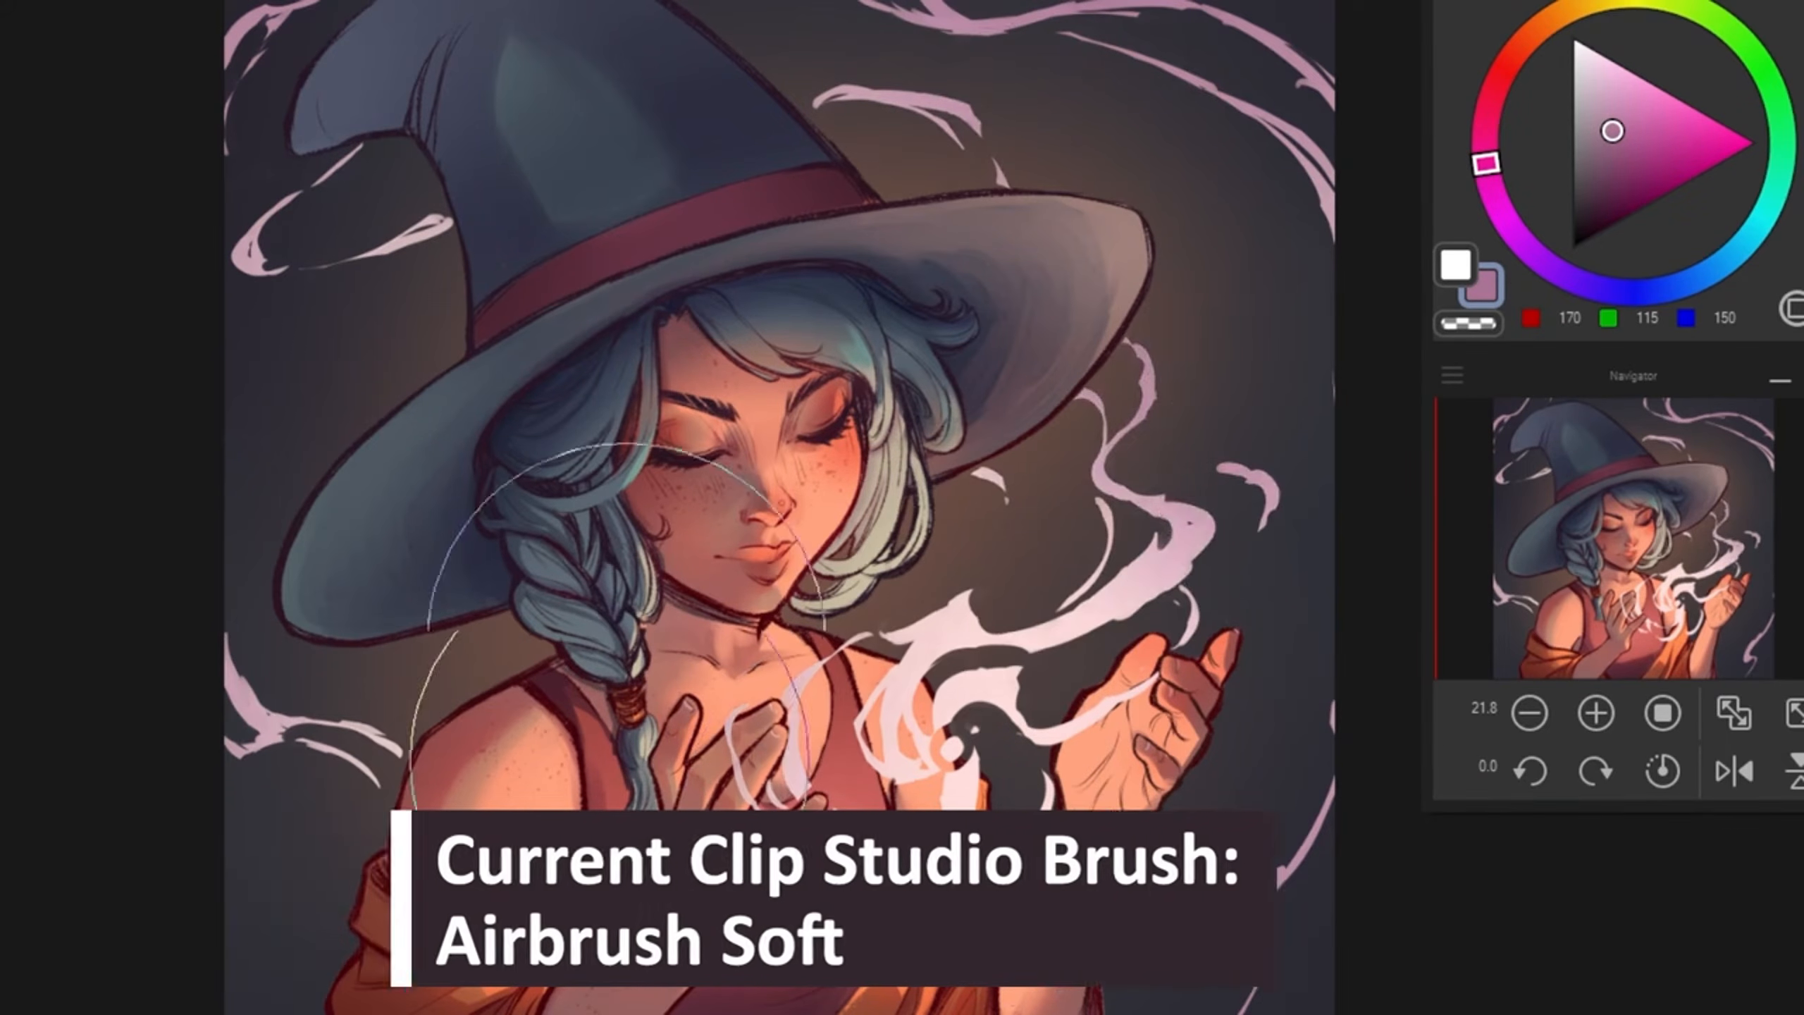
left_click_drag(906, 470, 1222, 540)
left_click_drag(1055, 810, 1096, 906)
left_click_drag(1048, 846, 1130, 700)
left_click_drag(1200, 618, 1250, 526)
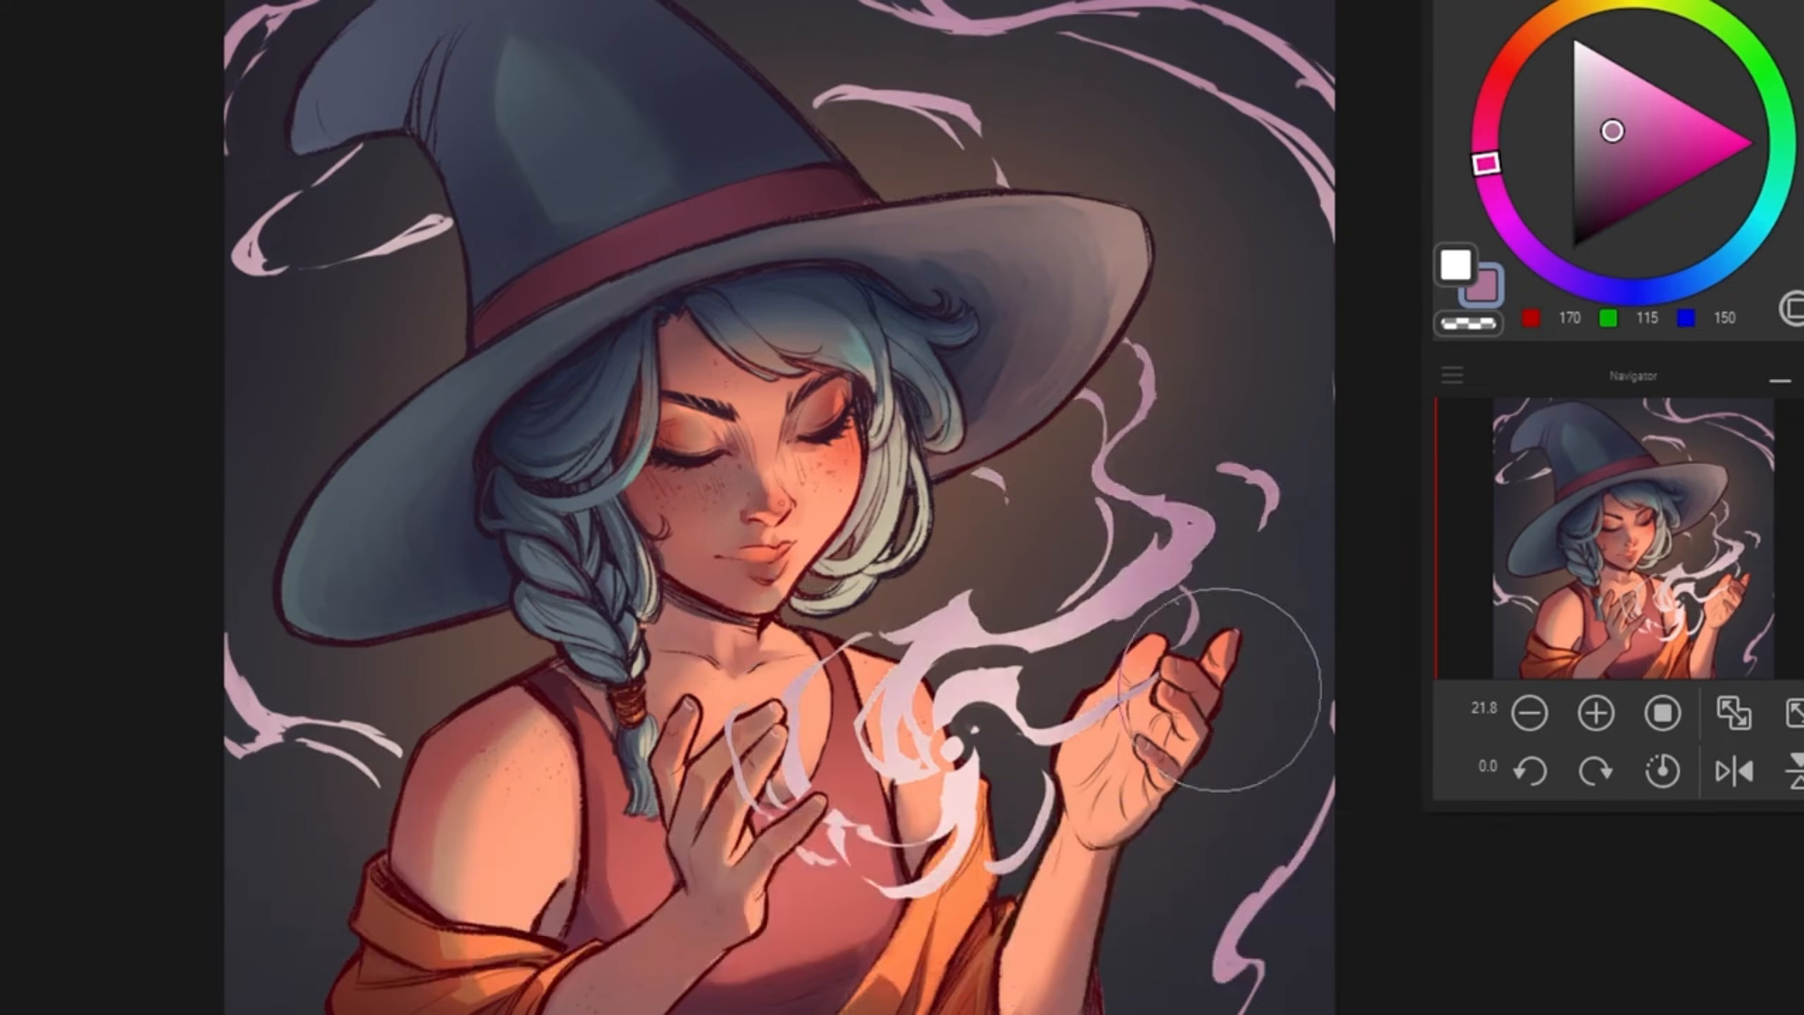
left_click_drag(397, 221, 229, 273)
Step: Choose a muted violet (RGB 84, 74, 110) and airbrush the ribbons around the hat and the upper canvas
left_click(1551, 268)
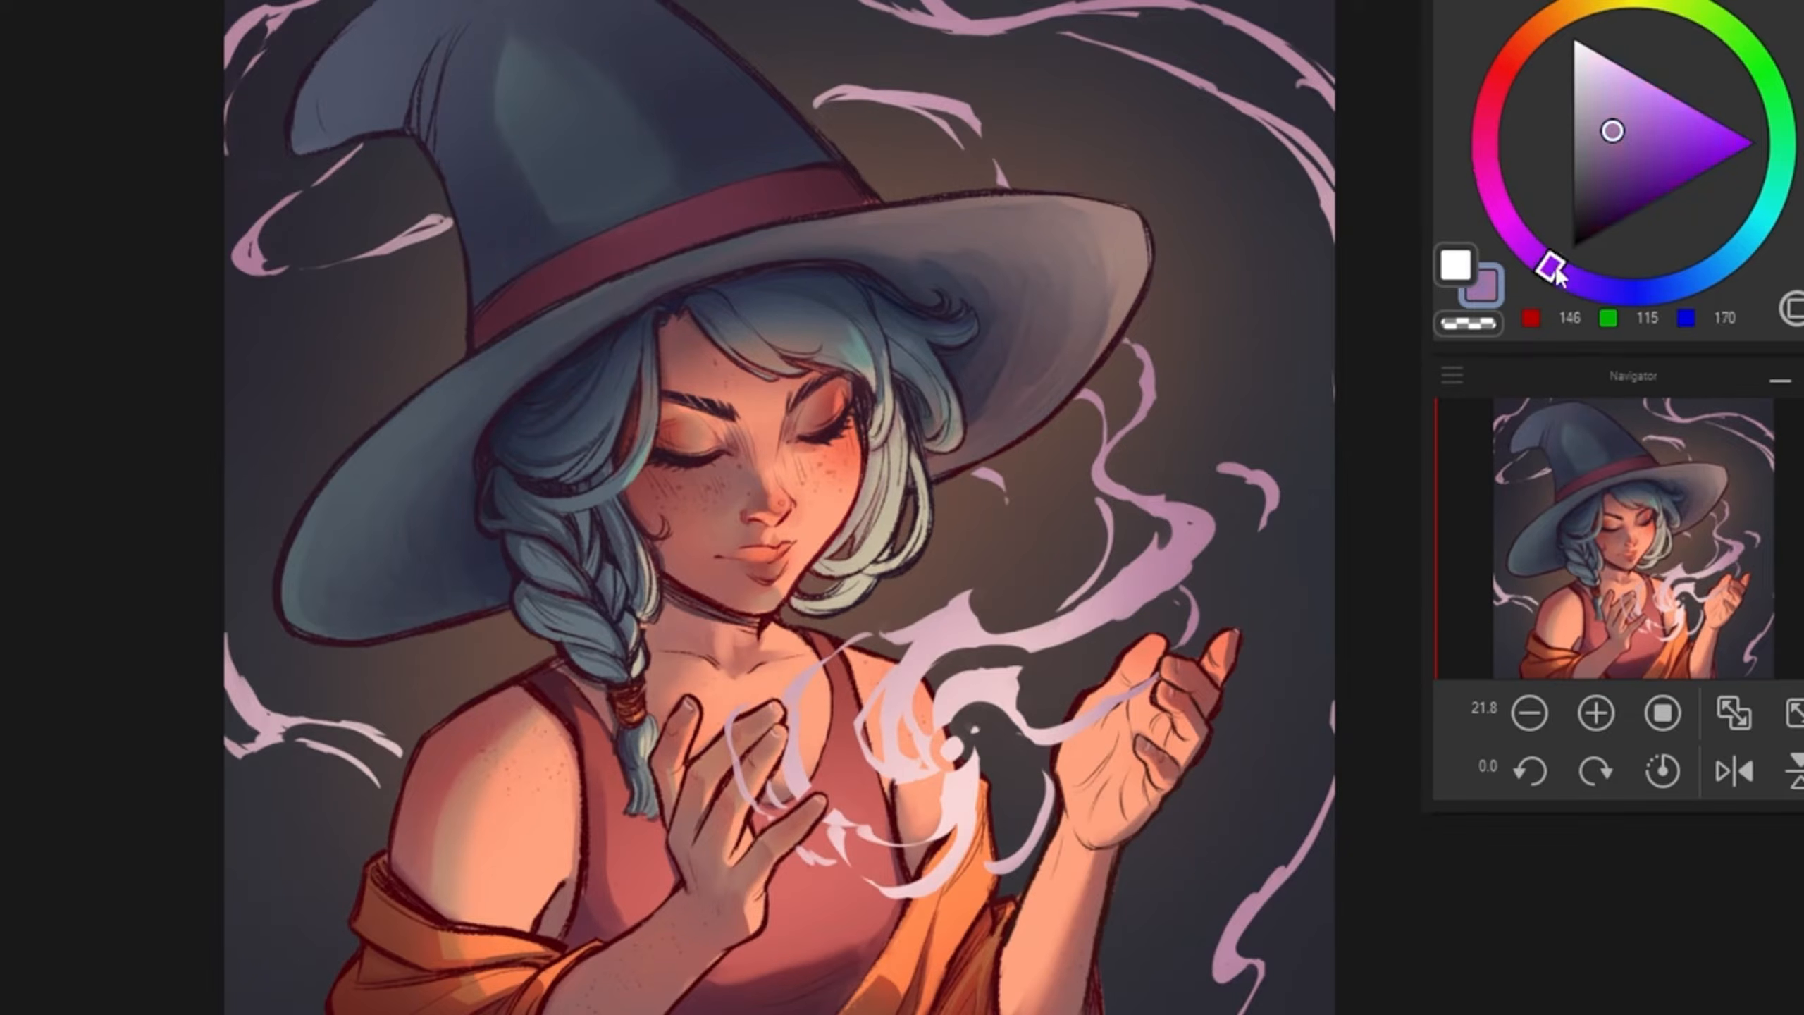
left_click(1623, 164)
left_click(1592, 285)
left_click_drag(291, 11, 232, 61)
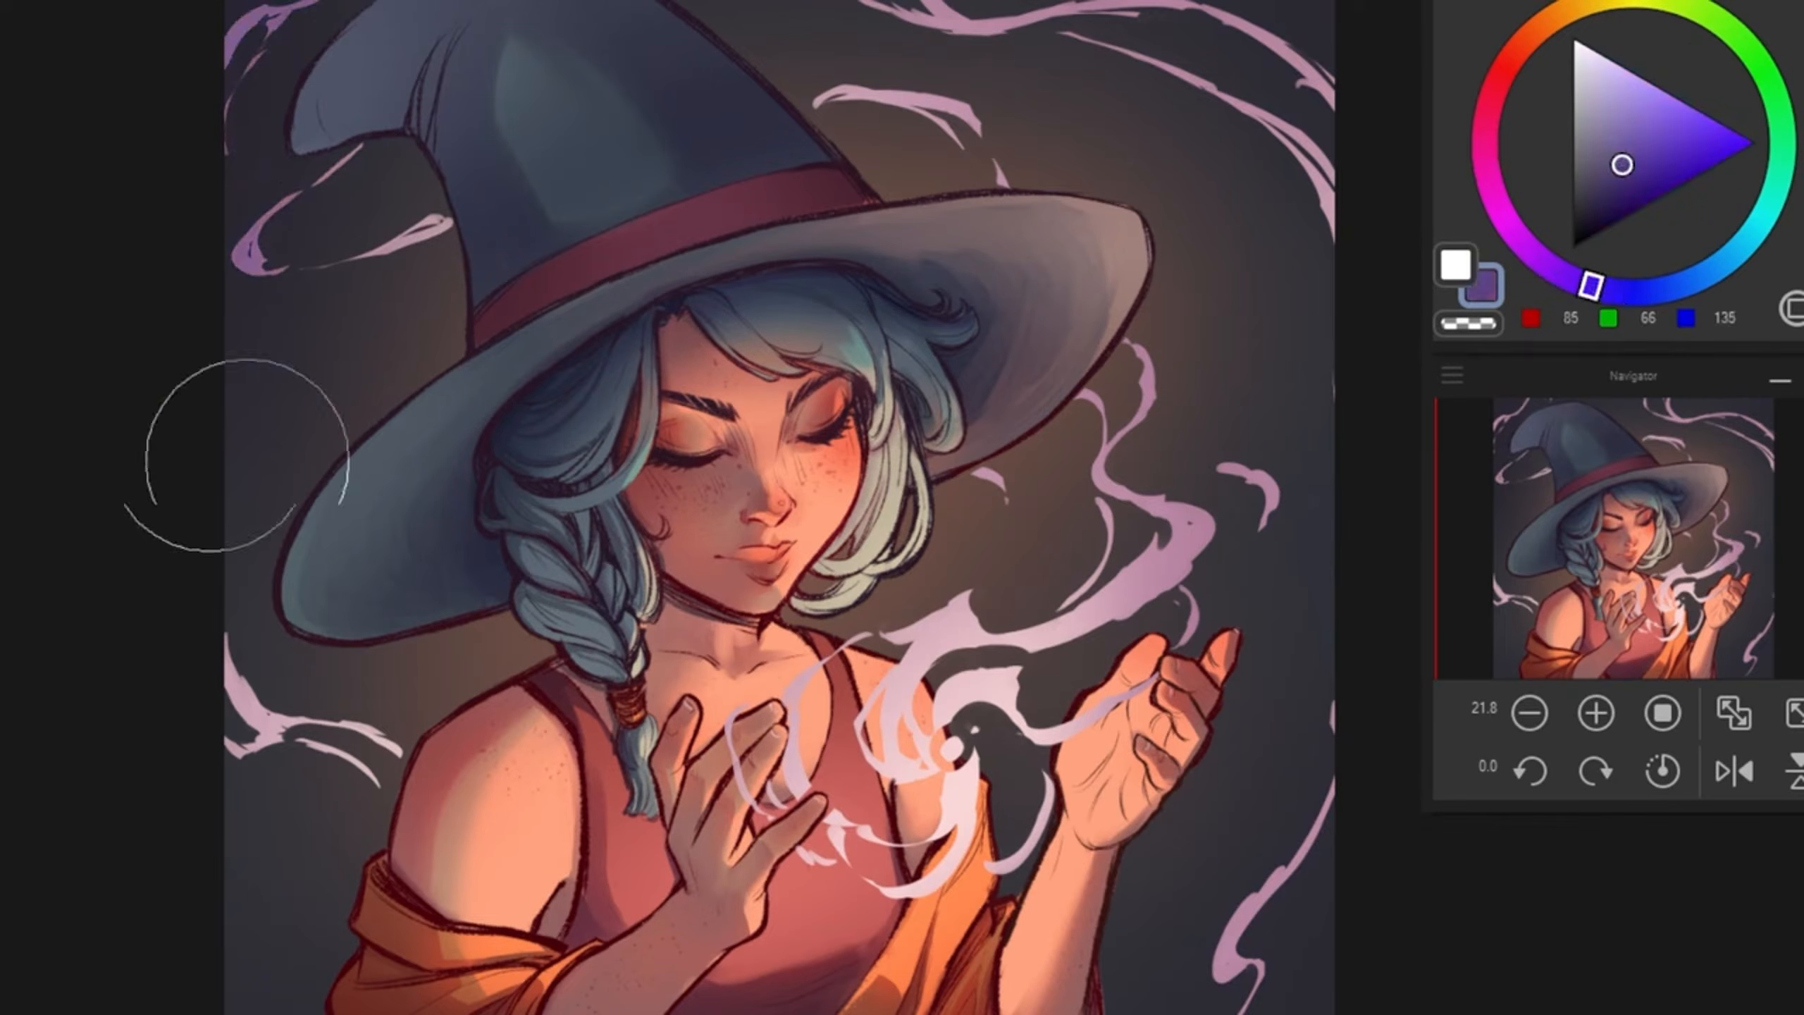
left_click(1599, 172)
left_click_drag(284, 206, 241, 266)
left_click_drag(874, 86, 973, 135)
mouse_move(1135, 86)
left_mouse_down()
mouse_move(1091, 4)
mouse_move(1320, 235)
left_mouse_up()
left_click_drag(1107, 284, 1130, 399)
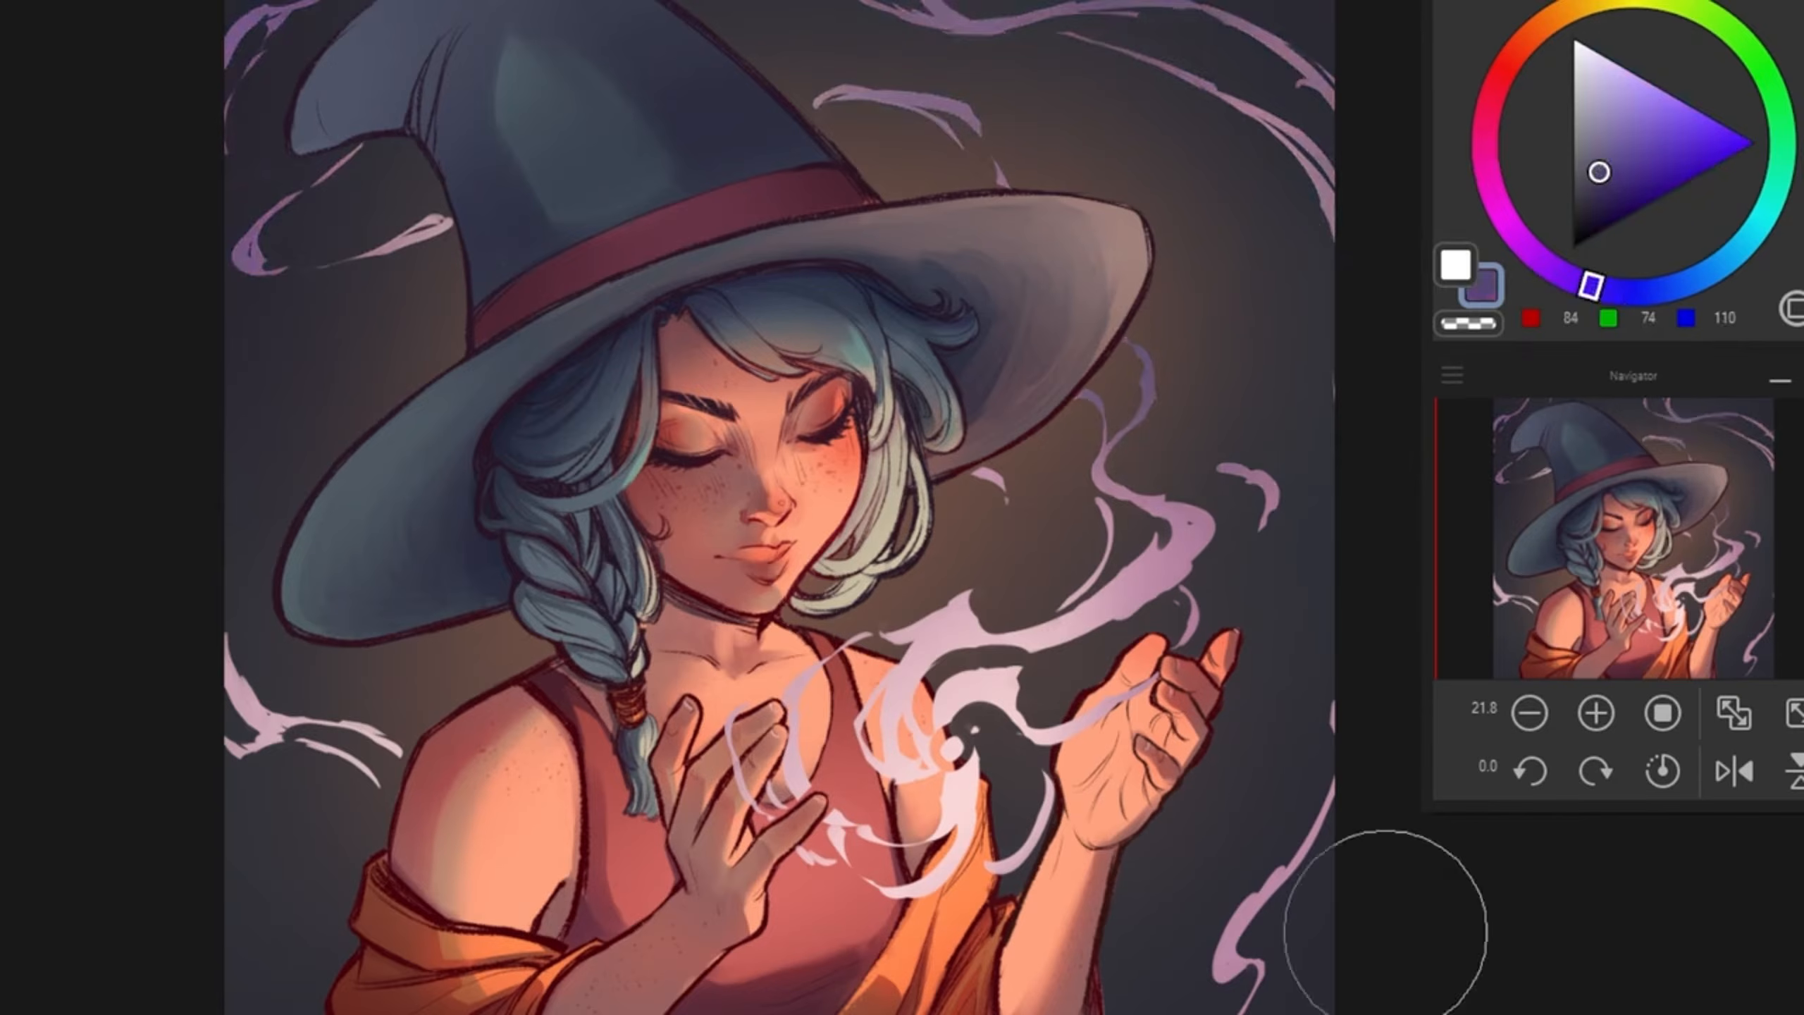
Step: Airbrush the same muted violet over the lower side ribbons and the outer ends of the swirl between the hands
left_click_drag(205, 604, 256, 696)
left_click_drag(1349, 803, 1236, 995)
mouse_move(1009, 917)
left_mouse_down()
mouse_move(669, 825)
mouse_move(945, 924)
left_mouse_up()
mouse_move(1180, 583)
left_mouse_down()
mouse_move(1151, 751)
mouse_move(1101, 757)
left_mouse_up()
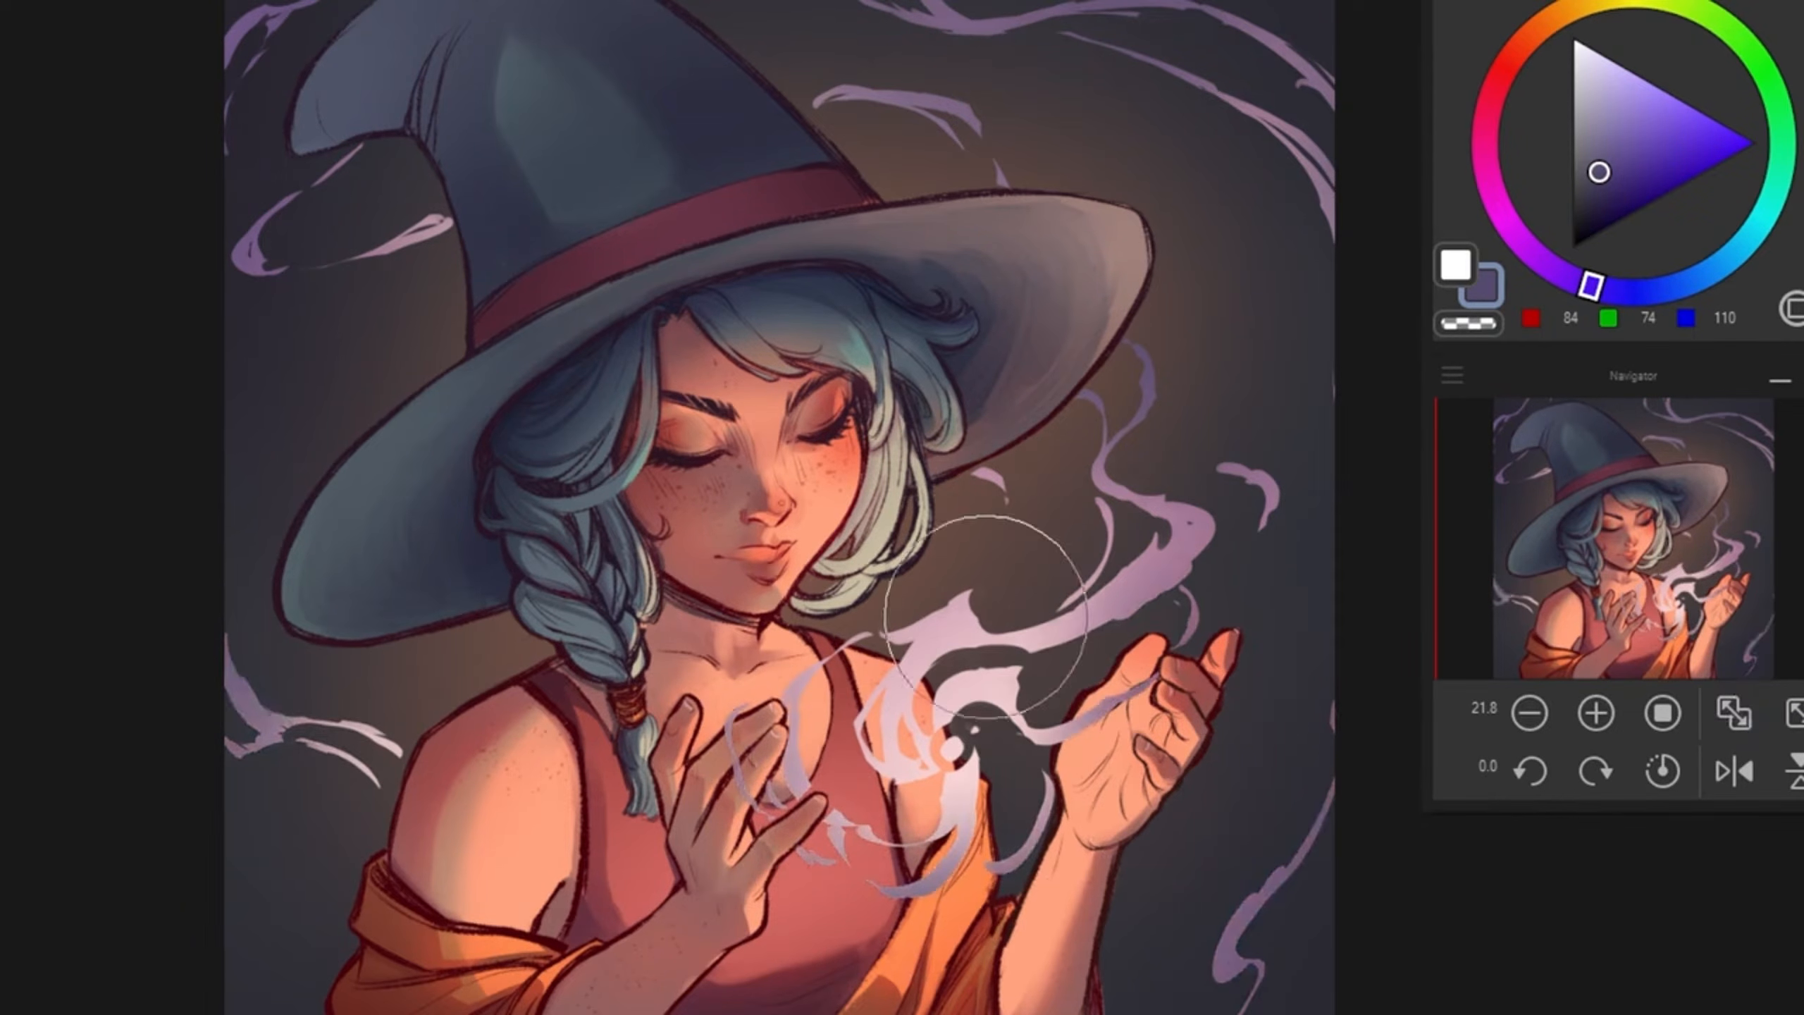
Step: Choose a saturated pink (RGB 255, 125, 165) and airbrush the edges of the central swirl, undoing one unwanted stroke
left_click(929, 701, "alt")
left_click(1614, 108)
left_click_drag(1614, 108, 1667, 90)
mouse_move(937, 761)
left_mouse_down()
mouse_move(1031, 643)
mouse_move(1188, 625)
mouse_move(1066, 713)
mouse_move(1103, 849)
mouse_move(1049, 847)
mouse_move(952, 985)
mouse_move(830, 716)
mouse_move(747, 718)
left_mouse_up()
key("ctrl+z")
left_click_drag(897, 865, 959, 853)
left_click_drag(953, 560, 931, 618)
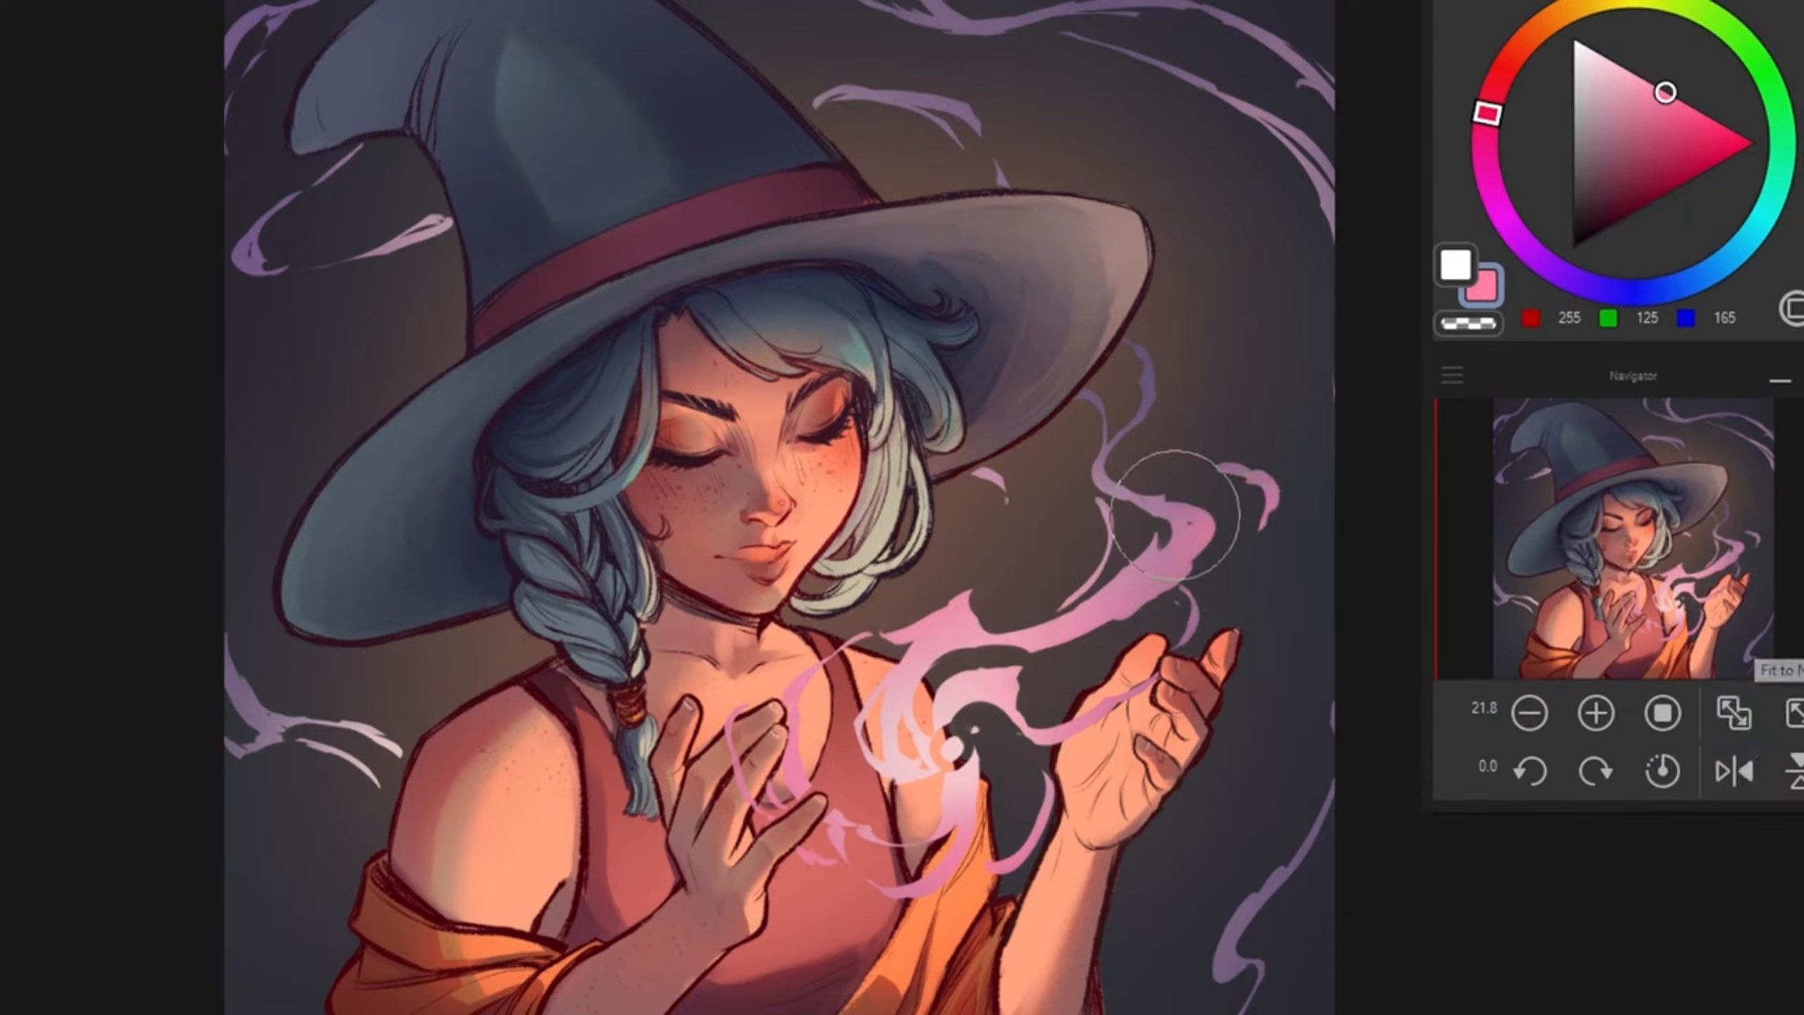
Step: Add touches of the saturated pink to the outer ribbons in the lower corner, beside the hat and along the upper edge
left_click_drag(1214, 995, 1250, 917)
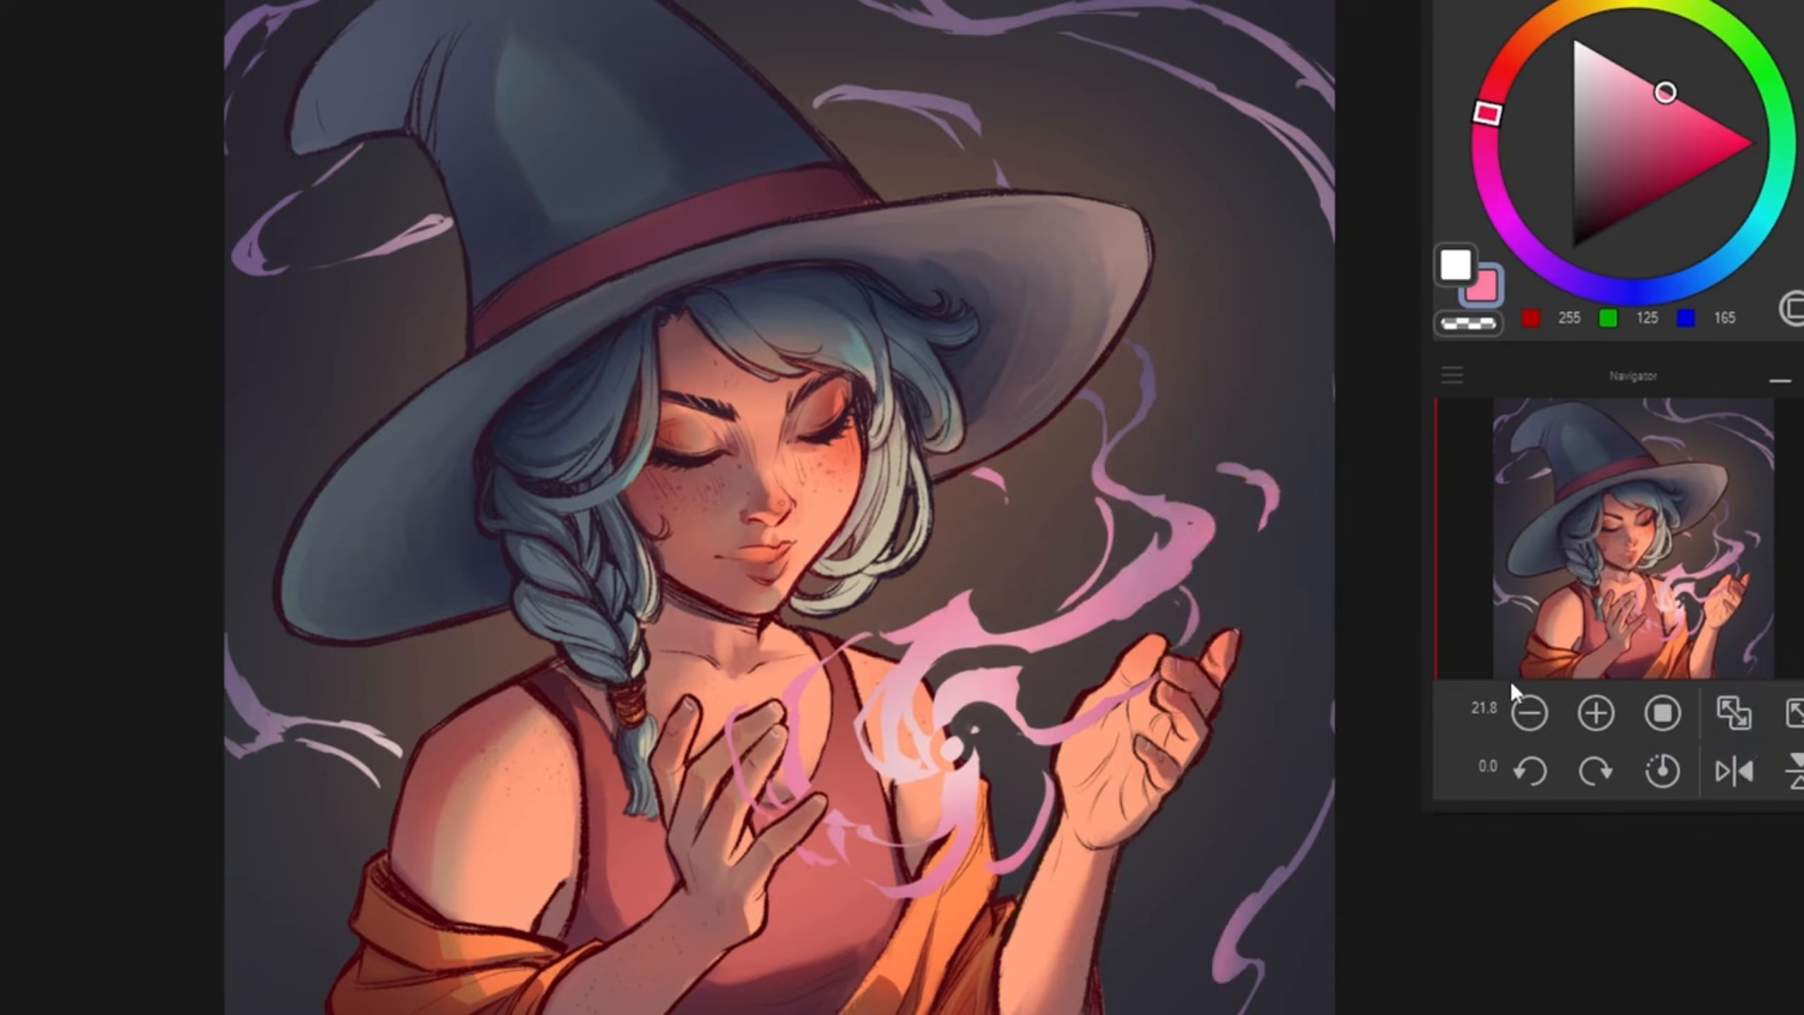
left_click_drag(952, 113, 849, 148)
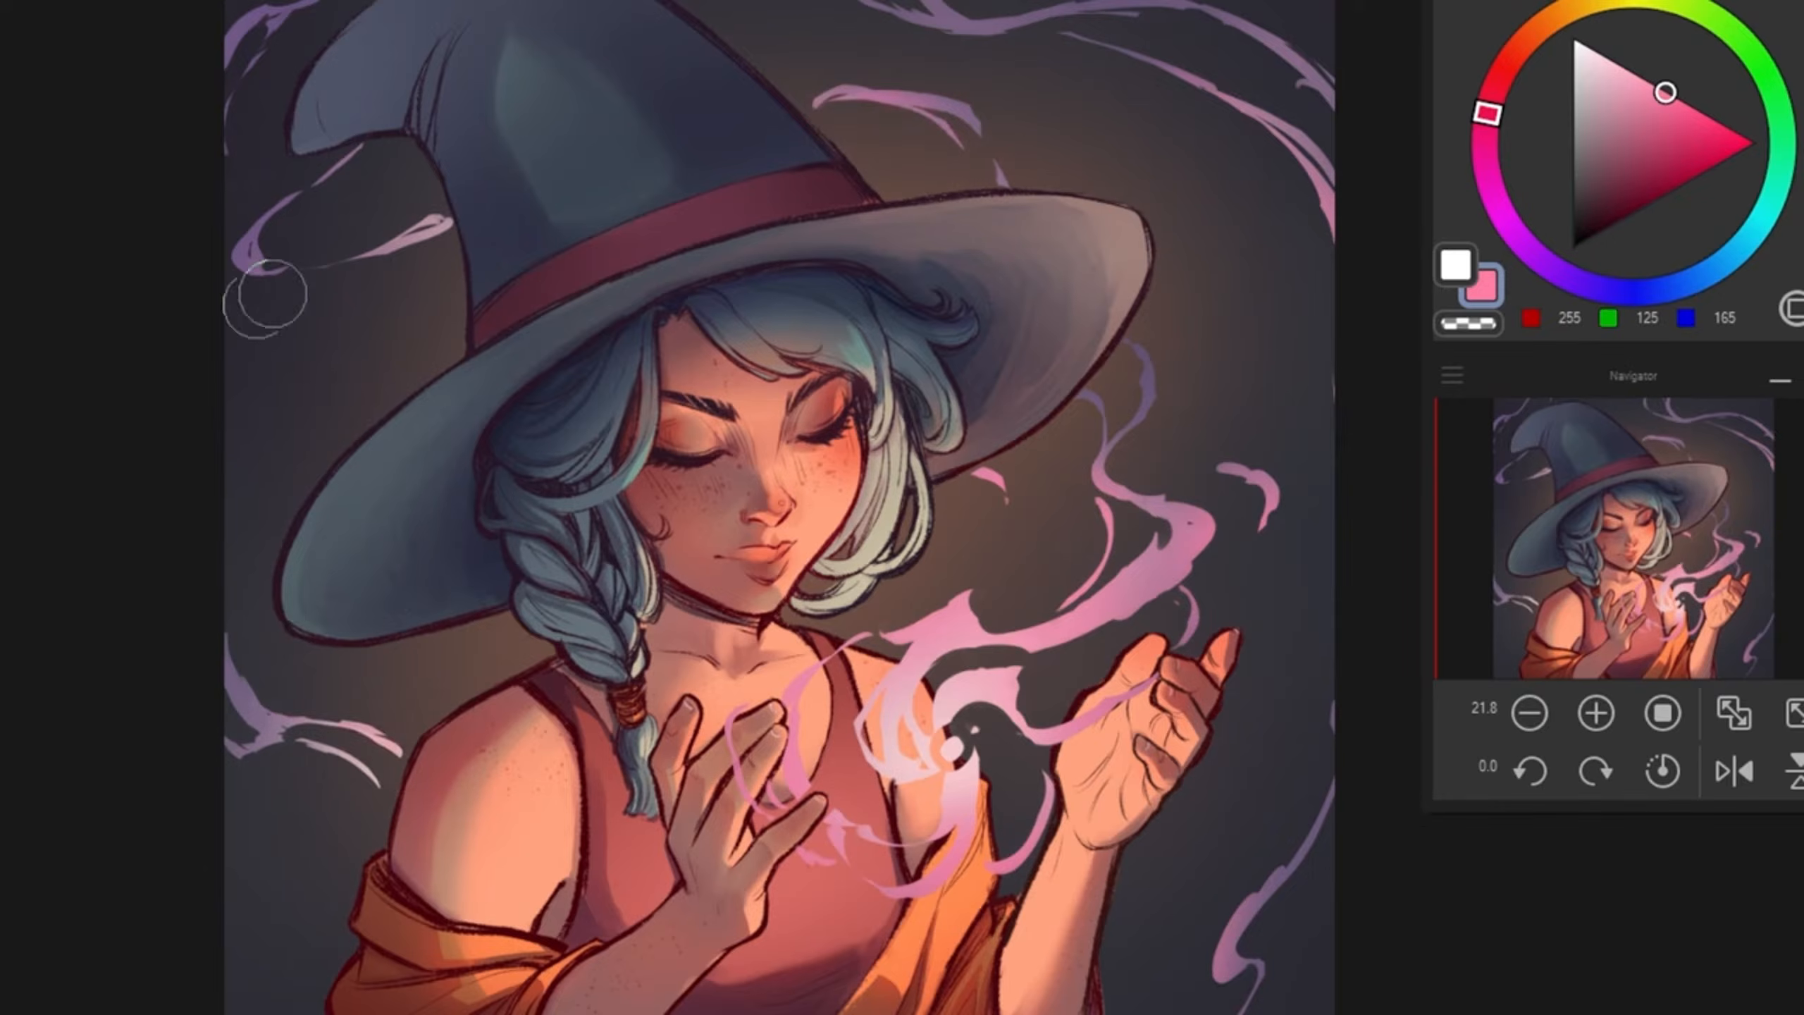
left_click_drag(987, 44, 1130, 58)
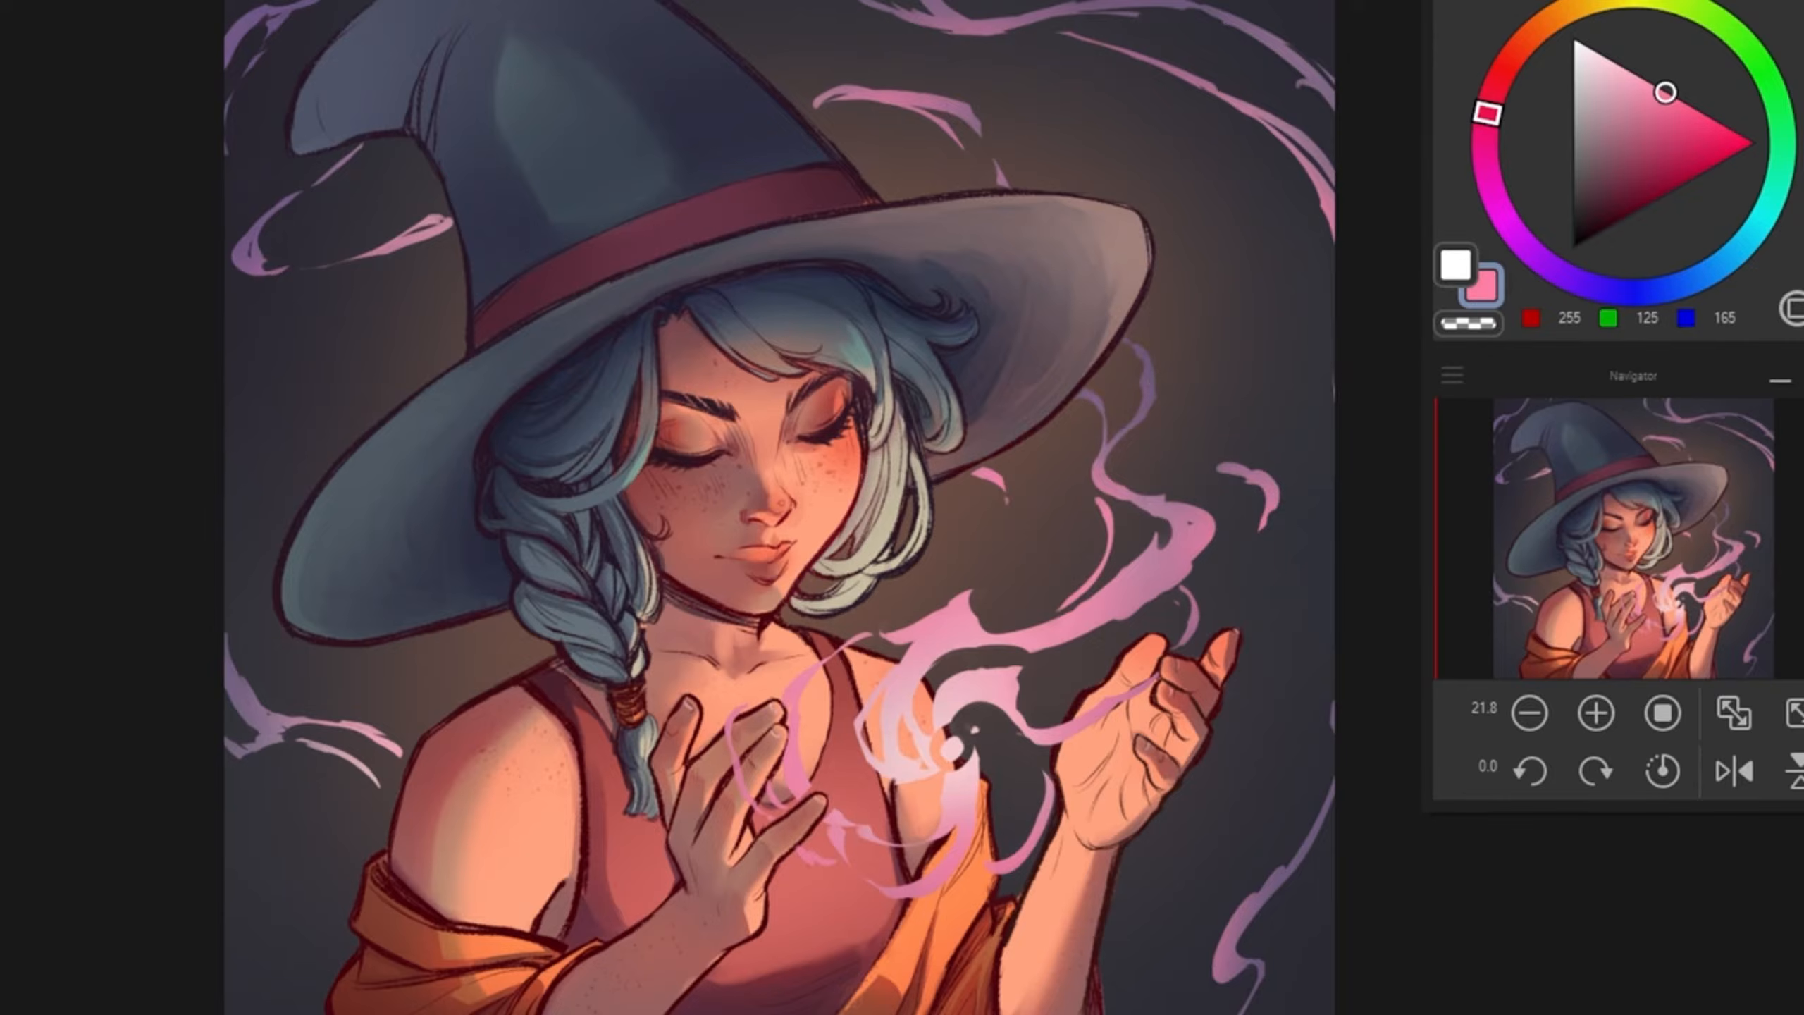
Step: Choose a very dark plum (RGB 39, 7, 39) and softly darken the area behind the magic between the swirl and the raised hand
left_click(1158, 384, "alt")
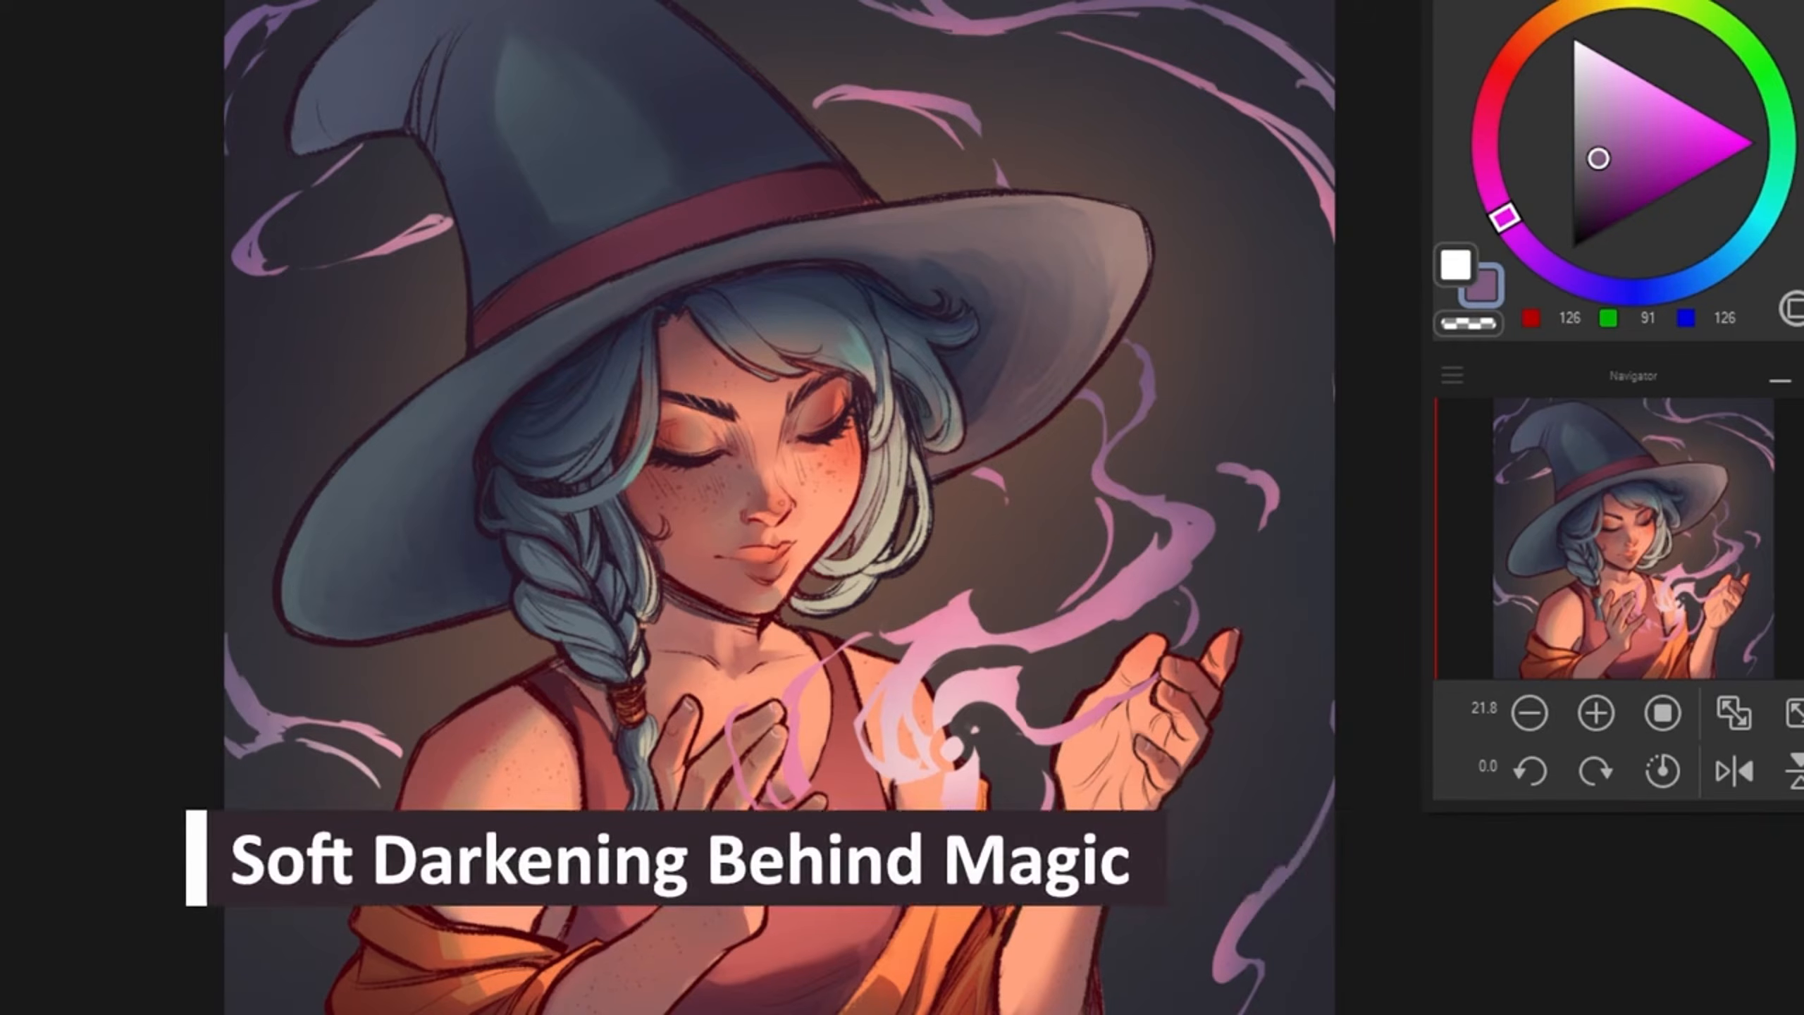
left_click(1596, 228)
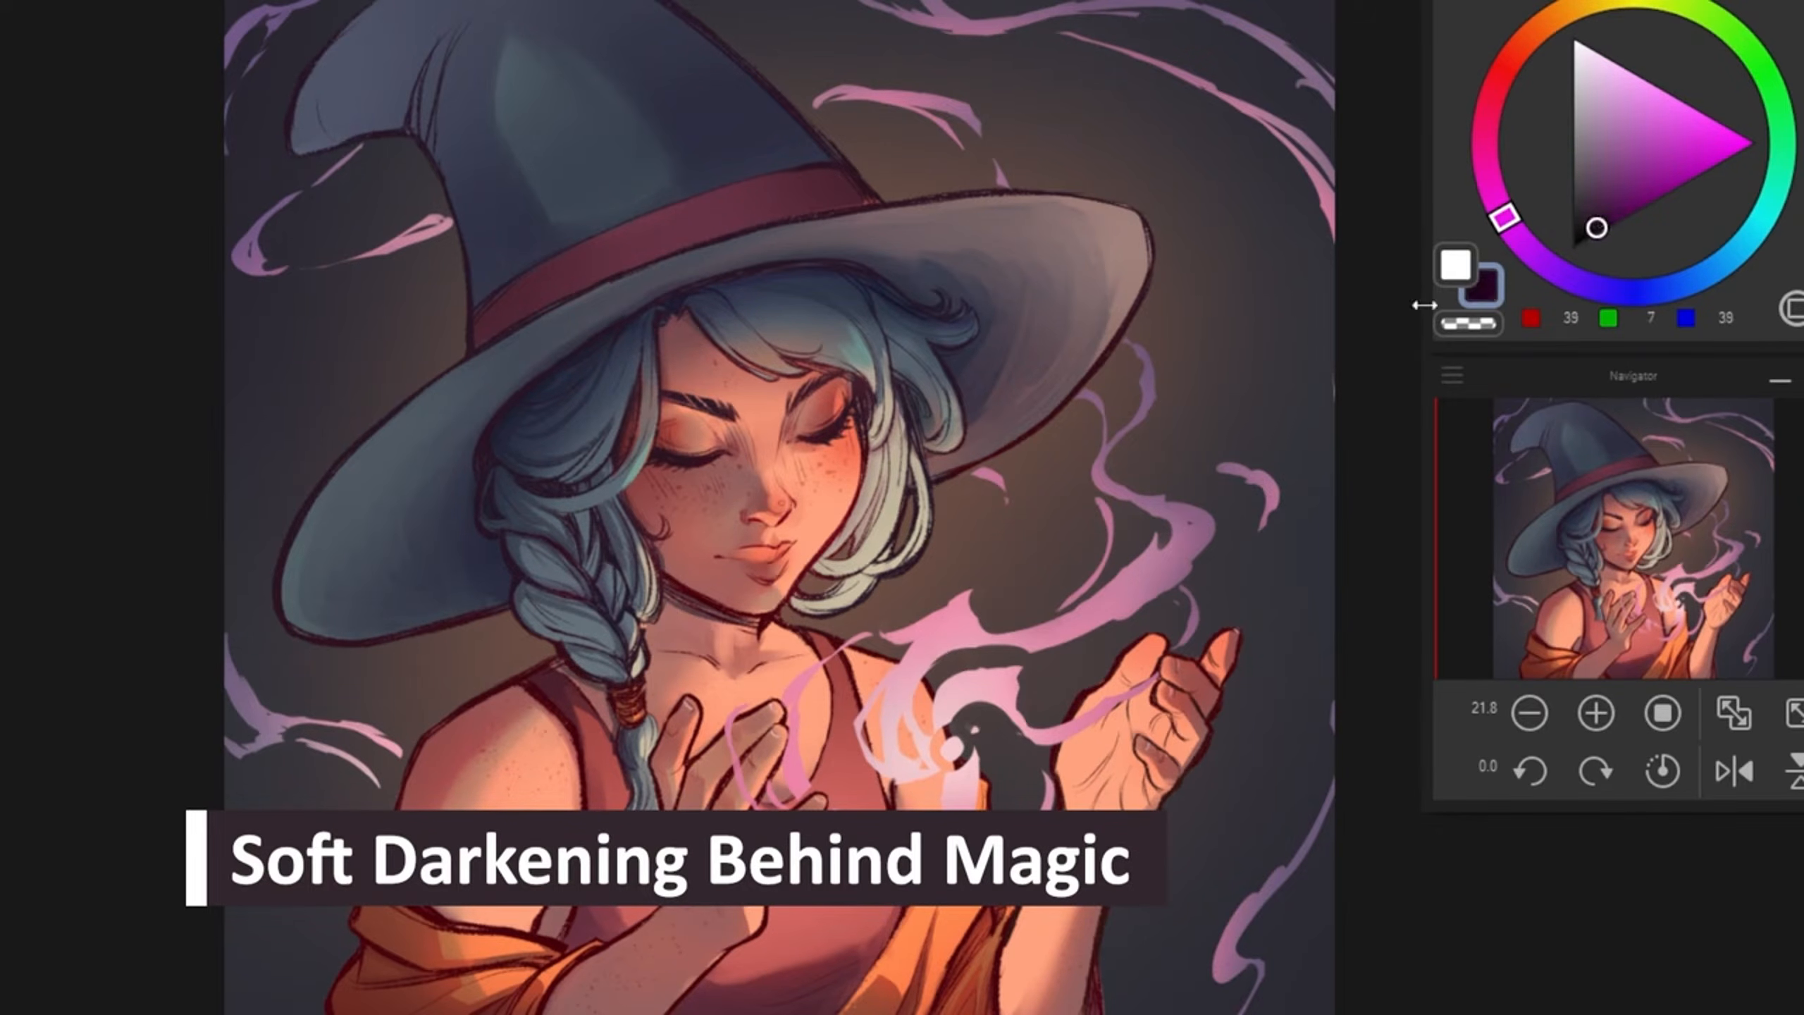
mouse_move(944, 765)
left_mouse_down()
mouse_move(991, 711)
mouse_move(1006, 757)
left_mouse_up()
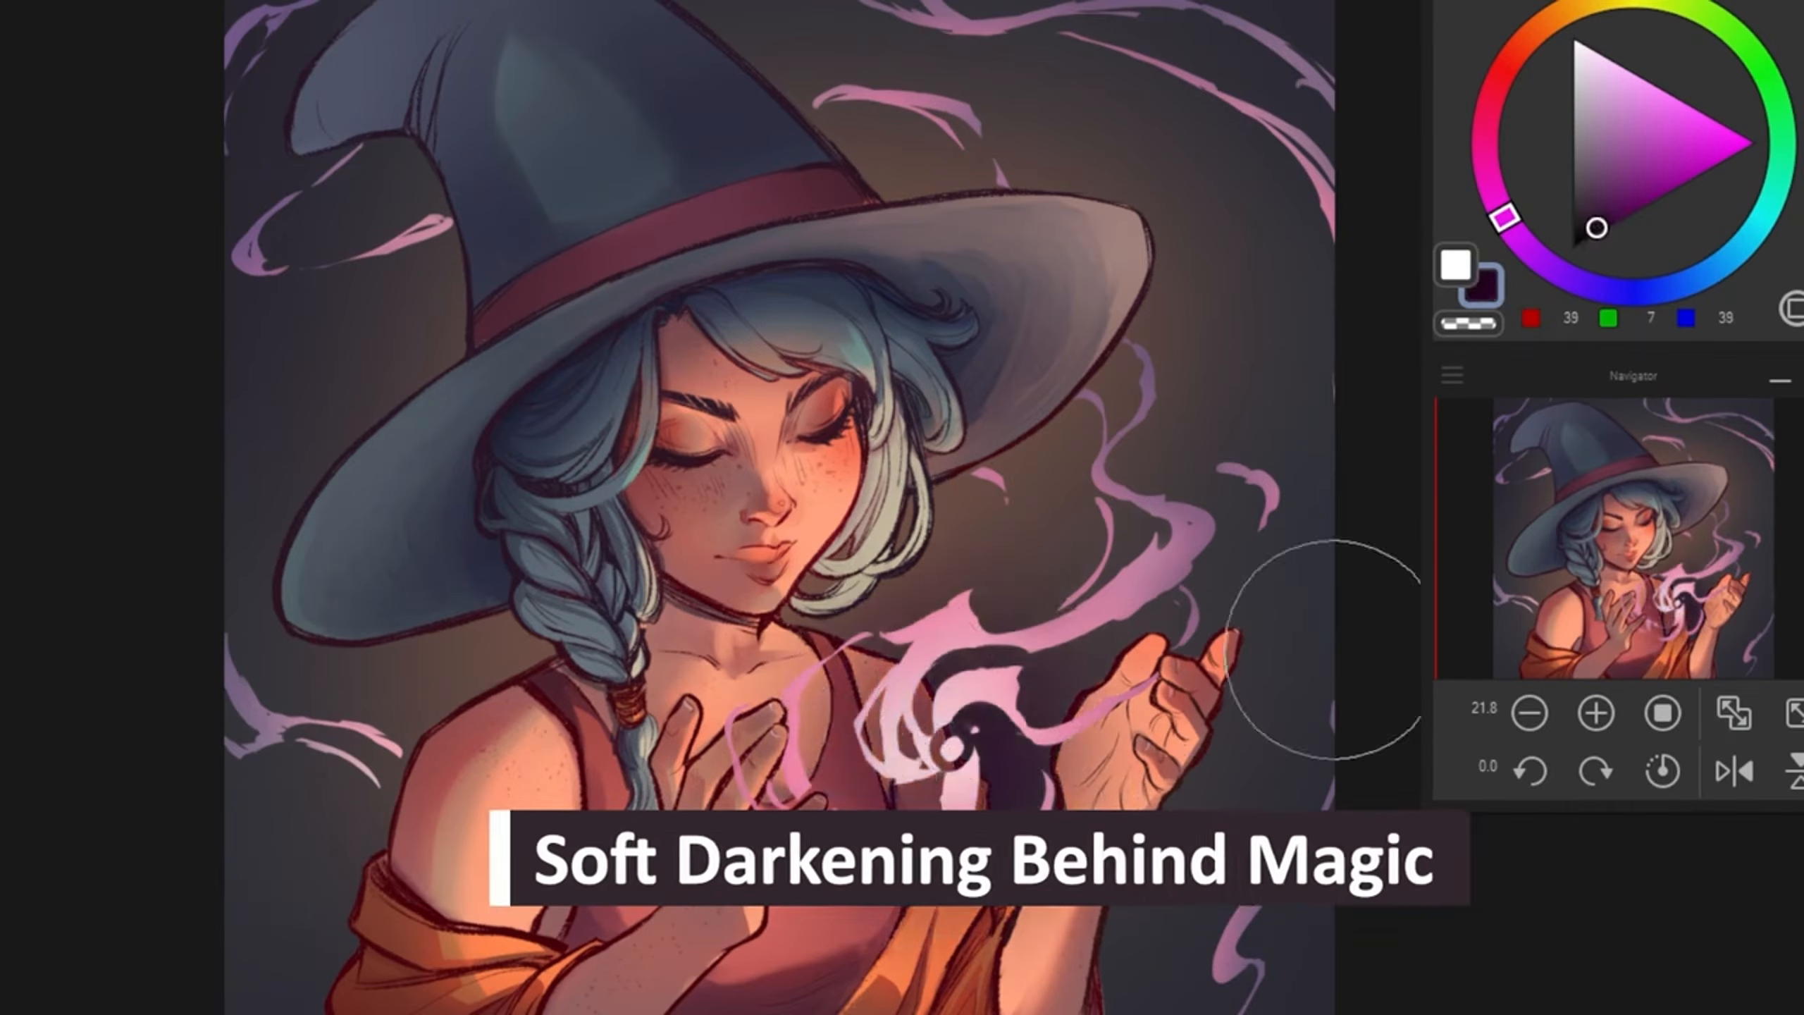
left_click_drag(1137, 732, 1074, 731)
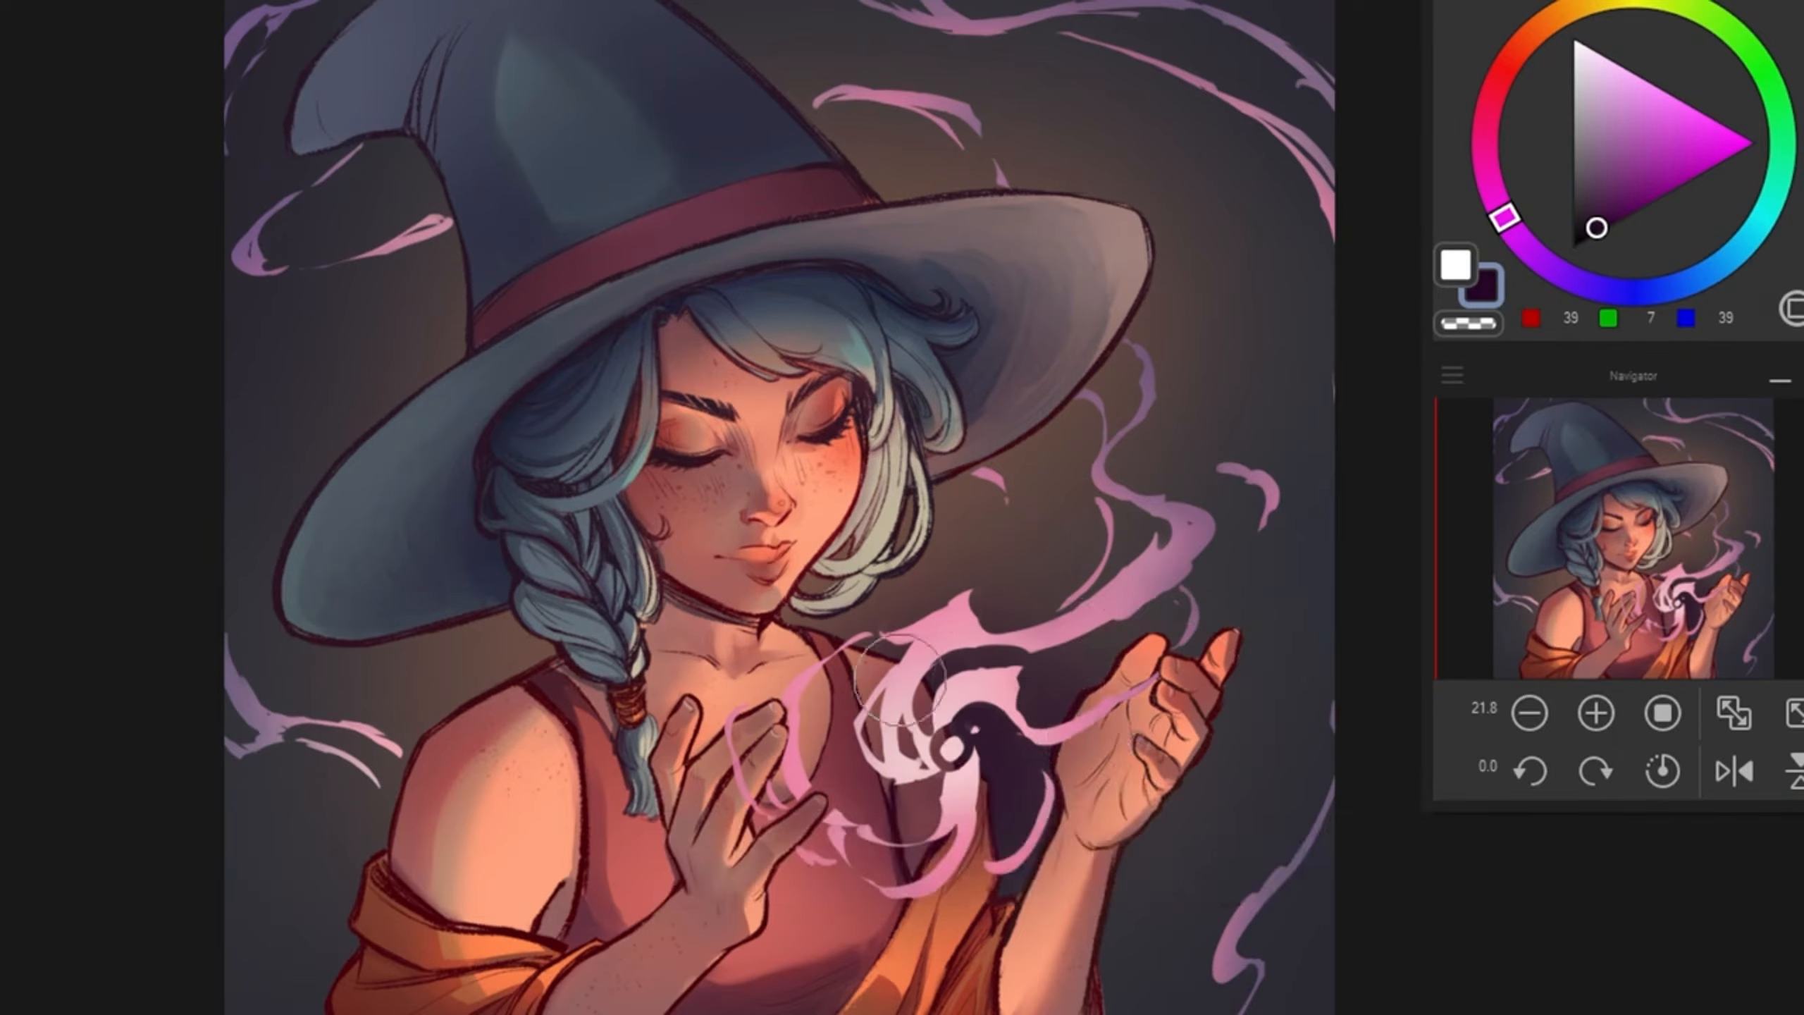
Step: Softly darken around the swirl near the lower hand with the dark plum, undoing one stroke, and switch to the transparent colour
left_click_drag(771, 714, 778, 807)
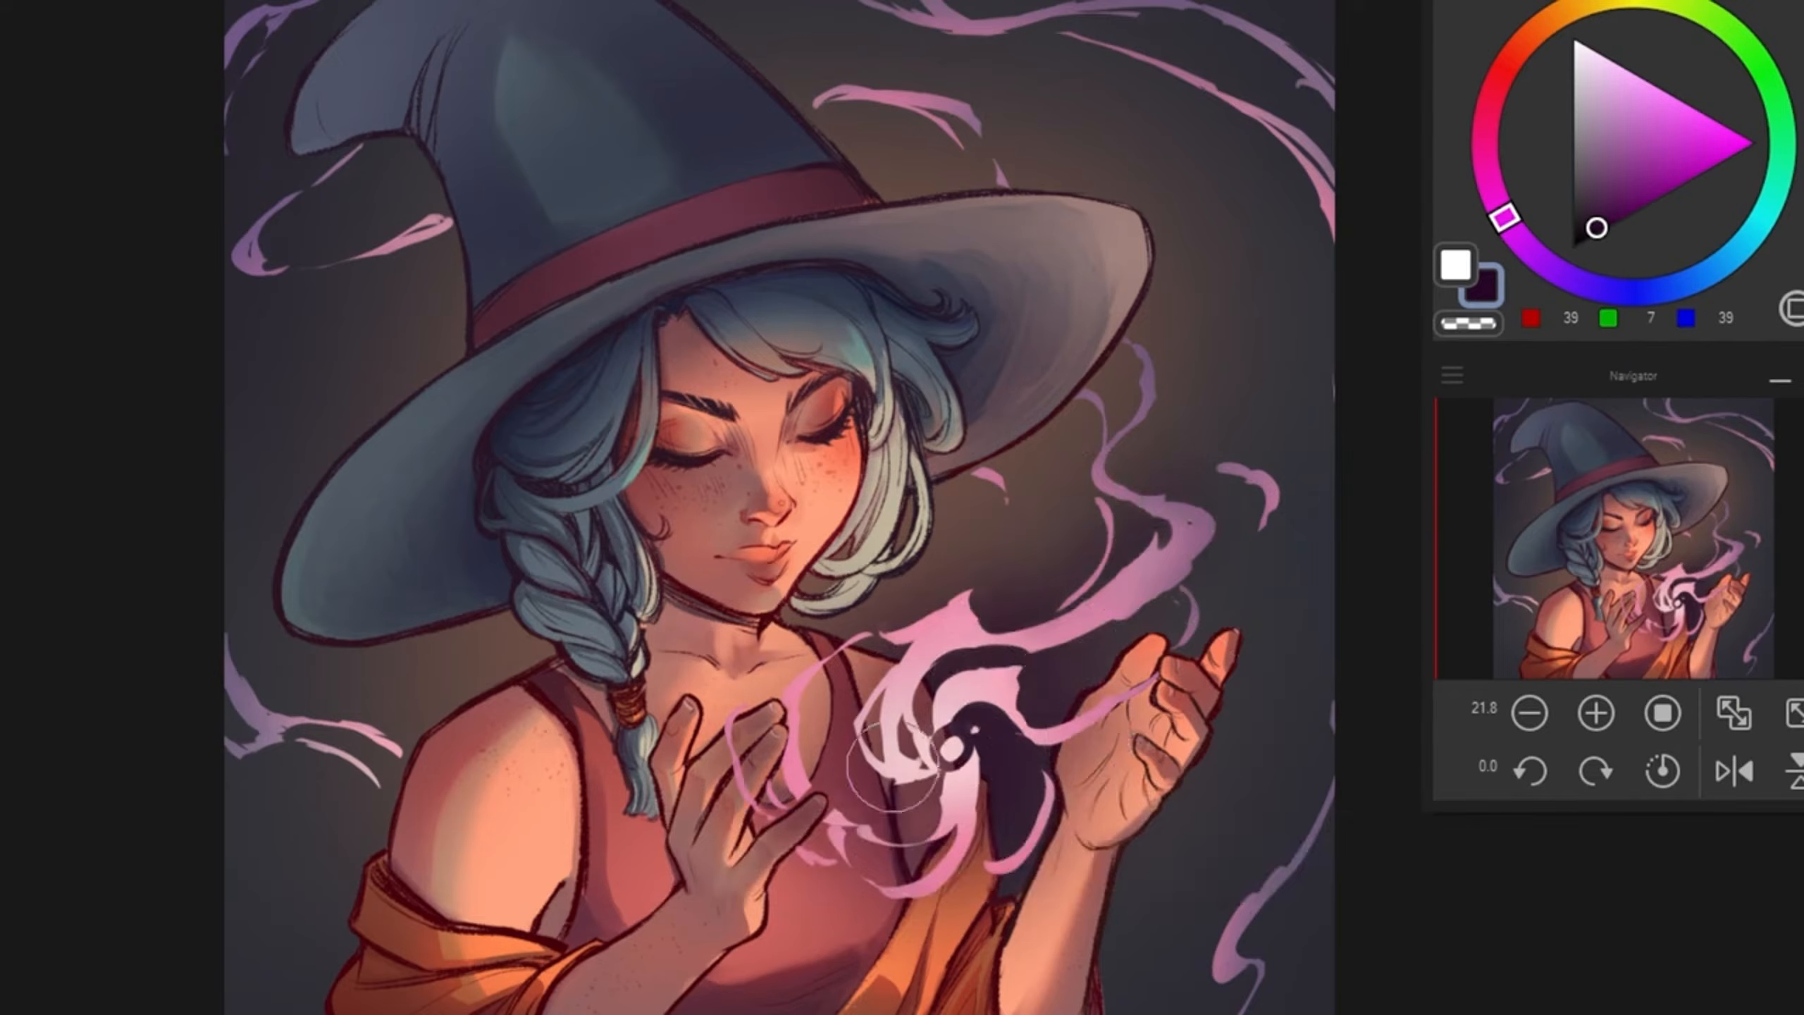
key("ctrl+z")
left_click_drag(861, 761, 828, 764)
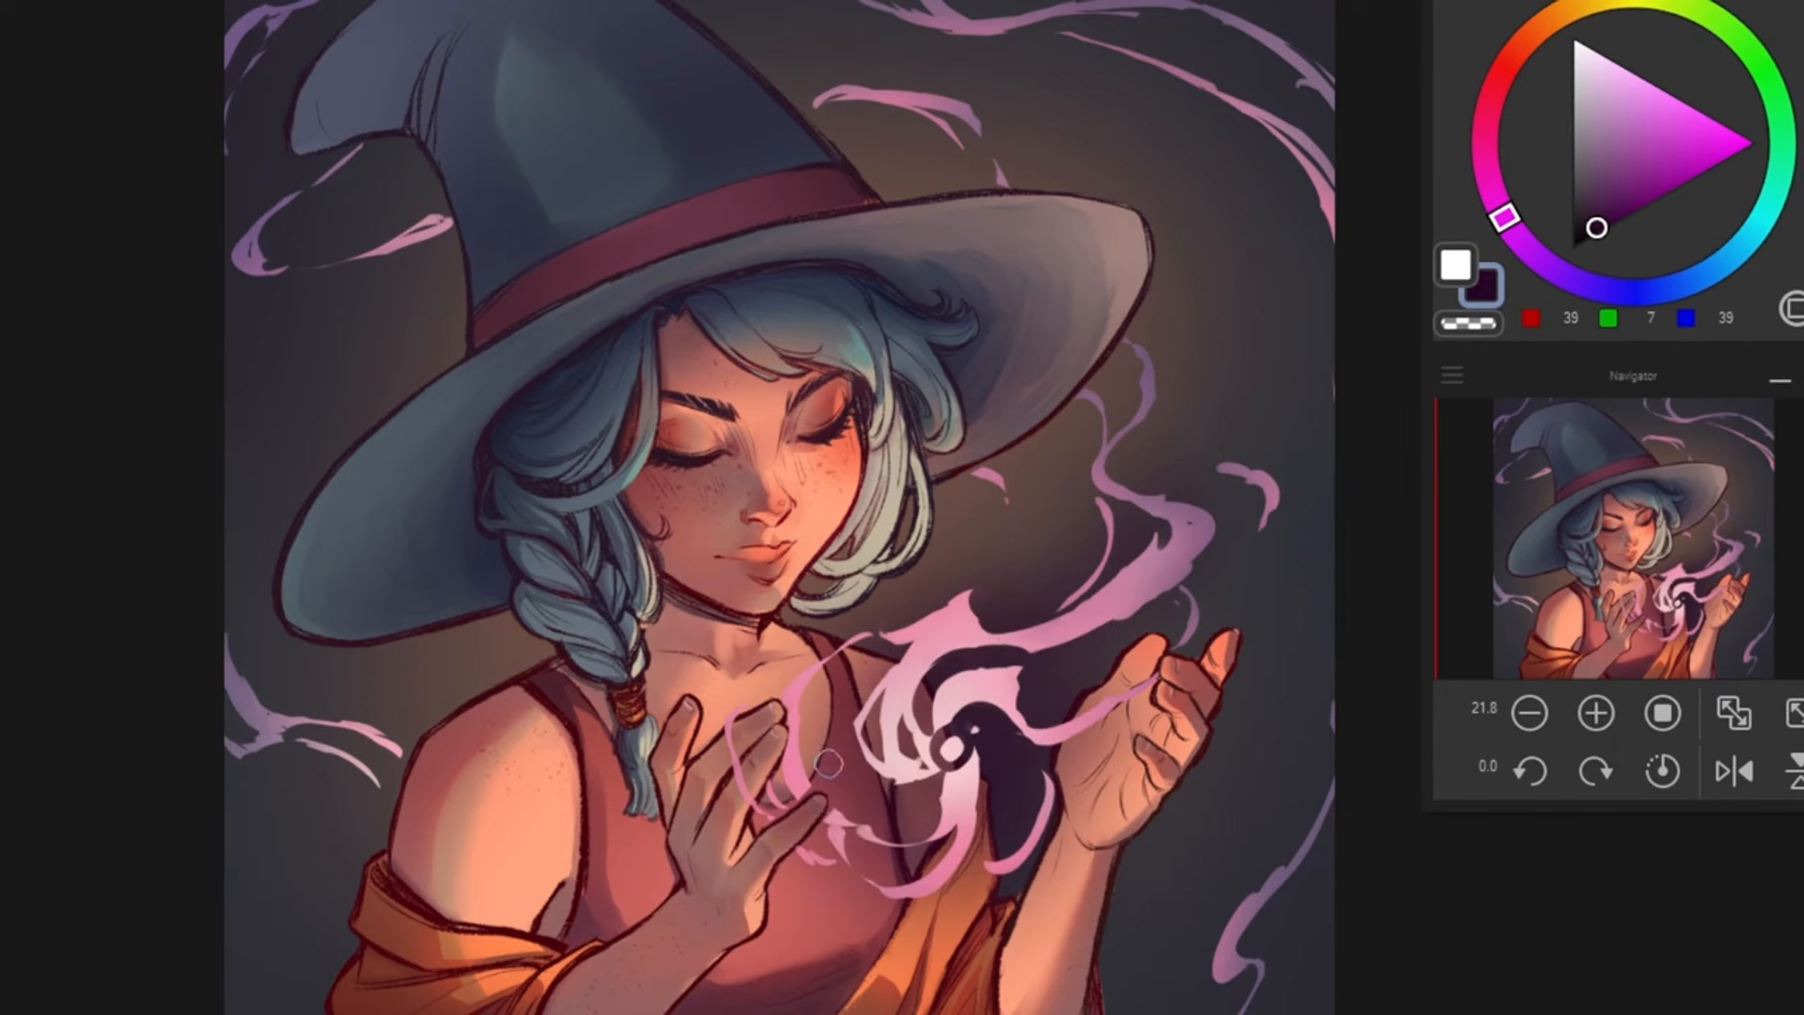
key("c")
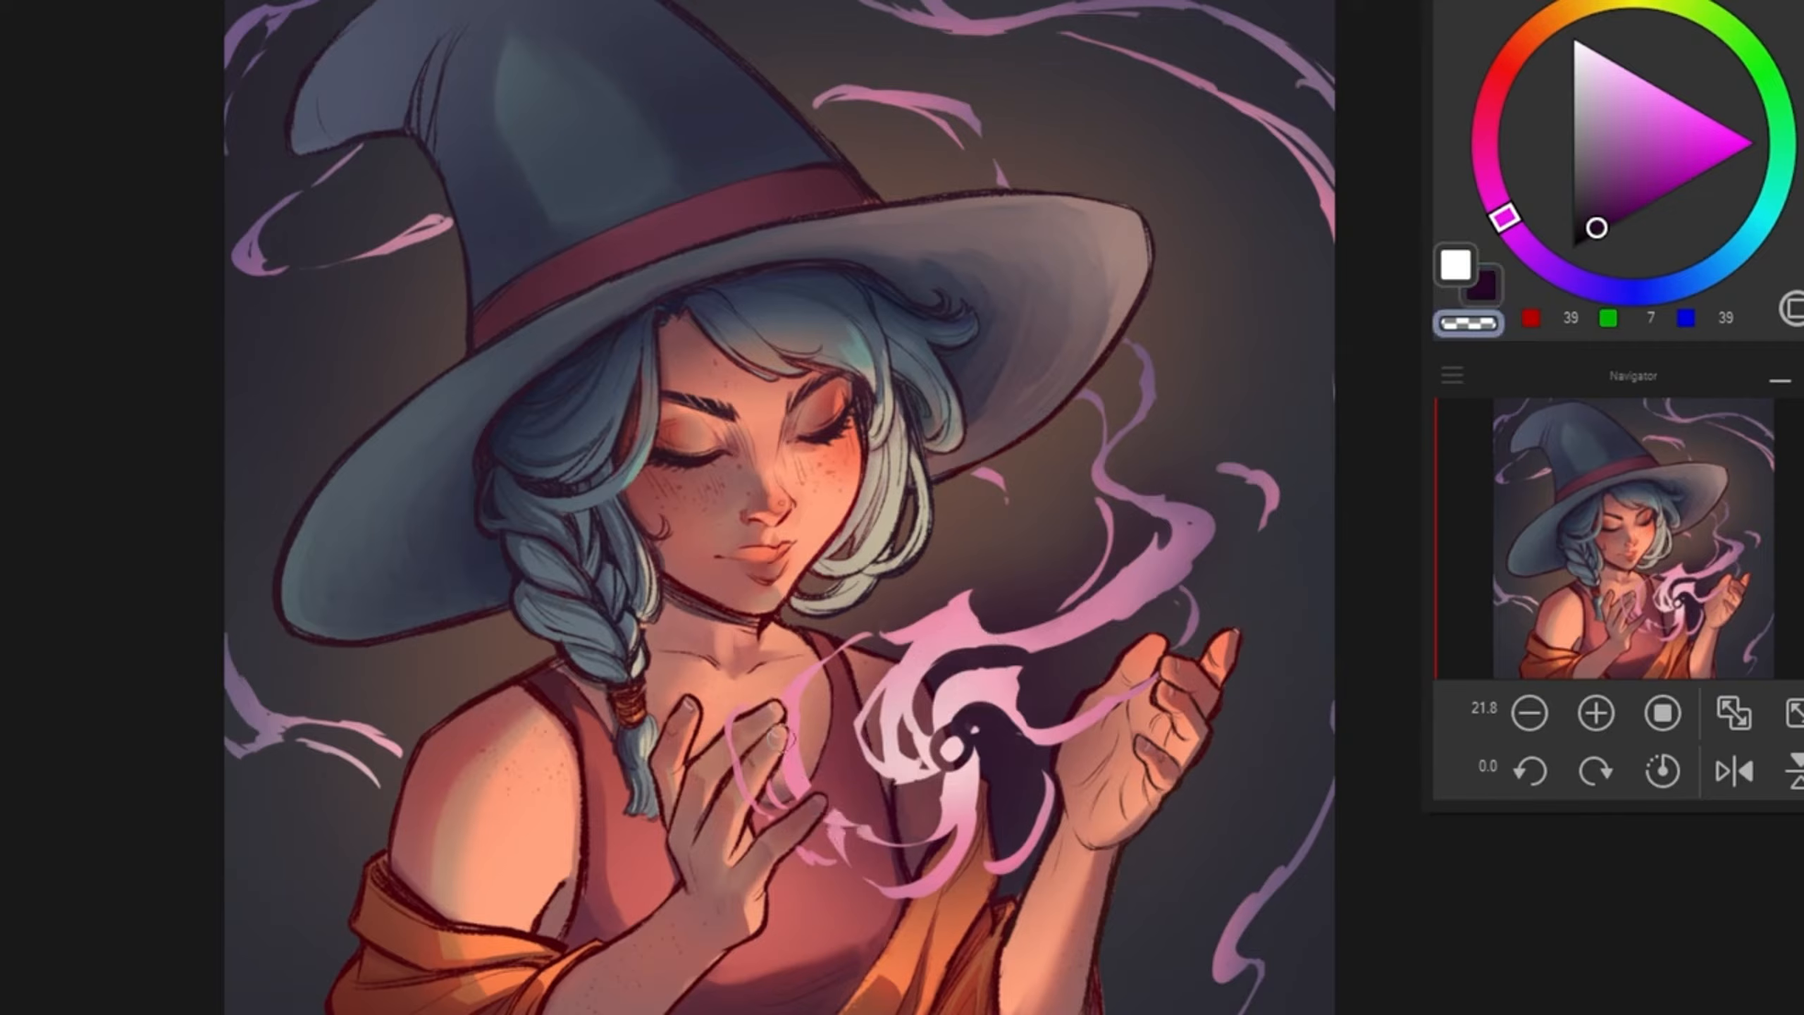
key("c")
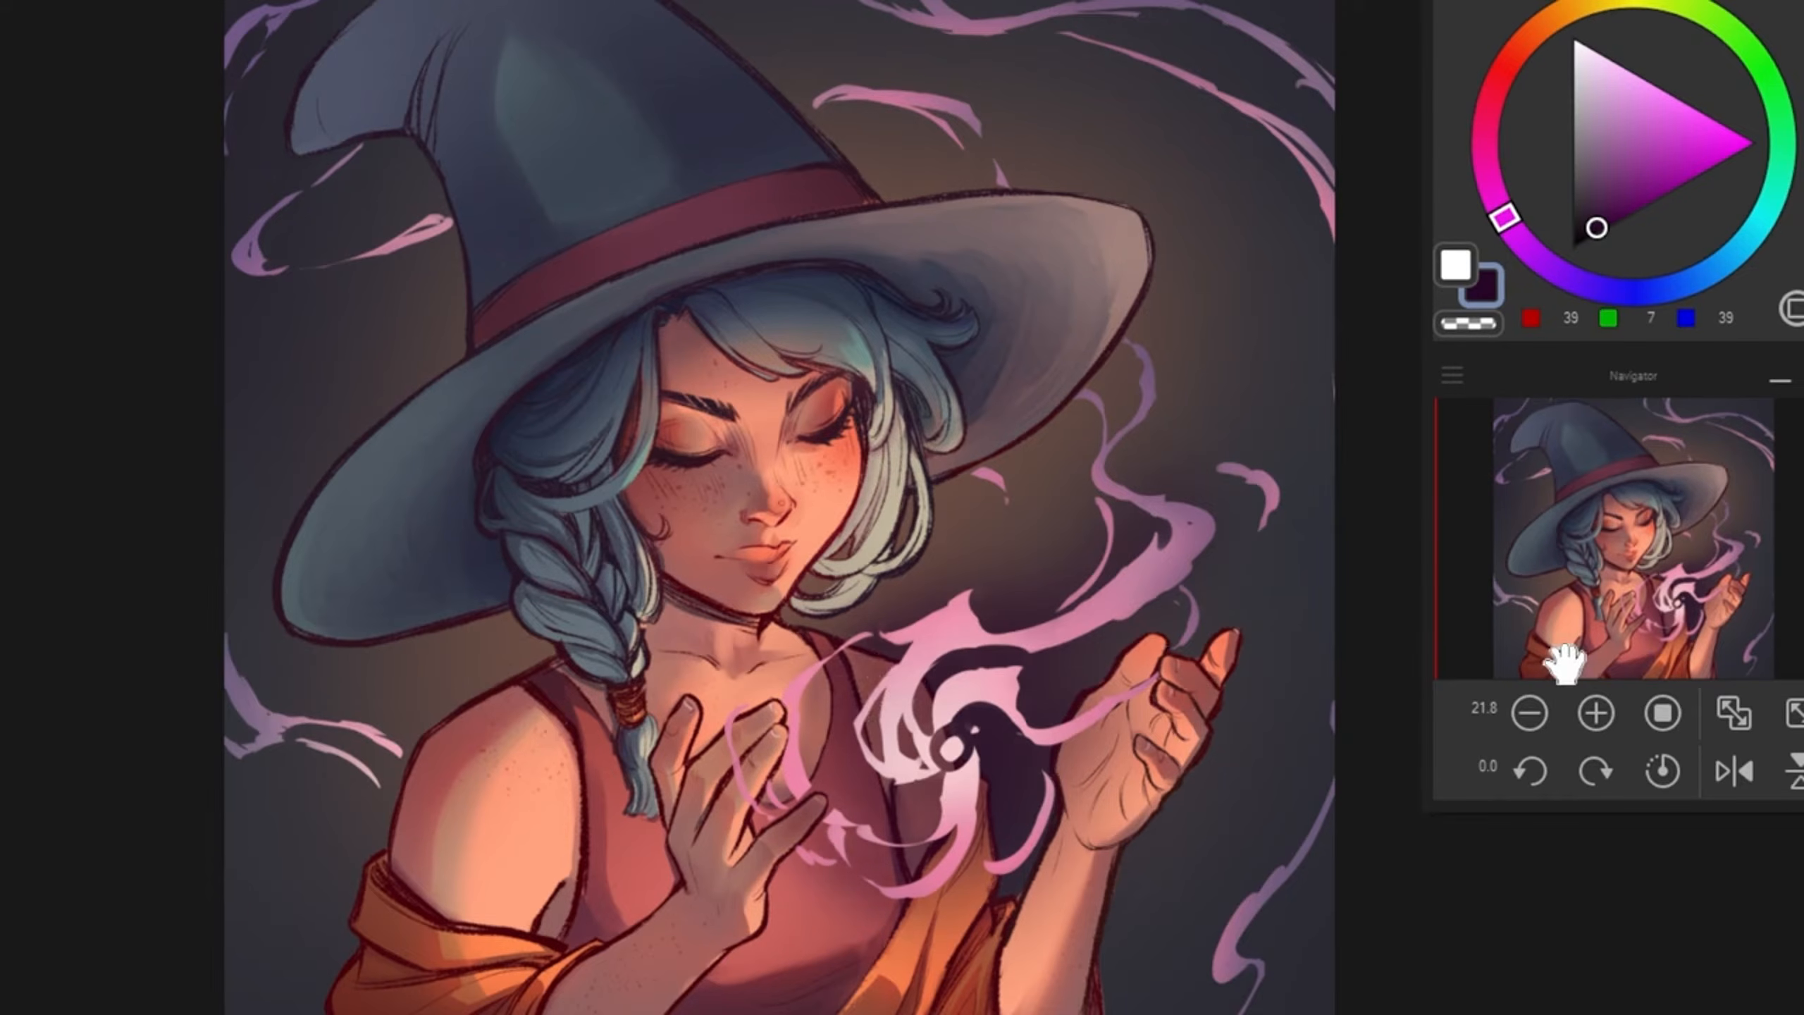
key("a")
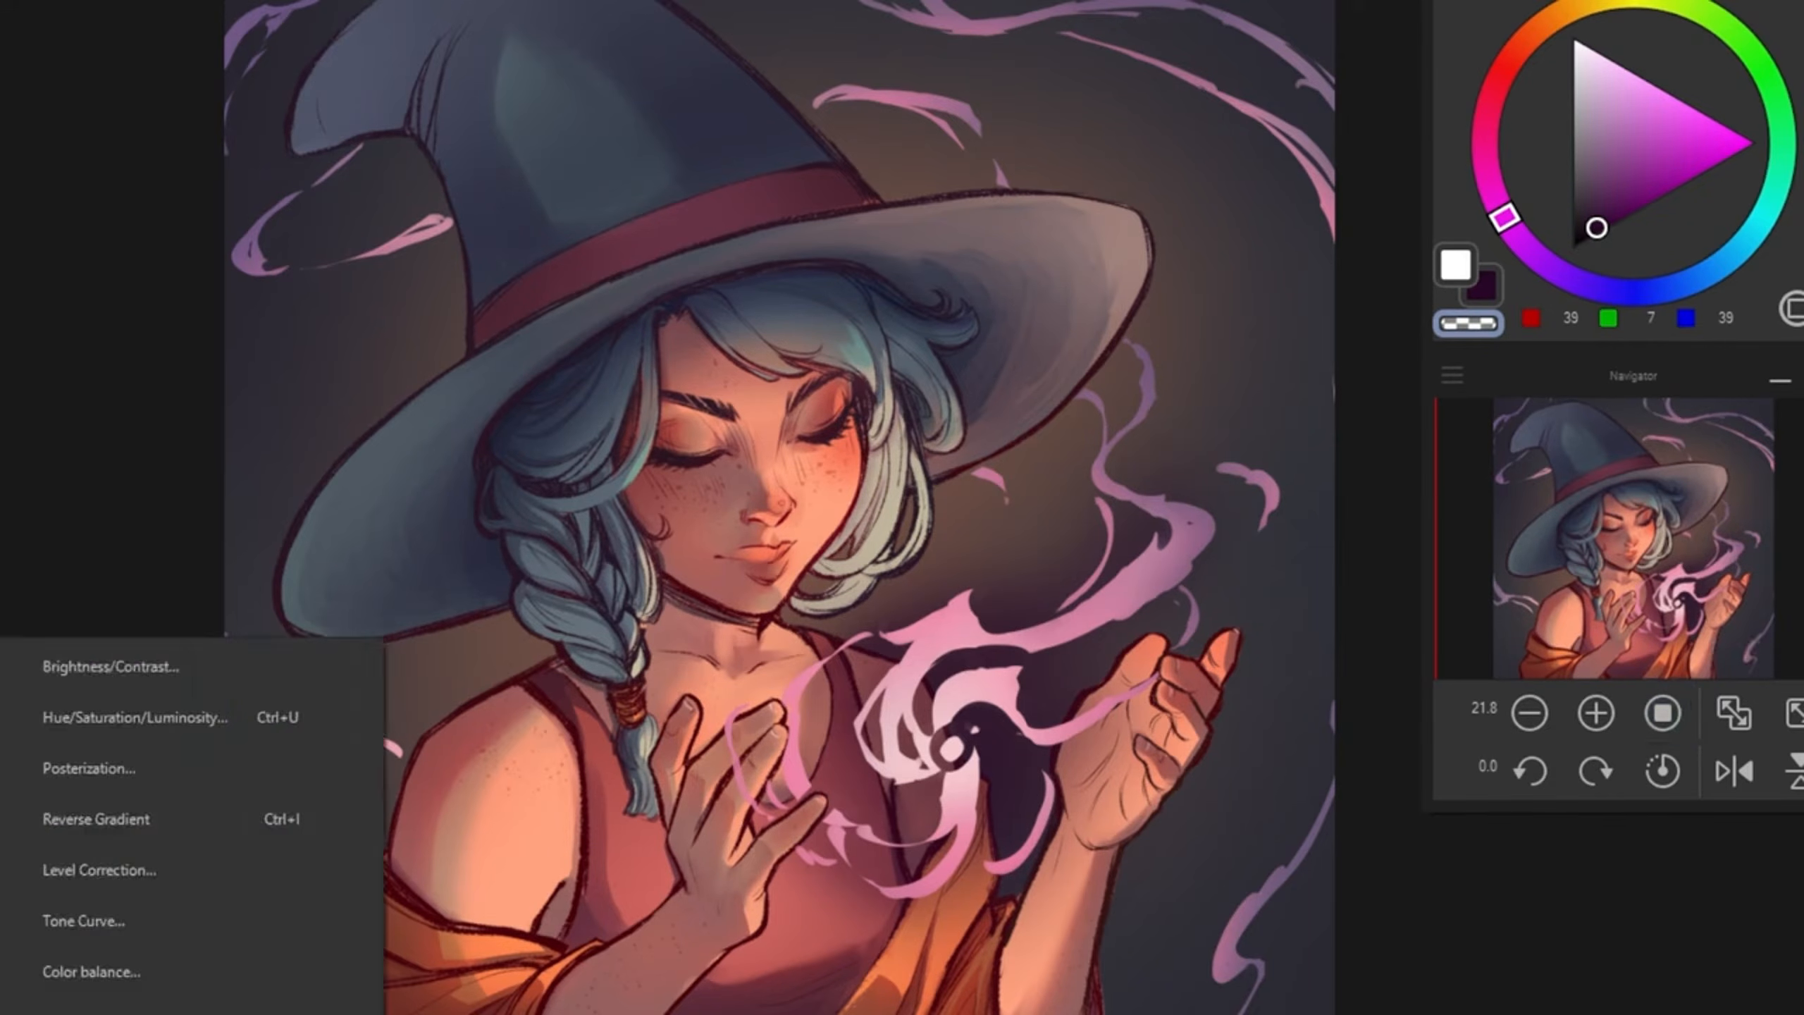
Step: Raise the saturation of the magic ribbons with a Hue/Saturation/Luminosity correction
left_click(140, 708)
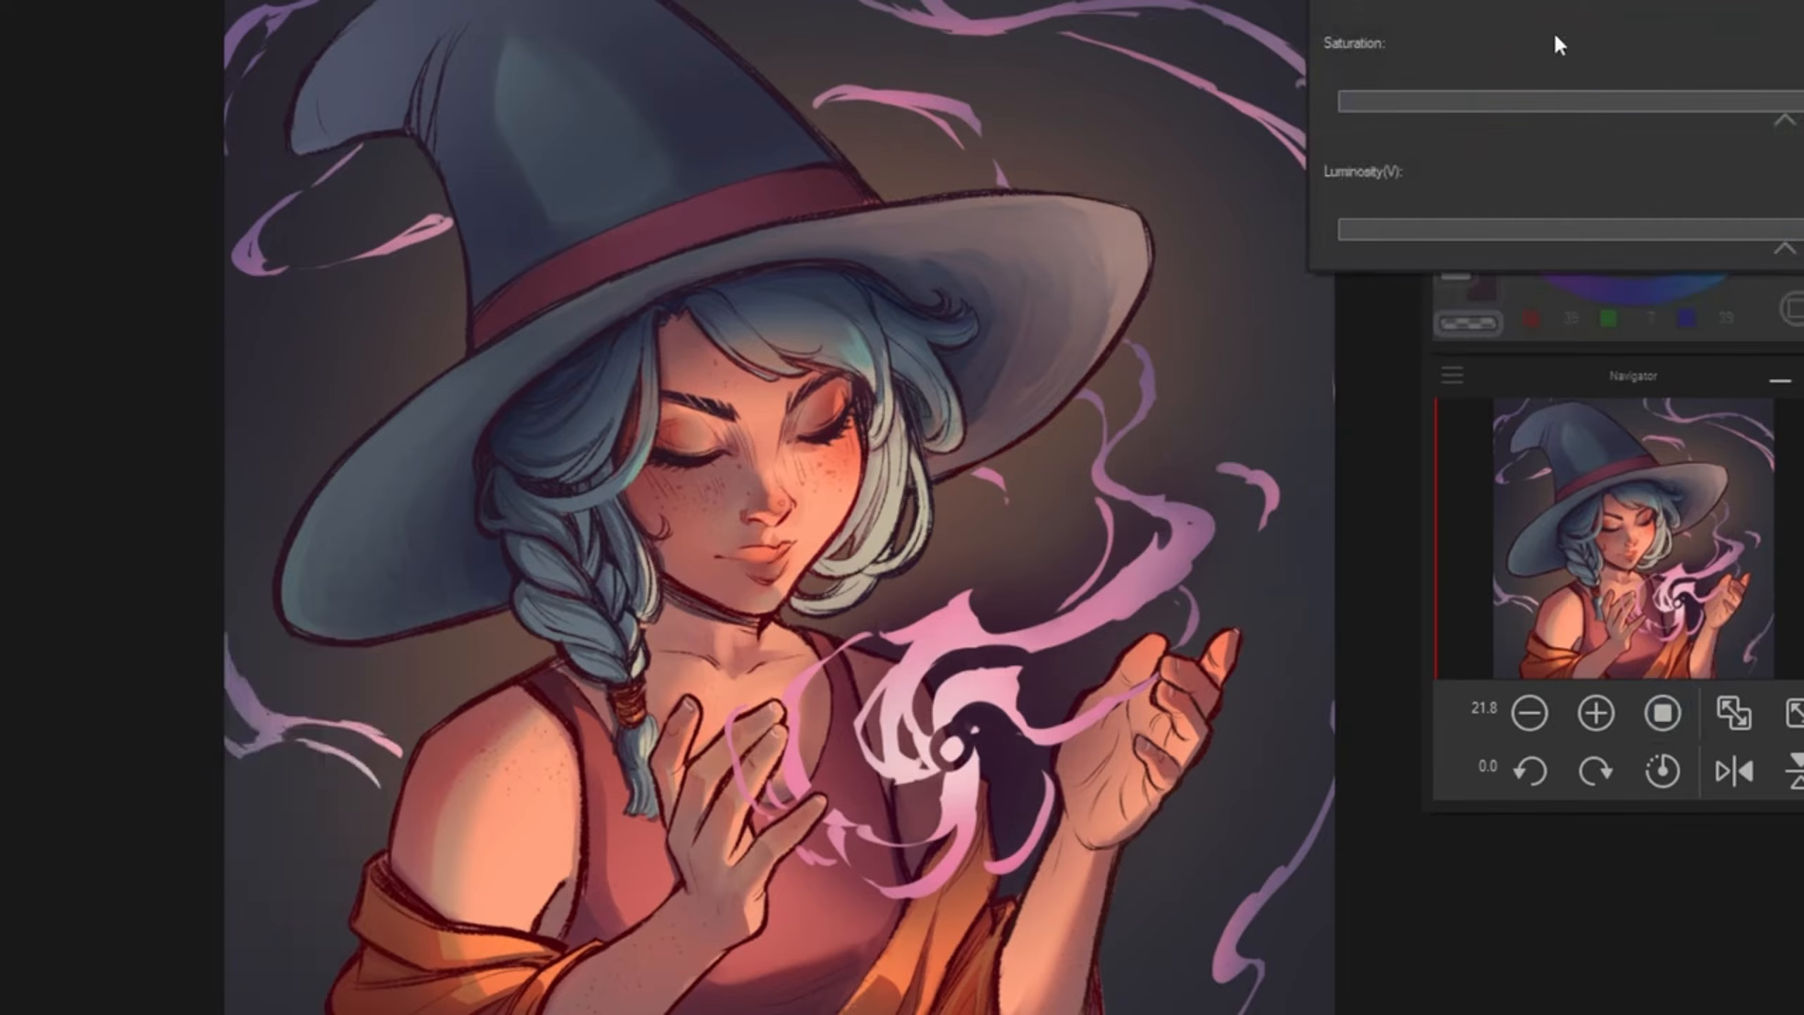
left_click_drag(1798, 4, 1029, 12)
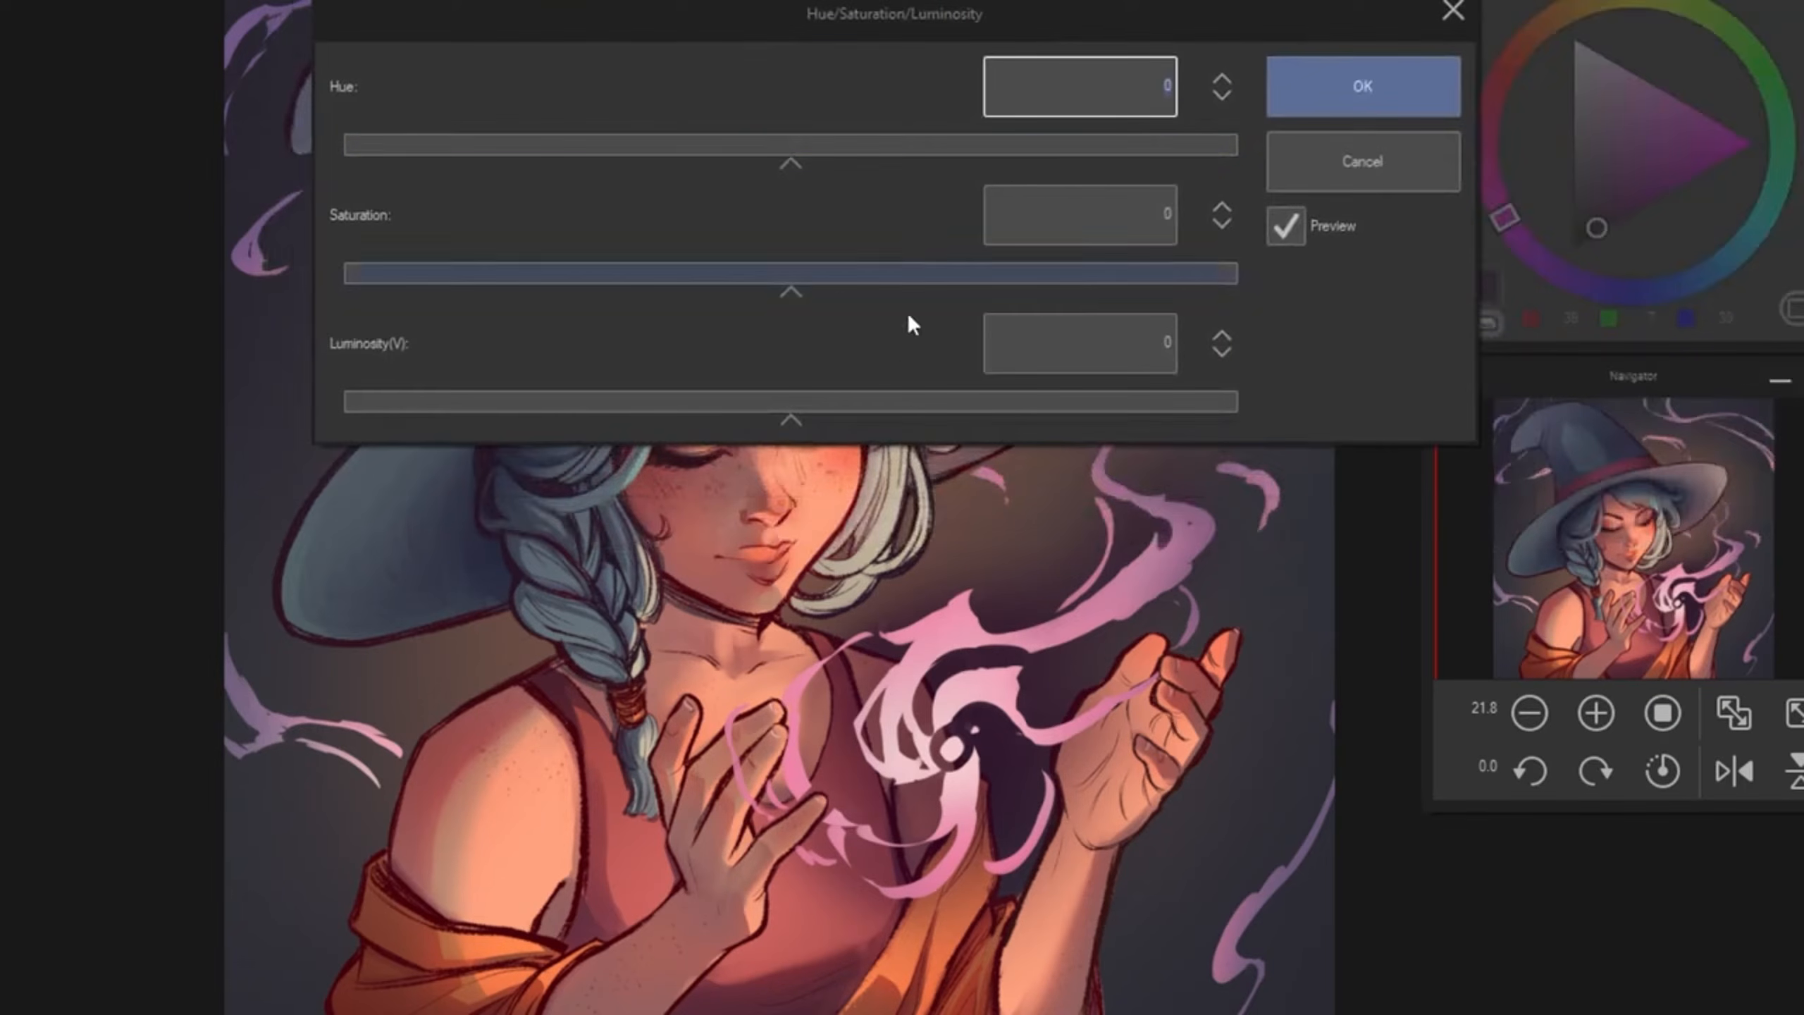
left_click_drag(792, 292, 864, 290)
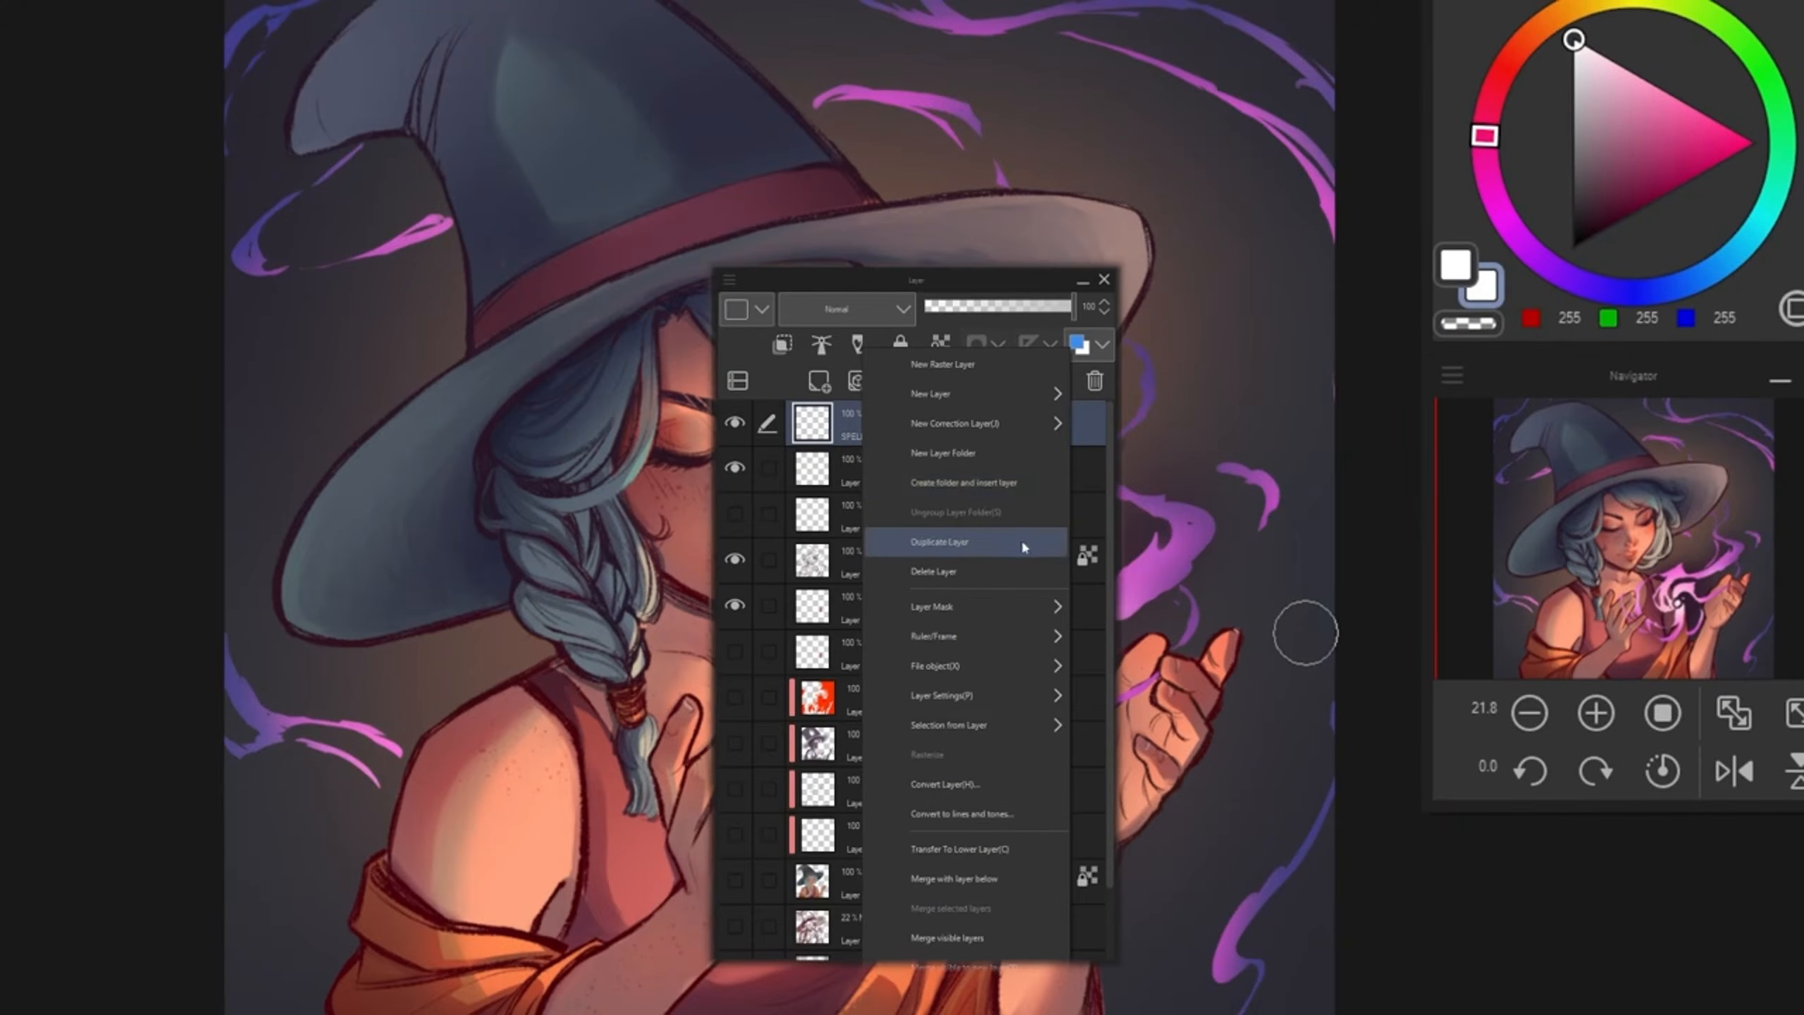
Step: Duplicate the SPELL layer and set the copy's blending mode to Add (Glow)
left_click(1022, 543)
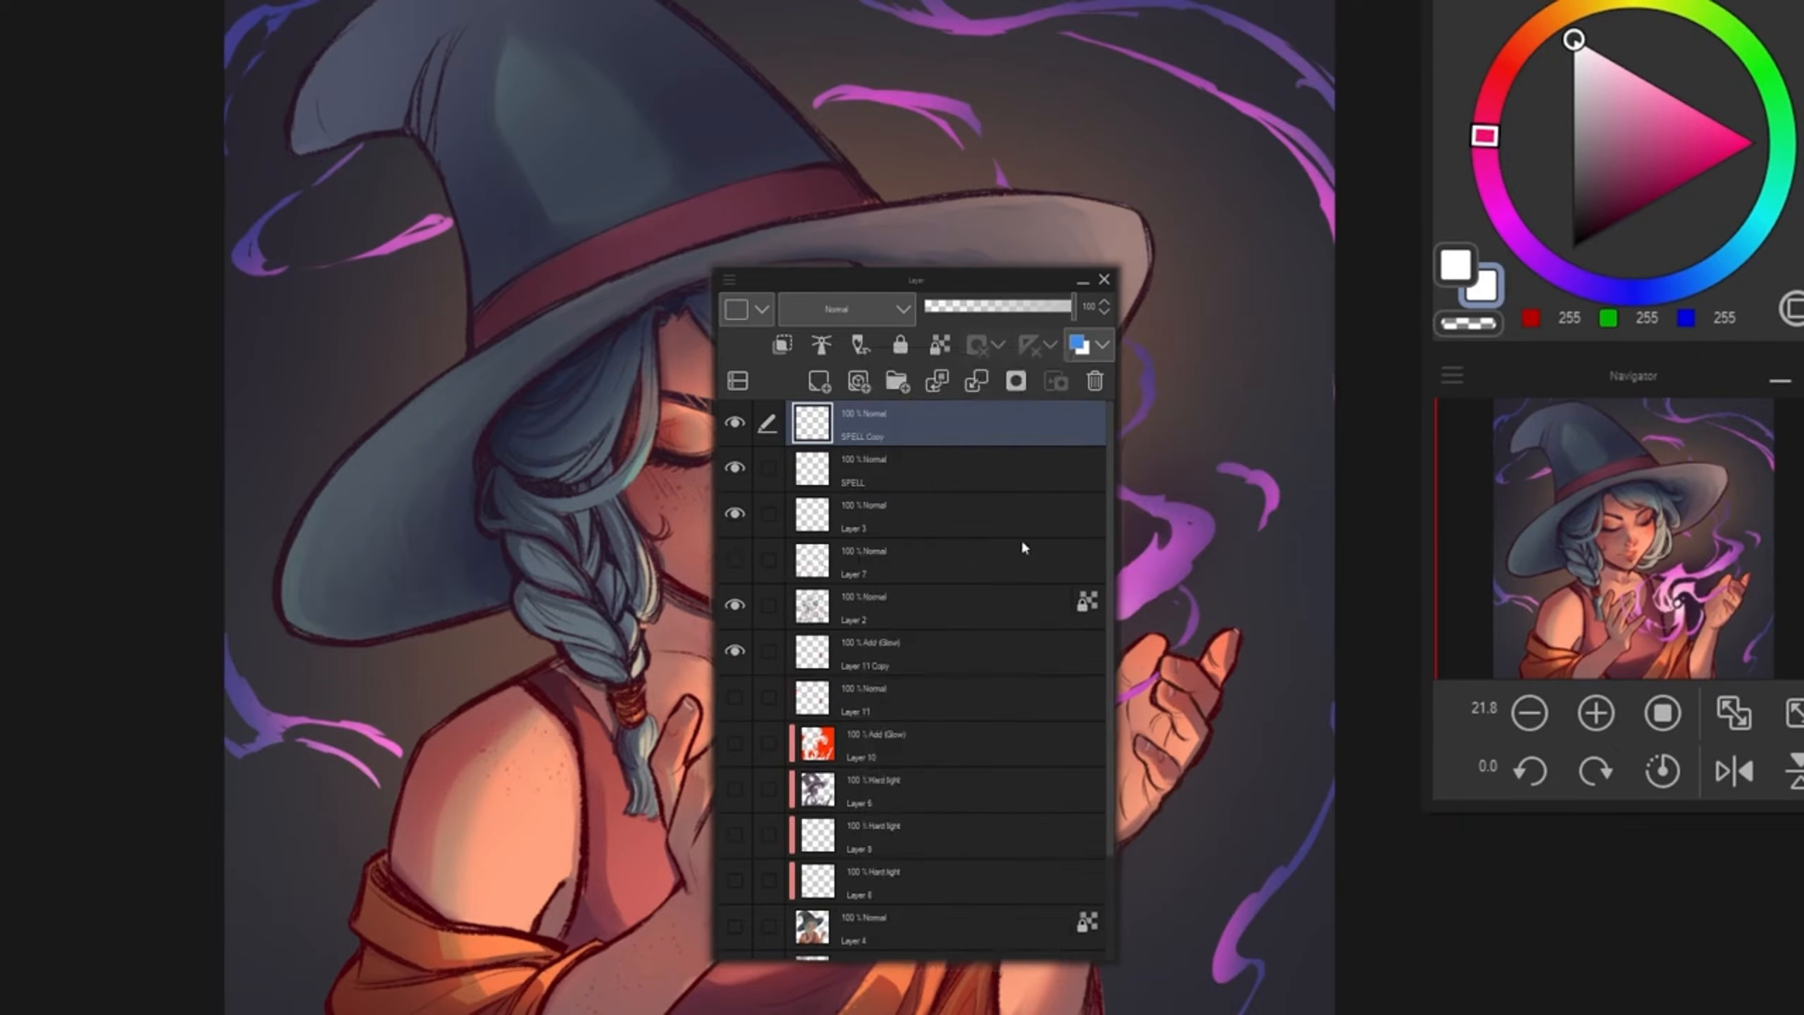
left_click(883, 308)
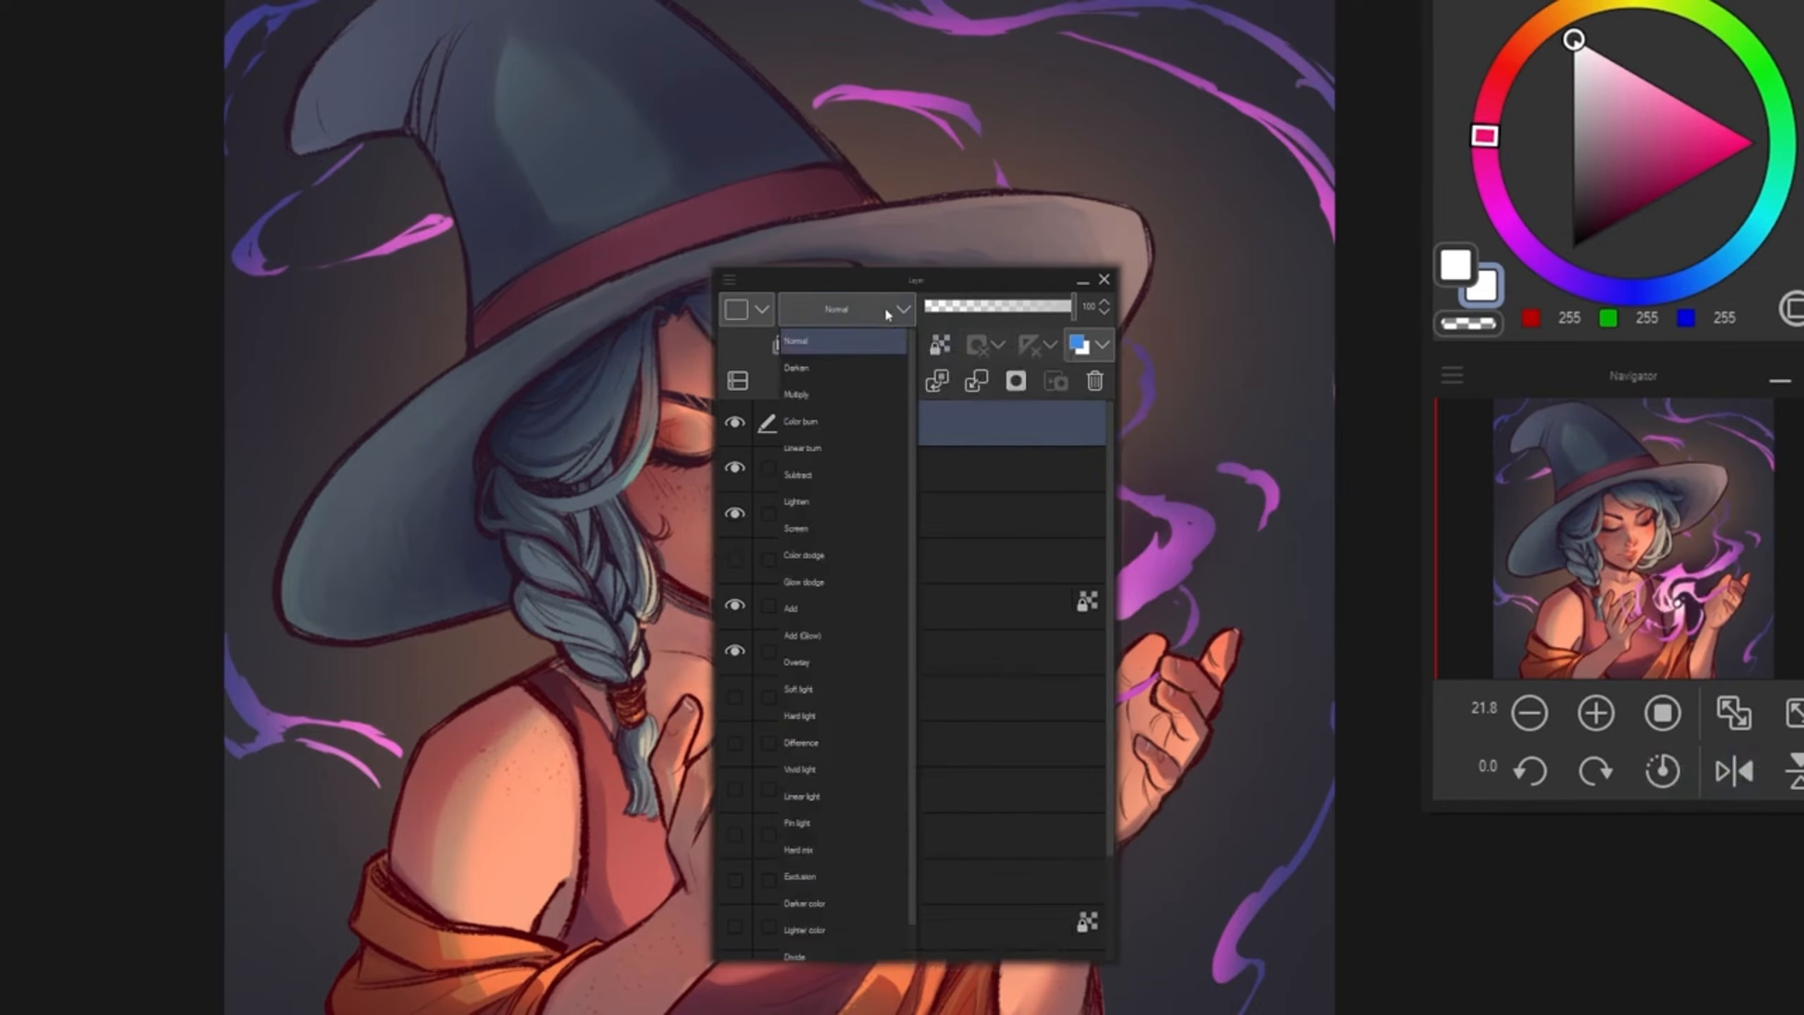
left_click(837, 635)
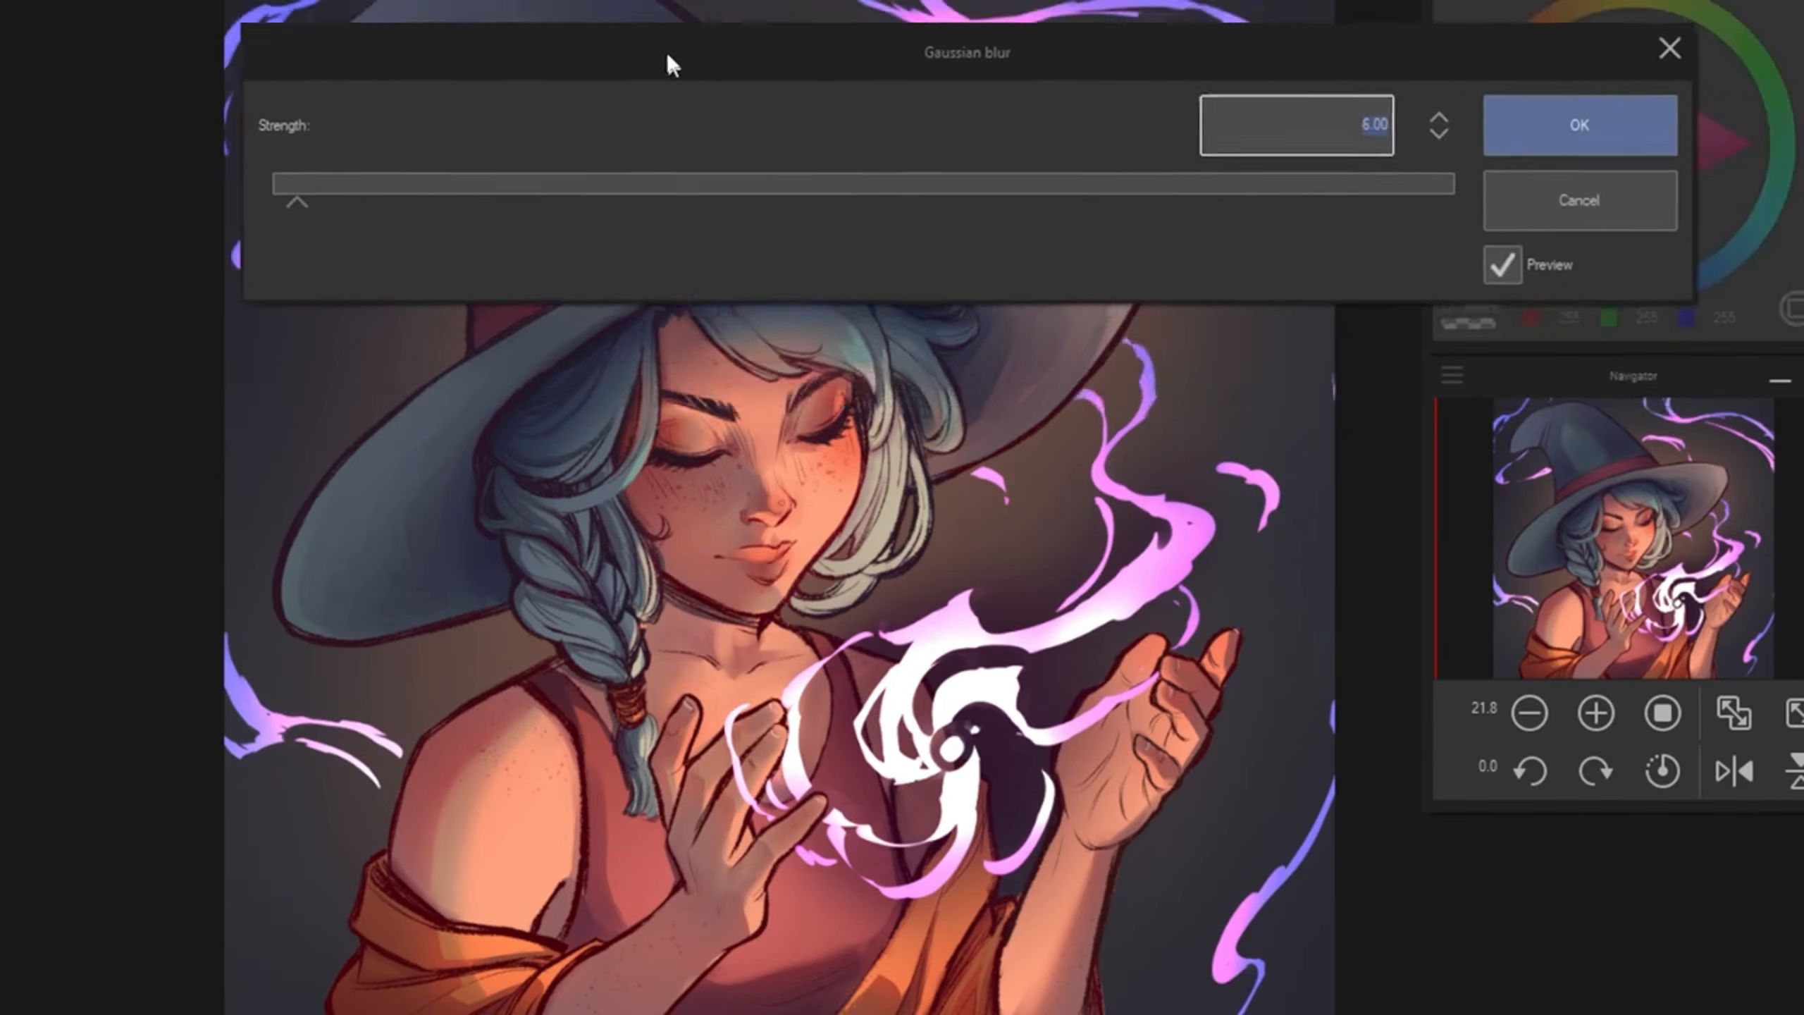
Step: Apply a Gaussian blur with a strength of about 46 to the copied SPELL layer
left_click(463, 184)
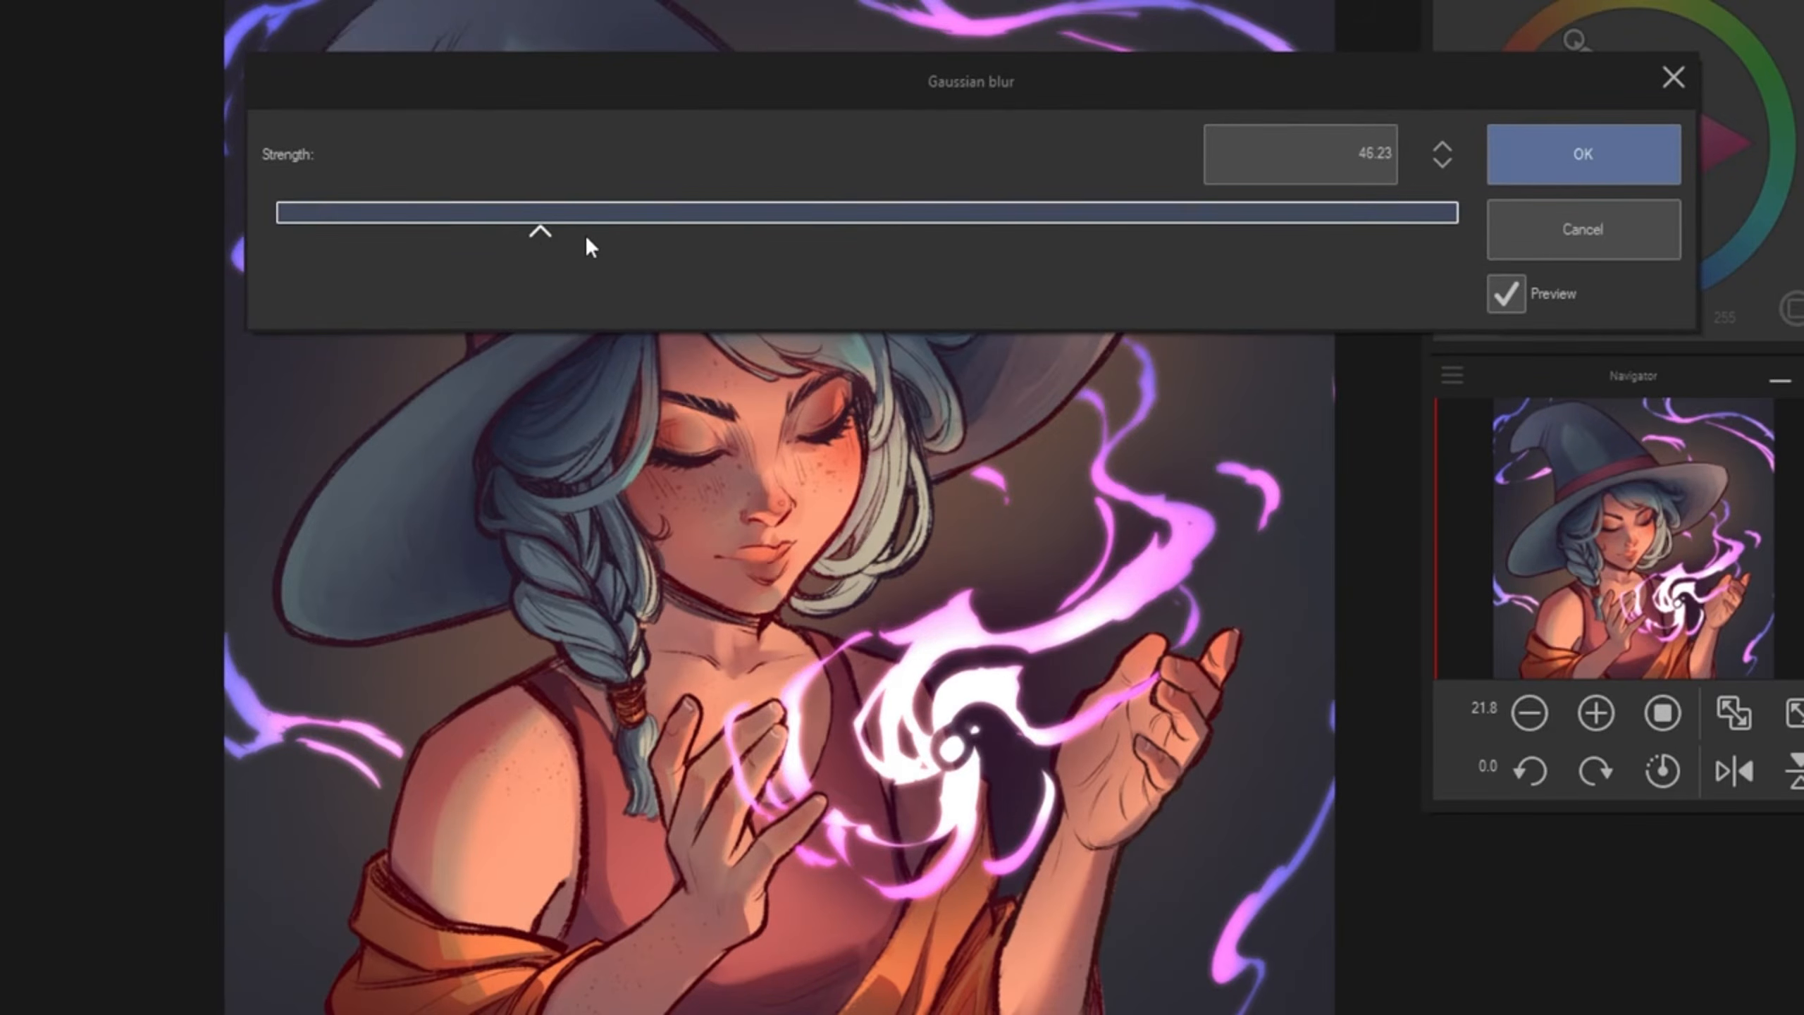
left_click(1583, 153)
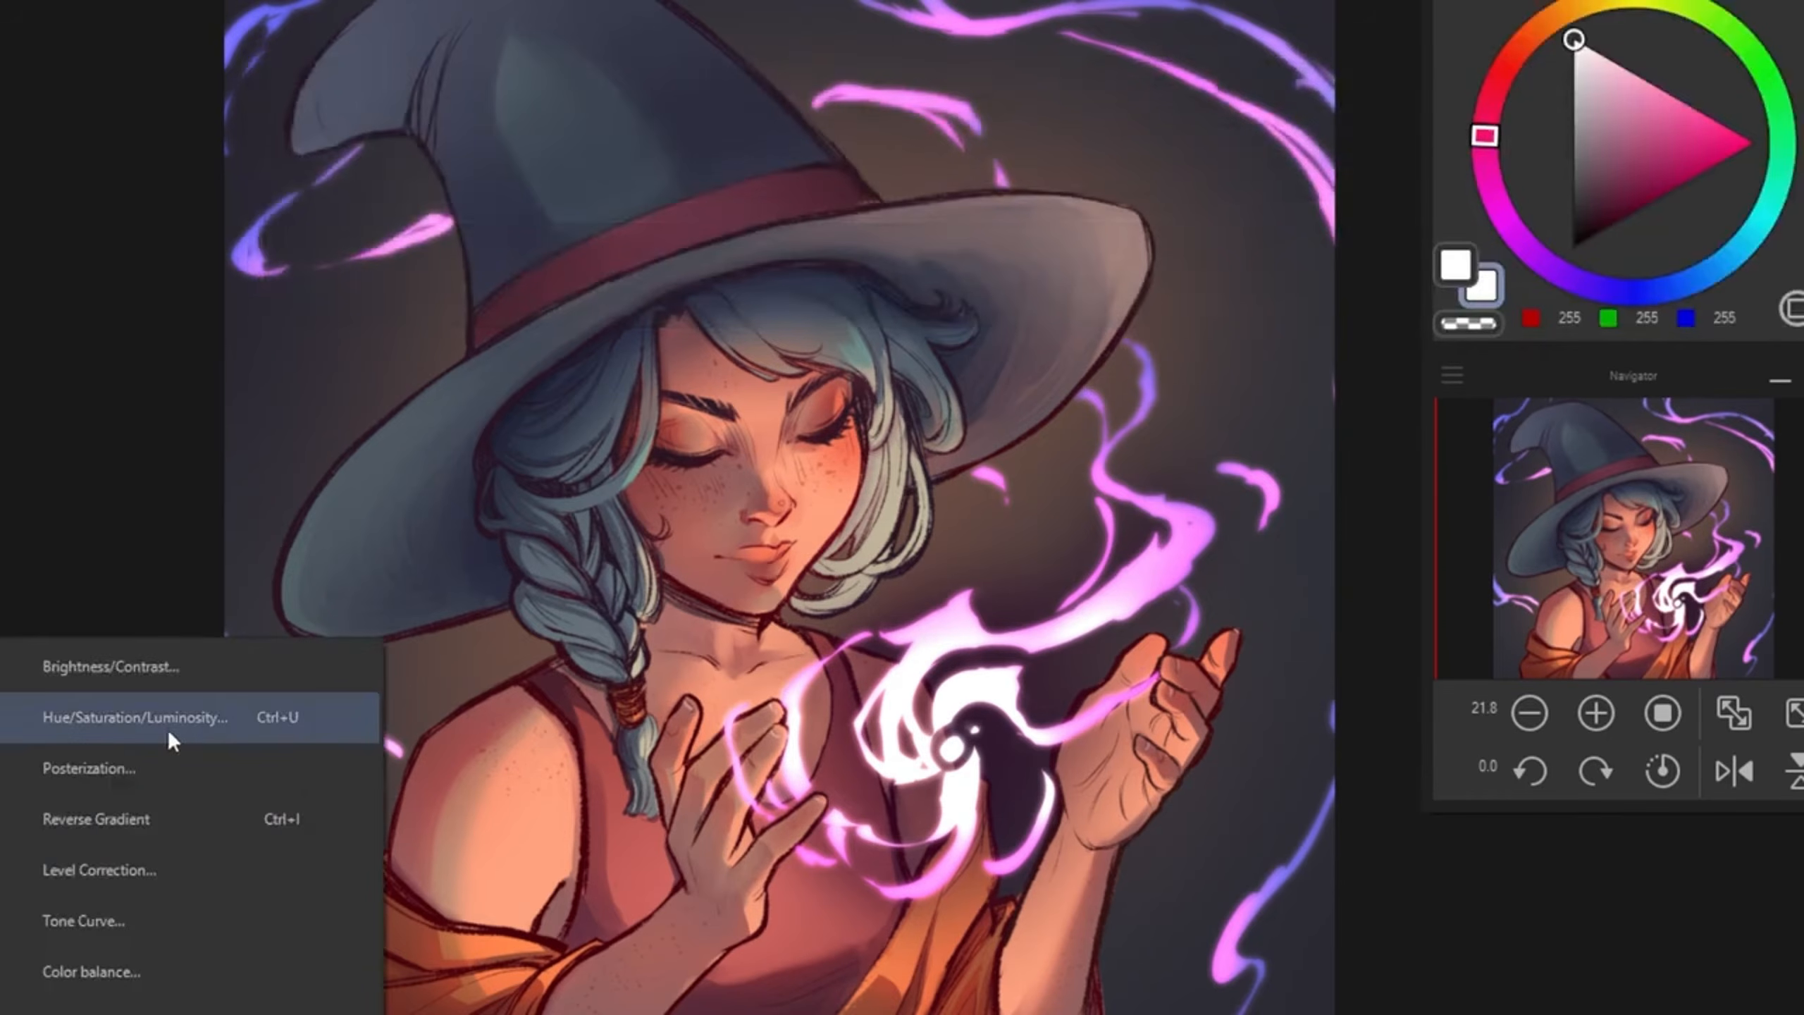
Step: Start a Hue/Saturation/Luminosity correction on the blurred glow copy, with saturation 100 and luminosity -36
left_click(168, 730)
left_click(863, 36)
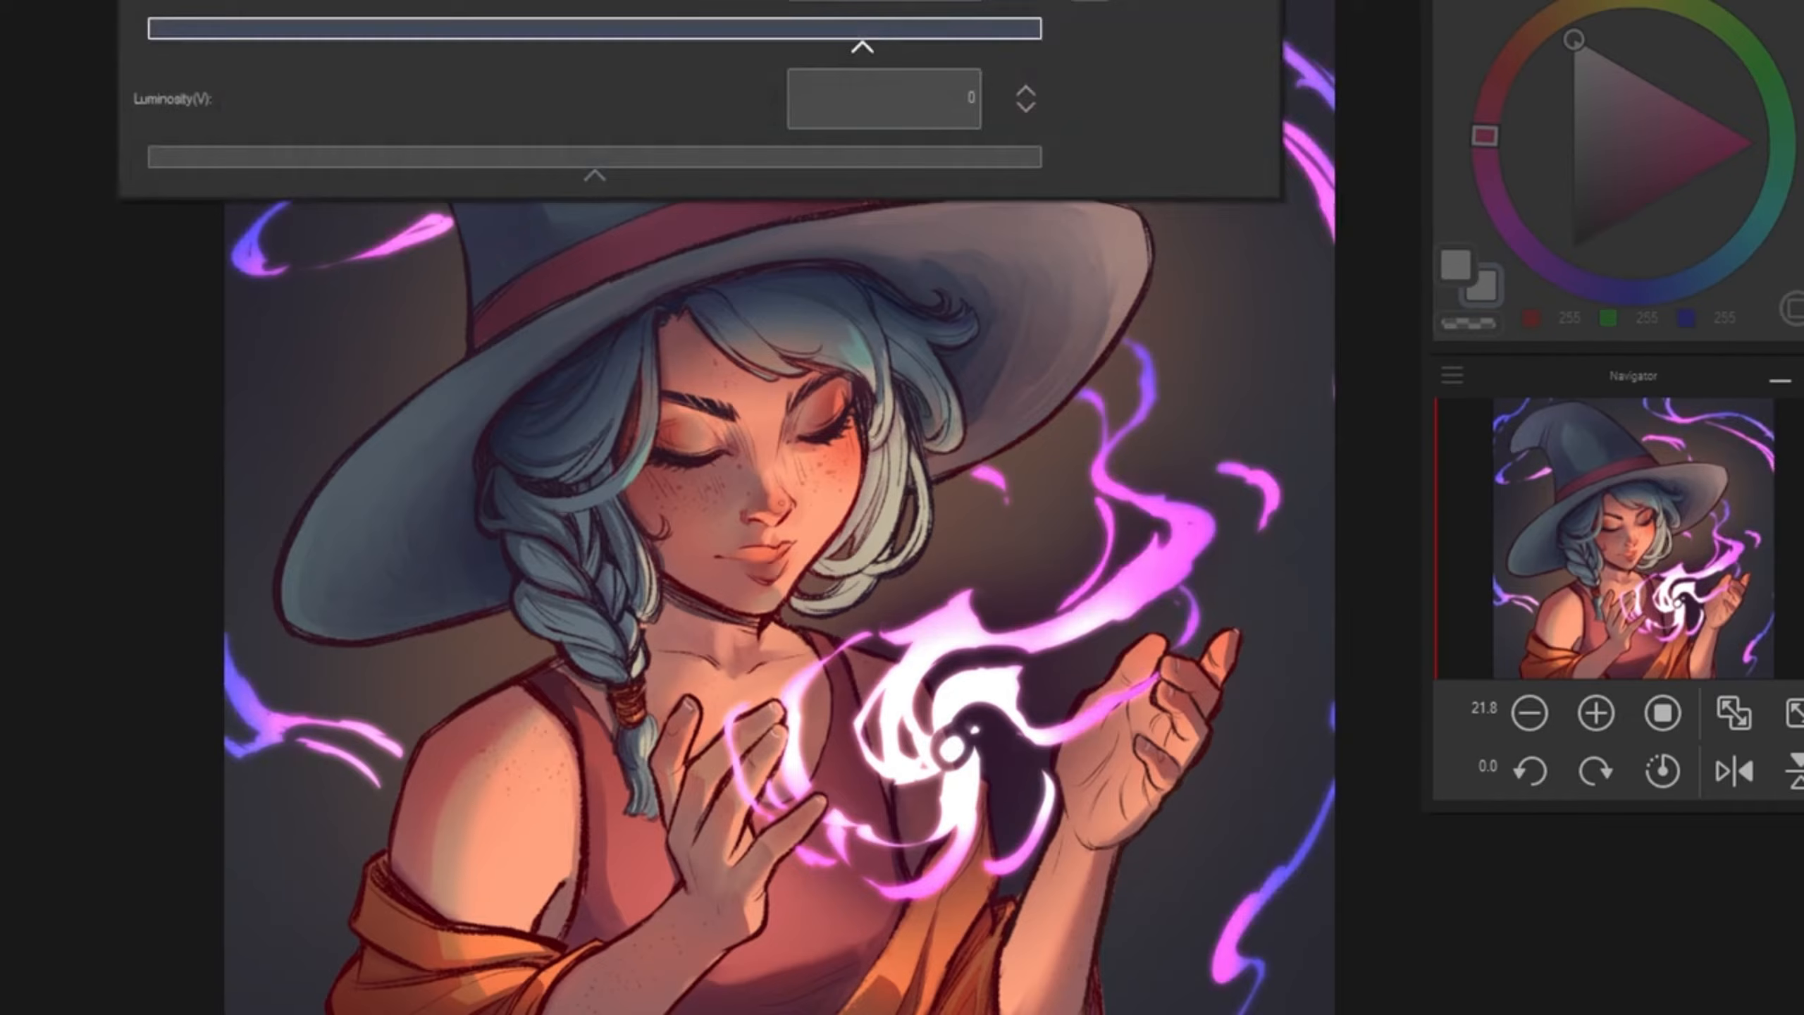
left_click_drag(889, 1, 991, 8)
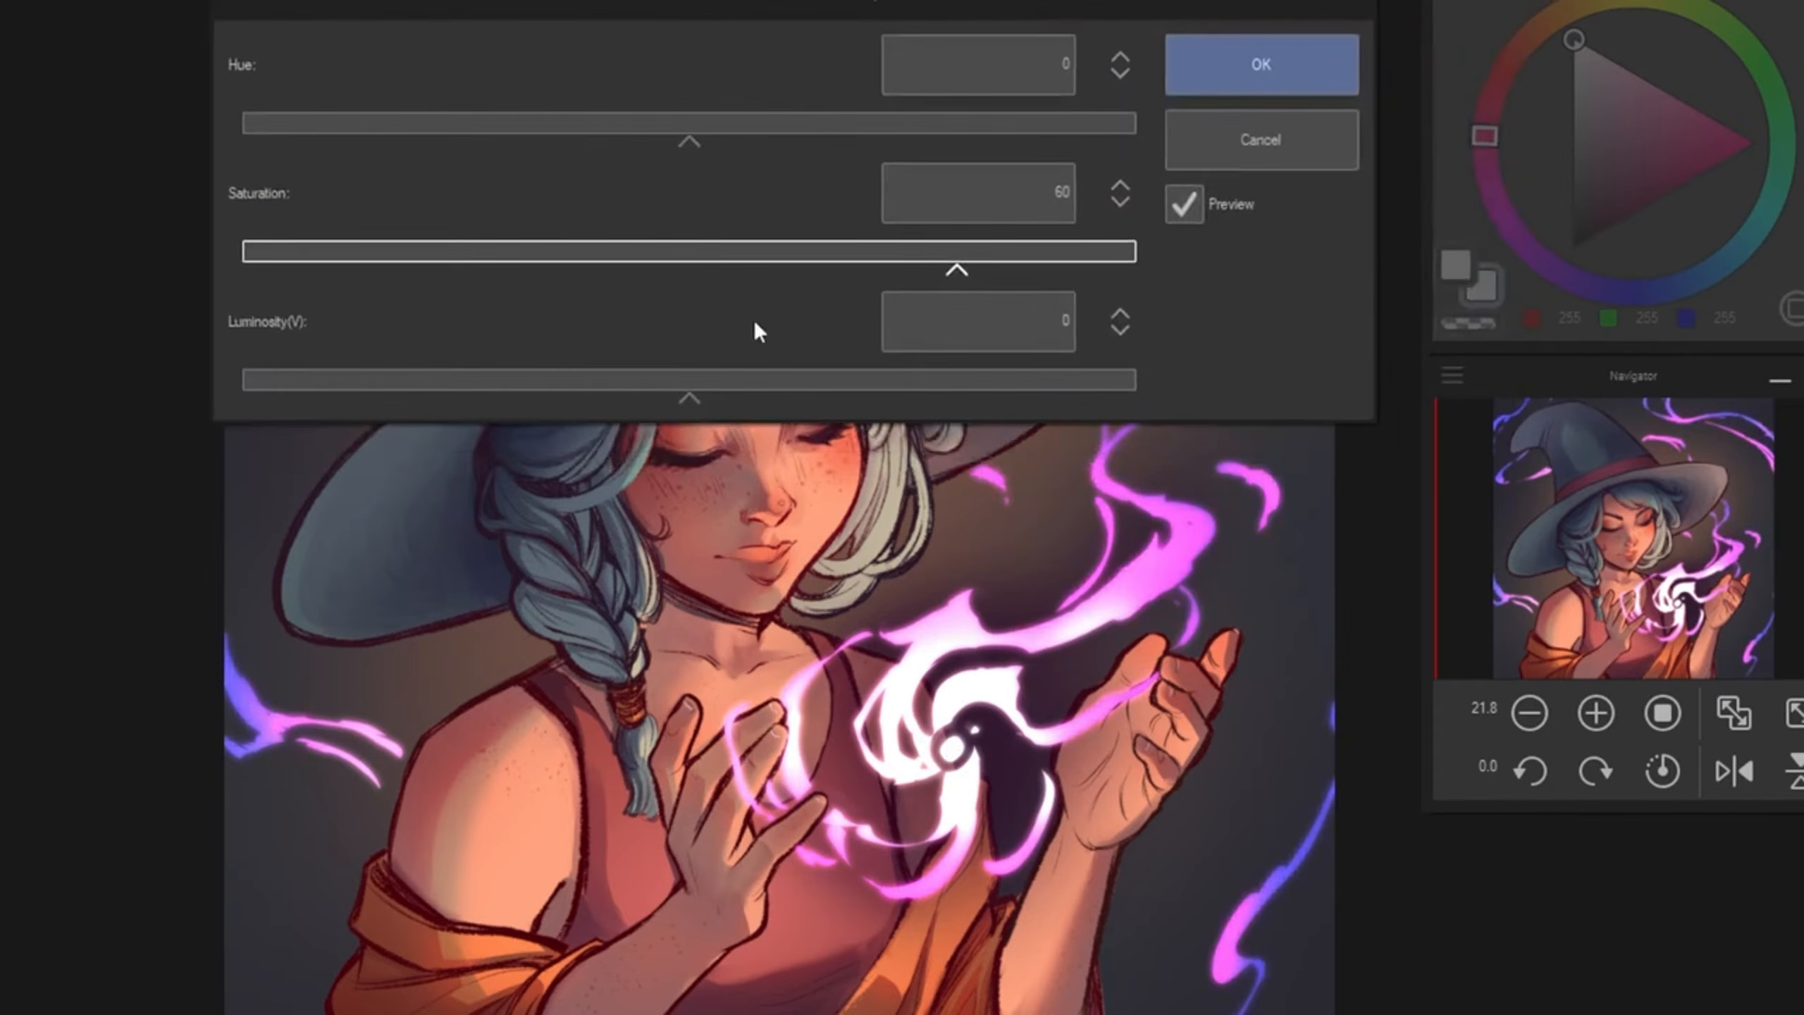
left_click(588, 392)
left_click_drag(589, 392, 469, 393)
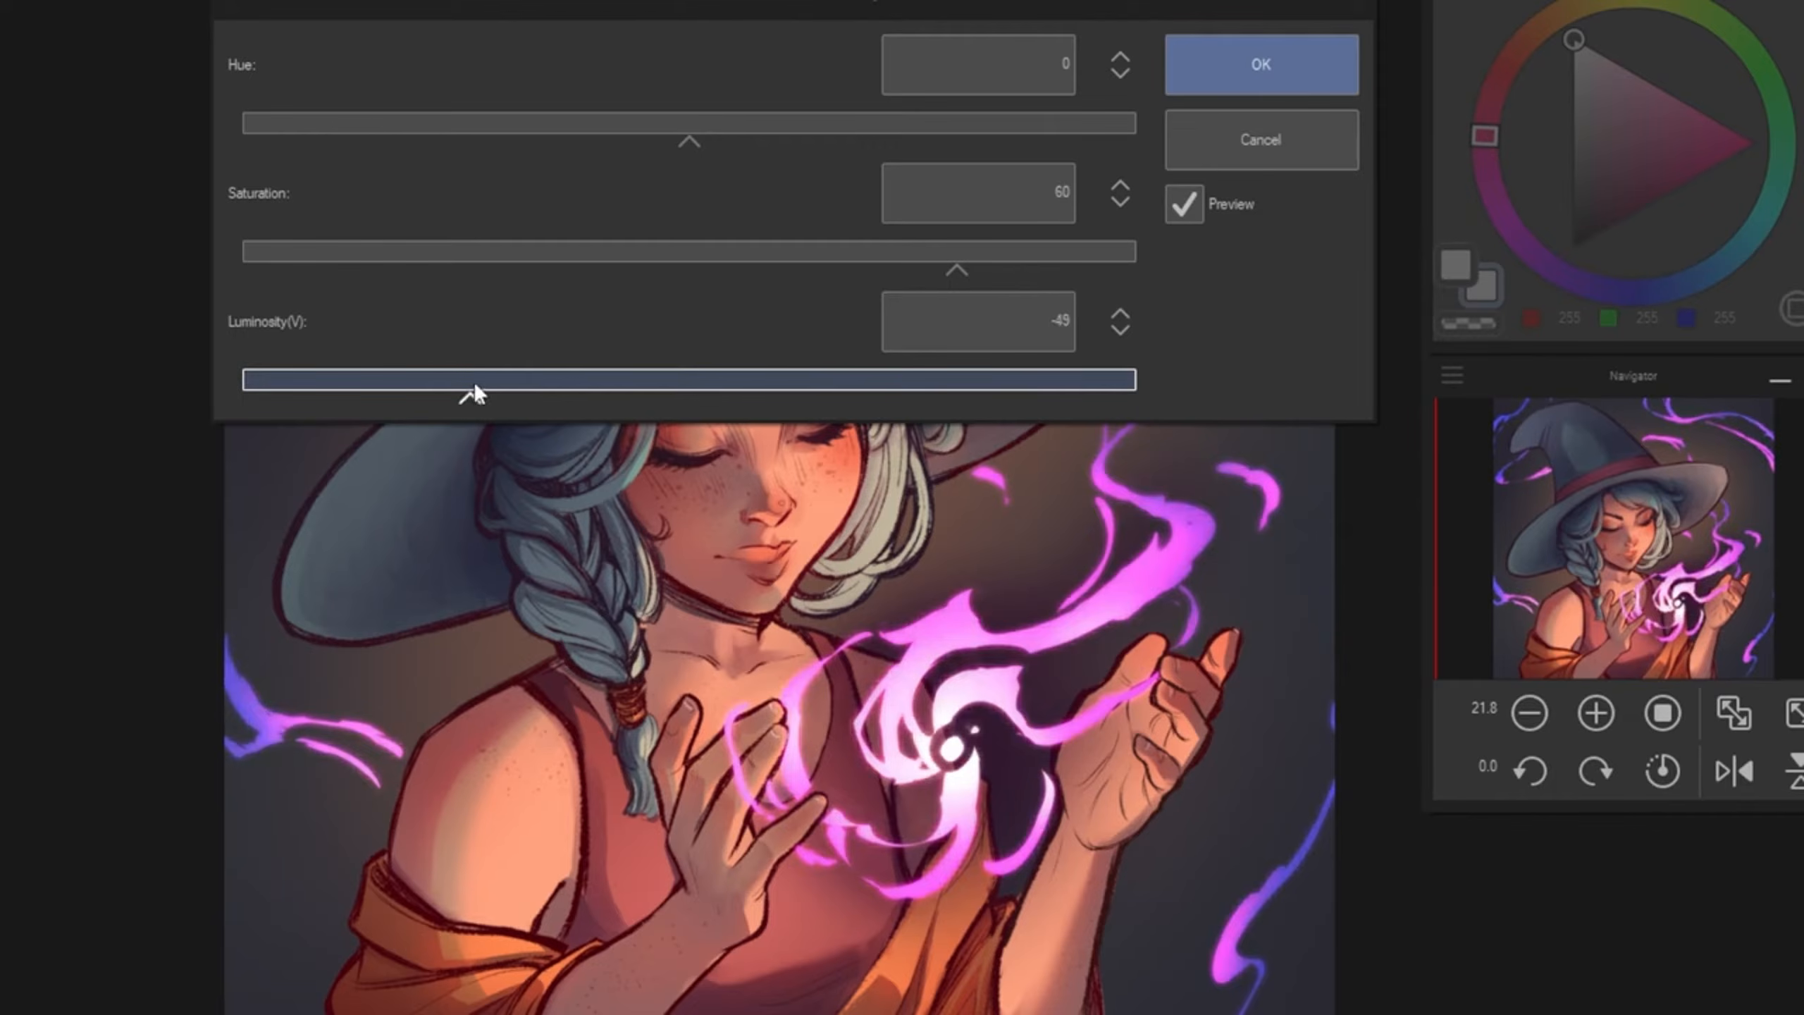
left_click_drag(1036, 254, 1248, 285)
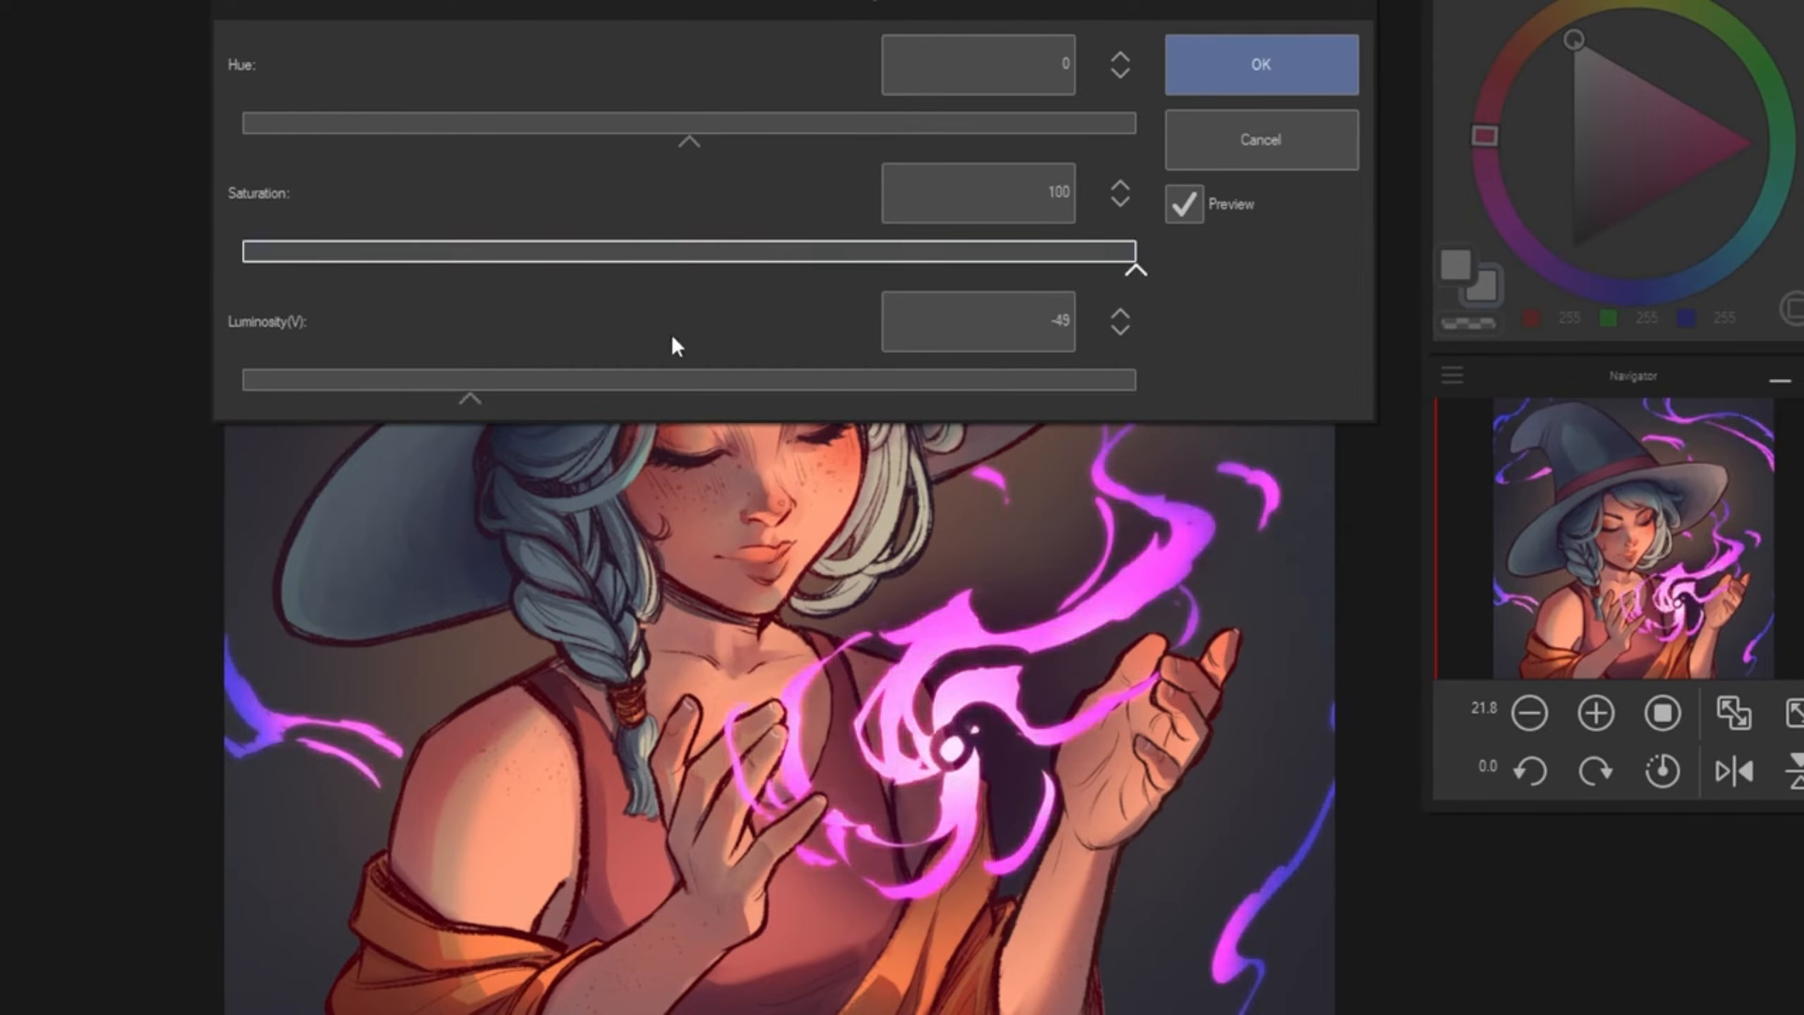
left_click(538, 395)
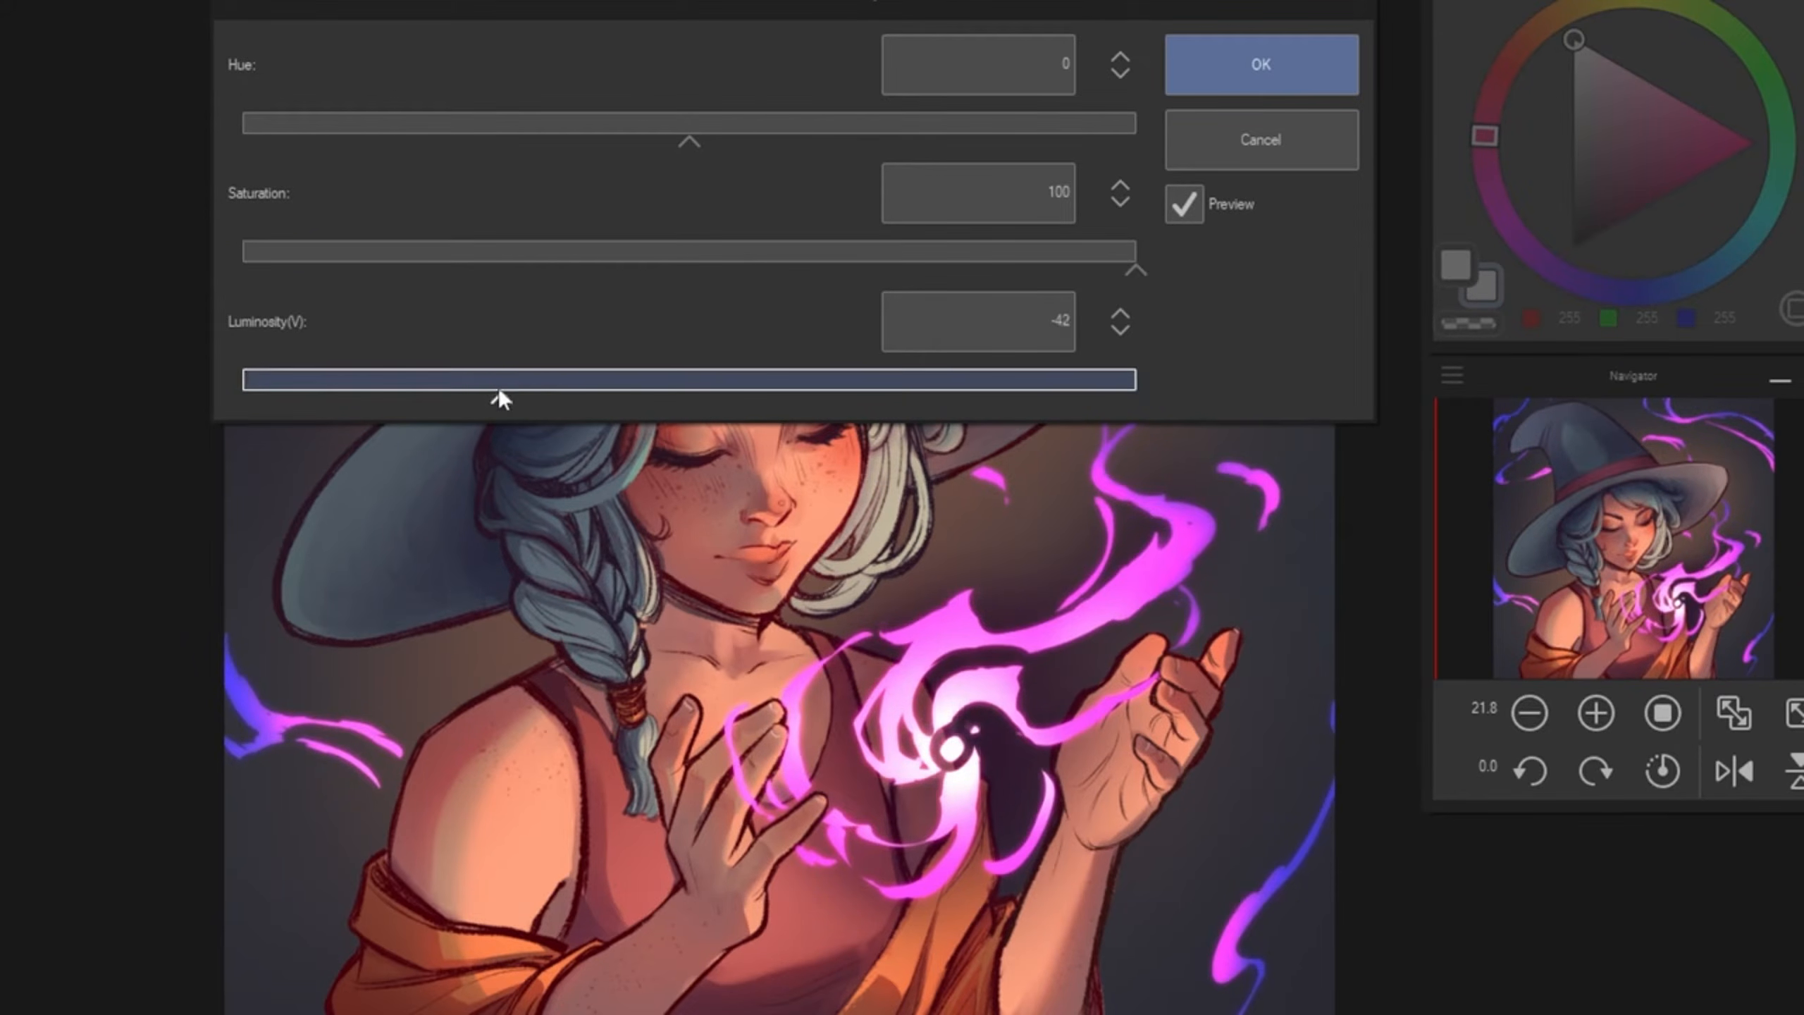
left_click_drag(500, 392, 527, 396)
Step: Try several hue shifts on the glow copy and set the hue to -36
left_click_drag(753, 122, 585, 138)
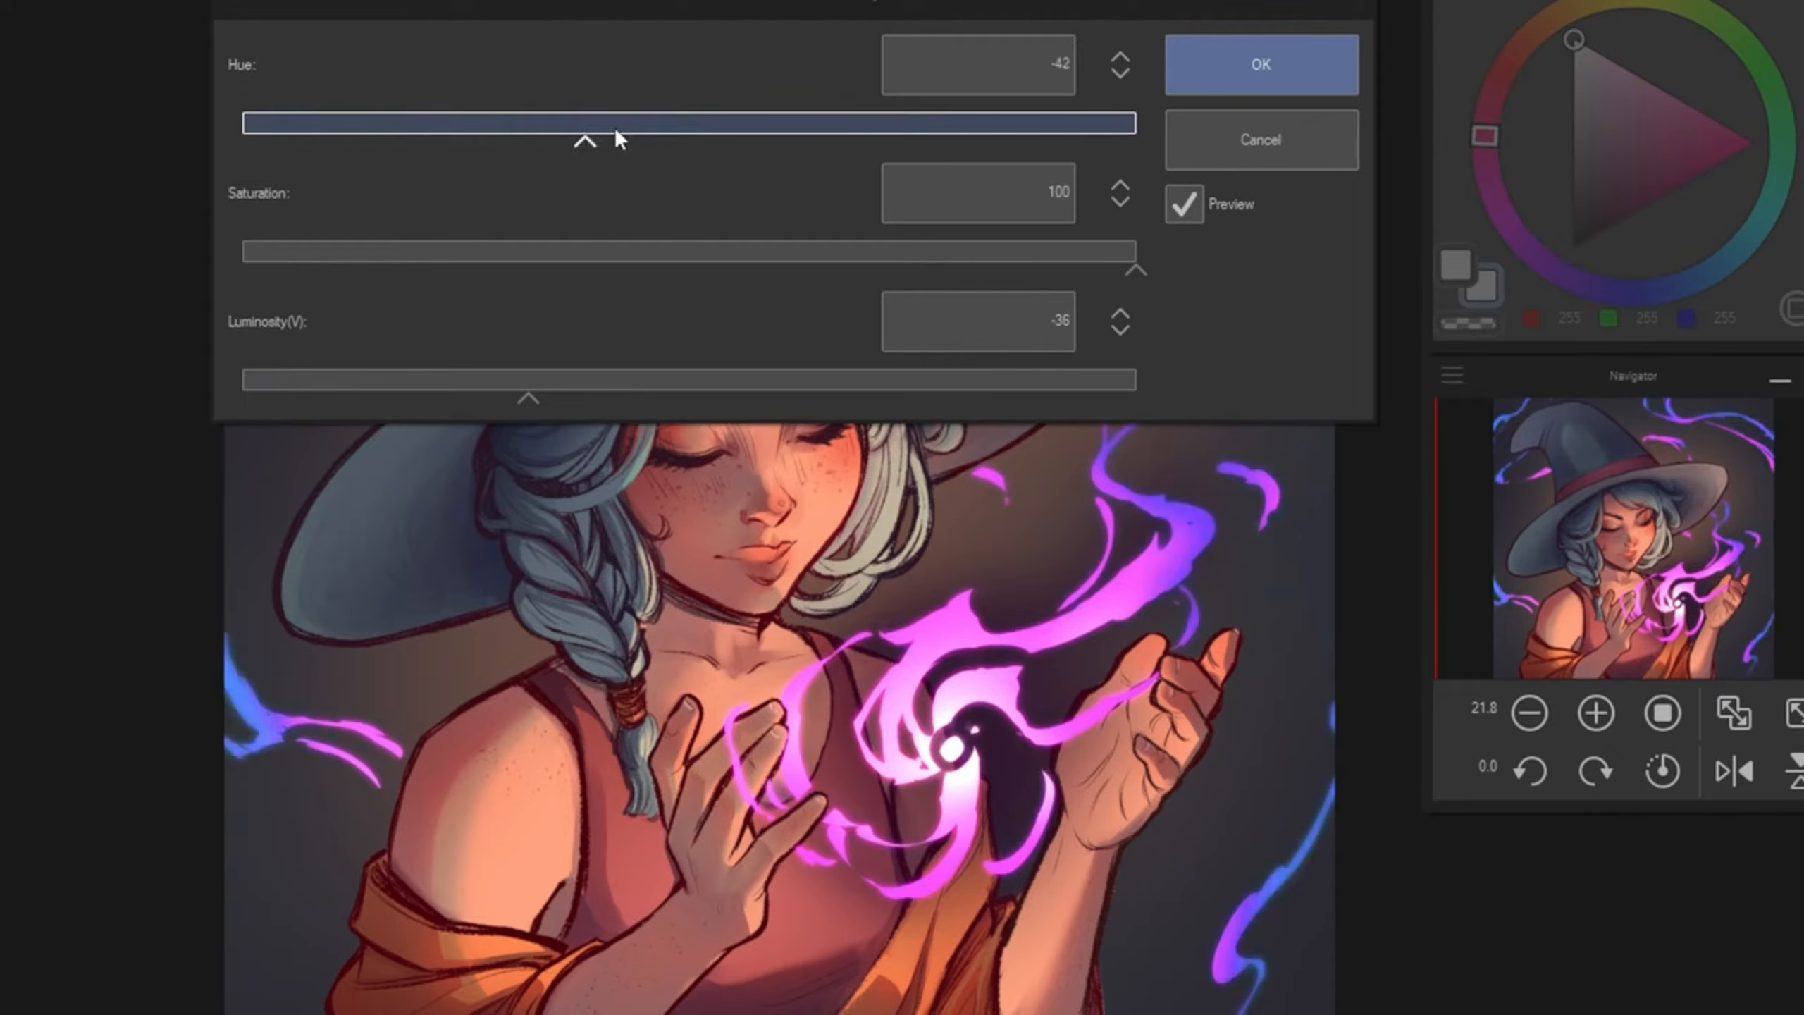
left_click(731, 126)
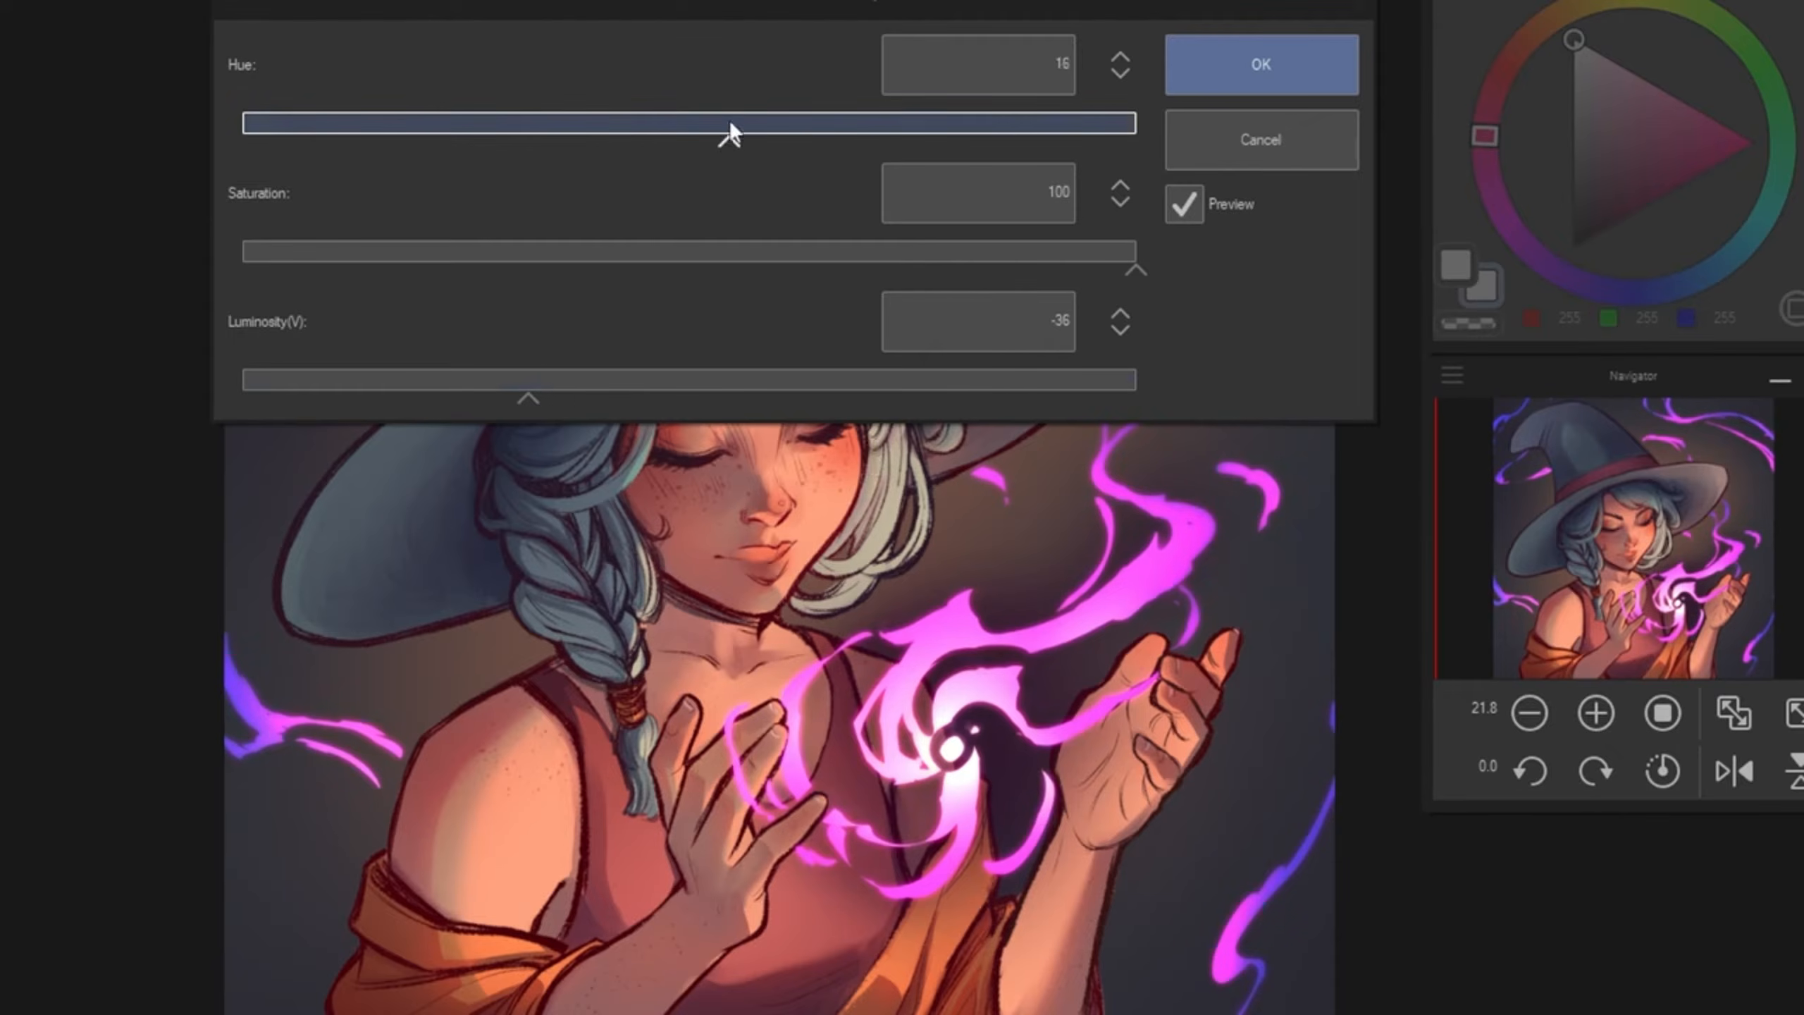
left_click_drag(673, 137, 600, 138)
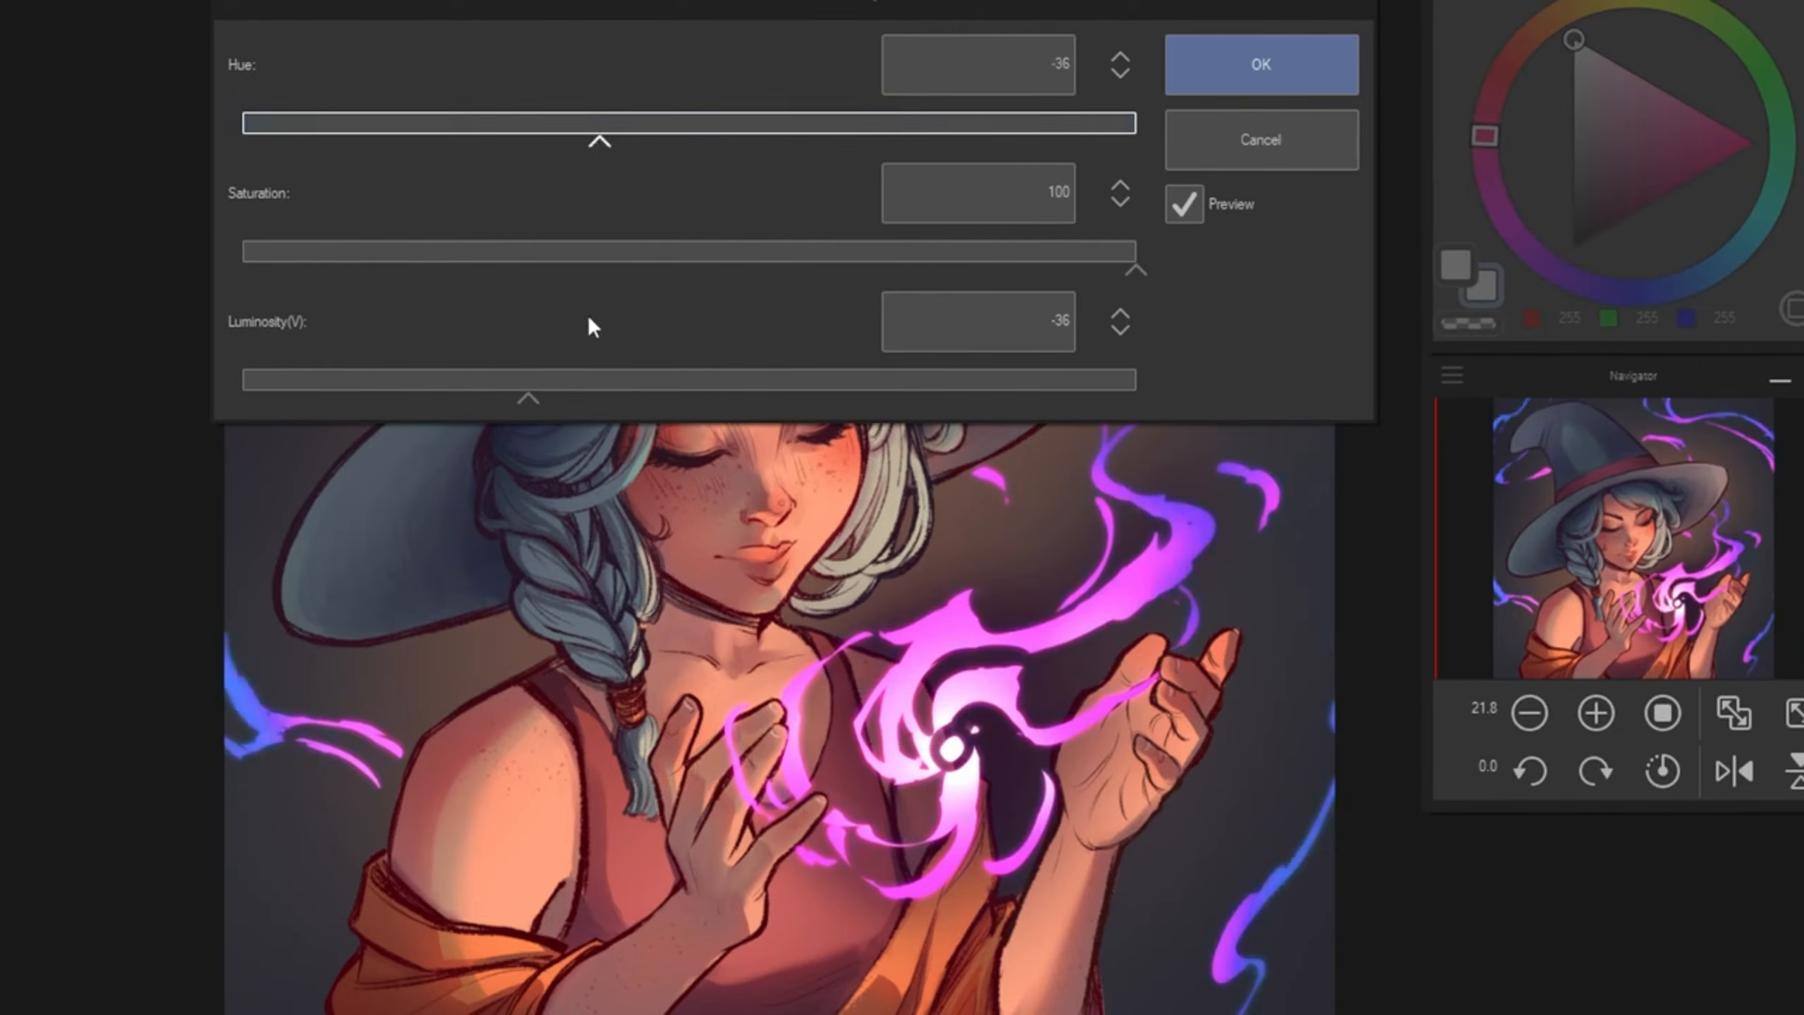
Step: Set the glow copy's saturation to 91 and luminosity to -40, and apply the correction
left_click(881, 251)
left_click_drag(883, 248, 1131, 256)
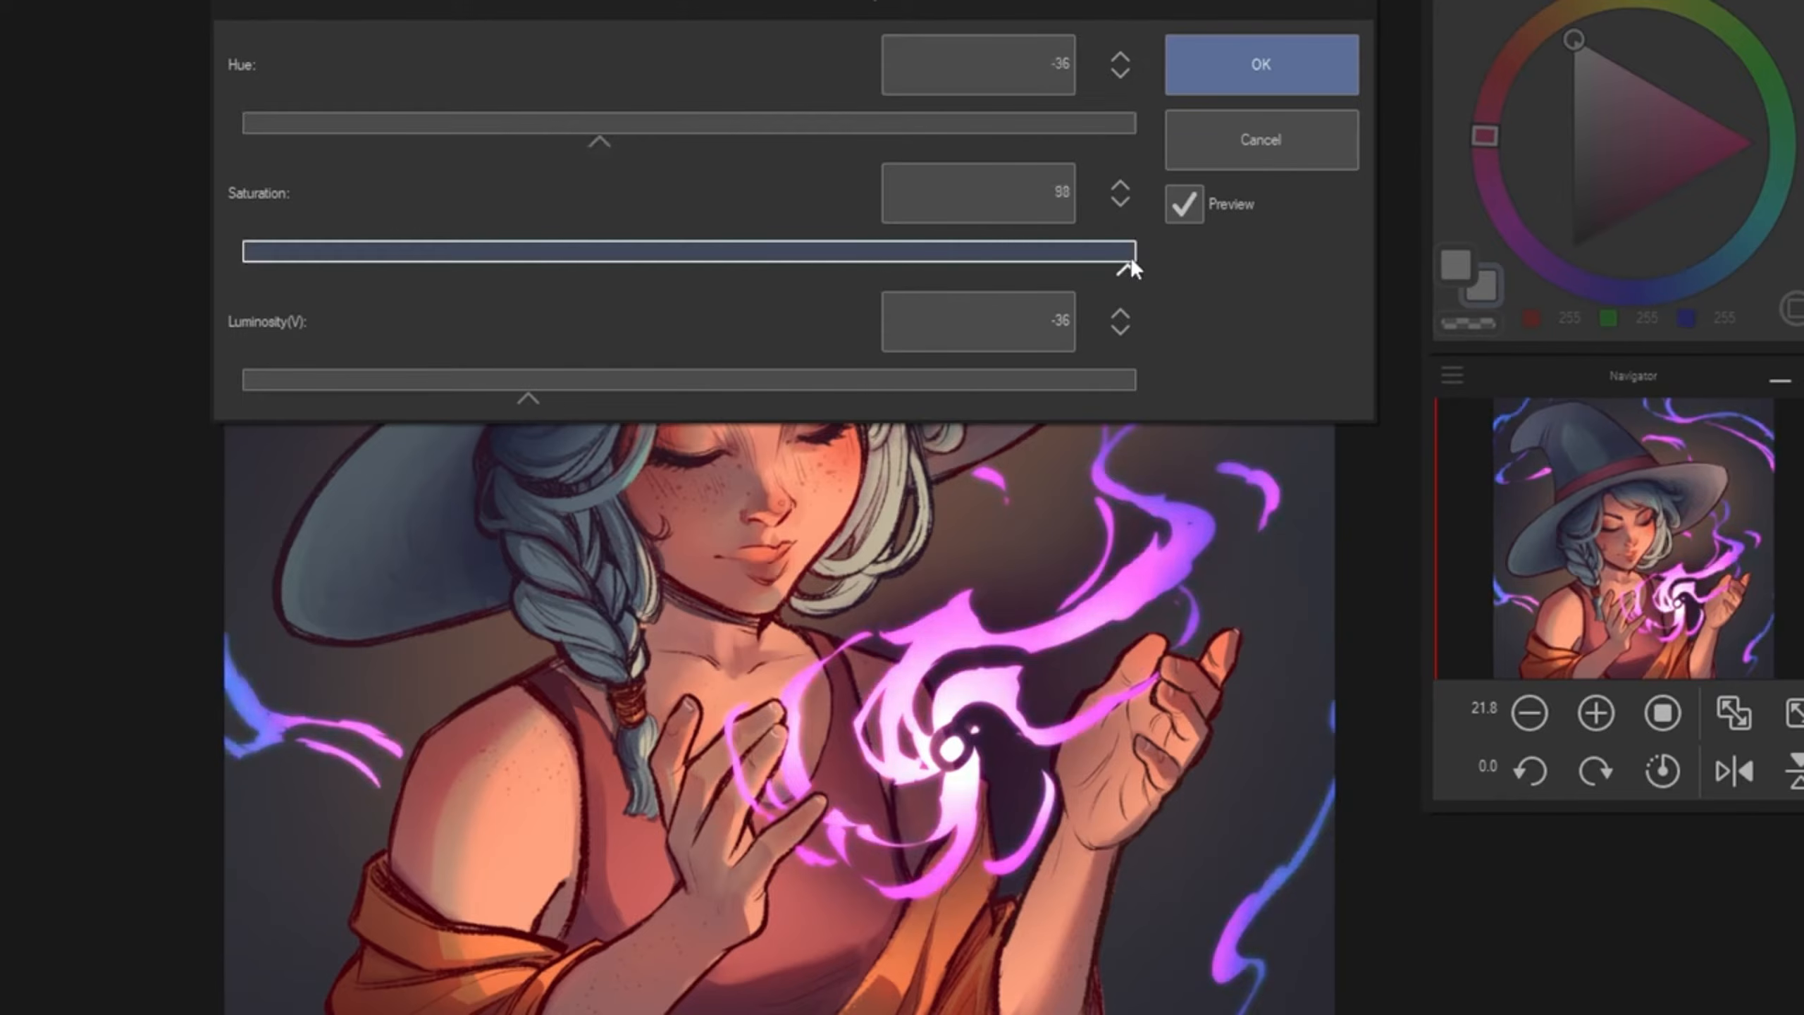
left_click(886, 253)
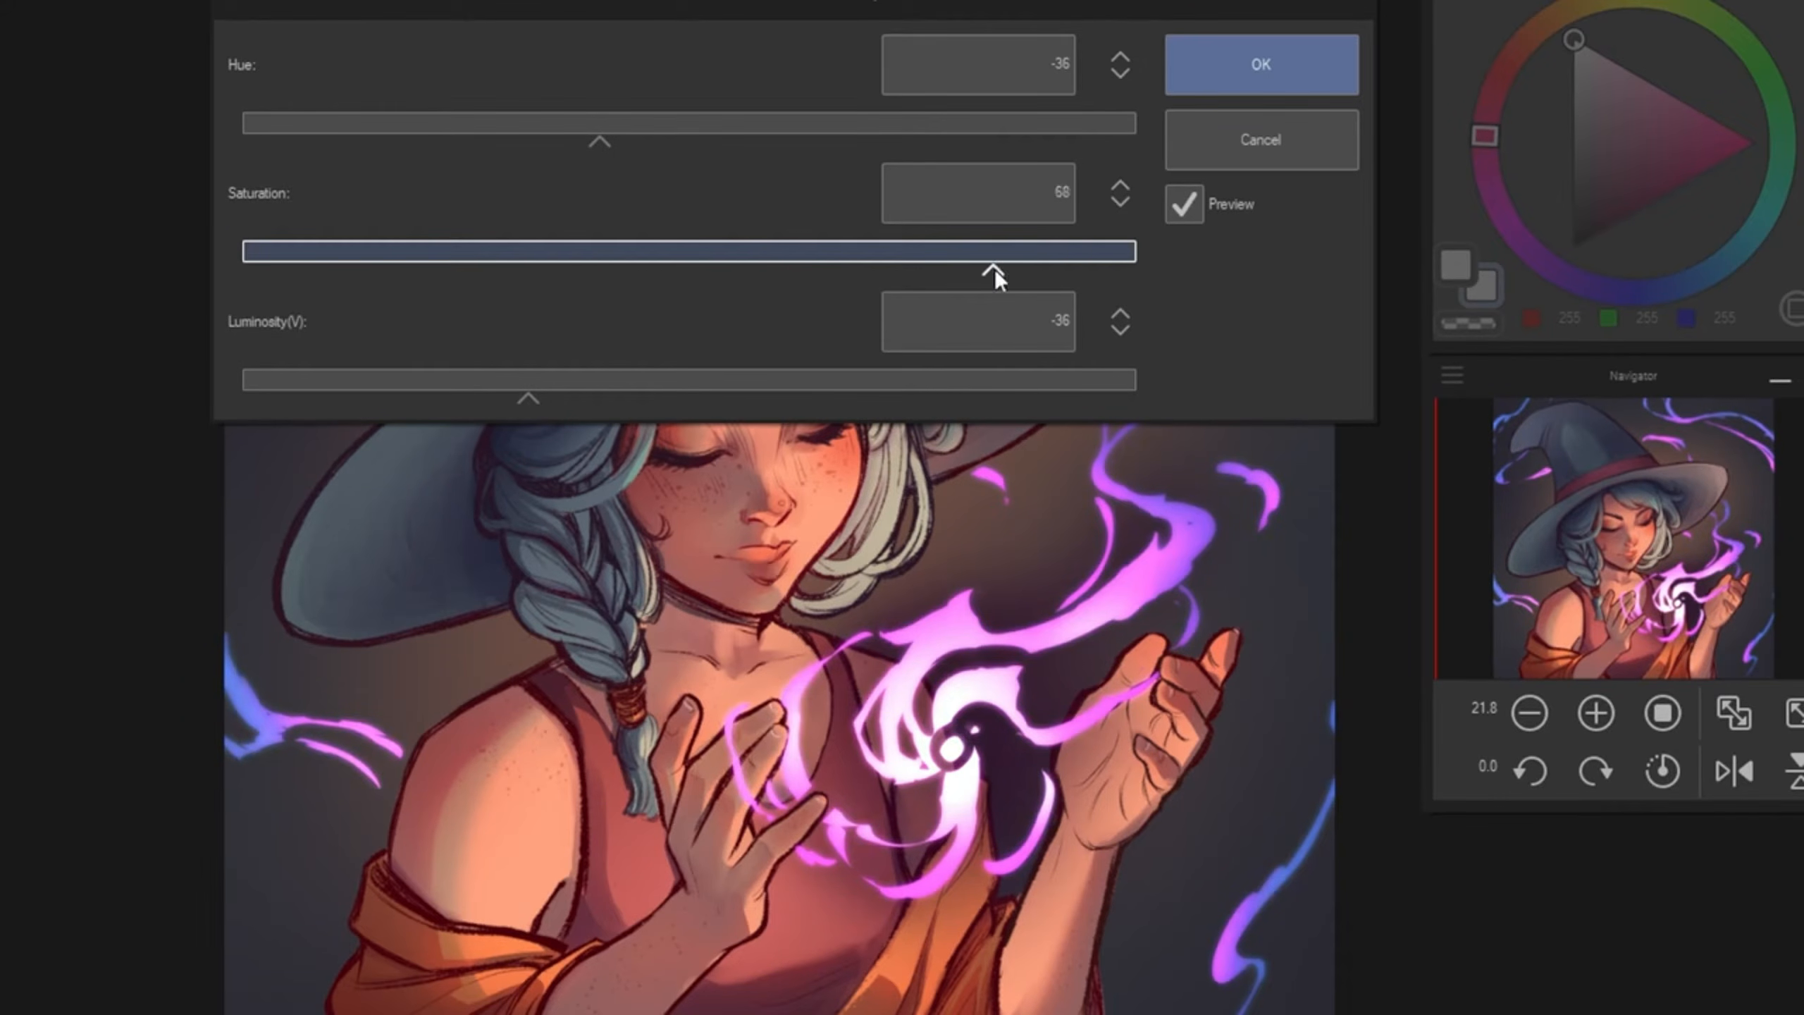
left_click(1068, 257)
left_click(410, 383)
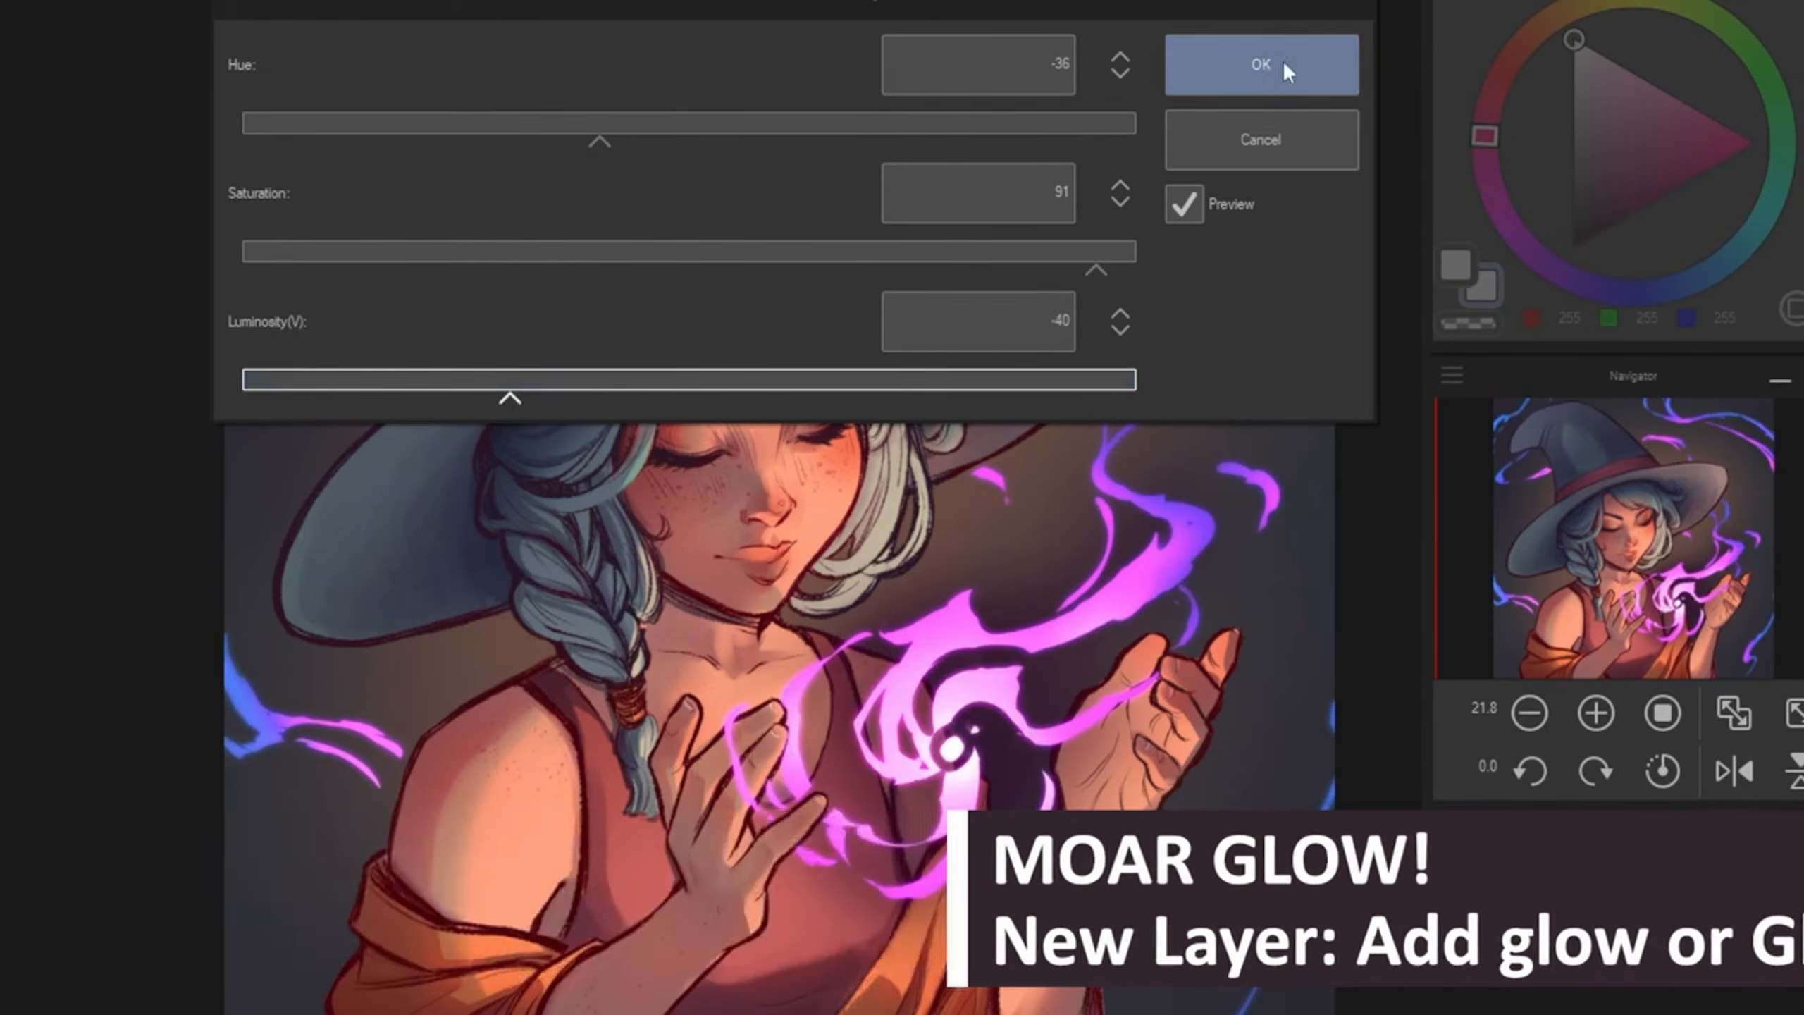
left_click(1282, 60)
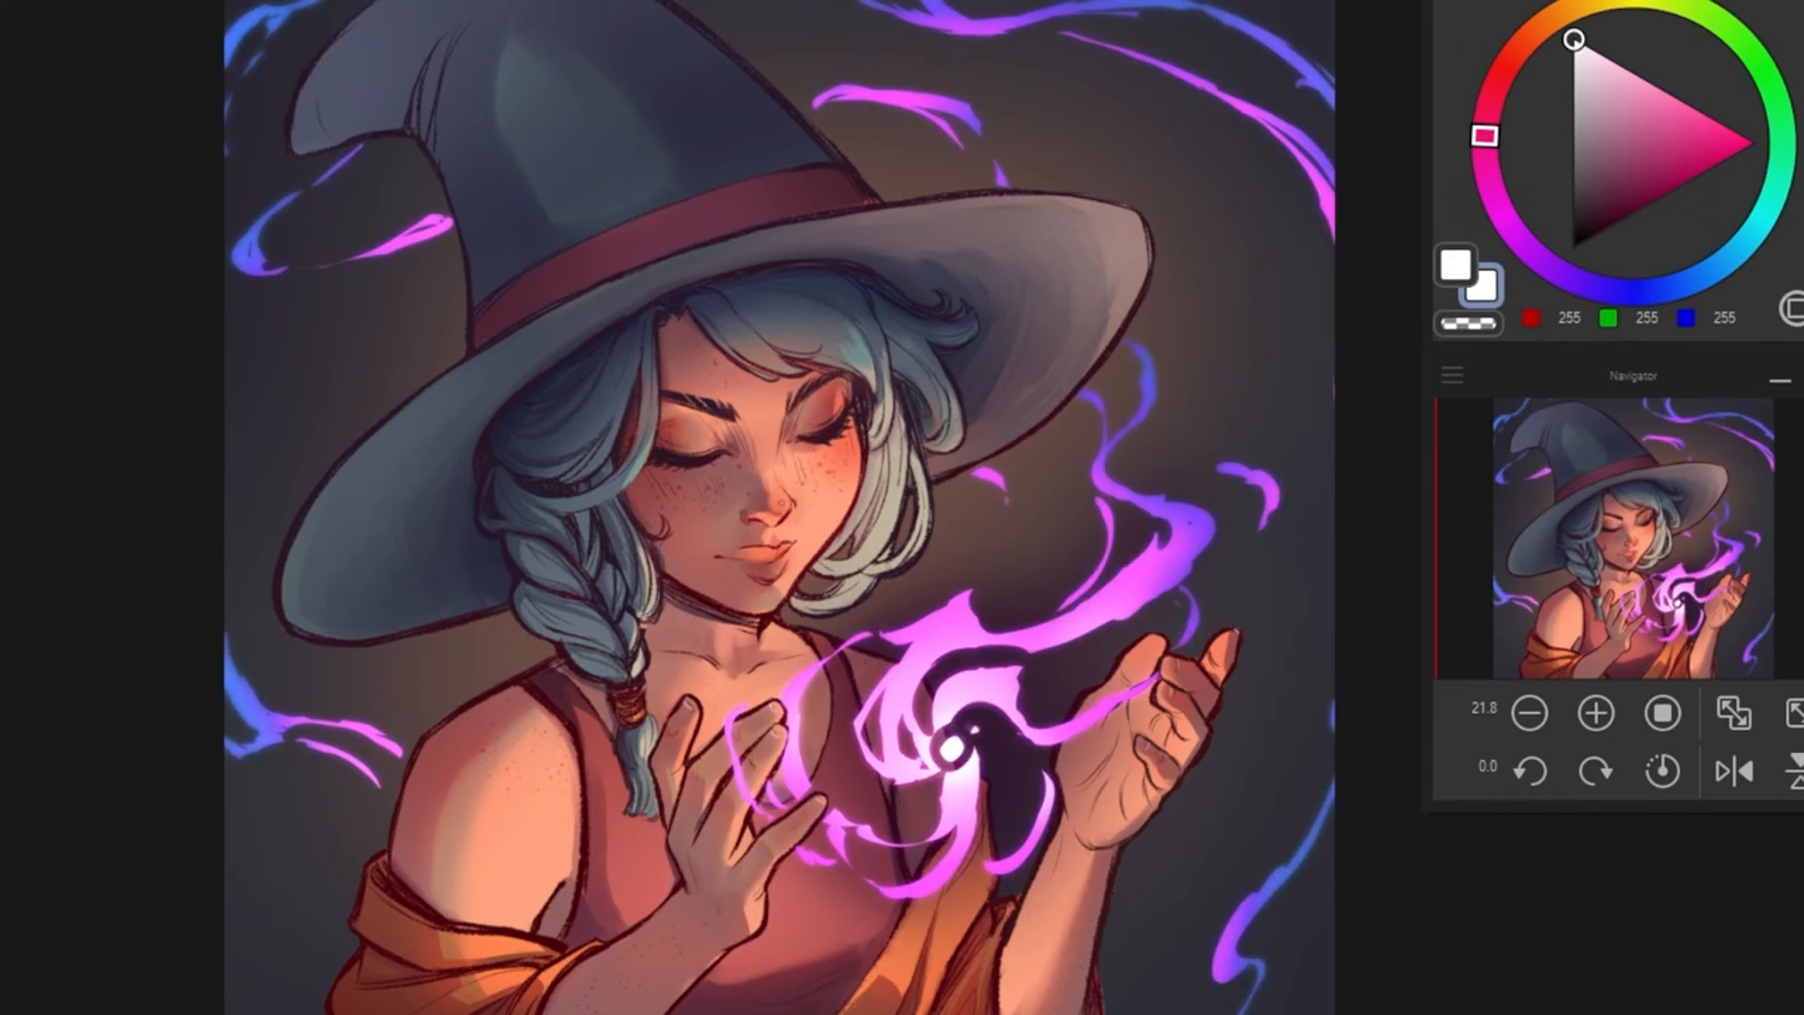
Step: Choose a hot pink (RGB 255, 64, 151) and airbrush a glow over the swirl's centre and its upper edge
left_click(1709, 116)
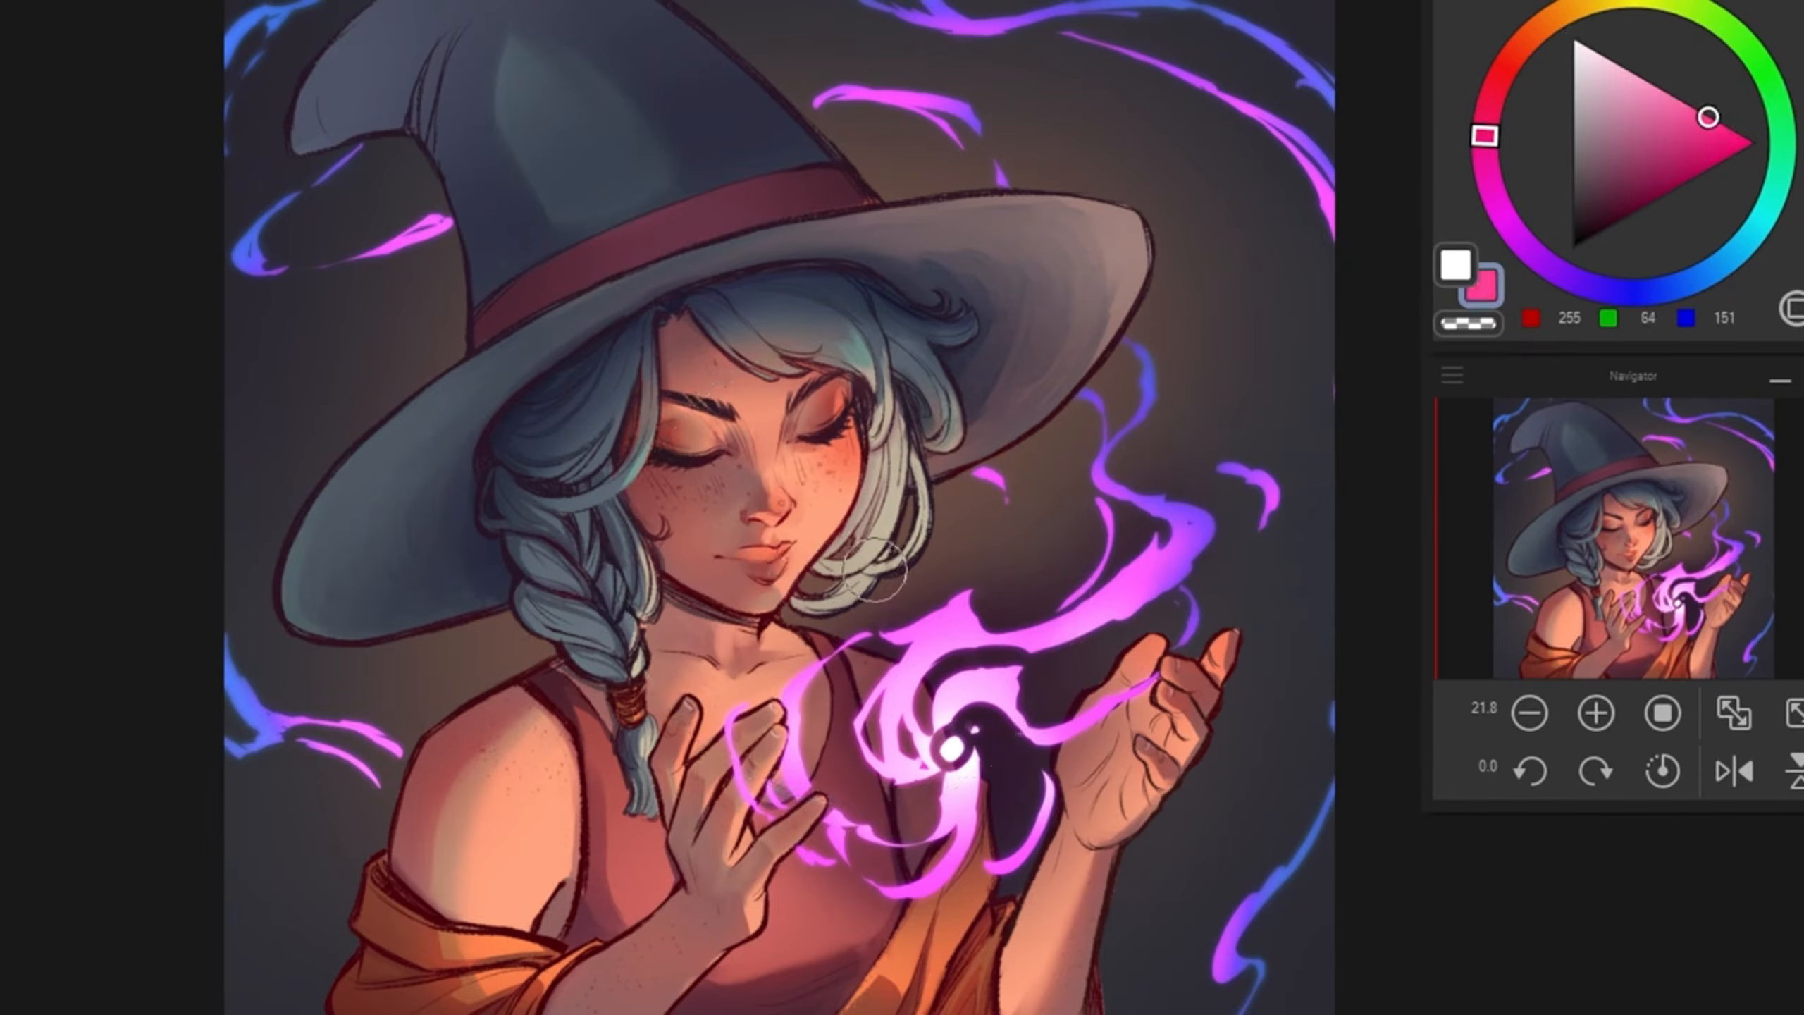
left_click_drag(980, 734, 952, 775)
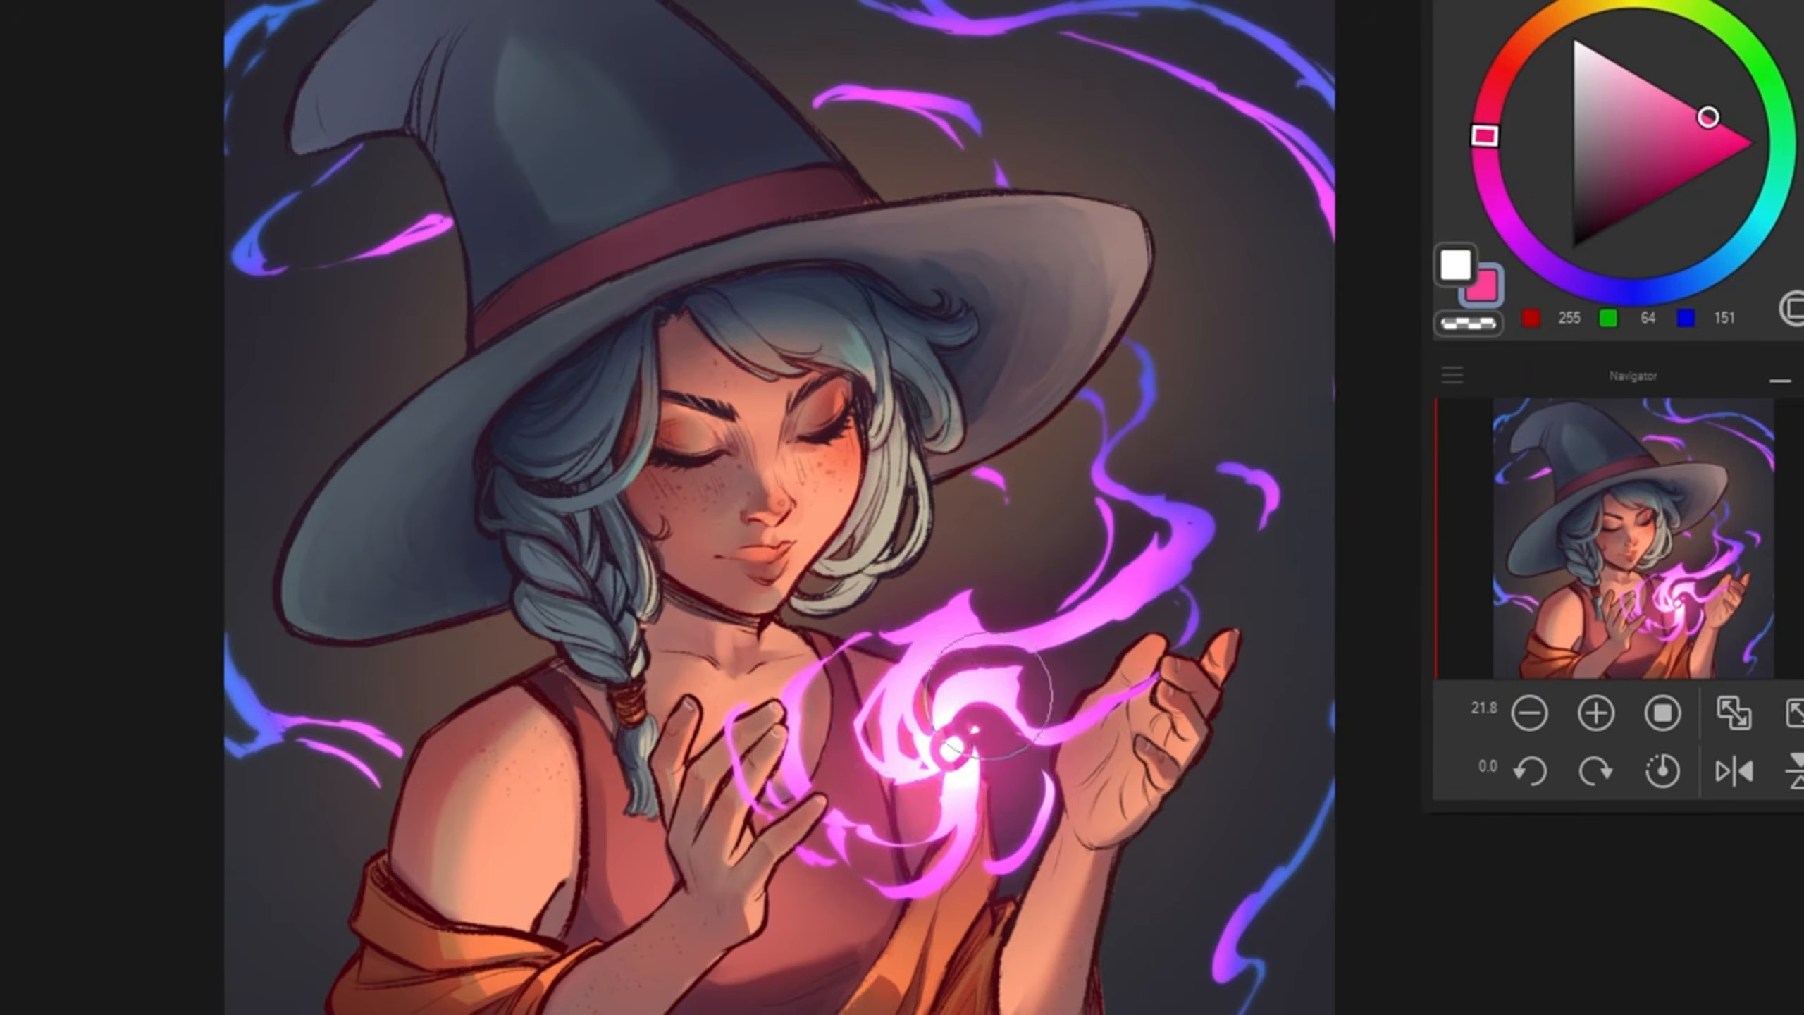
key("bracketleft")
key("bracketleft")
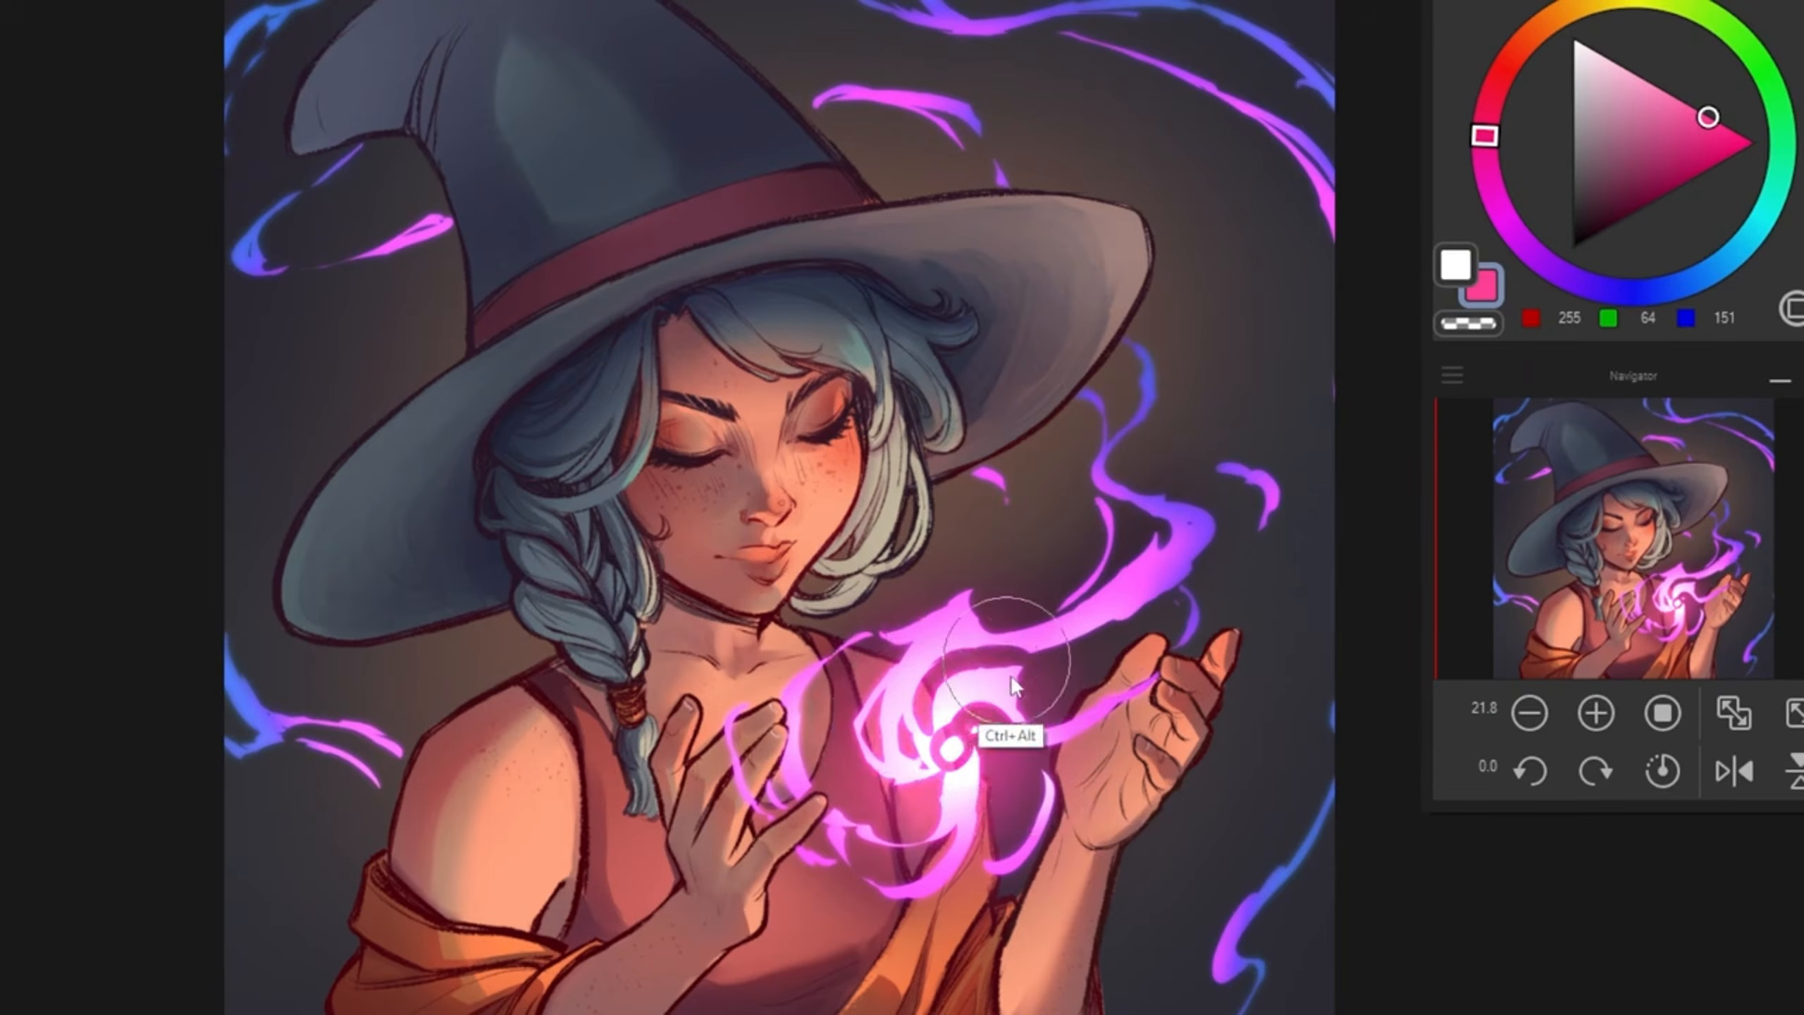
left_click_drag(900, 633, 1050, 596)
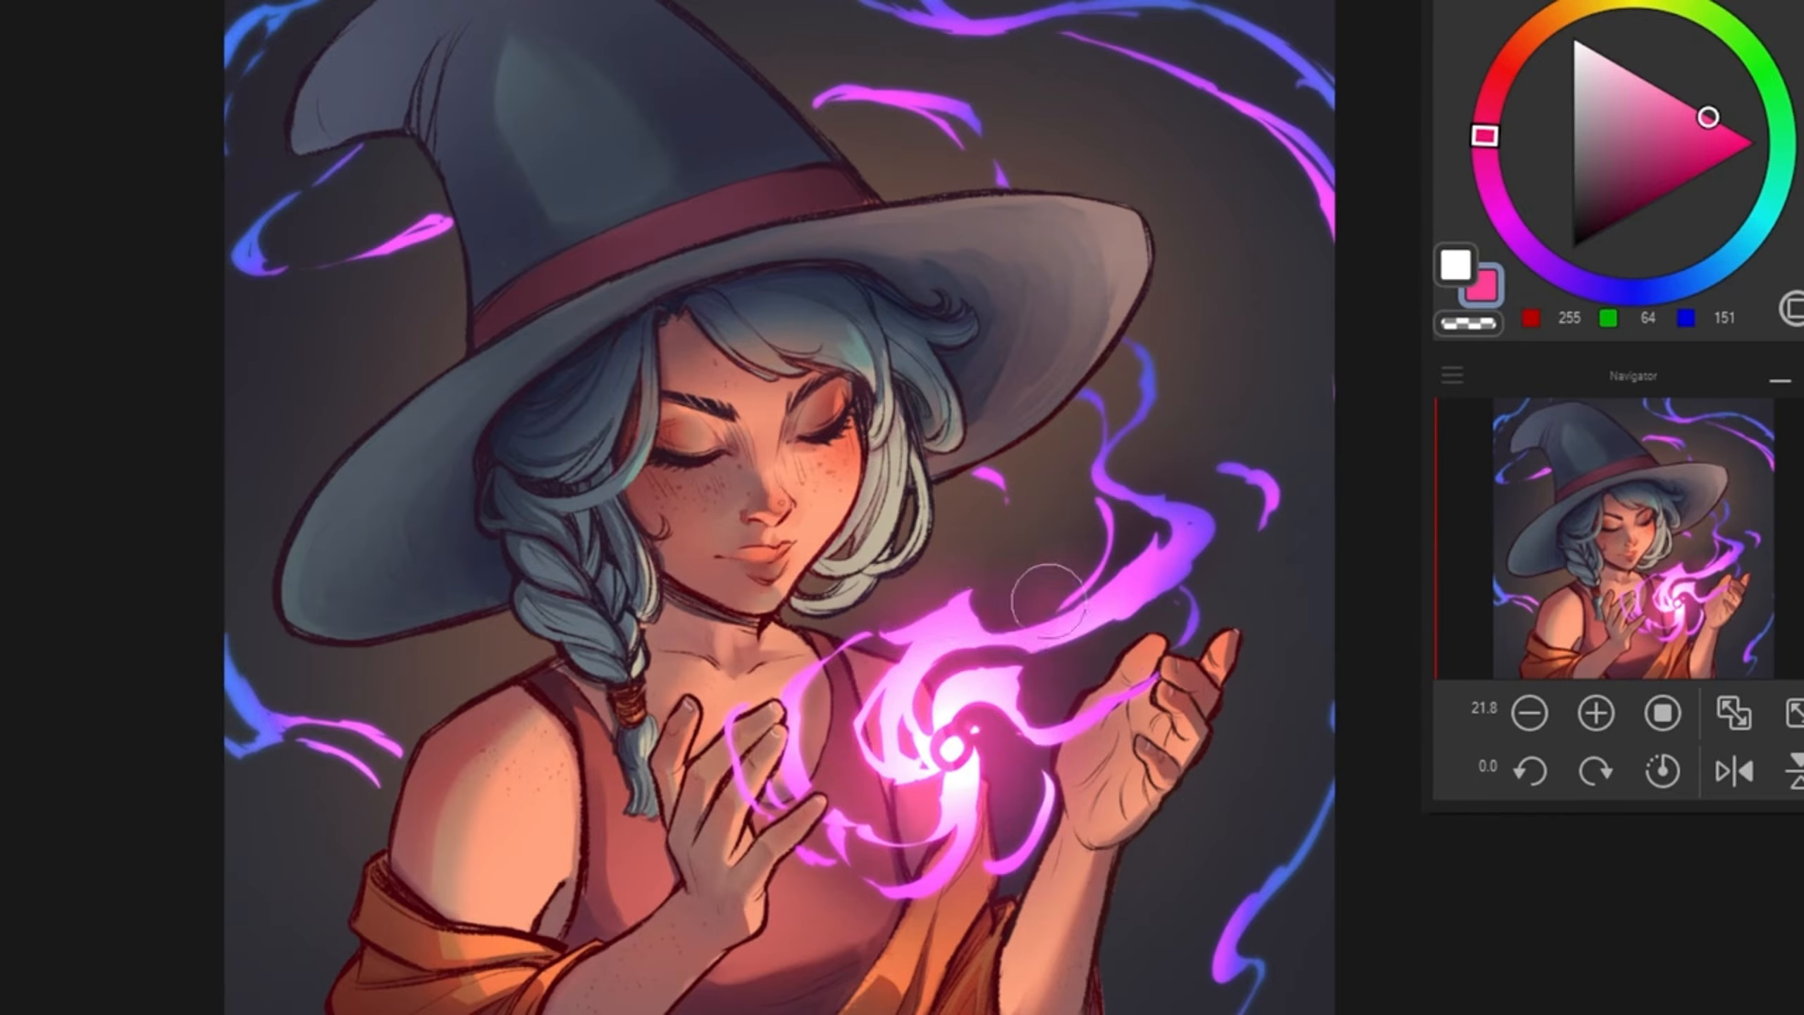
Step: Airbrush the hot pink glow around the outer swirl, the rising ribbon, the hair ends, the neck and the raised hand
mouse_move(809, 682)
left_mouse_down()
mouse_move(756, 775)
mouse_move(774, 842)
left_mouse_up()
left_click_drag(888, 899, 955, 910)
left_click_drag(1052, 813, 1009, 864)
left_click_drag(1129, 699, 1043, 739)
mouse_move(1099, 451)
left_mouse_down()
mouse_move(1154, 553)
mouse_move(1127, 563)
left_mouse_up()
mouse_move(798, 581)
left_mouse_down()
mouse_move(852, 497)
mouse_move(871, 551)
mouse_move(824, 596)
left_mouse_up()
left_click_drag(789, 657, 726, 686)
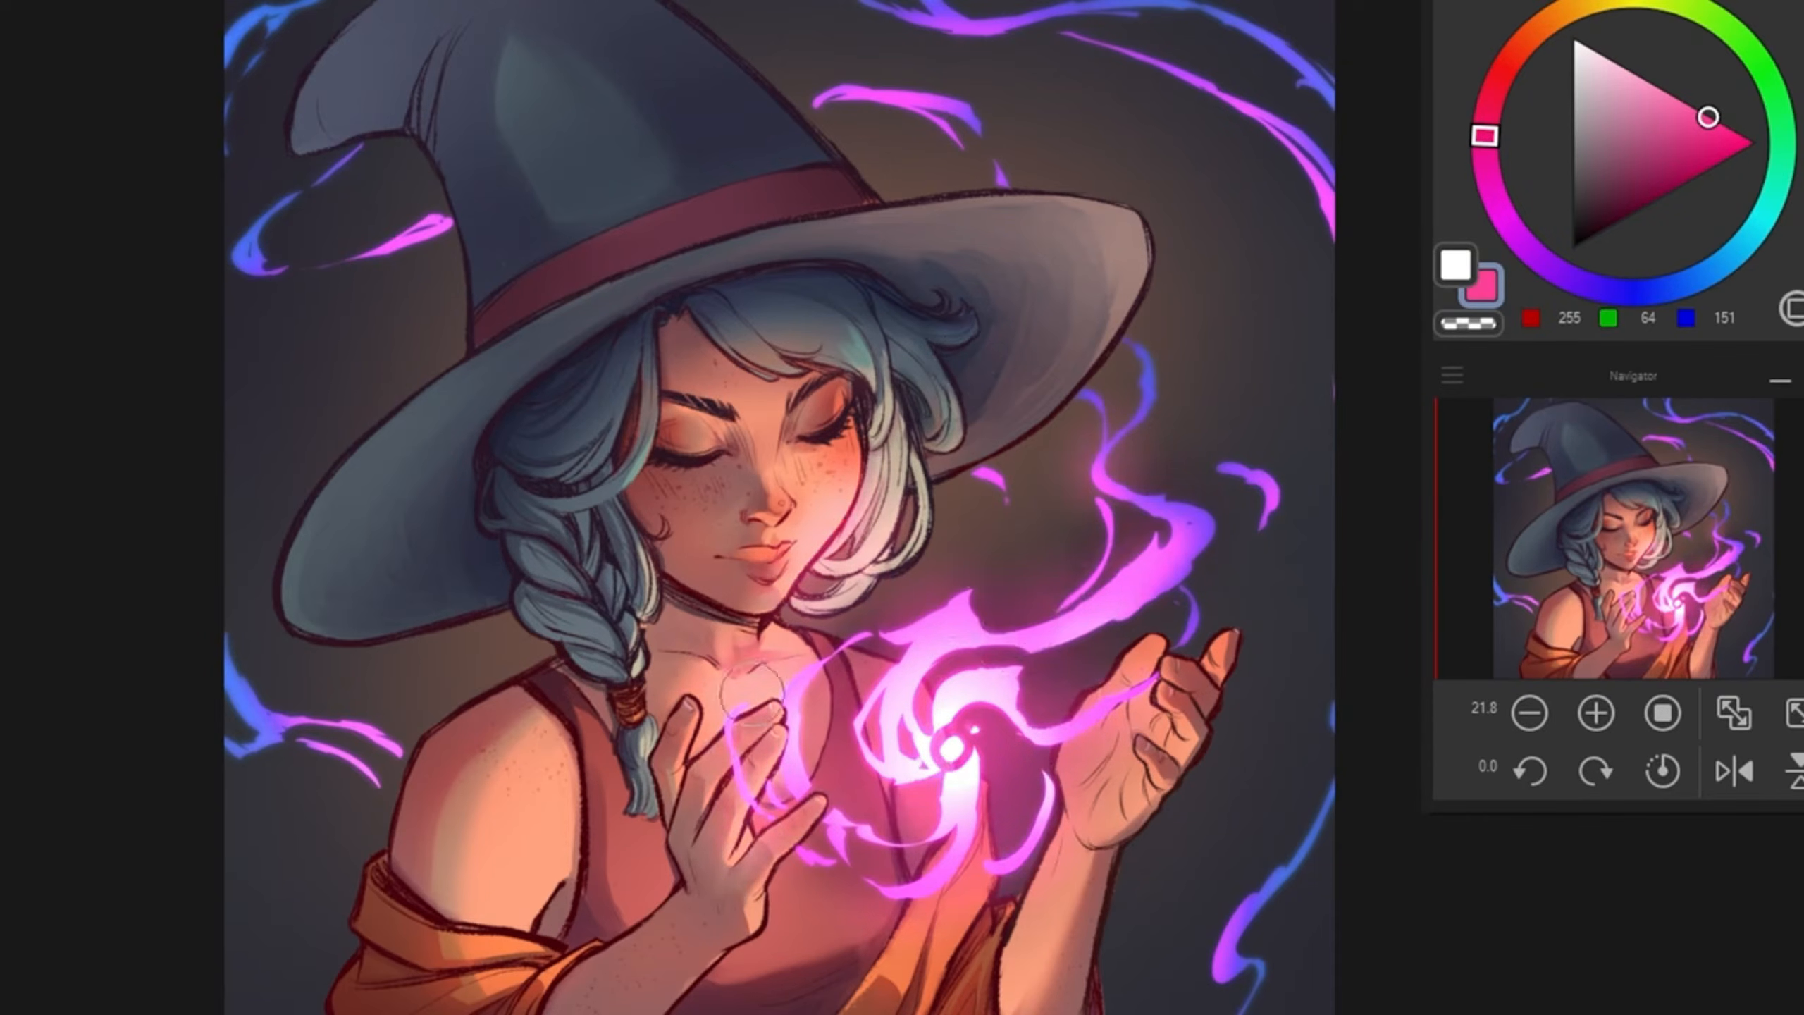
left_click_drag(1087, 771, 1137, 668)
Step: Add hot pink glow to the top below the swirl and around the outer ribbons in the lower corner and beside the shoulder
key("bracketleft")
key("bracketleft")
mouse_move(829, 807)
left_mouse_down()
mouse_move(766, 876)
mouse_move(761, 929)
mouse_move(906, 941)
left_mouse_up()
key("bracketright")
key("bracketright")
left_click_drag(1236, 979, 1239, 914)
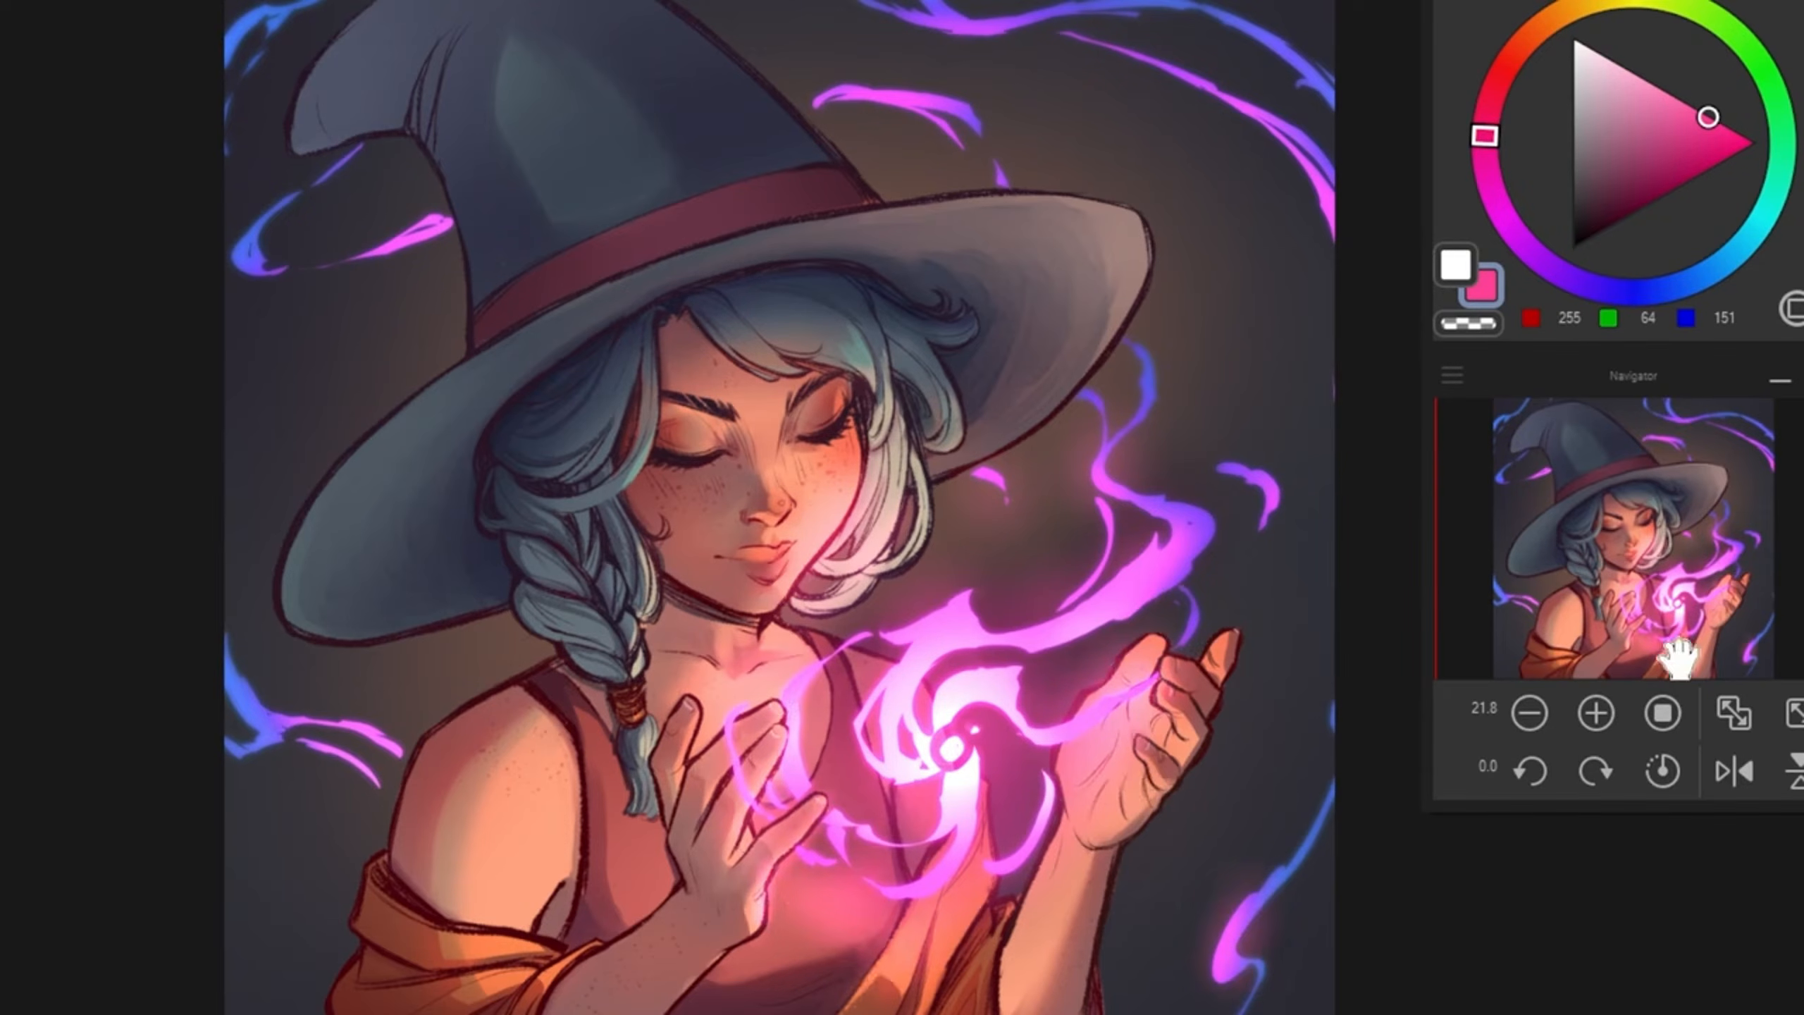
left_click_drag(361, 716, 389, 744)
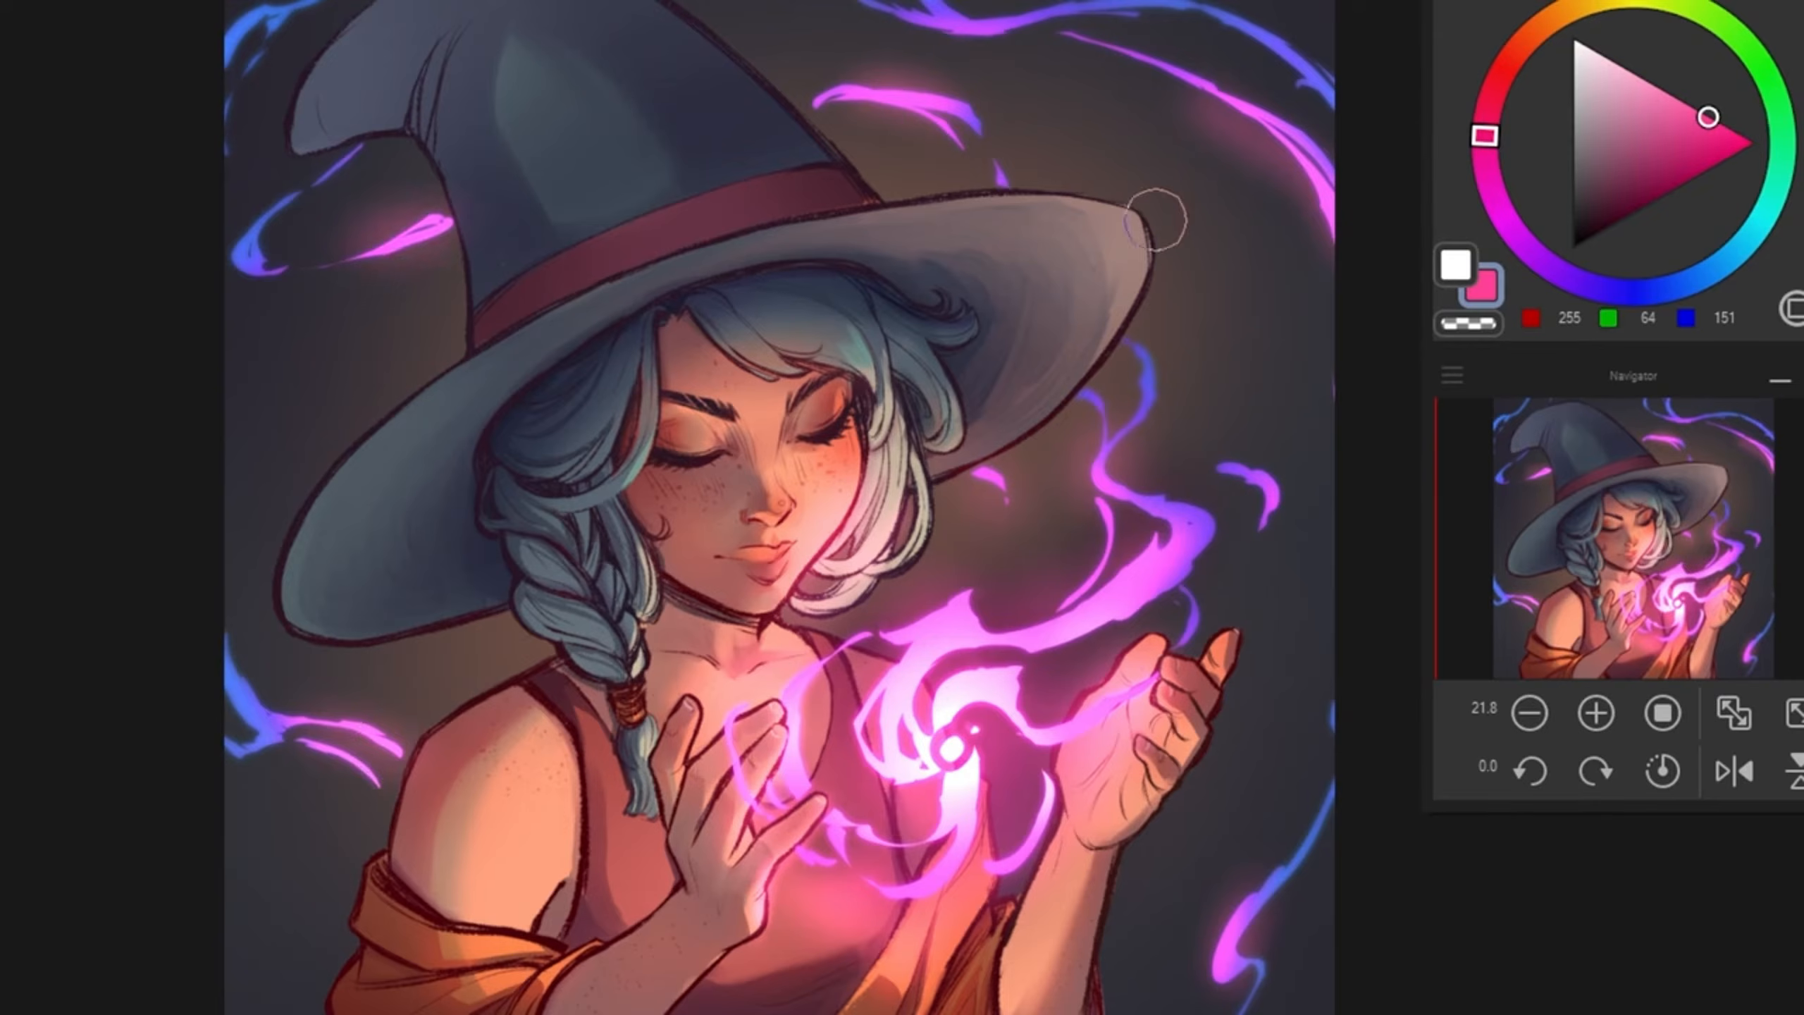
Step: Choose a deep blue (RGB 44, 25, 224) as the glow colour for the blue ribbons
left_click(1602, 288)
left_click(1619, 290)
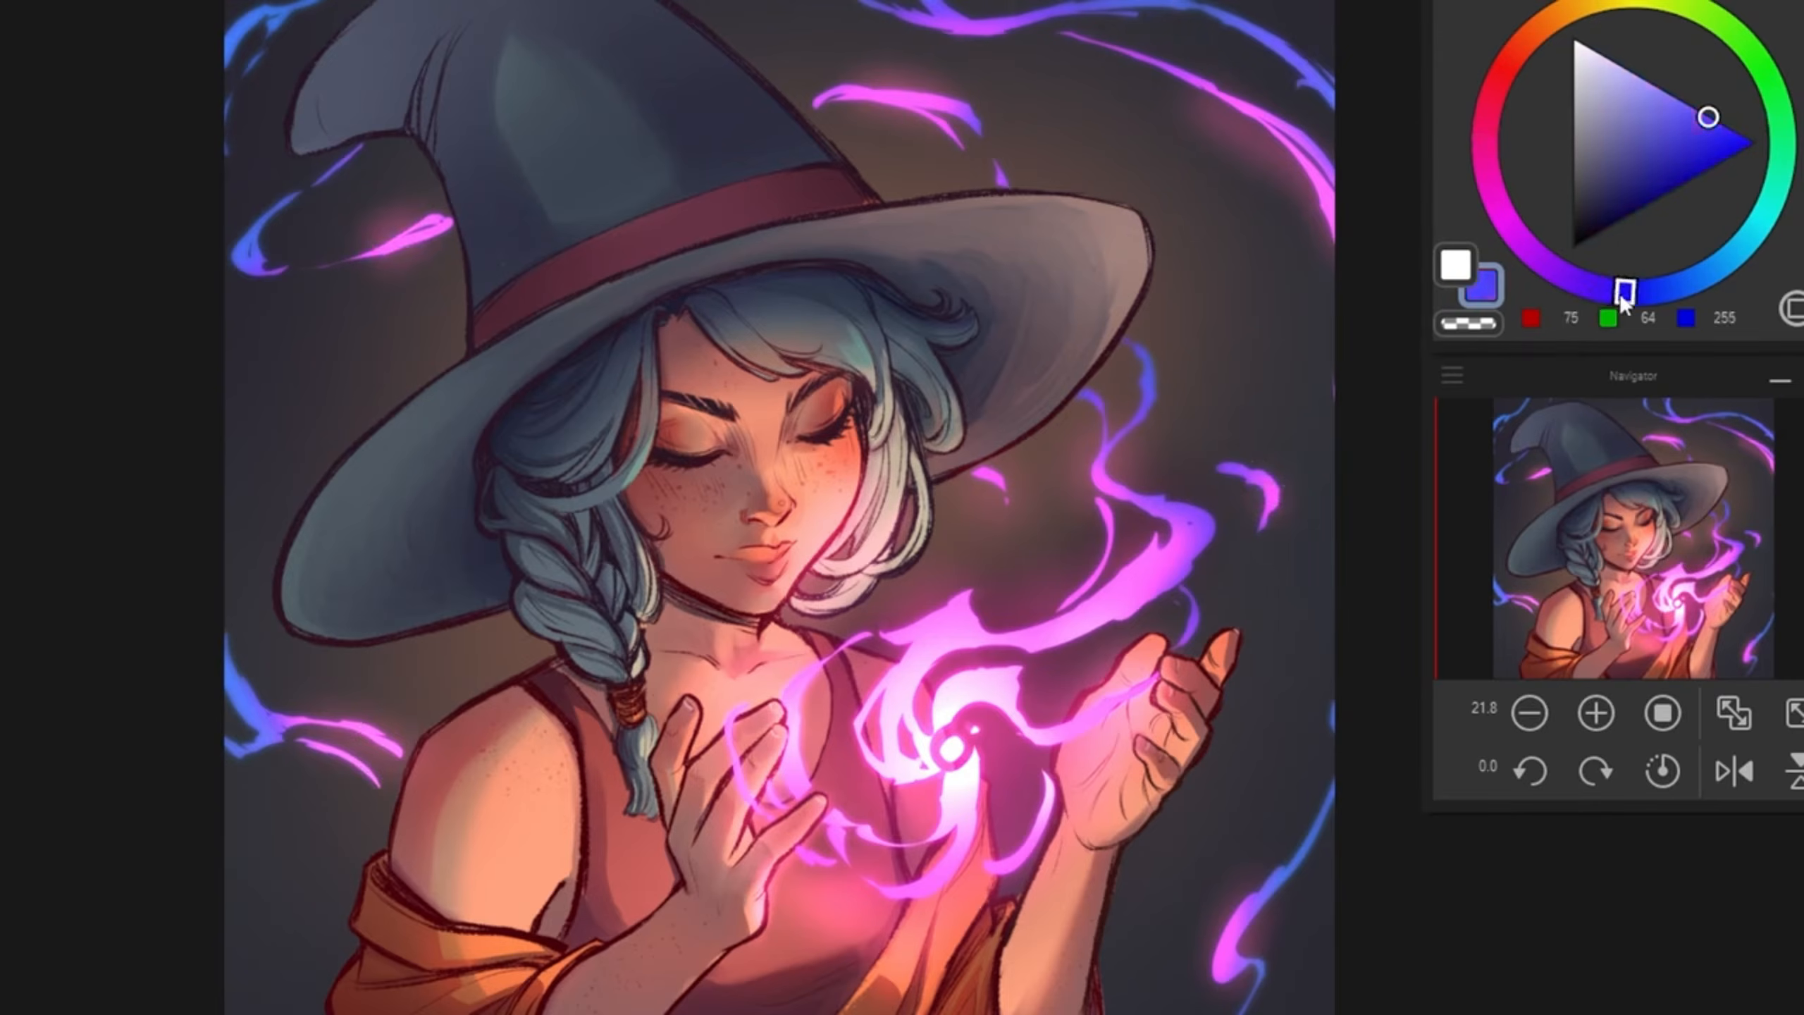
left_click(1714, 145)
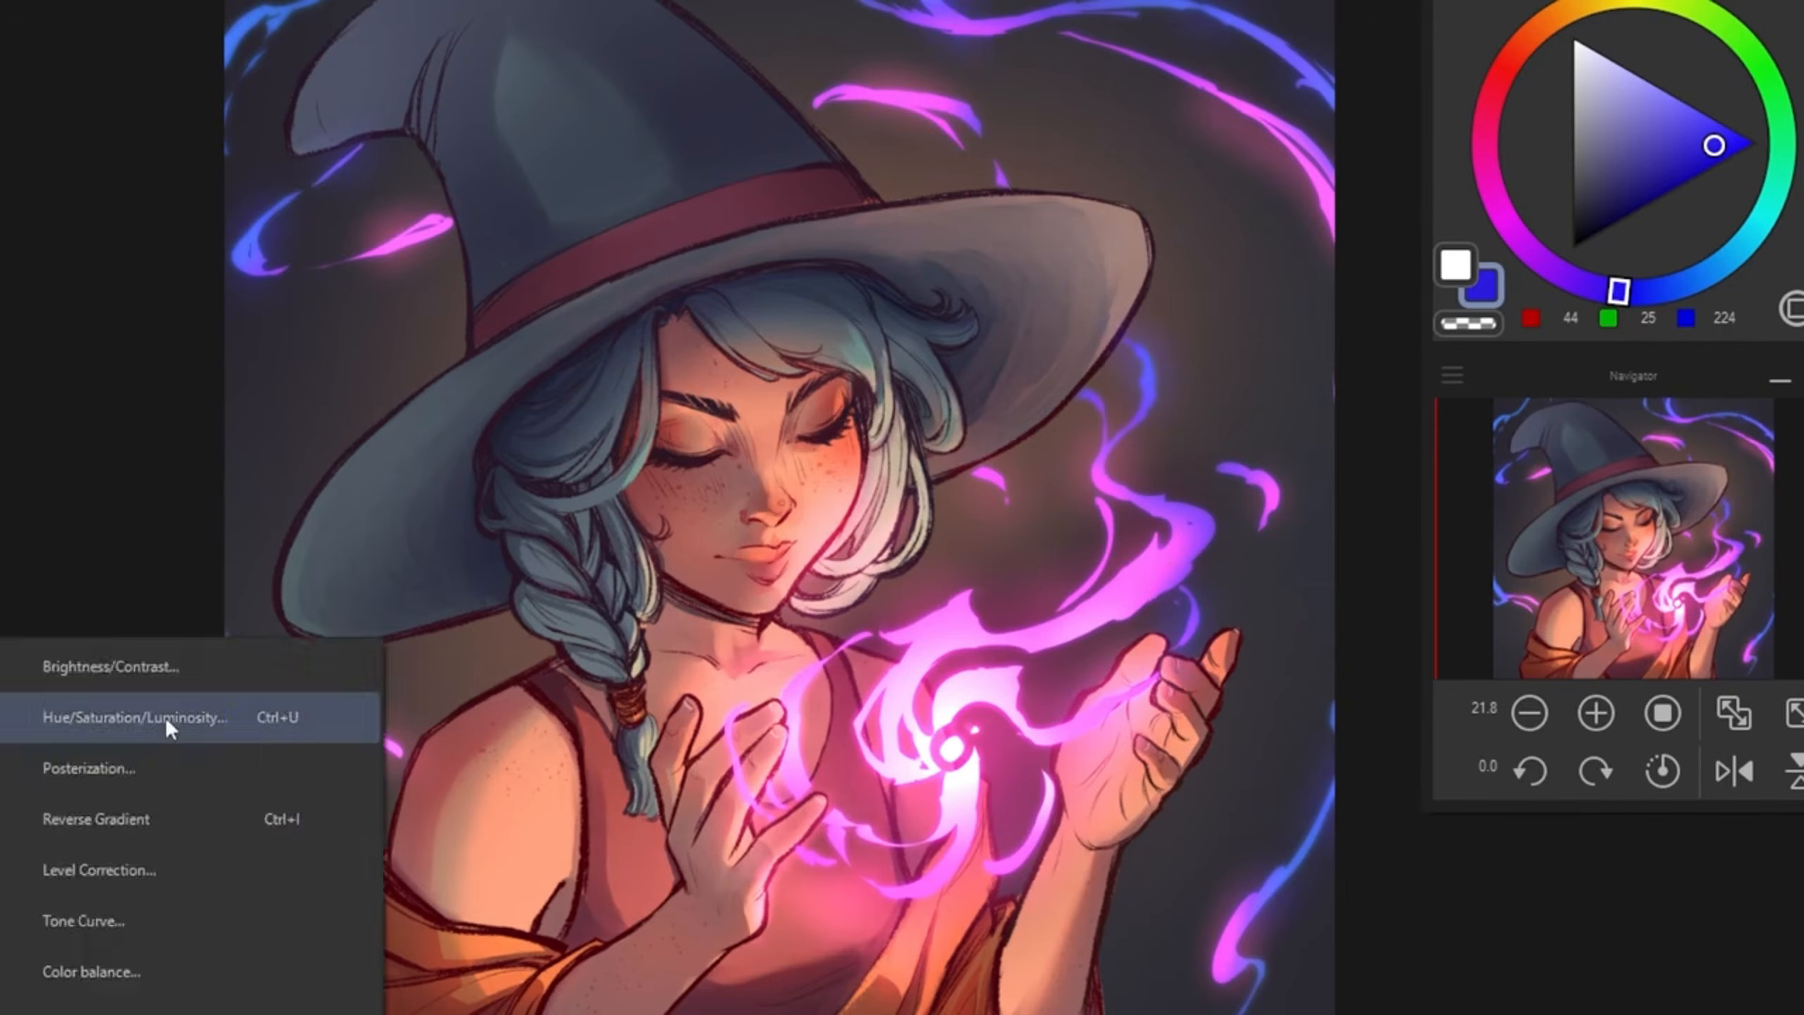
Step: Shift the selected glow layer's hue to about -56 with Hue/Saturation/Luminosity so the light tints purple
left_click(167, 719)
left_click_drag(691, 130, 632, 128)
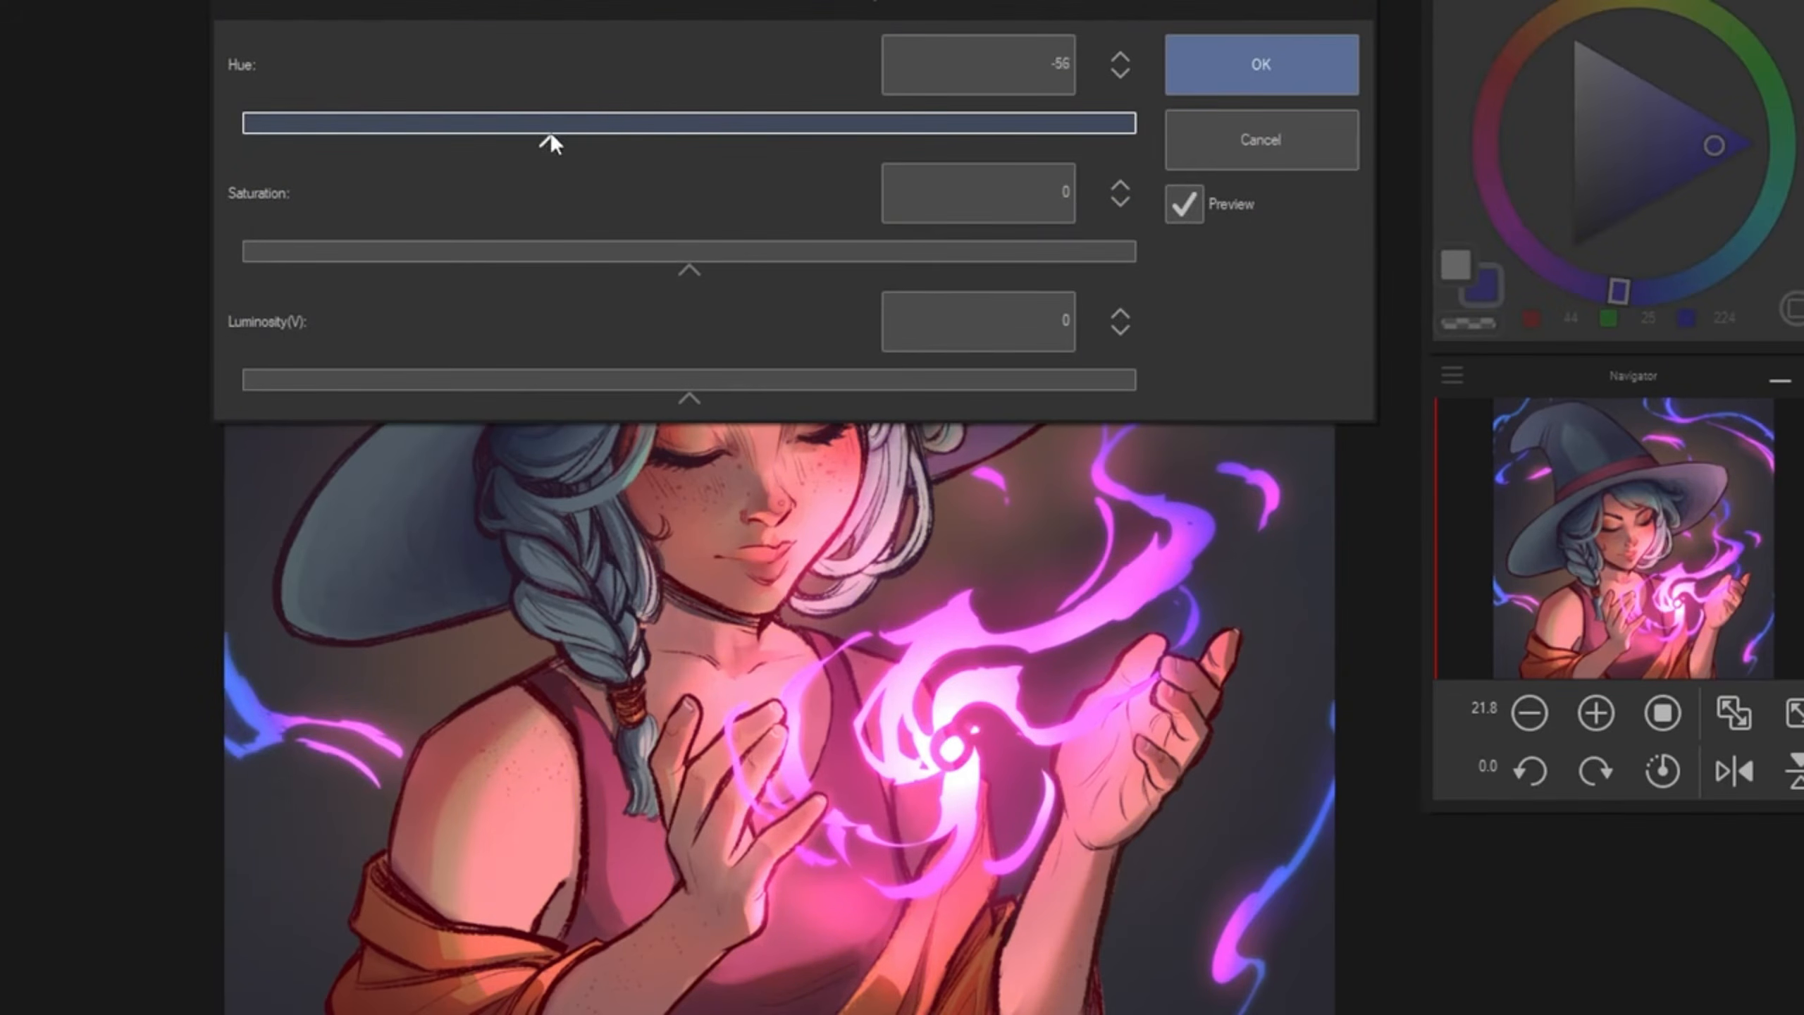
left_click(1211, 63)
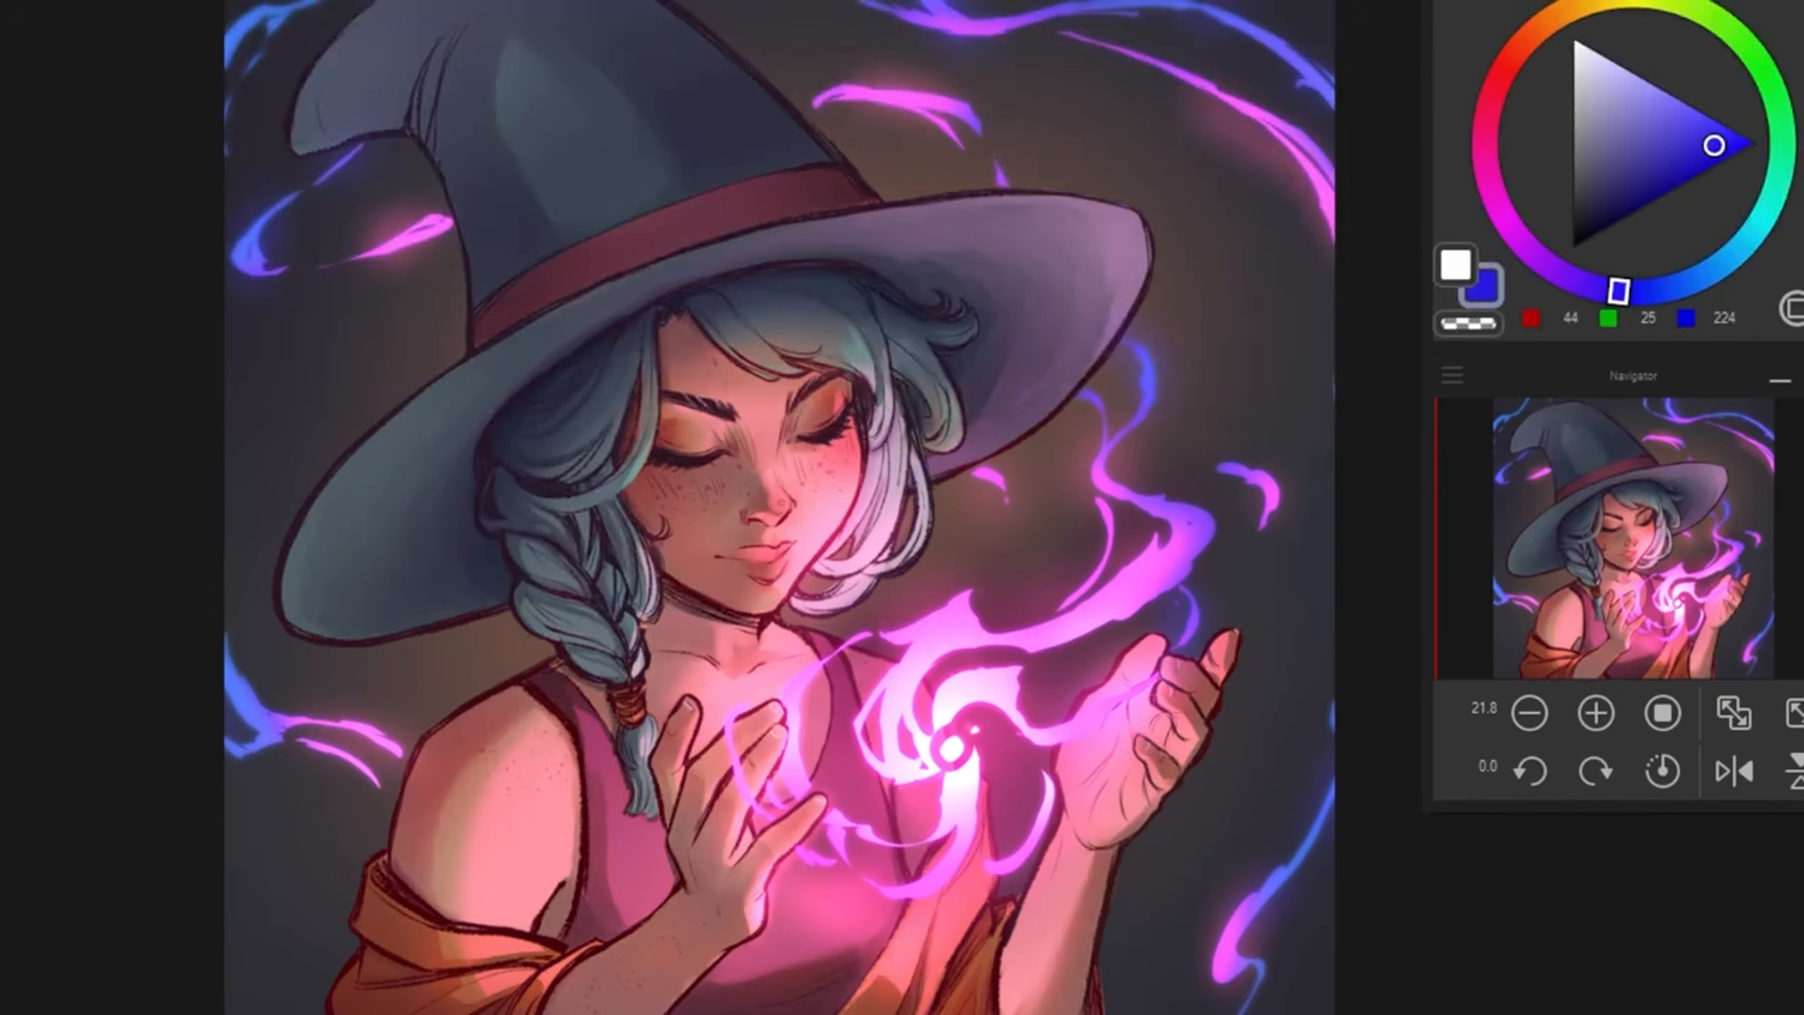
Step: Shift the hue of another light layer towards pink-purple with Hue/Saturation/Luminosity and apply it
left_click(148, 724)
left_click_drag(689, 134, 612, 133)
left_click_drag(618, 7, 939, 0)
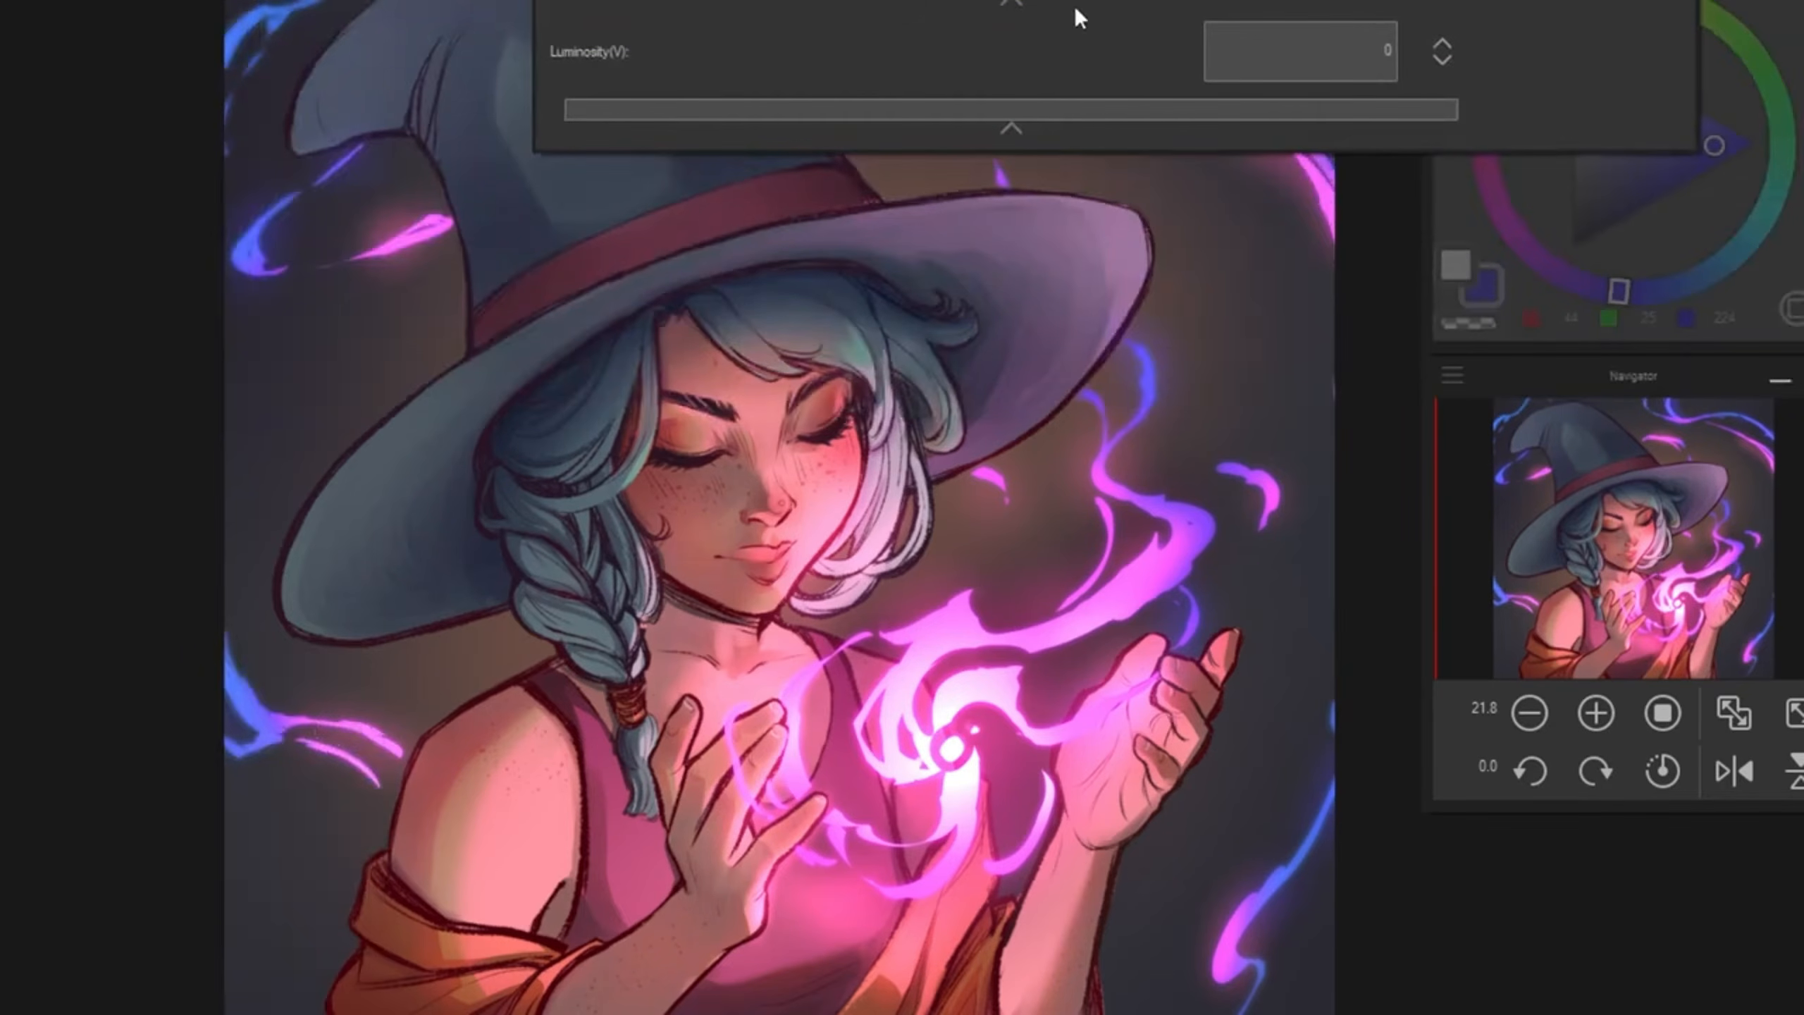
key("Return")
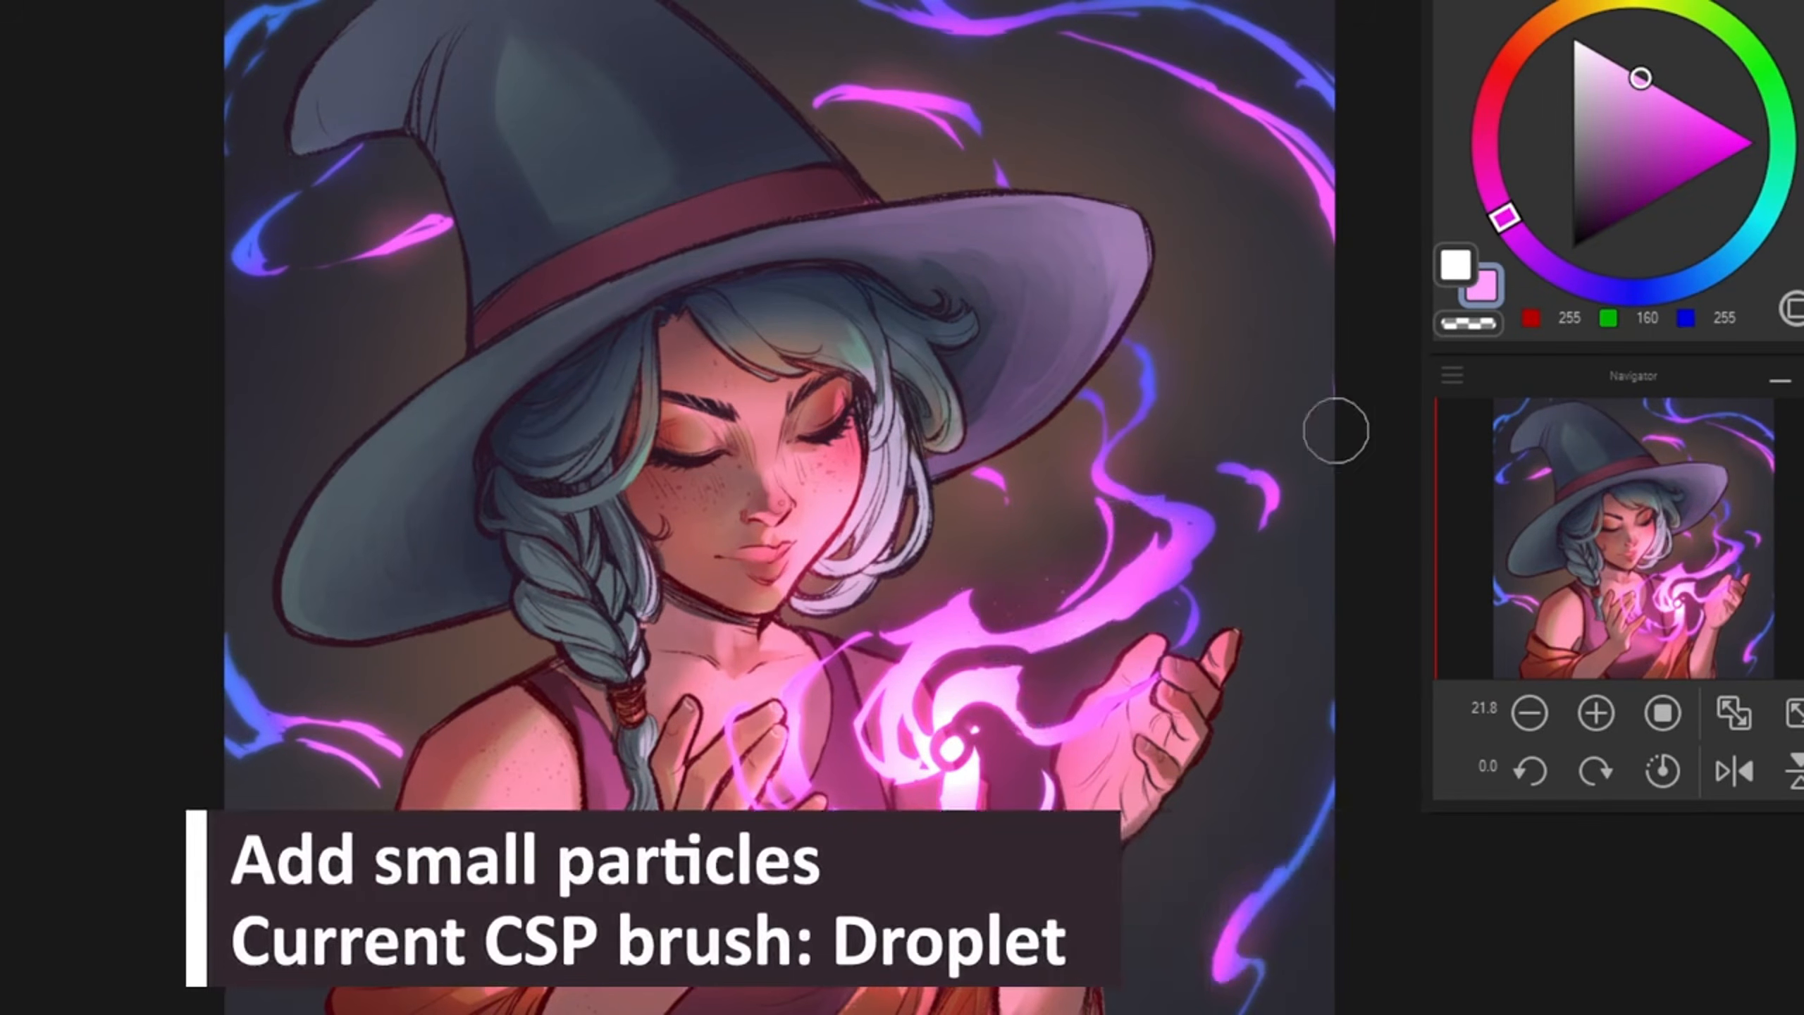
Step: Undo the last droplet stroke and spray smaller light pink particles (RGB 255, 160, 255) around the magic ribbons
key("ctrl+z")
left_click_drag(1077, 612, 1063, 613, "ctrl+alt")
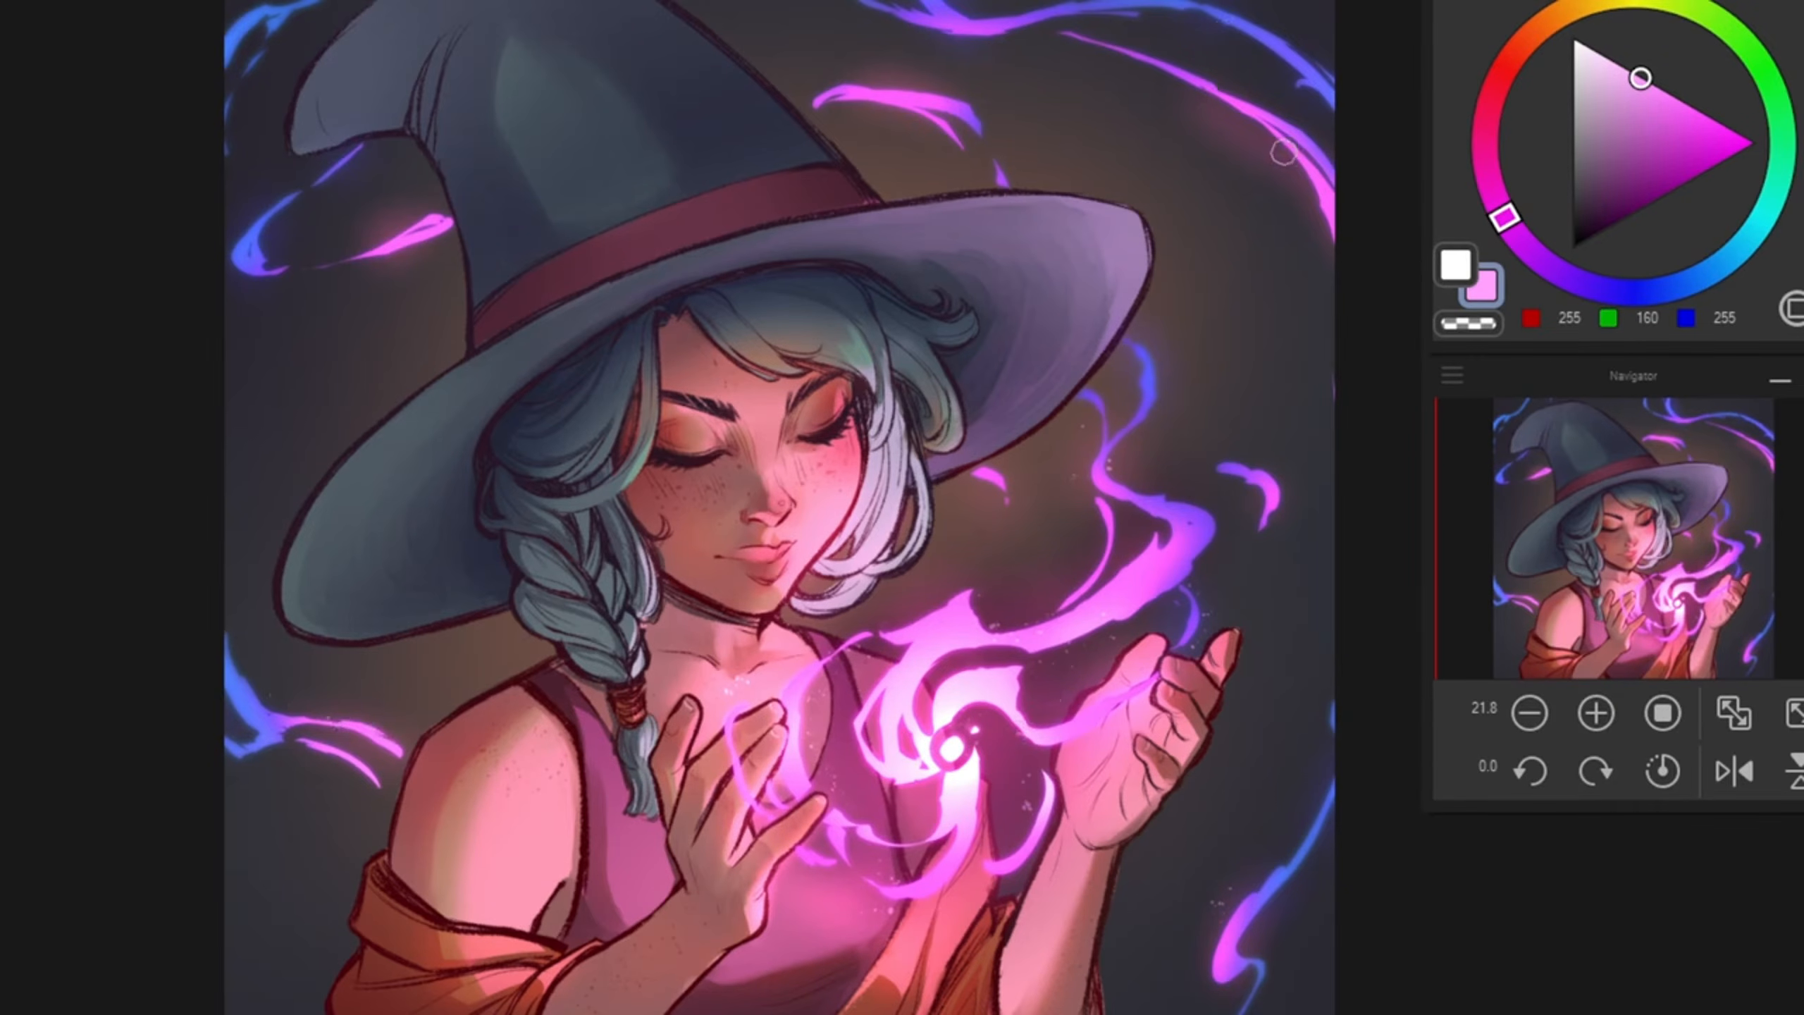
left_click_drag(843, 105, 910, 117)
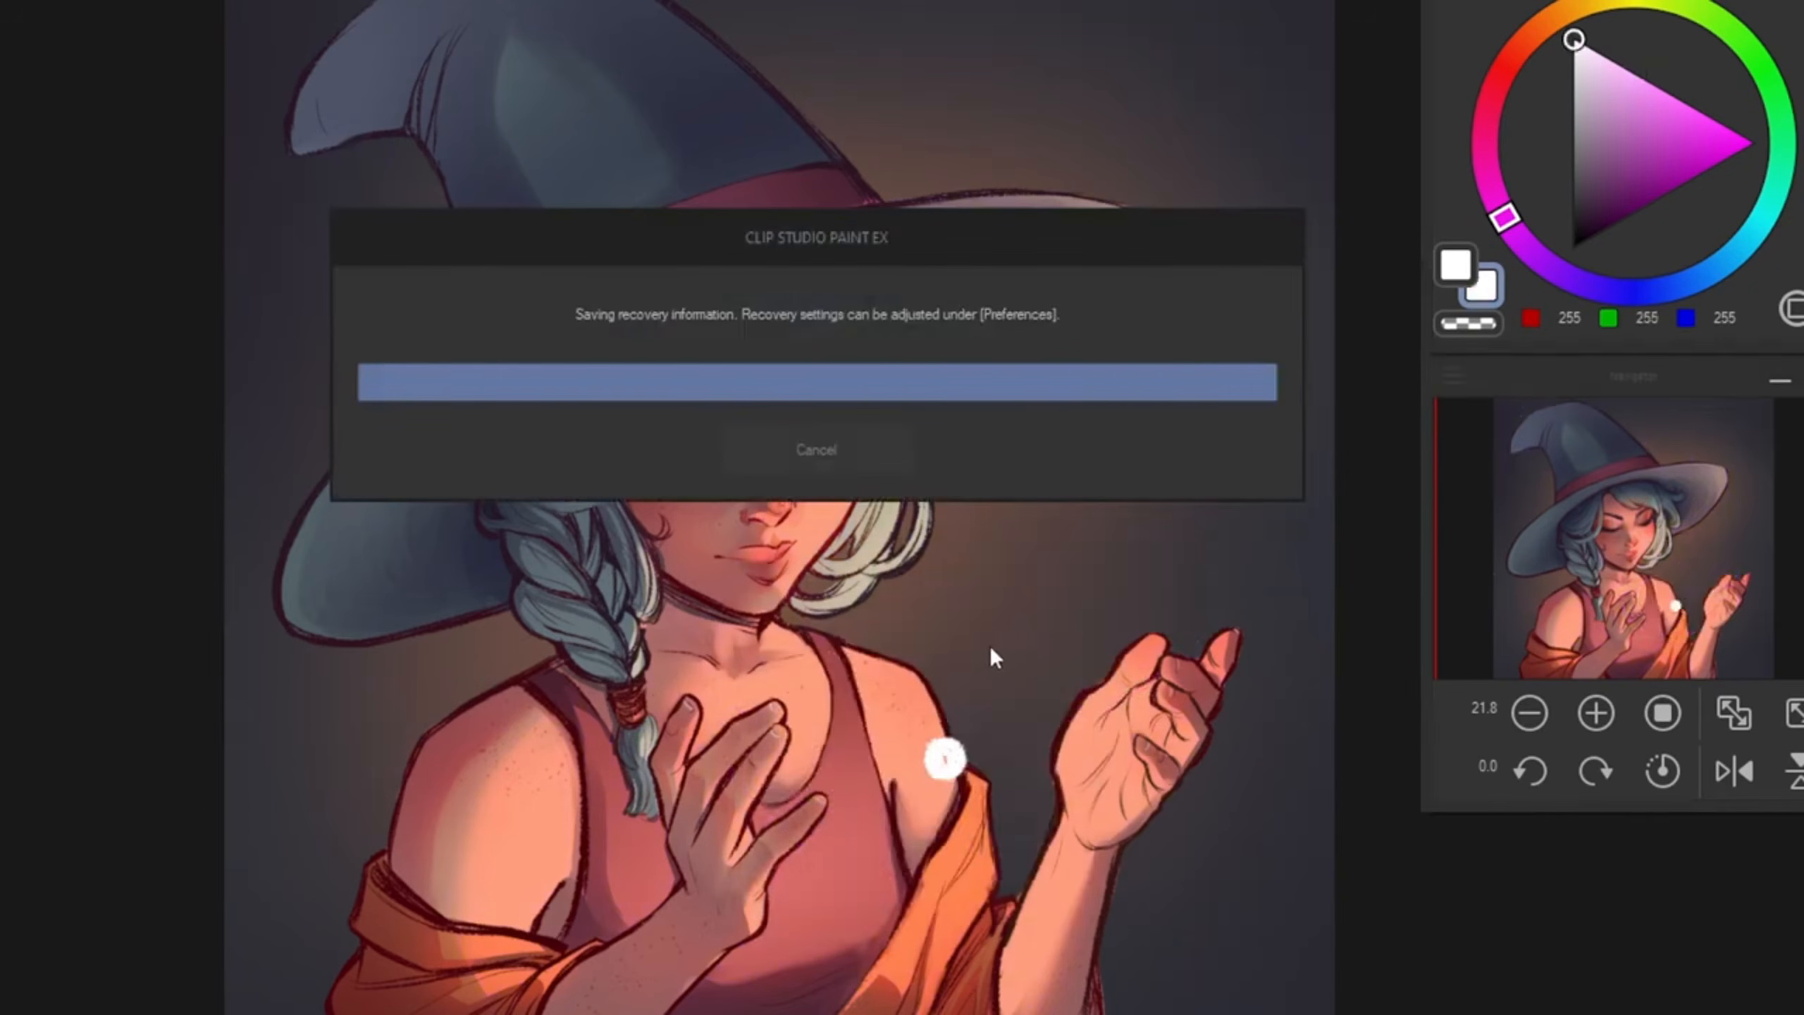
Step: Paint a white ring around the small white orb between the hands and carve its inner edge with transparent color
mouse_move(946, 760)
left_mouse_down()
mouse_move(952, 690)
mouse_move(975, 686)
left_mouse_up()
mouse_move(909, 790)
left_mouse_down()
mouse_move(982, 694)
mouse_move(924, 698)
mouse_move(1002, 715)
left_mouse_up()
key("c")
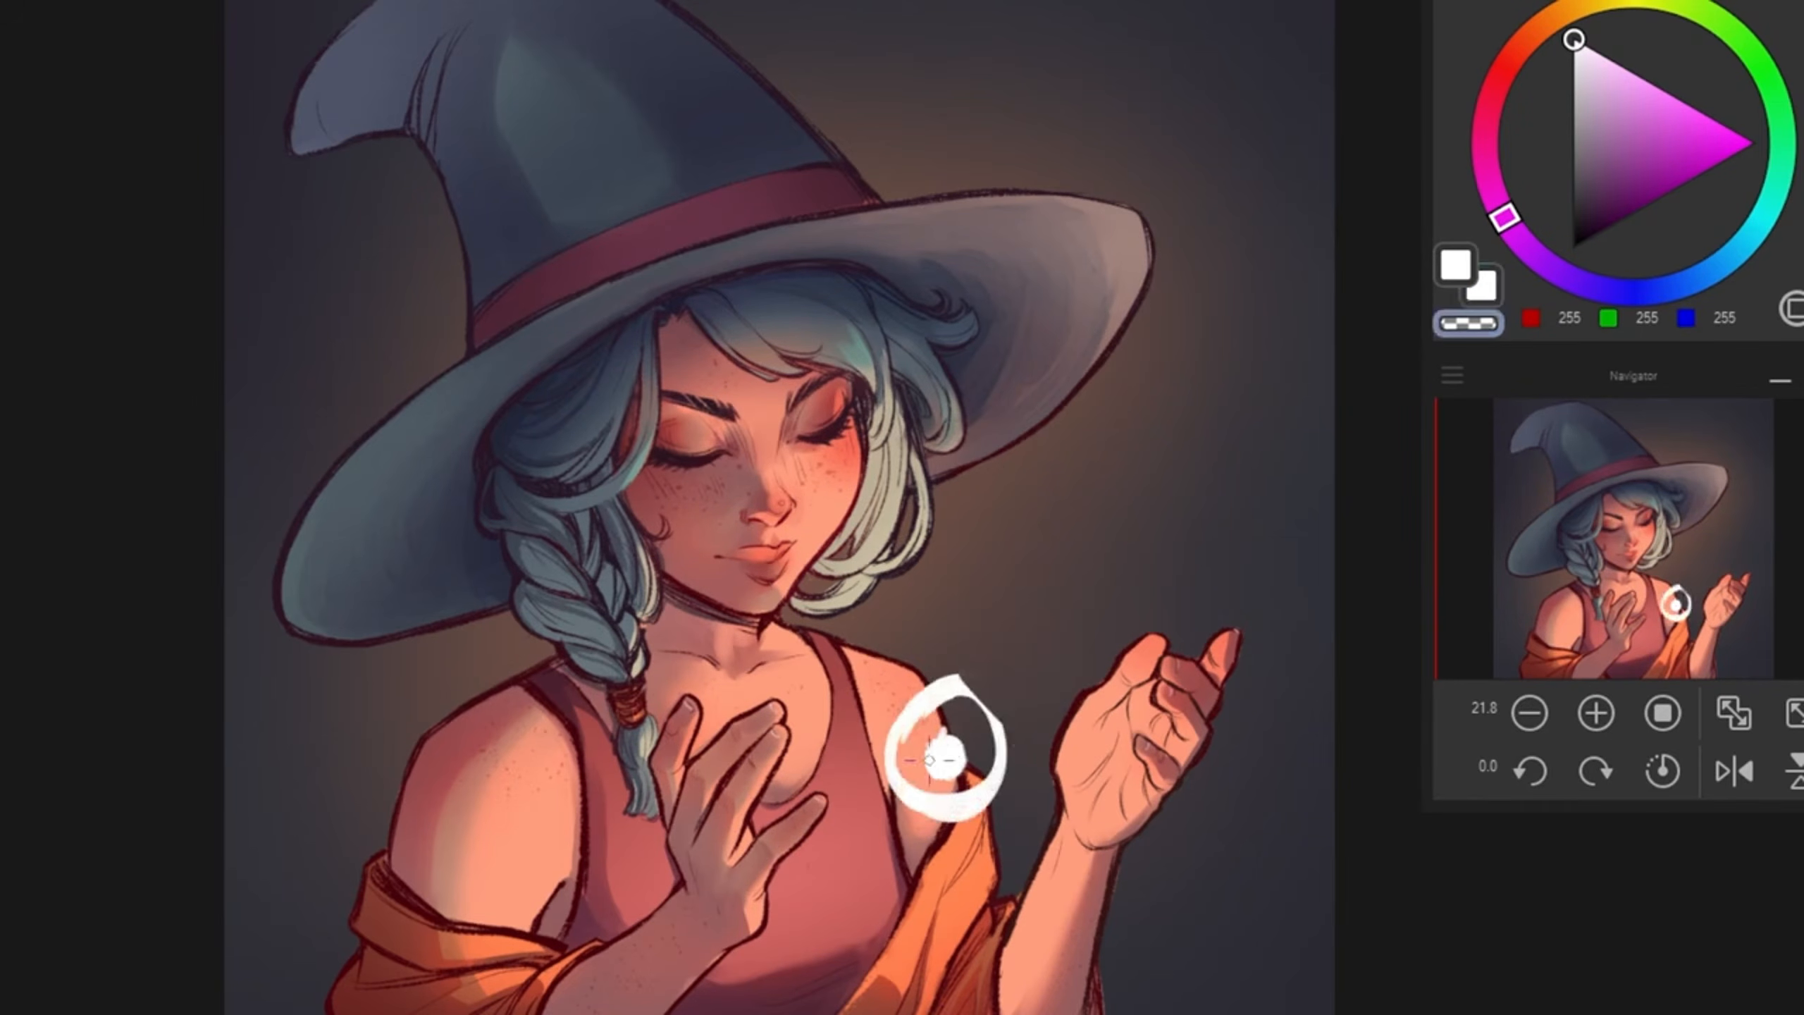
key("c")
mouse_move(913, 757)
left_mouse_down()
mouse_move(967, 688)
mouse_move(914, 743)
left_mouse_up()
key("c")
mouse_move(933, 714)
left_mouse_down()
mouse_move(958, 760)
mouse_move(966, 670)
mouse_move(939, 751)
left_mouse_up()
key("c")
key("c")
Step: Shape the ring's inside with jagged white strokes and cut-outs linking the core to the ring
mouse_move(931, 717)
left_mouse_down()
mouse_move(905, 762)
mouse_move(987, 796)
mouse_move(981, 720)
mouse_move(980, 776)
mouse_move(996, 735)
mouse_move(980, 796)
mouse_move(973, 732)
mouse_move(976, 797)
left_mouse_up()
key("c")
key("c")
key("c")
key("c")
key("c")
mouse_move(968, 795)
left_mouse_down()
mouse_move(988, 744)
mouse_move(971, 769)
mouse_move(970, 735)
mouse_move(994, 701)
mouse_move(920, 778)
mouse_move(939, 680)
mouse_move(939, 776)
left_mouse_up()
key("c")
key("c")
key("c")
key("c")
key("c")
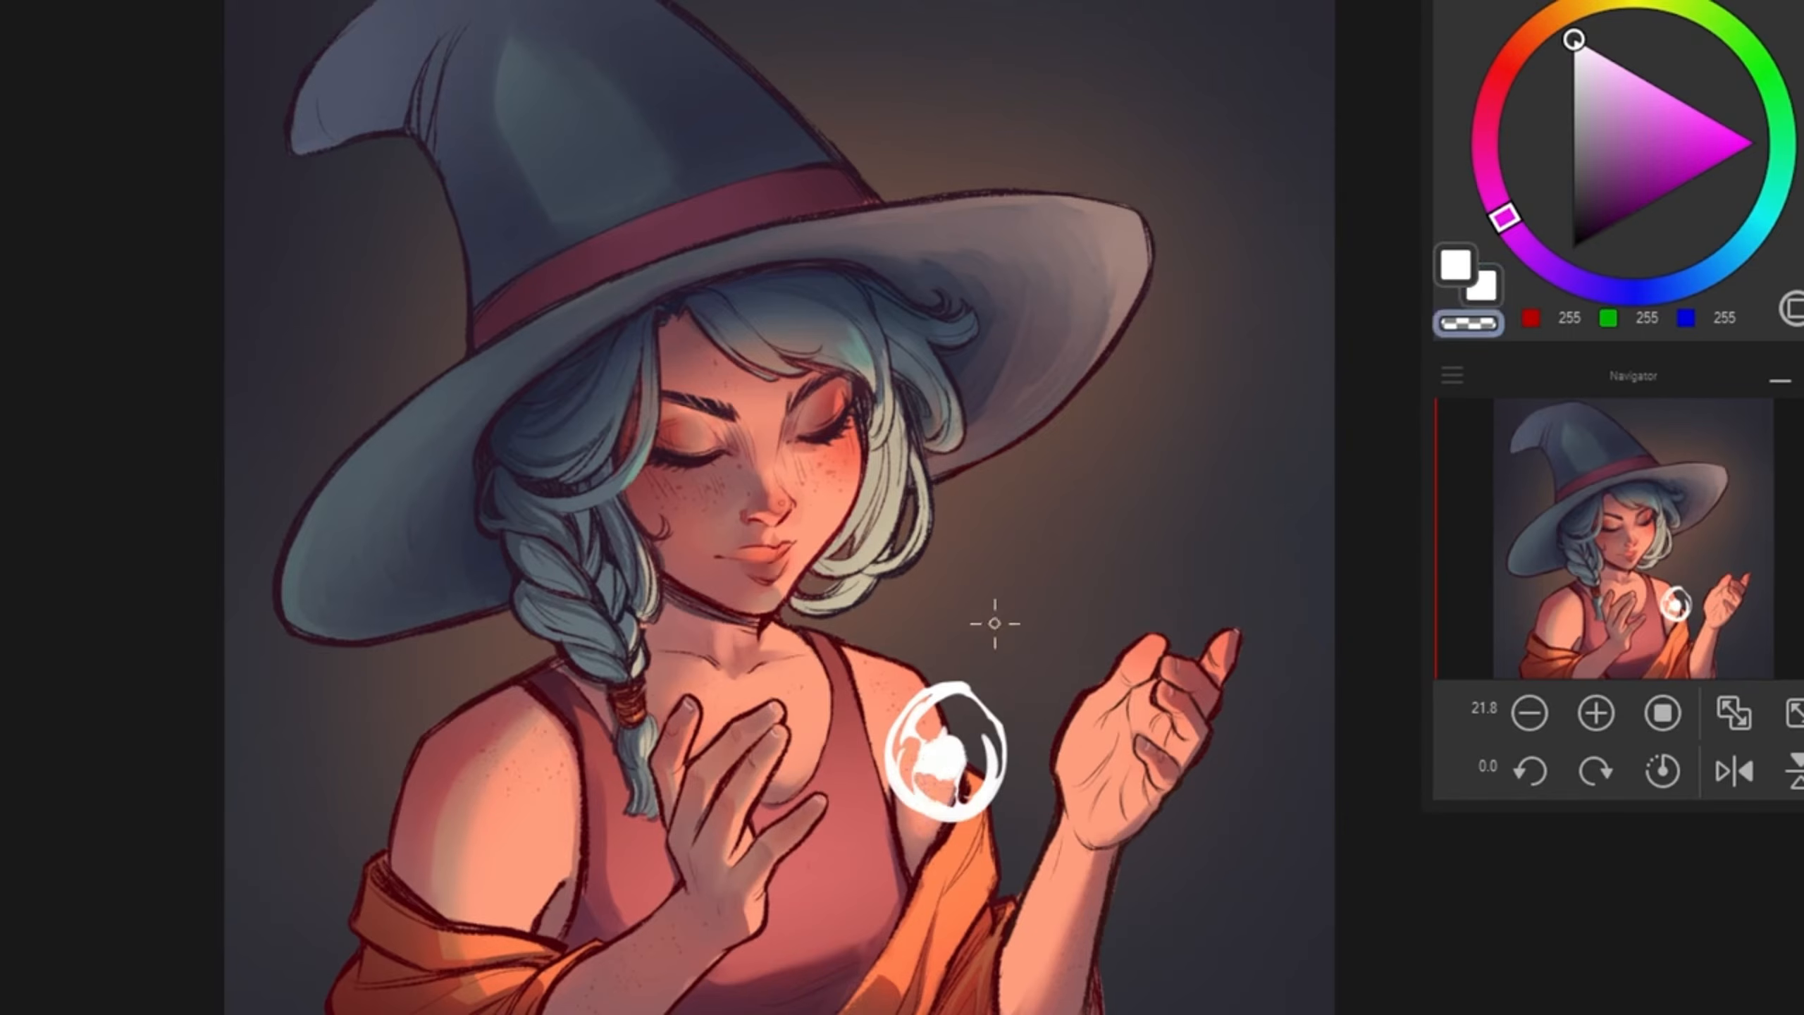
Step: Thin and reshape the upper edge of the white ring with alternating white and transparent strokes
left_click_drag(925, 688, 973, 686)
key("c")
mouse_move(935, 709)
left_mouse_down()
mouse_move(991, 731)
mouse_move(954, 727)
left_mouse_up()
key("c")
key("c")
Step: Try a white bolt rising upward from the ring's upper edge
mouse_move(926, 727)
left_mouse_down()
mouse_move(957, 692)
mouse_move(953, 714)
mouse_move(993, 706)
mouse_move(950, 717)
mouse_move(983, 726)
mouse_move(983, 659)
mouse_move(1017, 687)
left_mouse_up()
key("c")
key("c")
key("c")
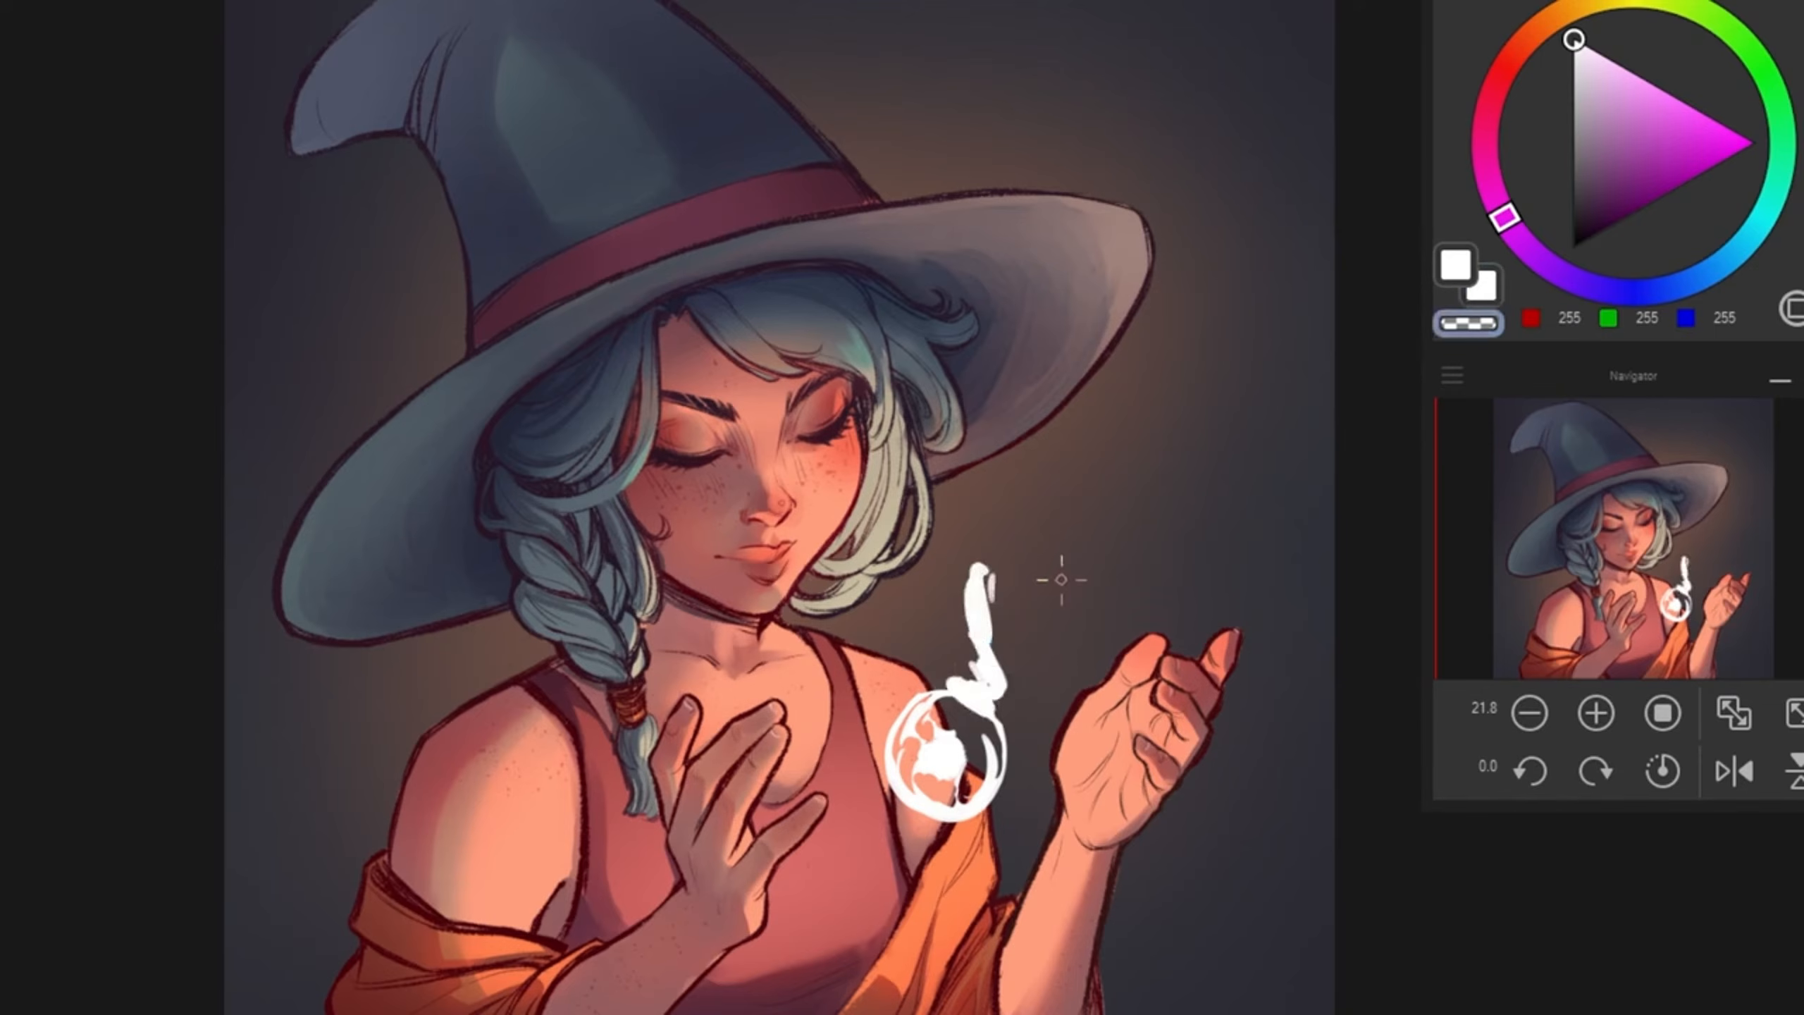
mouse_move(994, 578)
left_mouse_down()
mouse_move(955, 608)
mouse_move(955, 682)
mouse_move(1175, 631)
left_mouse_up()
key("c")
key("c")
mouse_move(995, 681)
left_mouse_down()
mouse_move(1004, 650)
mouse_move(973, 576)
left_mouse_up()
key("c")
Step: Paint a thick white zigzag bolt from the ring to the fingertips of the raised hand
left_click_drag(1009, 716, 1081, 712)
mouse_move(1073, 700)
left_mouse_down()
mouse_move(1016, 641)
mouse_move(1002, 699)
mouse_move(962, 674)
left_mouse_up()
key("c")
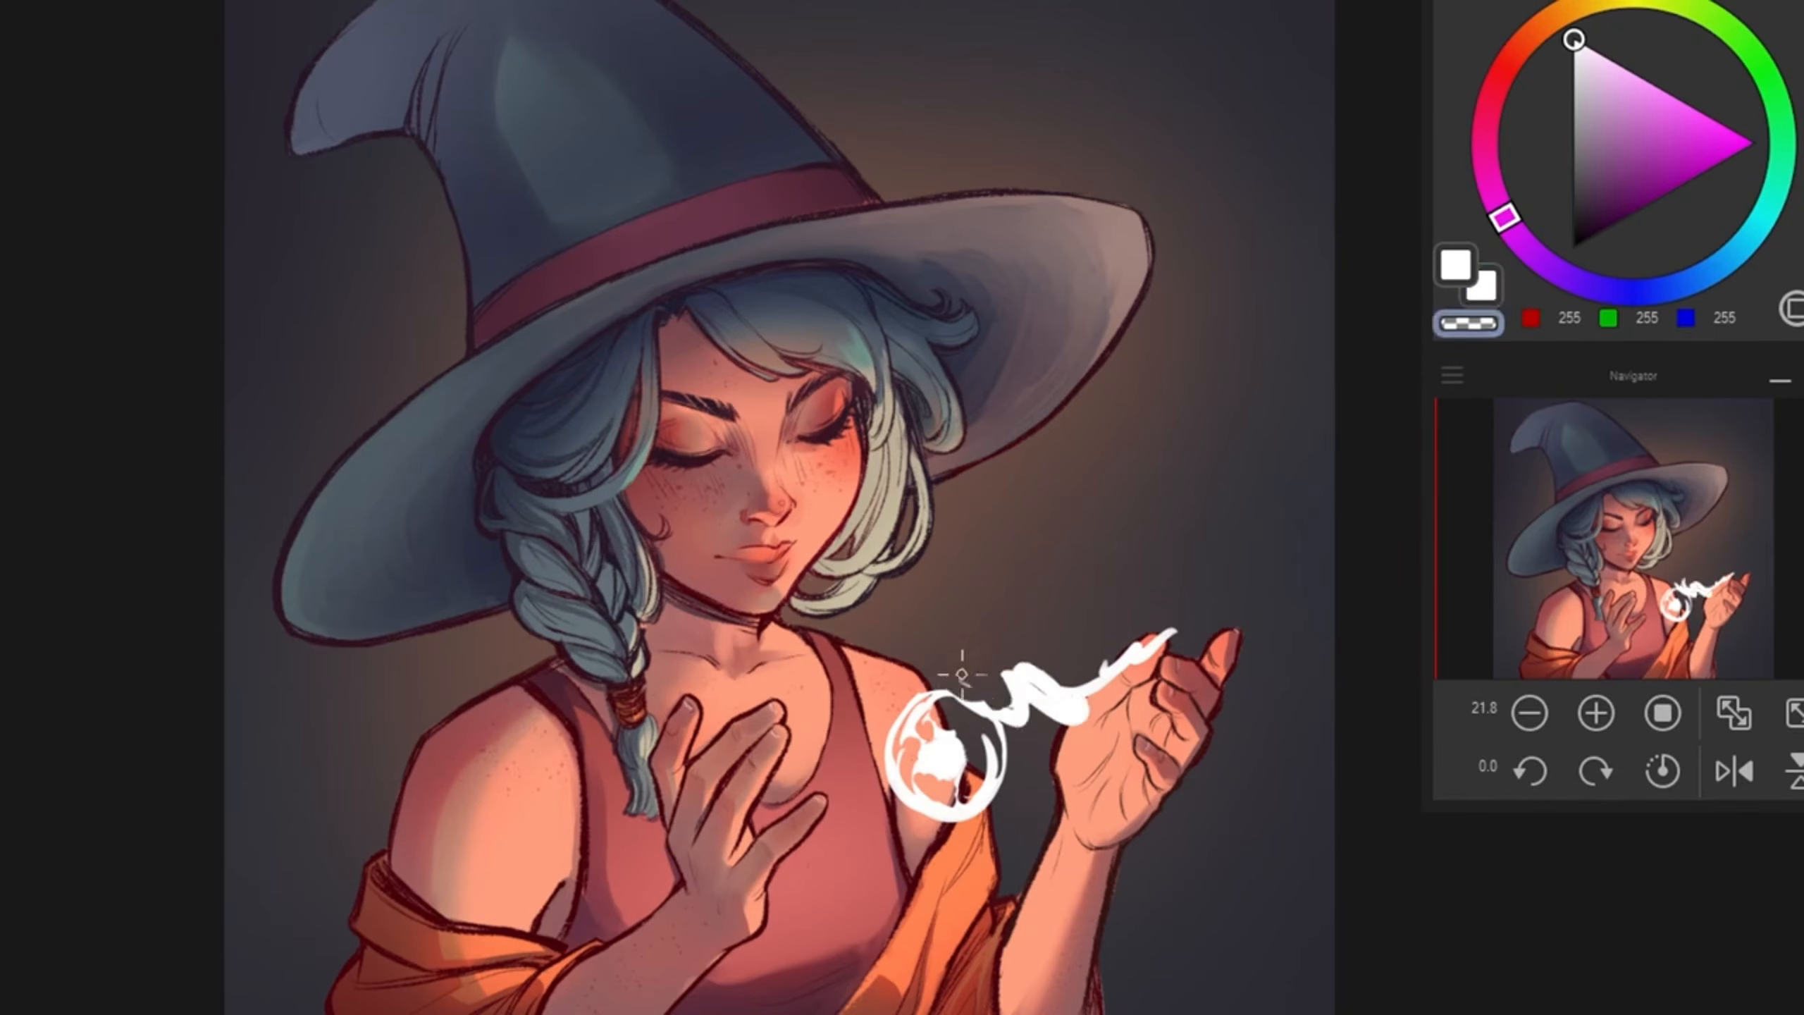
mouse_move(1069, 710)
left_mouse_down()
mouse_move(1009, 675)
mouse_move(1048, 631)
mouse_move(1219, 640)
left_mouse_up()
key("c")
key("c")
Step: Carve the bolt beside the ring into thin jagged segments with a pointed peak before the raised hand
mouse_move(1090, 658)
left_mouse_down()
mouse_move(1118, 636)
mouse_move(1194, 637)
mouse_move(1165, 657)
left_mouse_up()
mouse_move(1042, 627)
left_mouse_down()
mouse_move(1094, 717)
mouse_move(1055, 716)
mouse_move(1098, 719)
mouse_move(1054, 690)
mouse_move(1084, 685)
mouse_move(1002, 696)
mouse_move(1035, 660)
mouse_move(1057, 717)
left_mouse_up()
key("c")
key("c")
key("c")
mouse_move(991, 697)
left_mouse_down()
mouse_move(1067, 665)
mouse_move(1059, 713)
left_mouse_up()
key("c")
left_click_drag(1100, 594, 1114, 593)
mouse_move(1075, 684)
left_mouse_down()
mouse_move(1085, 623)
mouse_move(992, 682)
mouse_move(1016, 678)
mouse_move(1028, 708)
mouse_move(1065, 643)
mouse_move(1063, 693)
left_mouse_up()
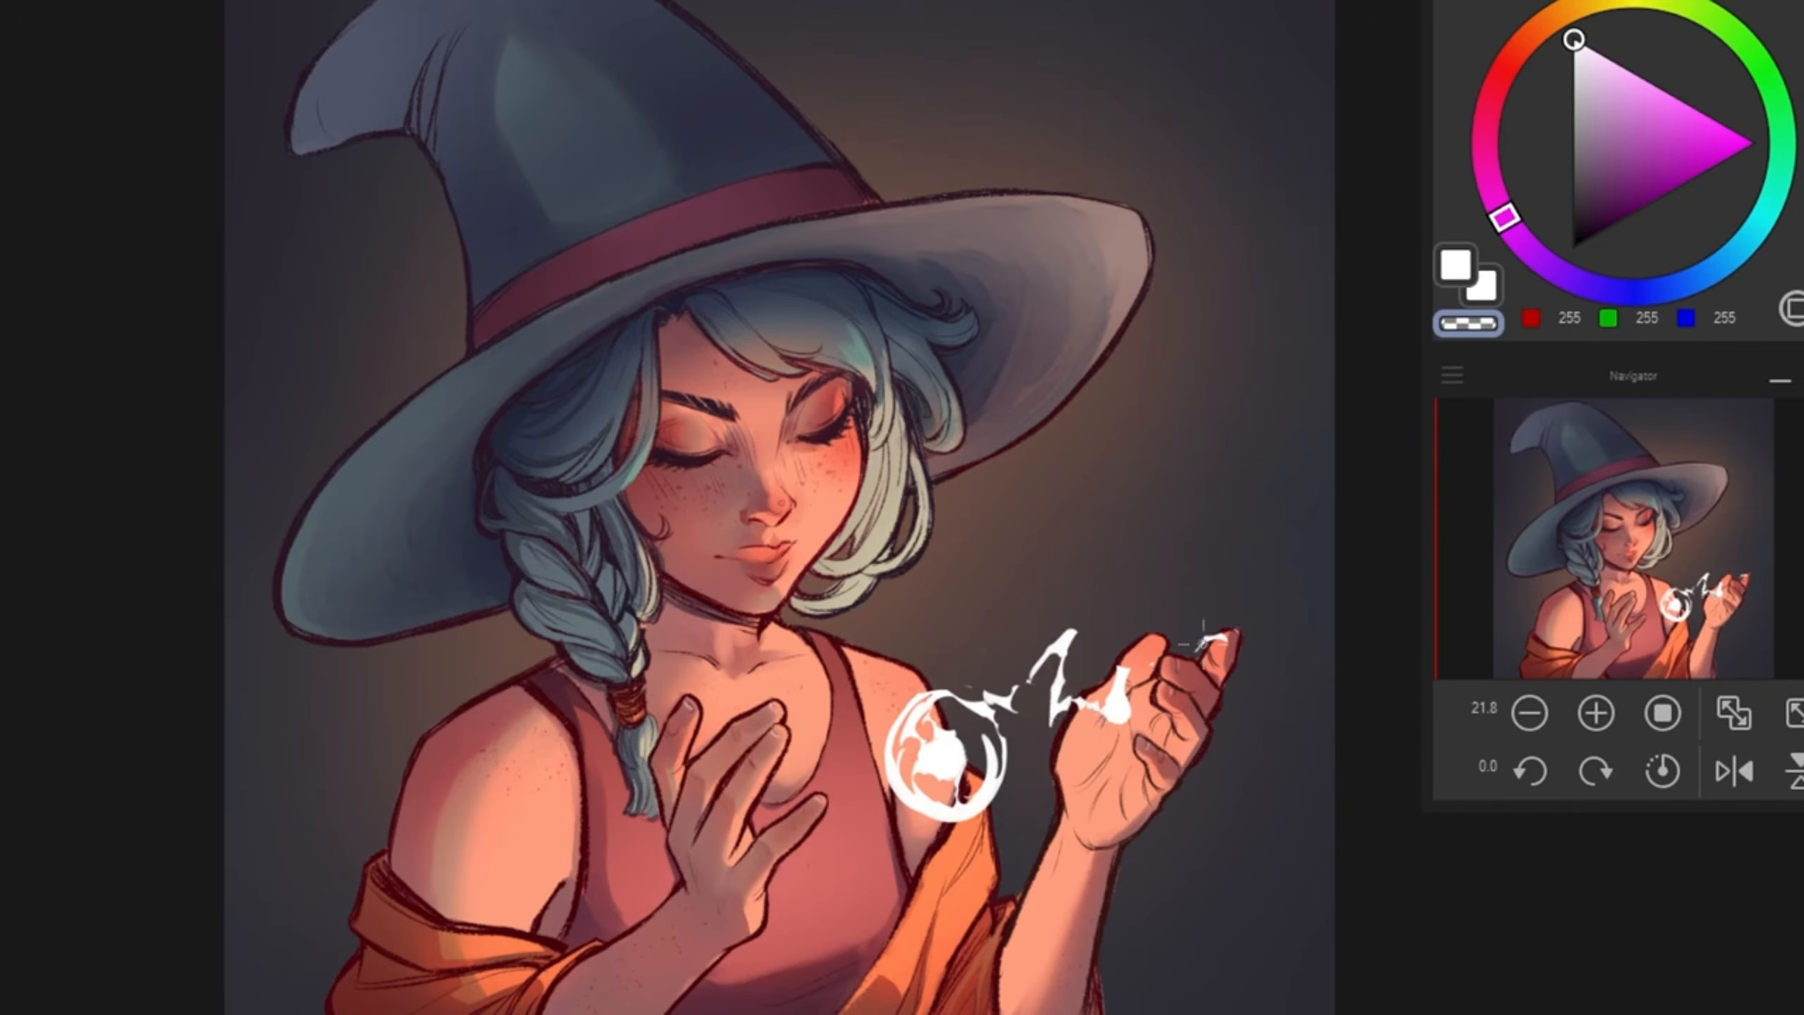
Step: Sharpen the bolt's end on the raised palm and shape small white sparks at the fingertips
key("c")
mouse_move(1116, 716)
left_mouse_down()
mouse_move(1158, 676)
mouse_move(1117, 707)
mouse_move(1157, 666)
mouse_move(1126, 731)
mouse_move(1194, 678)
mouse_move(1170, 679)
mouse_move(1221, 546)
left_mouse_up()
key("c")
key("c")
key("c")
key("c")
key("c")
key("c")
key("c")
key("c")
key("c")
mouse_move(1199, 638)
left_mouse_down()
mouse_move(1209, 550)
mouse_move(1260, 627)
mouse_move(1204, 609)
left_mouse_up()
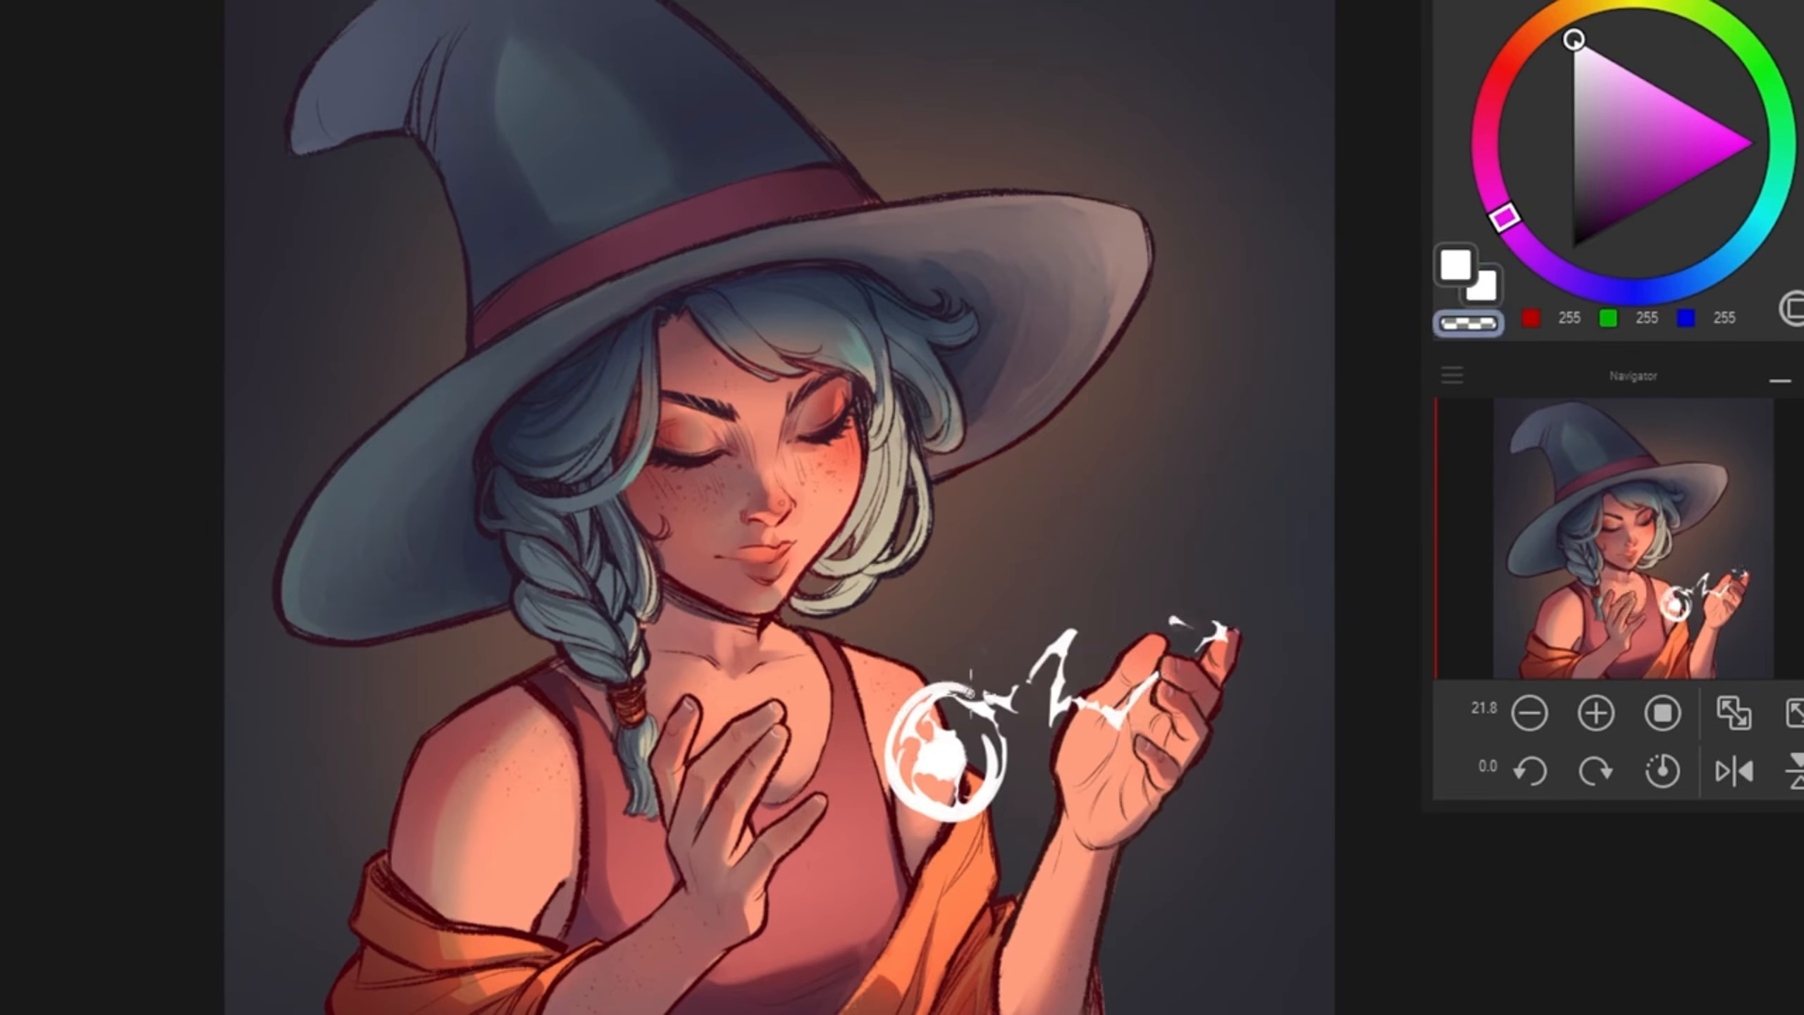
Step: Paint a jagged white bolt with a tall peak from the ring towards the lower hand
left_click_drag(951, 688, 988, 715)
key("c")
left_click_drag(885, 758, 802, 756)
key("c")
left_click_drag(855, 645, 894, 686)
key("c")
key("c")
Step: Add a second jagged white peak above the raised palm and carve it into sharp angles
left_click_drag(1118, 717, 1187, 572)
left_click_drag(1125, 677, 1128, 628)
mouse_move(1200, 569)
left_mouse_down()
mouse_move(1165, 611)
mouse_move(1125, 608)
mouse_move(1105, 690)
left_mouse_up()
key("c")
key("c")
mouse_move(1103, 587)
left_mouse_down()
mouse_move(1118, 729)
mouse_move(1134, 713)
left_mouse_up()
key("c")
key("c")
Step: Refine the bolt by the lower hand and add a jagged branch from the ring's lower edge to its fingers
mouse_move(822, 732)
left_mouse_down()
mouse_move(866, 680)
mouse_move(882, 694)
mouse_move(813, 778)
mouse_move(884, 810)
mouse_move(861, 775)
left_mouse_up()
key("c")
key("c")
key("c")
key("c")
left_click_drag(906, 818, 881, 834)
mouse_move(853, 769)
left_mouse_down()
mouse_move(881, 790)
mouse_move(833, 812)
mouse_move(789, 748)
left_mouse_up()
key("c")
key("c")
Step: Add spiky sparks along the ring's lower edge and a thin jagged bolt from the ring to the raised palm
left_click_drag(989, 818, 932, 823)
key("c")
mouse_move(1008, 739)
left_mouse_down()
mouse_move(890, 814)
mouse_move(995, 833)
mouse_move(899, 811)
mouse_move(972, 819)
mouse_move(1033, 740)
mouse_move(1145, 741)
mouse_move(1152, 693)
mouse_move(1165, 718)
left_mouse_up()
key("c")
key("c")
key("c")
key("c")
key("c")
key("c")
key("c")
key("c")
key("c")
key("c")
key("c")
left_click_drag(1153, 743, 1140, 735)
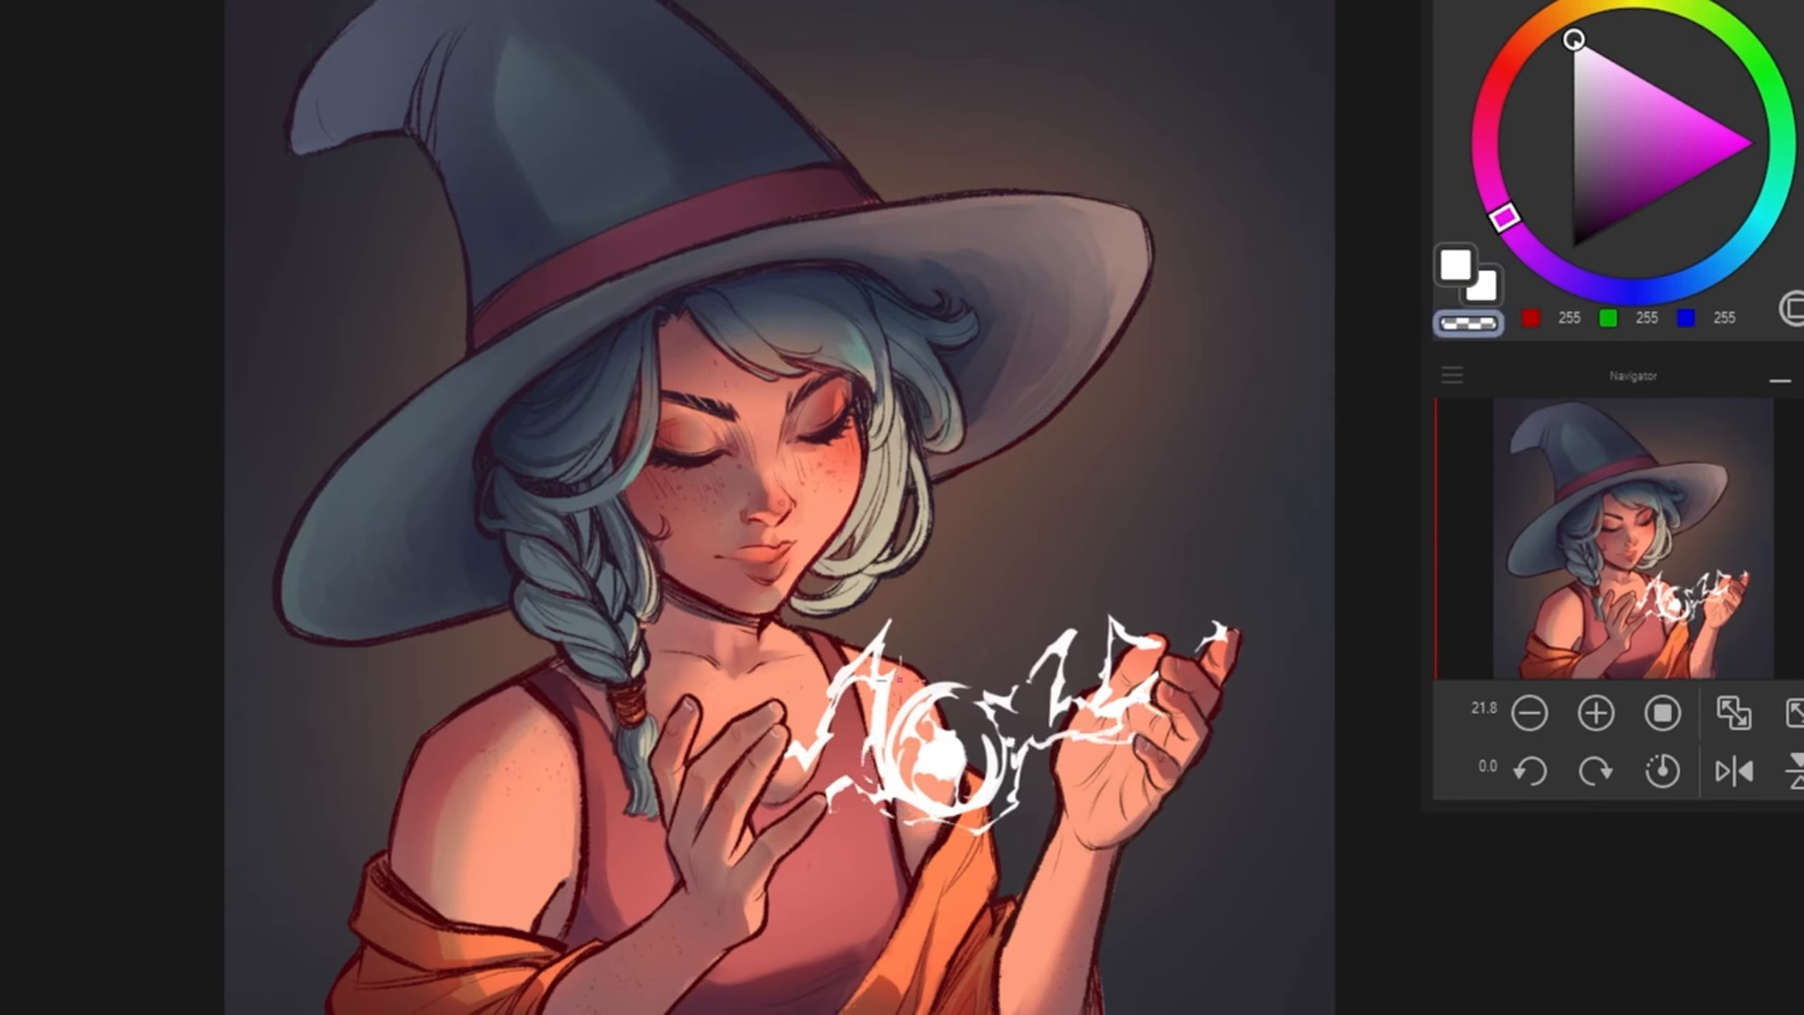
Step: Add small broken sparks above the ring and thin the bolt tips beside the lower hand's fingers
key("c")
key("c")
key("c")
key("c")
mouse_move(953, 653)
left_mouse_down()
mouse_move(946, 694)
mouse_move(908, 653)
left_mouse_up()
key("c")
key("c")
key("c")
key("c")
key("c")
left_click_drag(832, 788, 815, 794)
left_click_drag(791, 724, 789, 748)
key("c")
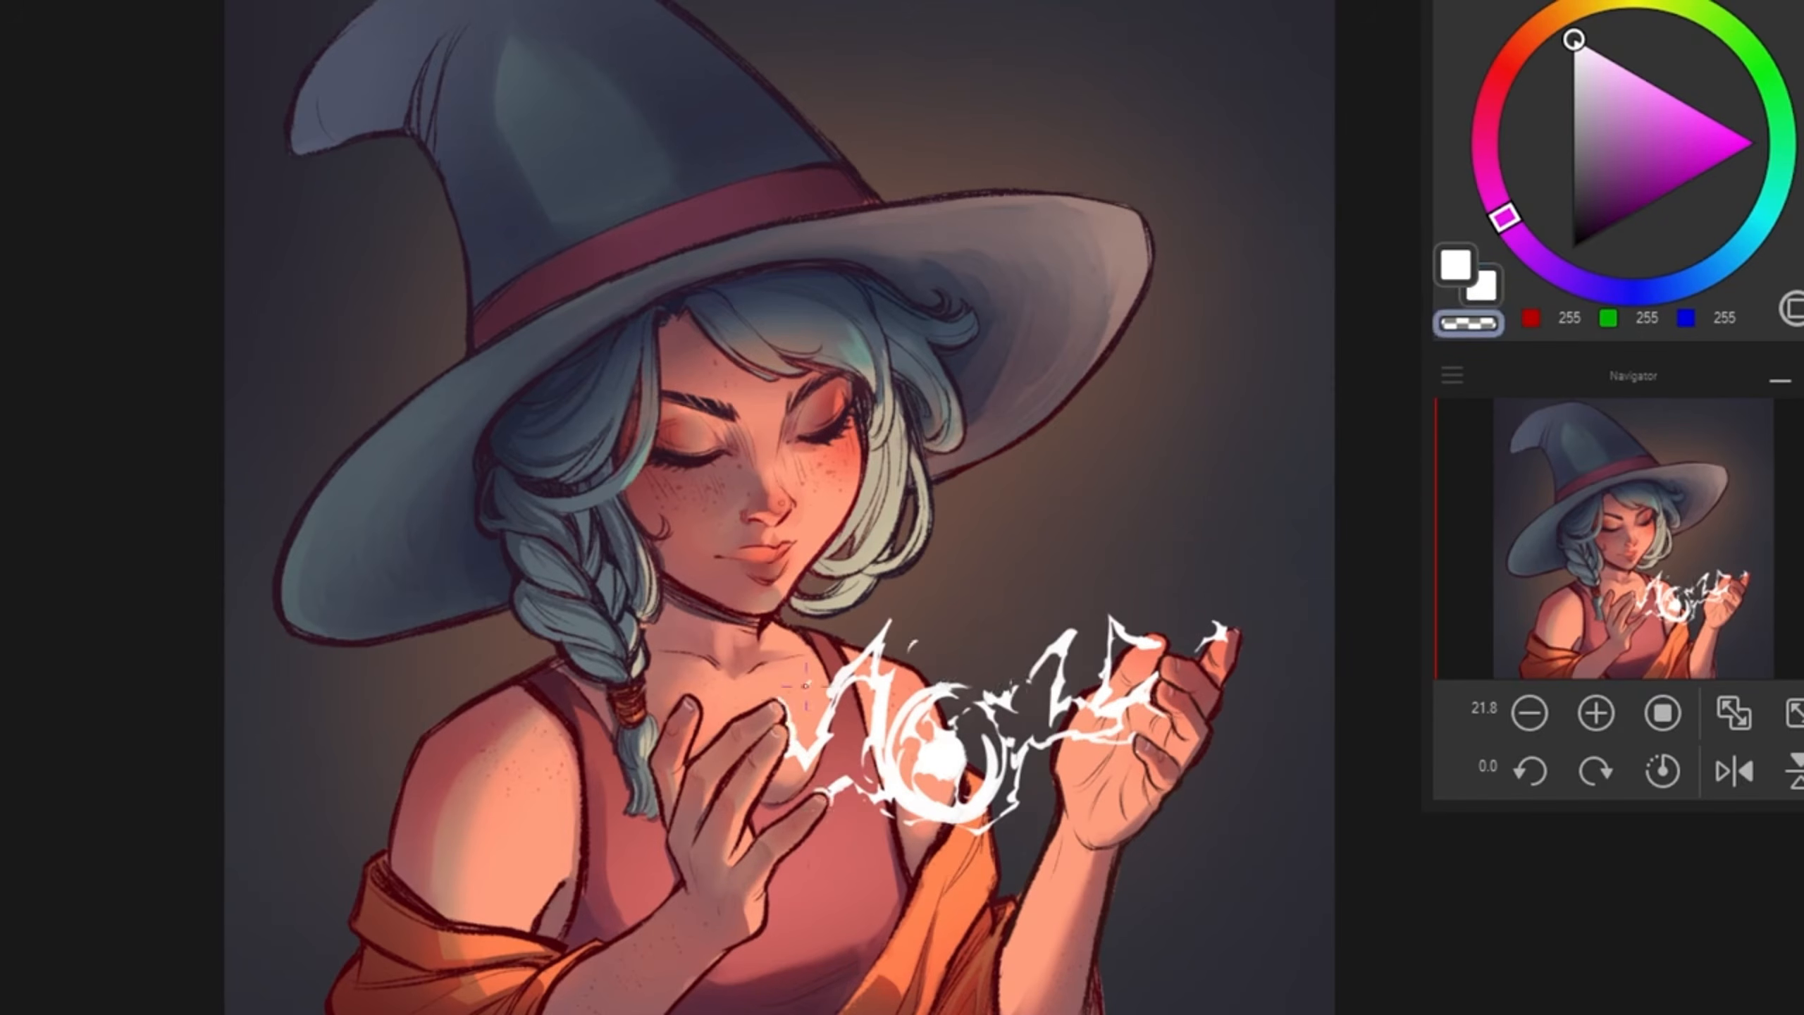
Step: Paint tiny tapered sparks trailing off above the fingers of the lower hand
key("c")
key("c")
mouse_move(779, 687)
left_mouse_down()
mouse_move(804, 704)
mouse_move(746, 684)
left_mouse_up()
key("c")
key("c")
left_click_drag(757, 683, 717, 685)
key("c")
key("c")
key("c")
Step: Clean up the ring's side and paint a short curved white arc below it
left_click_drag(881, 724, 891, 765)
left_click_drag(880, 841, 956, 861)
key("c")
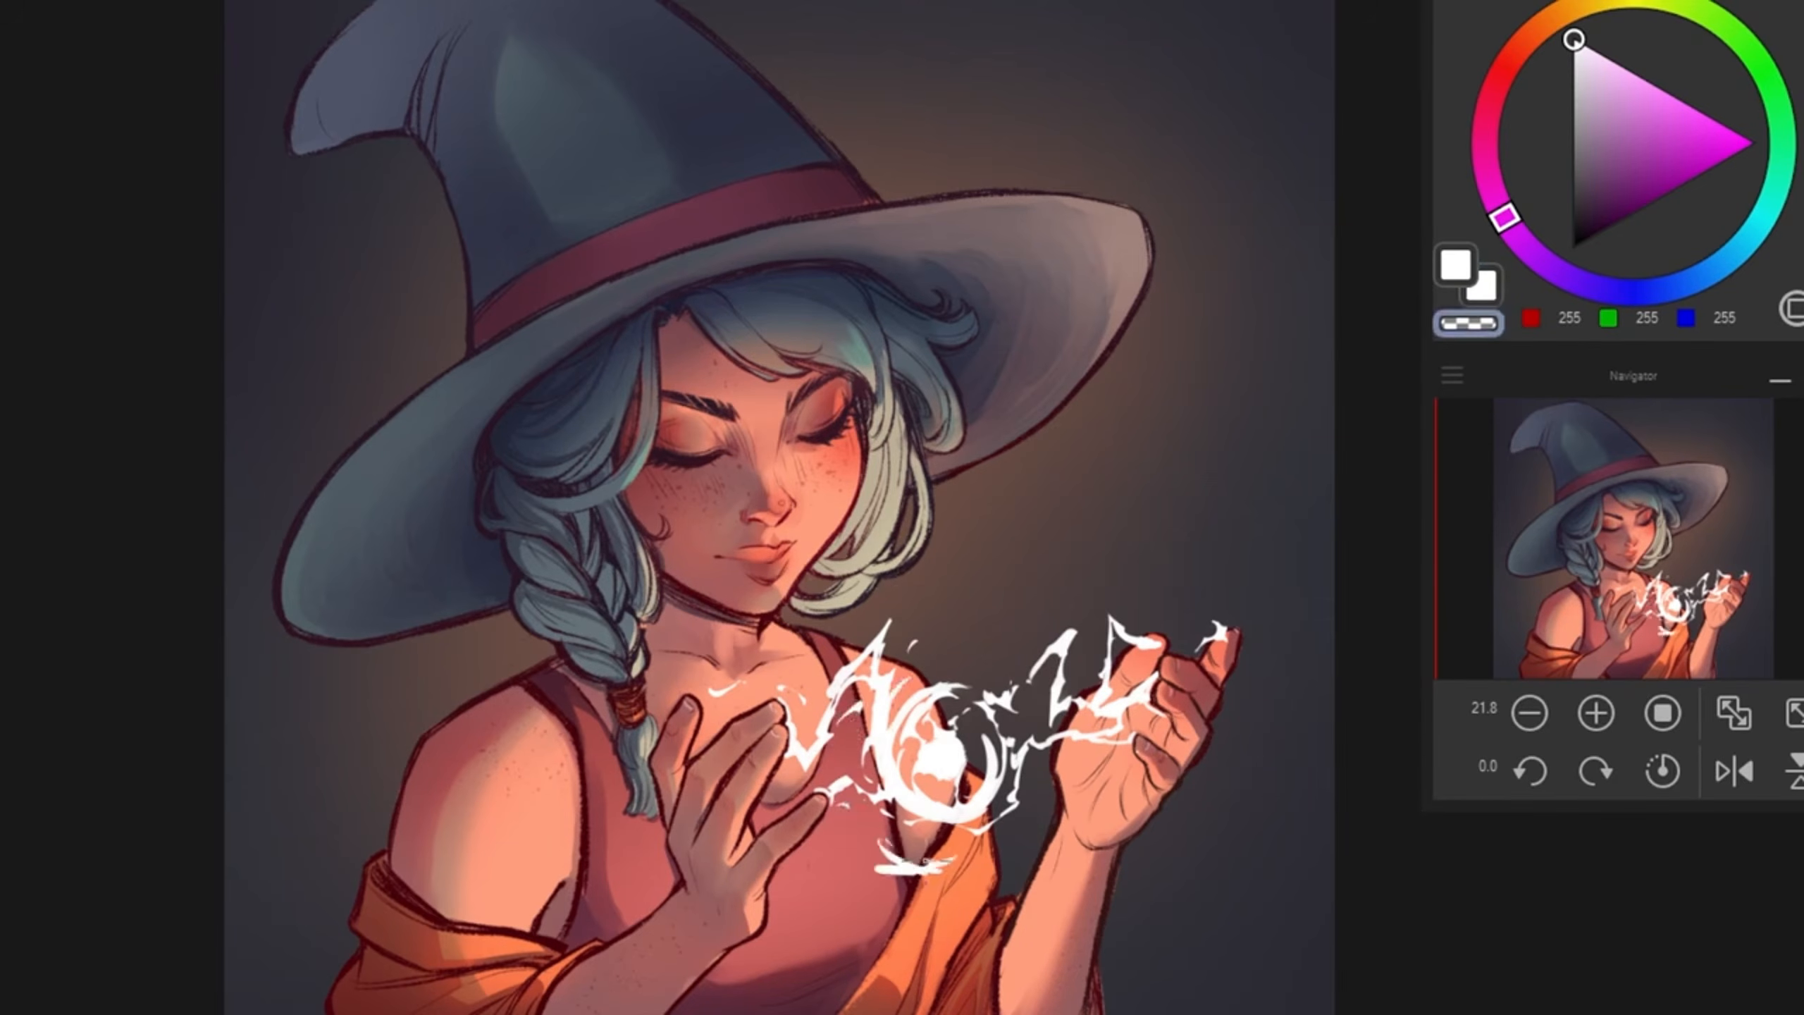
key("c")
mouse_move(1053, 796)
left_mouse_down()
mouse_move(1007, 894)
mouse_move(1059, 873)
left_mouse_up()
key("c")
key("ctrl+z")
key("ctrl+z")
Step: Paint a curved white arc beside the raised wrist and carve it into tapered, broken pieces
key("c")
mouse_move(1075, 764)
left_mouse_down()
mouse_move(1023, 880)
mouse_move(1057, 846)
mouse_move(1027, 876)
left_mouse_up()
key("c")
key("c")
mouse_move(1074, 796)
left_mouse_down()
mouse_move(1035, 850)
mouse_move(1048, 797)
left_mouse_up()
key("c")
key("c")
Step: Paint a broken, tapered white arc above the ring and trim it with a resized transparent brush
left_click_drag(924, 584, 1019, 582)
key("c")
left_click_drag(988, 593, 1055, 581)
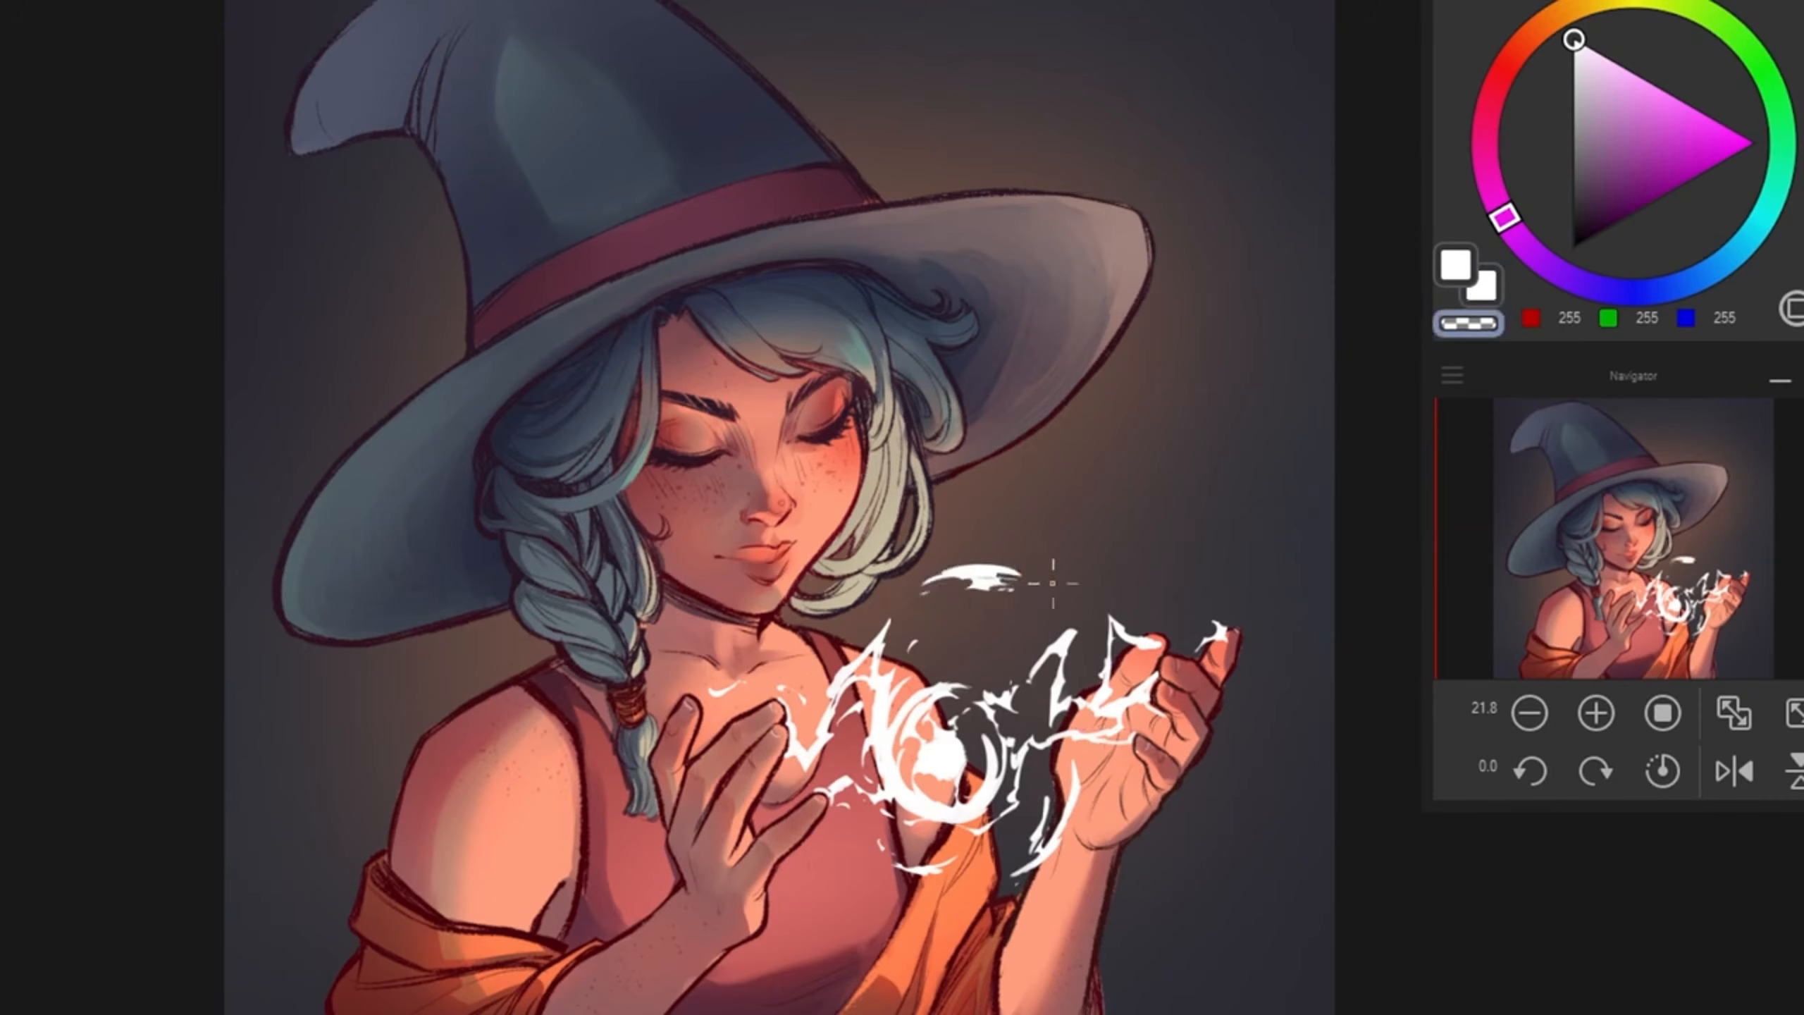
left_click_drag(1055, 503, 1146, 492, "ctrl+alt")
left_click_drag(1023, 588, 1006, 580)
key("c")
mouse_move(1057, 603)
left_mouse_down()
mouse_move(1027, 581)
mouse_move(1050, 592)
mouse_move(1009, 572)
mouse_move(1060, 583)
left_mouse_up()
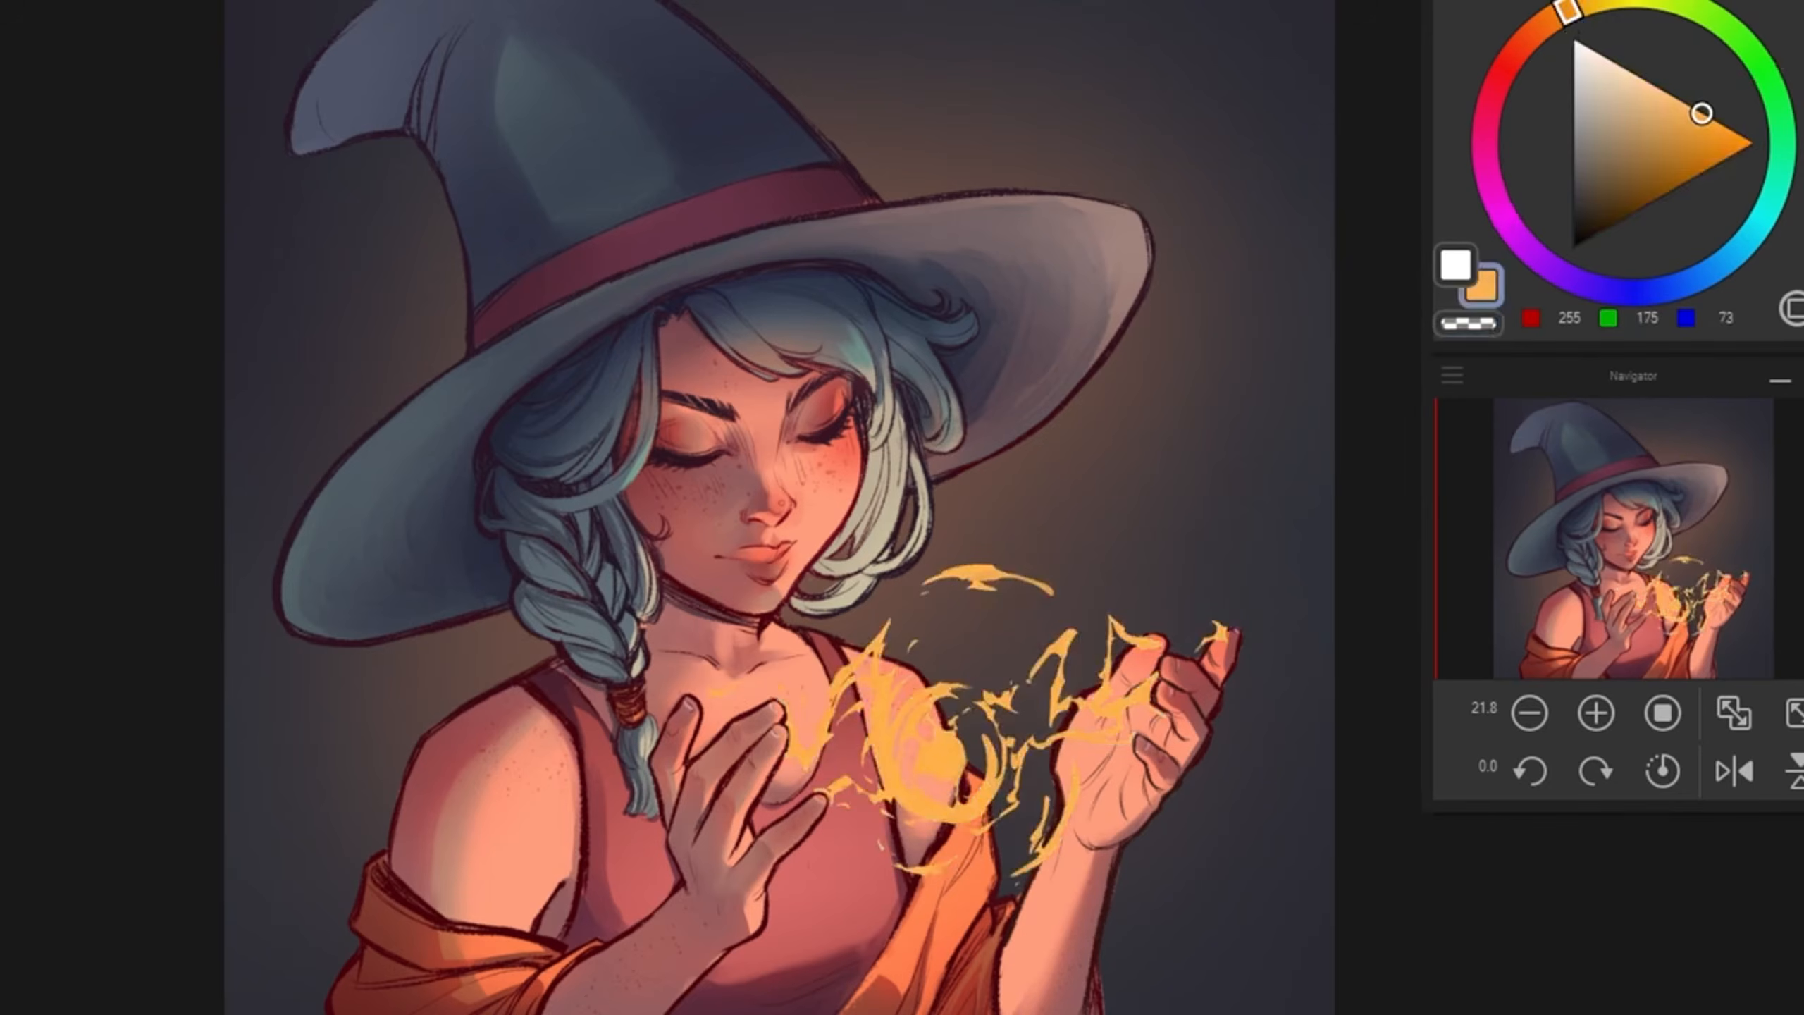
Step: Recolour the lightning pale cream around the orb and saturated orange-red at the raised fingertips
left_click(1606, 57)
key("[")
key("[")
key("[")
mouse_move(1002, 740)
left_mouse_down()
mouse_move(940, 687)
mouse_move(1016, 726)
left_mouse_up()
left_click(944, 935, "alt")
left_click(1753, 143)
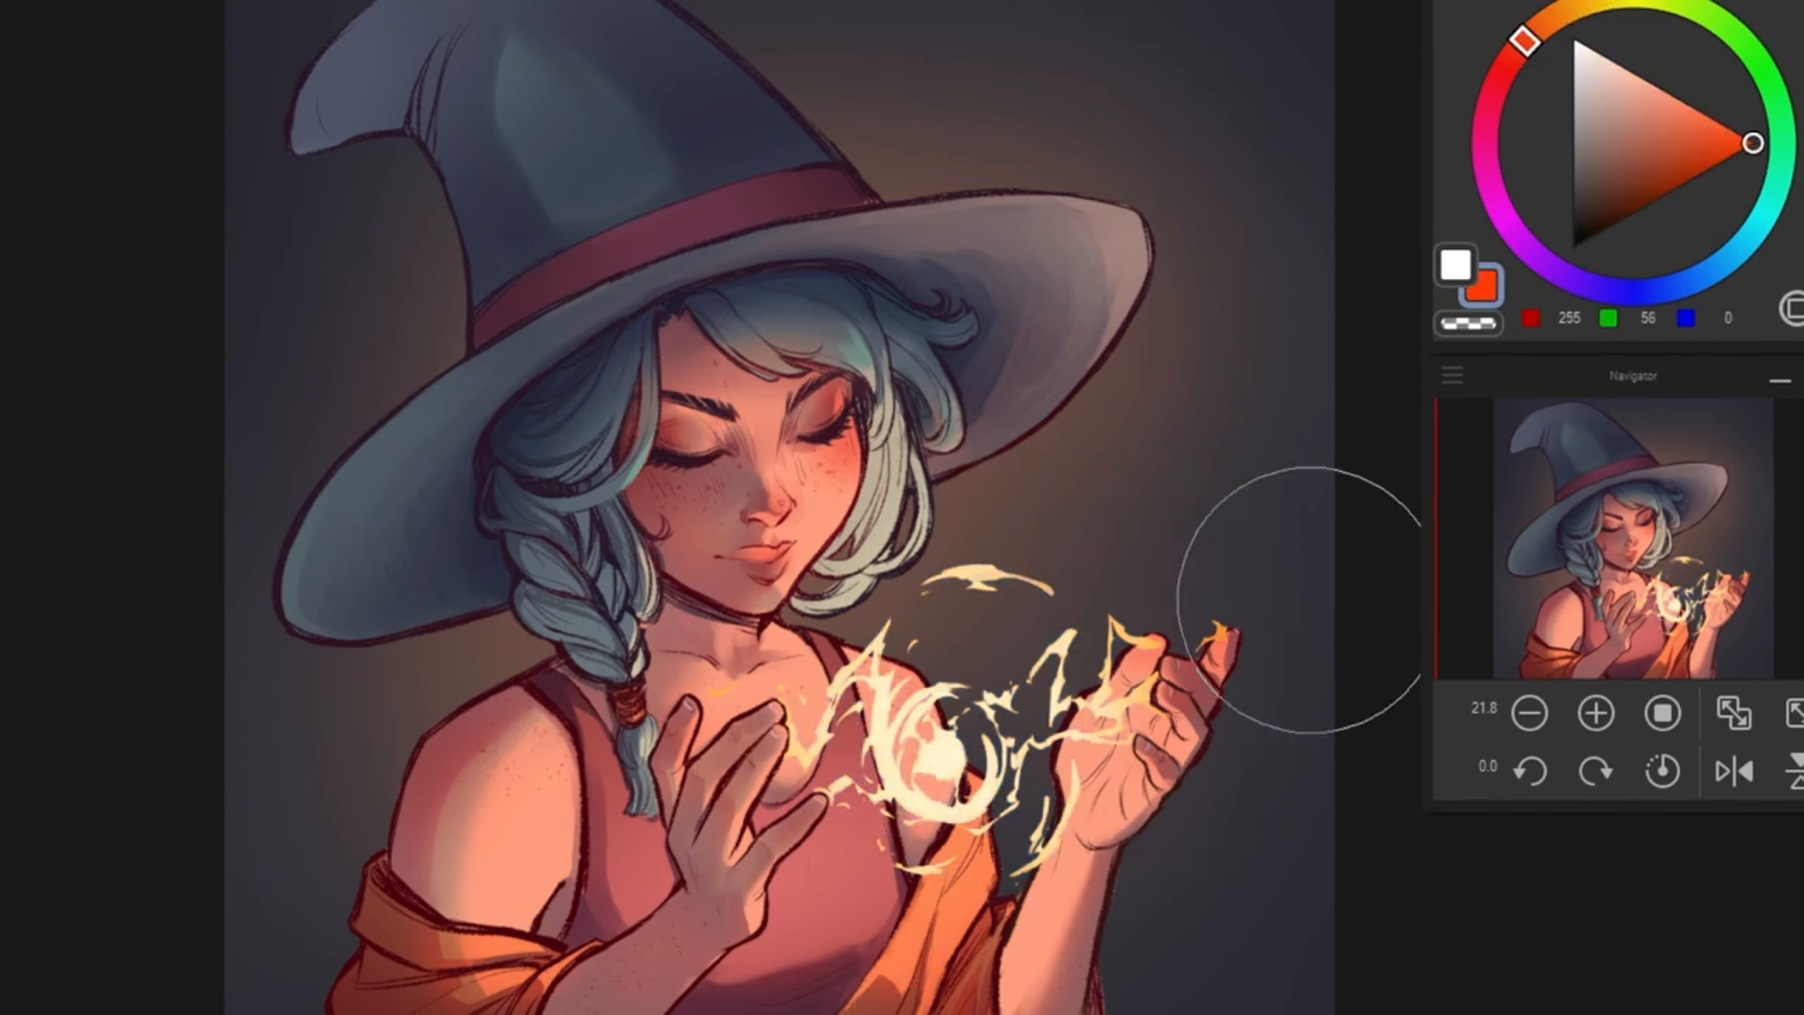
left_click(1300, 602)
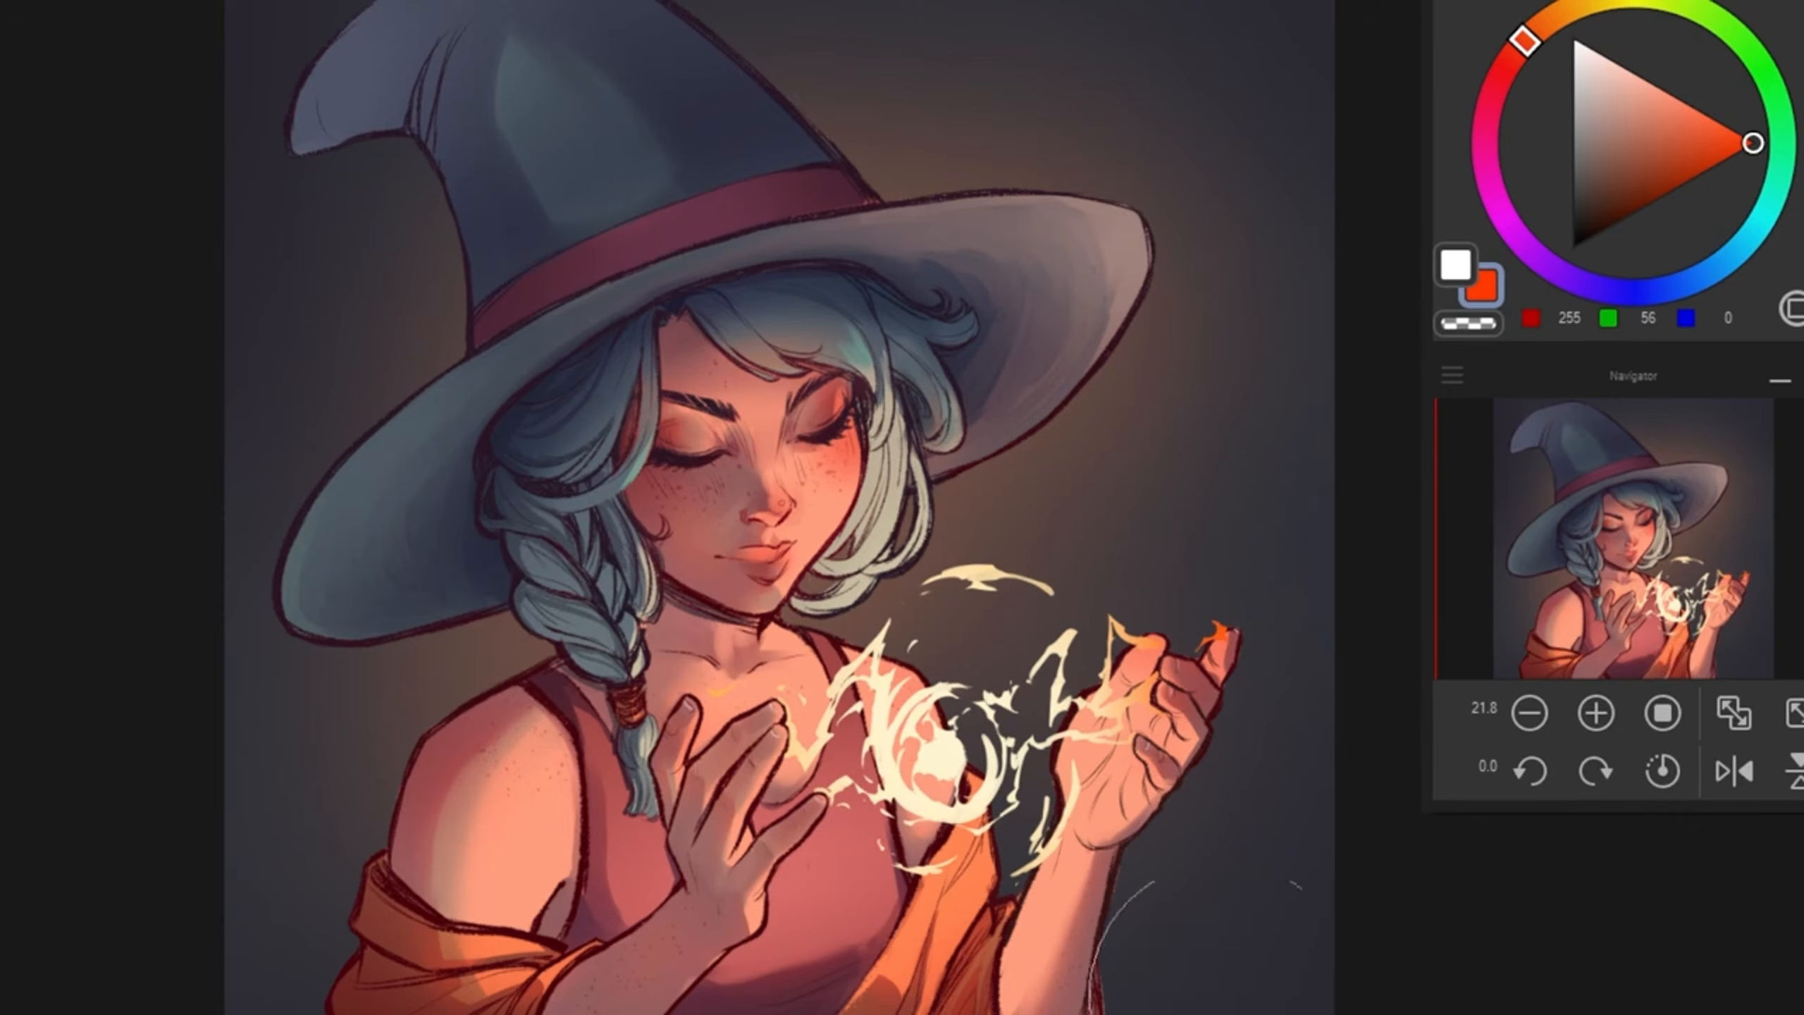
Step: Lower the luminosity of the lightning's glow to -40
left_click(1020, 754)
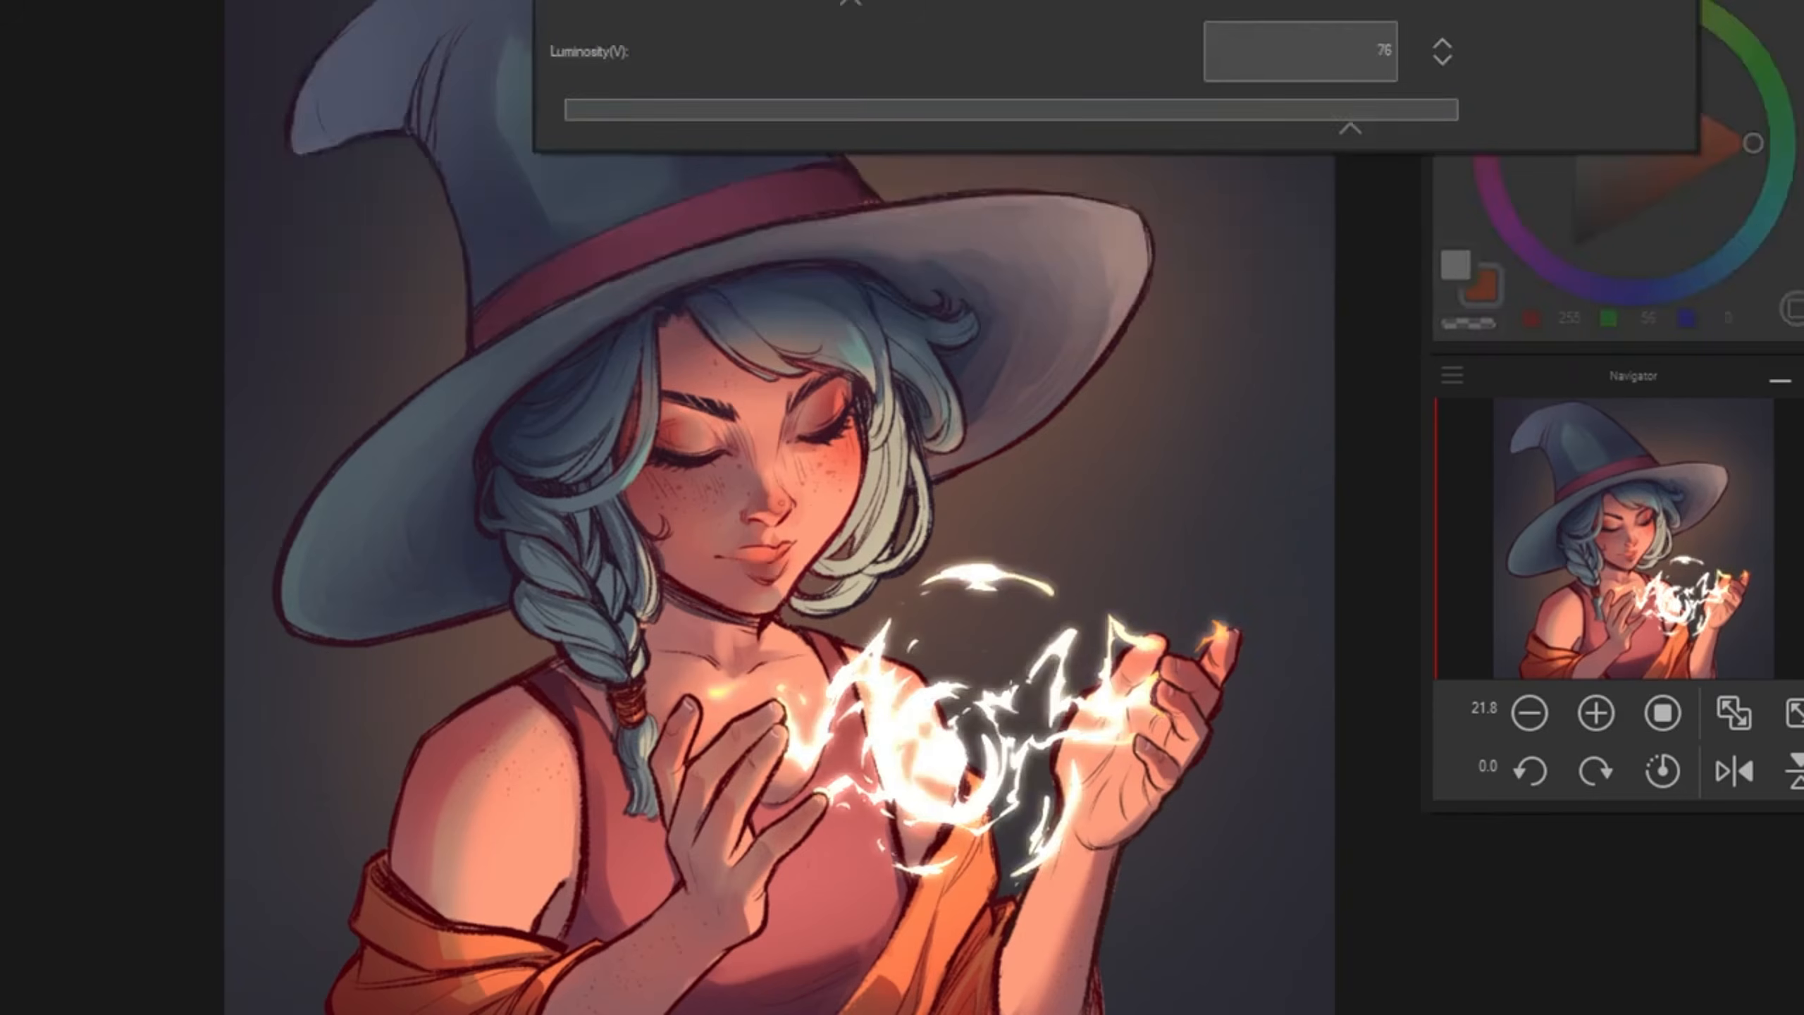
left_click_drag(1351, 111, 836, 113)
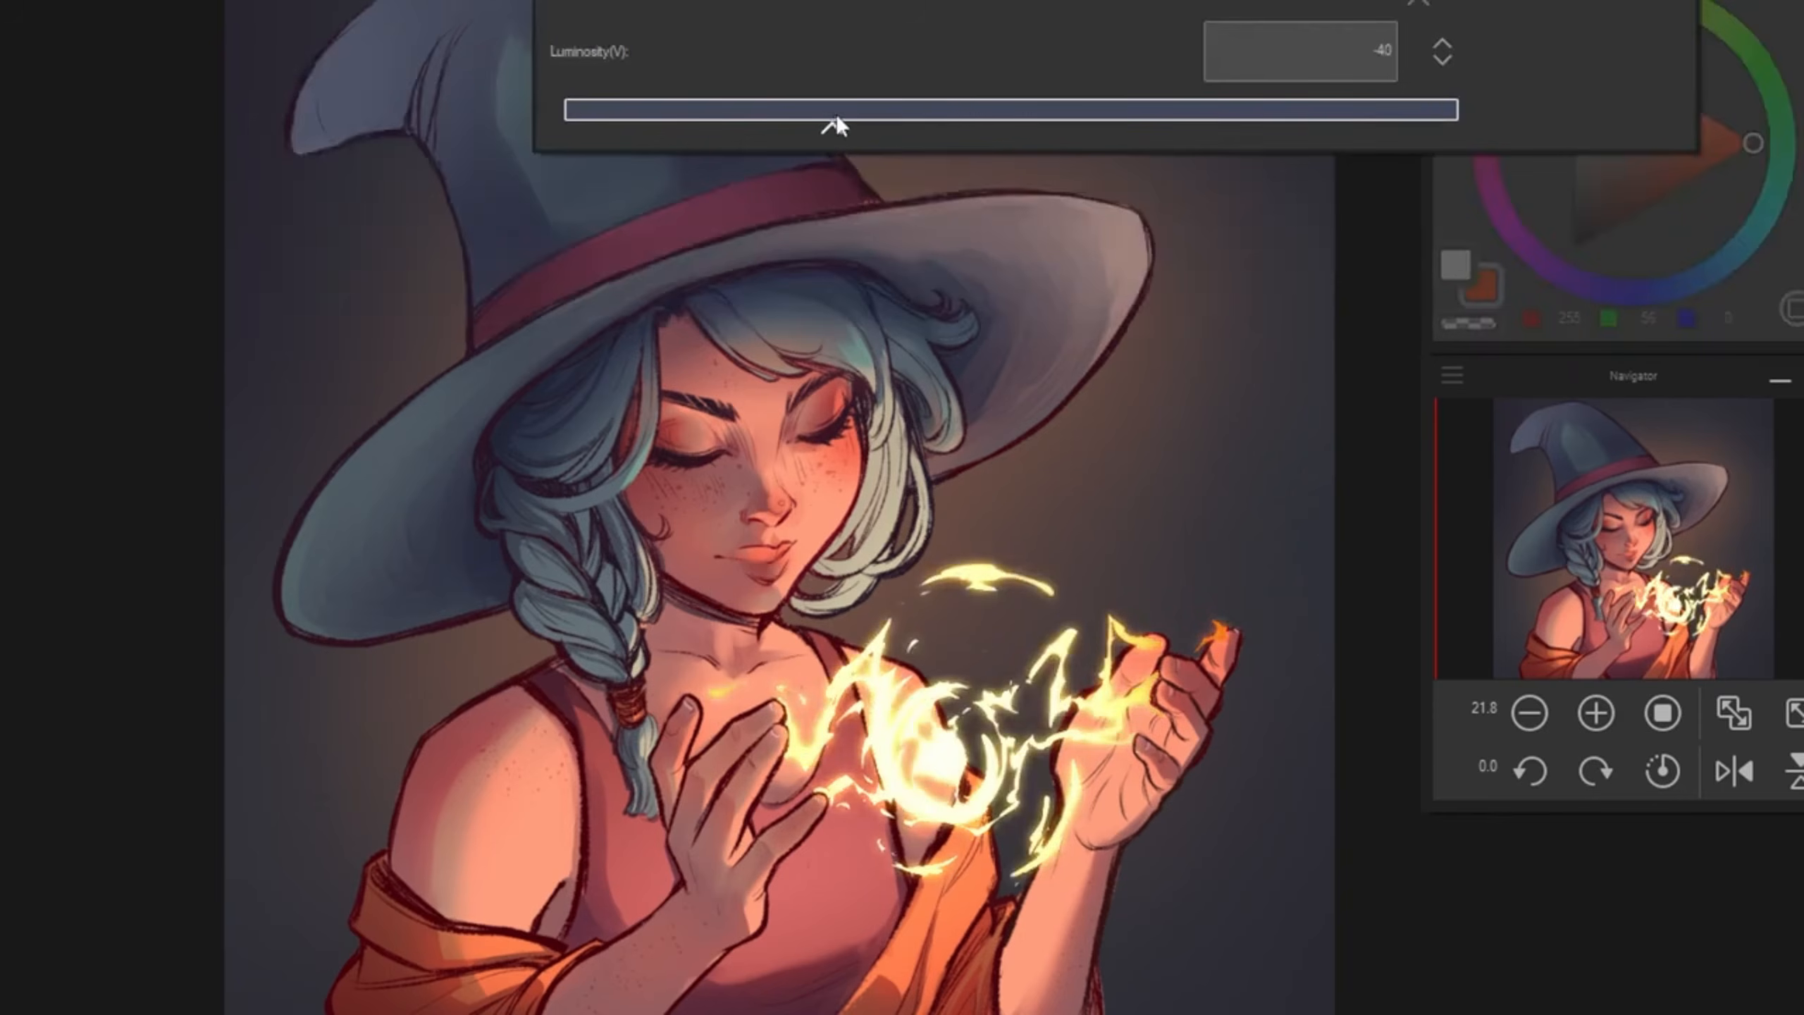
key("Return")
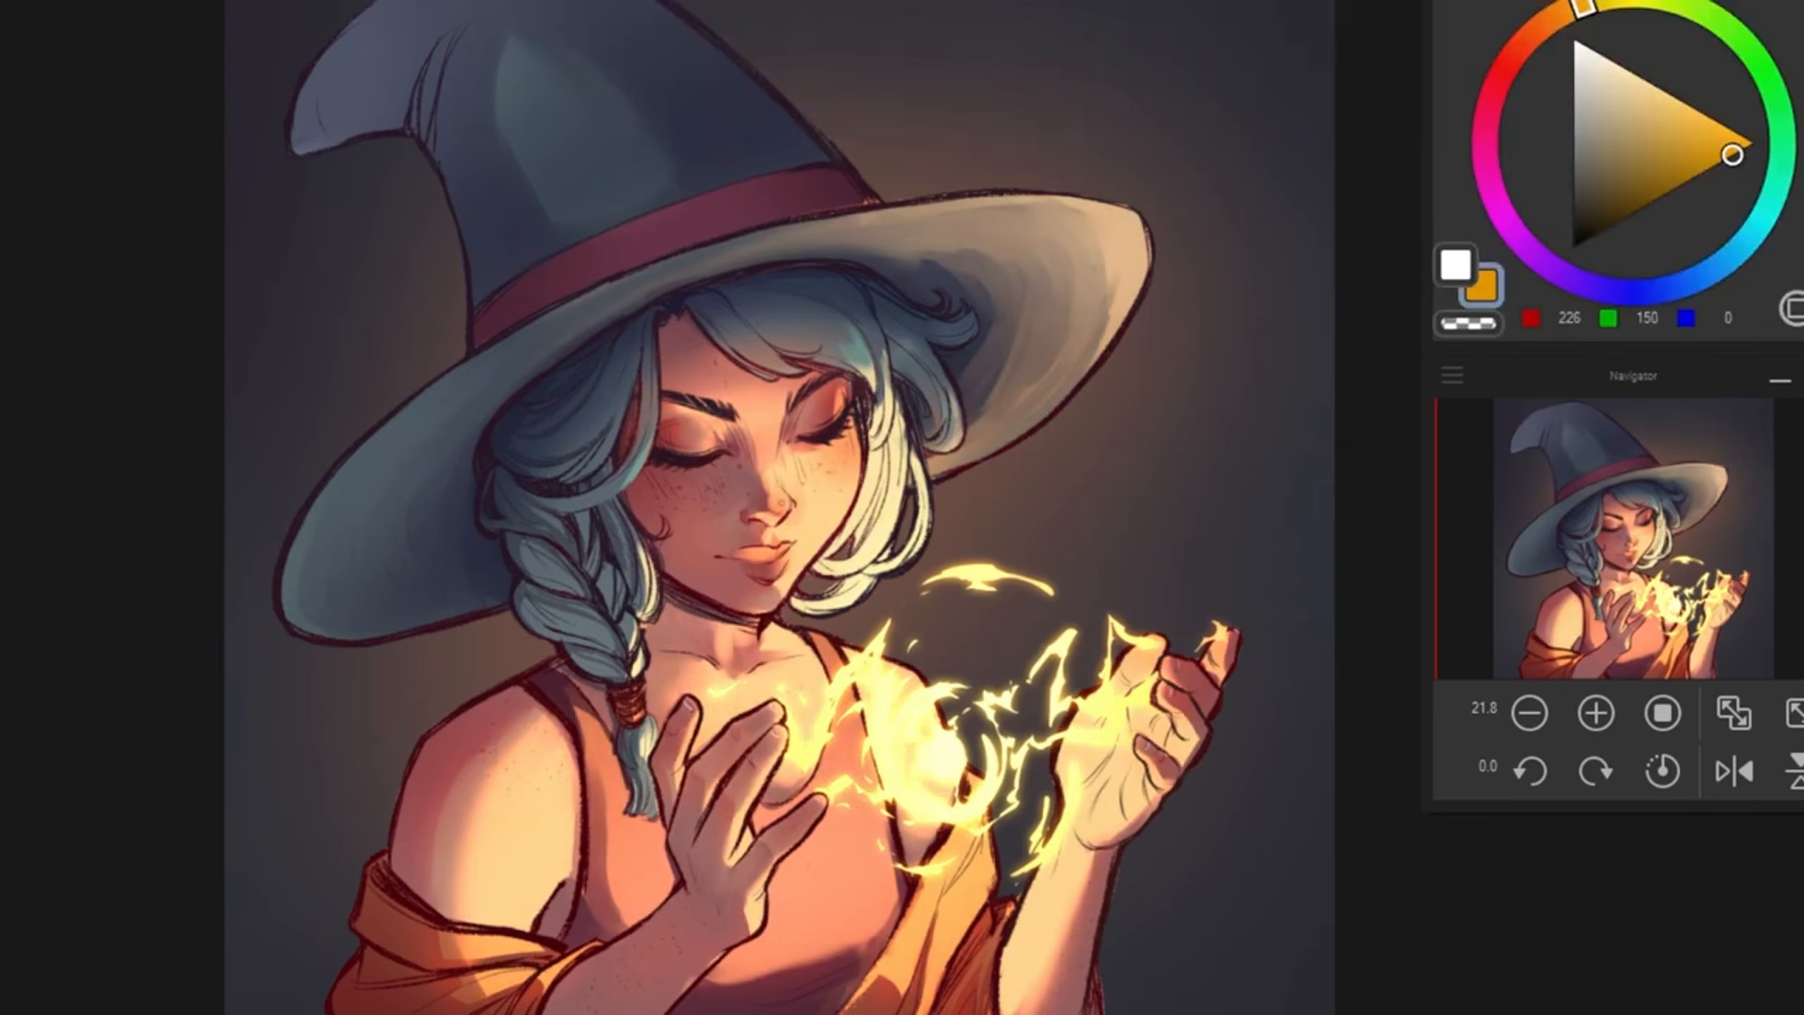
Step: Paint amber light around the orb and clear the excess from the fingers and the raised hand
left_click_drag(944, 807, 888, 718)
left_click_drag(1052, 718, 874, 768)
key("c")
mouse_move(742, 860)
left_mouse_down()
mouse_move(787, 700)
mouse_move(817, 803)
left_mouse_up()
left_click_drag(1222, 654, 1165, 818)
mouse_move(1137, 672)
left_mouse_down()
mouse_move(1193, 810)
mouse_move(1135, 813)
mouse_move(1125, 867)
mouse_move(1090, 764)
left_mouse_up()
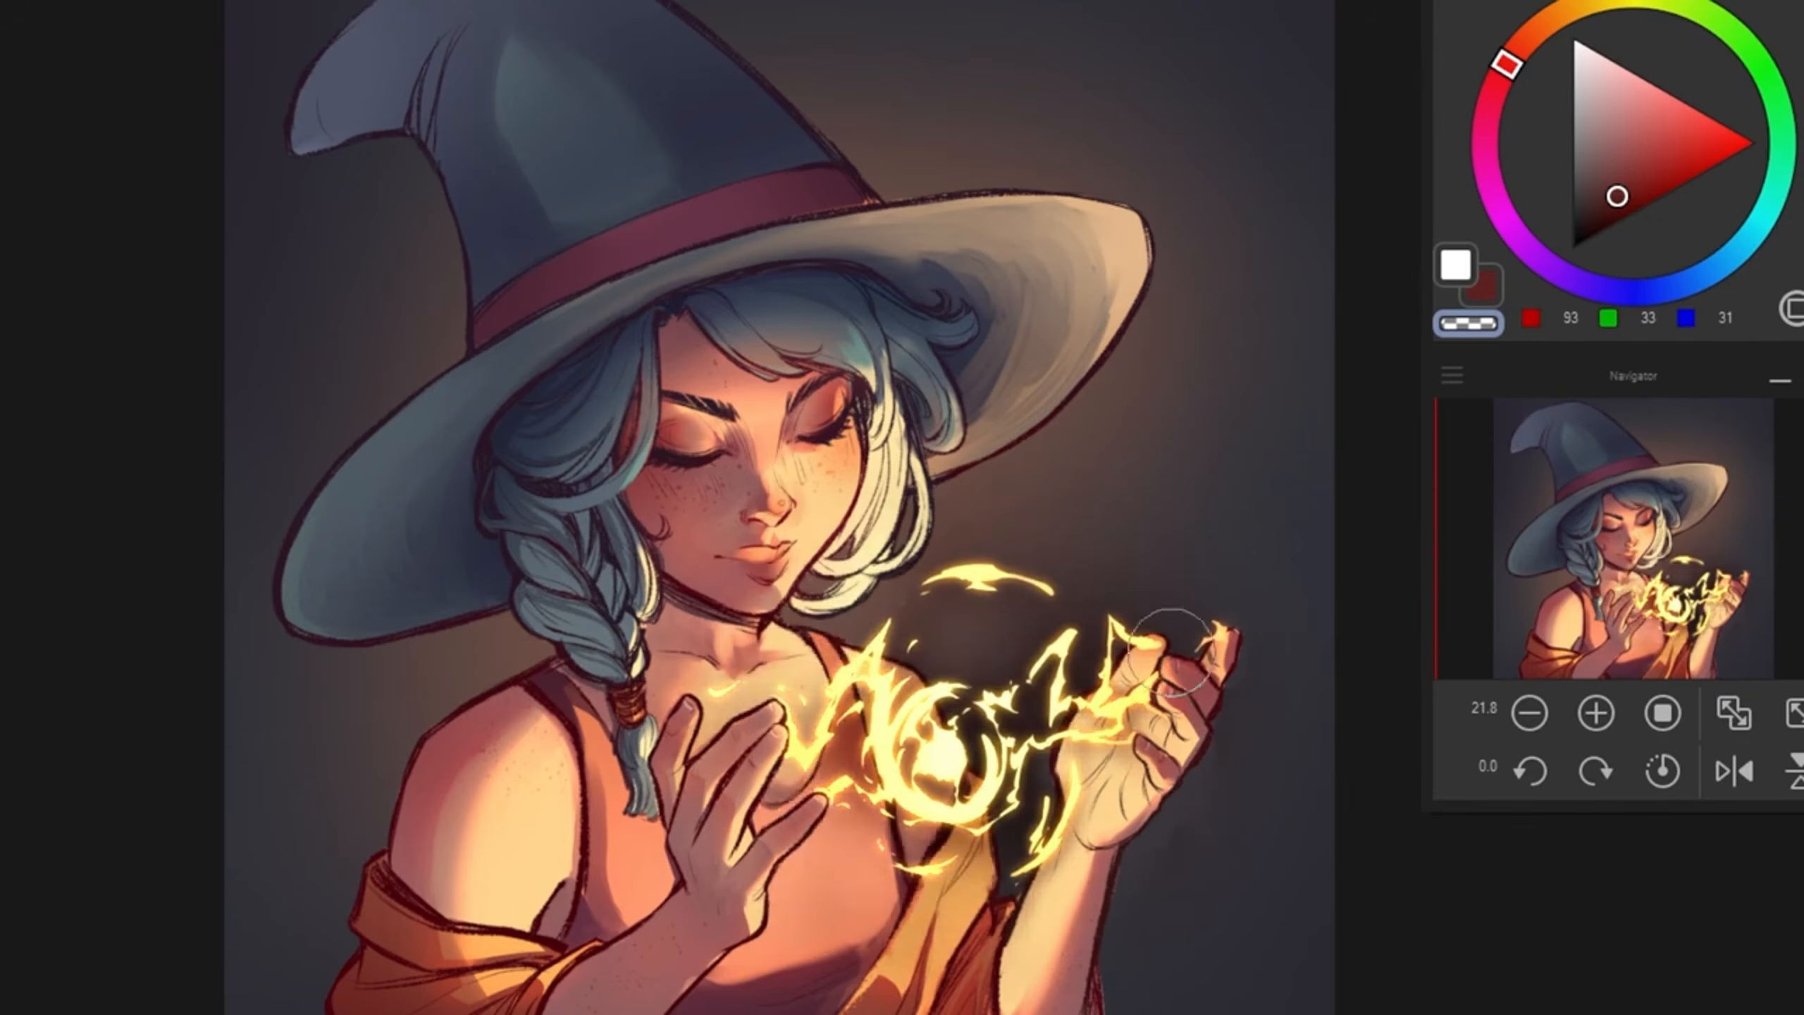
left_click_drag(1074, 757, 1023, 767)
key("ctrl+u")
key("Return")
Step: Paint a pale orange flame with a rounded base and a curling tail between the two hands
mouse_move(848, 512)
left_mouse_down()
mouse_move(816, 575)
mouse_move(904, 508)
left_mouse_up()
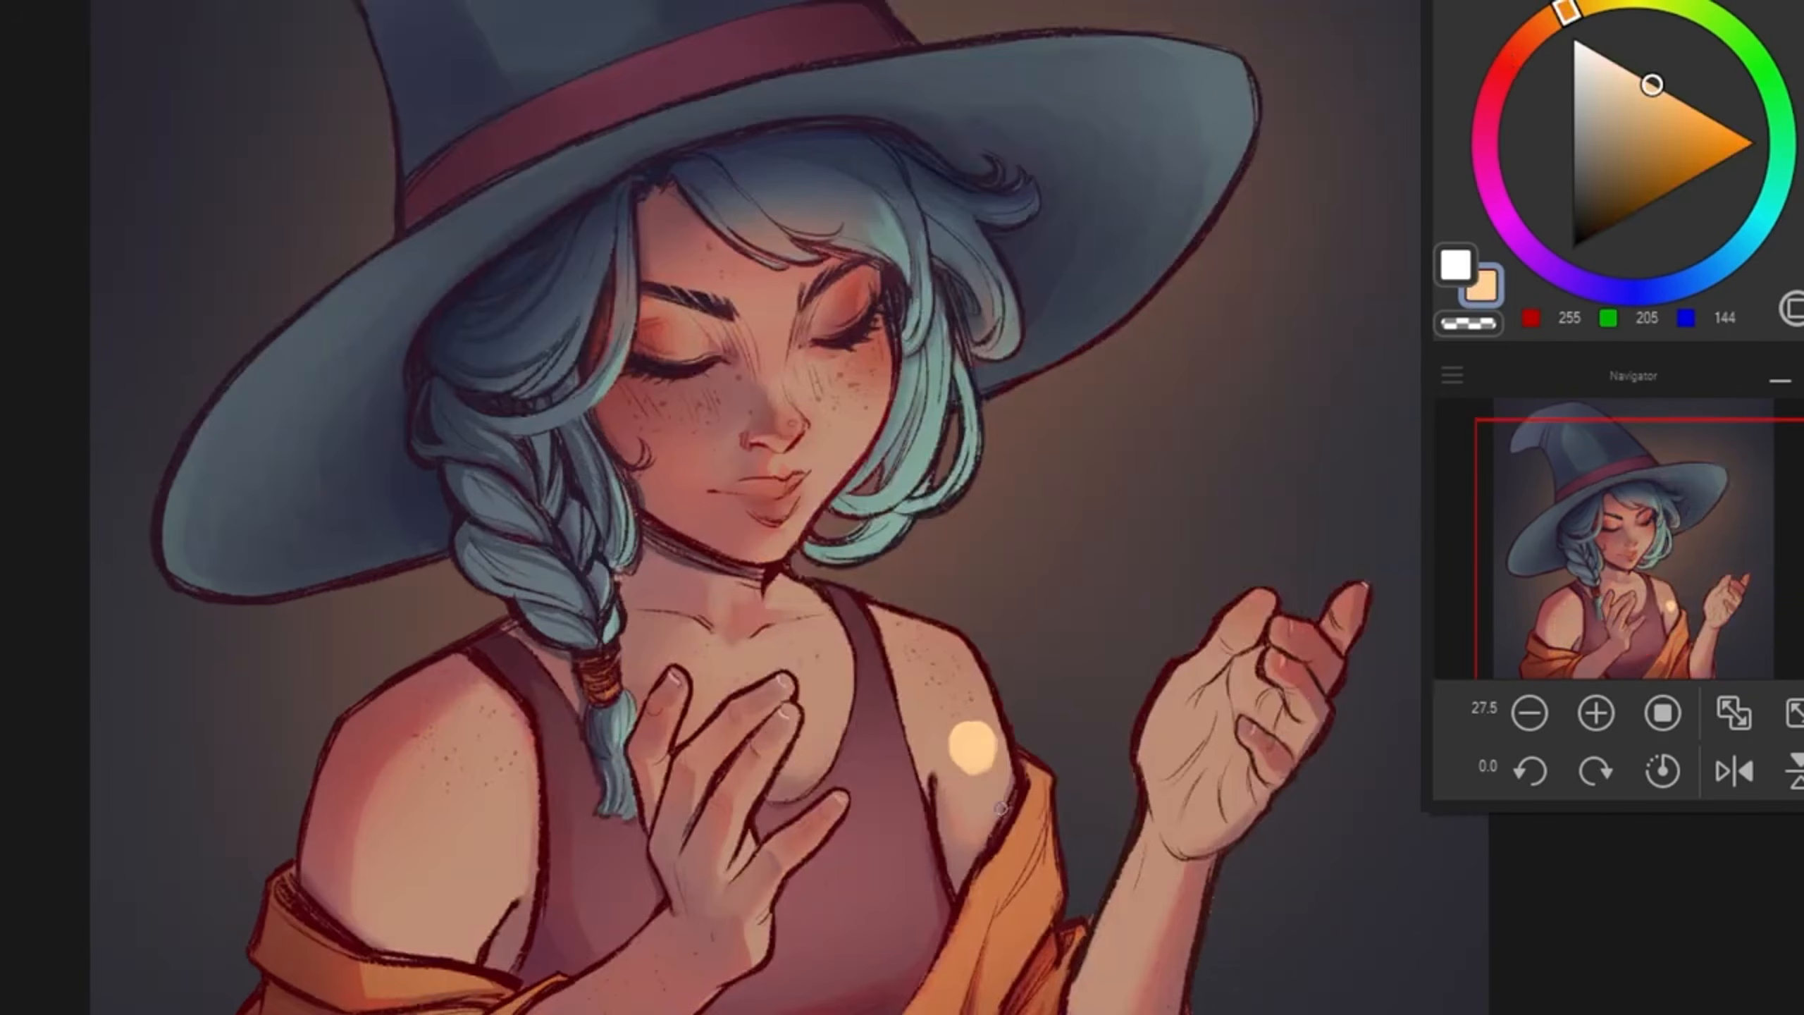
key("k")
mouse_move(977, 748)
left_mouse_down()
mouse_move(941, 805)
mouse_move(991, 774)
mouse_move(957, 795)
mouse_move(1007, 676)
left_mouse_up()
left_click_drag(1029, 650, 1001, 601)
left_click_drag(959, 700, 949, 771)
left_click_drag(1028, 604, 980, 725)
left_click_drag(1017, 505, 1030, 604)
left_click_drag(1044, 618, 1025, 727)
mouse_move(1039, 606)
left_mouse_down()
mouse_move(1050, 704)
mouse_move(1039, 667)
left_mouse_up()
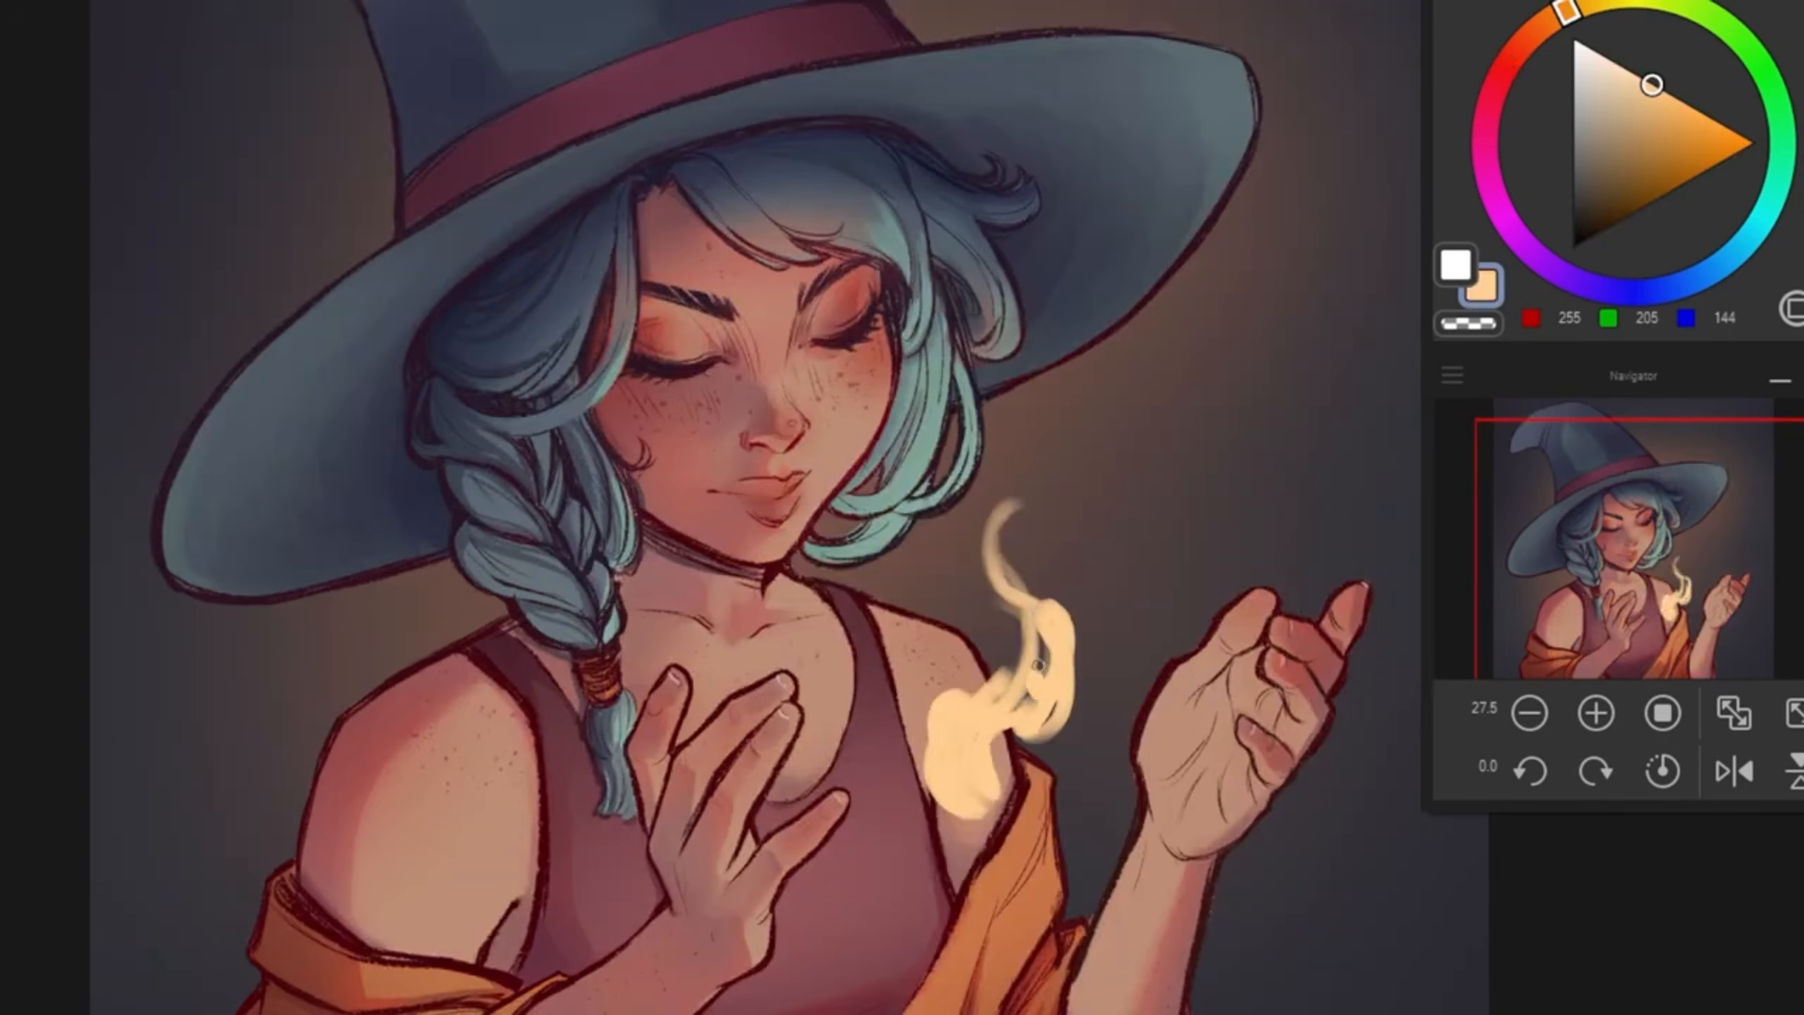
left_click_drag(1020, 499, 1037, 628)
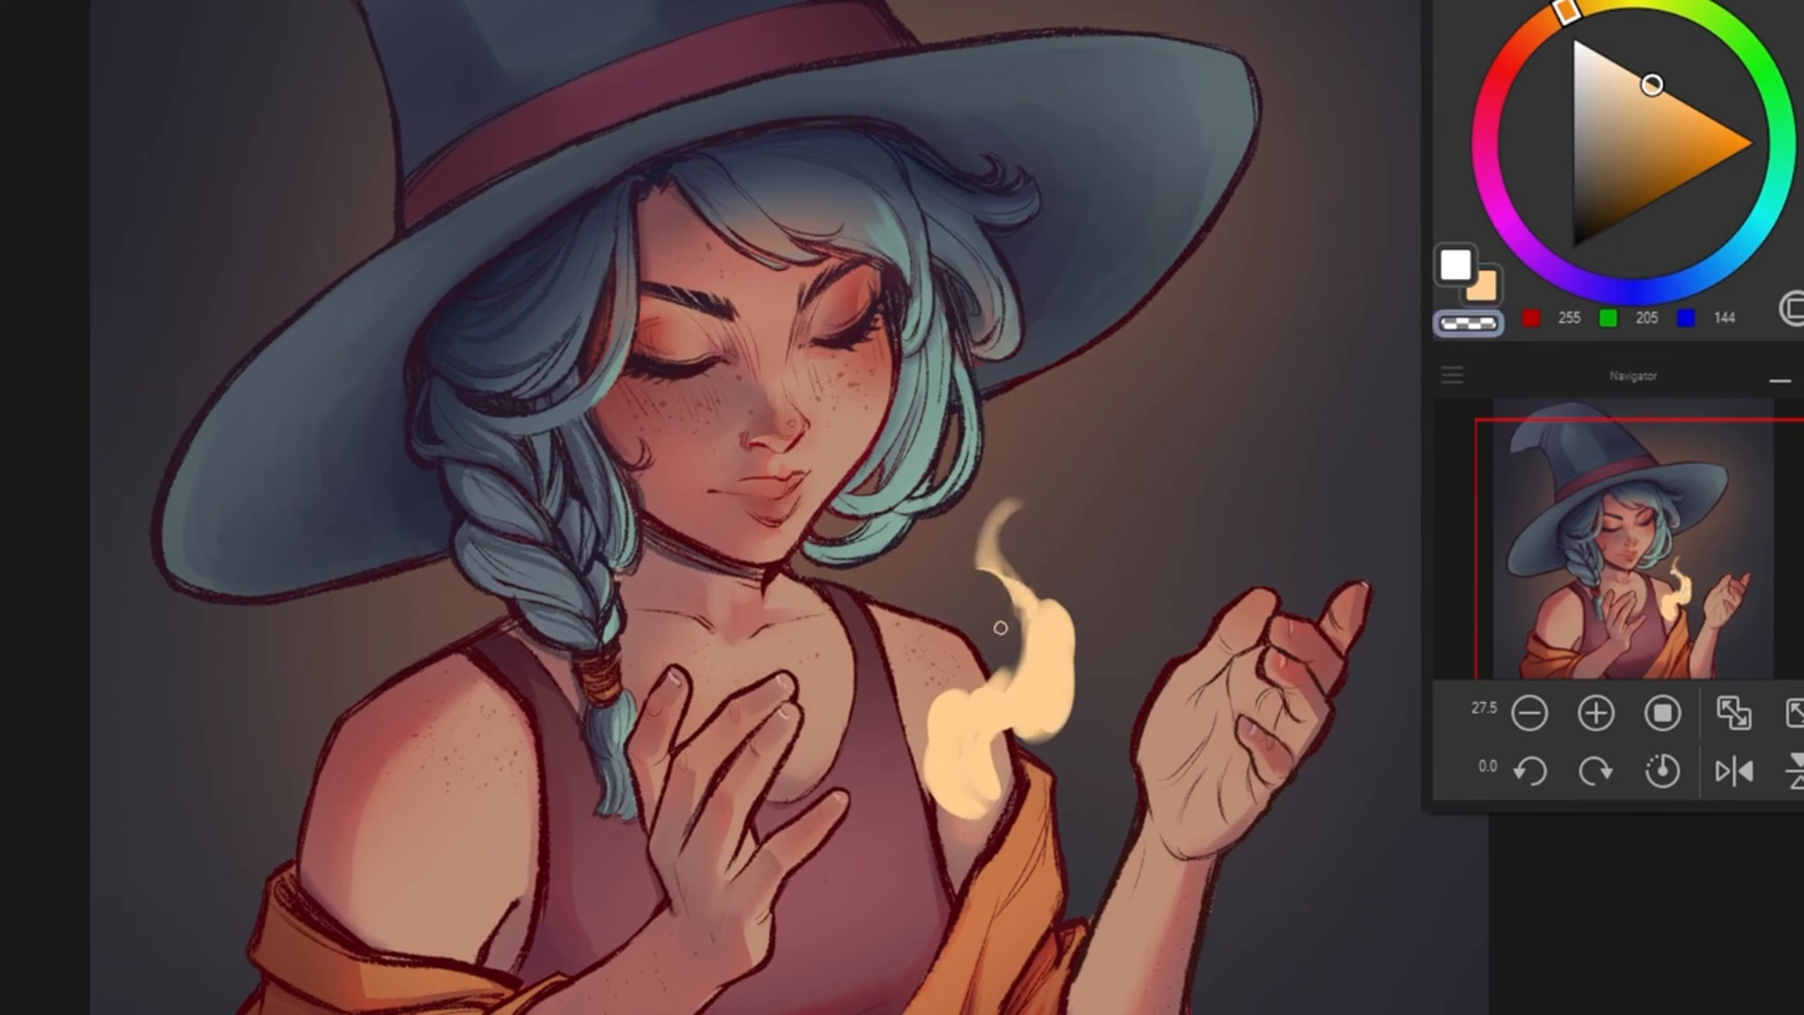
Step: Fill out the flame's body and trim its edges into pointed licks, alternating paint and transparent colour
key("c")
left_click_drag(994, 736, 991, 803)
key("c")
left_click_drag(1005, 753, 1021, 727)
key("c")
left_click_drag(938, 718, 965, 680)
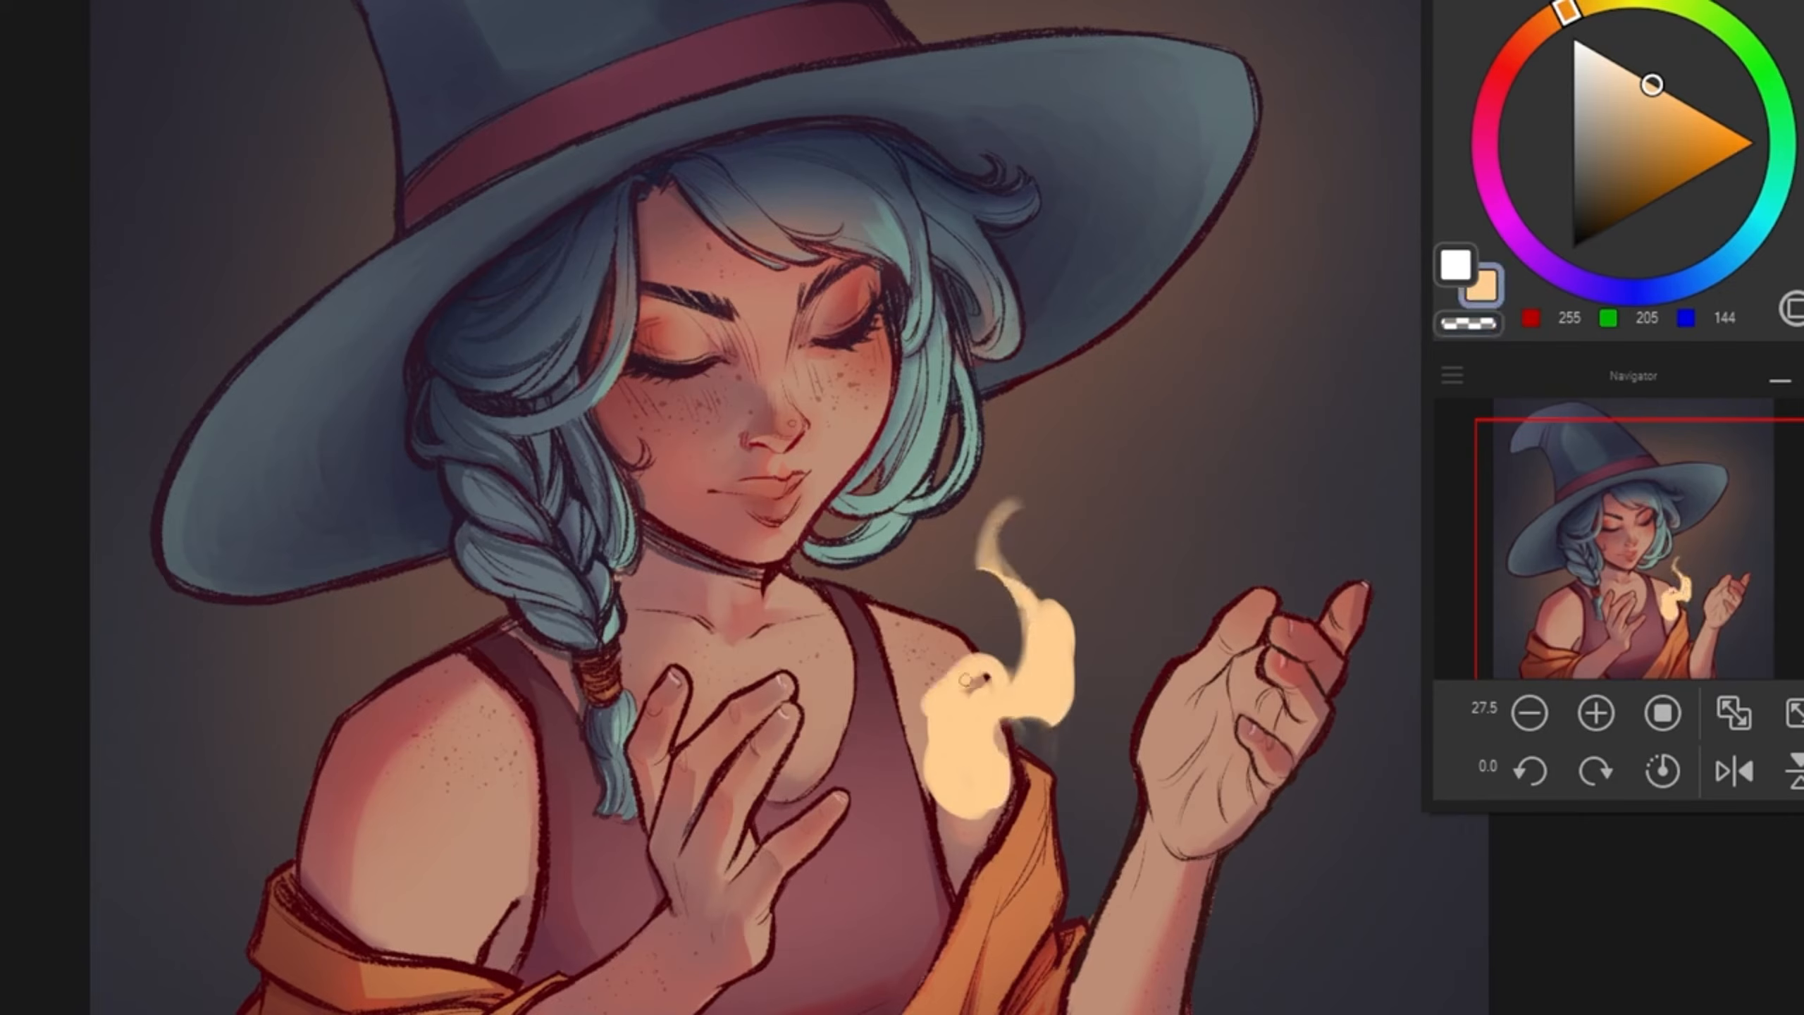
key("c")
left_click_drag(1074, 711, 1051, 585)
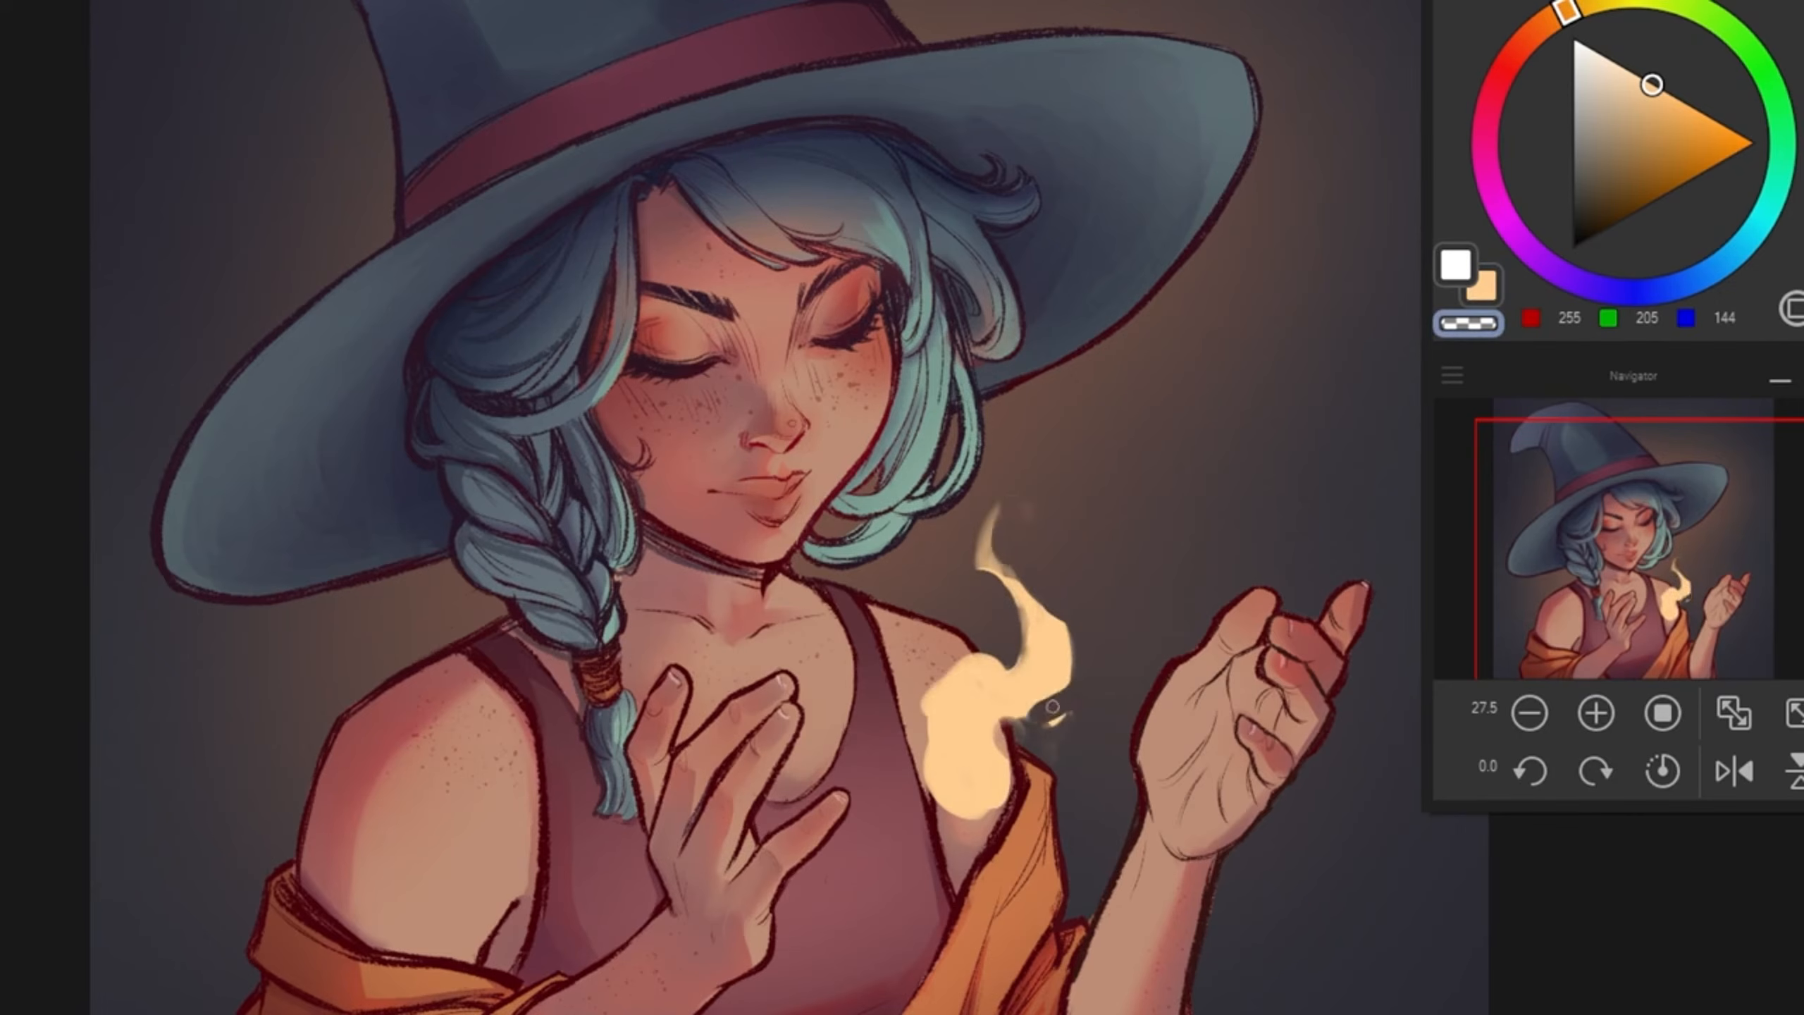
Step: Sharpen the flame's outer edge and curled tip, and add a small detached wisp above it
key("c")
mouse_move(1053, 706)
left_mouse_down()
mouse_move(1028, 758)
mouse_move(962, 756)
mouse_move(1017, 711)
mouse_move(1044, 621)
mouse_move(1067, 674)
mouse_move(1070, 626)
left_mouse_up()
key("c")
key("c")
mouse_move(995, 661)
left_mouse_down()
mouse_move(1010, 594)
mouse_move(992, 525)
left_mouse_up()
key("c")
key("c")
key("c")
left_click_drag(997, 543, 1040, 509)
key("c")
key("c")
Step: Reshape the chest-side edge of the flame's base and thin its curled tip
left_click_drag(939, 759, 937, 727)
key("c")
left_click_drag(928, 732, 922, 675)
key("c")
key("c")
mouse_move(915, 687)
left_mouse_down()
mouse_move(929, 722)
mouse_move(954, 667)
left_mouse_up()
key("c")
key("c")
left_click_drag(989, 565, 998, 533)
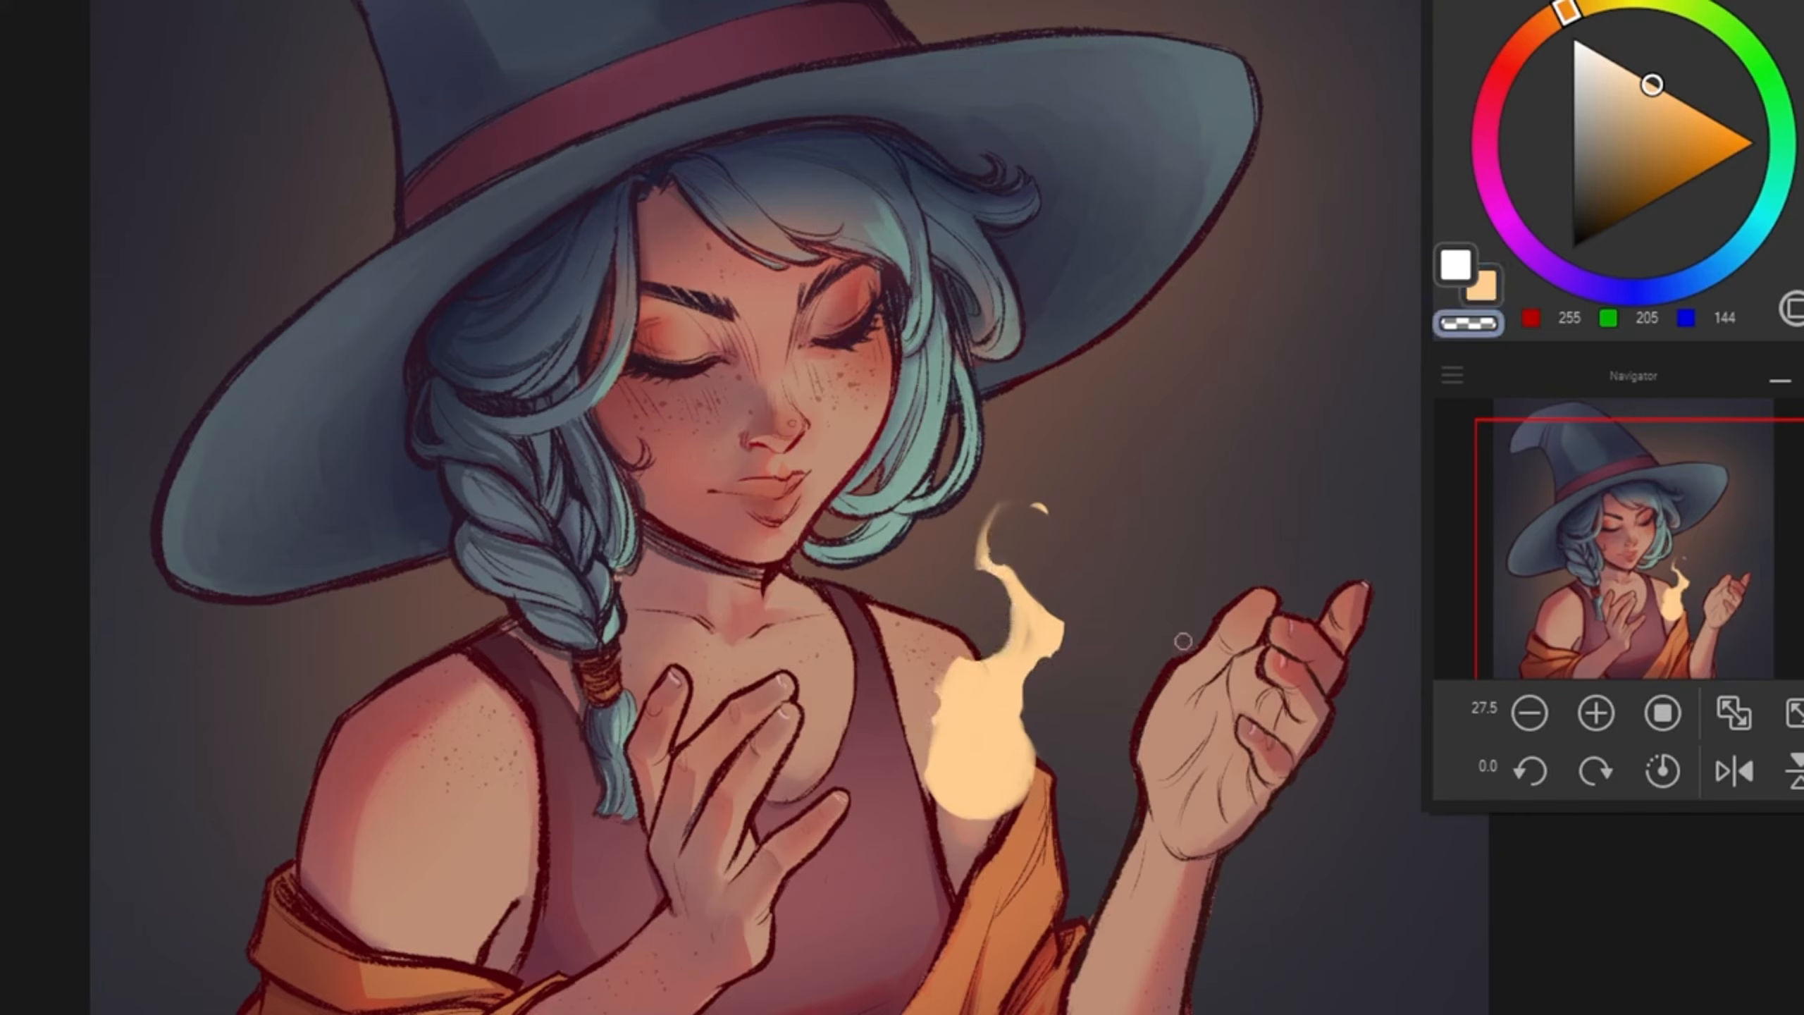
Step: Add a small lick beside the flame's upper body and carve its tip into a thin point
key("c")
left_click_drag(943, 640, 961, 640)
key("c")
key("c")
left_click_drag(997, 504, 980, 567)
key("c")
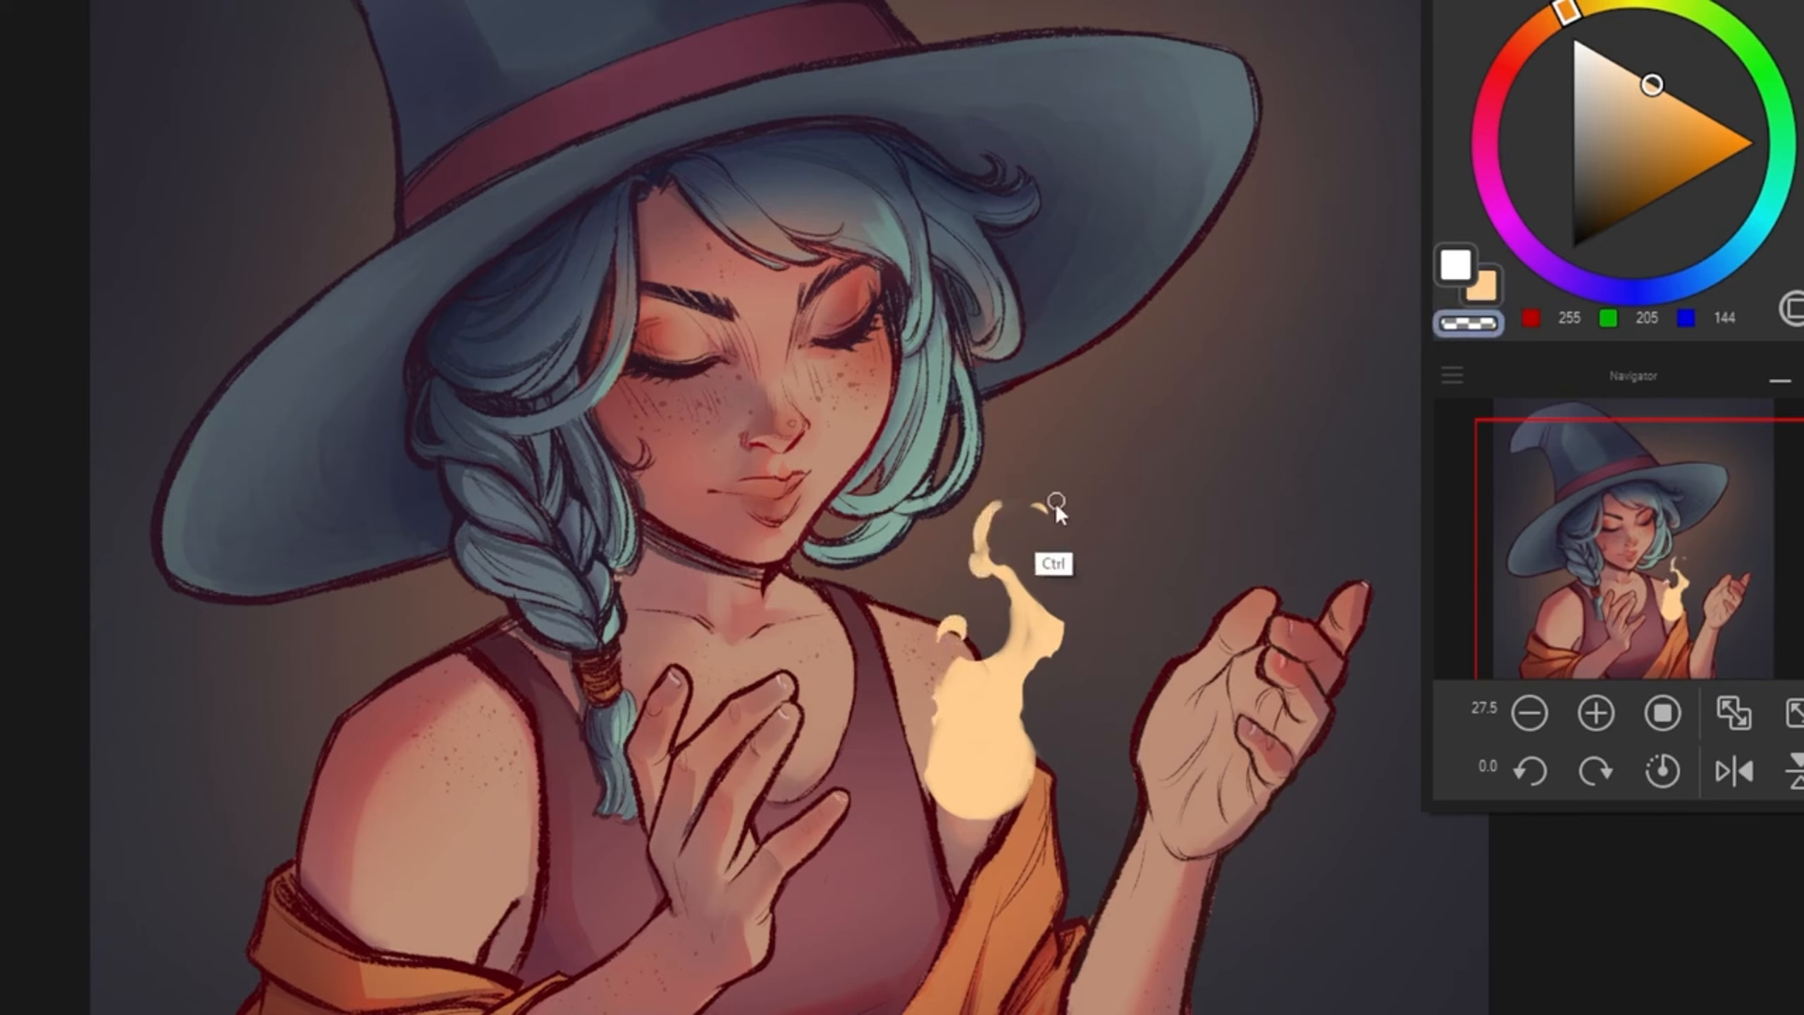
key("c")
left_click_drag(998, 505, 984, 543)
key("c")
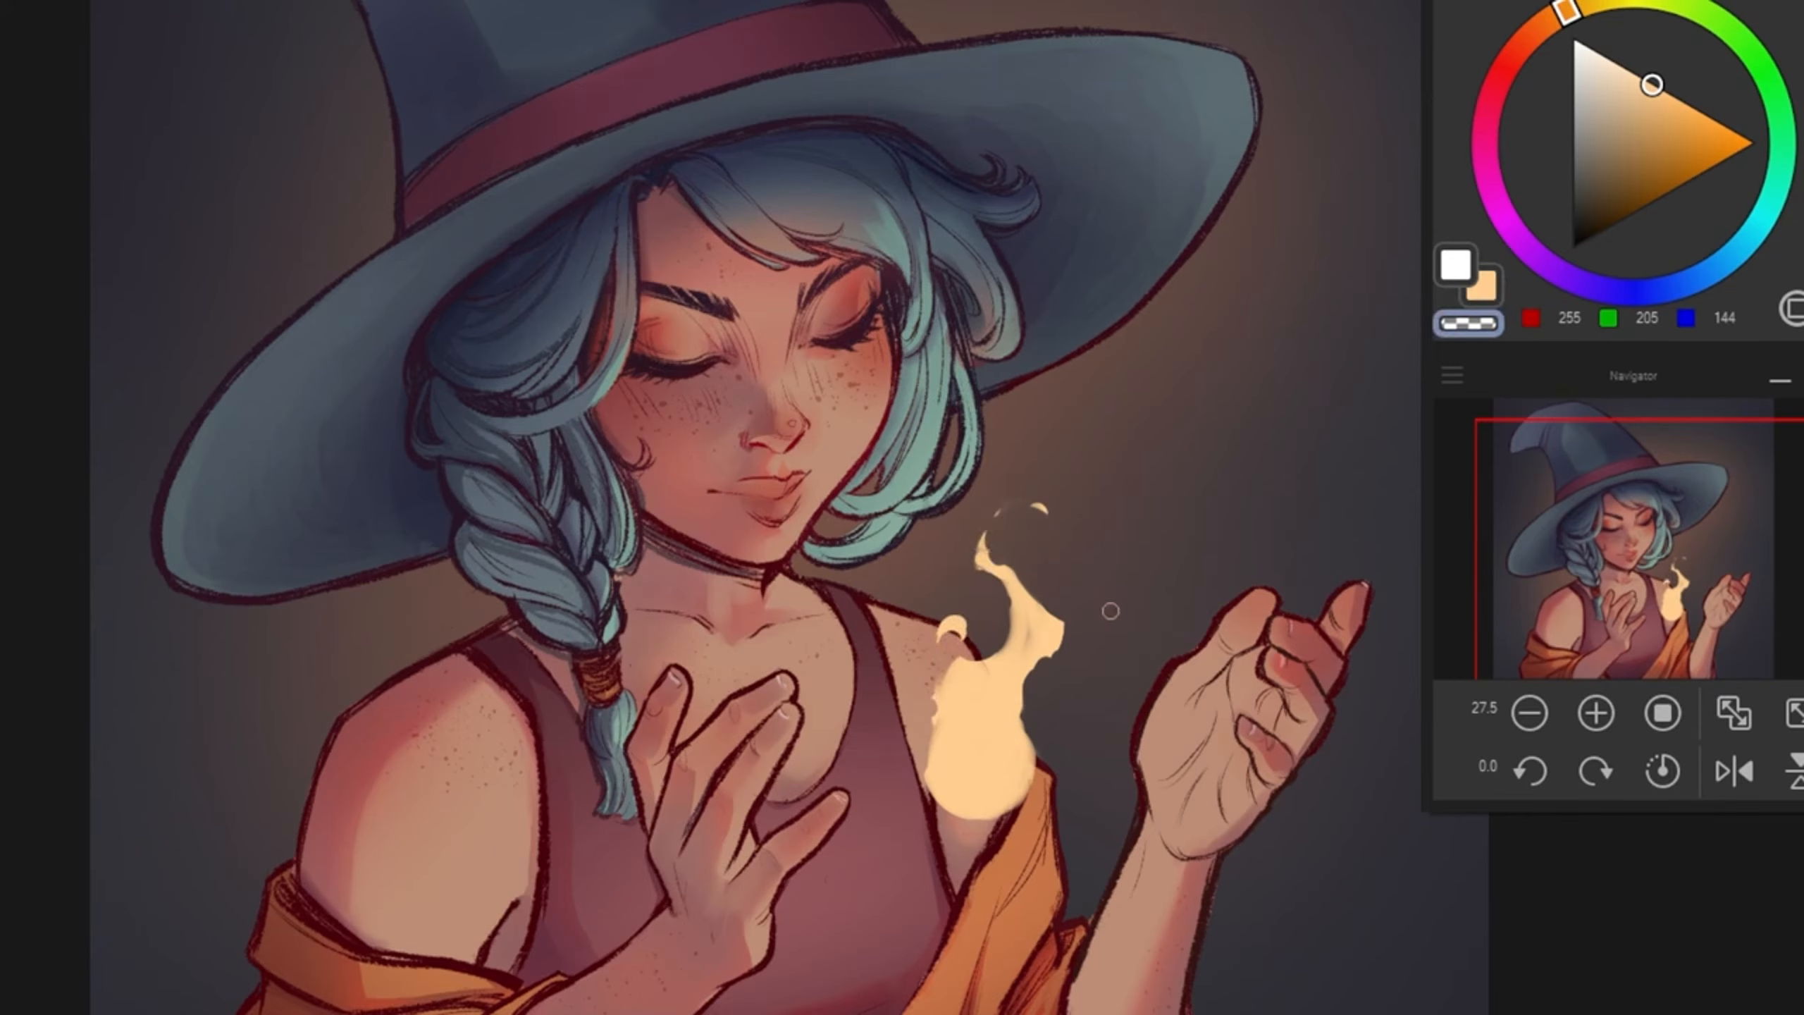
key("ctrl+alt")
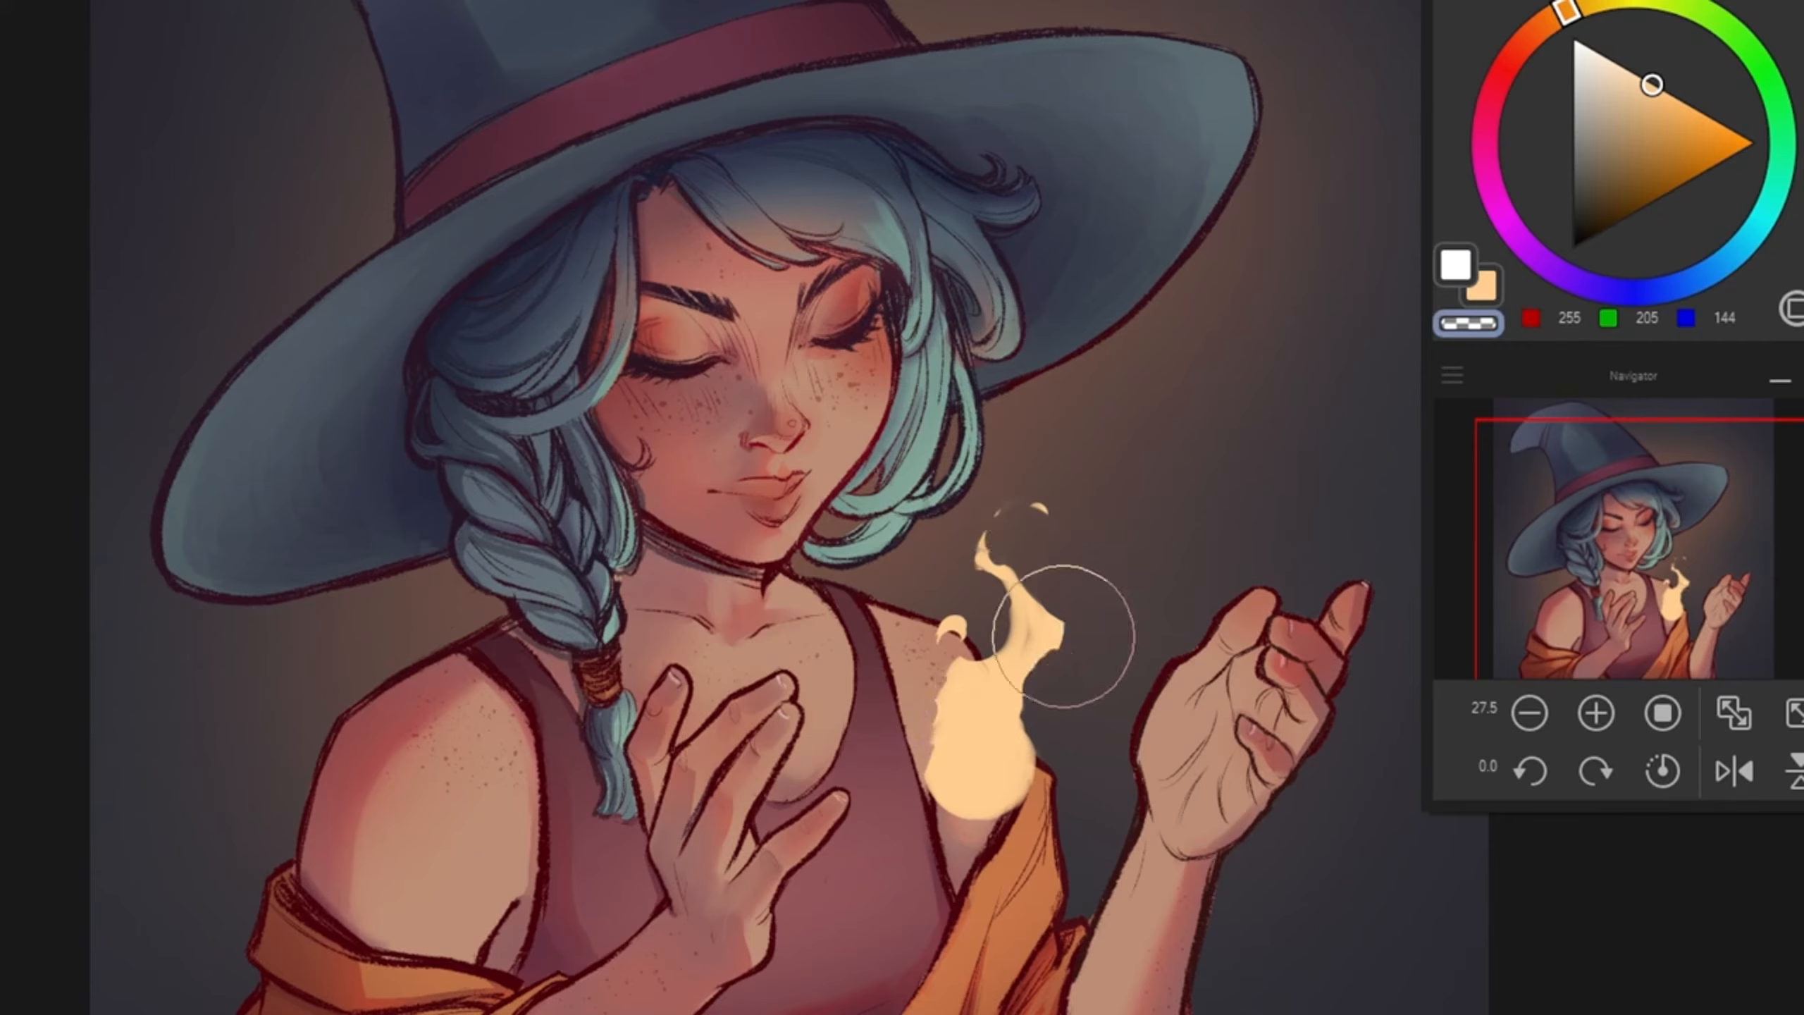
key("c")
left_click(1516, 52)
left_click(1710, 139)
left_click_drag(1052, 504, 994, 558)
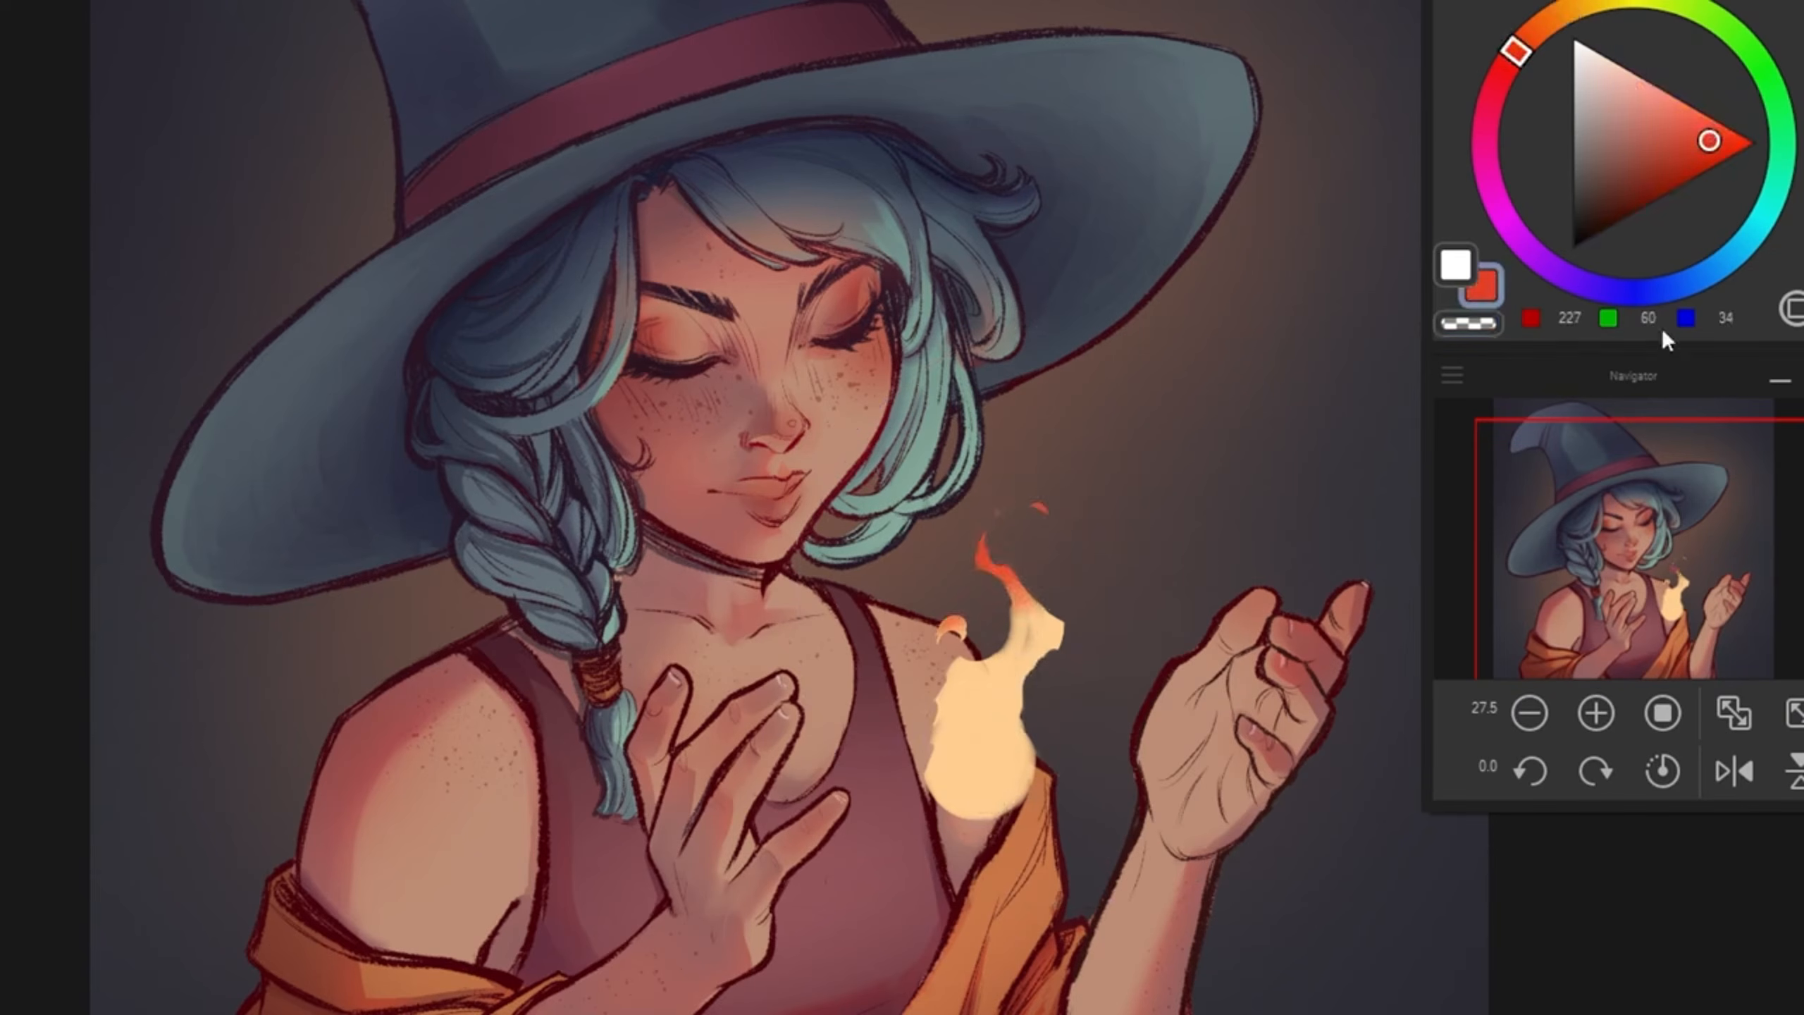
key("ctrl+z")
Step: Tint the flame's upper part soft orange and its base light yellow with a large brush
left_click(966, 768, "alt")
left_click(1547, 22)
left_click_drag(1671, 117, 1717, 86)
mouse_move(1037, 494)
left_mouse_down()
mouse_move(1118, 516)
mouse_move(909, 672)
left_mouse_up()
left_click(987, 782, "alt")
left_click(1613, 4)
left_click_drag(1051, 910, 995, 840)
Step: Deepen the flame's tip with a red-orange tint of RGB 255, 97, 66
left_click(1032, 618, "alt")
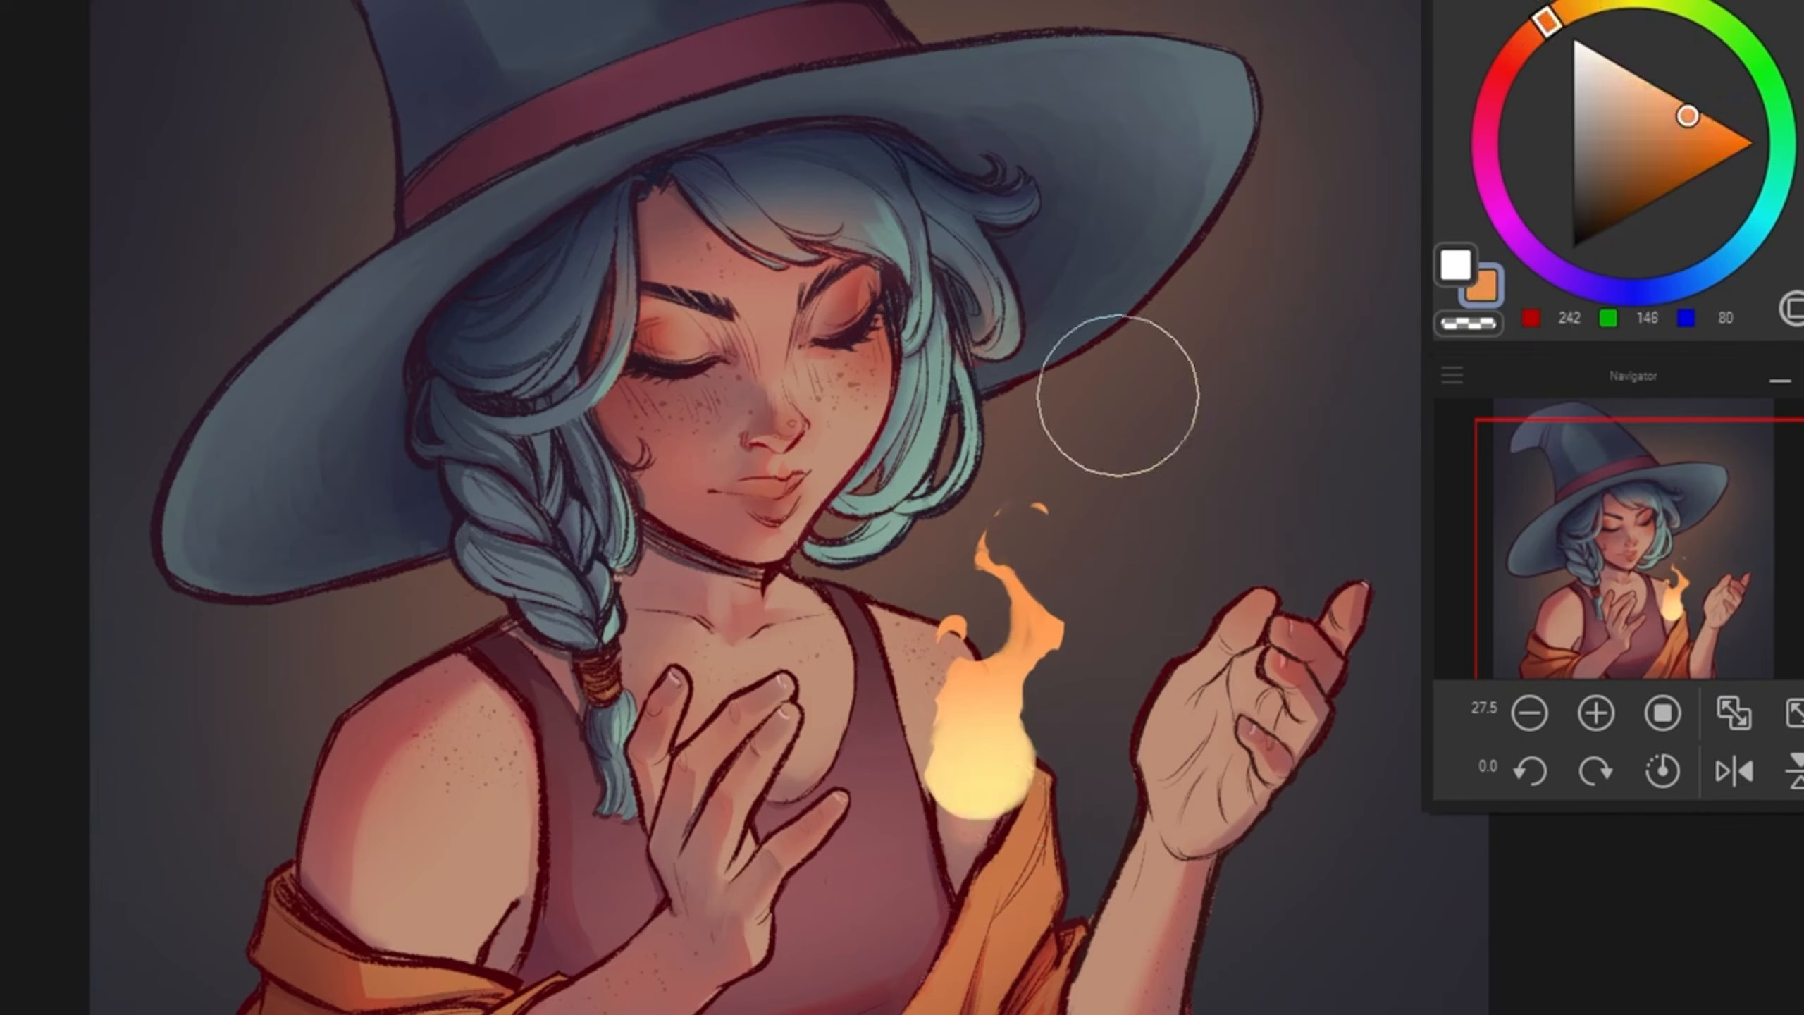
left_click(1519, 48)
left_click(1706, 115)
mouse_move(955, 489)
left_mouse_down()
mouse_move(1051, 499)
mouse_move(1139, 556)
left_mouse_up()
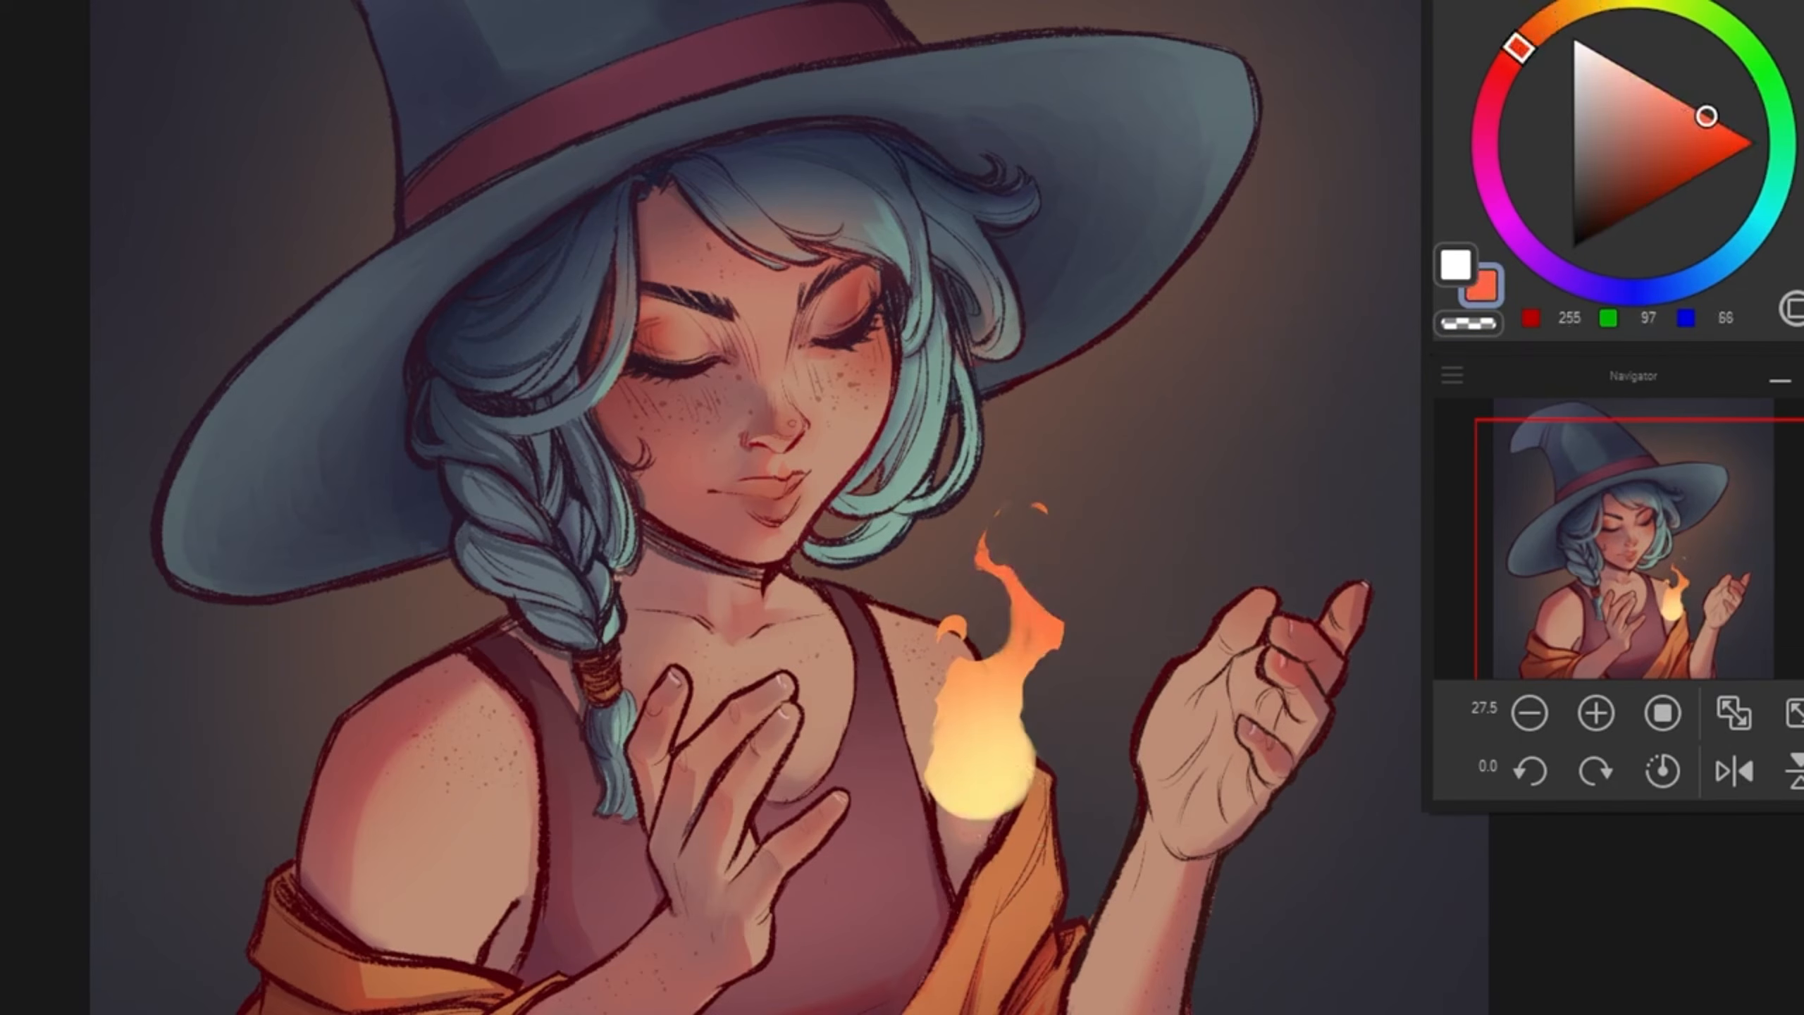
Step: Paint a bright cream core with pointed tongues inside the flame's base, using RGB 255, 235, 200
left_click(1581, 6)
left_click(1613, 62)
left_click_drag(963, 682, 1040, 685)
left_click_drag(1014, 764, 1043, 709)
key("ctrl+d")
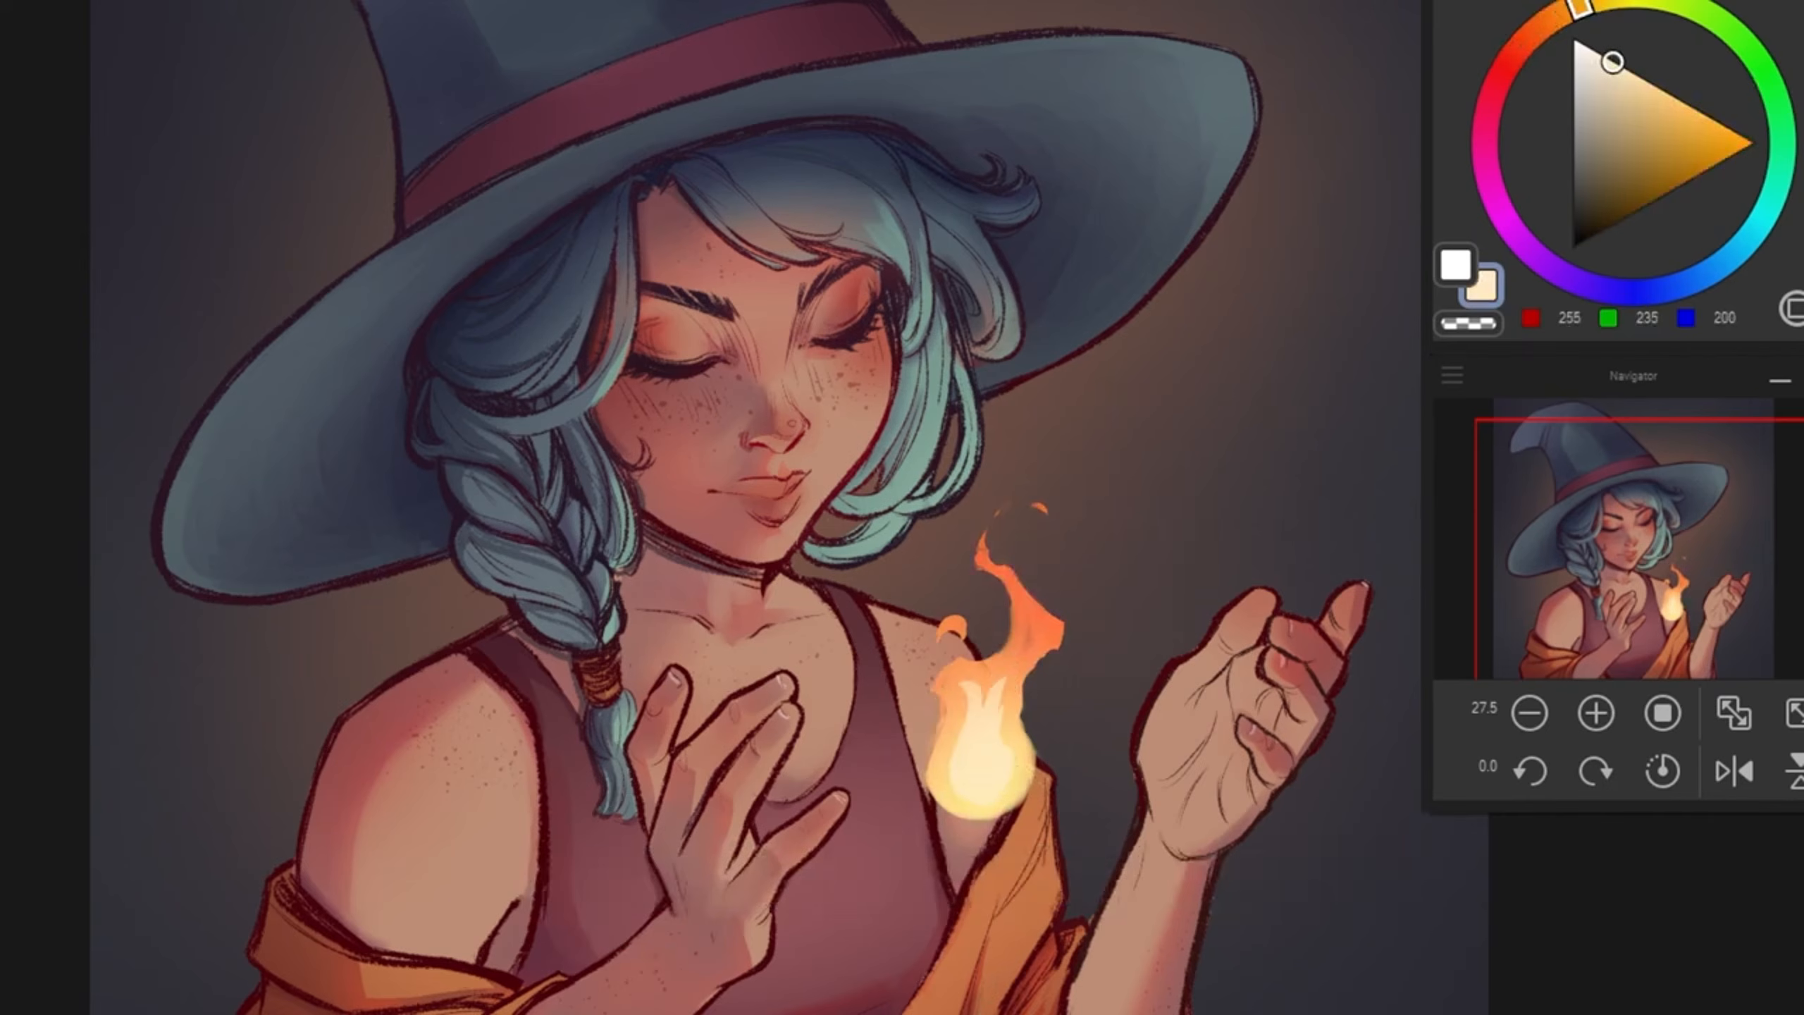
Step: Refine the cream core's tongues by alternating cream strokes with transparent cuts
key("c")
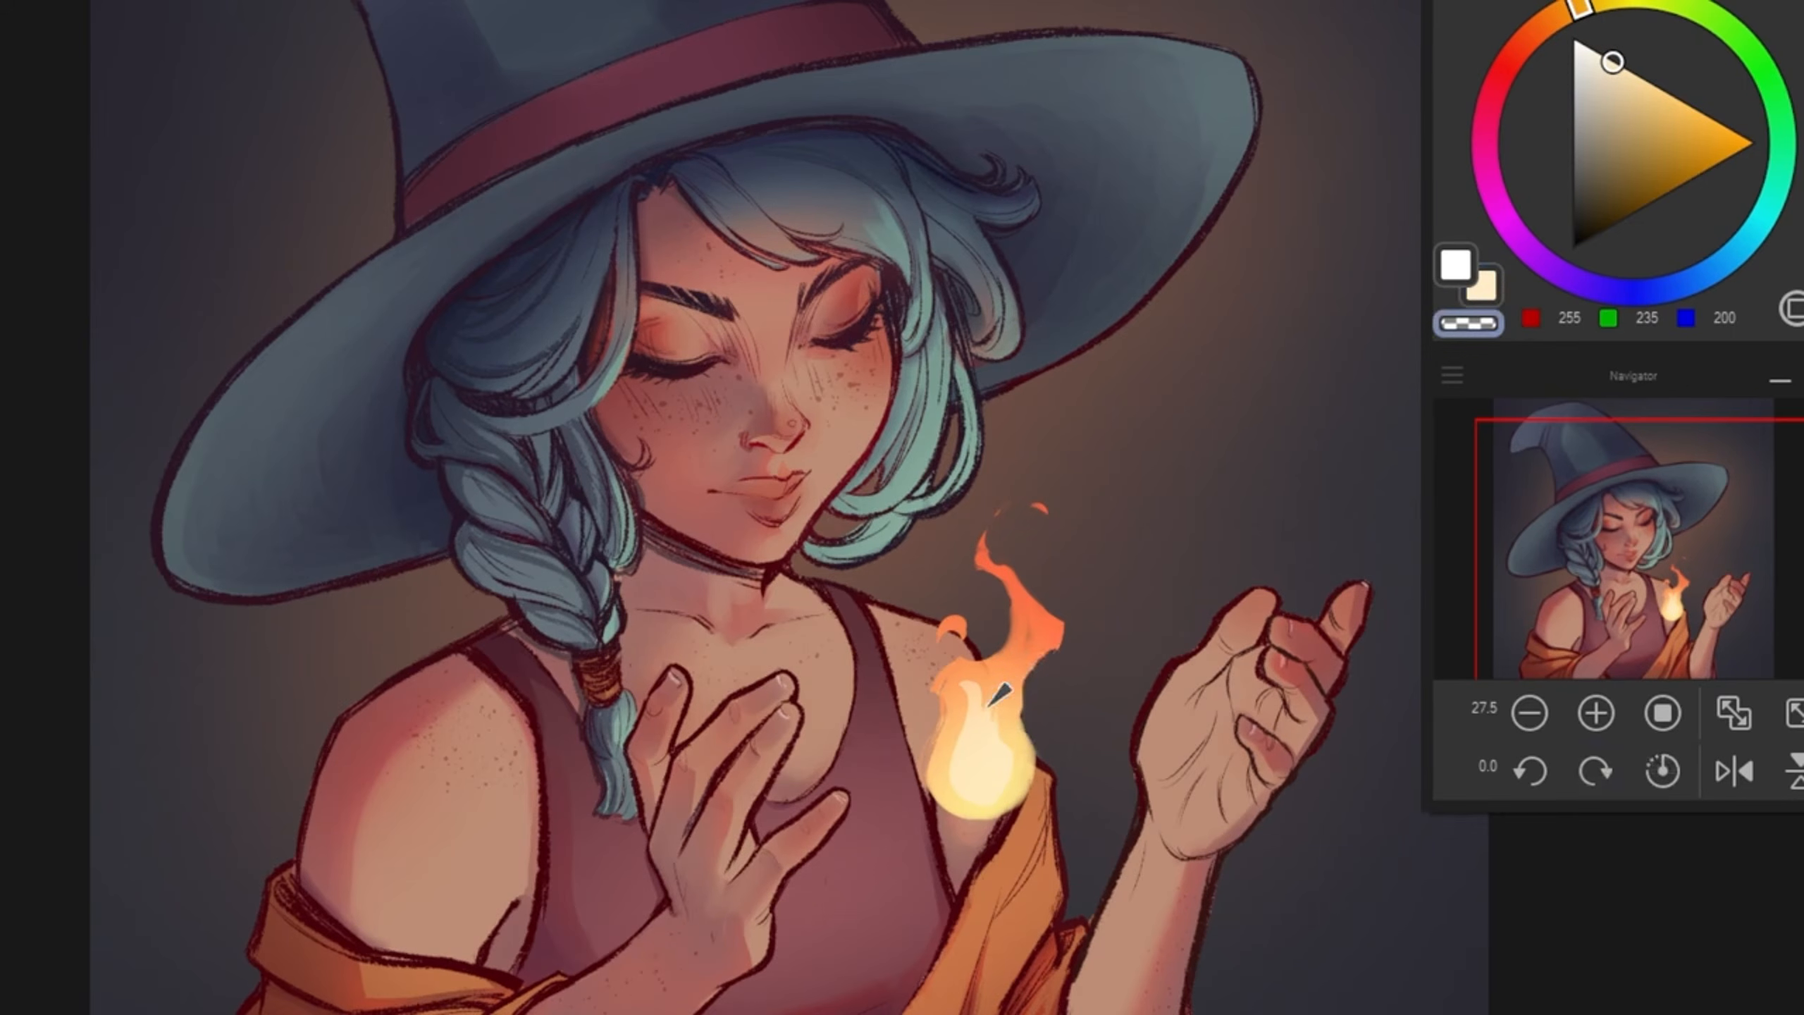
key("c")
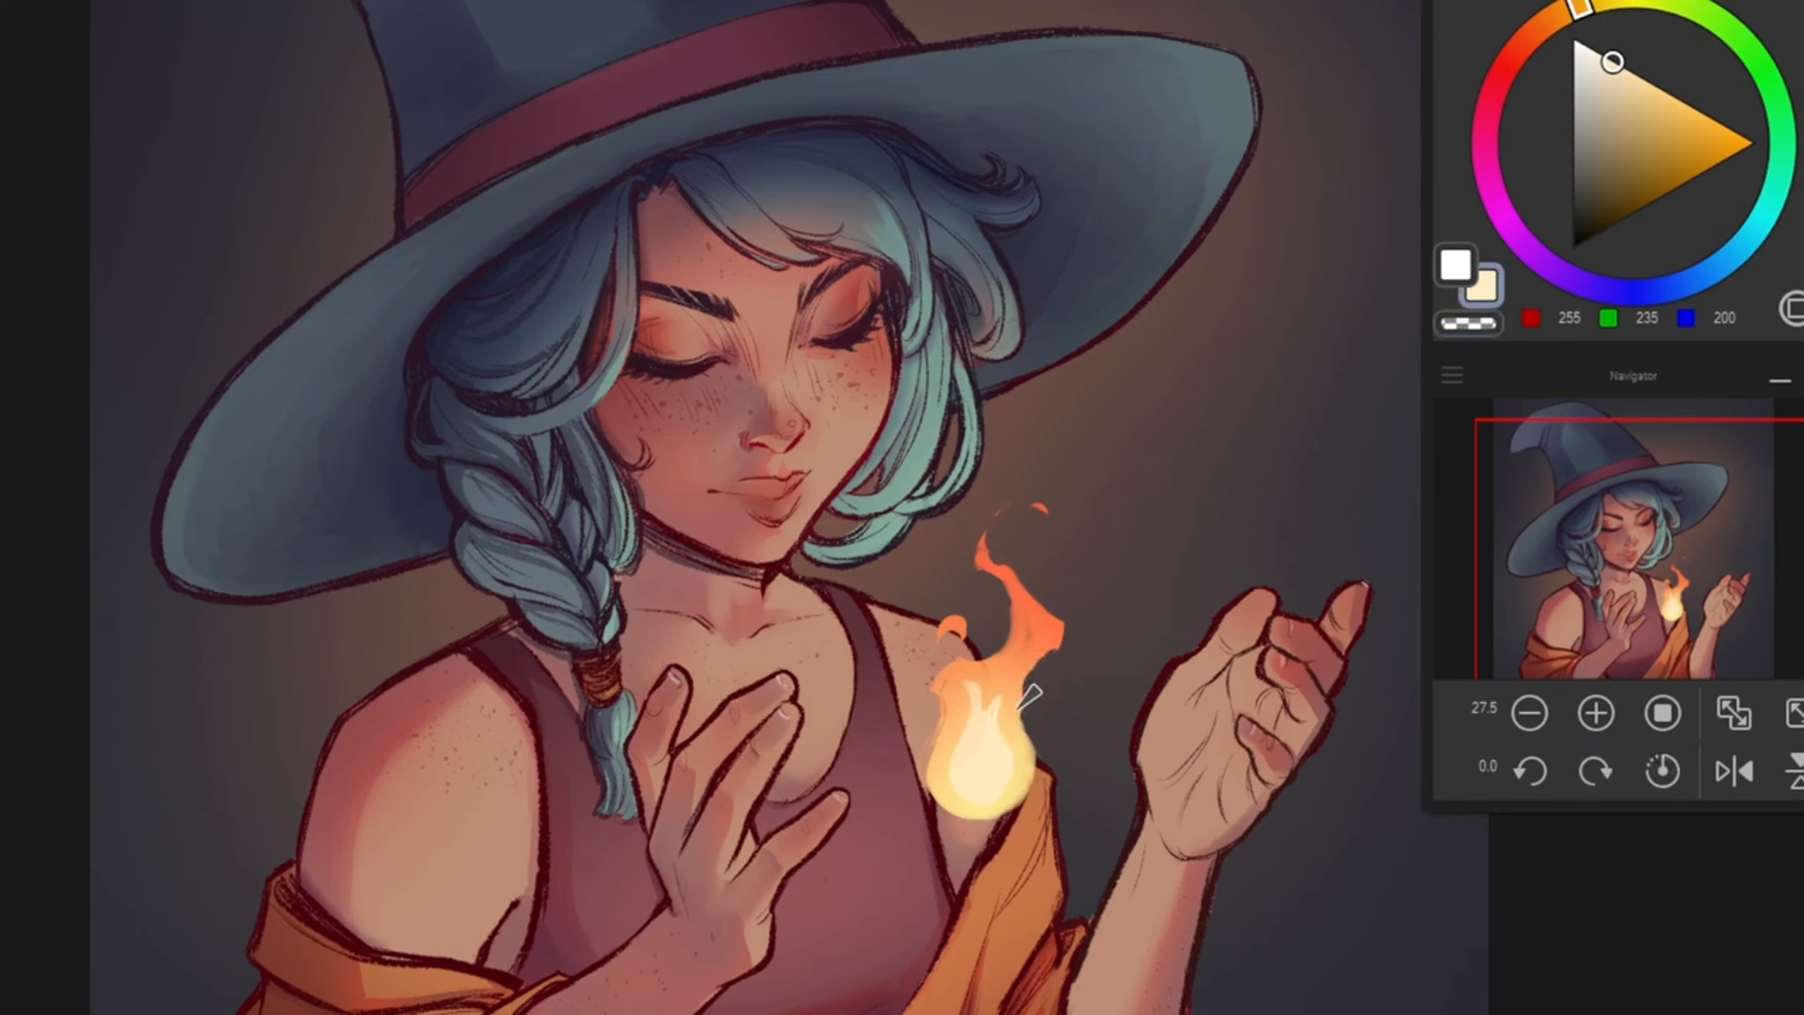
key("c")
left_click_drag(985, 709, 1032, 756)
key("c")
key("c")
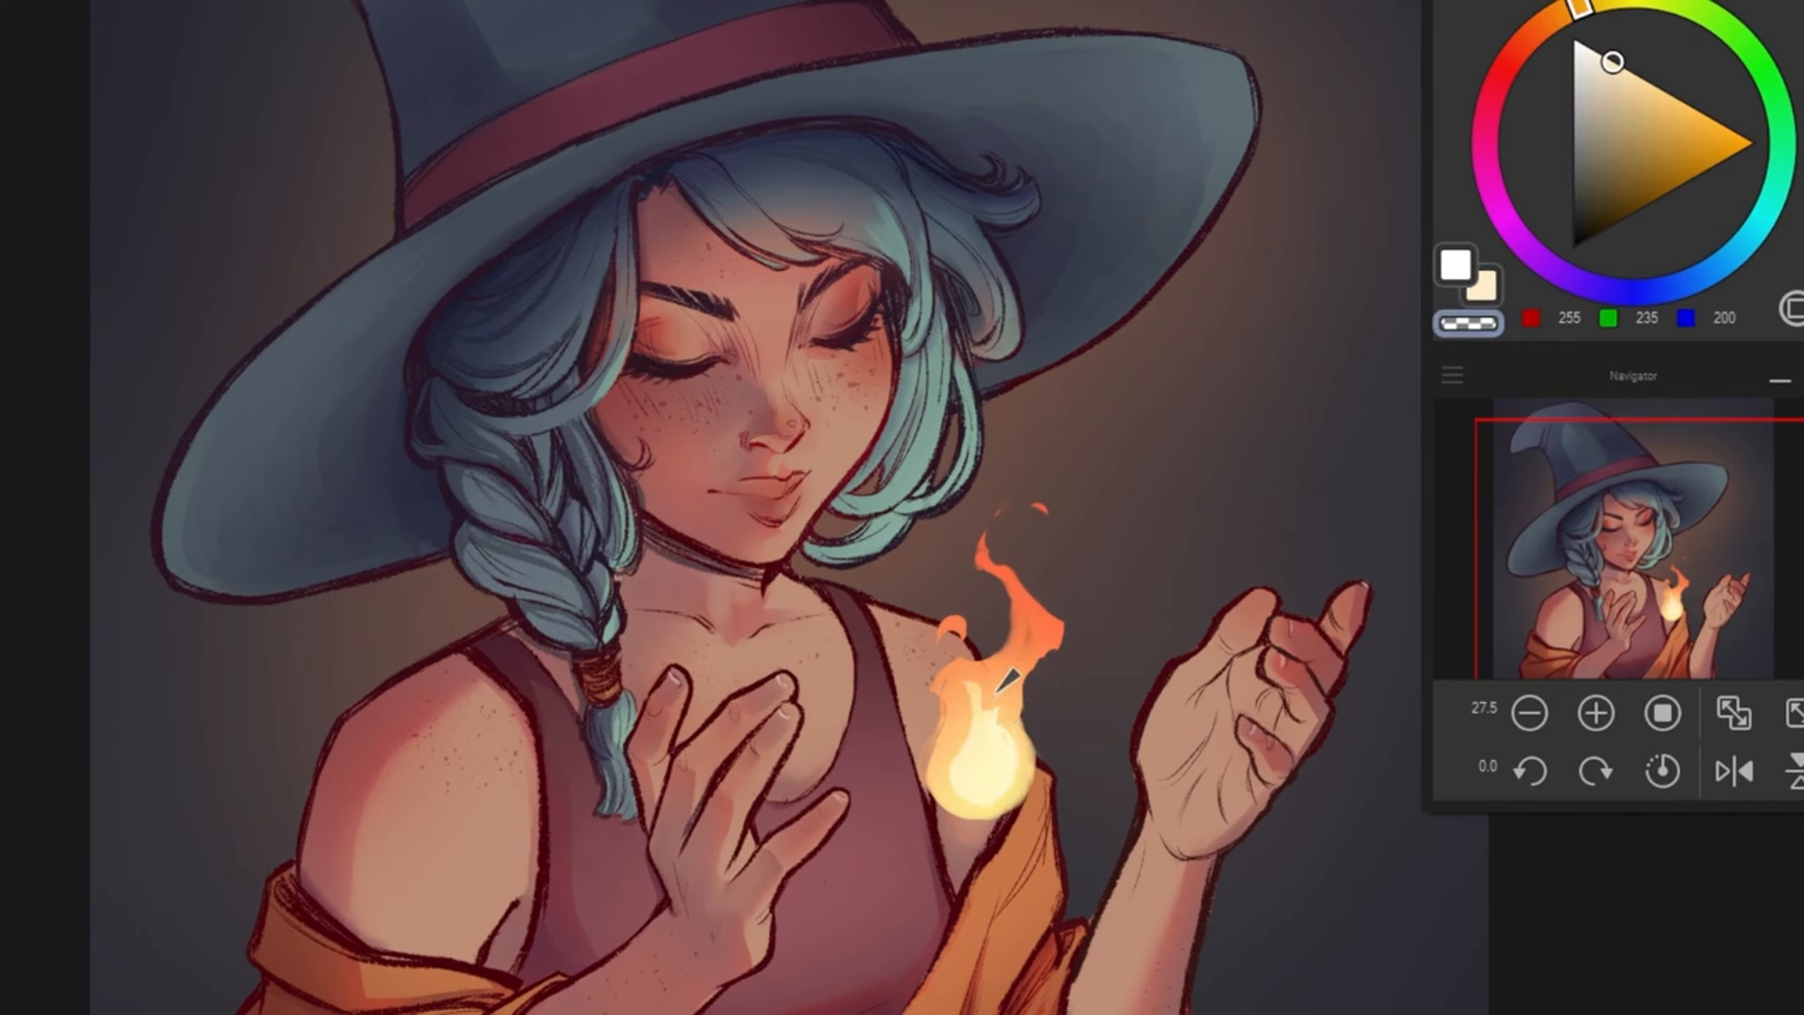
key("c")
left_click_drag(984, 693, 988, 715)
key("c")
key("c")
Step: Paint a small bright lick inside the flame's upper curl
left_click_drag(1024, 647, 1039, 608)
key("c")
key("c")
key("c")
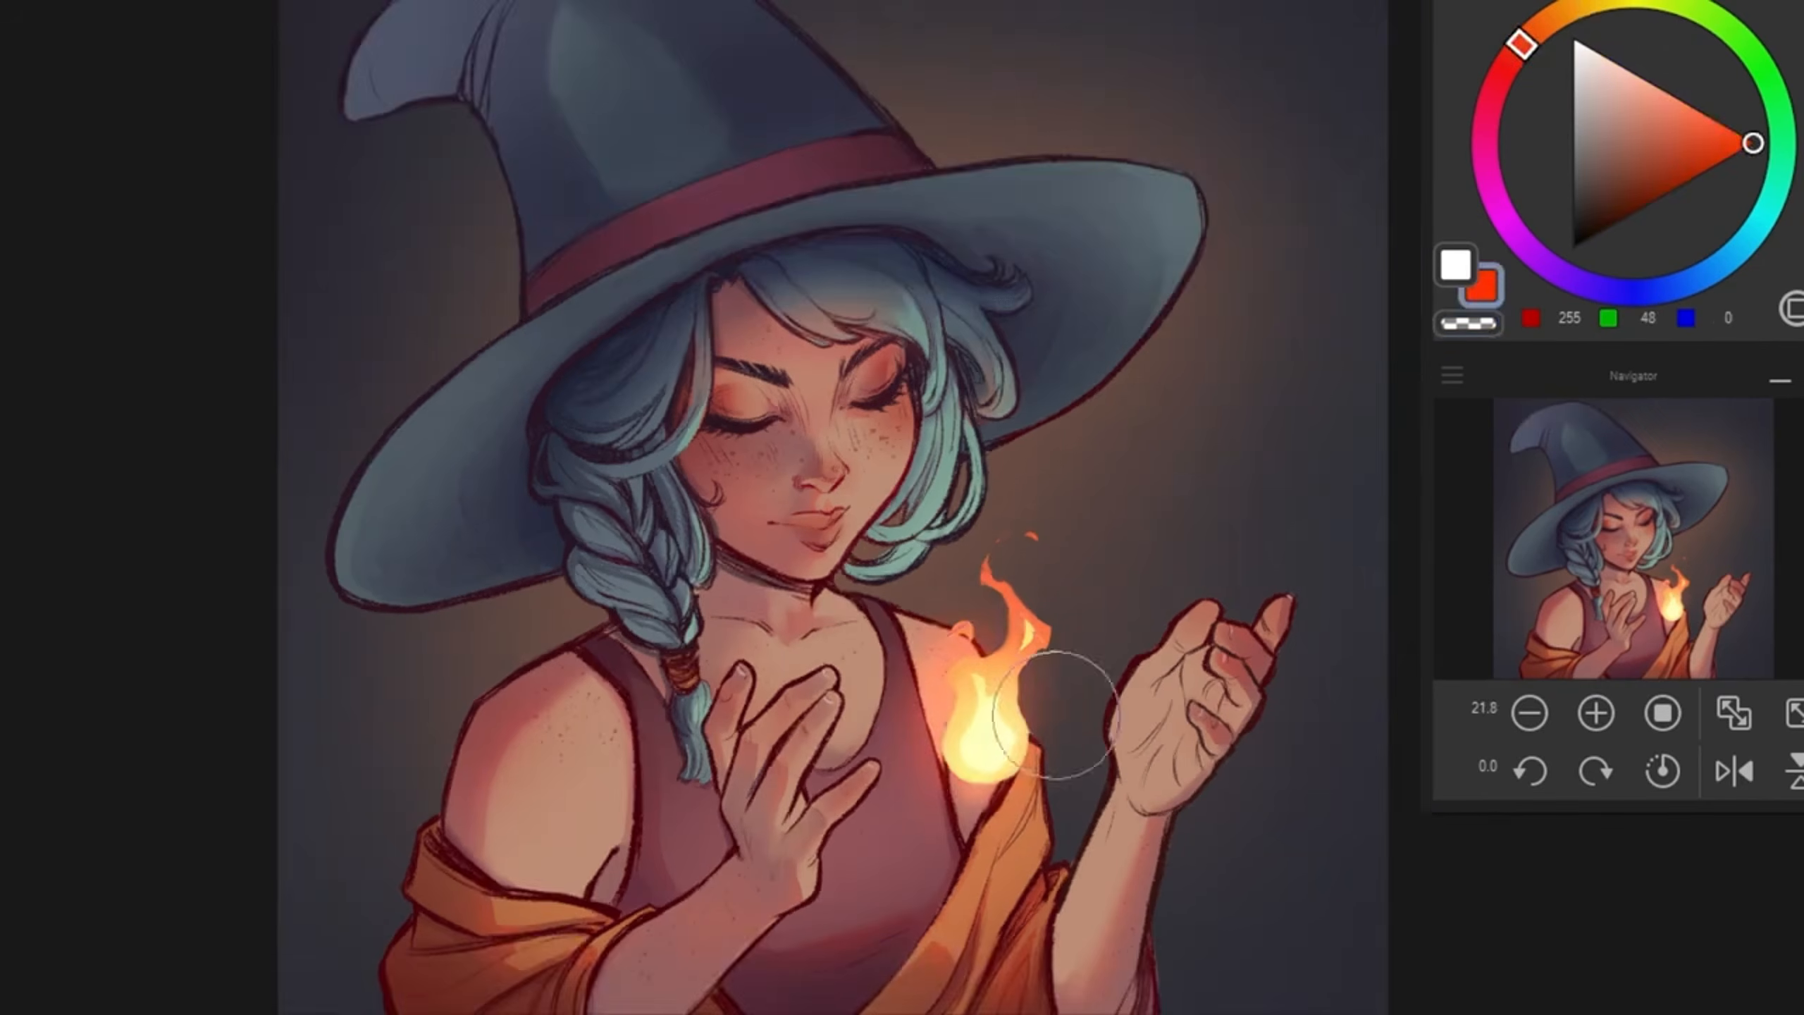
Step: Paint a saturated red-orange glow around the flame and onto the raised palm and forearm
mouse_move(1067, 717)
left_mouse_down()
mouse_move(1017, 634)
mouse_move(959, 714)
mouse_move(983, 664)
mouse_move(1122, 727)
left_mouse_up()
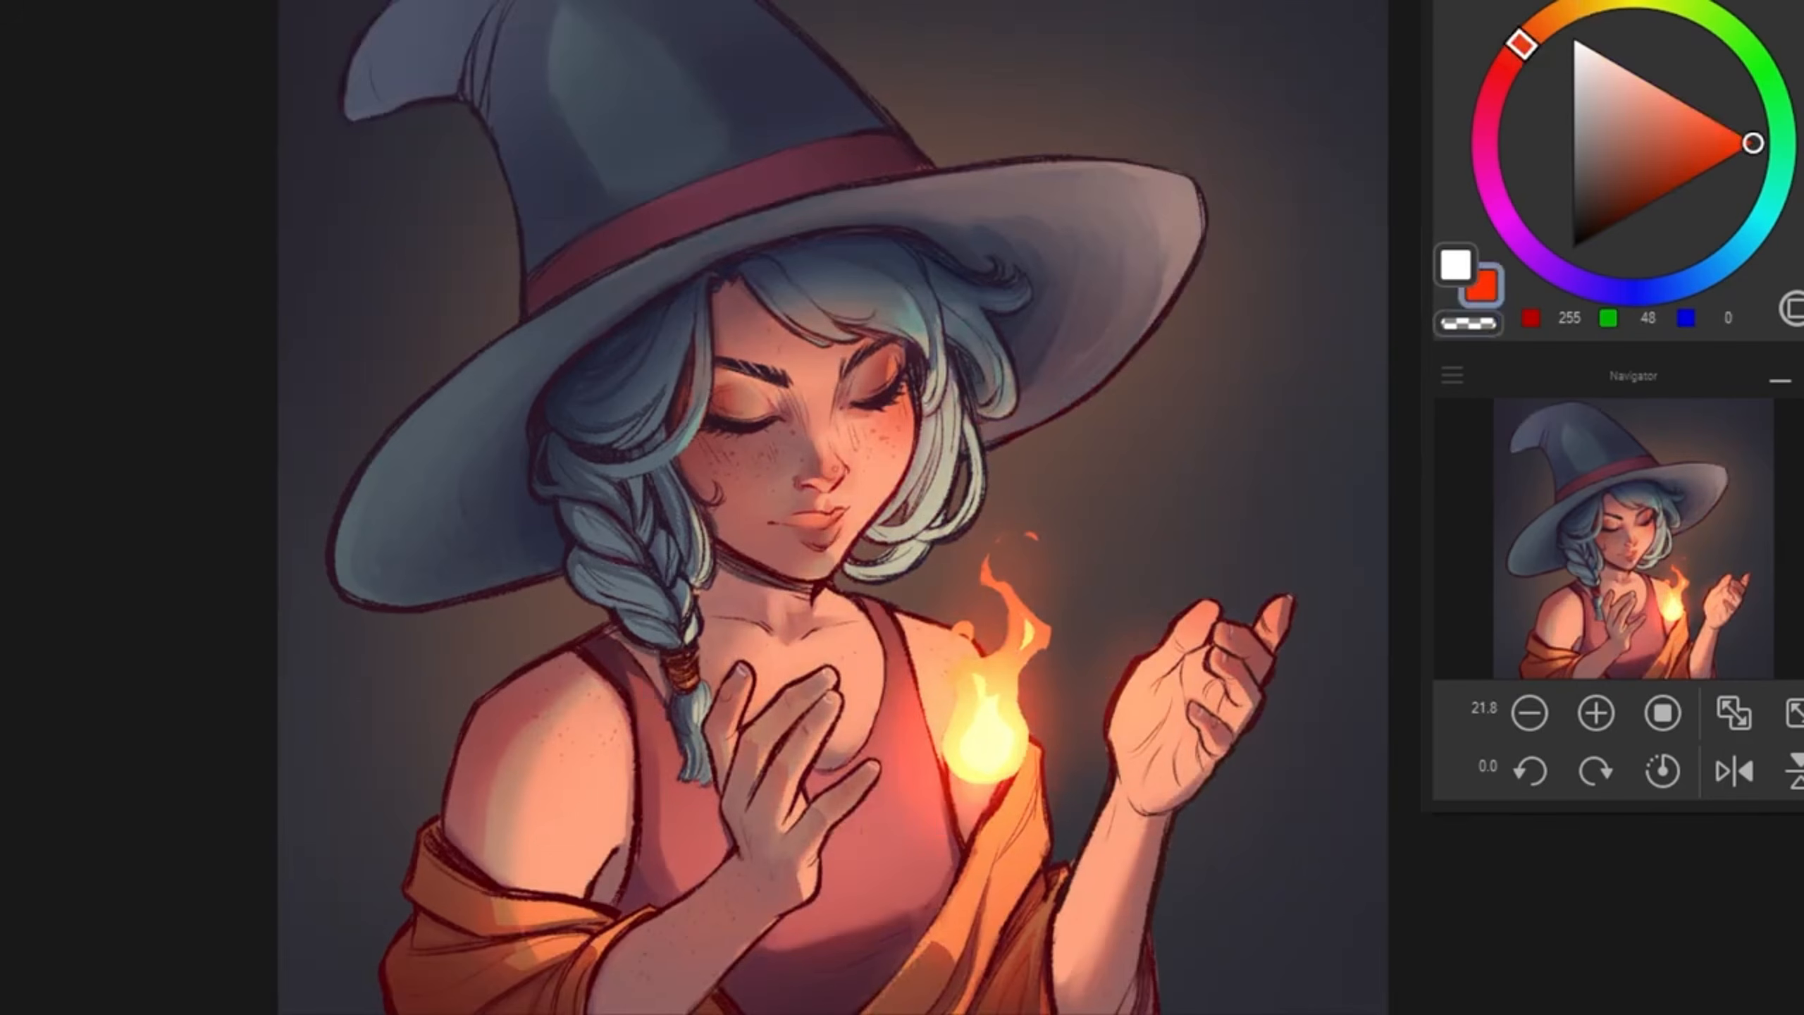
left_click_drag(1031, 679, 1034, 739)
left_click_drag(1140, 764, 1205, 645)
left_click_drag(1122, 803, 1062, 926)
Step: Paint red-orange light on the tank top, shawl, lower hand and the hair beside the face
left_click_drag(910, 746, 893, 873)
left_click(1000, 803, "ctrl+shift")
left_click_drag(1009, 781, 975, 846)
left_click(822, 801, "ctrl+shift")
left_click_drag(807, 779, 791, 817)
left_click(904, 604, "ctrl+shift")
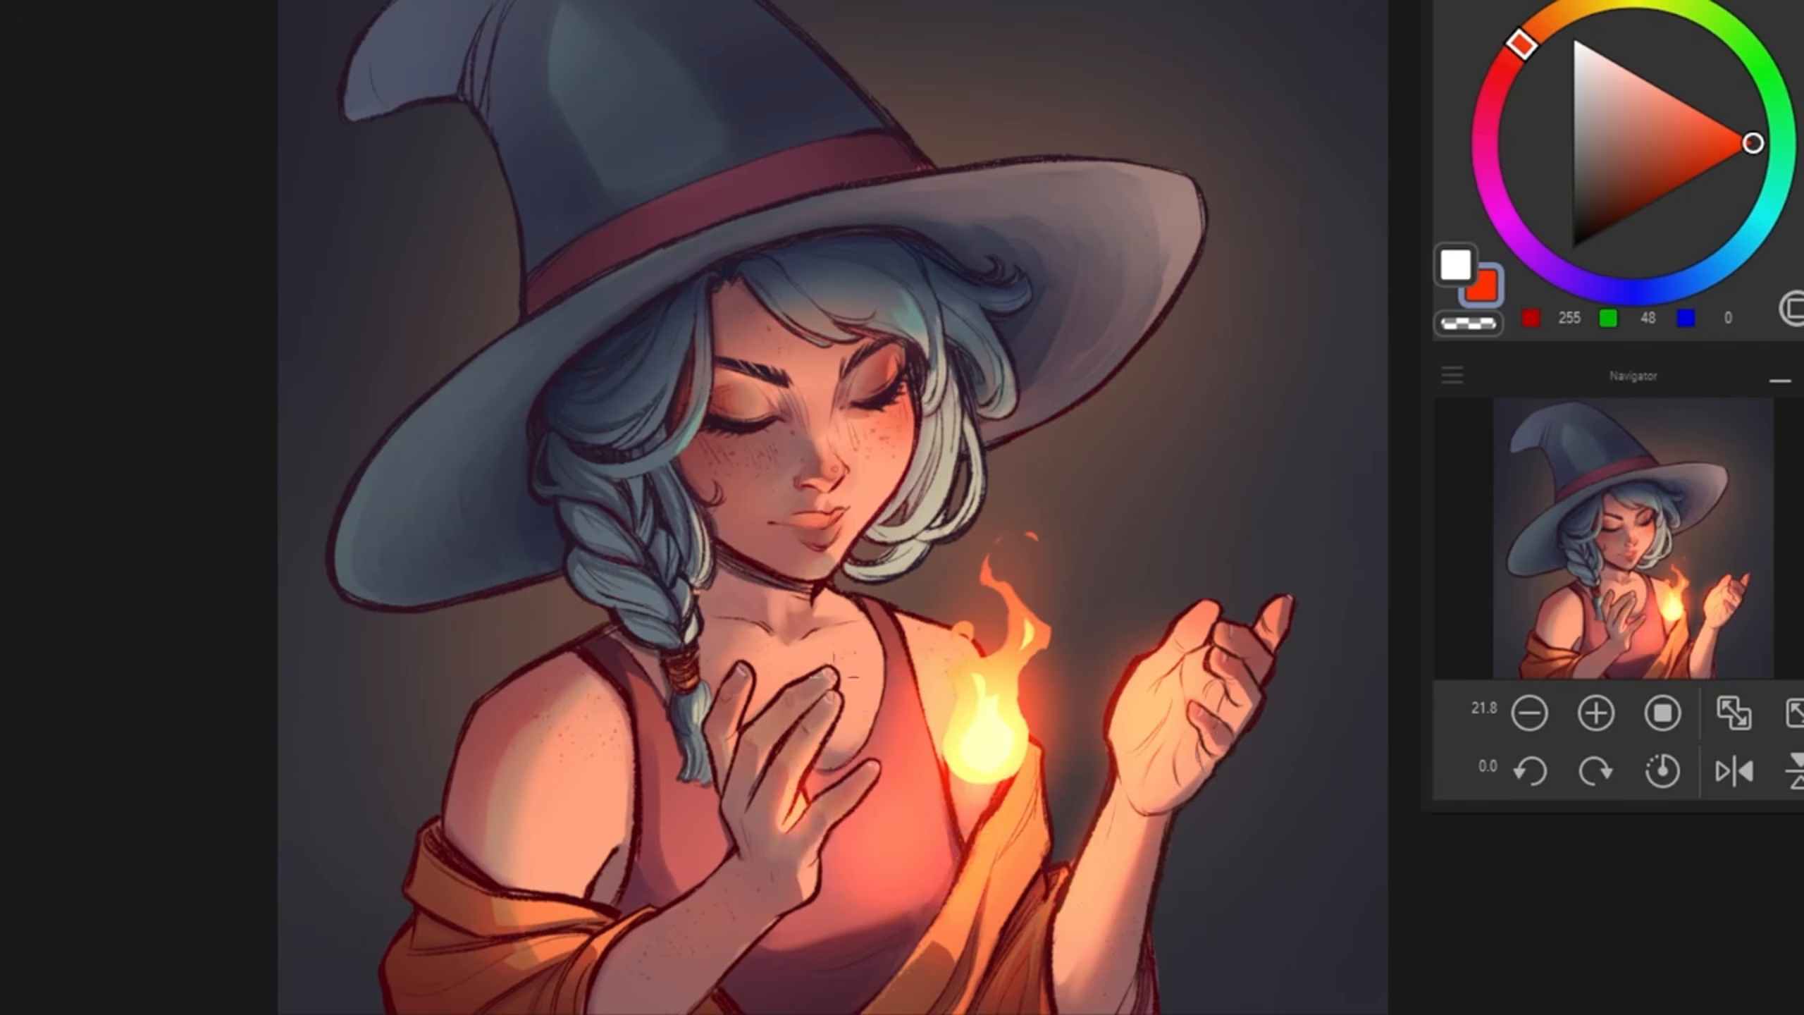
left_click_drag(845, 679, 800, 792)
left_click_drag(912, 430, 862, 536)
mouse_move(922, 473)
left_mouse_down()
mouse_move(892, 524)
mouse_move(844, 523)
left_mouse_up()
Step: Paint tiny orange and red embers around the flame's tip with sampled colours
left_click(998, 661, "alt")
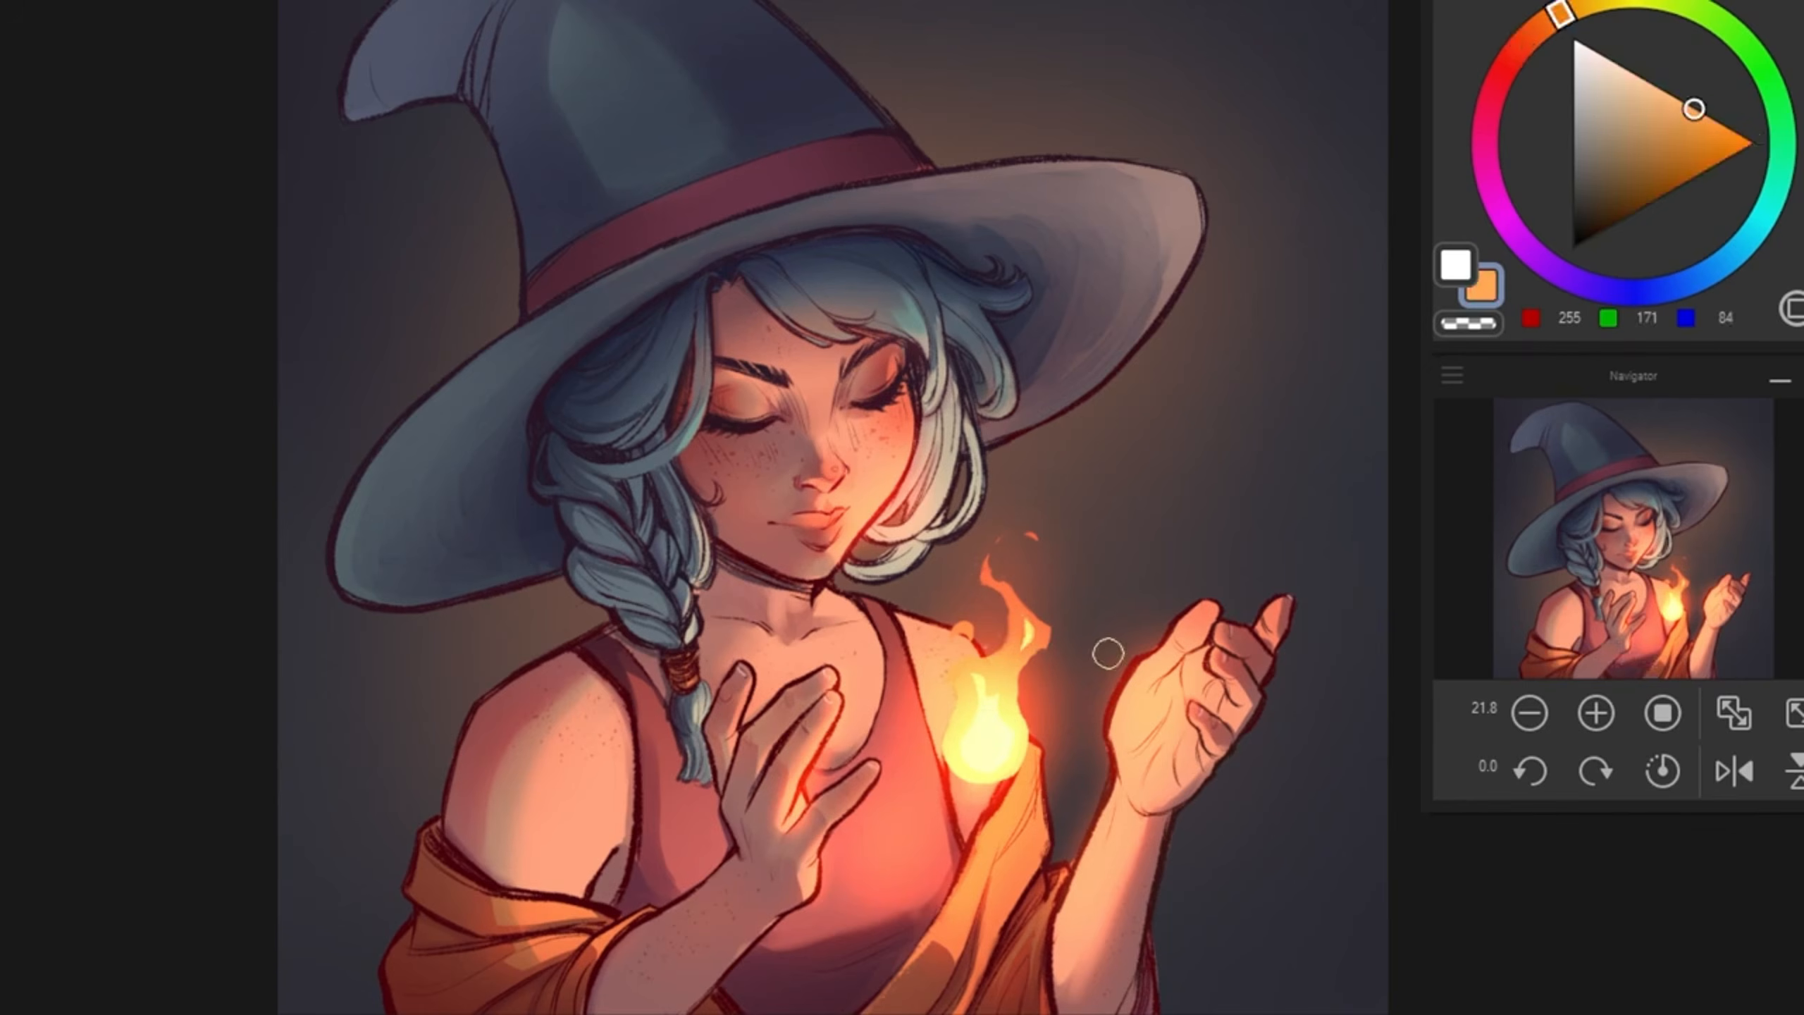
left_click(1034, 554, "alt")
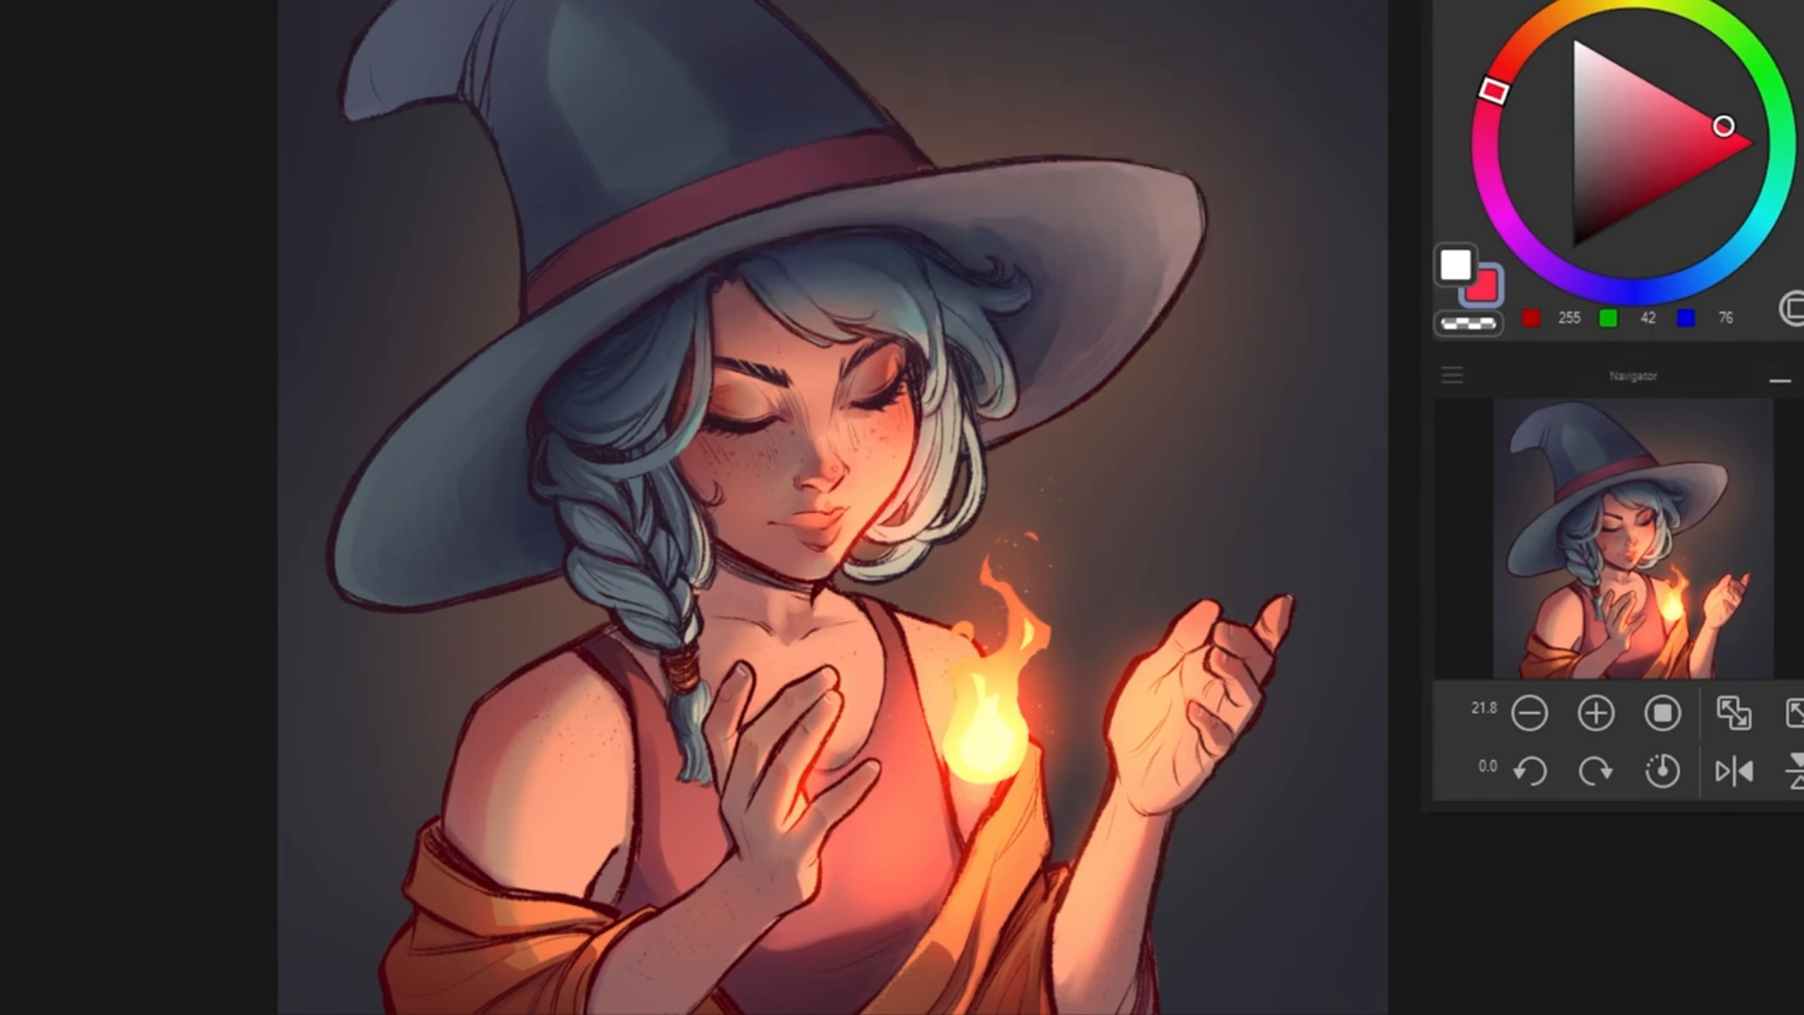
left_click(1284, 741, "alt")
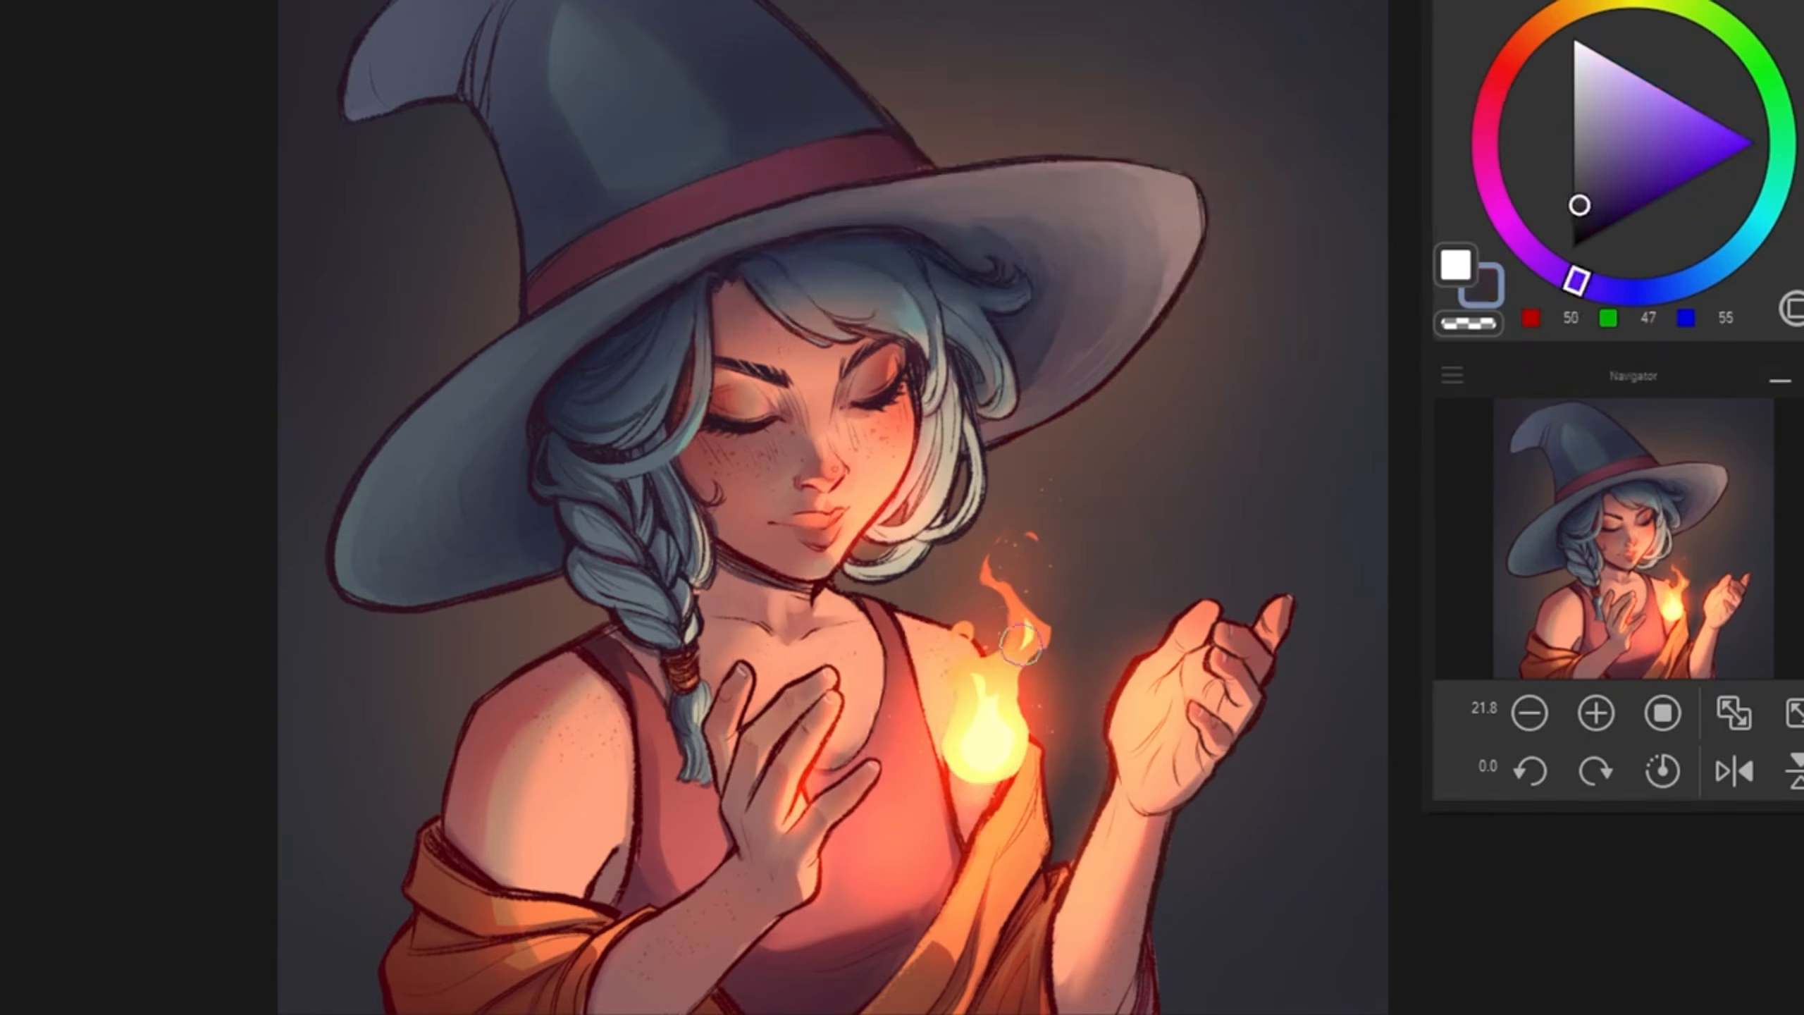
mouse_move(1021, 645)
left_mouse_down()
mouse_move(979, 686)
mouse_move(987, 736)
mouse_move(1110, 531)
left_mouse_up()
left_click(1592, 225)
key("ctrl+z")
key("ctrl+y")
Step: Carve the warm light on the hair beside the face into separate strands with transparent strokes
key("c")
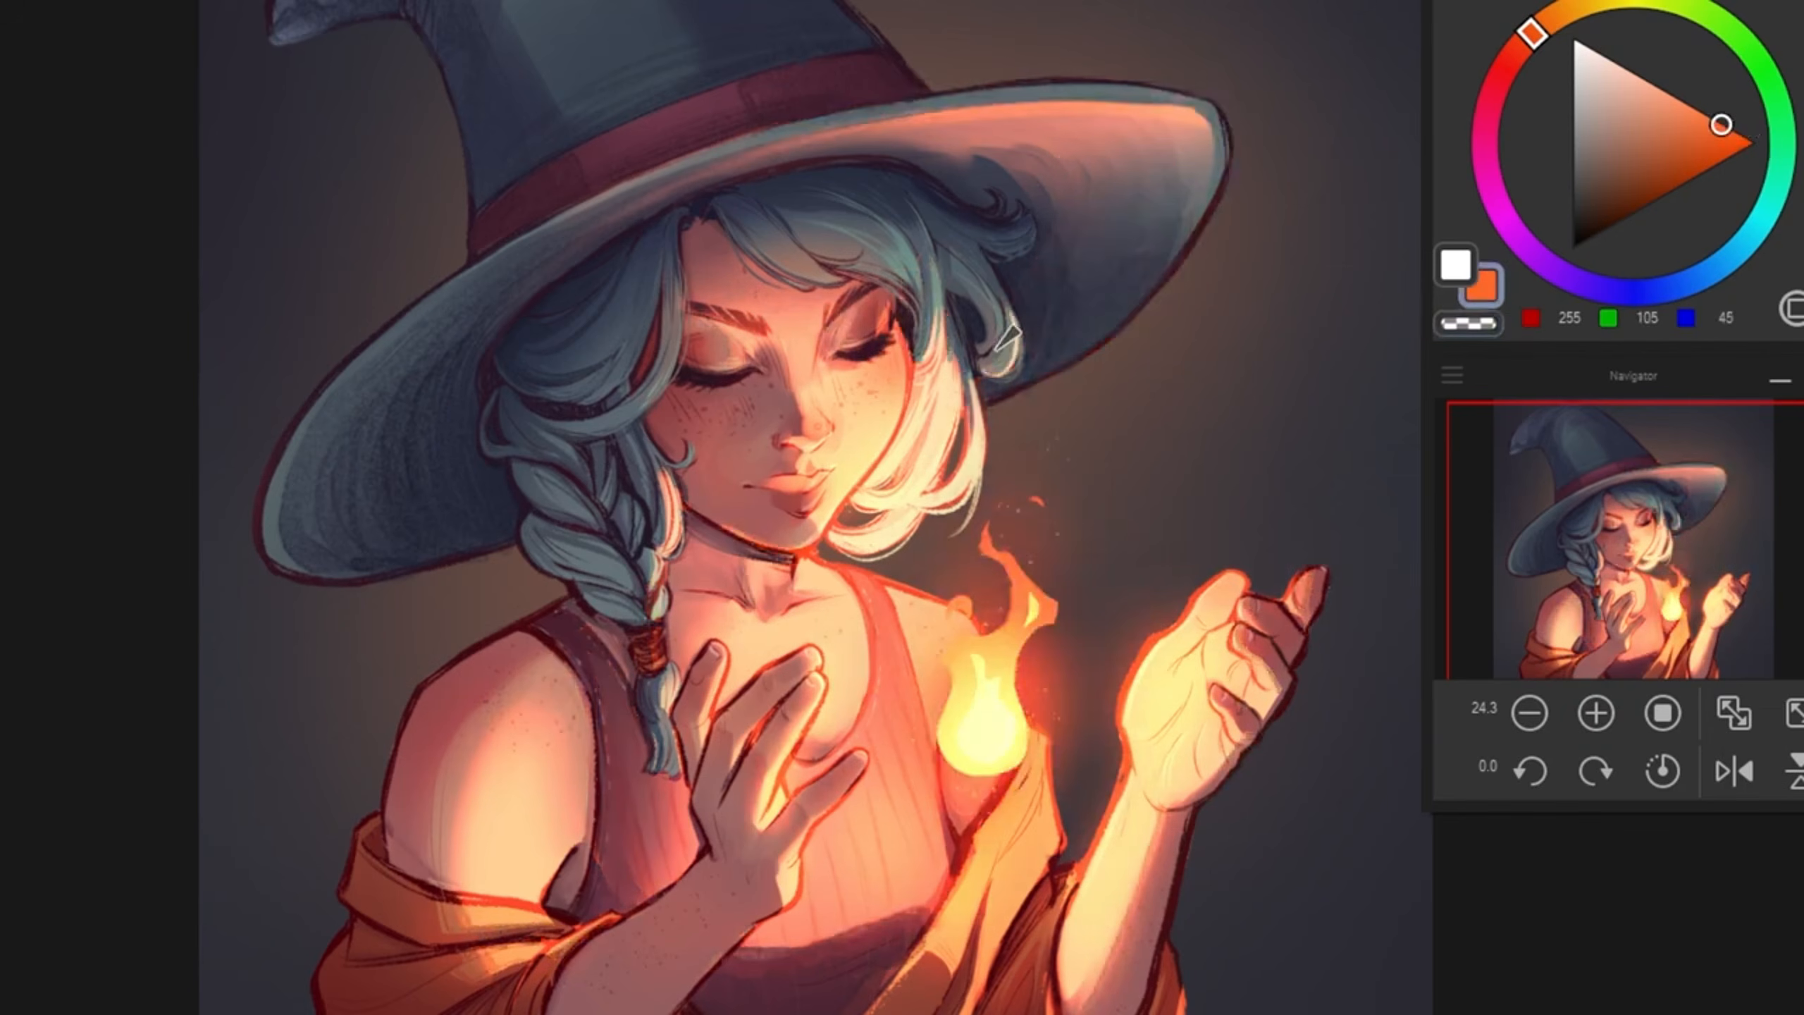
key("c")
mouse_move(968, 387)
left_mouse_down()
mouse_move(962, 466)
mouse_move(881, 490)
left_mouse_up()
key("c")
left_click_drag(841, 286, 771, 256)
left_click_drag(928, 224, 939, 345)
key("c")
left_click_drag(959, 309, 937, 449)
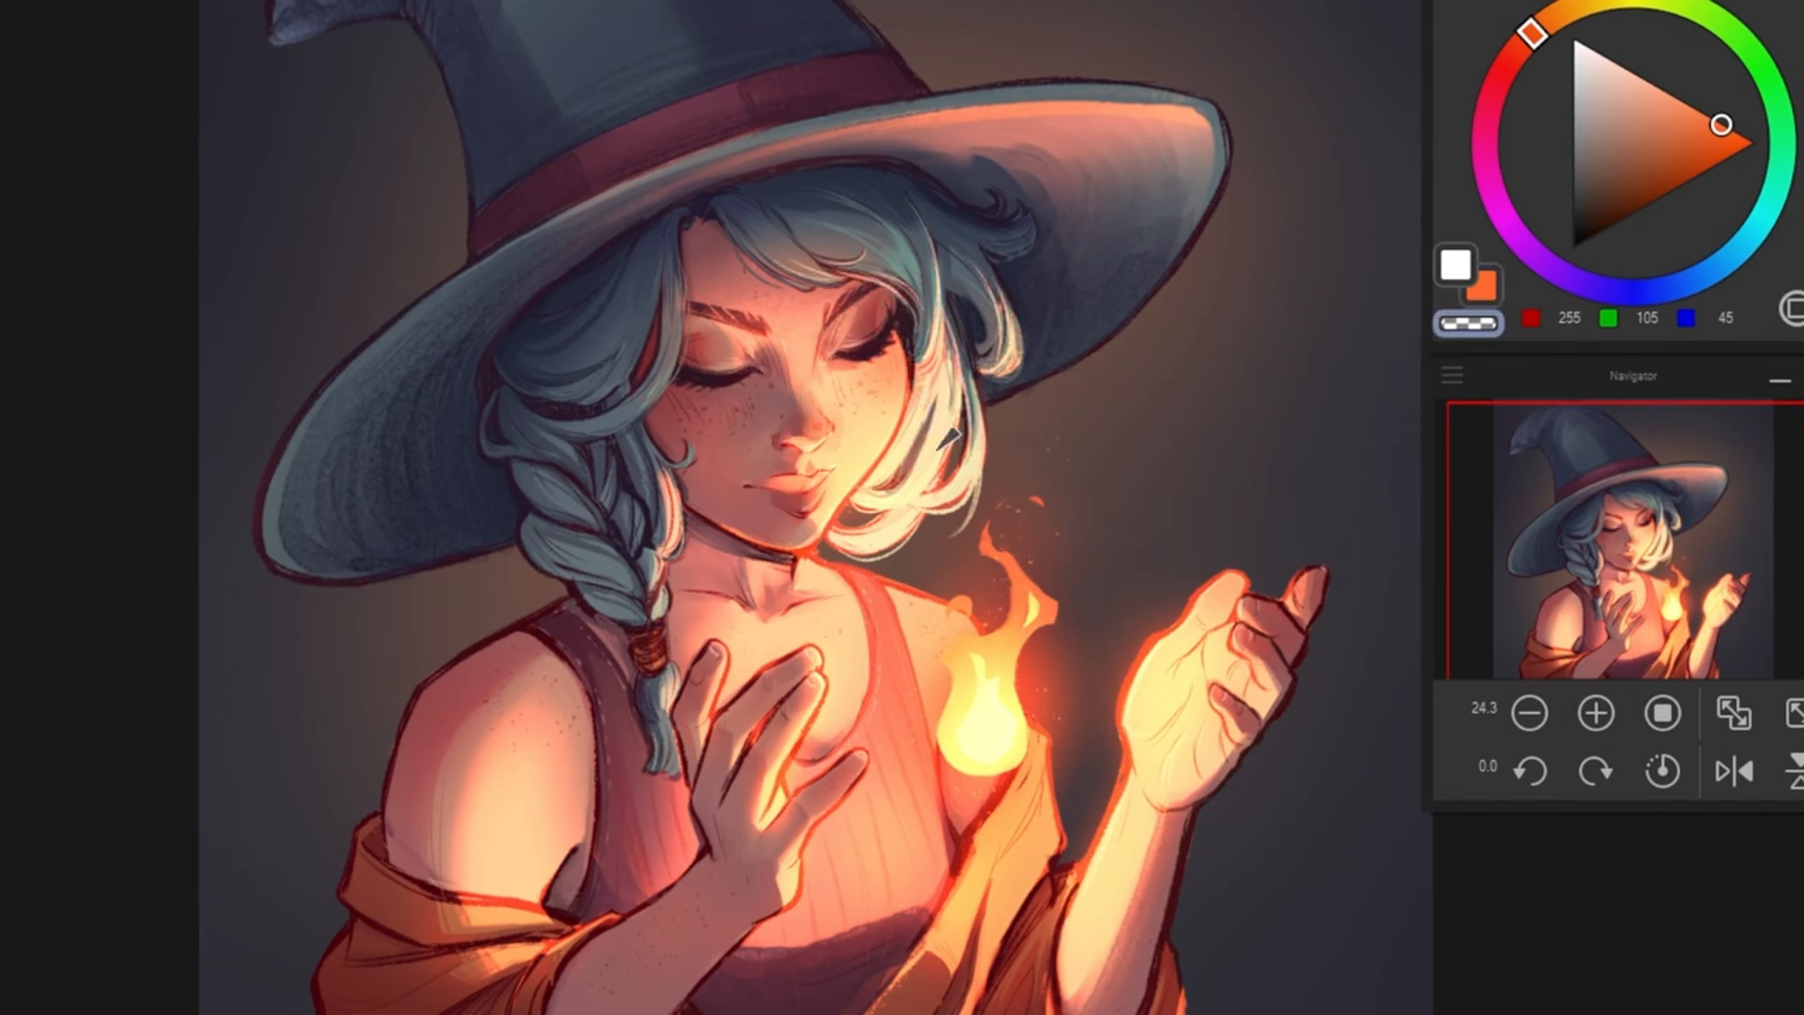
left_click_drag(925, 376, 881, 473)
left_click_drag(975, 432, 936, 492)
Step: Trim the warm light on the lower hand's fingers and the shawl's edge to define the shadows
key("c")
key("c")
left_click_drag(814, 682, 761, 824)
left_click_drag(955, 843, 912, 923)
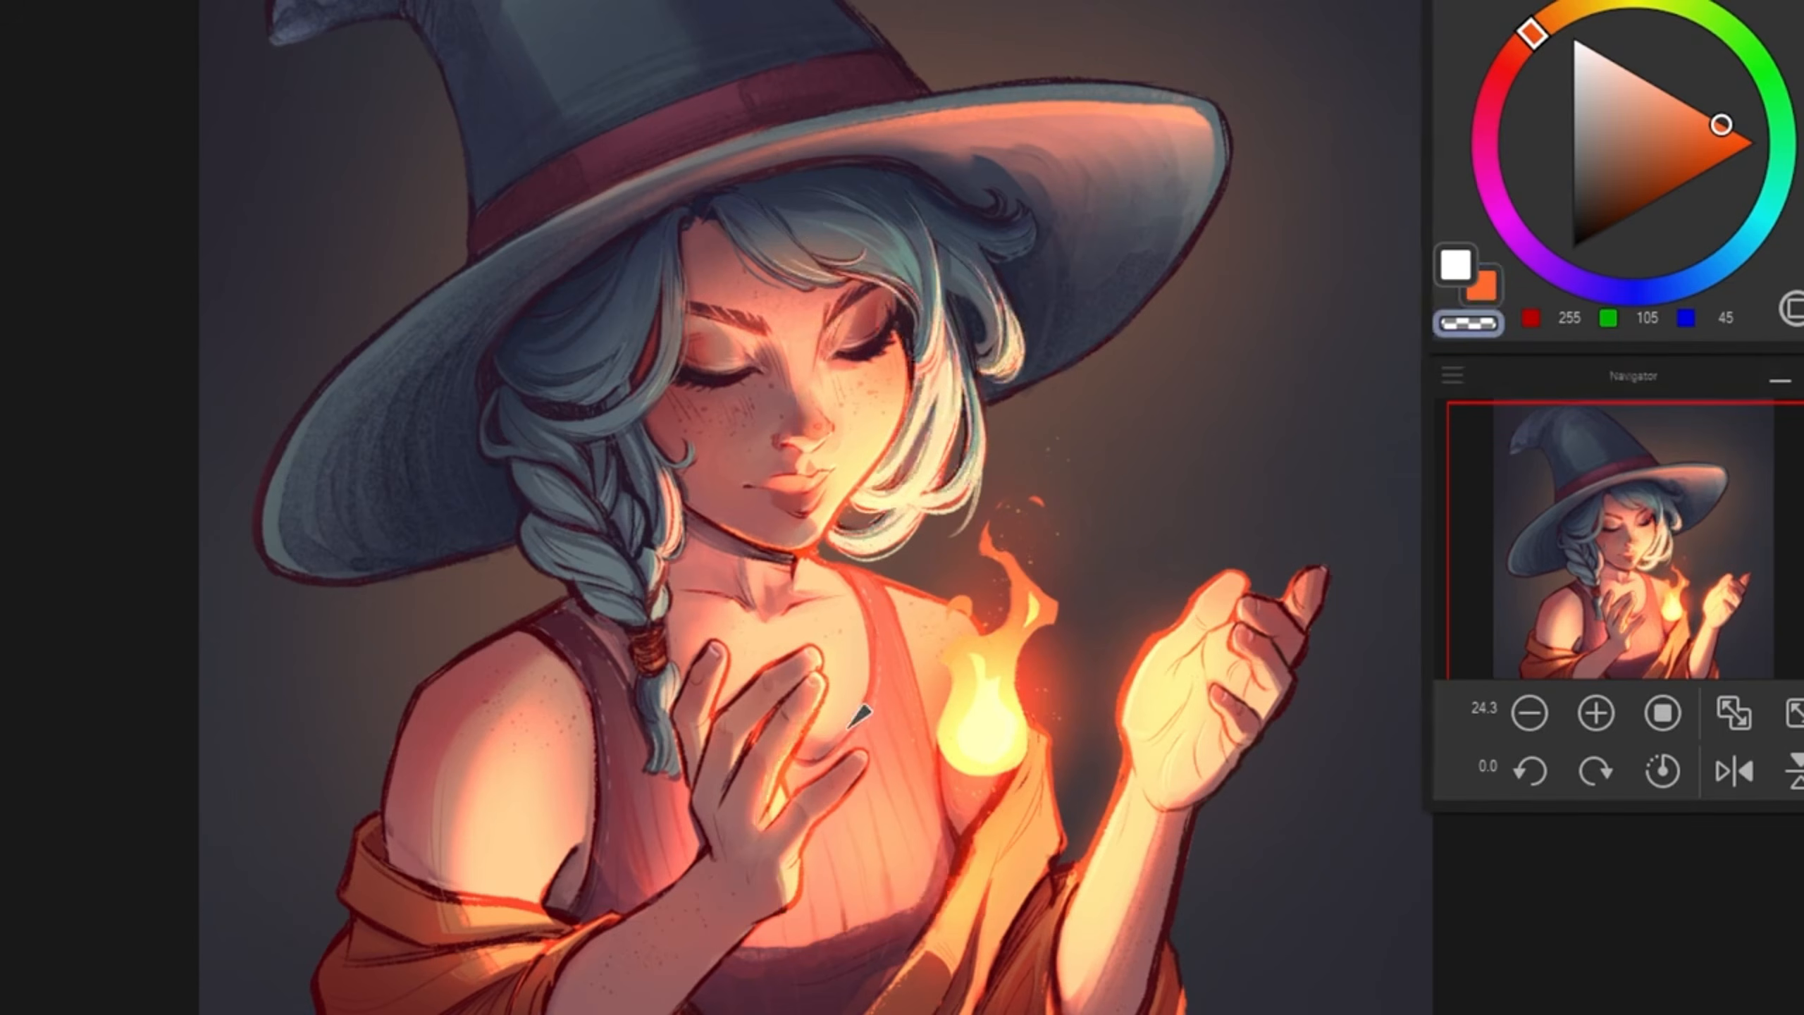
Step: Clear the light from the eyebrows and refine the warm glow on both eyelids
left_click_drag(778, 289, 735, 340)
key("c")
left_click_drag(879, 320, 842, 340)
left_click_drag(700, 342, 736, 354)
key("c")
key("bracketright")
key("c")
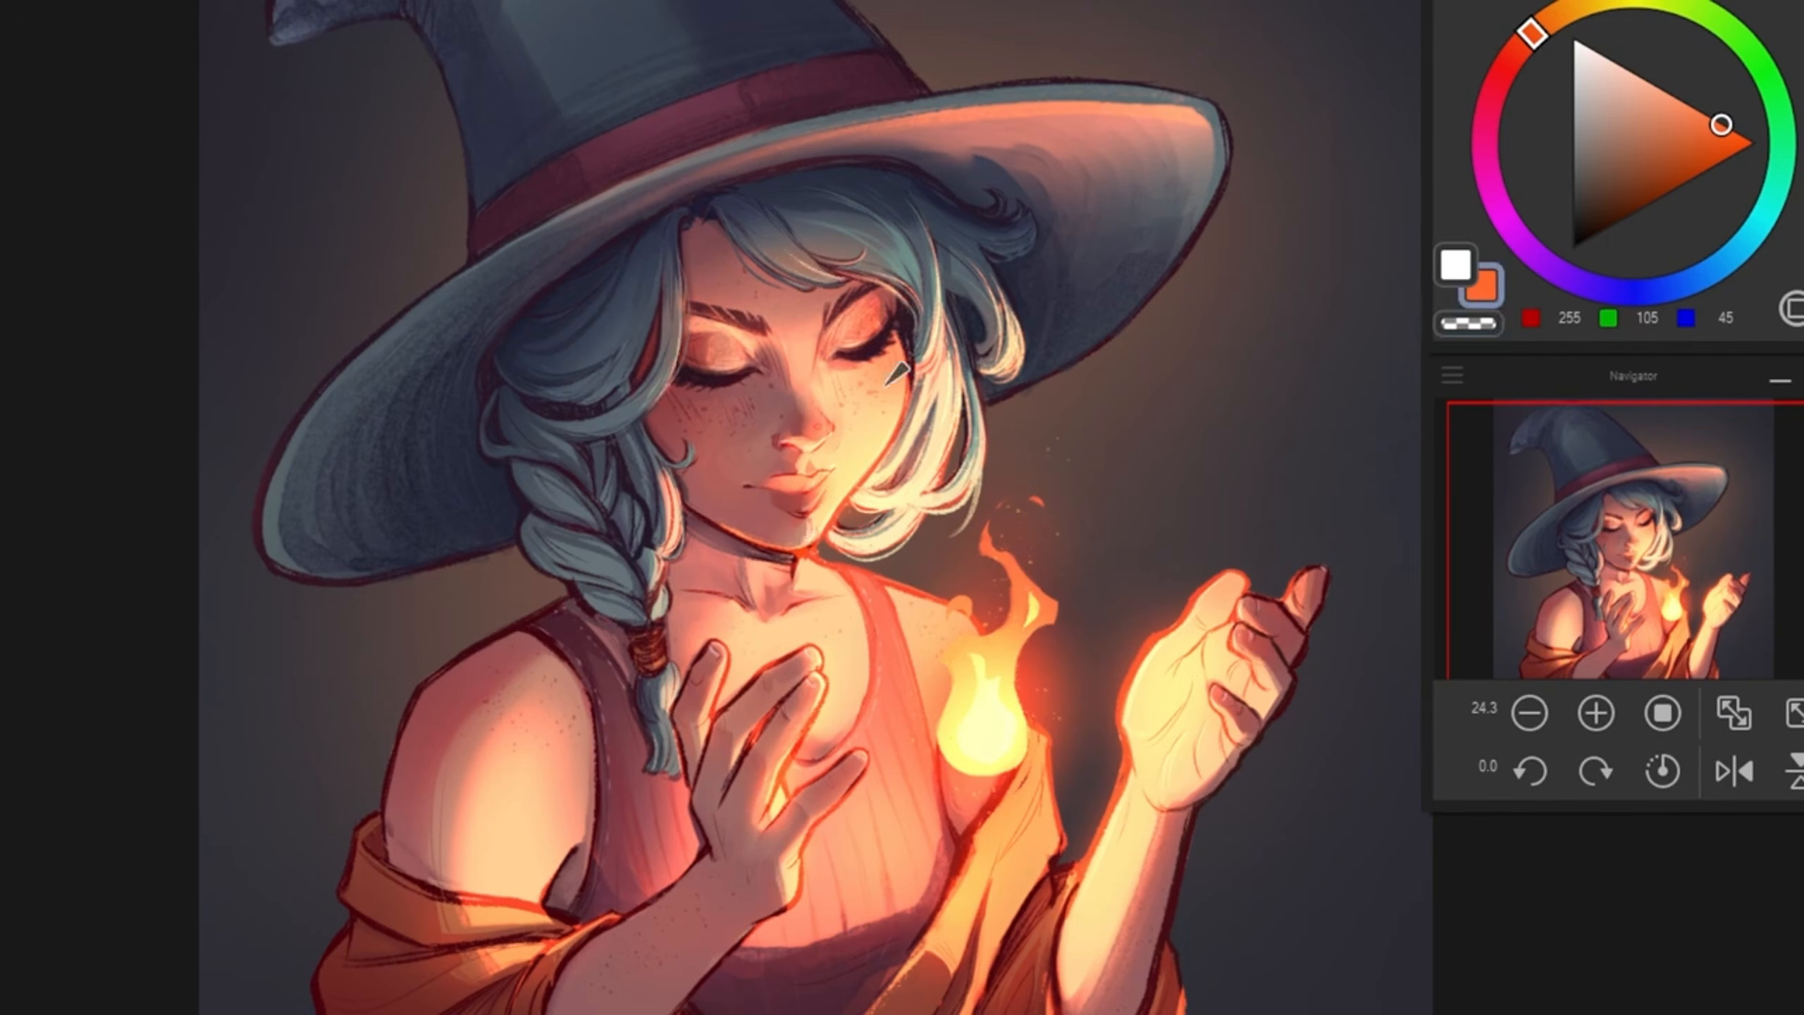
Step: Touch up the hair above the eye and brighten the underside of the hat brim with orange light
left_click_drag(878, 259, 915, 294)
scroll(913, 503, "down", 1)
left_click_drag(1139, 153, 1177, 225)
mouse_move(776, 186)
left_mouse_down()
mouse_move(1027, 139)
mouse_move(1166, 225)
left_mouse_up()
left_click_drag(1545, 648, 1536, 636)
Step: Trim the warm light around the face and neck, and darken the brim's shaded underside with dark navy
key("c")
left_click_drag(739, 522, 746, 597)
key("c")
left_click_drag(739, 703, 734, 803)
scroll(710, 540, "up", 1)
left_click(1279, 107, "alt")
left_click_drag(1051, 427, 930, 586)
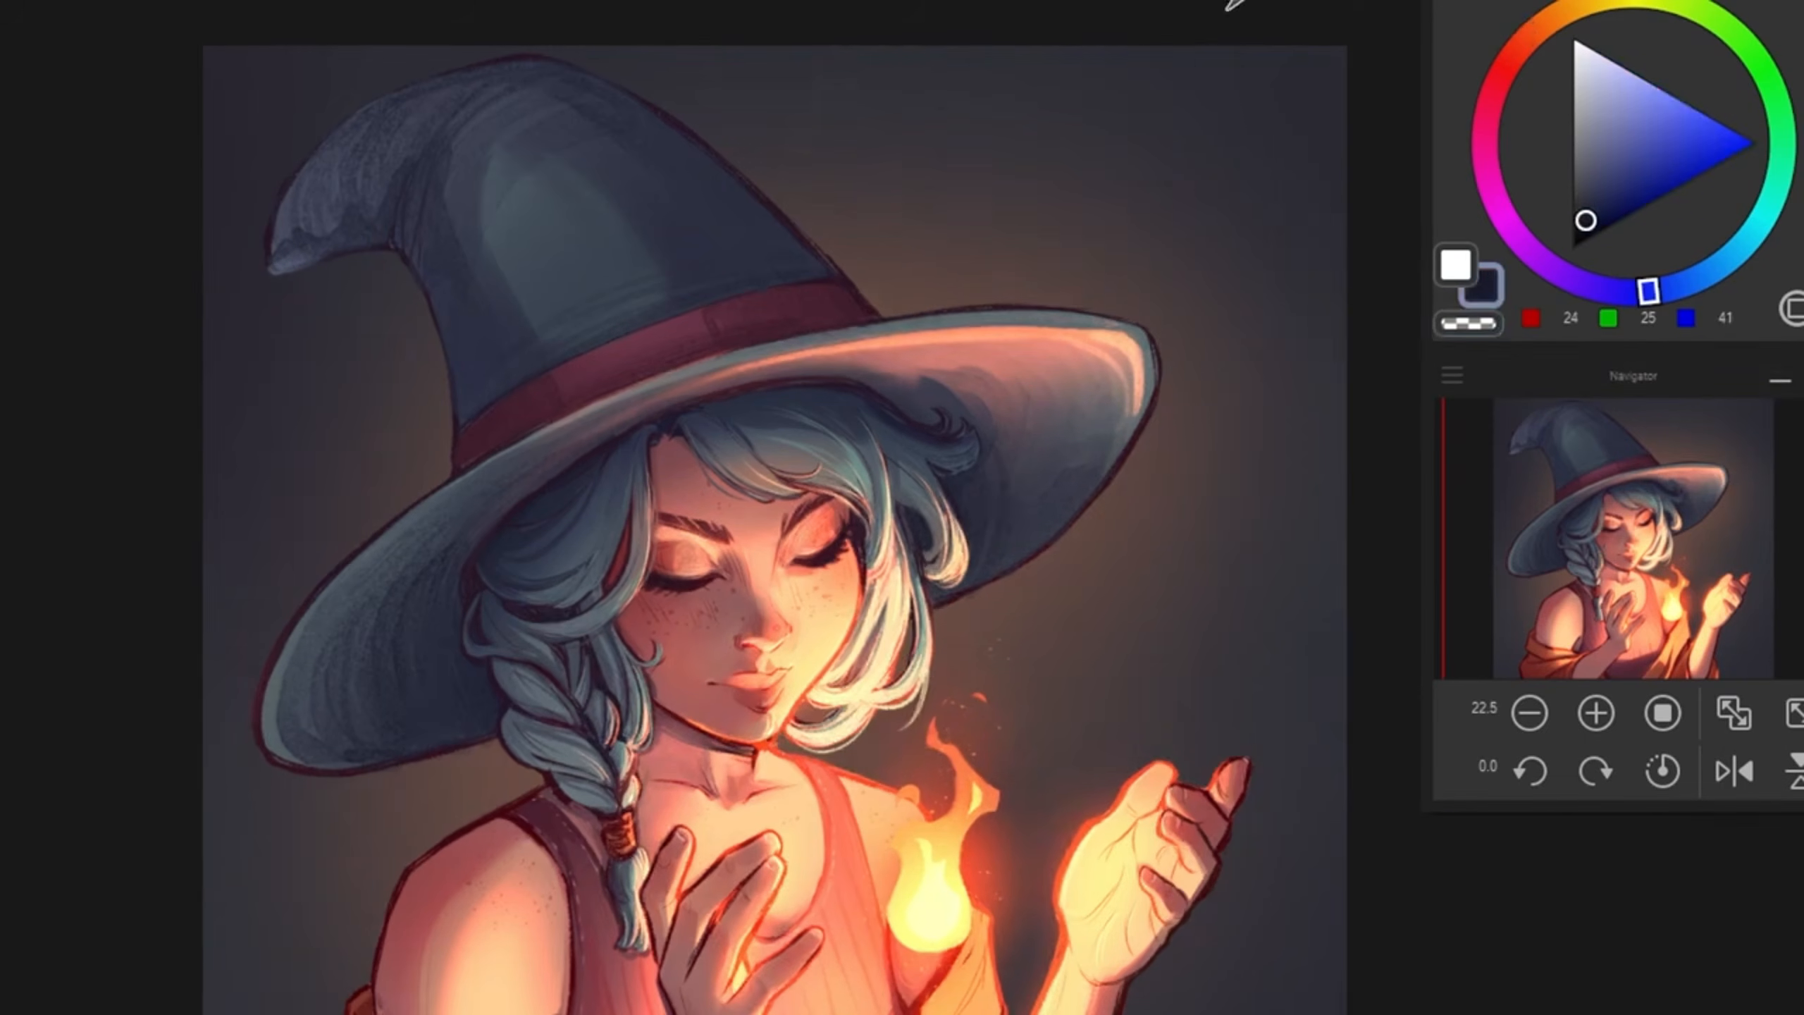
Step: Try painting dark bare tree trunks and branches in the background around the witch
left_click_drag(1108, 53, 1051, 309)
key("c")
mouse_move(1087, 526)
left_mouse_down()
mouse_move(1339, 391)
mouse_move(1335, 209)
left_mouse_up()
left_click_drag(912, 54, 952, 310)
key("c")
left_click_drag(213, 490, 341, 267)
key("c")
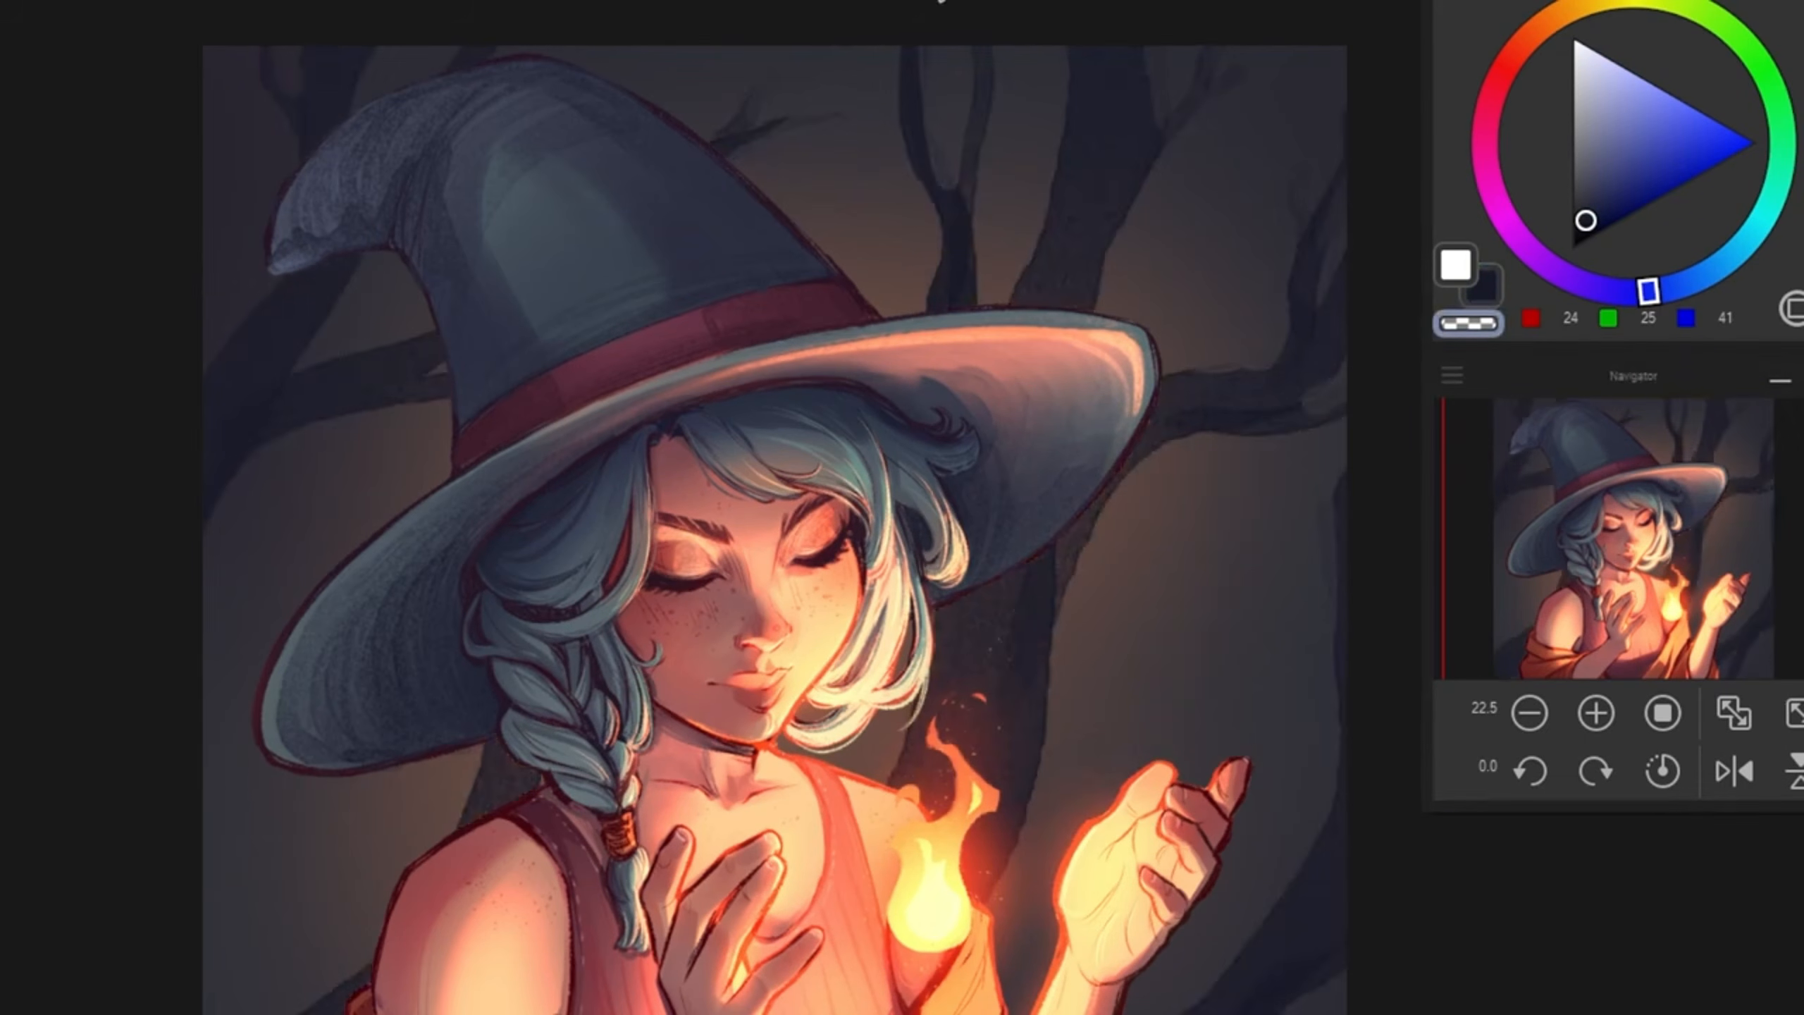
key("c")
left_click_drag(508, 746, 479, 810)
left_click_drag(332, 924, 284, 1009)
left_click_drag(1276, 817, 1263, 923)
left_click_drag(384, 277, 219, 490)
Step: Brush soft smoky dark tones into the background around the witch and darken the shadows with a level correction
scroll(775, 540, "up", 1)
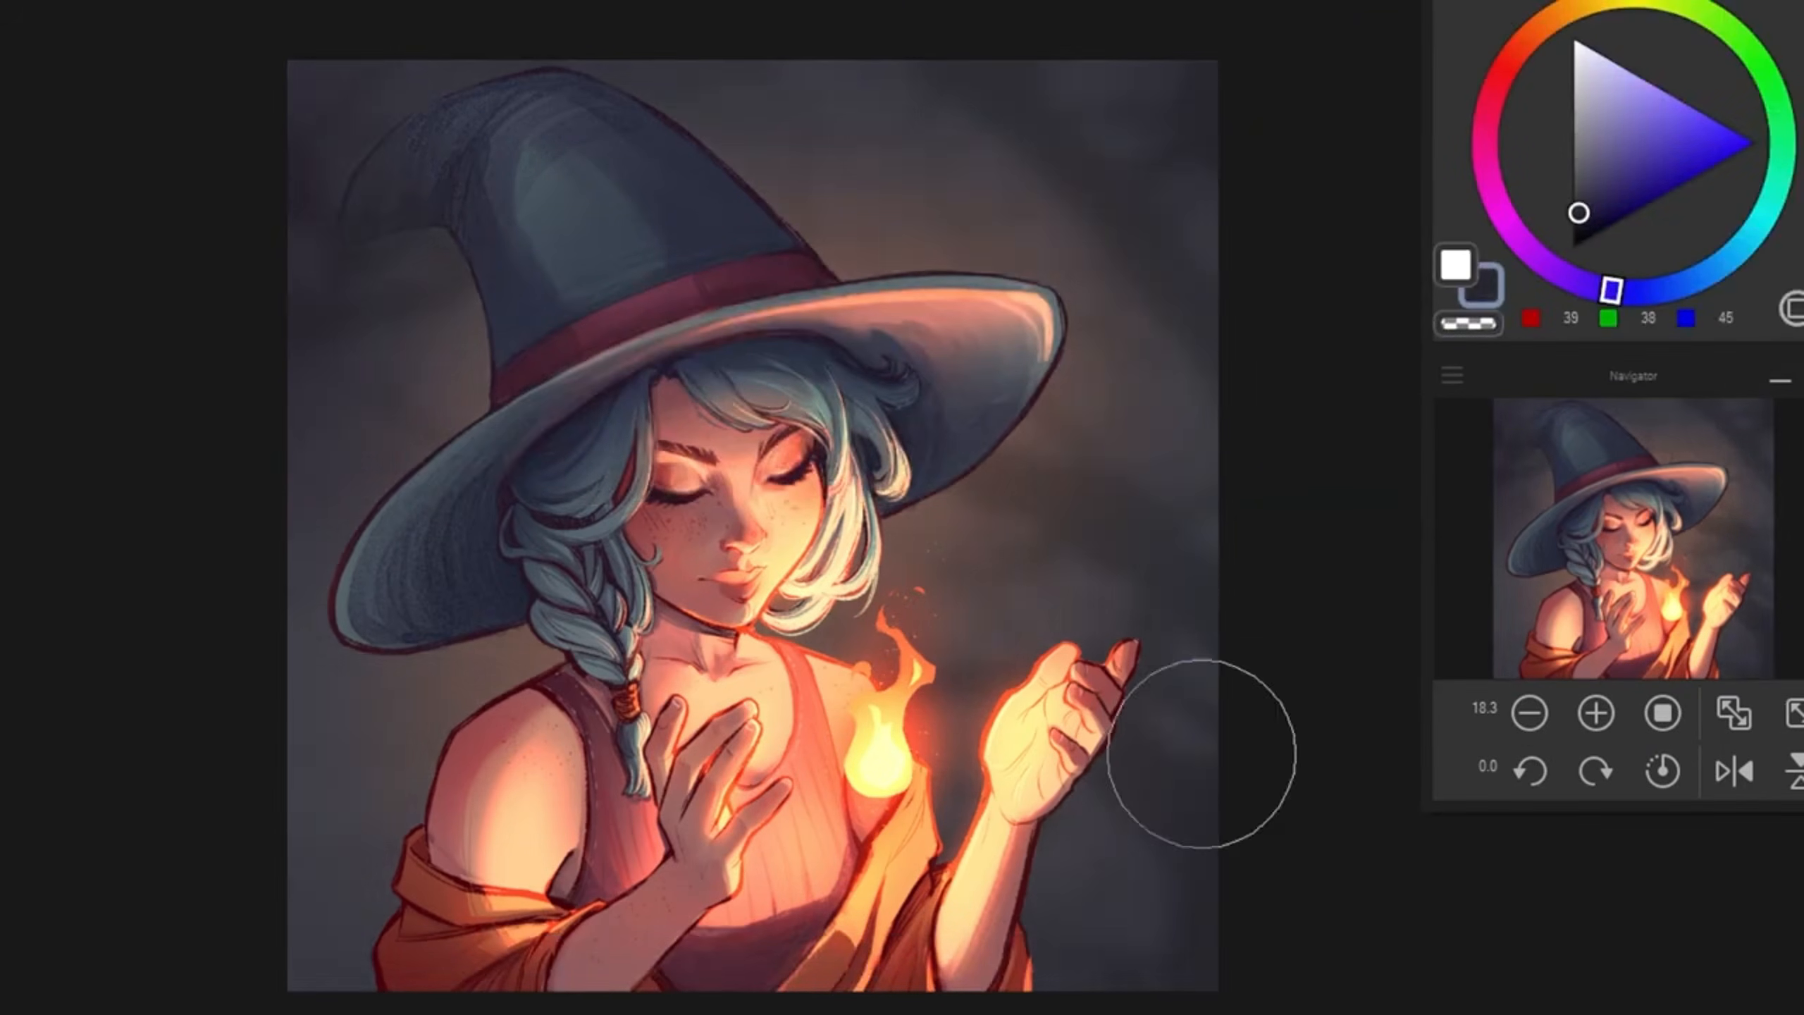
left_click_drag(1201, 753, 1165, 924)
left_click_drag(483, 625, 441, 661)
left_click_drag(390, 818, 462, 718)
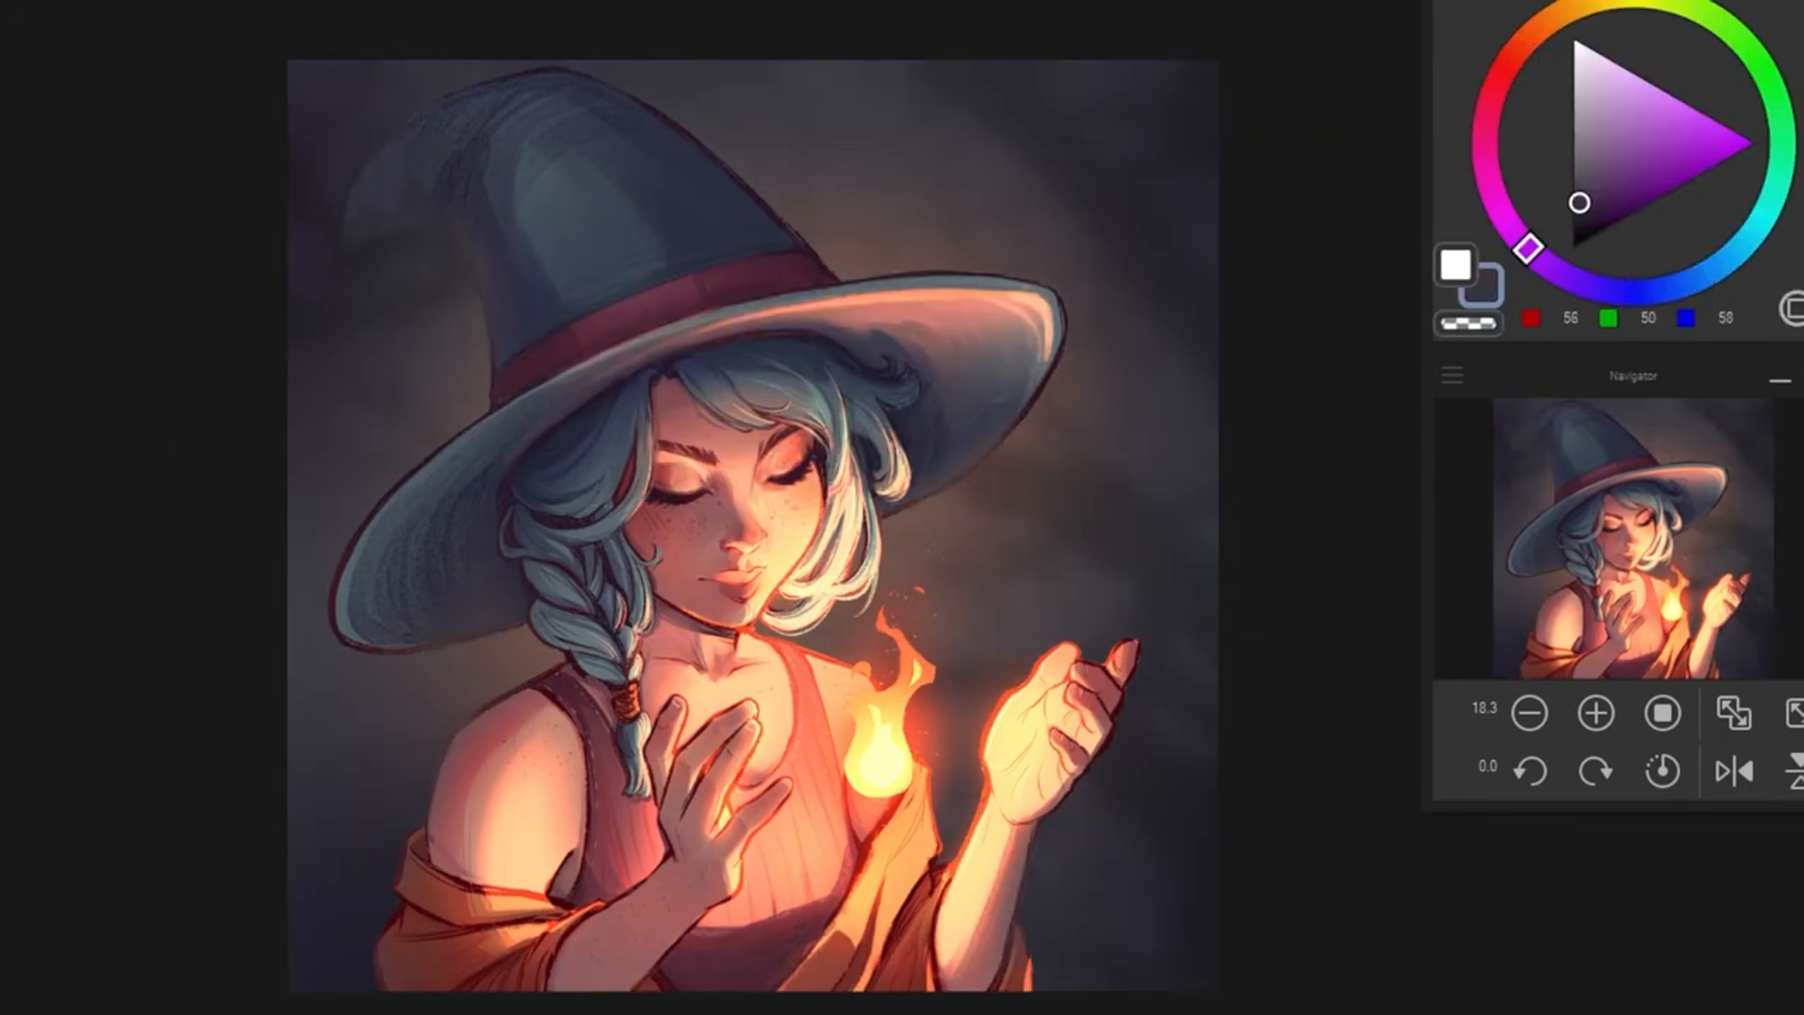
left_click_drag(732, 128, 888, 213)
left_click_drag(455, 802, 369, 874)
left_click_drag(1382, 318, 1429, 324)
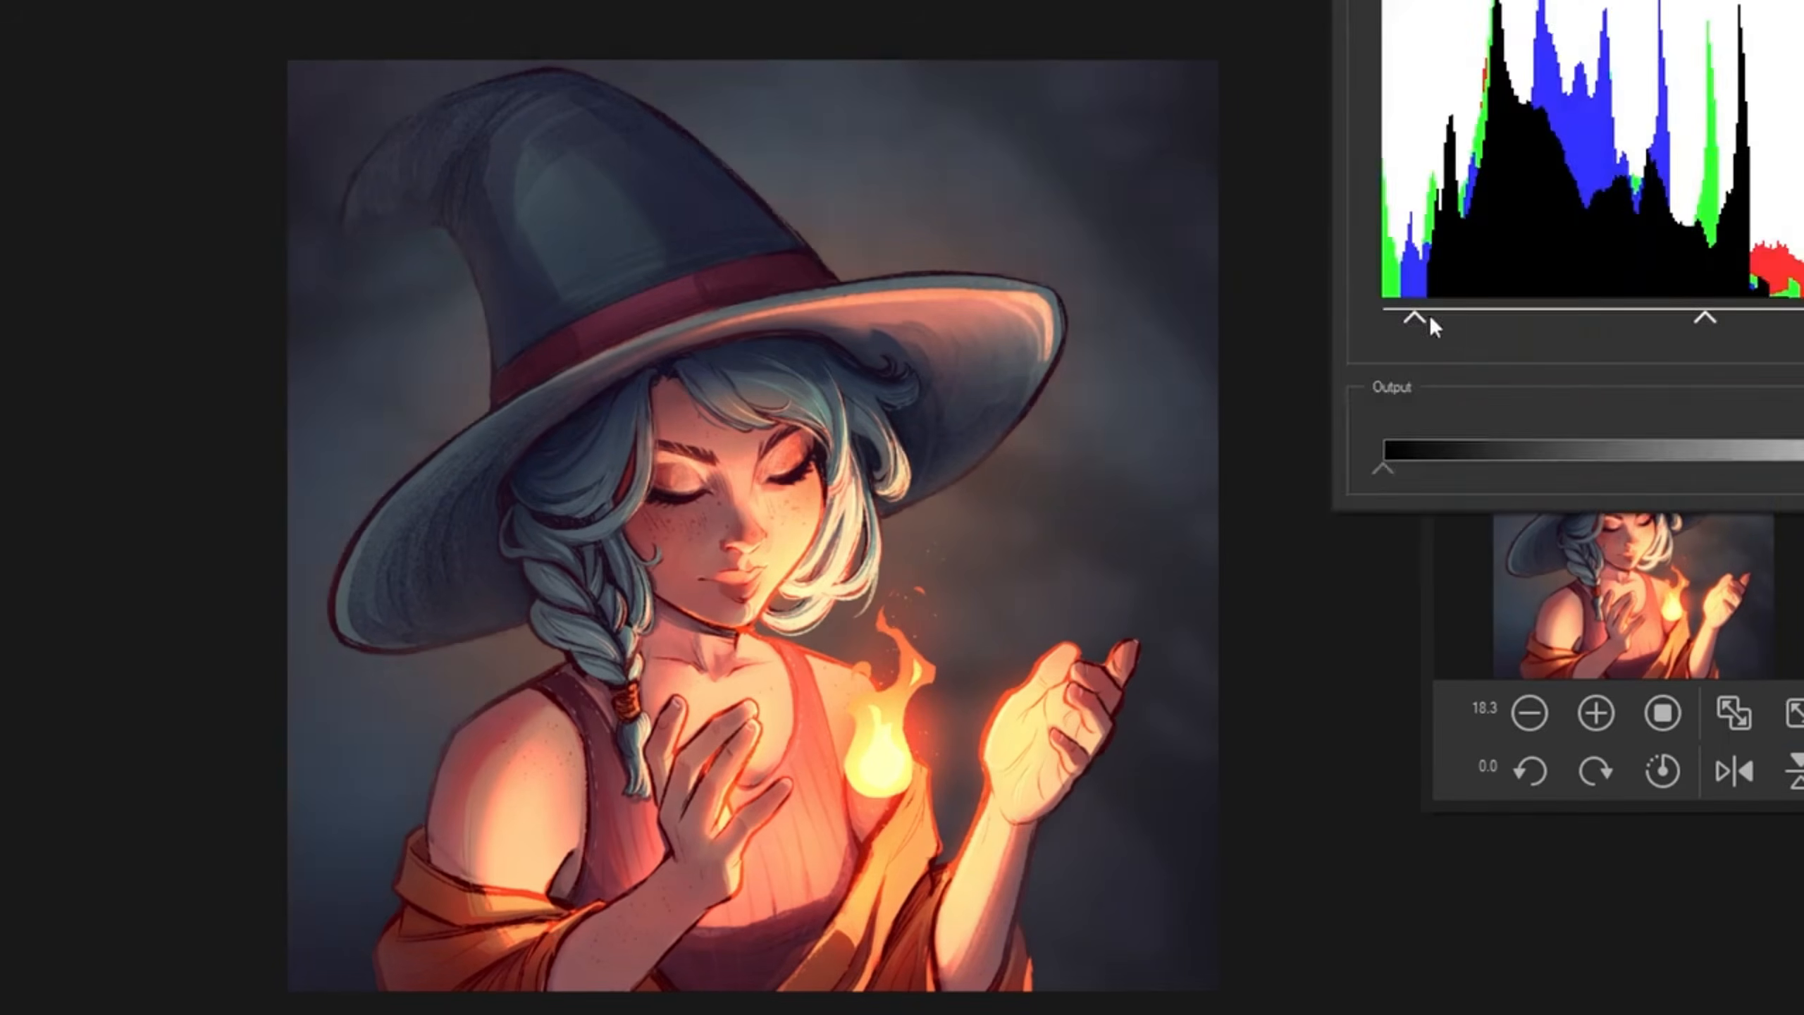
Step: Select the area around the hat's crown, deepen the dark shading at its curled tip, and deselect
left_click_drag(465, 151, 451, 229)
left_click_drag(849, 273, 867, 260)
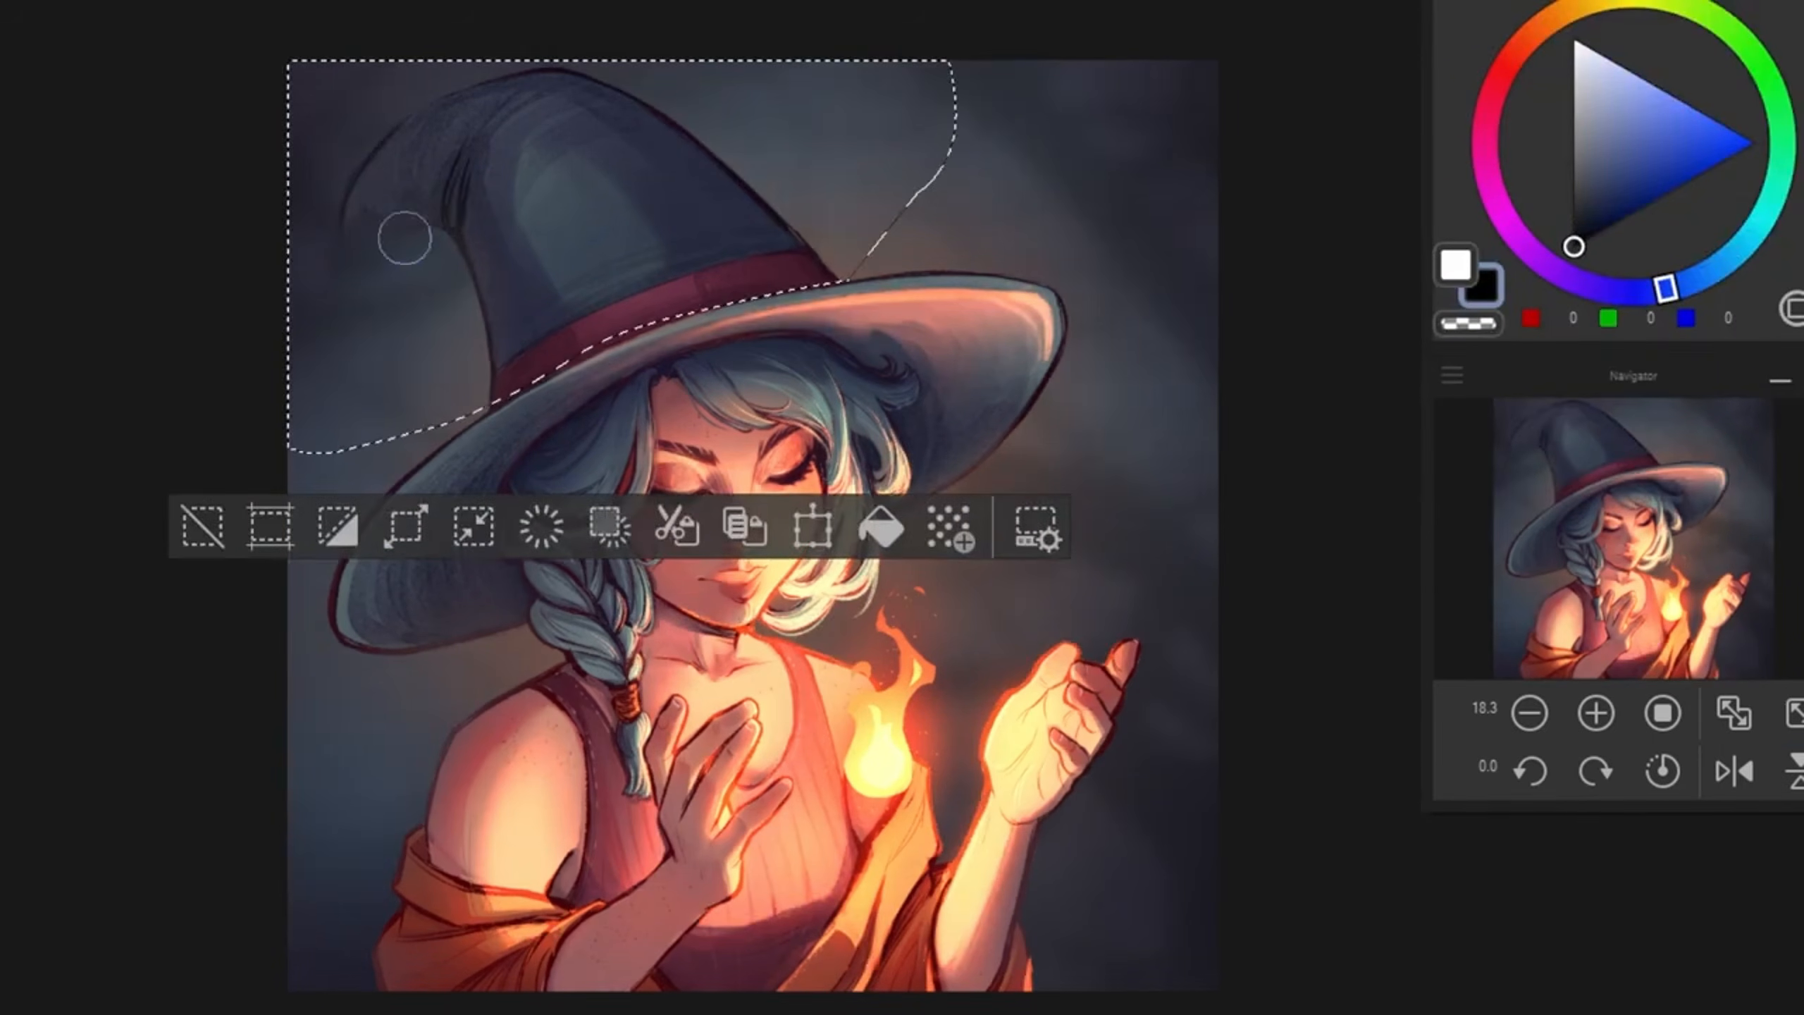
mouse_move(403, 238)
left_mouse_down()
mouse_move(564, 226)
mouse_move(493, 369)
left_mouse_up()
left_click(616, 150, "alt")
key("ctrl+d")
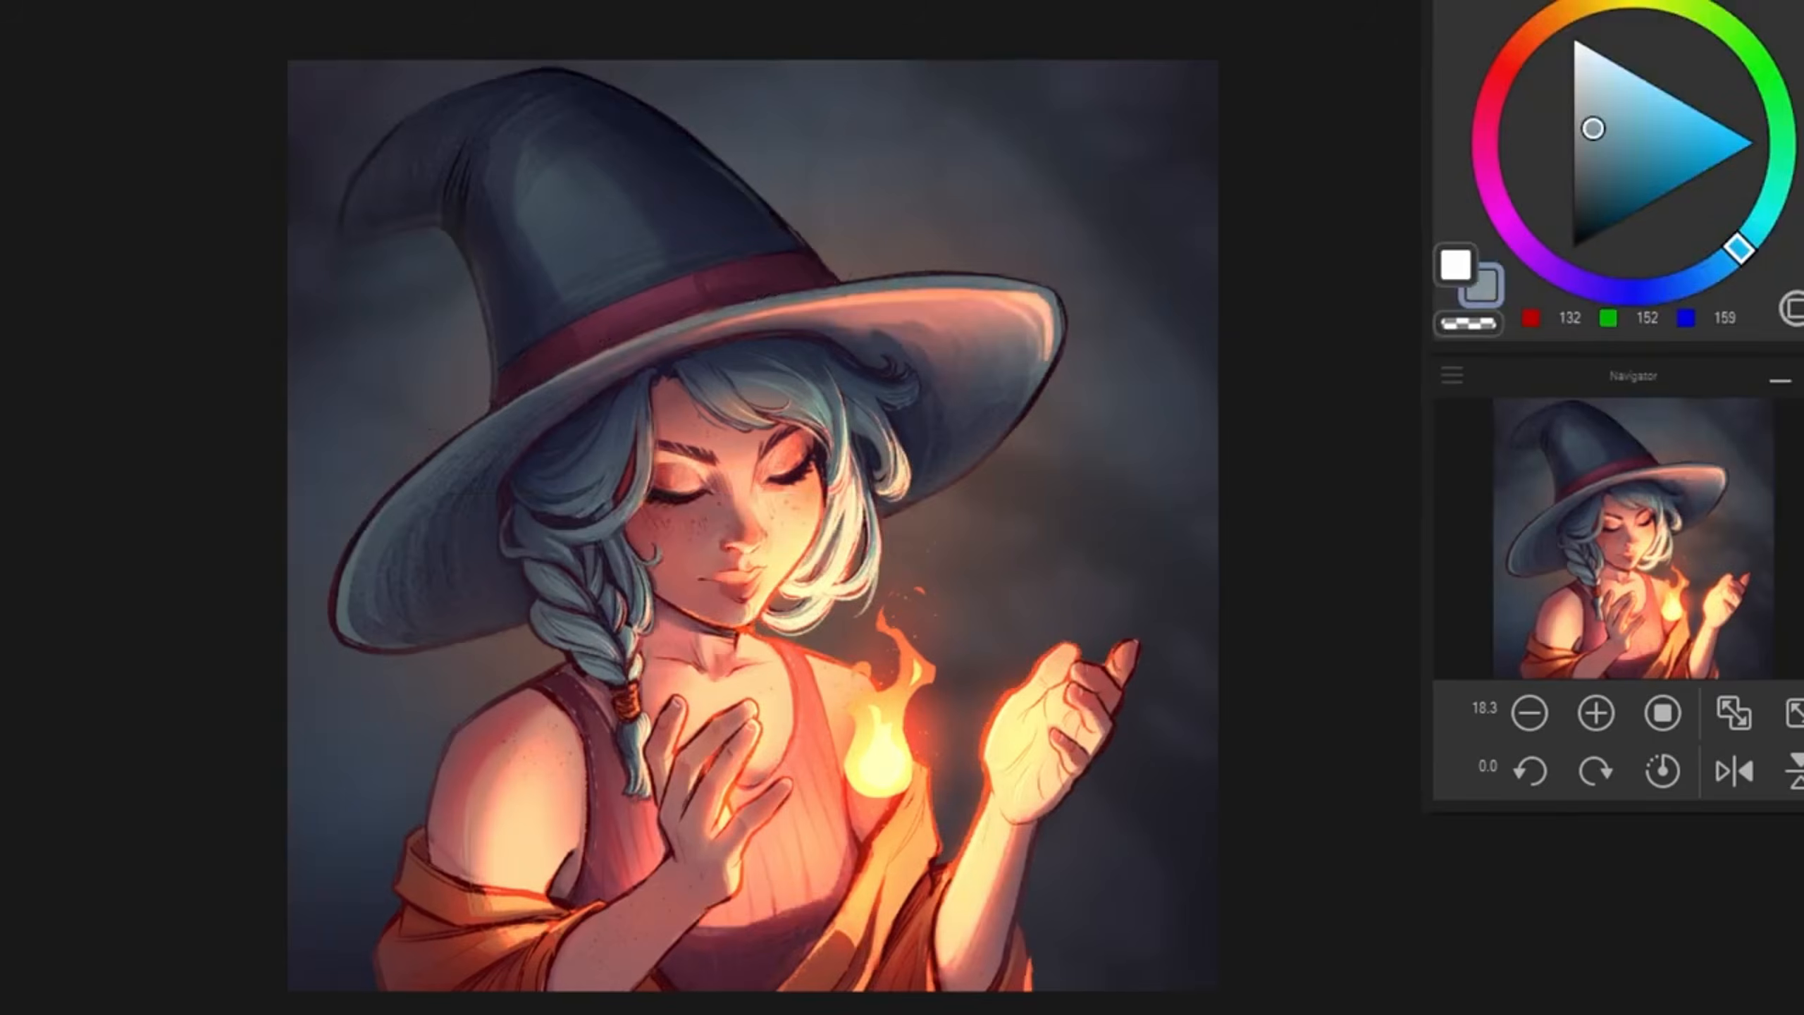
Step: Fade the hat's curled tip and its outer edge softly into the dark background
scroll(537, 428, "up", 3)
scroll(536, 428, "down", 3)
key("c")
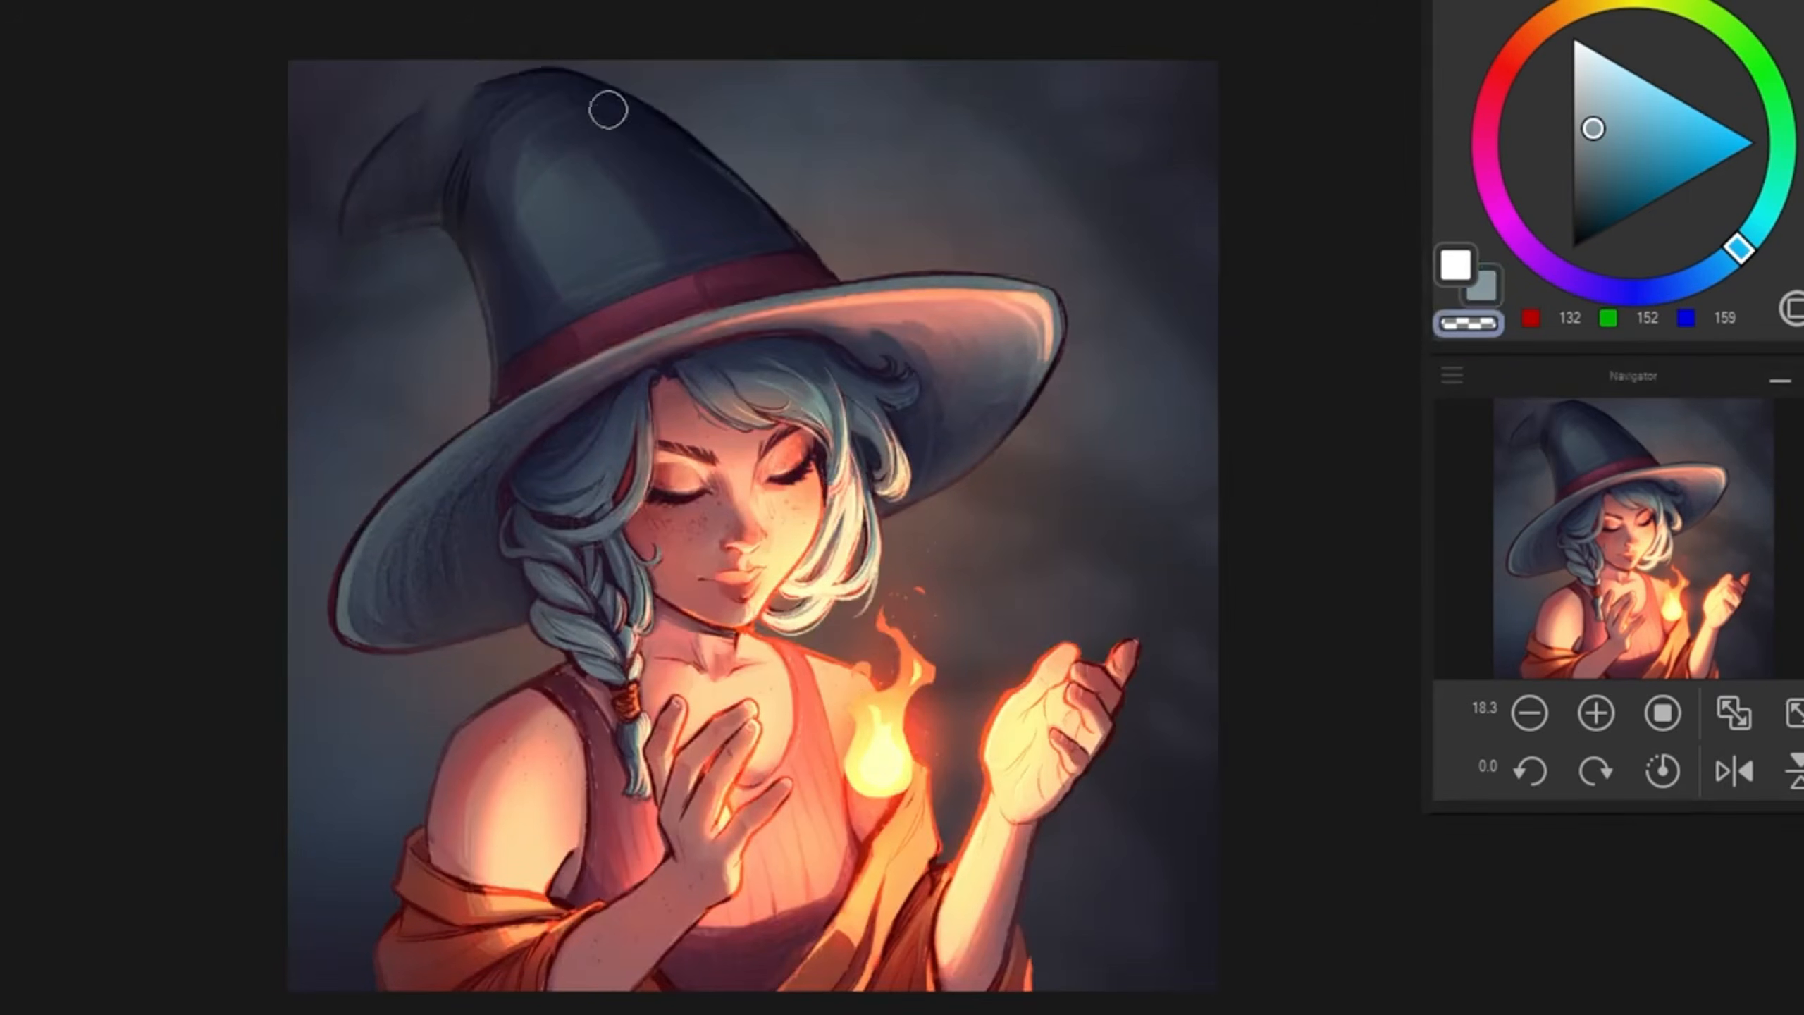
mouse_move(439, 236)
left_mouse_down()
mouse_move(355, 242)
mouse_move(434, 106)
left_mouse_up()
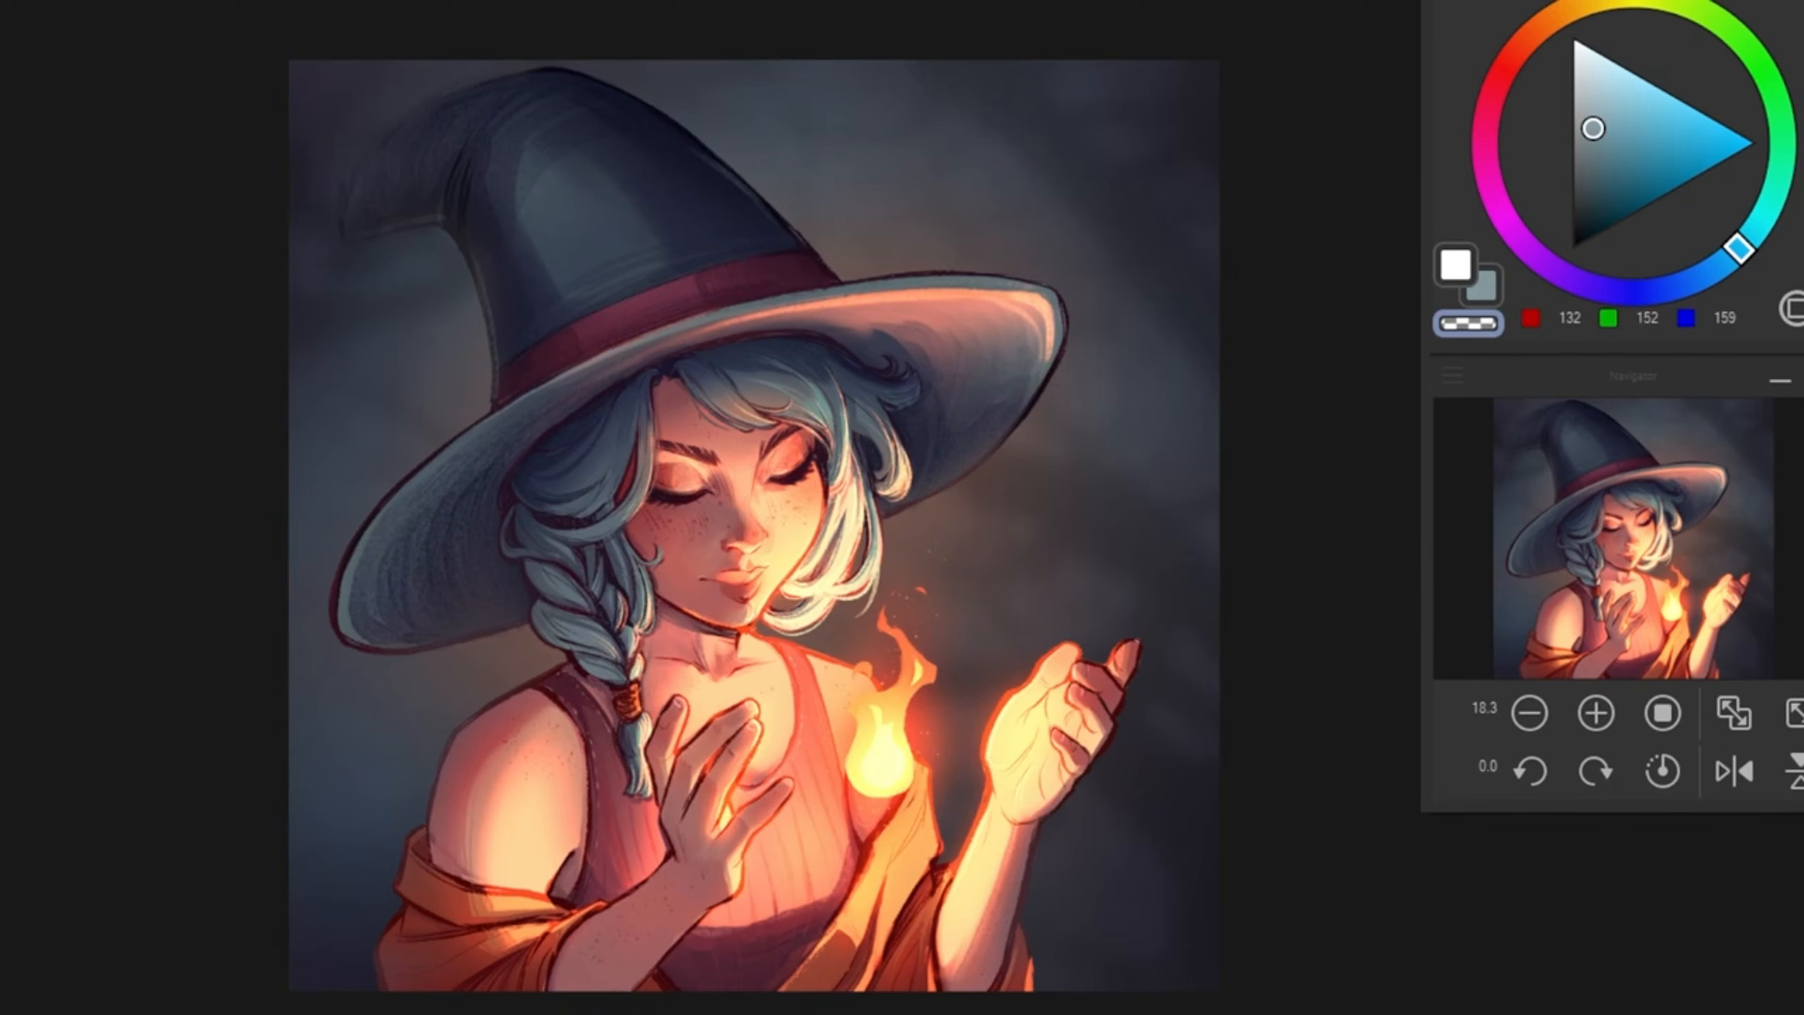
mouse_move(426, 106)
left_mouse_down()
mouse_move(377, 132)
mouse_move(347, 191)
left_mouse_up()
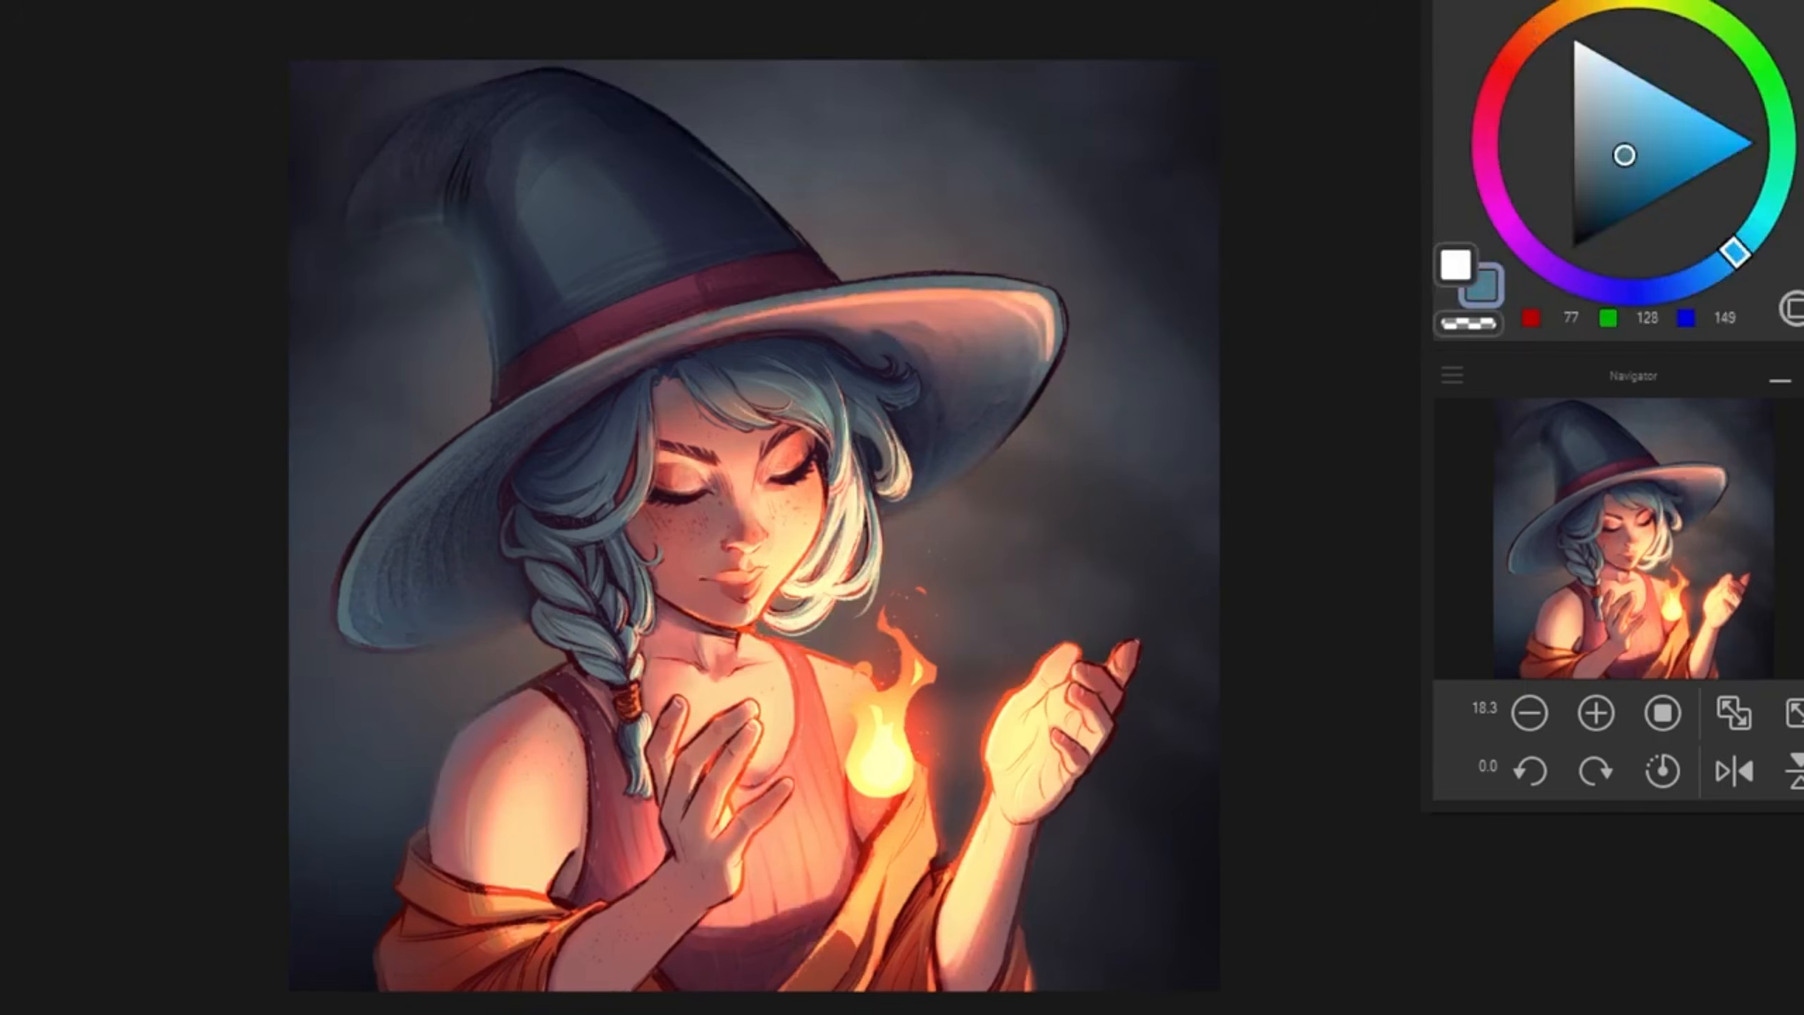
left_click_drag(397, 170, 491, 39)
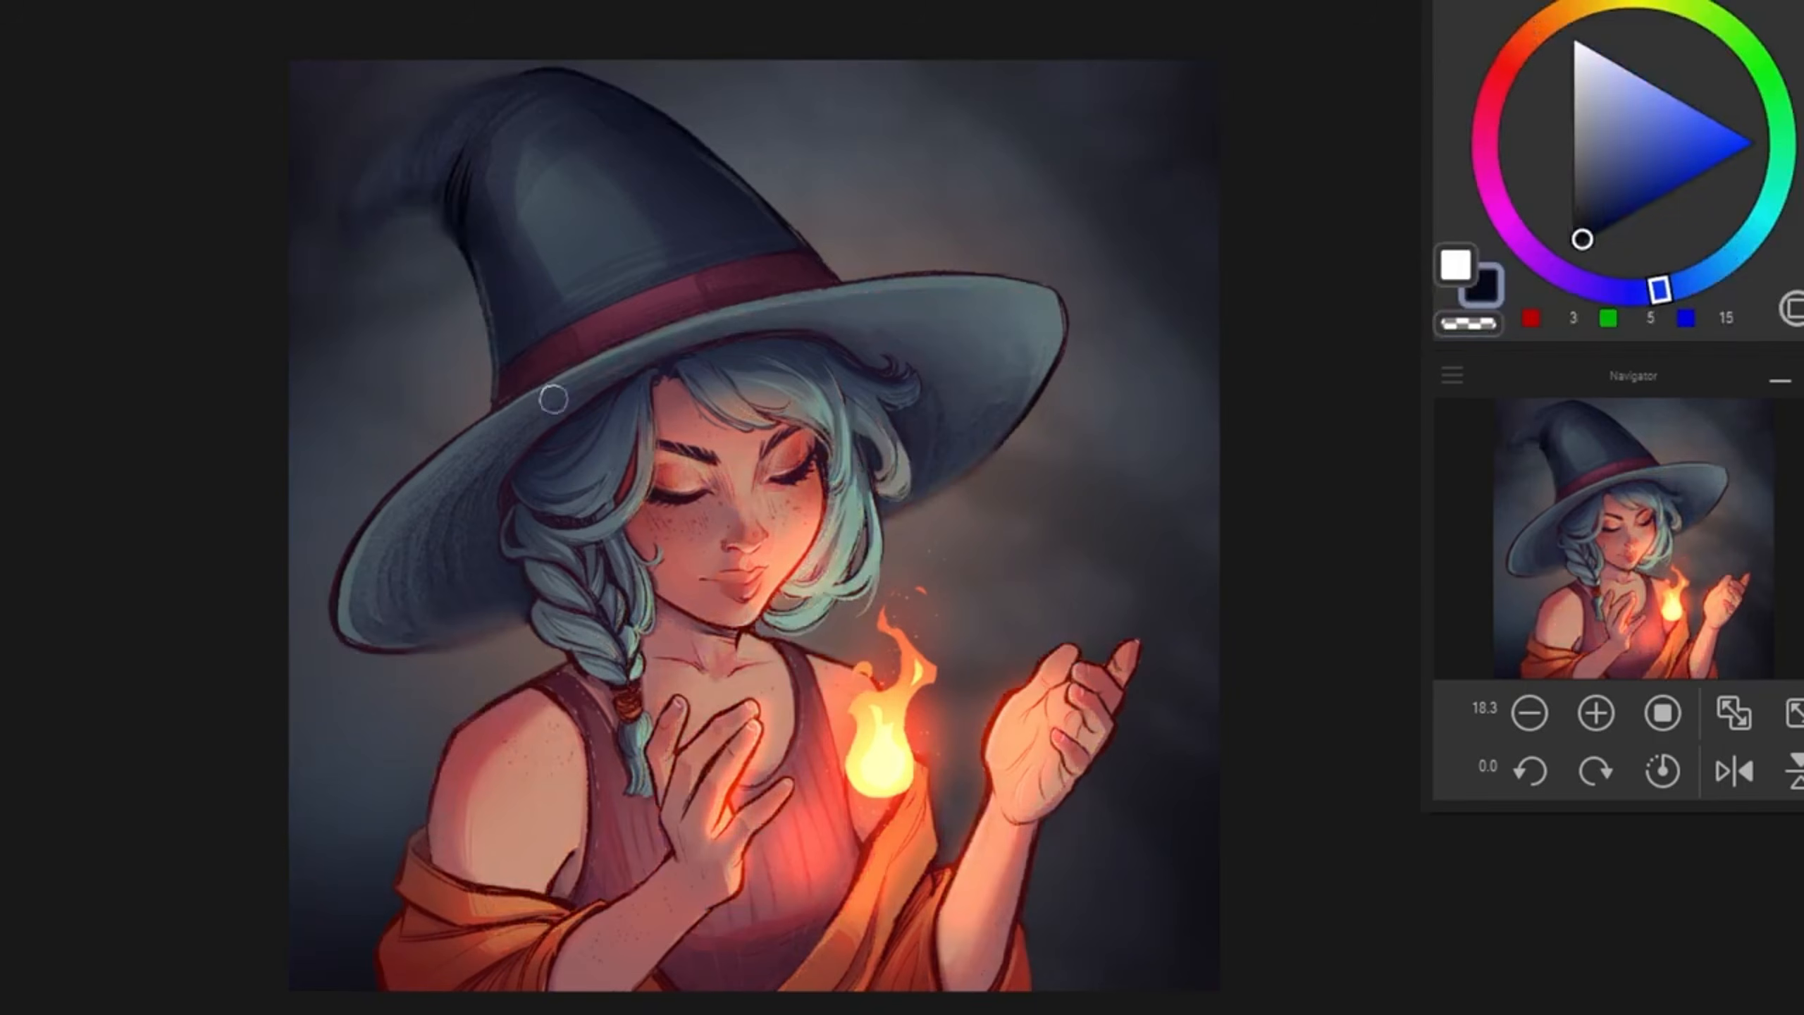
Step: Darken the area beneath the brim and soften the shading along the hat's crown
left_click_drag(416, 632, 492, 637)
left_click(411, 176, "alt")
key("c")
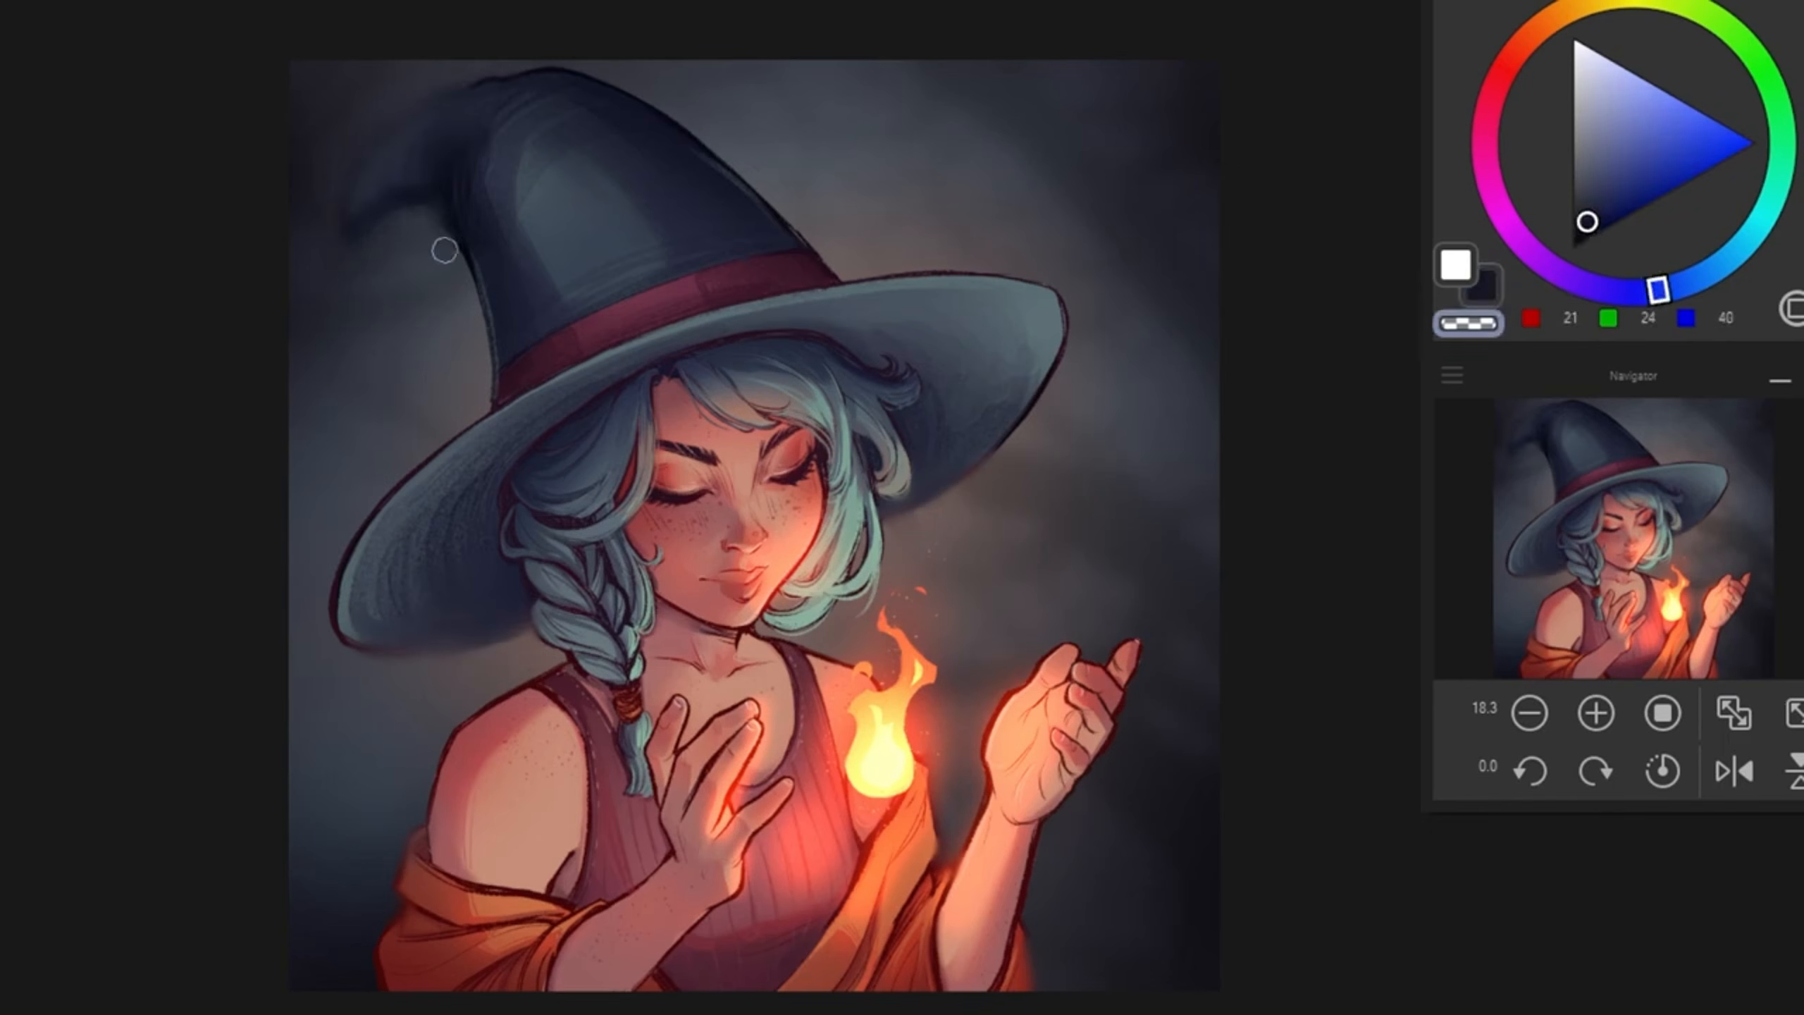
left_click_drag(533, 249, 579, 48)
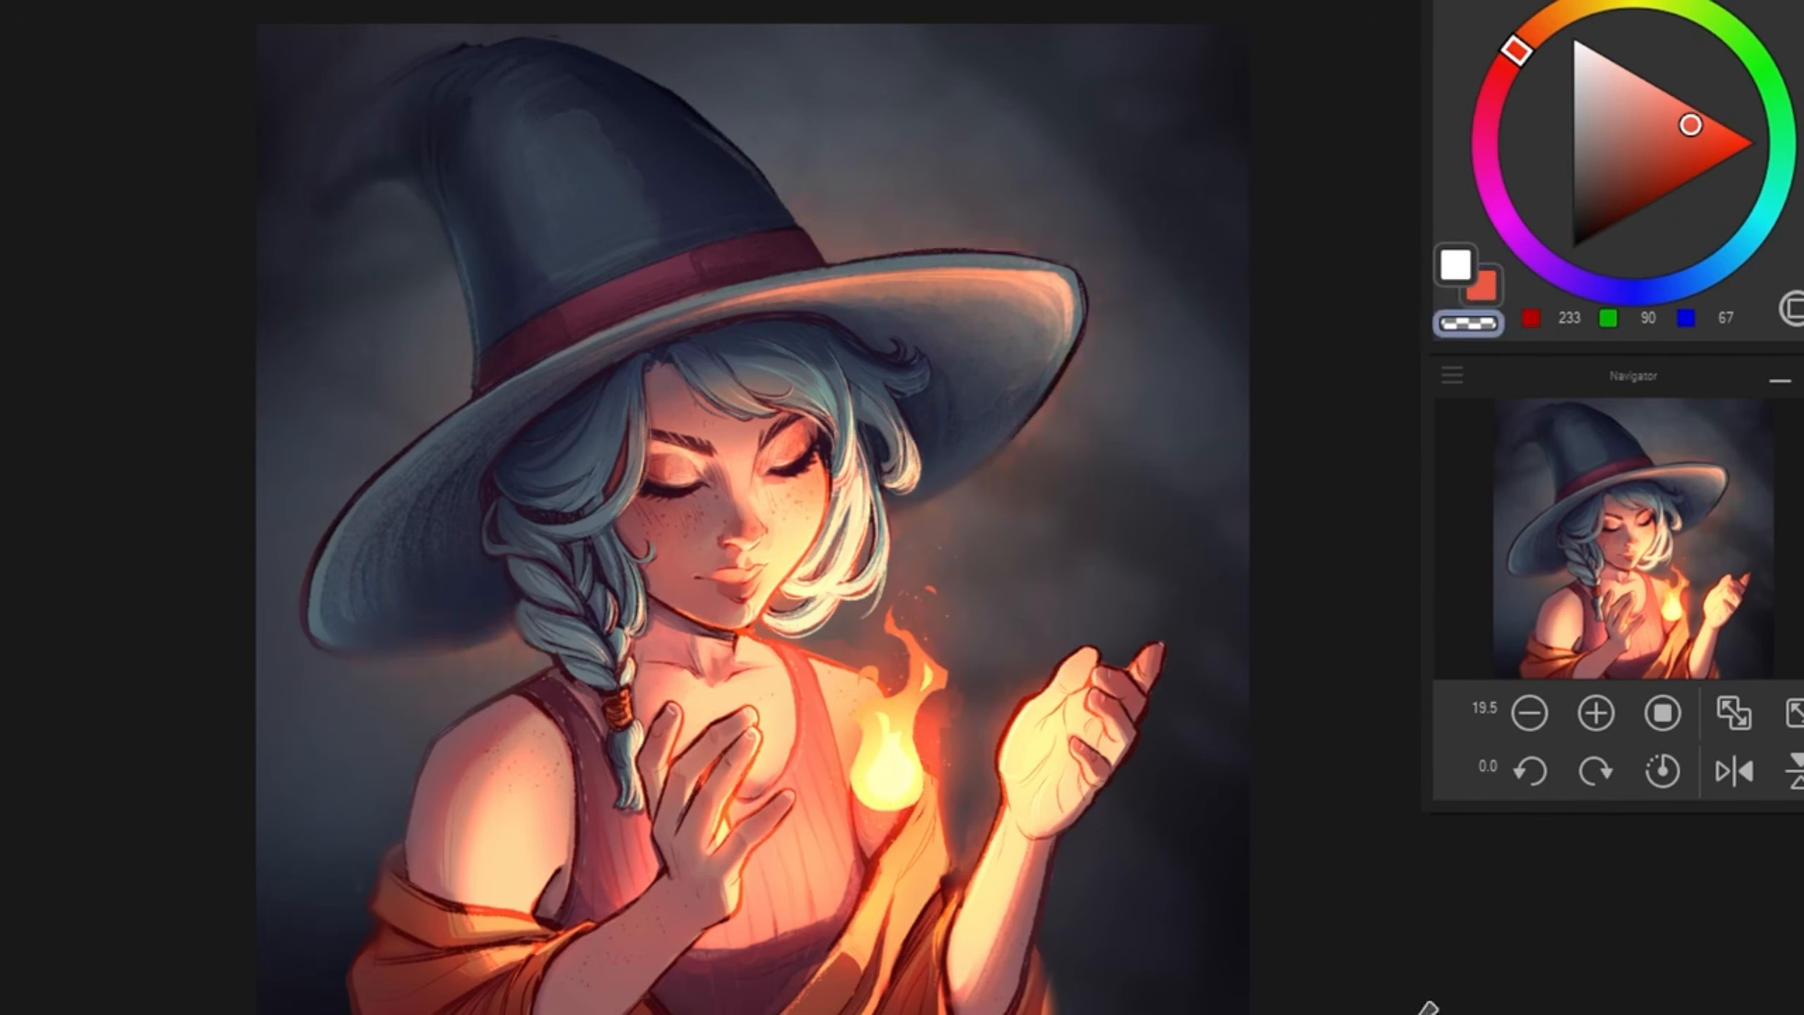
Step: Brush a faint warm orange glow behind the shoulder, trying and undoing a stroke beside the flame
left_click_drag(959, 786, 1003, 706)
left_click_drag(1007, 595, 966, 714)
key("ctrl+z")
left_click_drag(525, 675, 397, 770)
key("c")
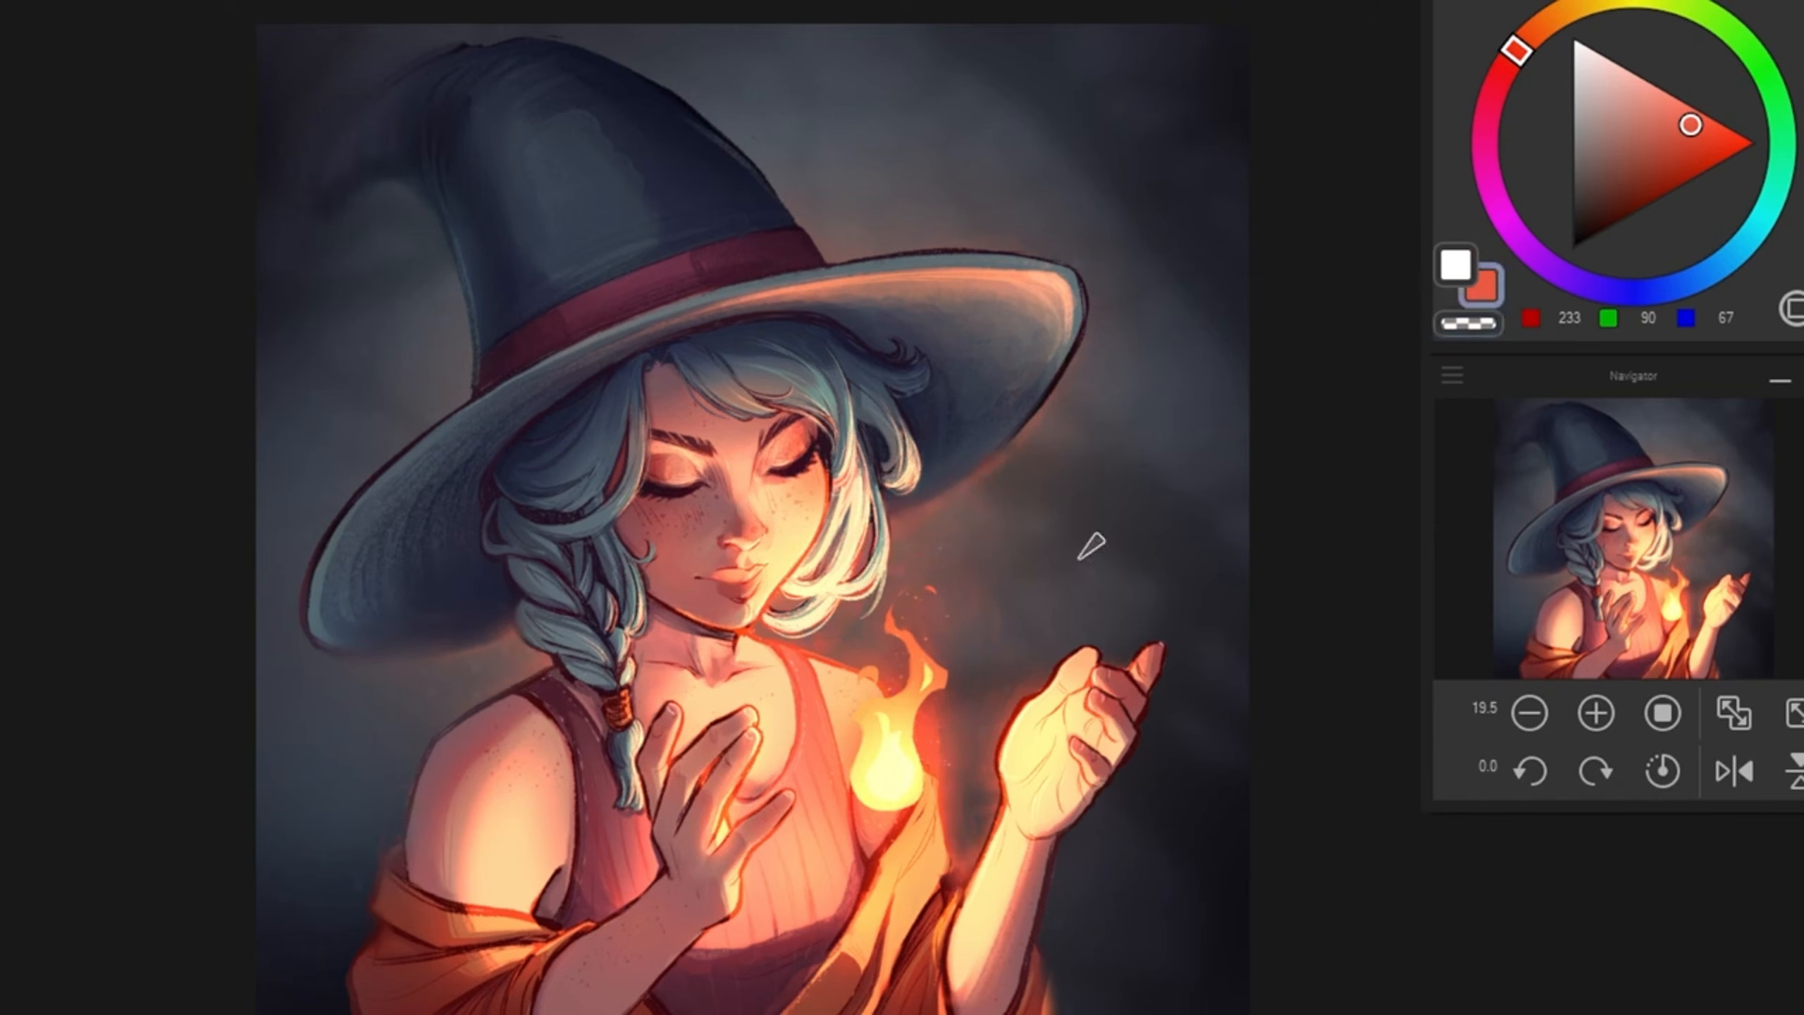
Step: Try darkening the background beside the brim and the lower arm with dark navy, and undo the strokes
key("c")
left_click(1234, 1012, "alt")
left_click_drag(1186, 384, 1067, 570)
key("ctrl+z")
left_click_drag(273, 774, 298, 881)
key("c")
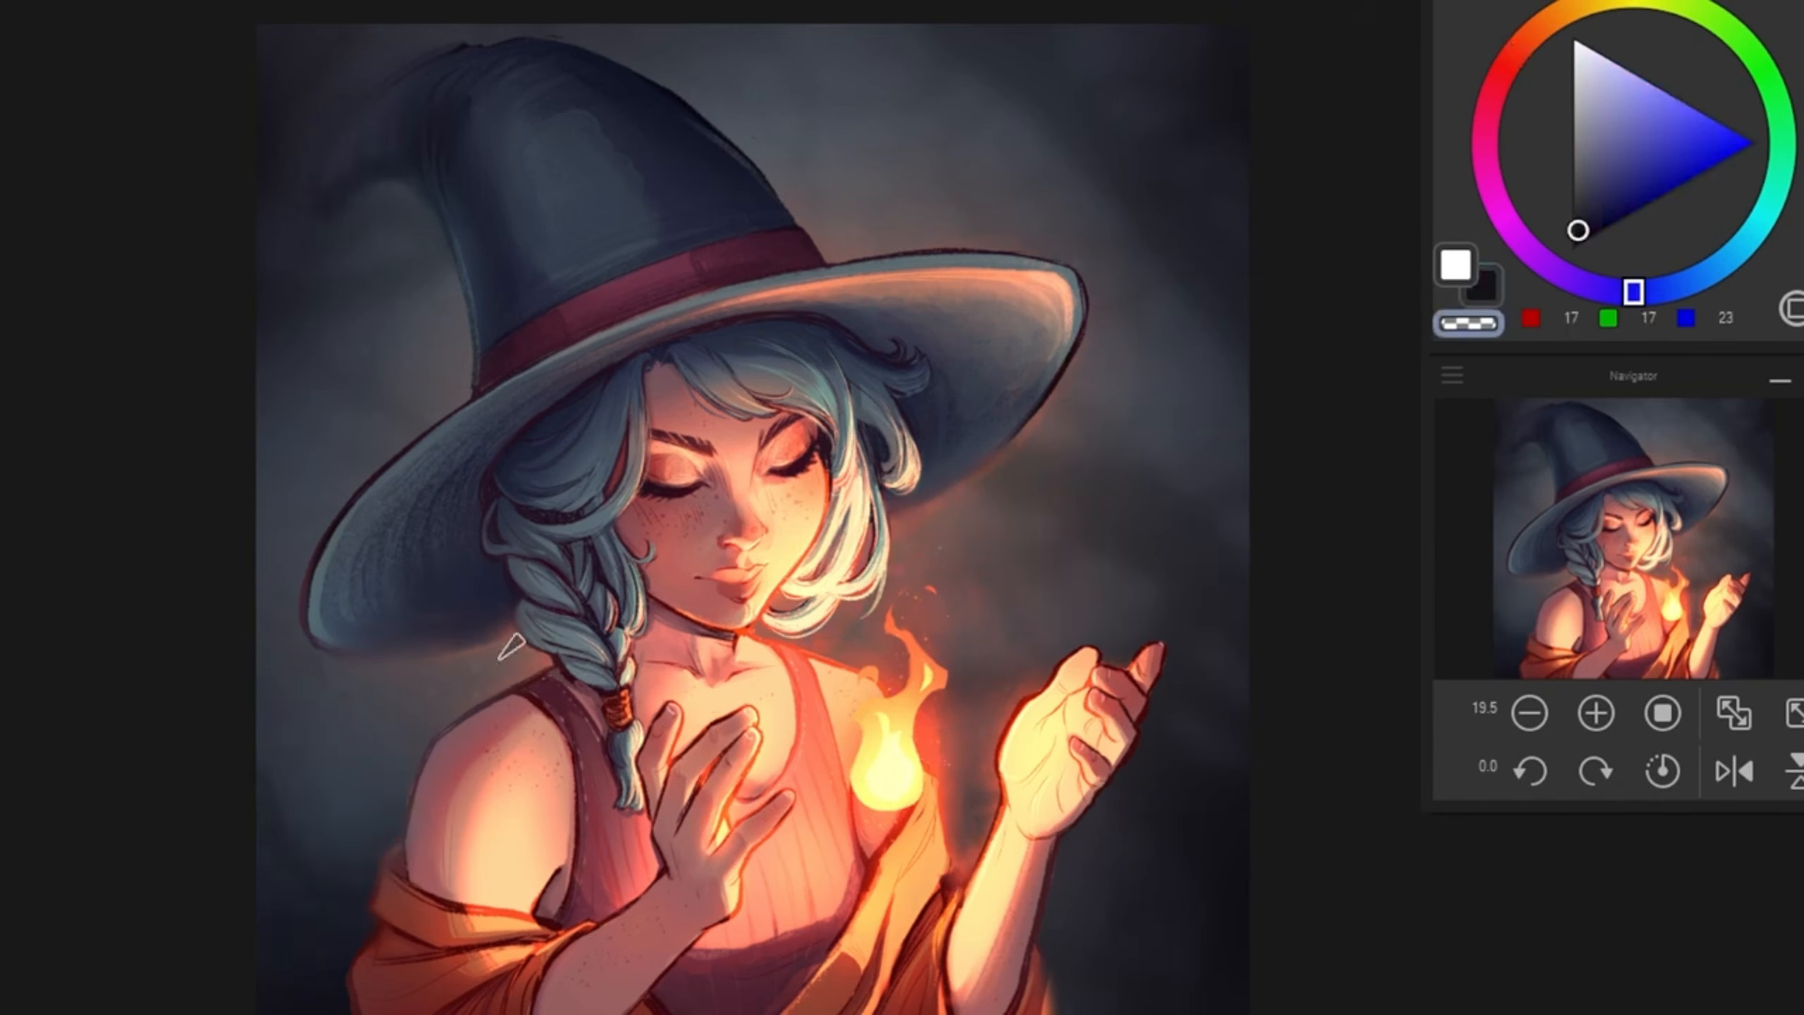
key("c")
key("ctrl+z")
key("c")
key("ctrl+z")
Step: Trim the top edge of the hat's crown and blend its curled tip further into the background
left_click_drag(303, 177, 327, 231)
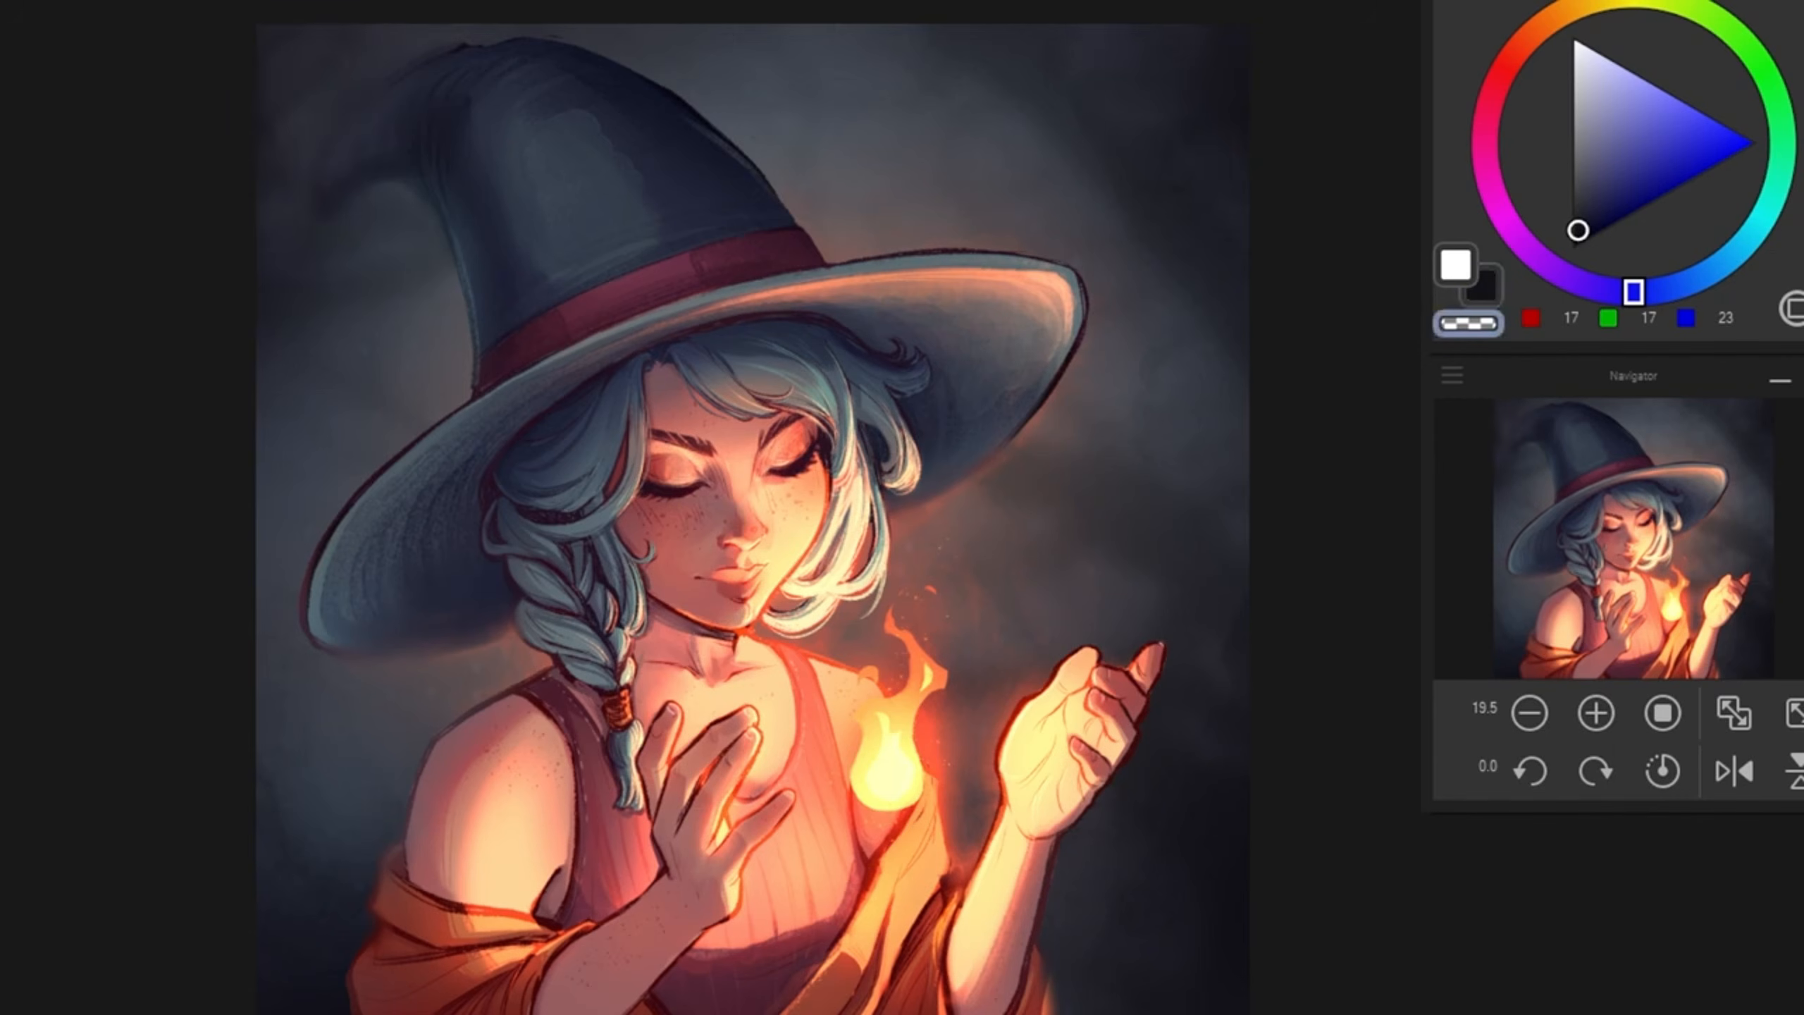
left_click_drag(508, 31, 515, 64)
mouse_move(291, 272)
left_mouse_down()
mouse_move(423, 244)
mouse_move(366, 254)
left_mouse_up()
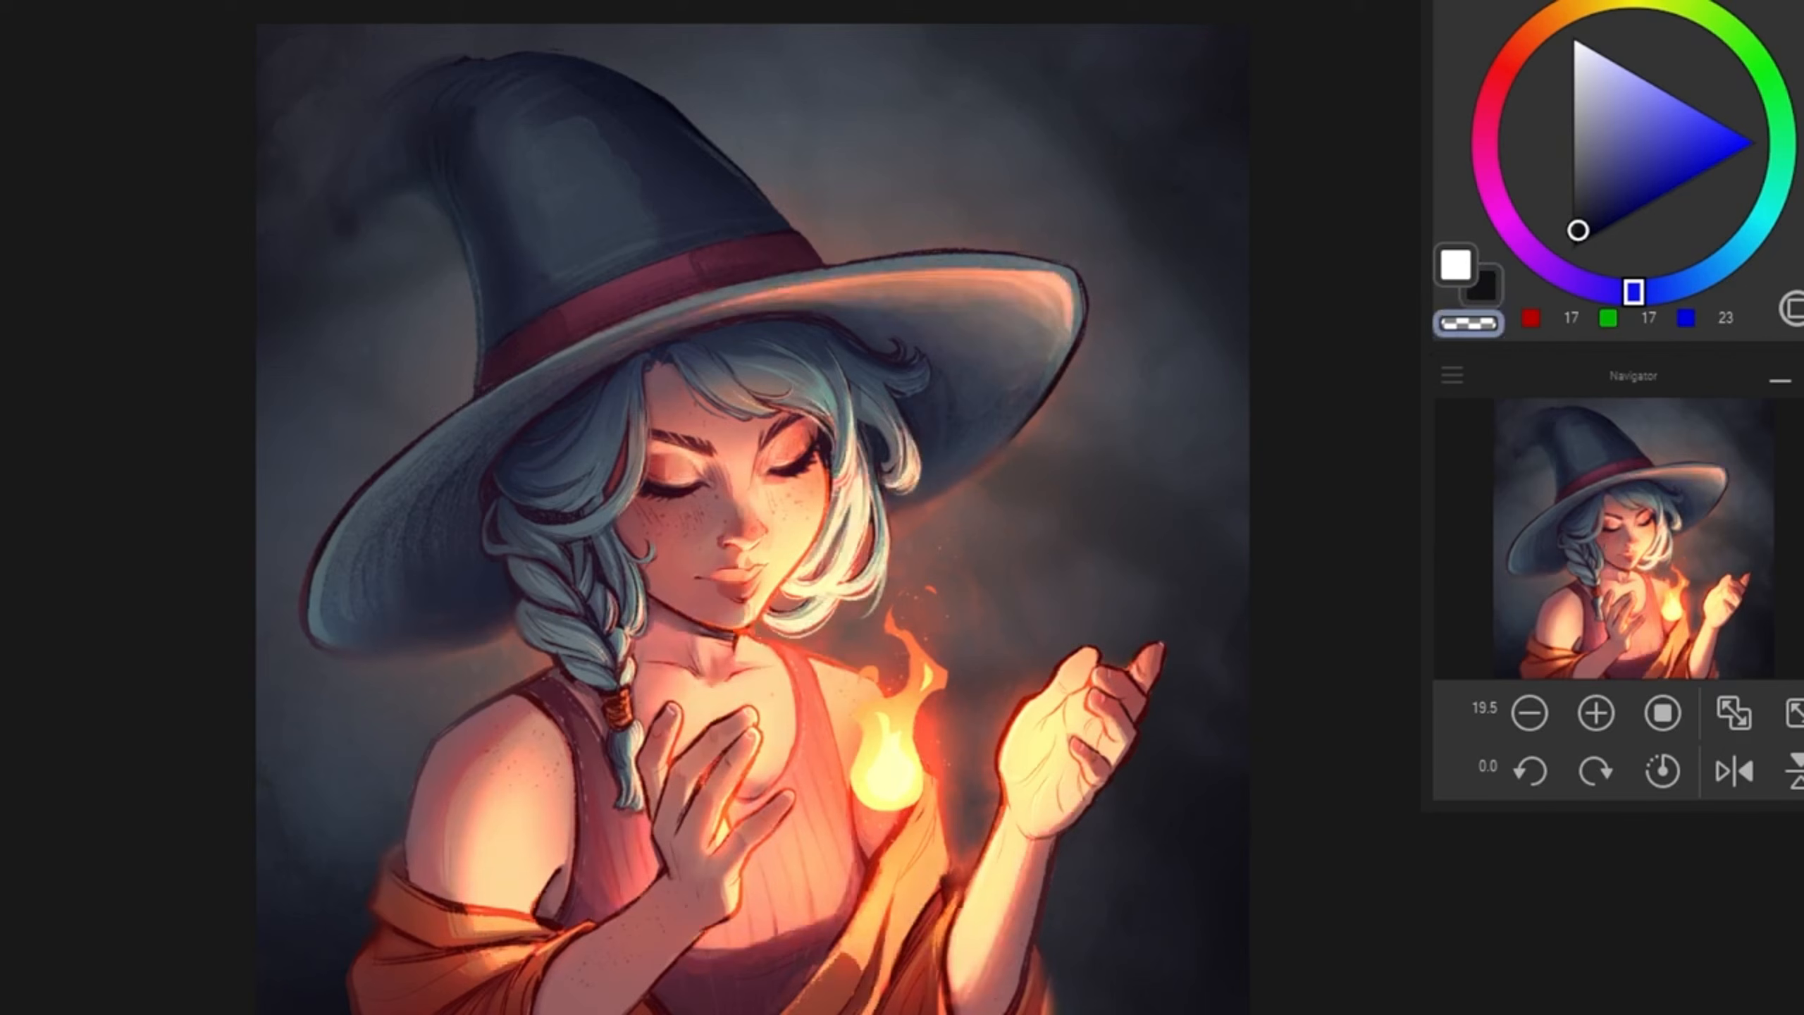
Step: Enlarge the glow layer around the flame slightly
left_click(91, 720)
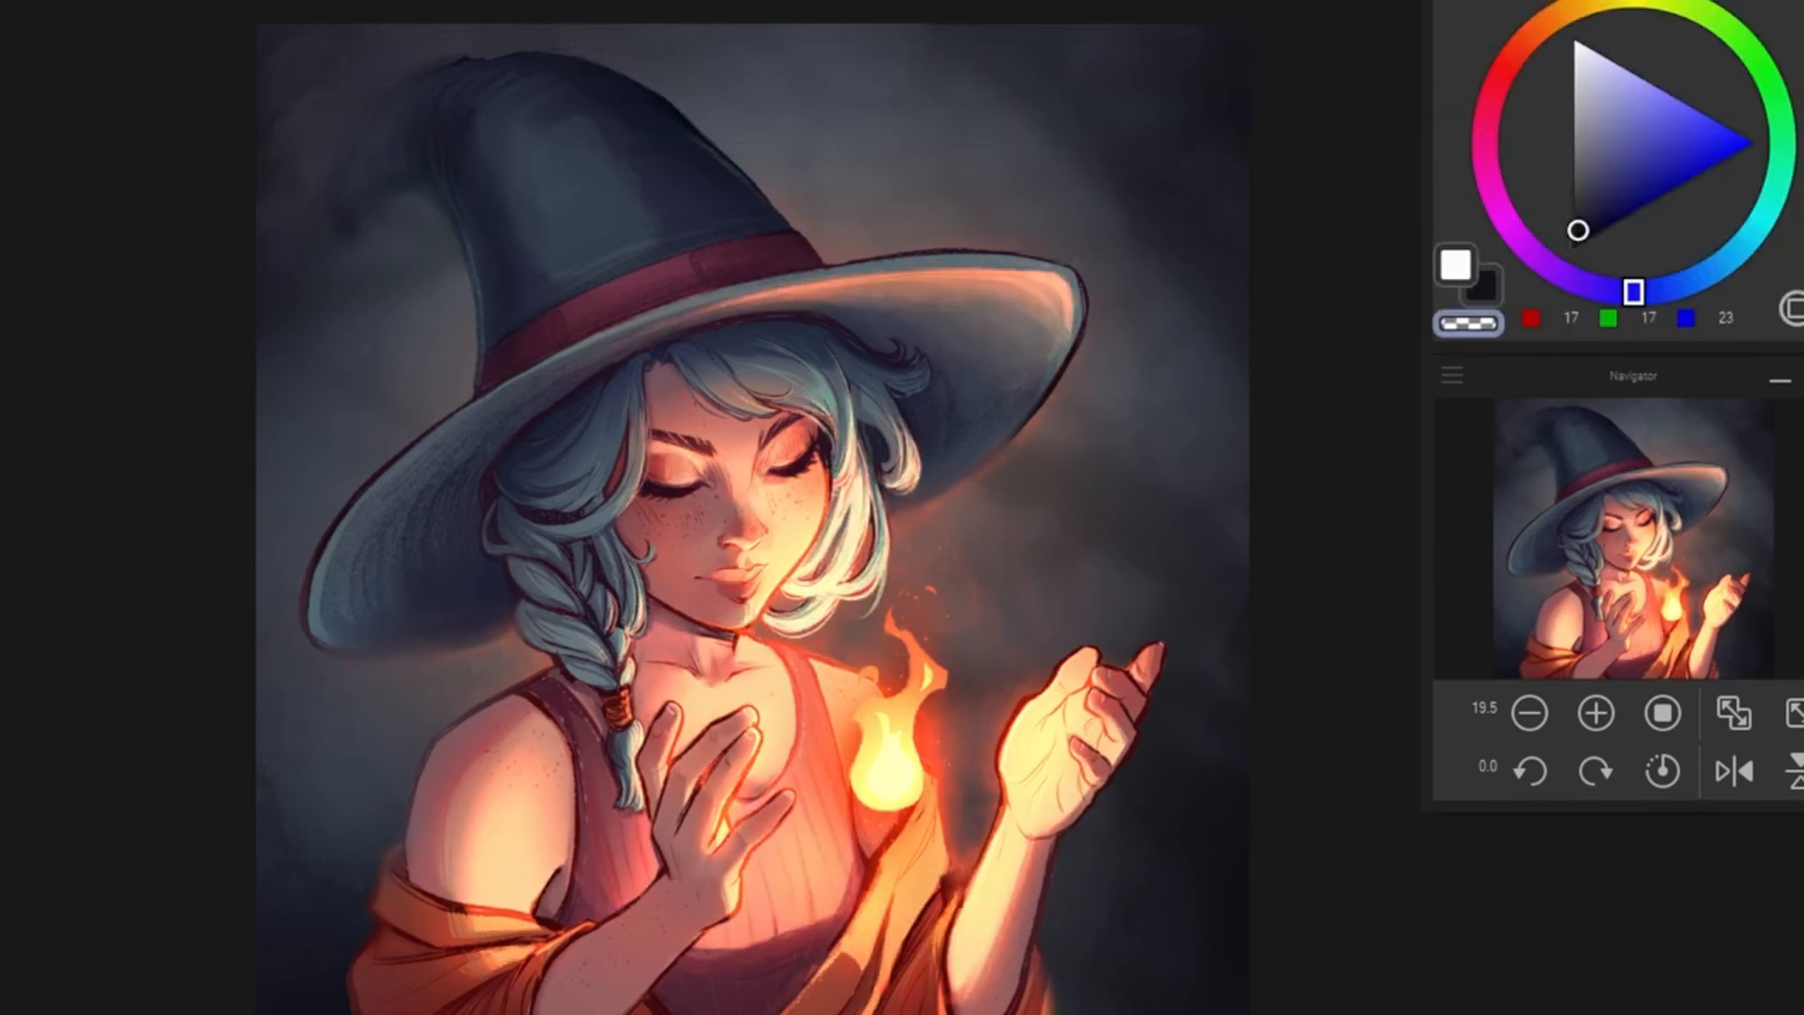
key("ctrl+t")
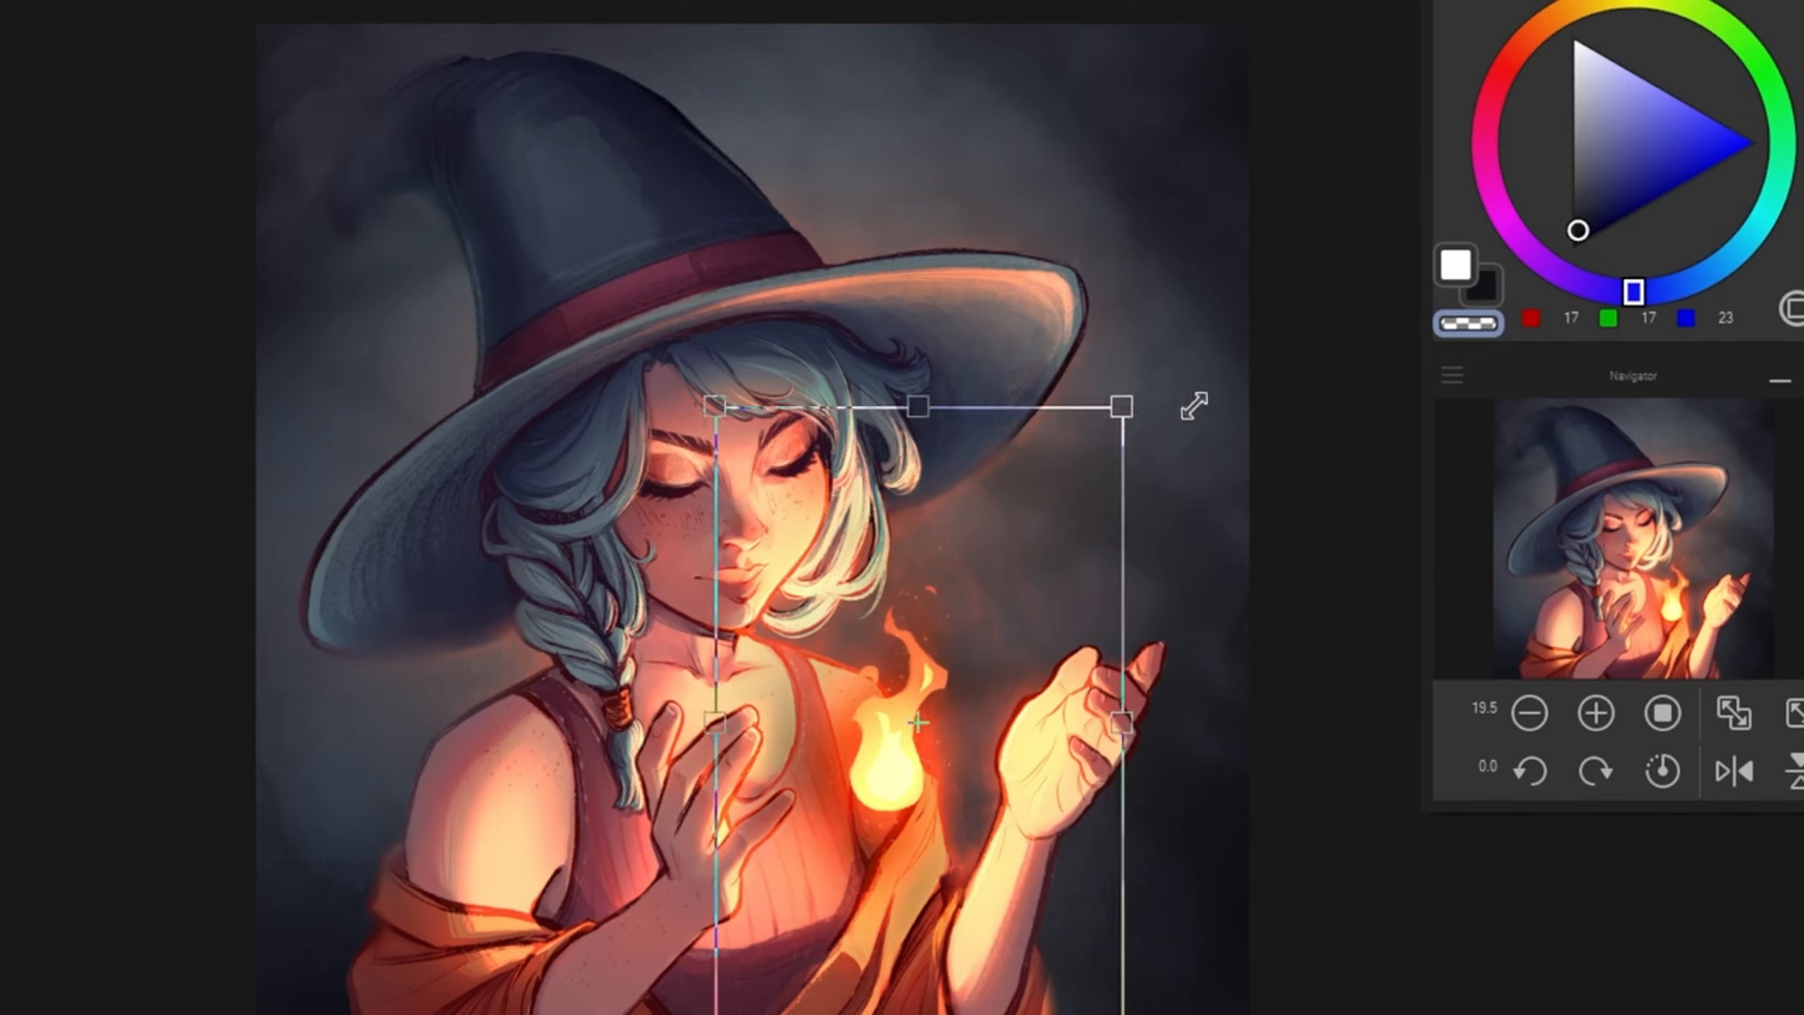
left_click_drag(1192, 404, 1206, 389)
key("Return")
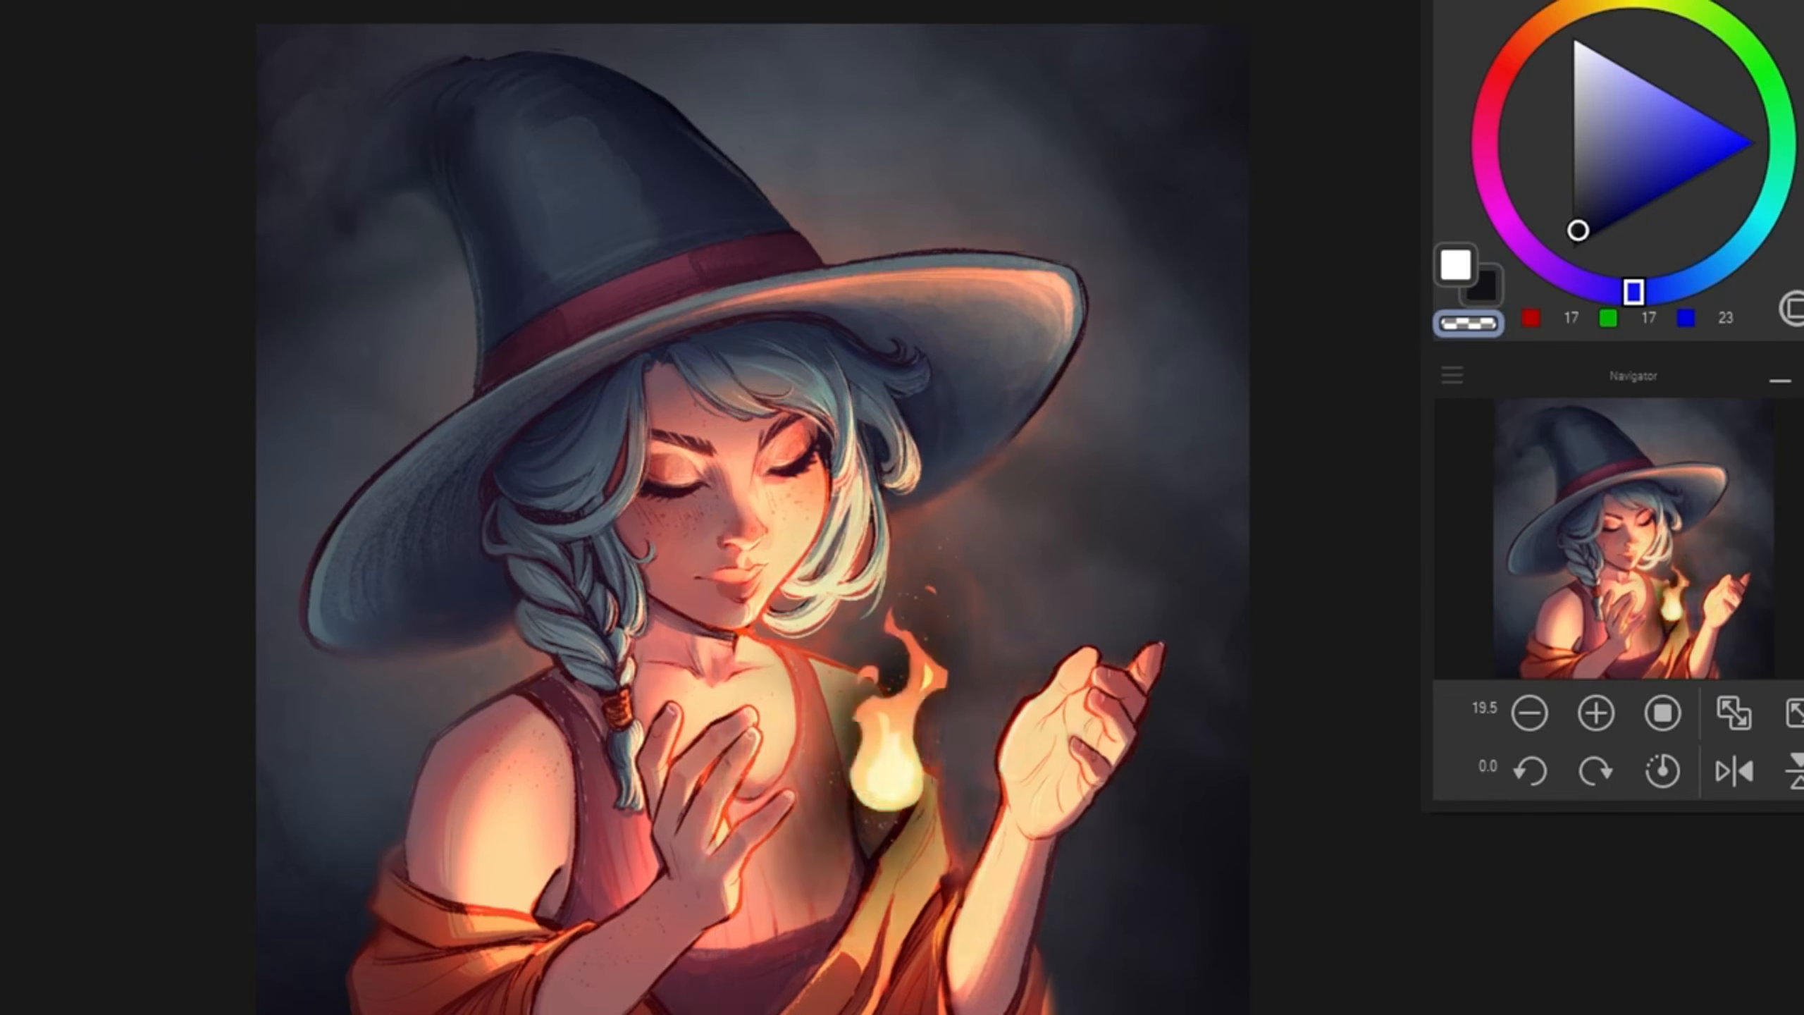
Step: Brush orange-red glow around the flame, across the neighbouring chest and down onto the shawl
left_click_drag(960, 714, 968, 782)
left_click_drag(832, 717, 831, 796)
left_click_drag(881, 831, 814, 910)
left_click(930, 753, "alt")
left_click(1032, 695)
left_click(931, 590)
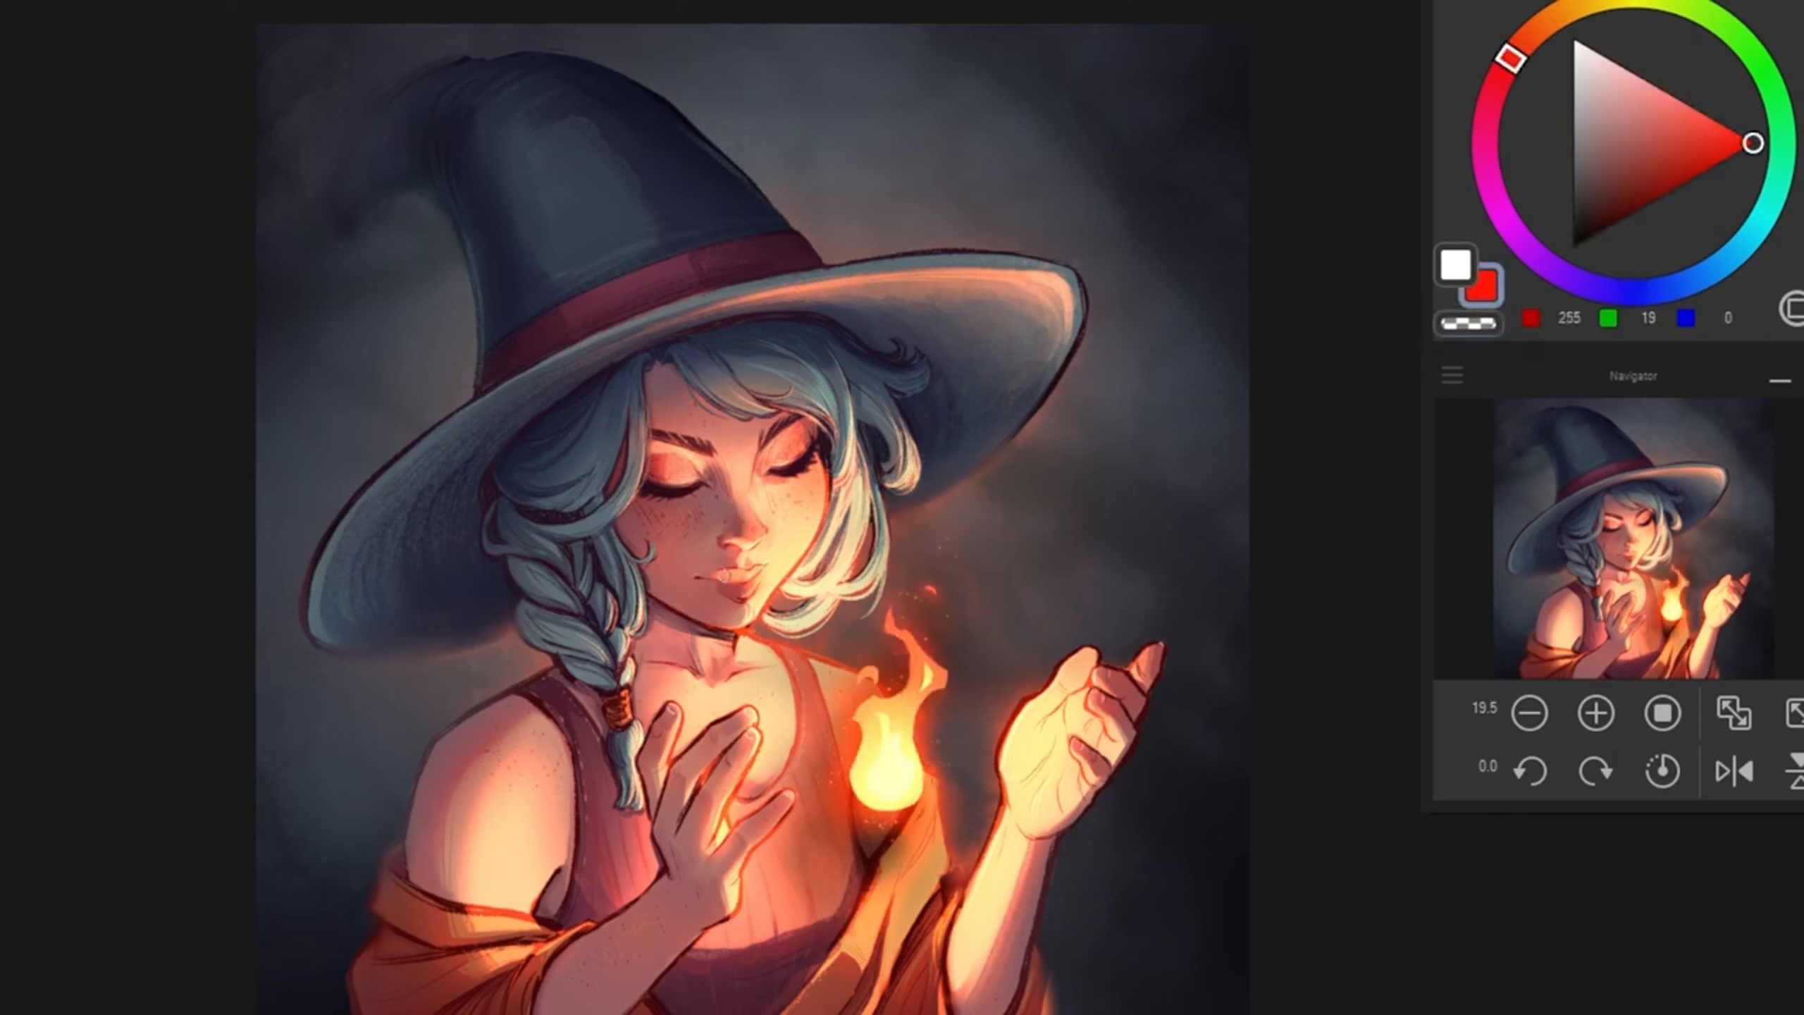
Step: Add saturated red light to the bare upper arm, and undo the extra strokes on the brim and shawl
left_click_drag(497, 736, 437, 881)
left_click_drag(452, 799, 452, 877)
left_click_drag(977, 309, 1037, 342)
left_click_drag(833, 951, 851, 965)
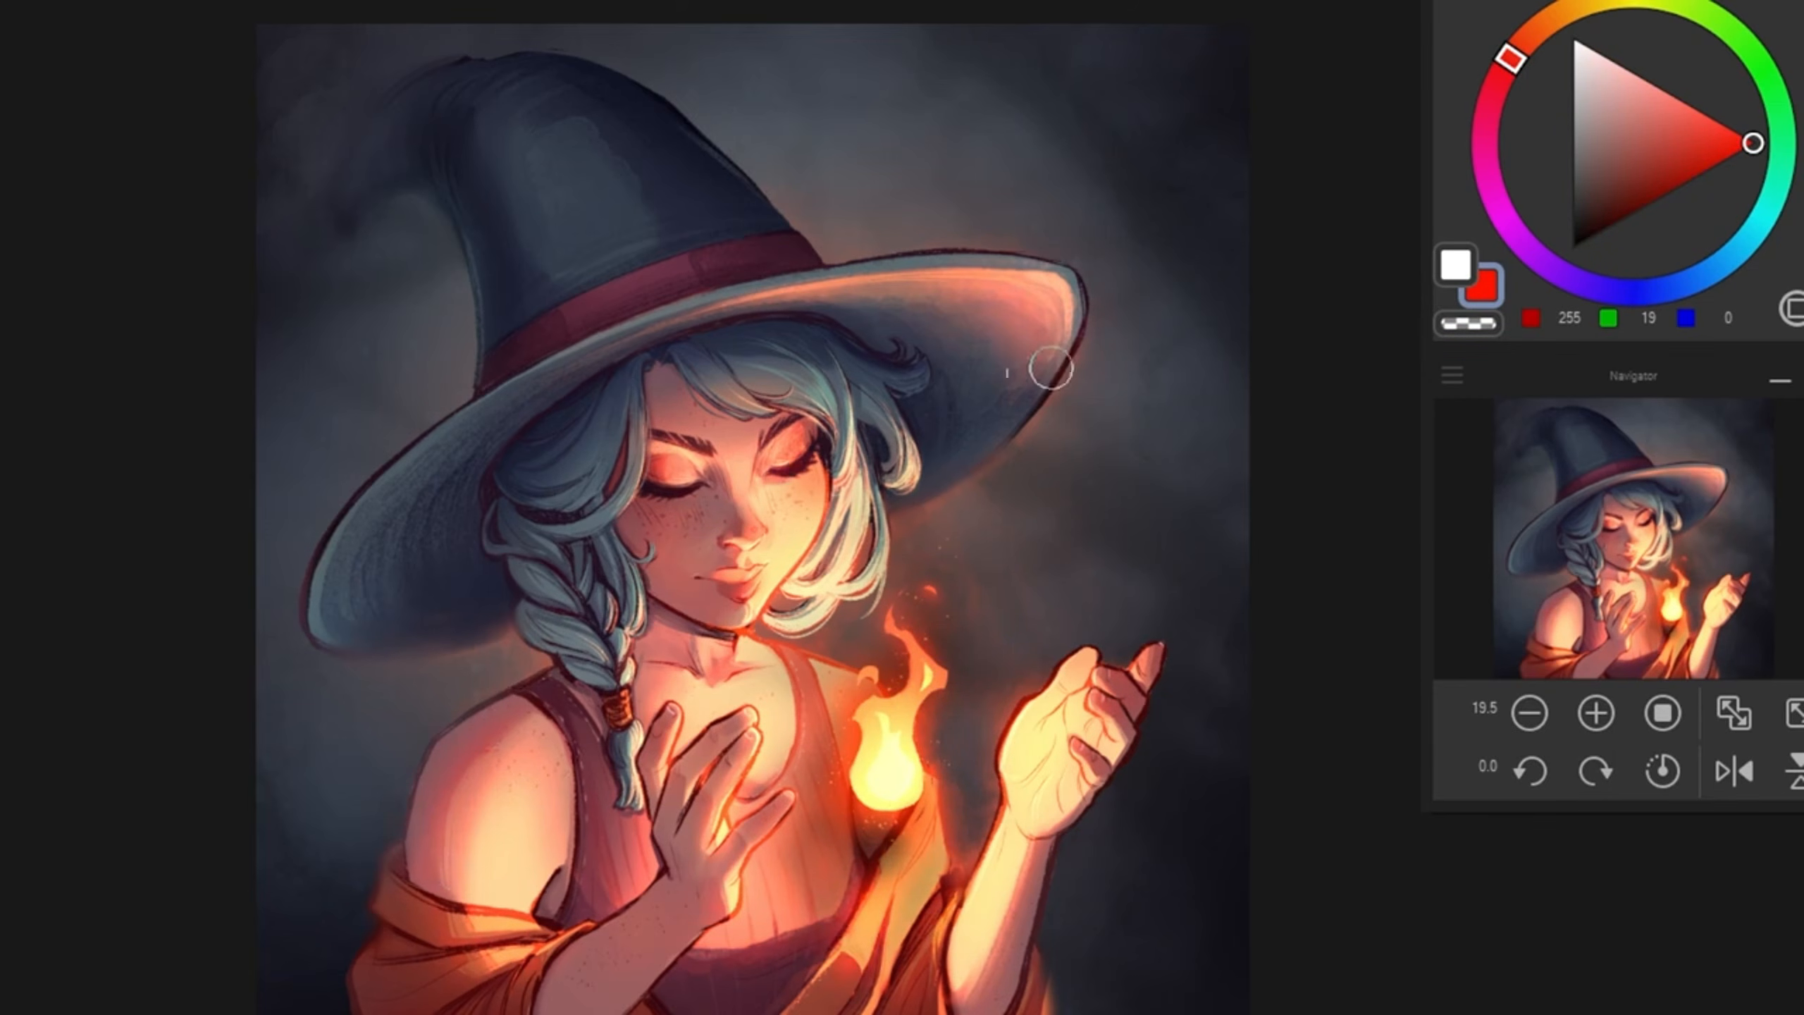
key("ctrl+z")
key("ctrl+z")
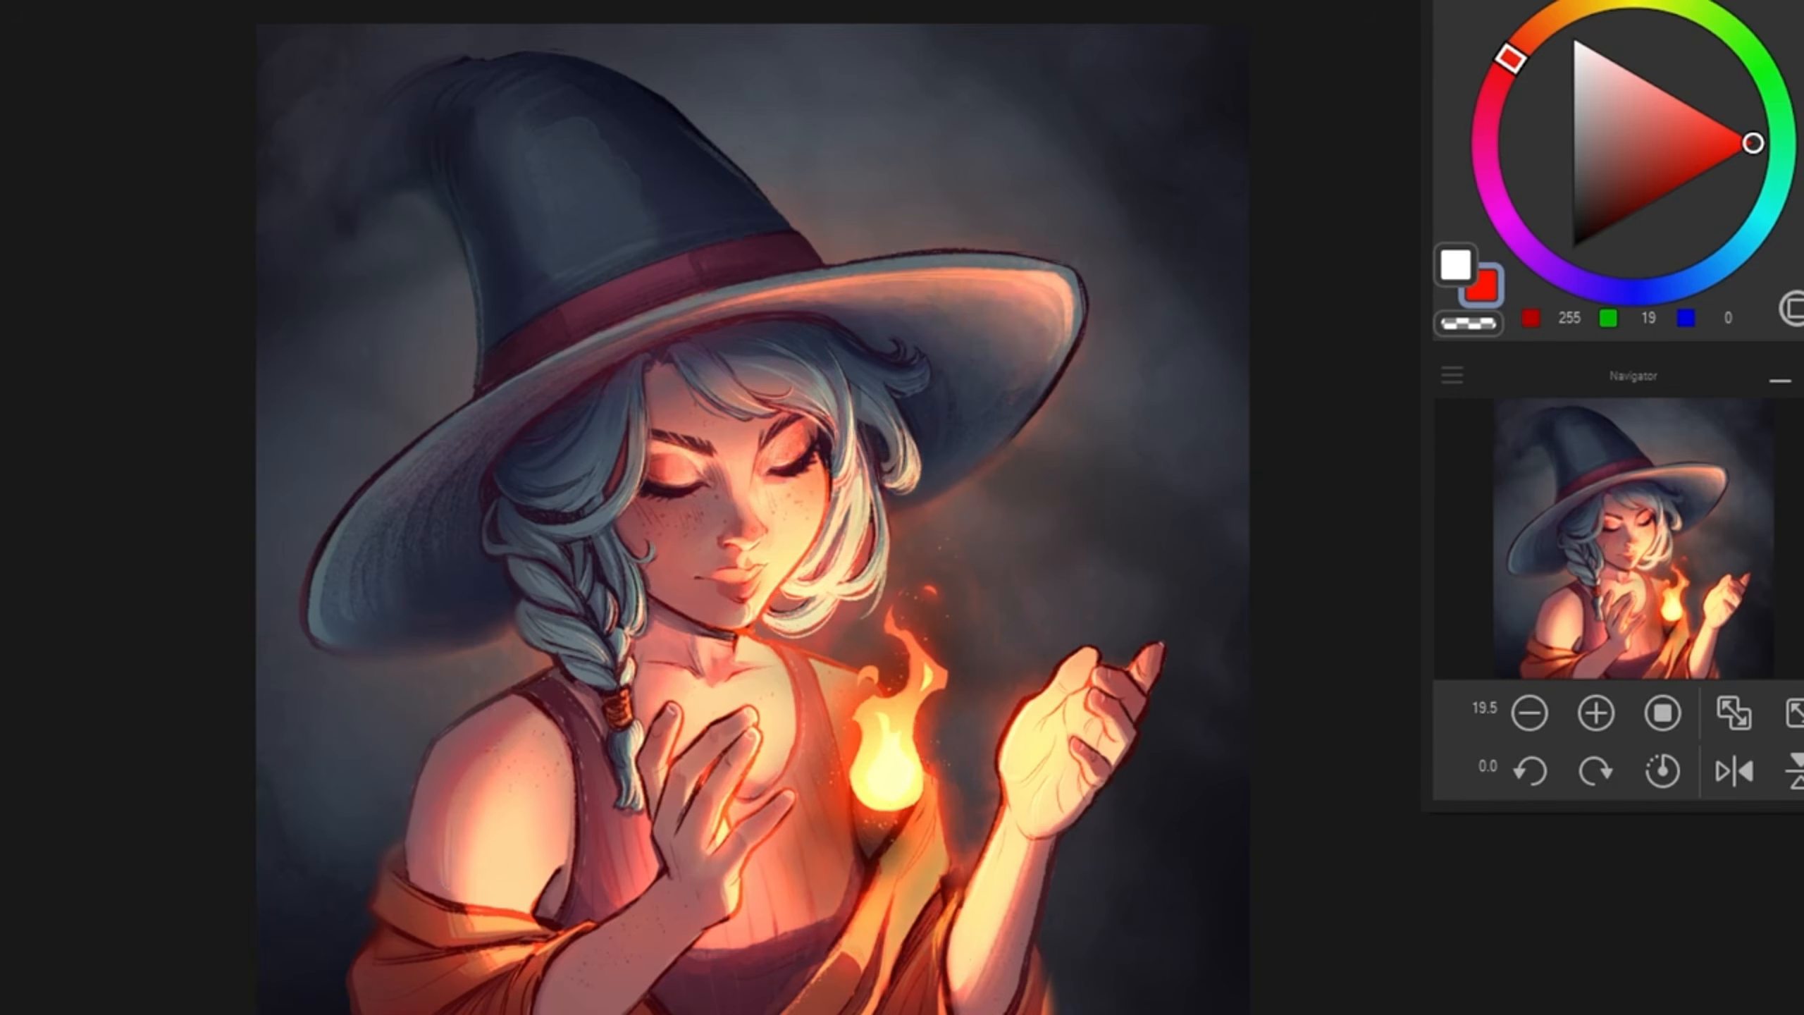
Step: Draw a small muted signature emblem in the background beside the raised forearm
left_click(1758, 227)
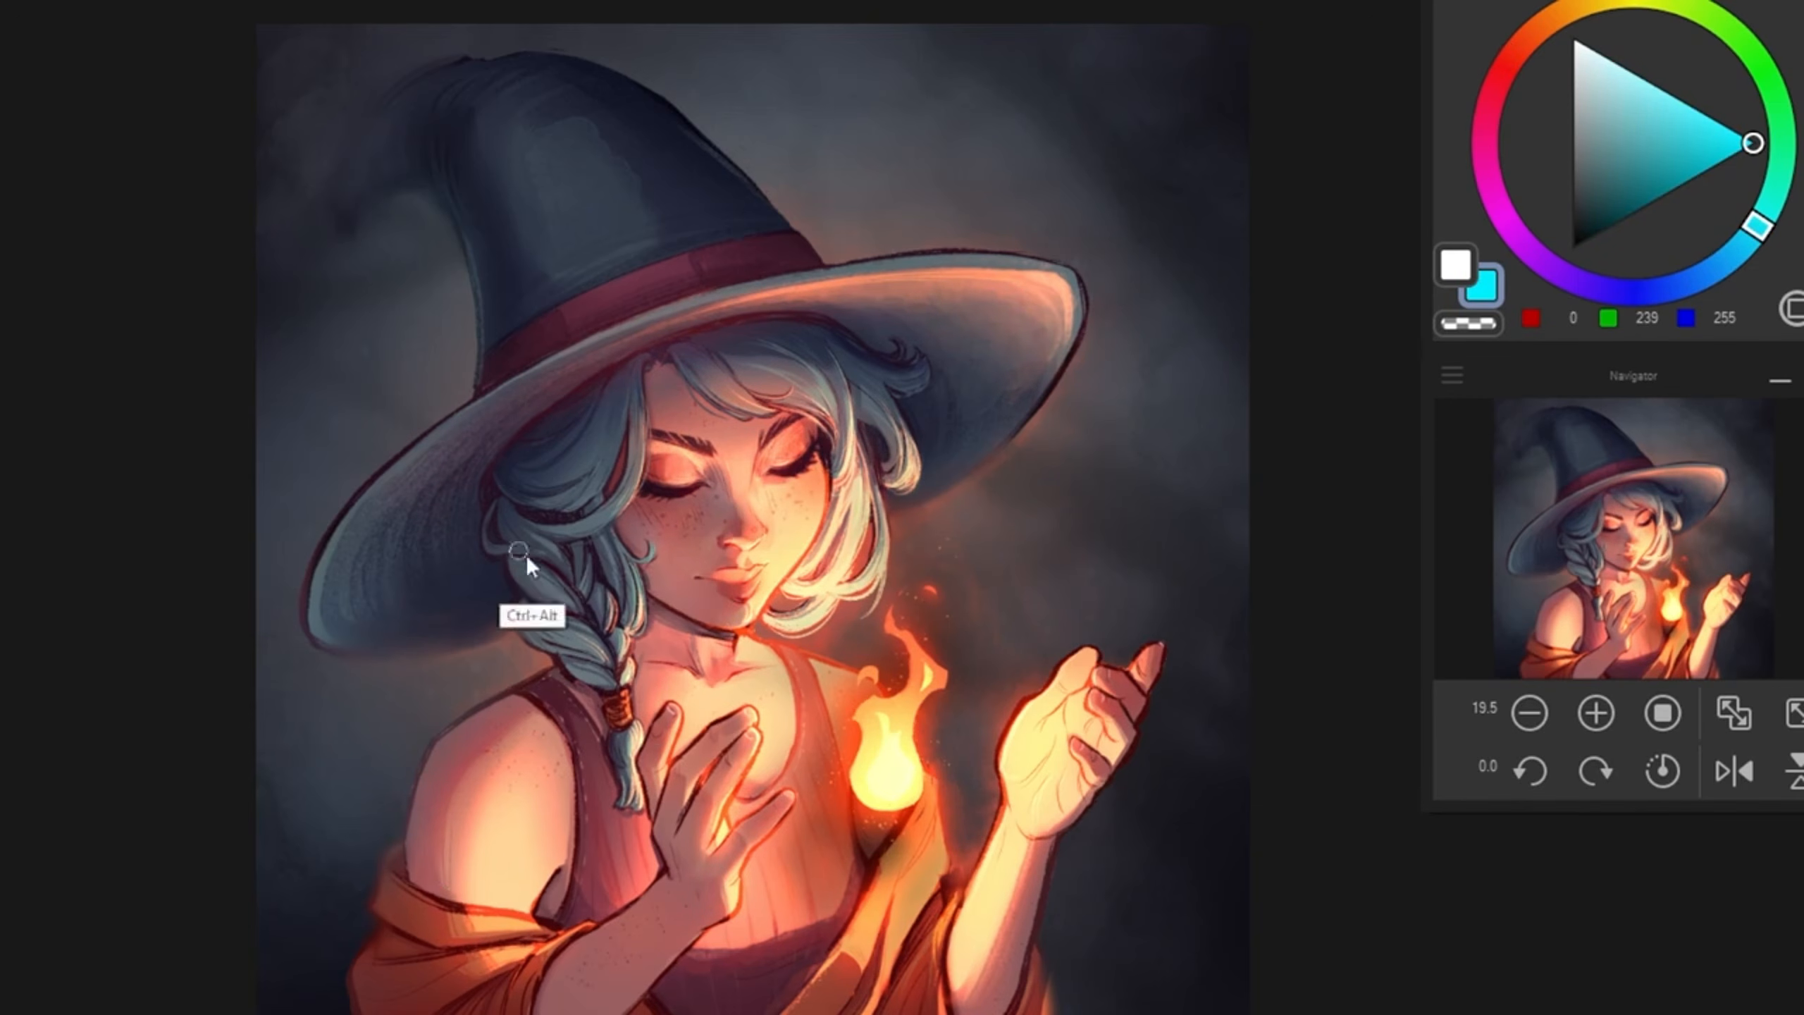
left_click(930, 955, "alt")
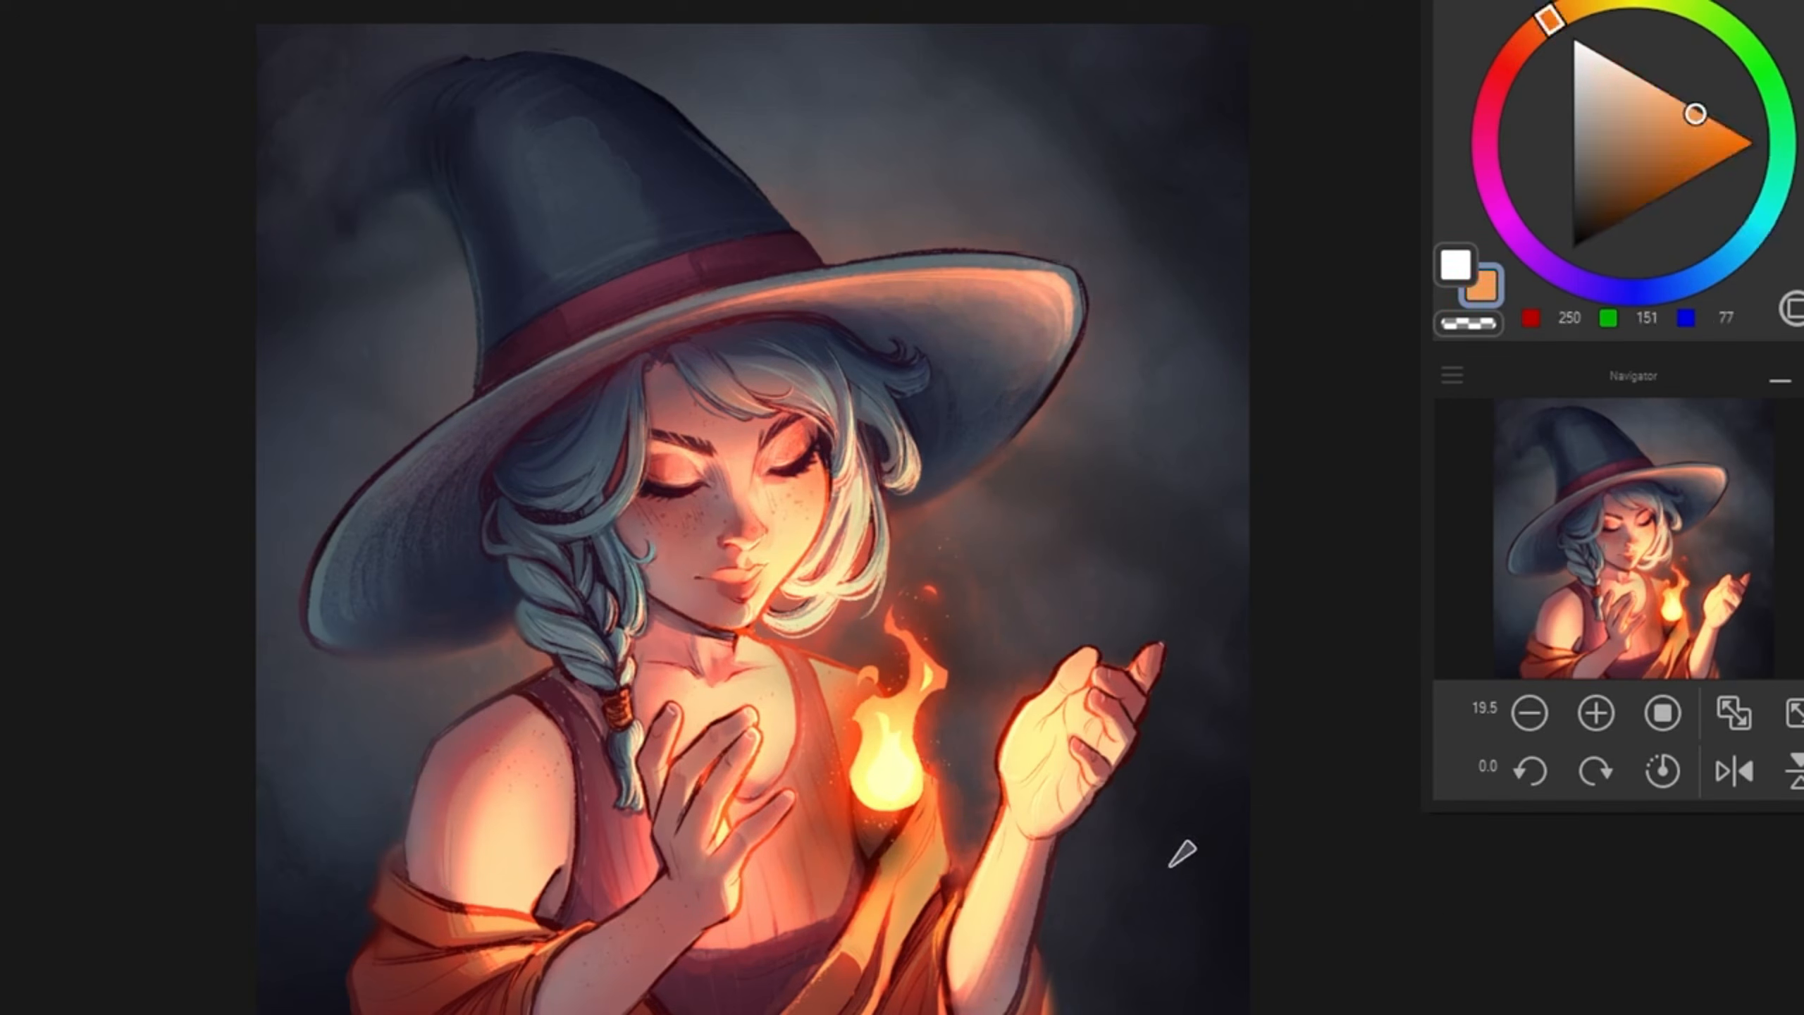
left_click(351, 415, "alt")
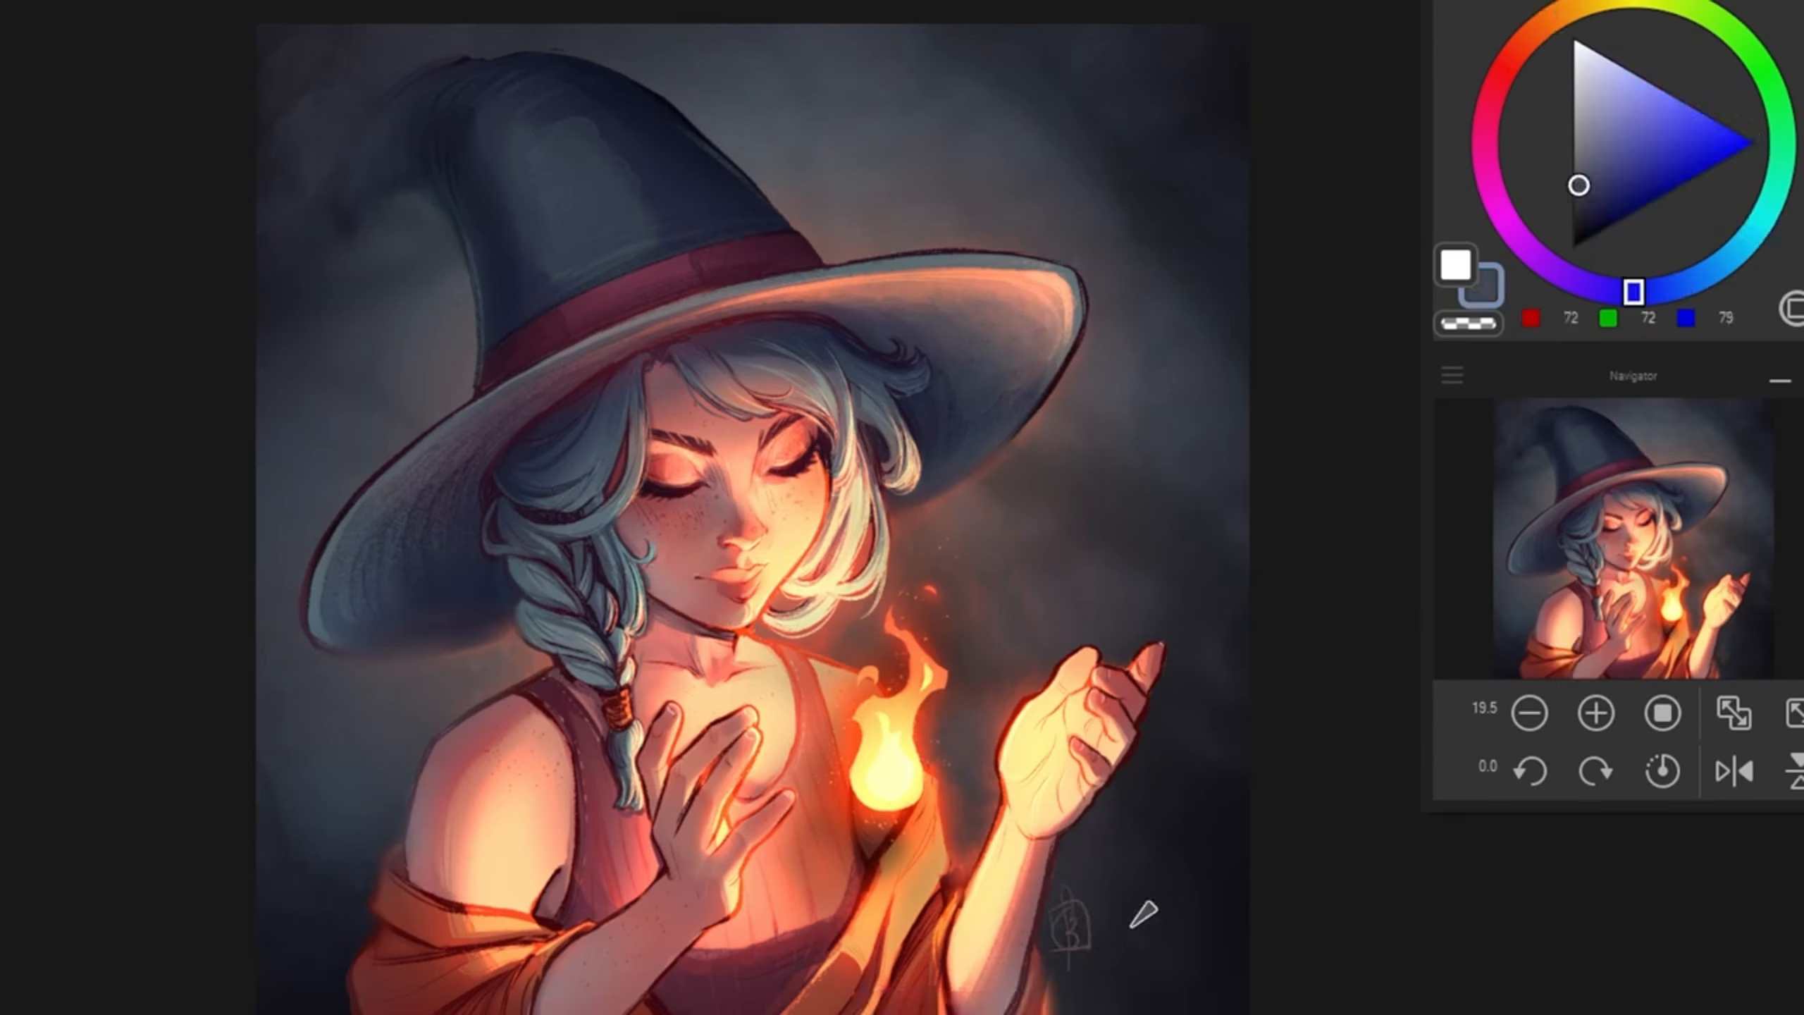
Step: Paint a soft black vignette along the edges of the canvas
left_click(1647, 292)
left_click(1575, 245)
left_click_drag(1196, 185, 785, 7)
left_click_drag(441, 14, 262, 540)
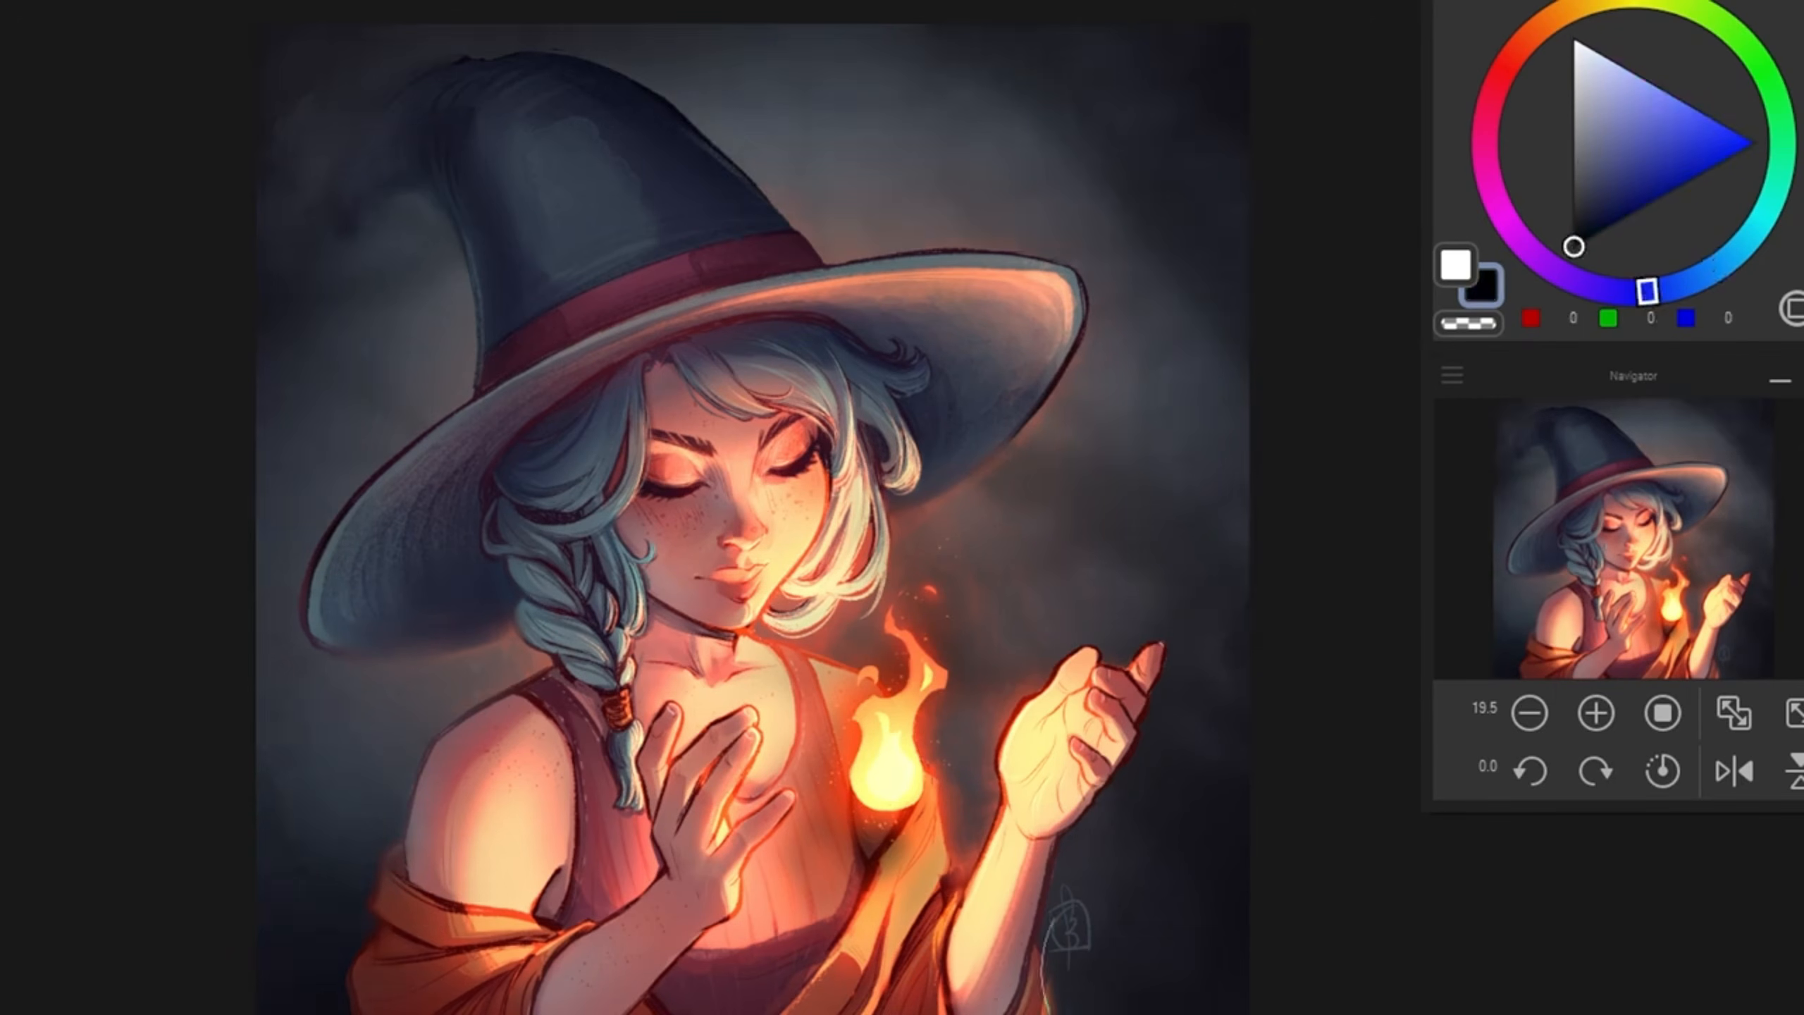
left_click_drag(604, 1006, 1029, 996)
Step: Deepen the shadows on the hair, the brim's shaded side and the hat's tip with very dark blue
left_click(1588, 241)
left_click(1593, 235)
left_click_drag(953, 400, 909, 341)
mouse_move(572, 409)
left_mouse_down()
mouse_move(473, 475)
mouse_move(517, 540)
left_mouse_up()
left_click_drag(434, 490, 362, 604)
left_click_drag(461, 143, 391, 202)
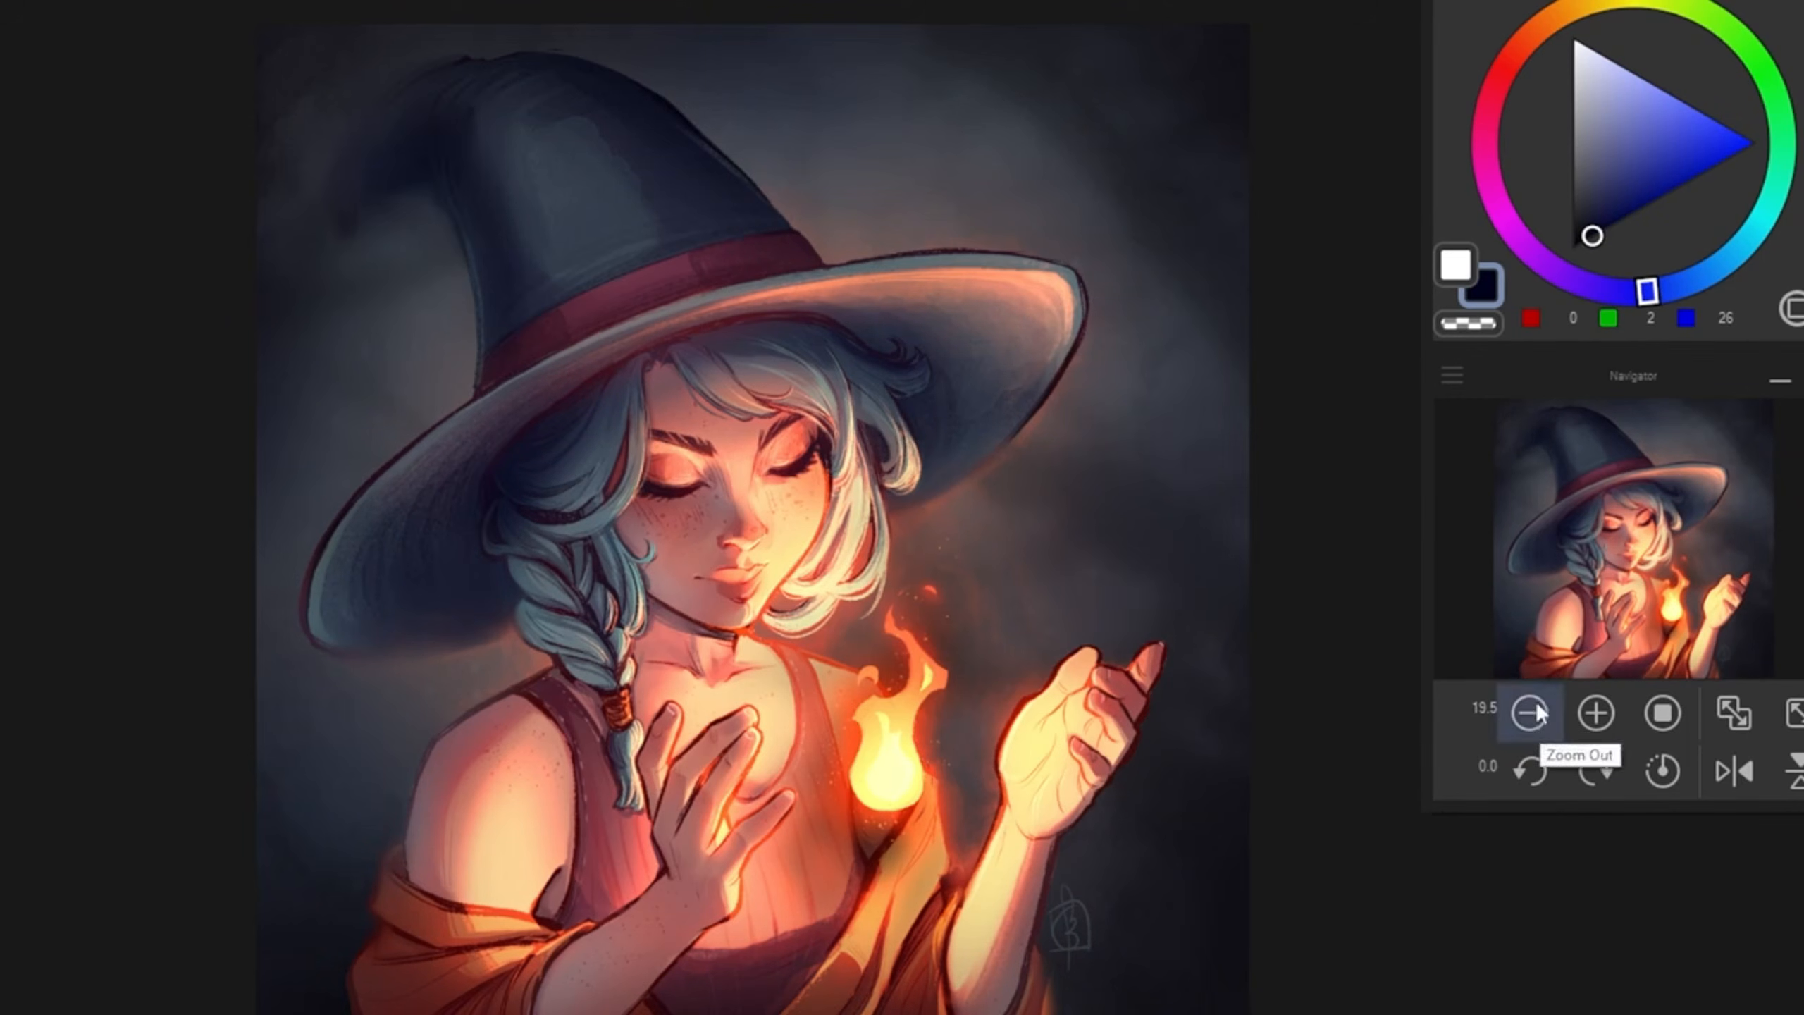
Step: Shift the flame slightly up toward the raised palm and soften the shading beside the hat's tip
key("ctrl+z")
key("ctrl+z")
key("ctrl+z")
key("ctrl+z")
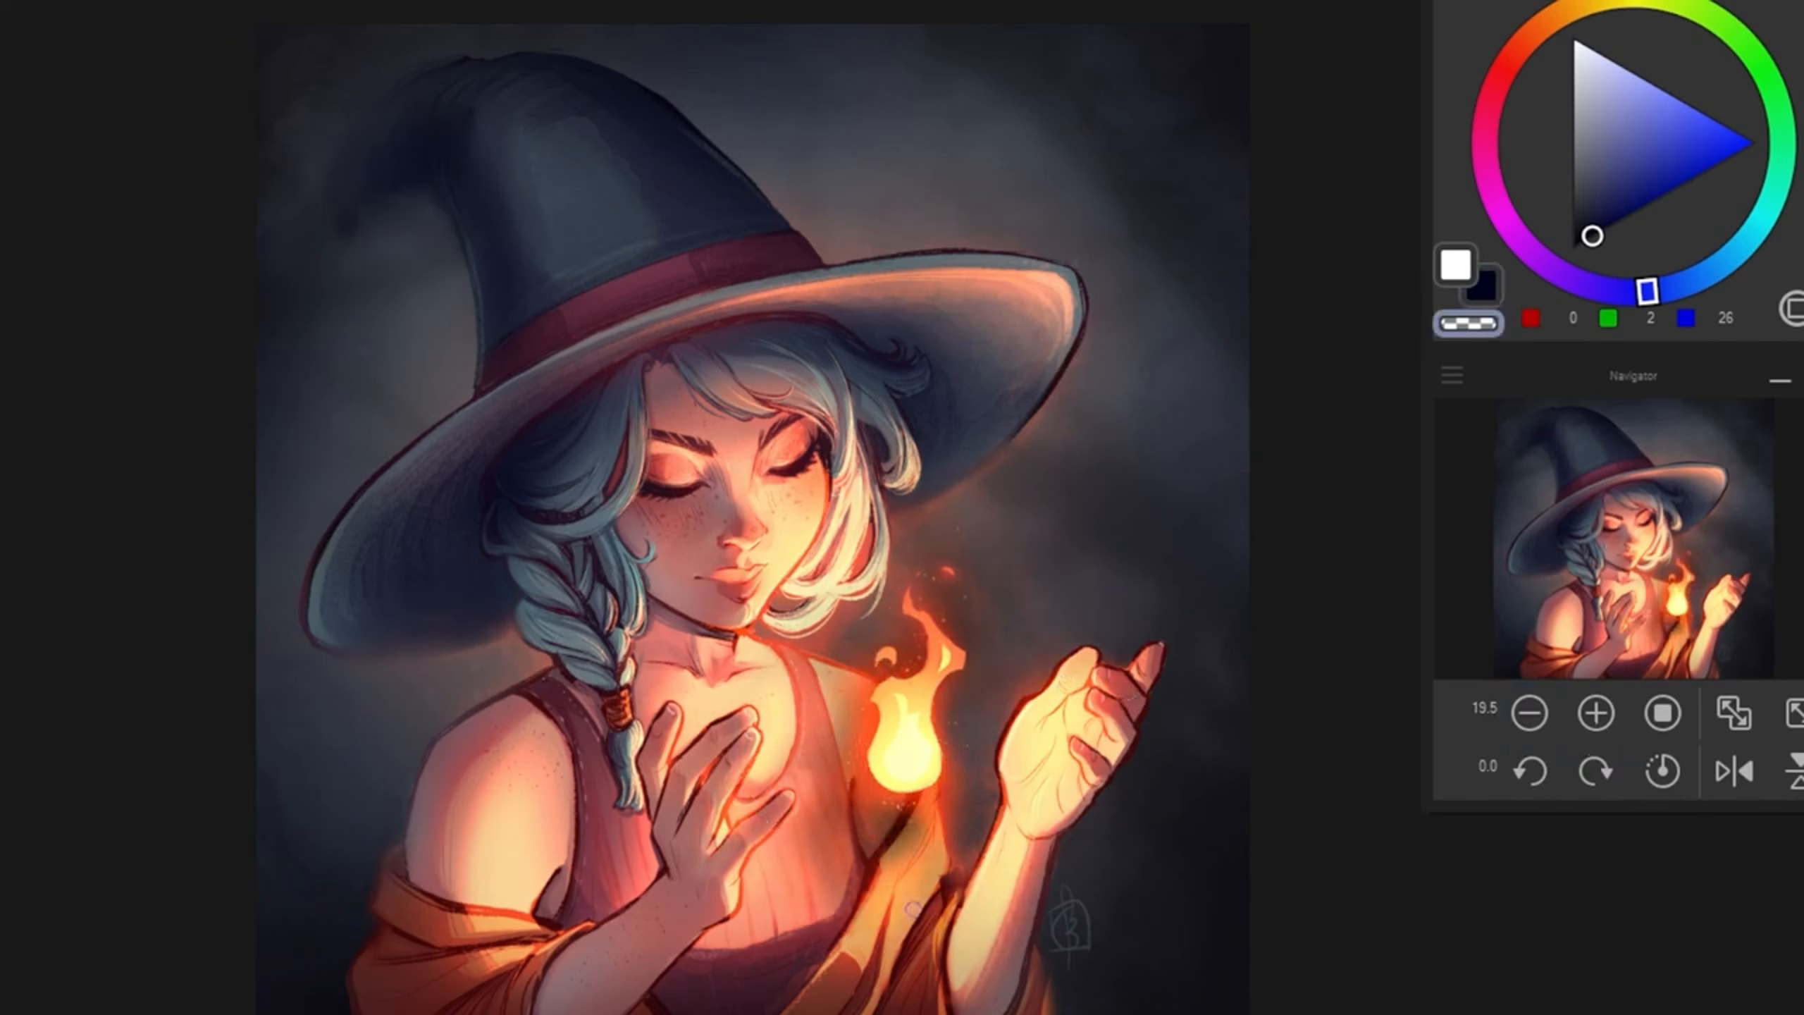
left_click_drag(405, 206, 483, 330)
Step: Choose a pale blue and brush cool light onto the hat's crown and the shaded side of the brim
left_click(1643, 125)
left_click(451, 313, "alt")
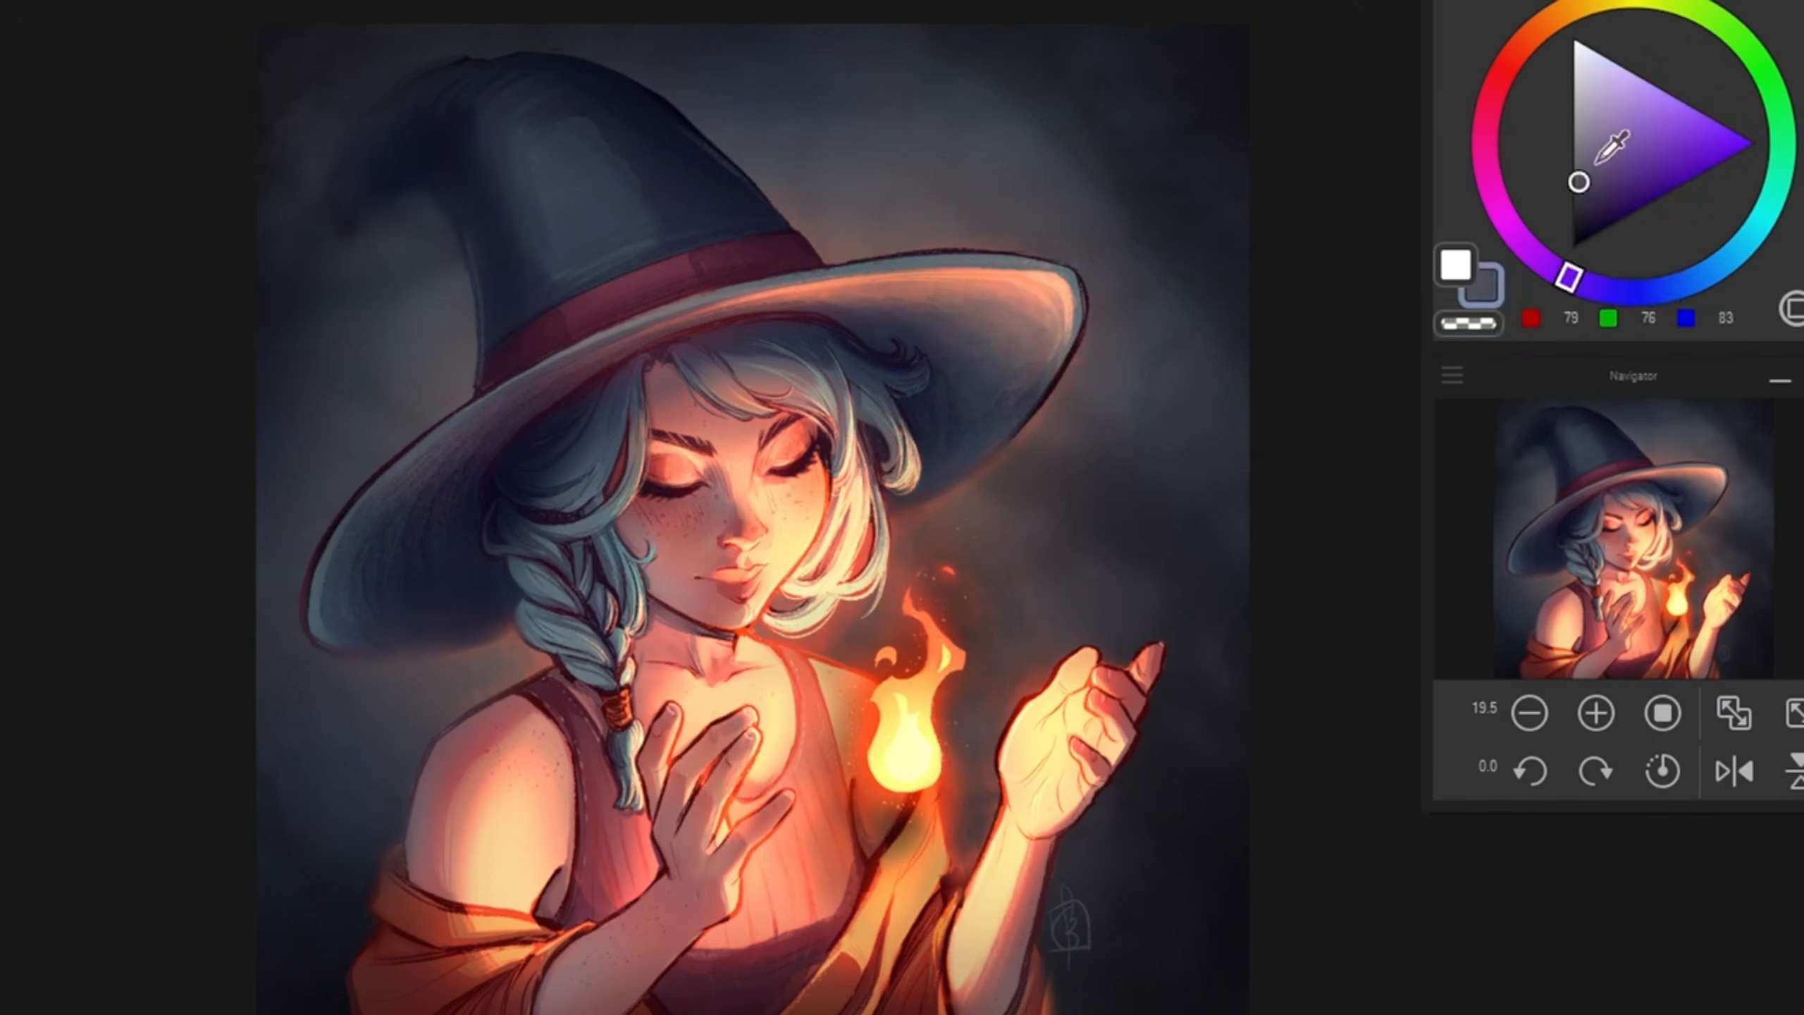
left_click(1599, 103)
left_click(1585, 281)
left_click(1728, 258)
mouse_move(444, 206)
left_mouse_down()
mouse_move(495, 369)
mouse_move(461, 242)
left_mouse_up()
left_click_drag(611, 85, 757, 202)
left_click_drag(413, 617, 505, 606)
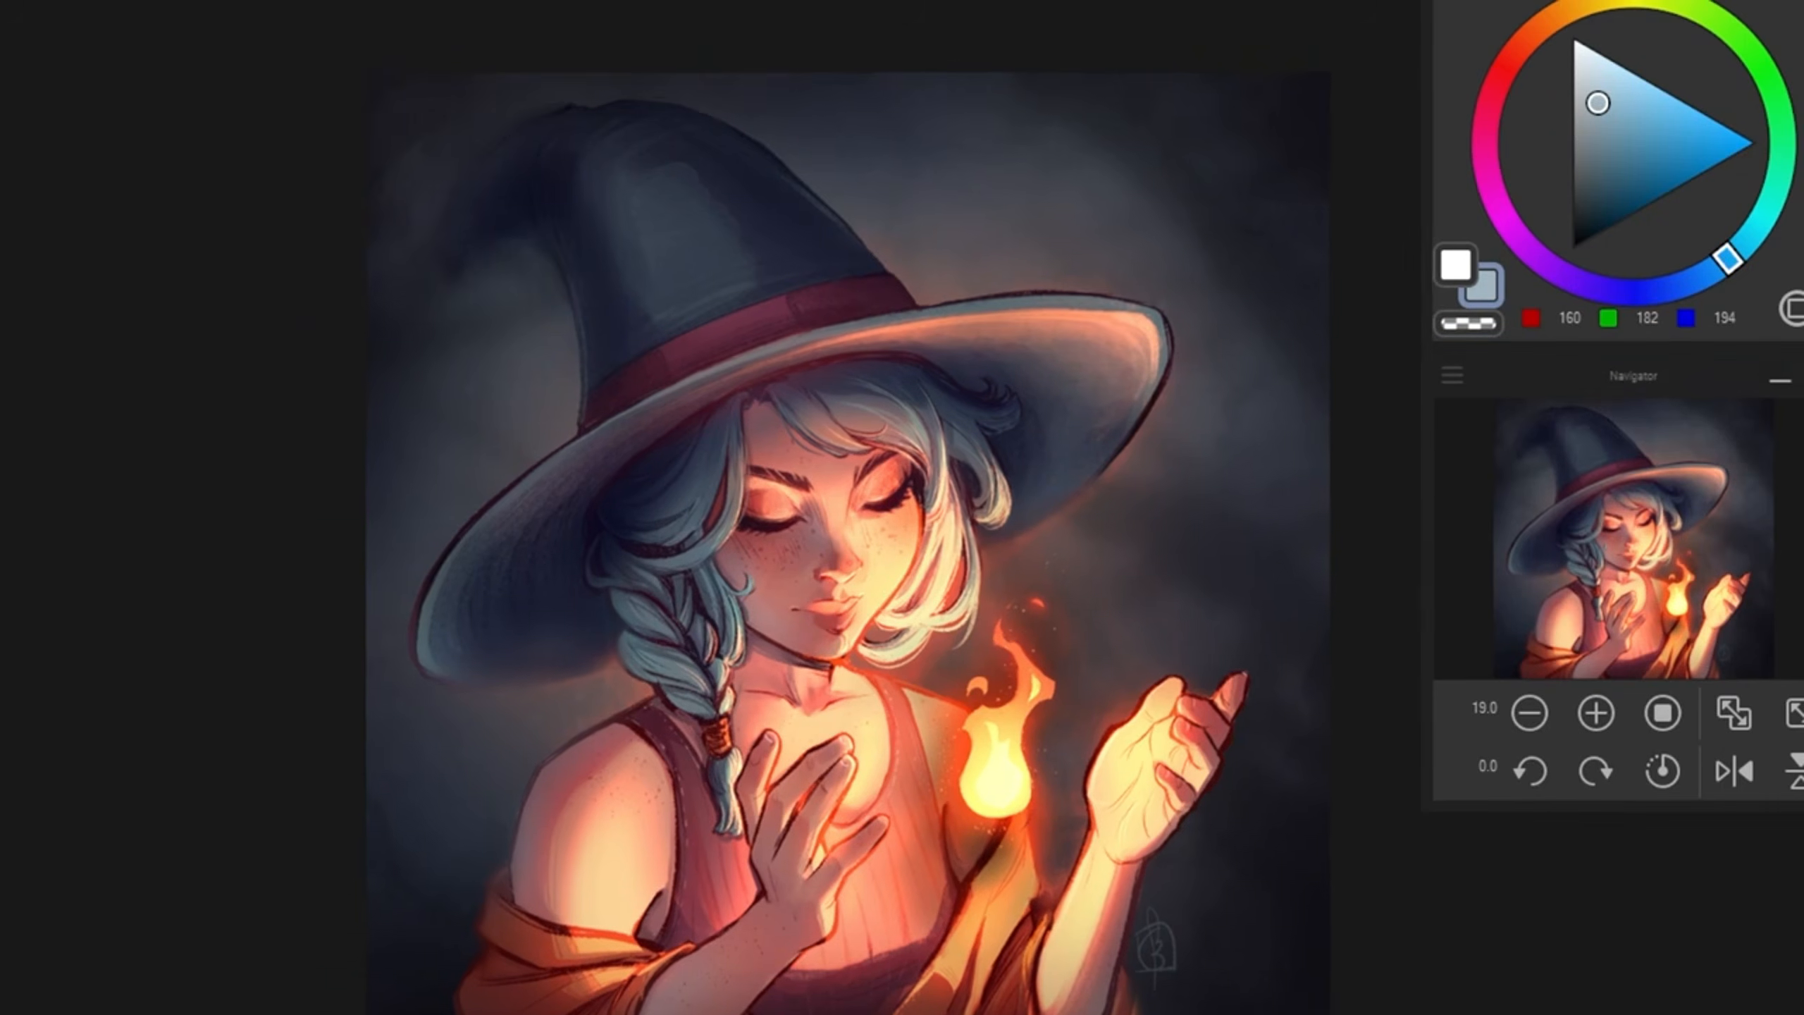
Step: Dot small glowing embers in coral and warm yellow above the raised hand and around the flame
left_click(1574, 9)
left_click(1689, 106)
left_click(1522, 45)
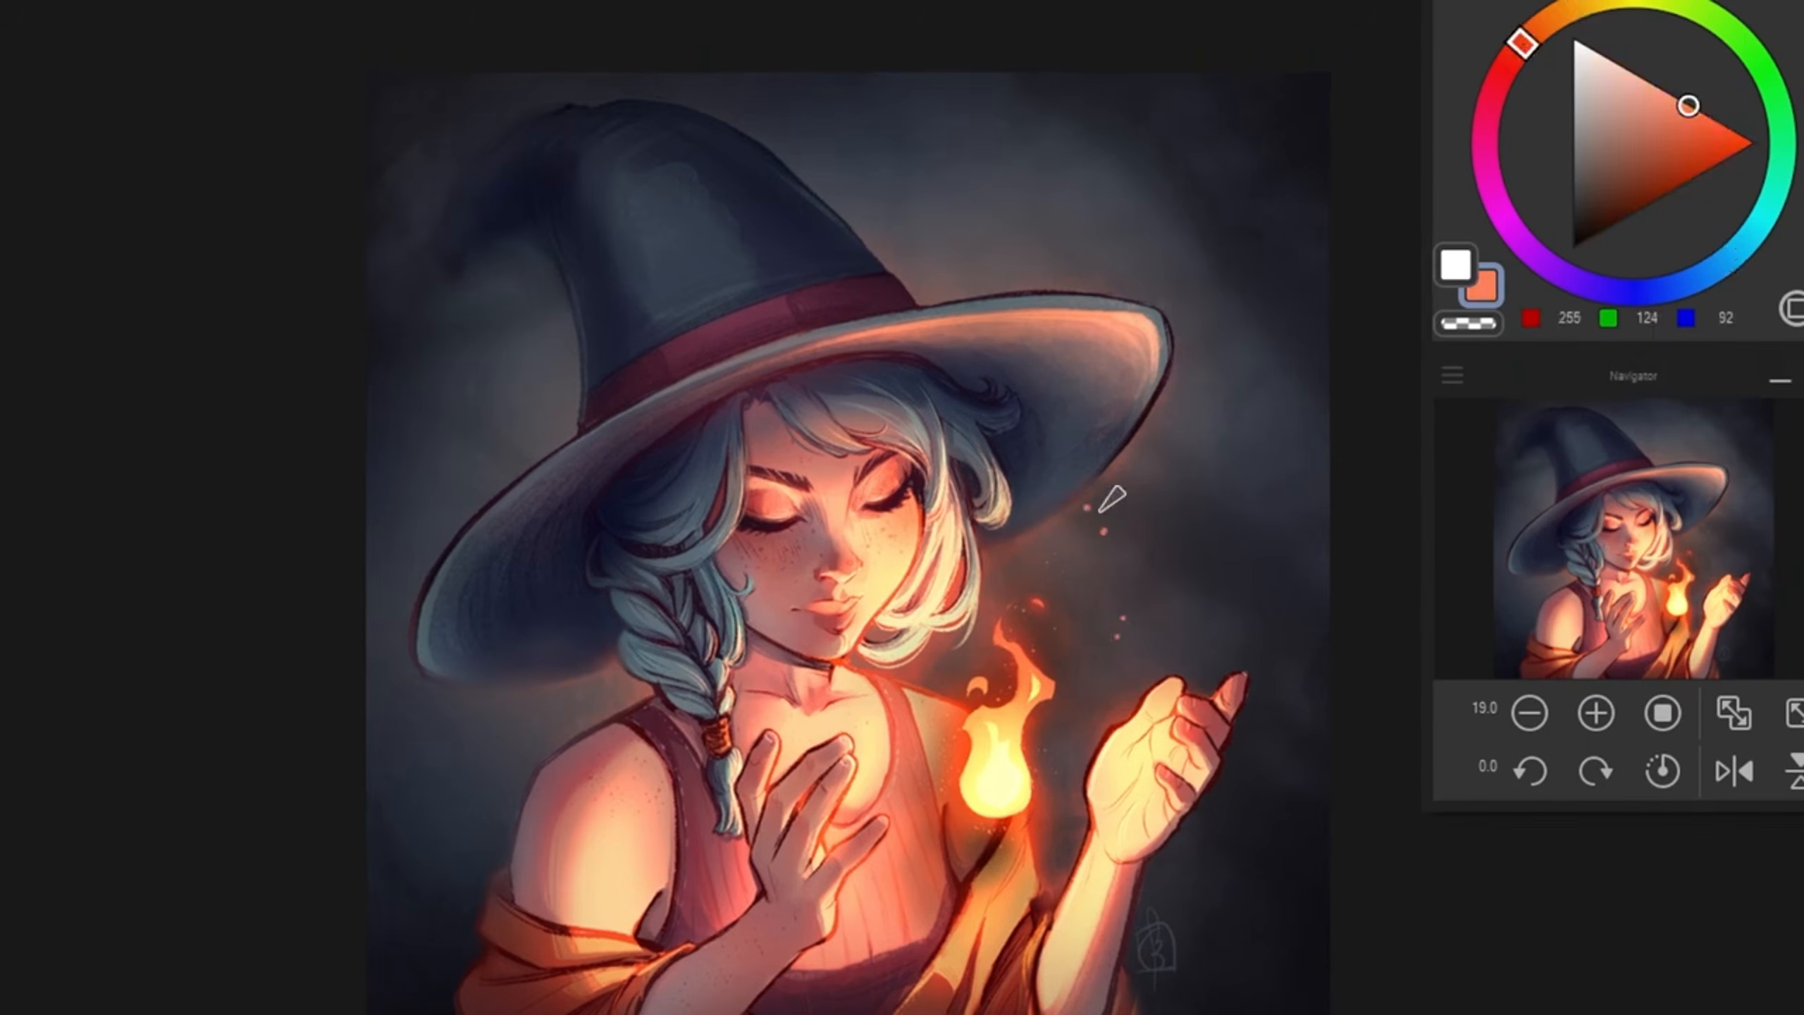
left_click(1583, 8)
left_click(1682, 101)
key("minus")
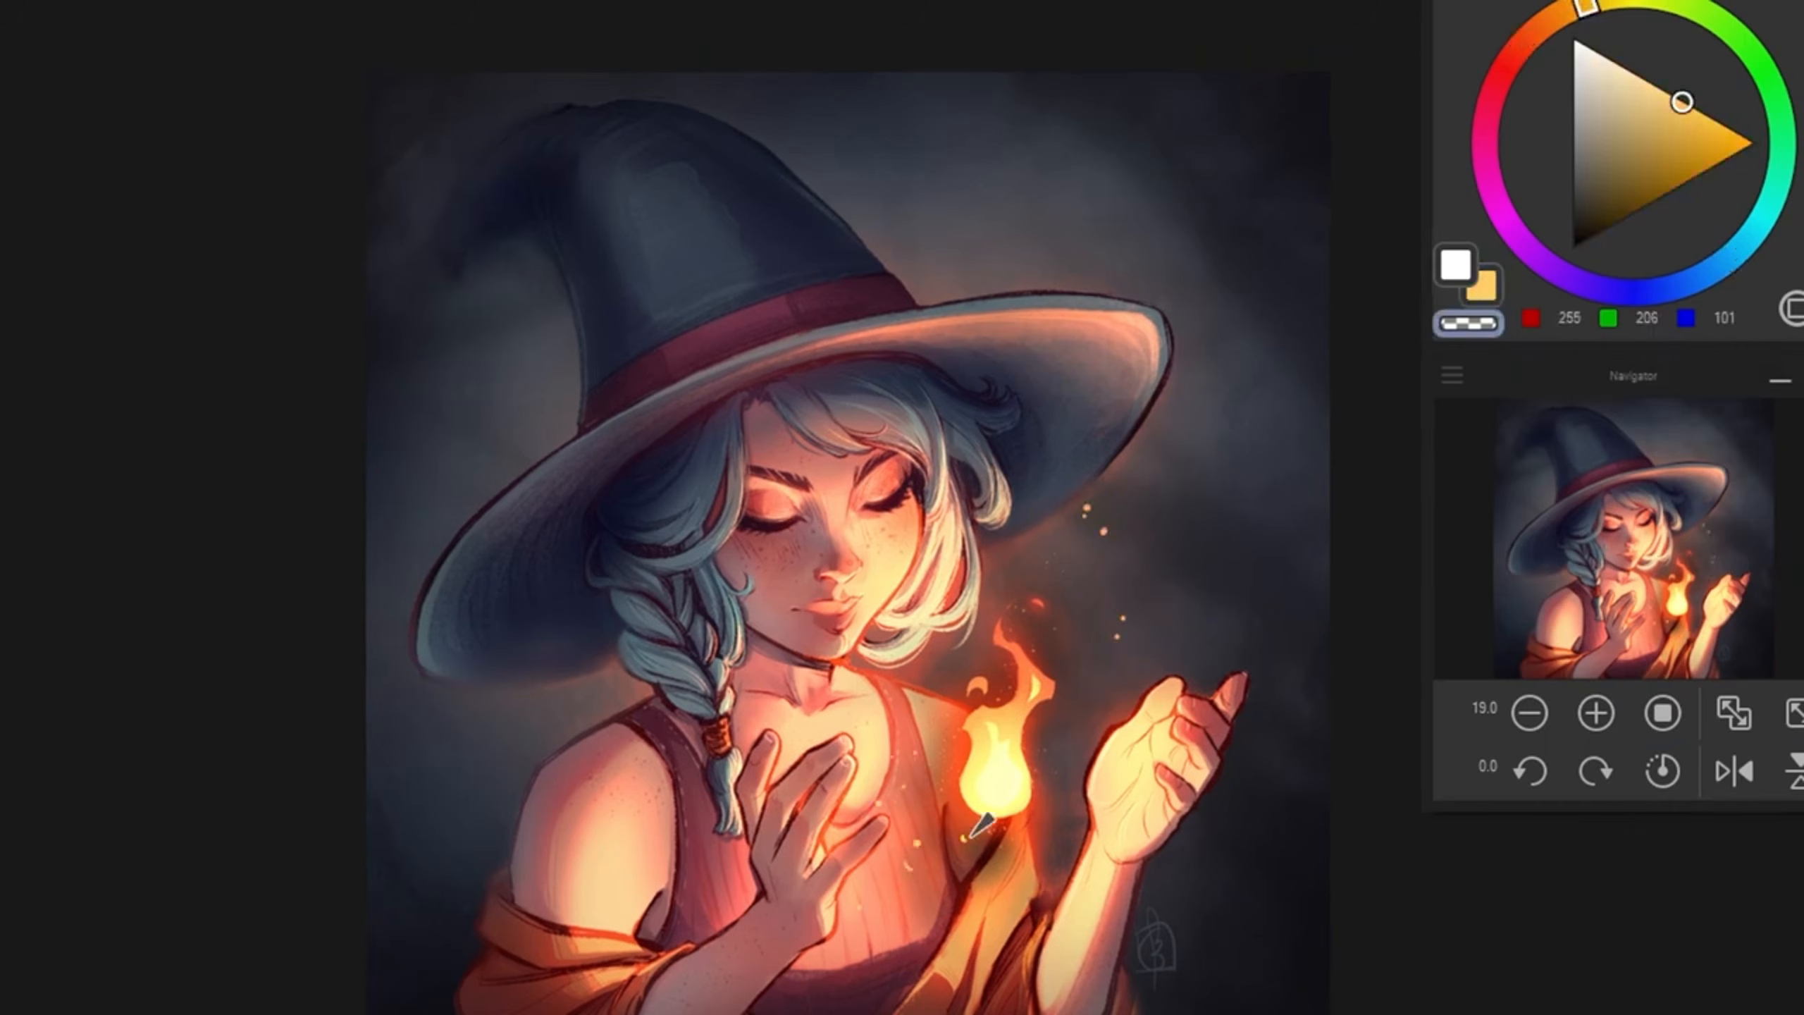